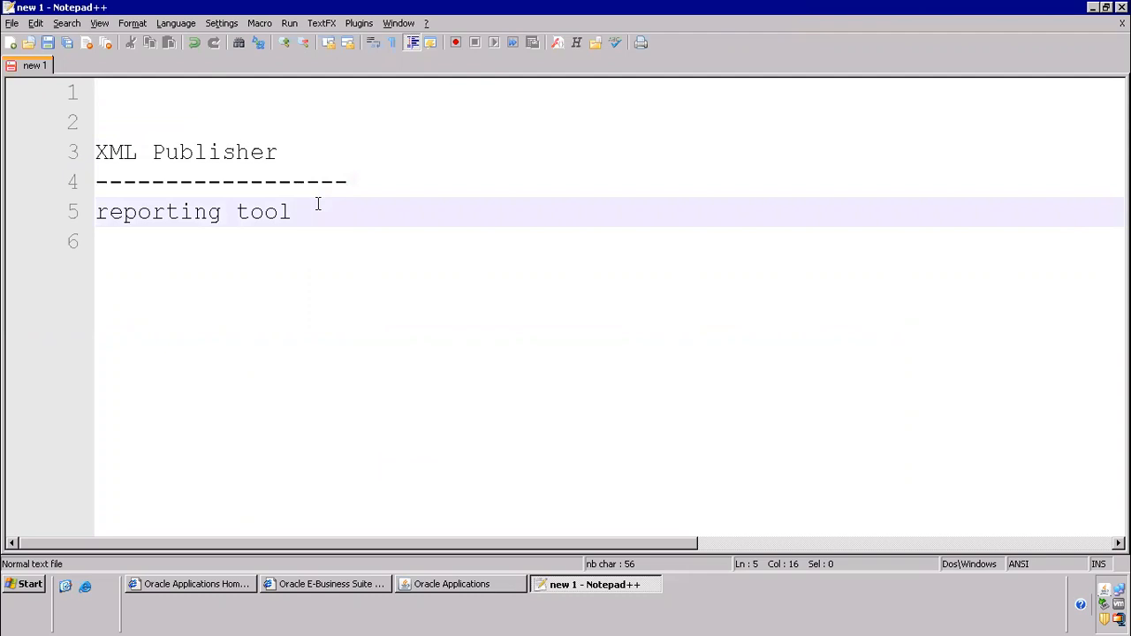
# Step: Add the line "Data model" directly below "reporting tool" in the notes
pyautogui.click(110, 214)
pyautogui.click(361, 243)
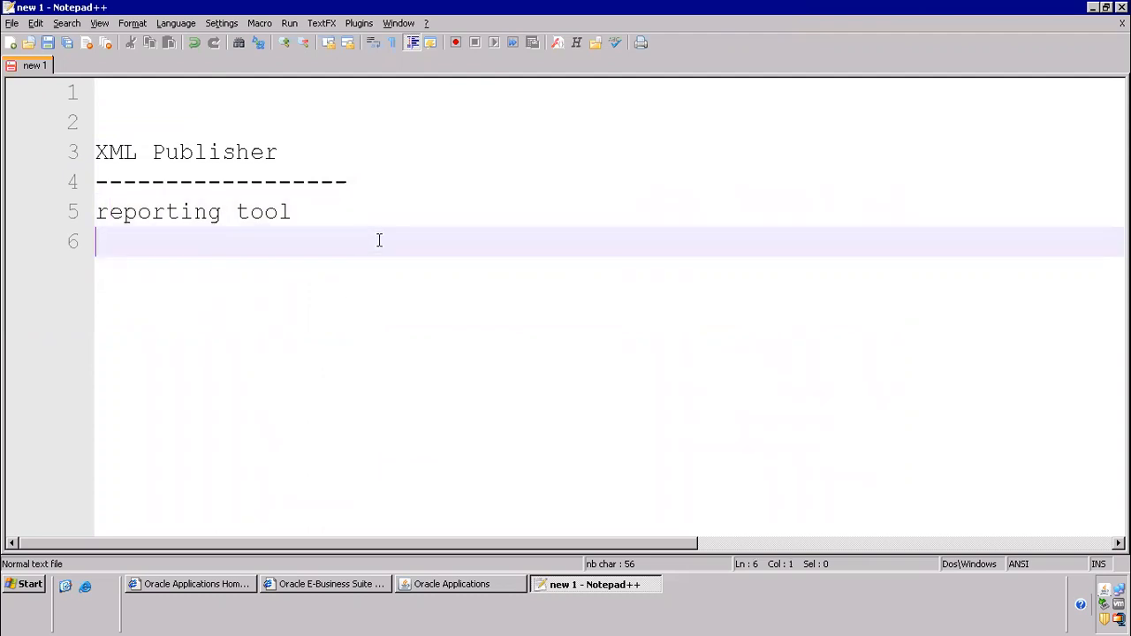
pyautogui.click(337, 218)
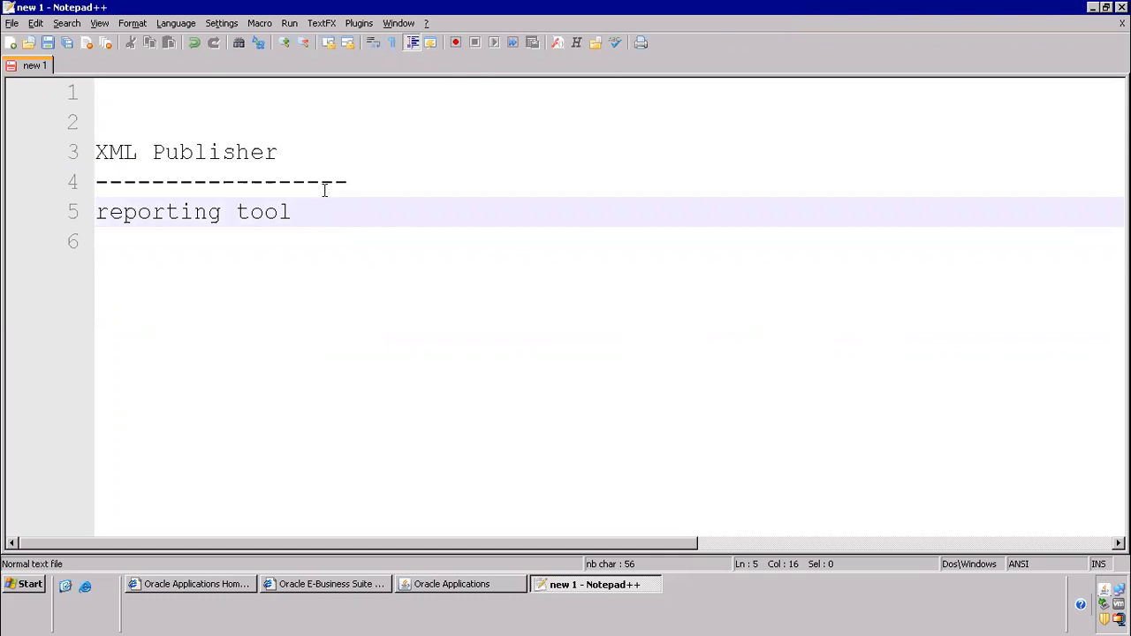
pyautogui.press('Return')
pyautogui.write('Data ni')
pyautogui.write('de')
pyautogui.press('BackSpace')
pyautogui.press('BackSpace')
pyautogui.press('BackSpace')
pyautogui.press('BackSpace')
pyautogui.write('n')
pyautogui.press('BackSpace')
pyautogui.write('model')
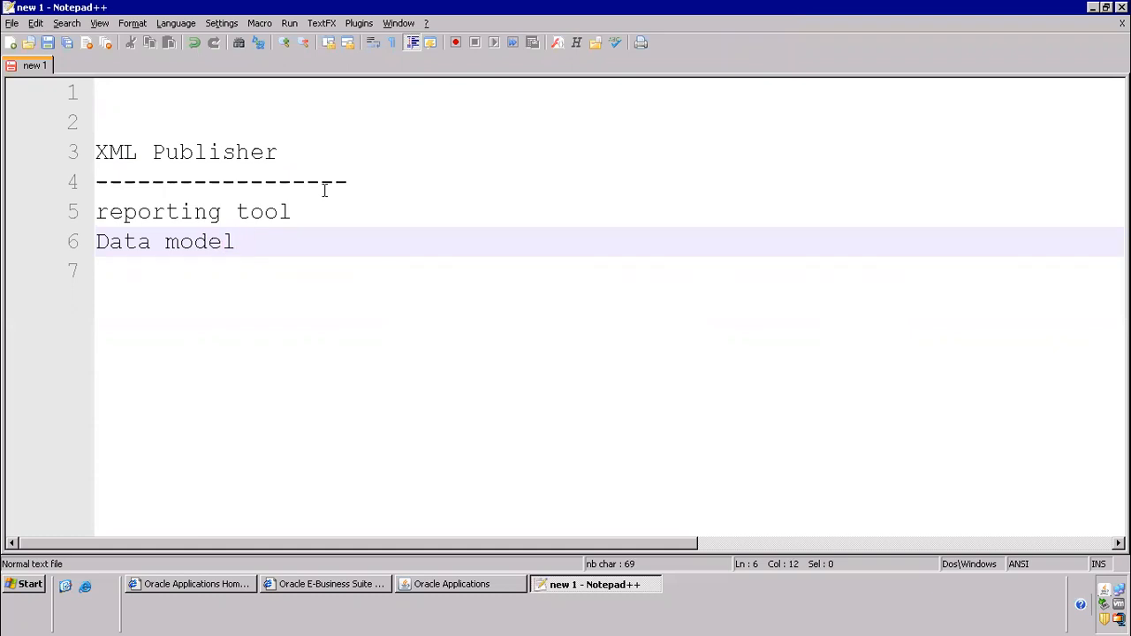
# Step: Add the line "Layout model" below "Data model" and insert a blank line above "Data model"
pyautogui.press('Return')
pyautogui.write('Layout model')
pyautogui.press('Up')
pyautogui.press('Home')
pyautogui.press('Return')
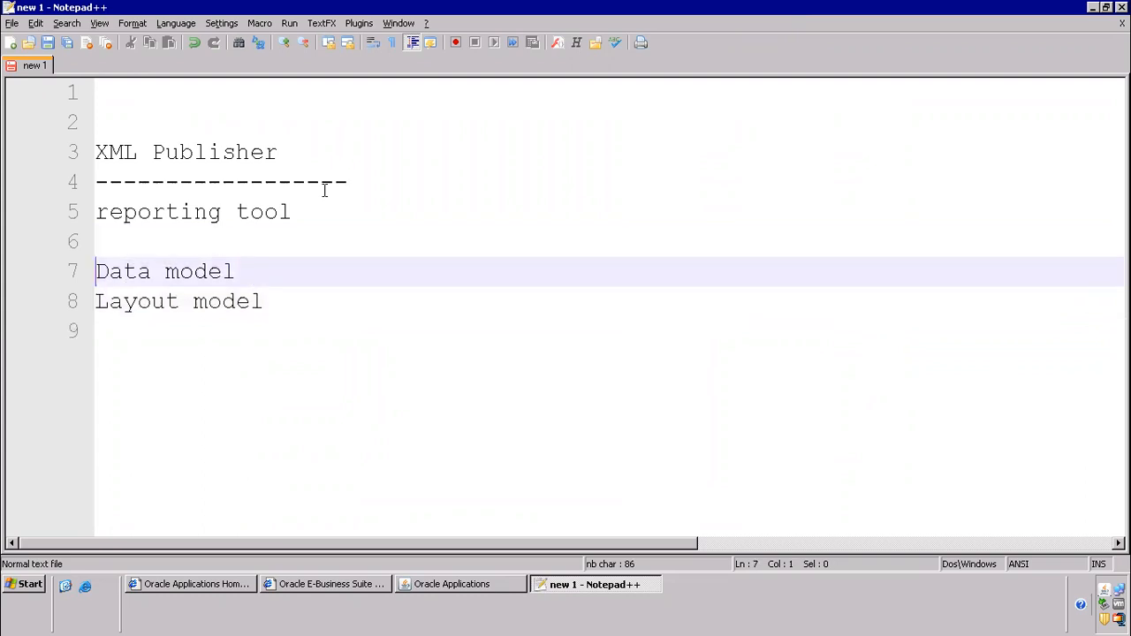
# Step: Append "----data template/plsql/rdf reports" to the "Data model" line
pyautogui.click(278, 273)
pyautogui.write('----data t')
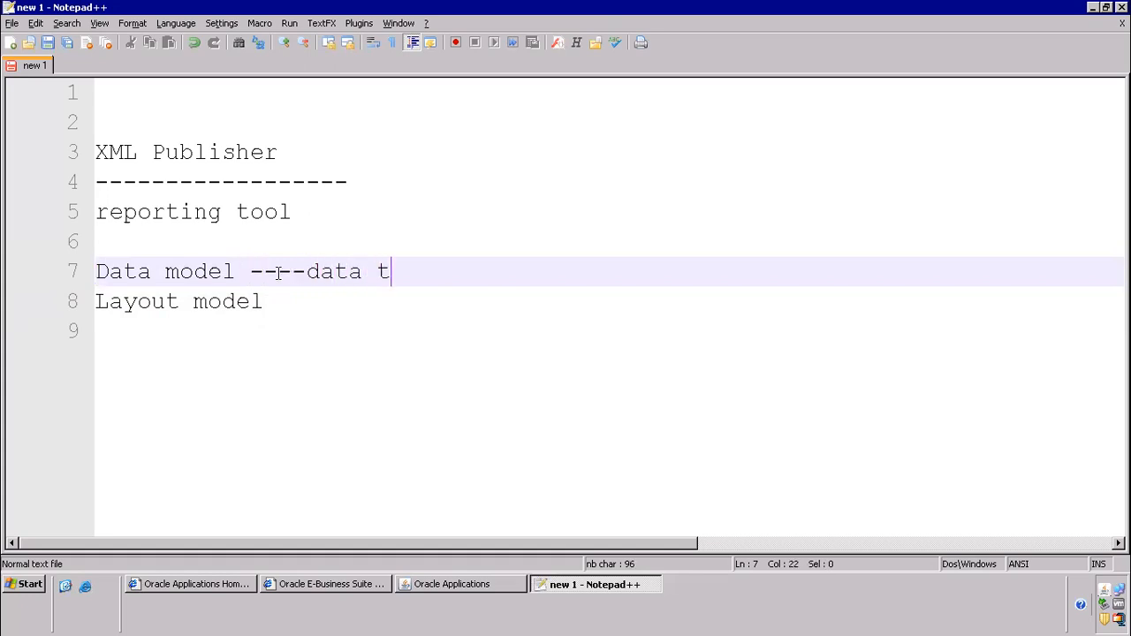
pyautogui.write('emplate/x')
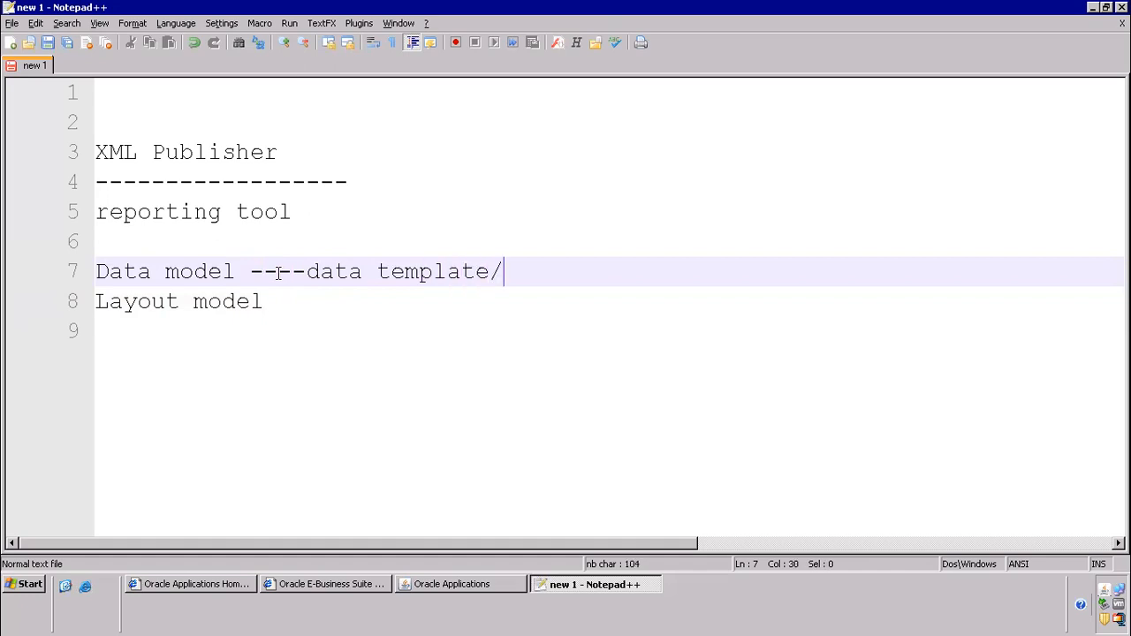
pyautogui.press('BackSpace')
pyautogui.write('plsql/rdf reports')
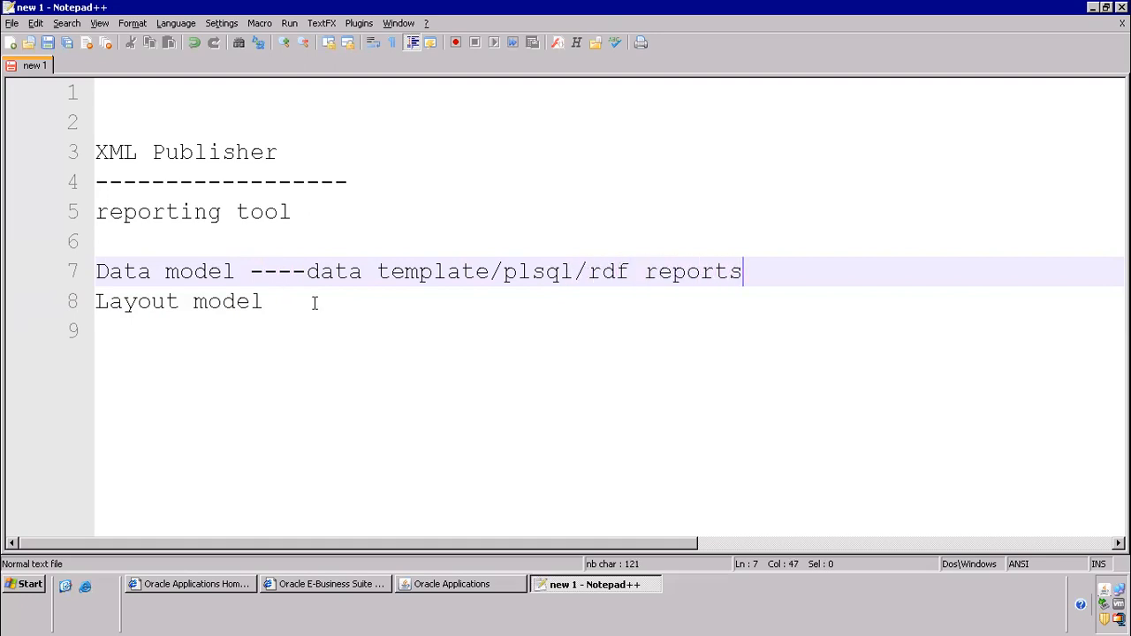
# Step: Append "-rtf/etext/pdf/xsl fo/excel" to the "Layout model" line
pyautogui.click(314, 302)
pyautogui.write('-rtf/')
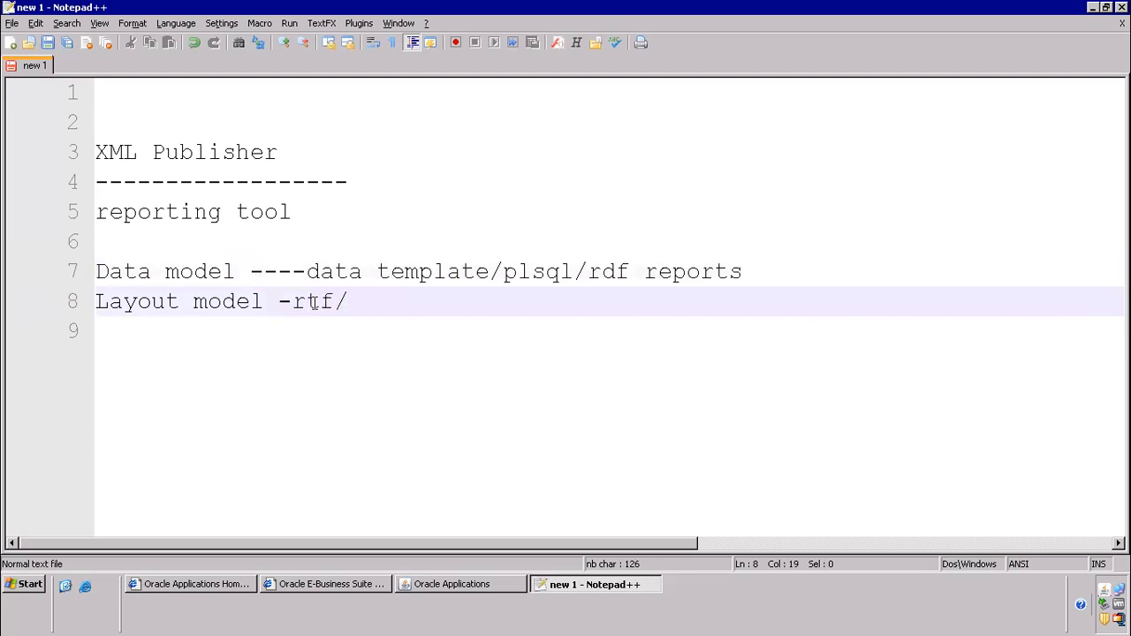
pyautogui.write('etext/pdf/xsl fo')
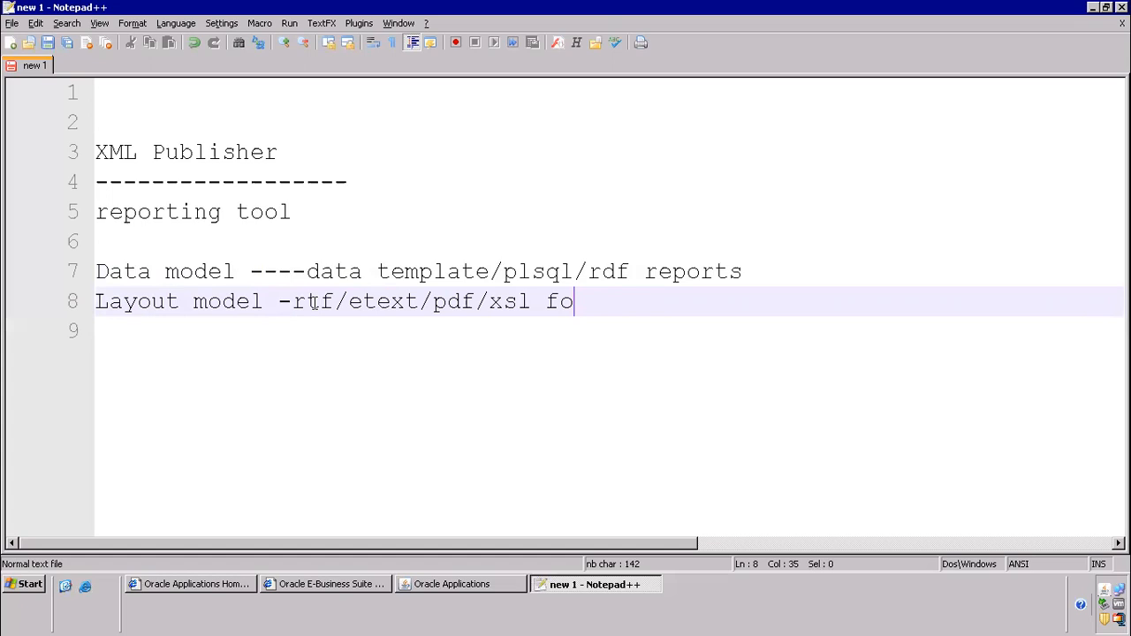
pyautogui.write('/excel')
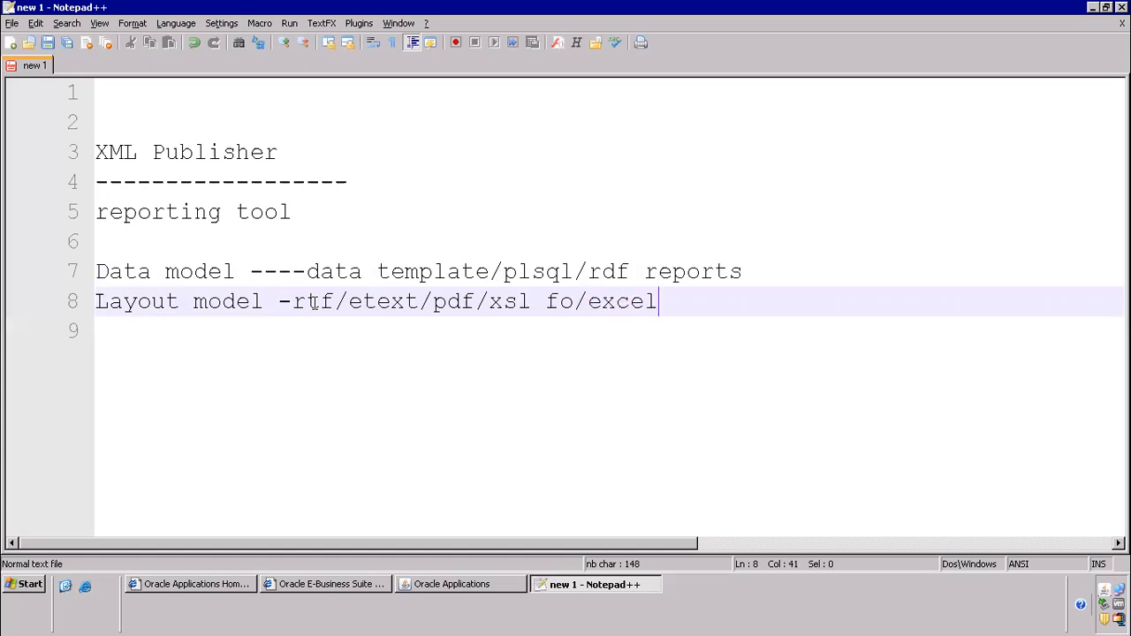
# Step: Enter "oracle reports" on the empty line directly above the "XML Publisher" heading
pyautogui.moveTo(108, 143); pyautogui.dragTo(349, 185)
pyautogui.click(347, 218)
pyautogui.moveTo(104, 139); pyautogui.dragTo(351, 172)
pyautogui.click(170, 133)
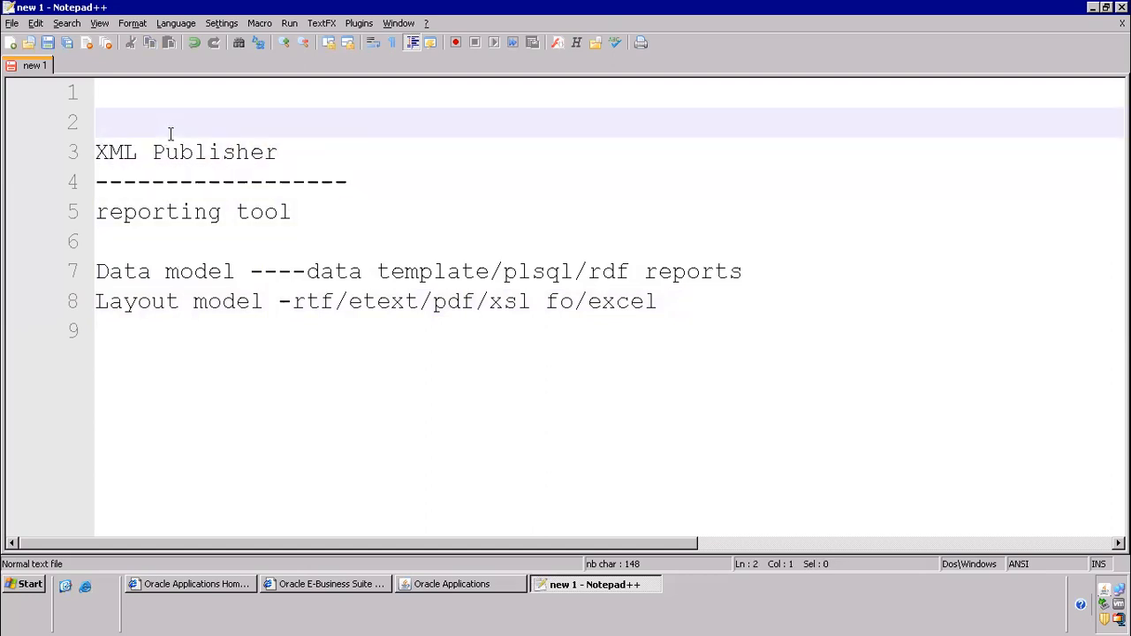
pyautogui.write('oracle reports')
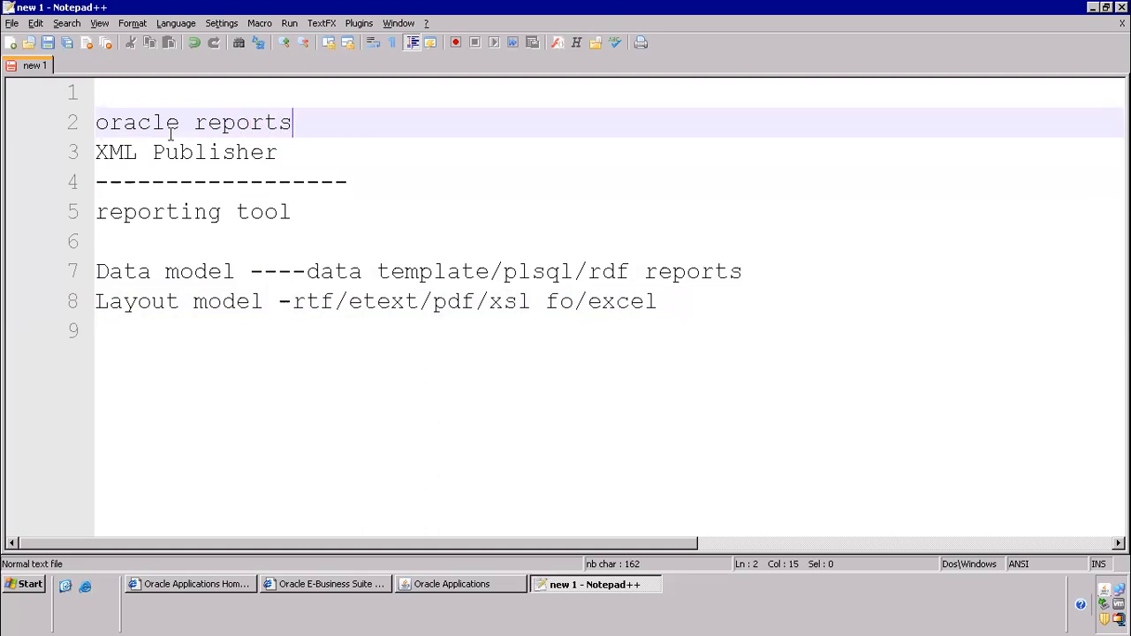
pyautogui.moveTo(308, 118); pyautogui.dragTo(23, 114)
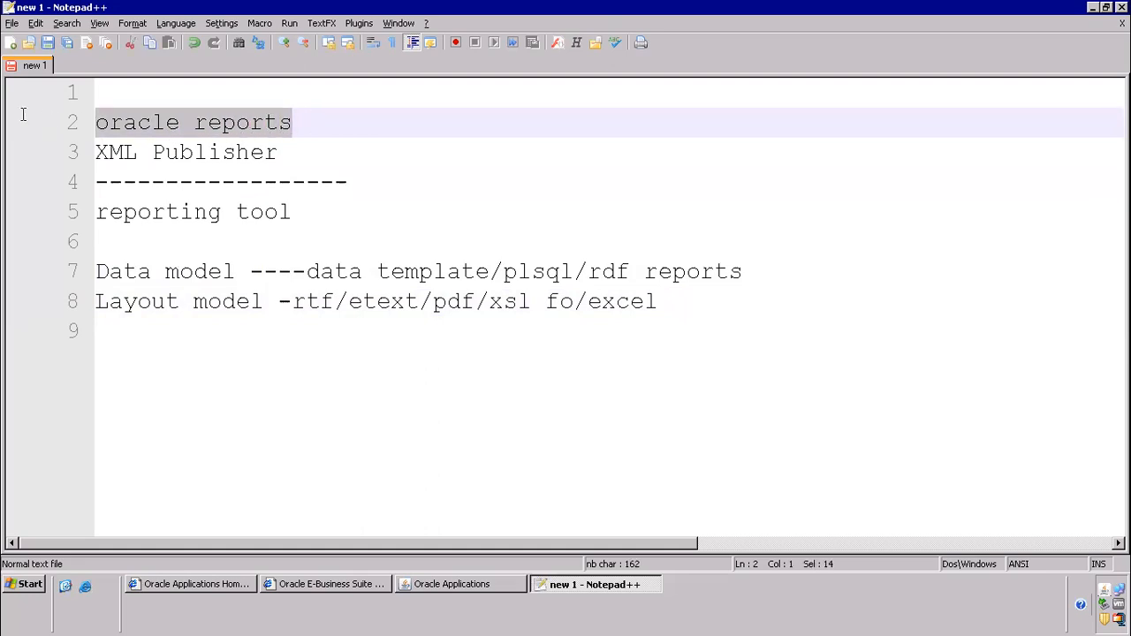
pyautogui.click(199, 158)
pyautogui.moveTo(309, 122); pyautogui.dragTo(536, 235)
pyautogui.click(366, 220)
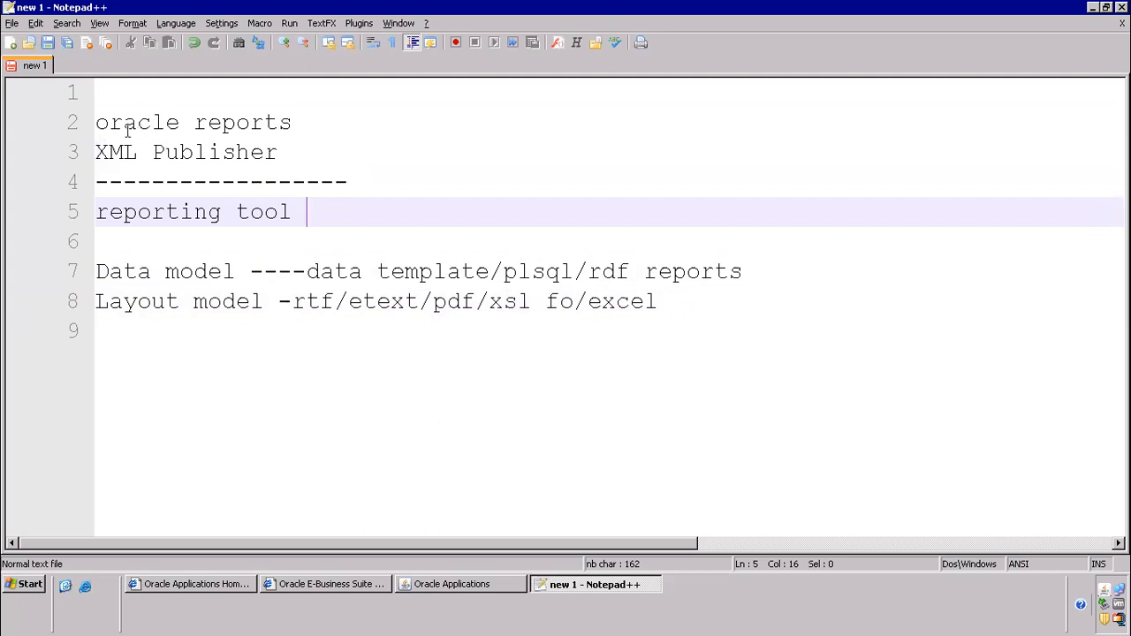
pyautogui.click(166, 338)
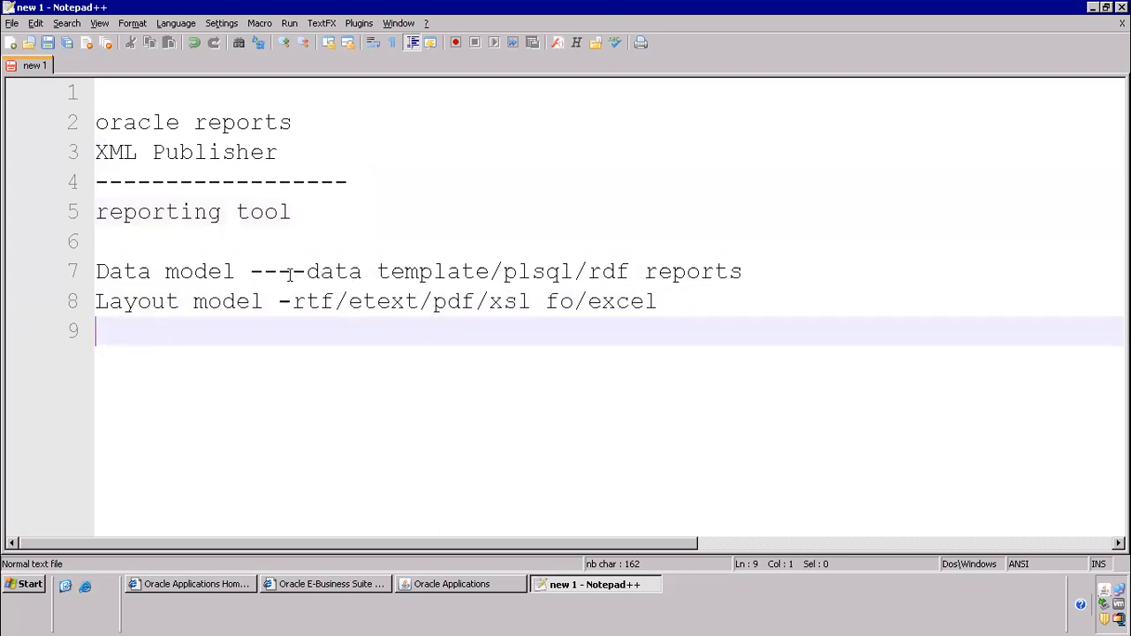
pyautogui.moveTo(305, 271); pyautogui.dragTo(491, 271)
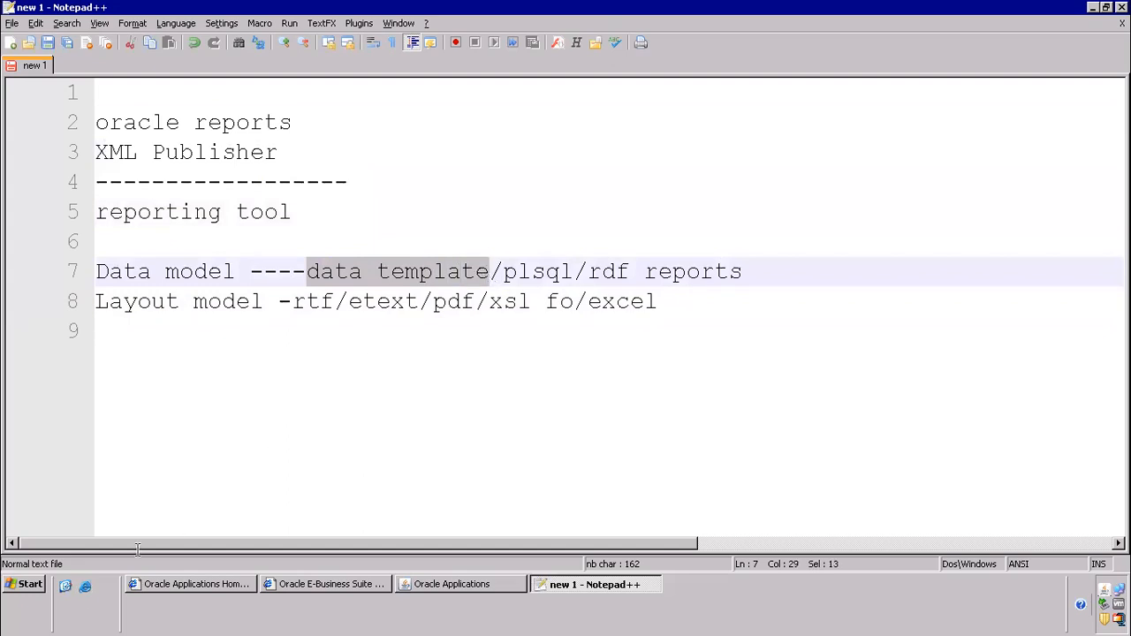
# Step: Open the desktop file HBODT.xml in WordPad for viewing and close it again
pyautogui.click(66, 586)
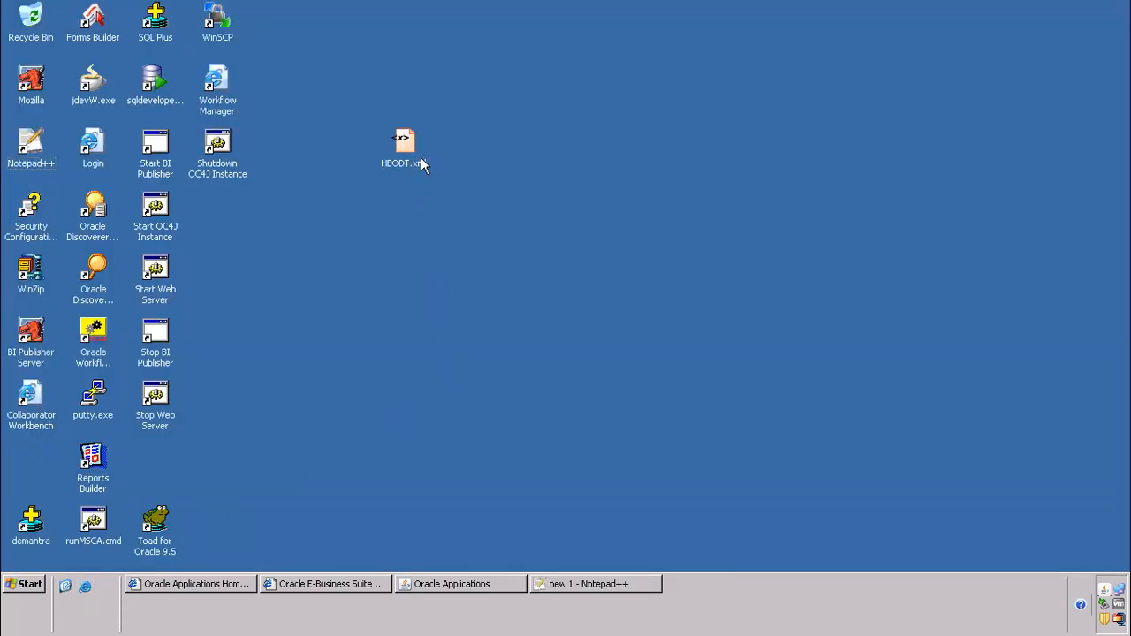
pyautogui.rightClick(402, 139)
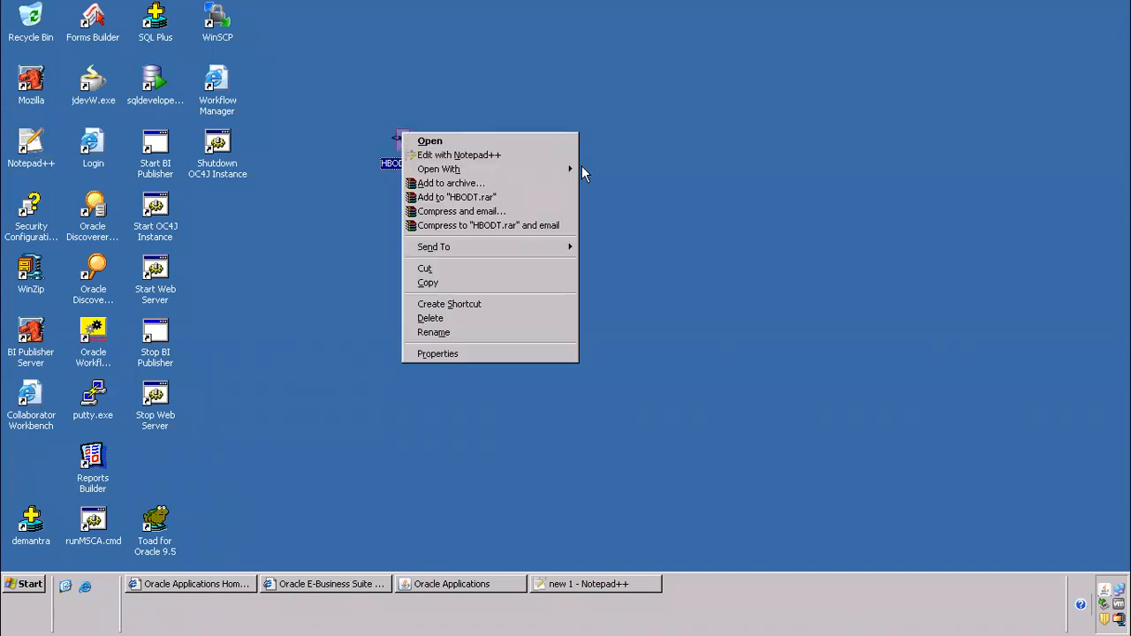
pyautogui.moveTo(565, 172)
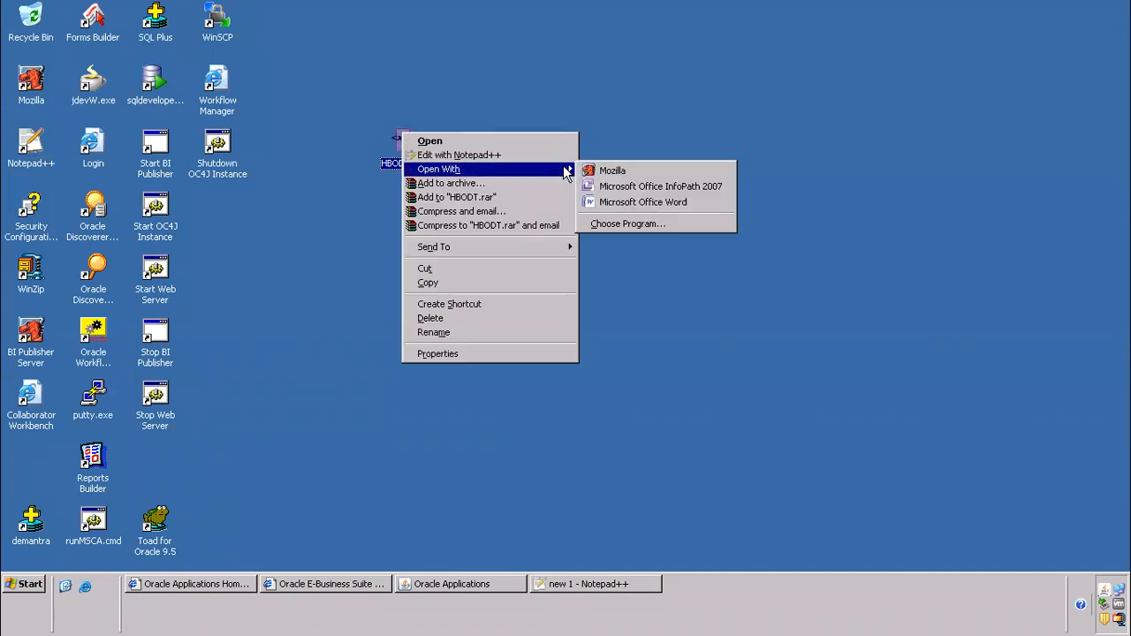
pyautogui.click(625, 225)
pyautogui.scroll(-3, 490, 303)
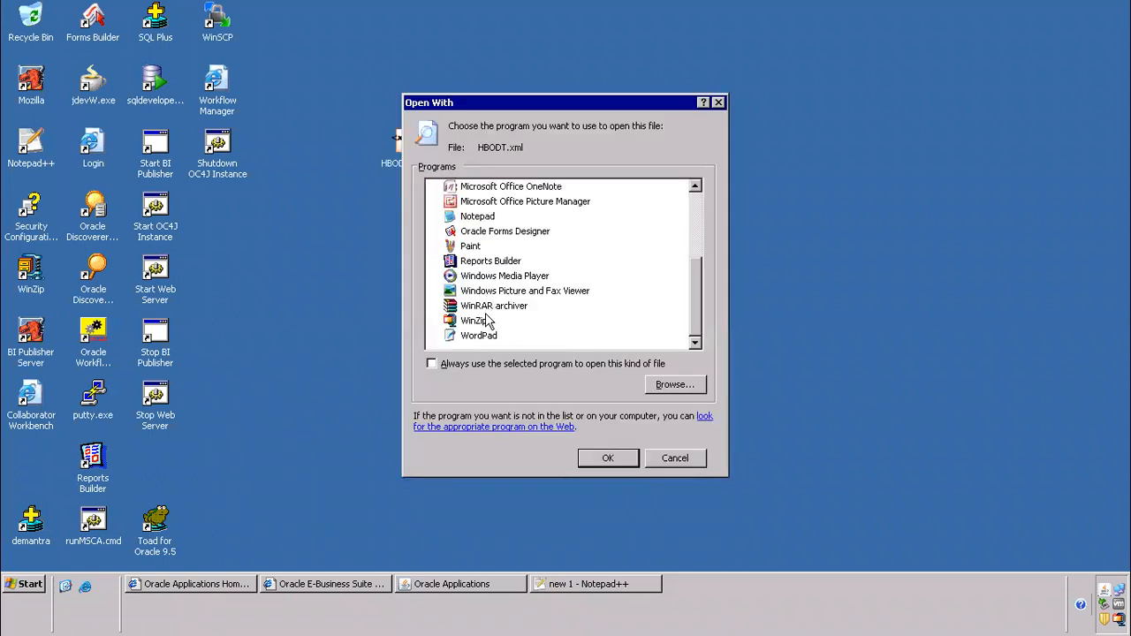
pyautogui.click(481, 340)
pyautogui.click(608, 458)
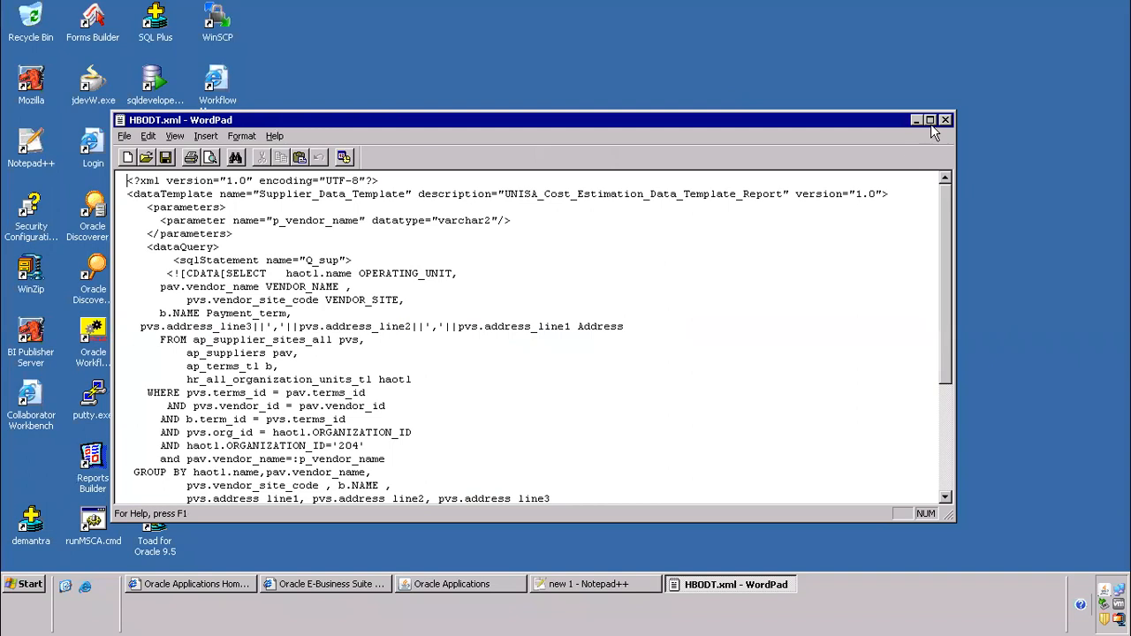
pyautogui.click(928, 121)
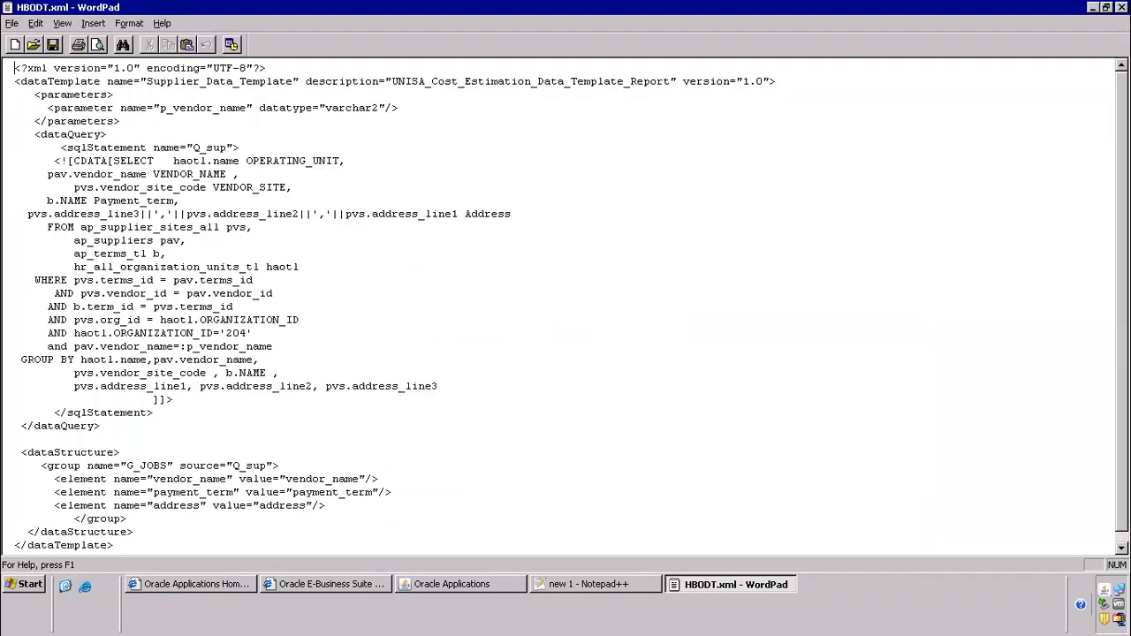
pyautogui.click(1122, 7)
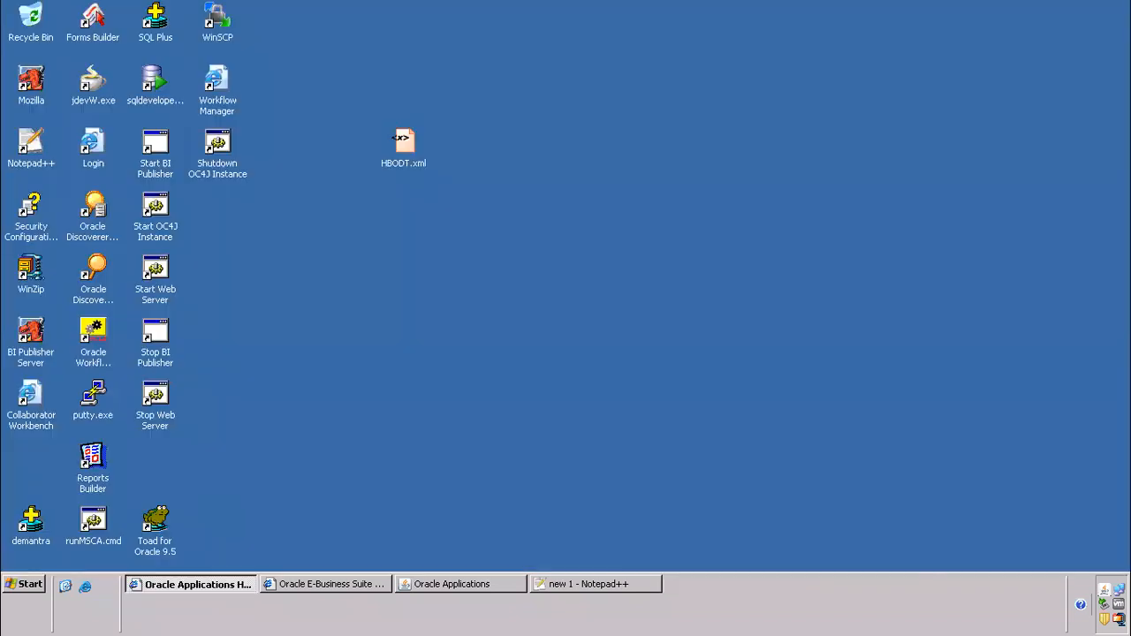
# Step: Open the desktop file HBODT.xml for editing in Notepad++
pyautogui.rightClick(402, 147)
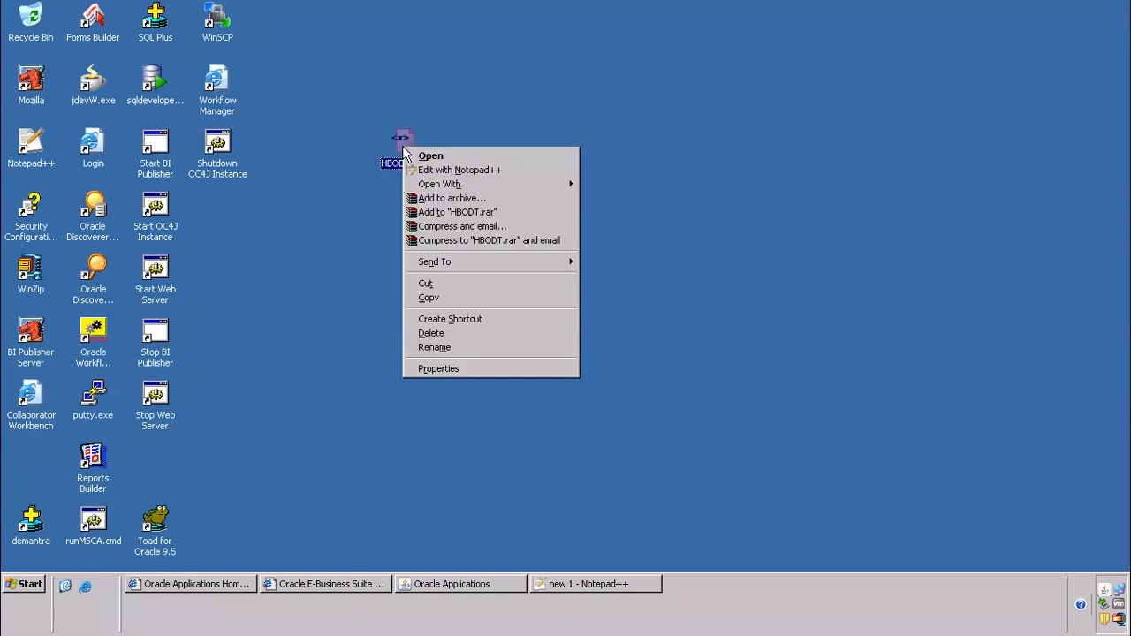
pyautogui.click(473, 169)
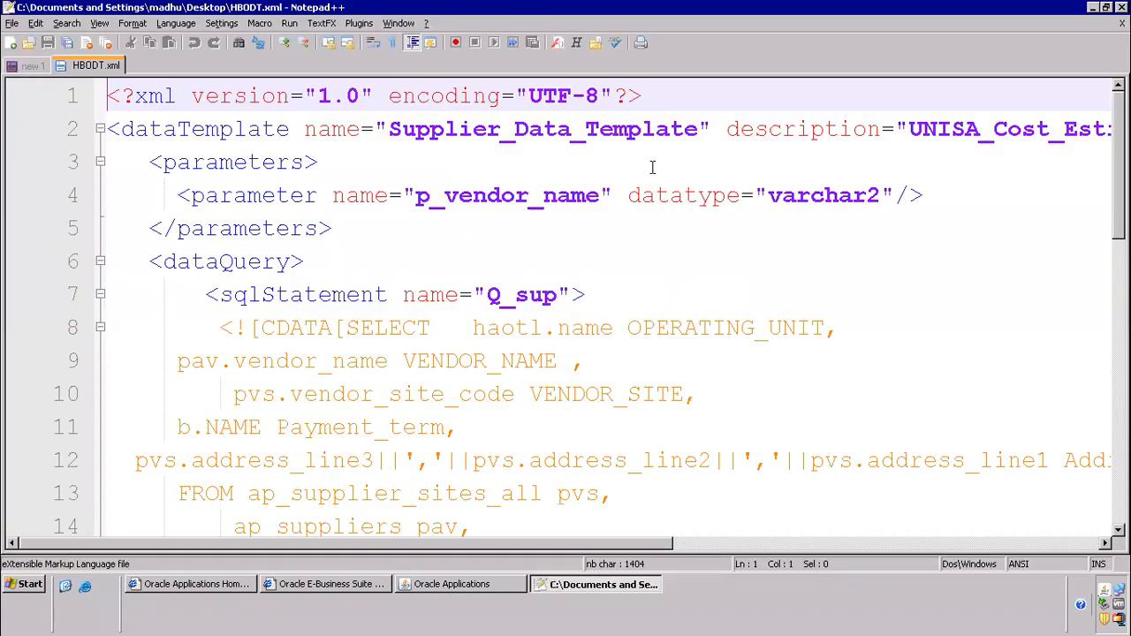
pyautogui.click(596, 169)
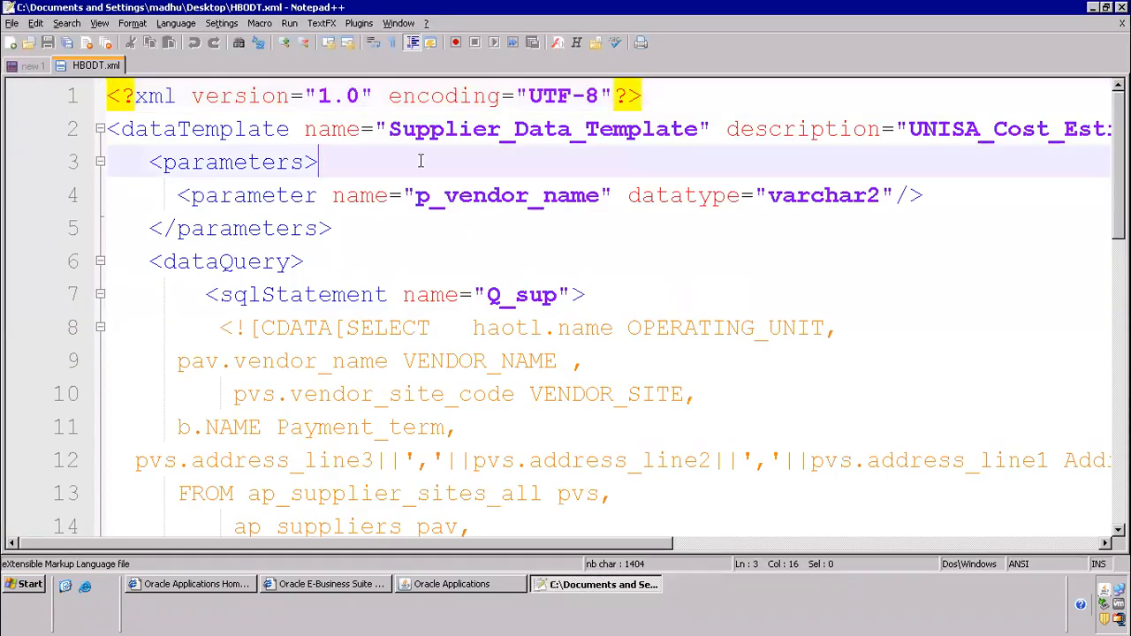
# Step: Collapse the dataTemplate element and change its name attribute to "HBODT"
pyautogui.click(100, 128)
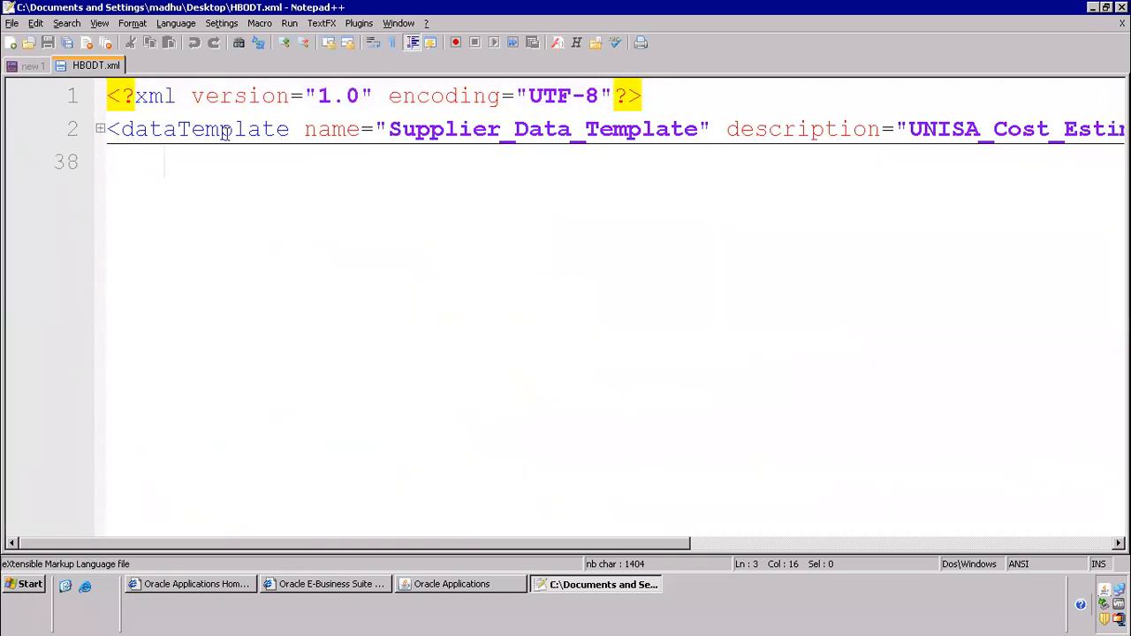
pyautogui.moveTo(389, 131); pyautogui.dragTo(697, 132)
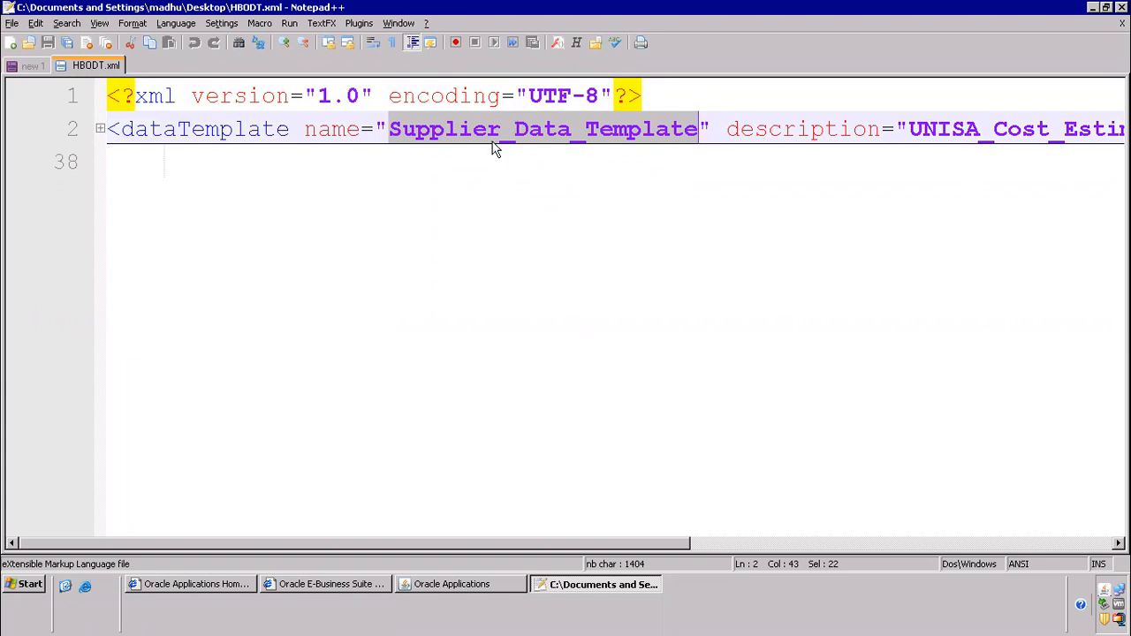
pyautogui.write('HBODT')
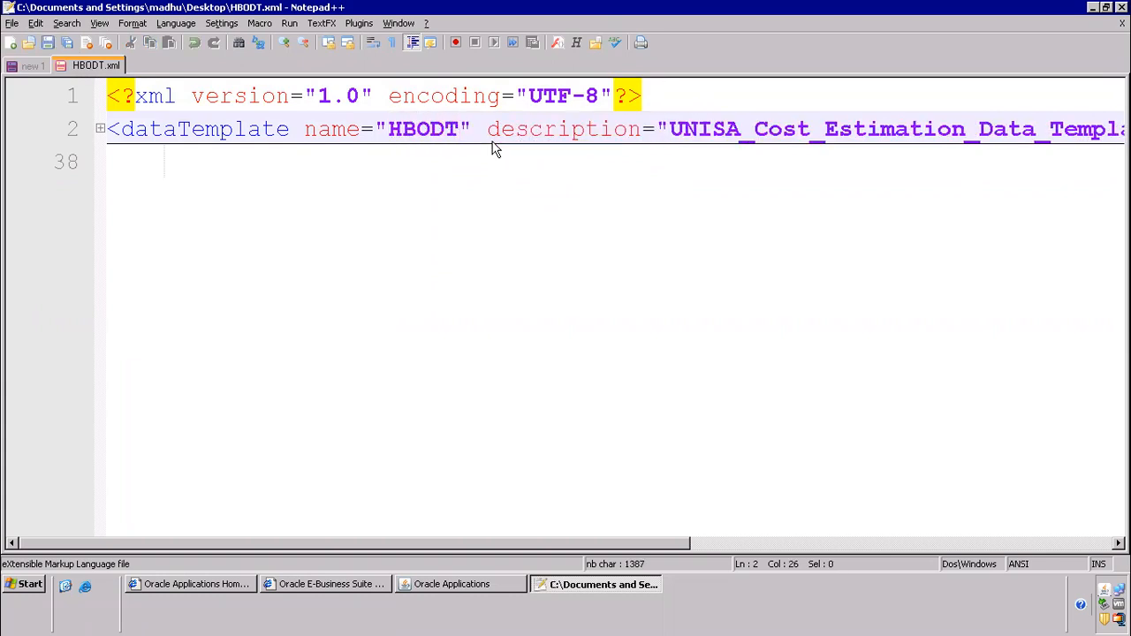
pyautogui.click(393, 133)
pyautogui.moveTo(399, 132); pyautogui.dragTo(460, 132)
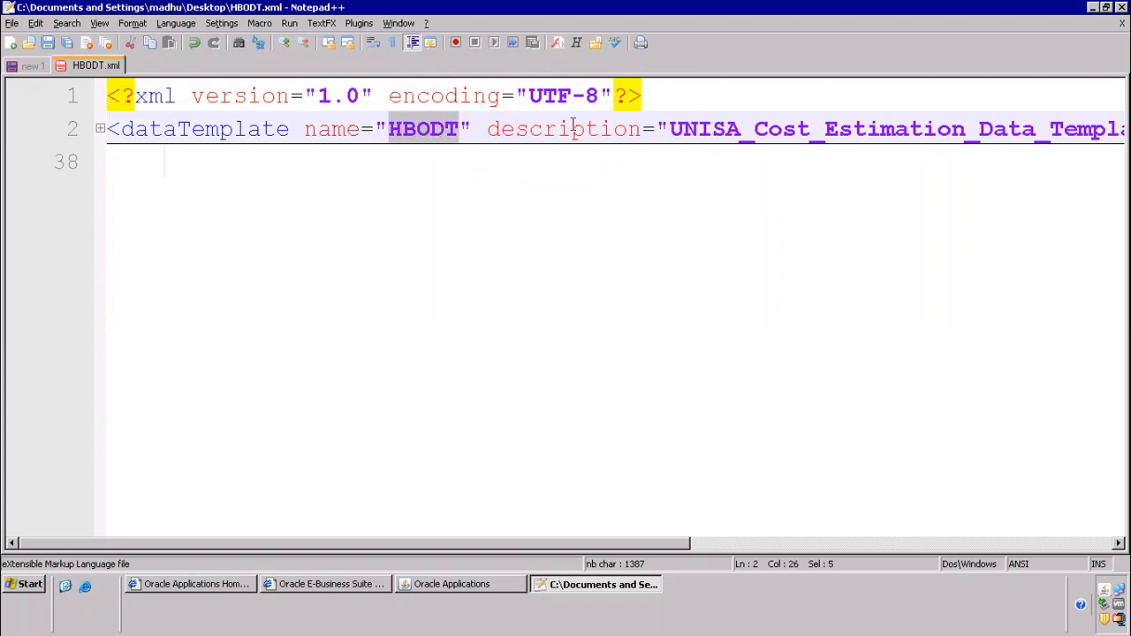
# Step: Examine the dataTemplate's description attribute and the SELECT query inside its expanded content, highlighting the query text
pyautogui.click(600, 132)
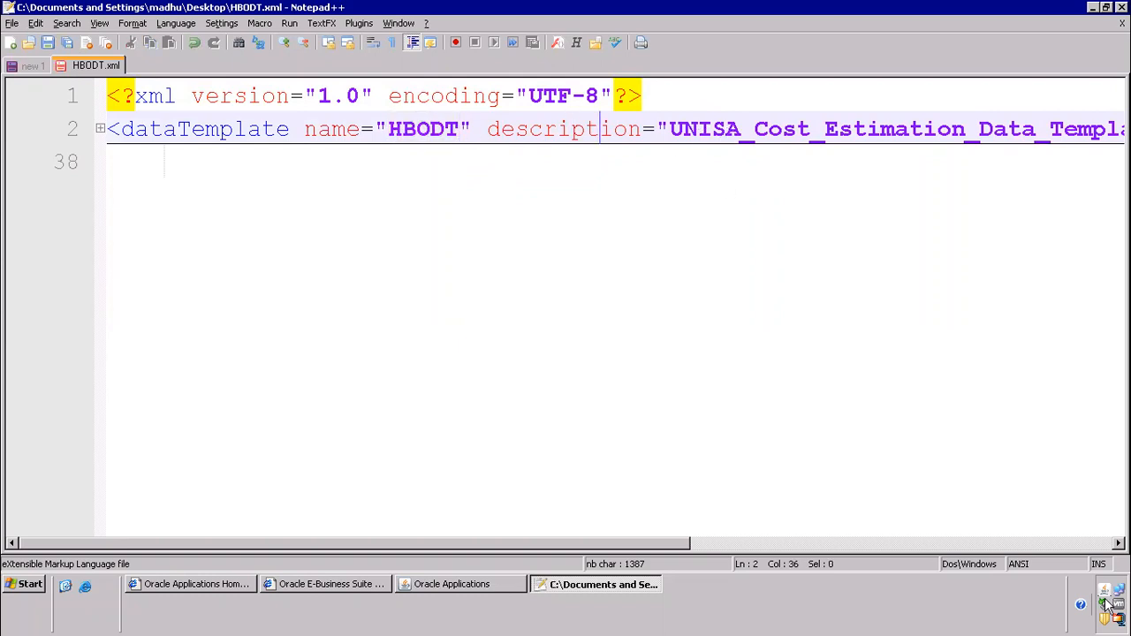
pyautogui.click(1117, 543)
pyautogui.click(1118, 543)
pyautogui.click(1117, 543)
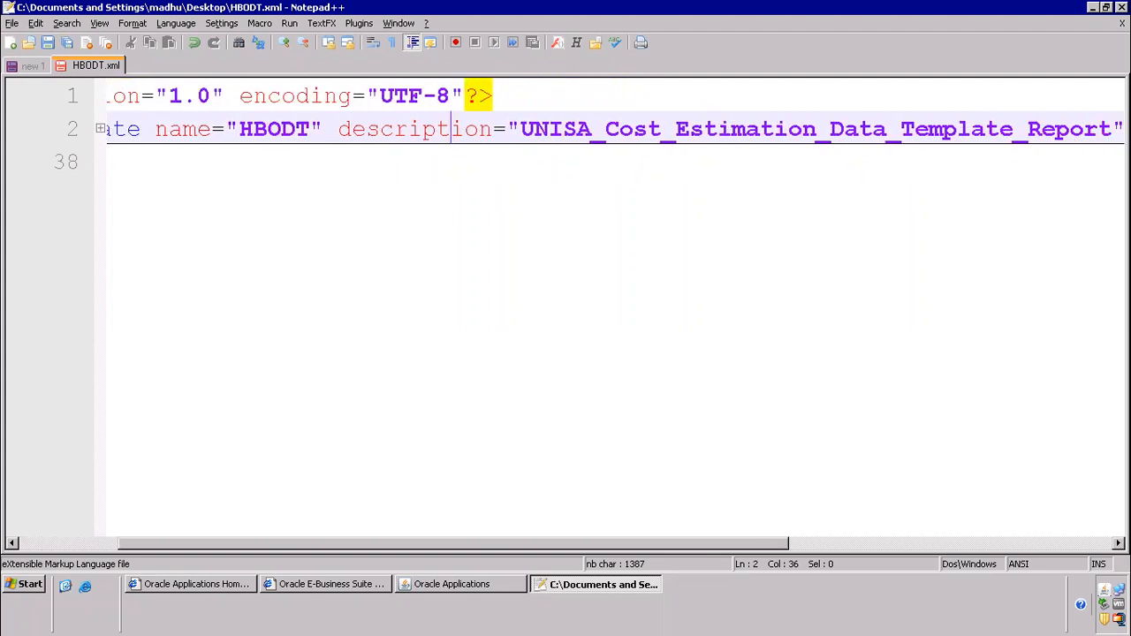
pyautogui.click(1117, 543)
pyautogui.click(100, 129)
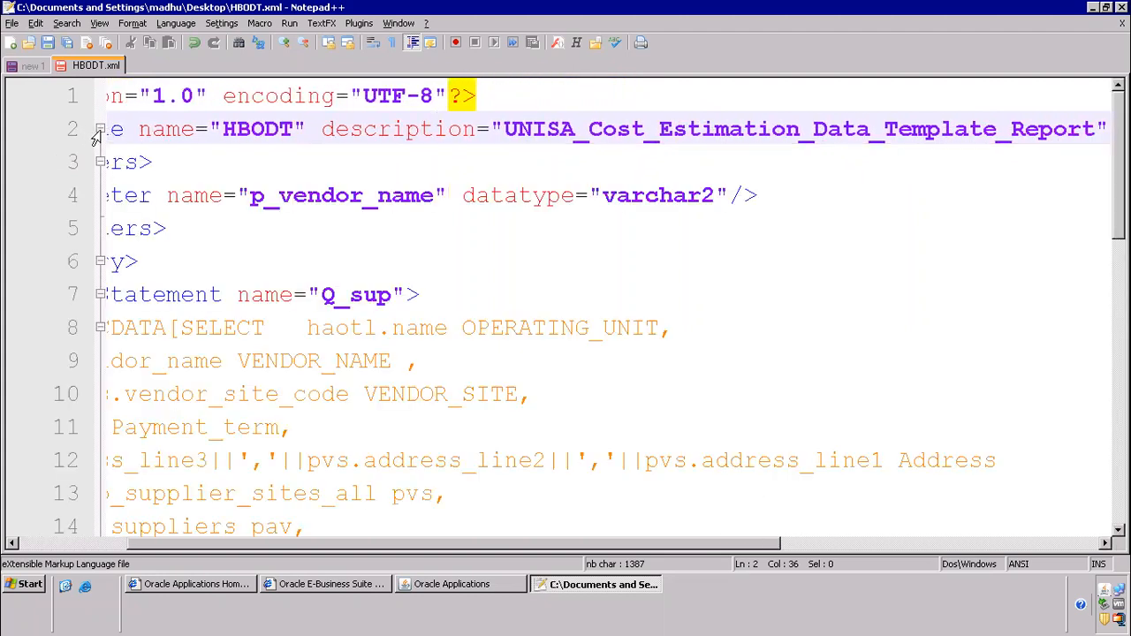
pyautogui.scroll(-4, 316, 297)
pyautogui.scroll(2, 313, 299)
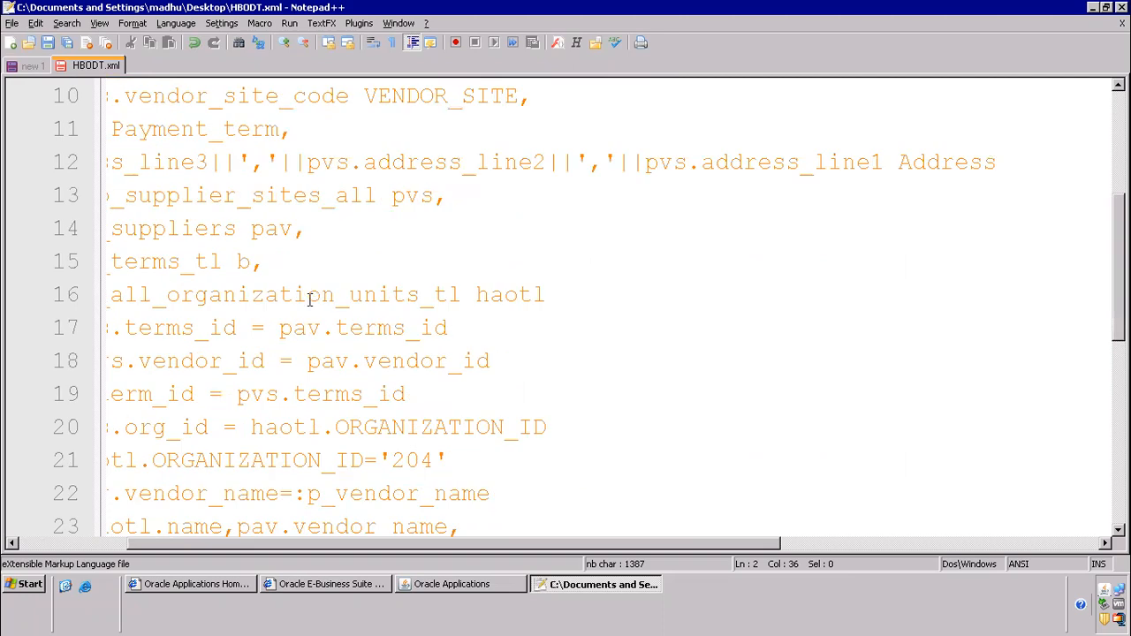
pyautogui.moveTo(186, 128); pyautogui.dragTo(545, 523)
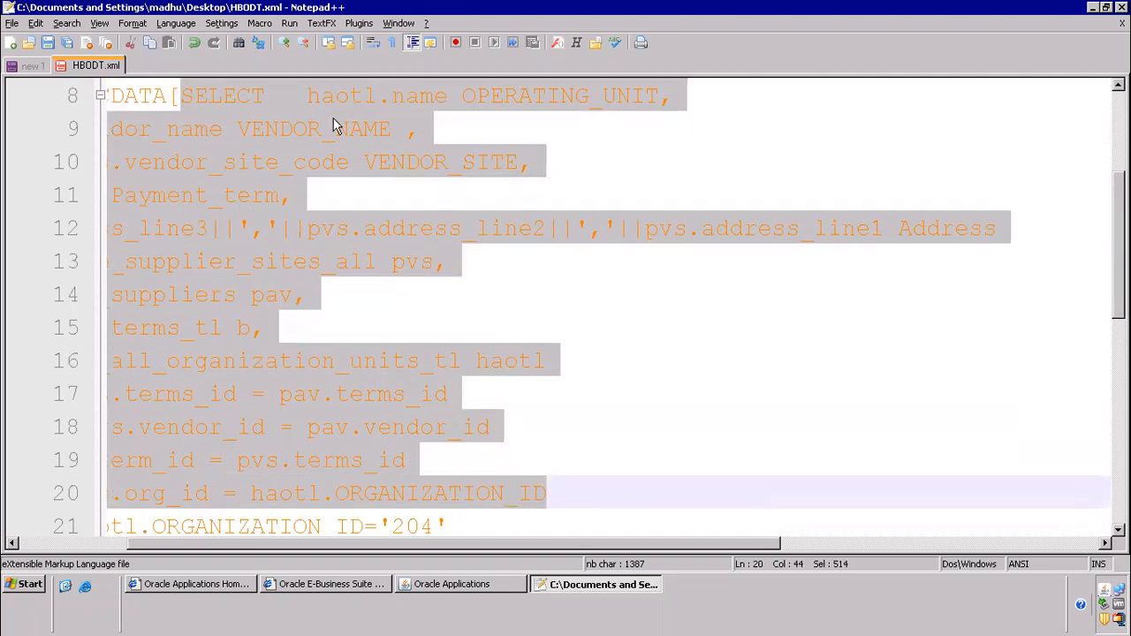
# Step: Examine the SELECT query's column aliases, such as OPERATING_UNIT and VENDOR_NAME, and its FROM tables and WHERE clause, highlighting them
pyautogui.click(387, 129)
pyautogui.moveTo(460, 96); pyautogui.dragTo(670, 96)
pyautogui.click(241, 129)
pyautogui.moveTo(244, 123); pyautogui.dragTo(458, 142)
pyautogui.moveTo(363, 155); pyautogui.dragTo(378, 162)
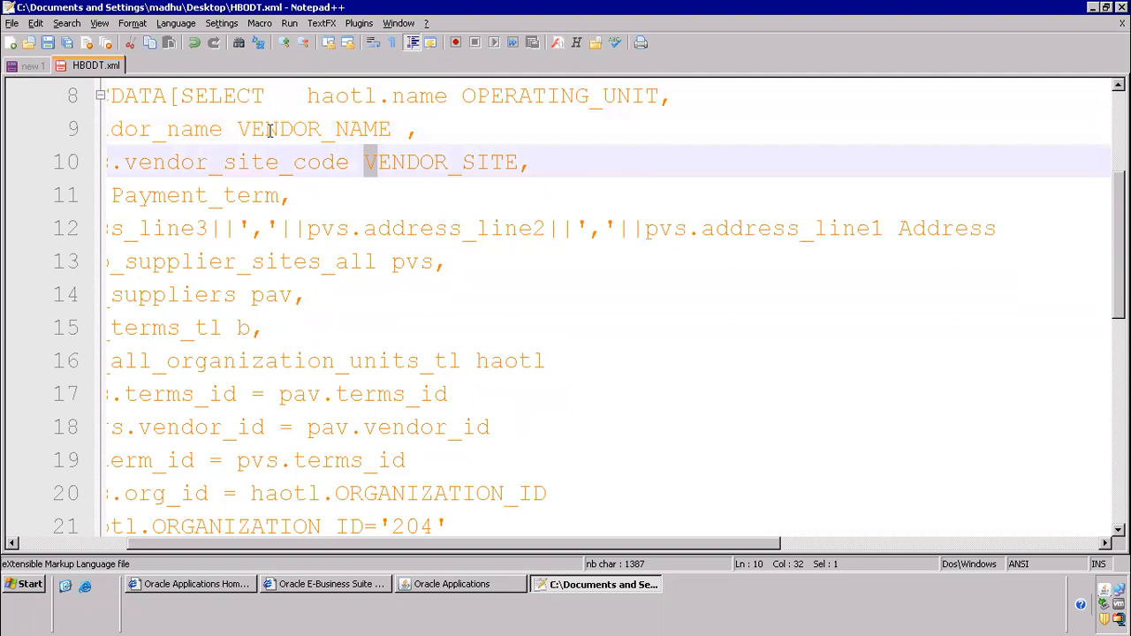
pyautogui.scroll(1, 369, 160)
pyautogui.click(174, 195)
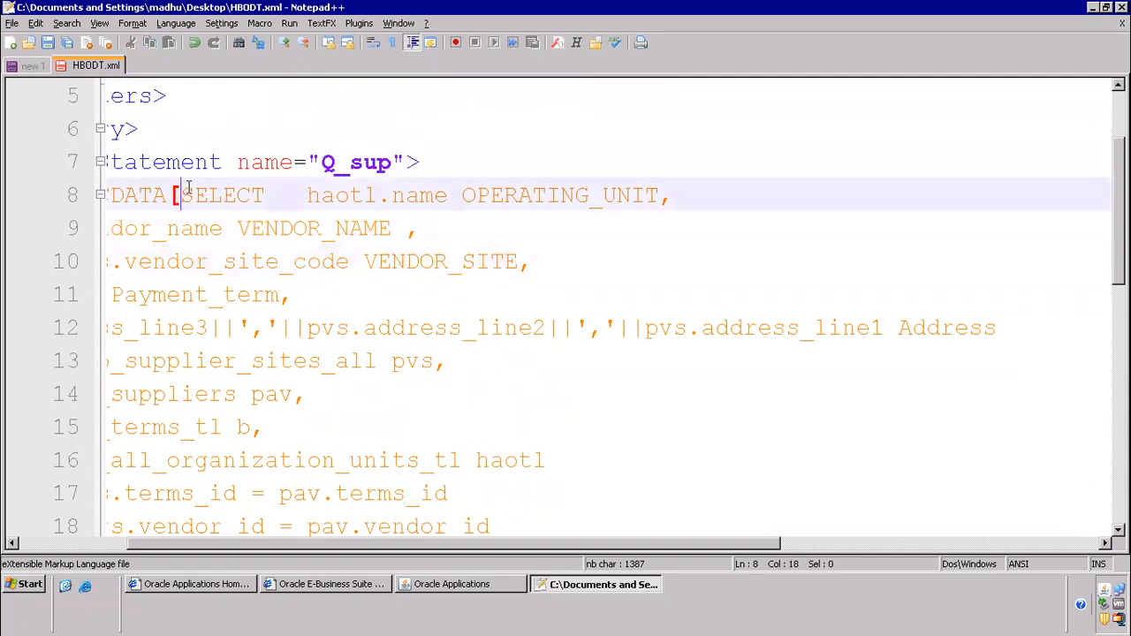
pyautogui.moveTo(192, 195); pyautogui.dragTo(442, 223)
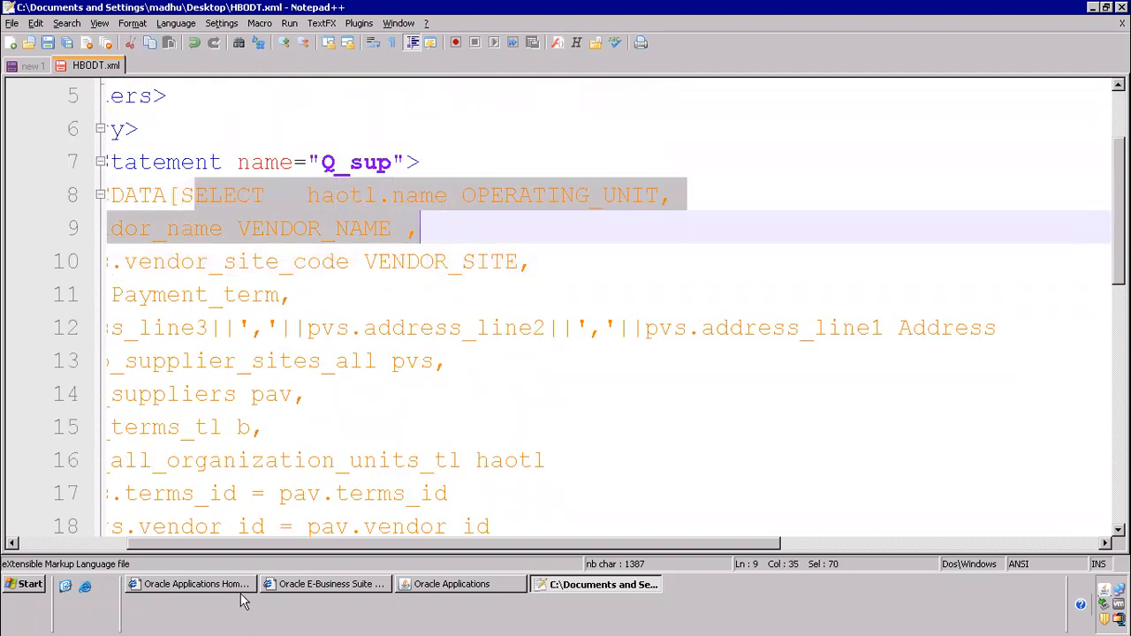
pyautogui.moveTo(260, 539); pyautogui.dragTo(123, 540)
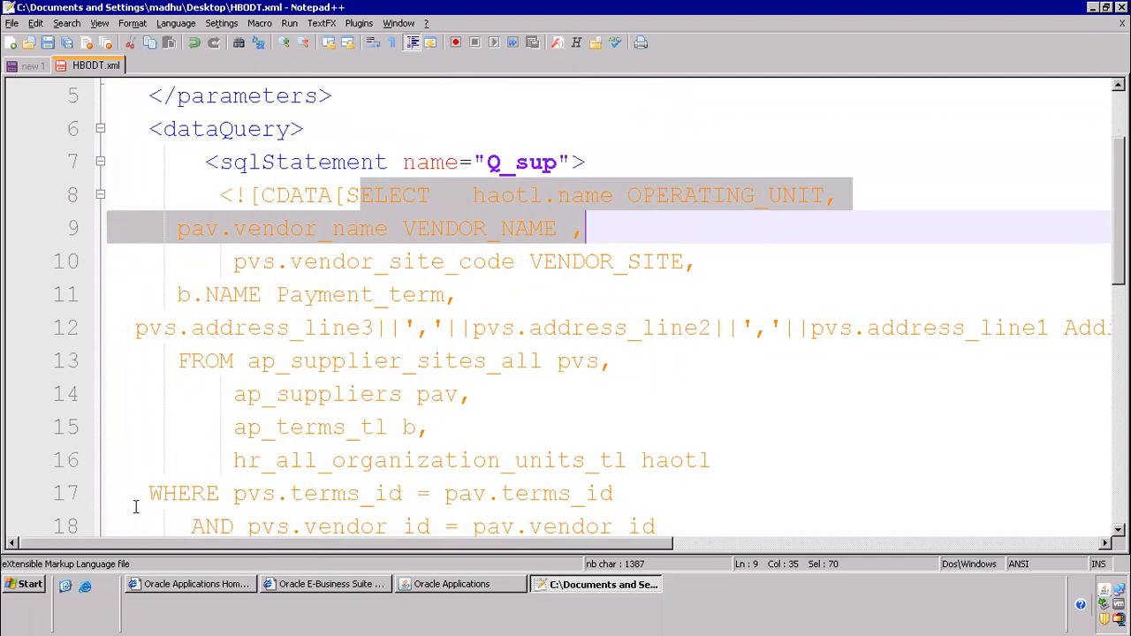
pyautogui.moveTo(233, 361); pyautogui.dragTo(615, 493)
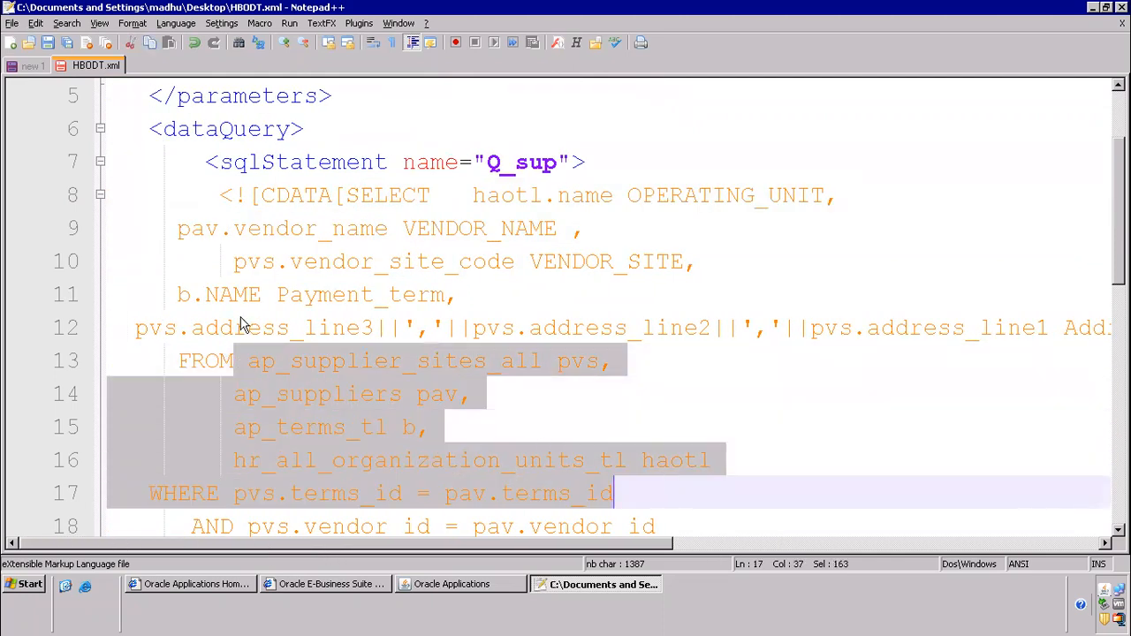
pyautogui.click(513, 262)
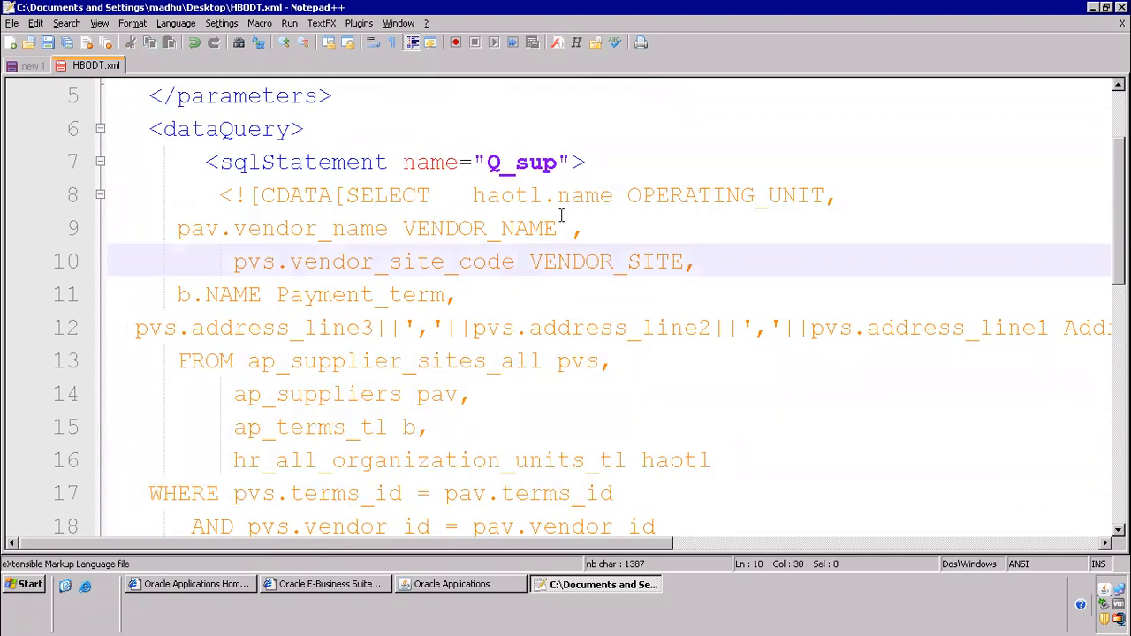
pyautogui.moveTo(627, 196); pyautogui.dragTo(877, 200)
pyautogui.moveTo(405, 228); pyautogui.dragTo(828, 196)
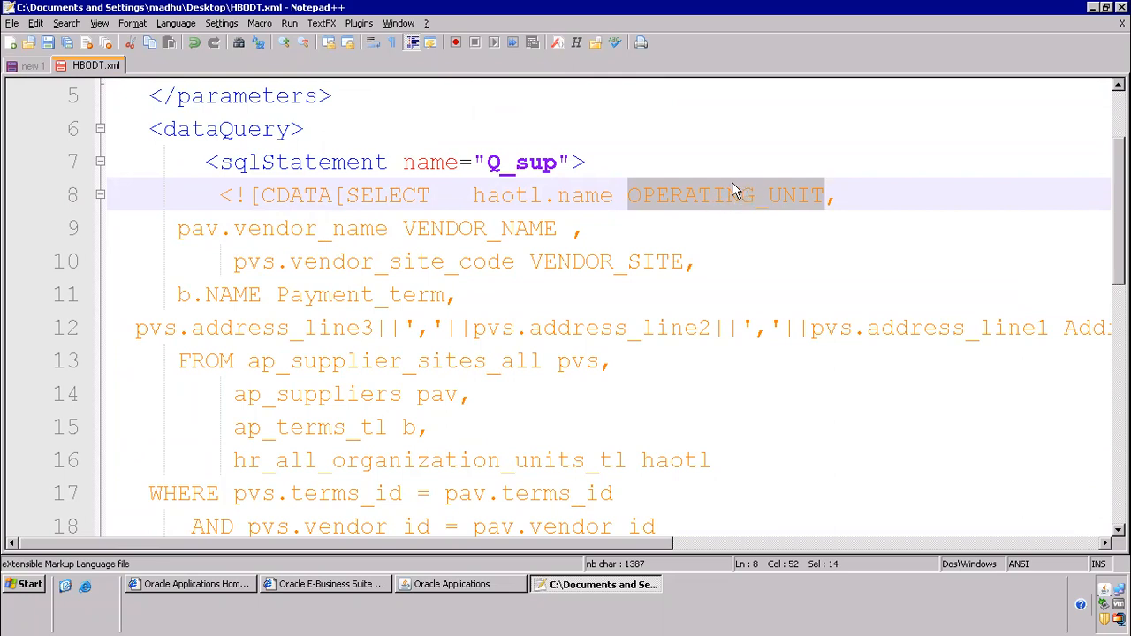
# Step: Retype the VENDOR_ part of the VENDOR_SITE column alias in the query
pyautogui.moveTo(290, 261); pyautogui.dragTo(615, 262)
pyautogui.press('Delete')
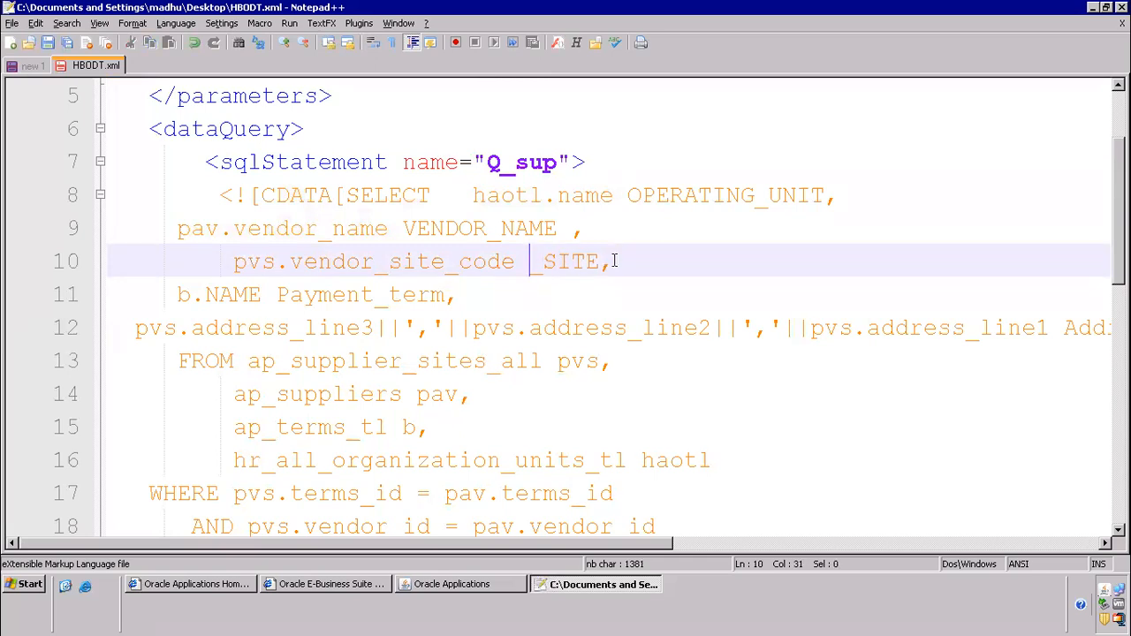
pyautogui.press('Delete')
pyautogui.write('VENDOR_')
pyautogui.click(473, 285)
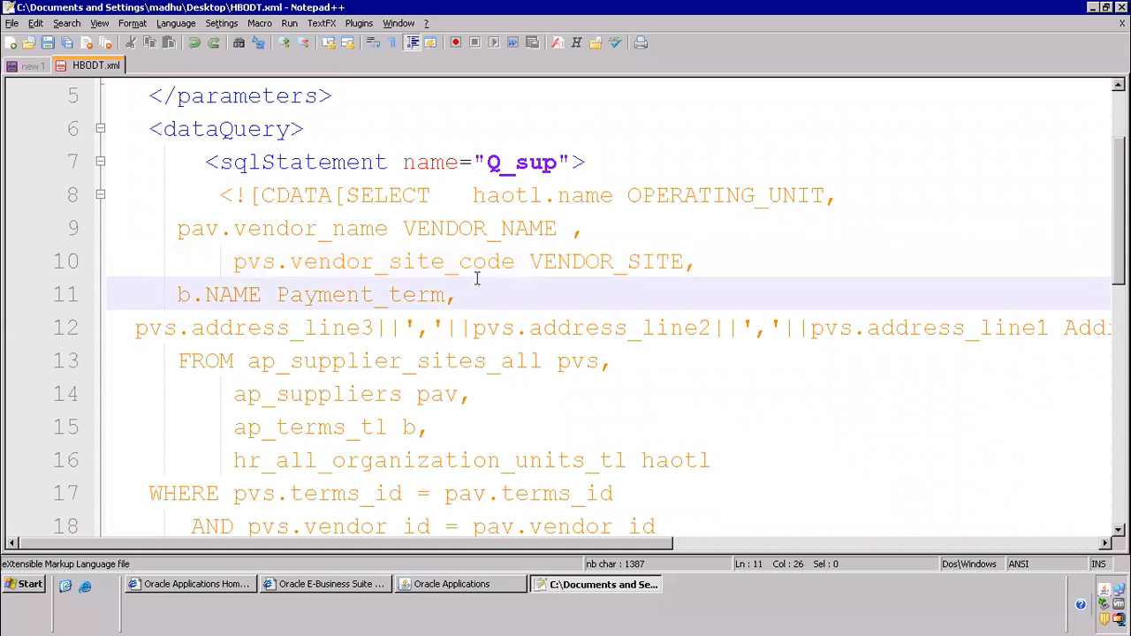
# Step: Review the query's selected columns from OPERATING_UNIT through the concatenated address lines, highlighting them
pyautogui.click(471, 194)
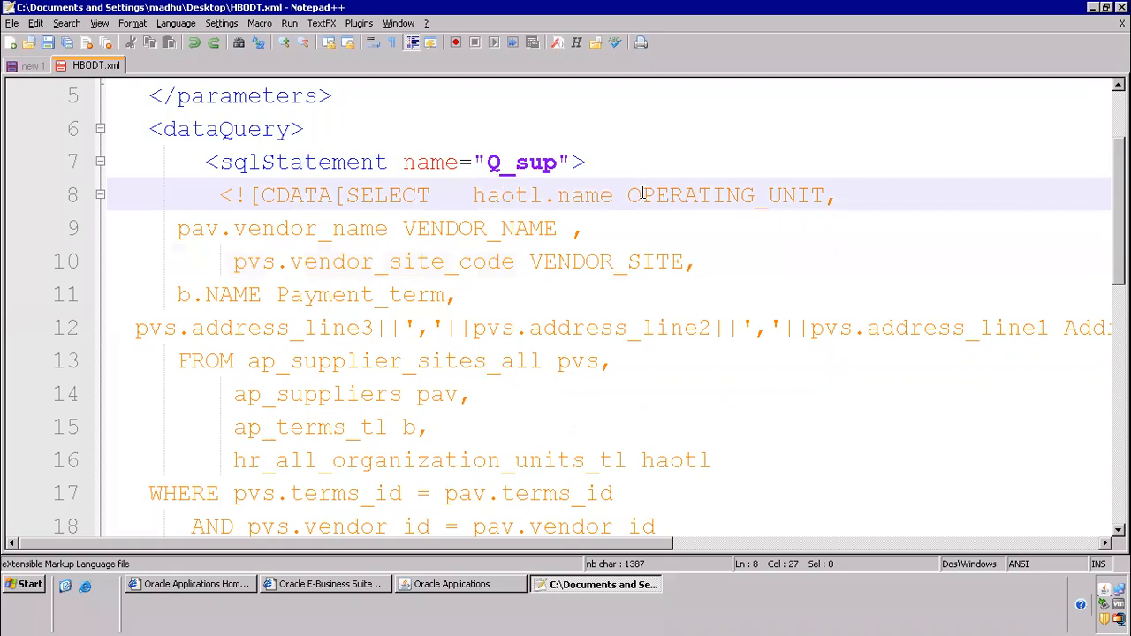
pyautogui.moveTo(641, 195); pyautogui.dragTo(839, 195)
pyautogui.click(495, 228)
pyautogui.click(576, 262)
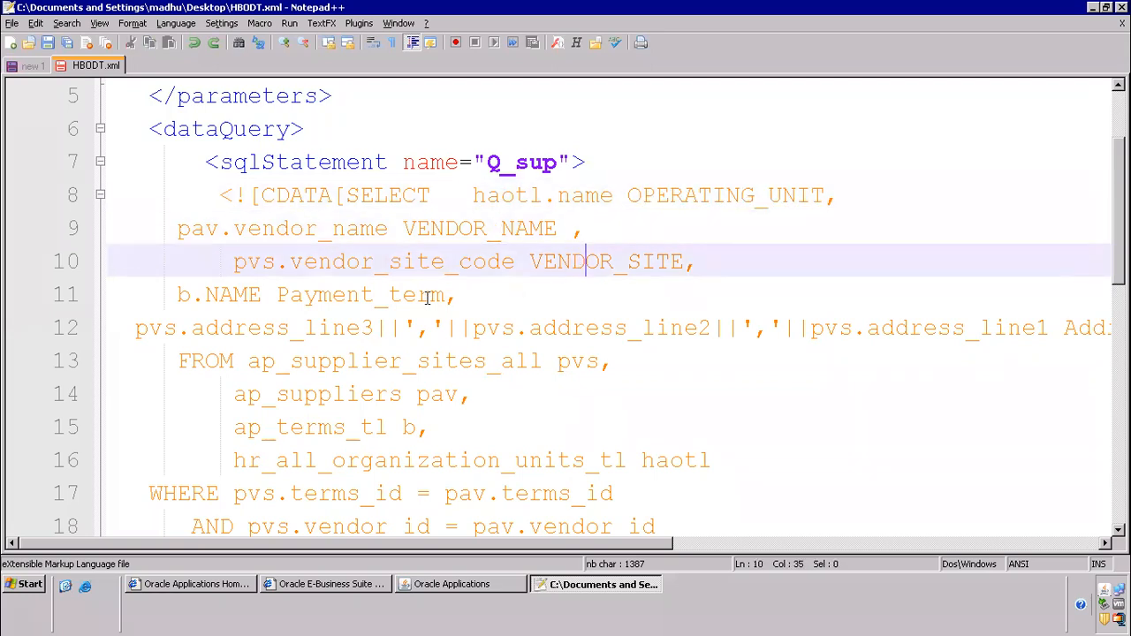
pyautogui.click(428, 295)
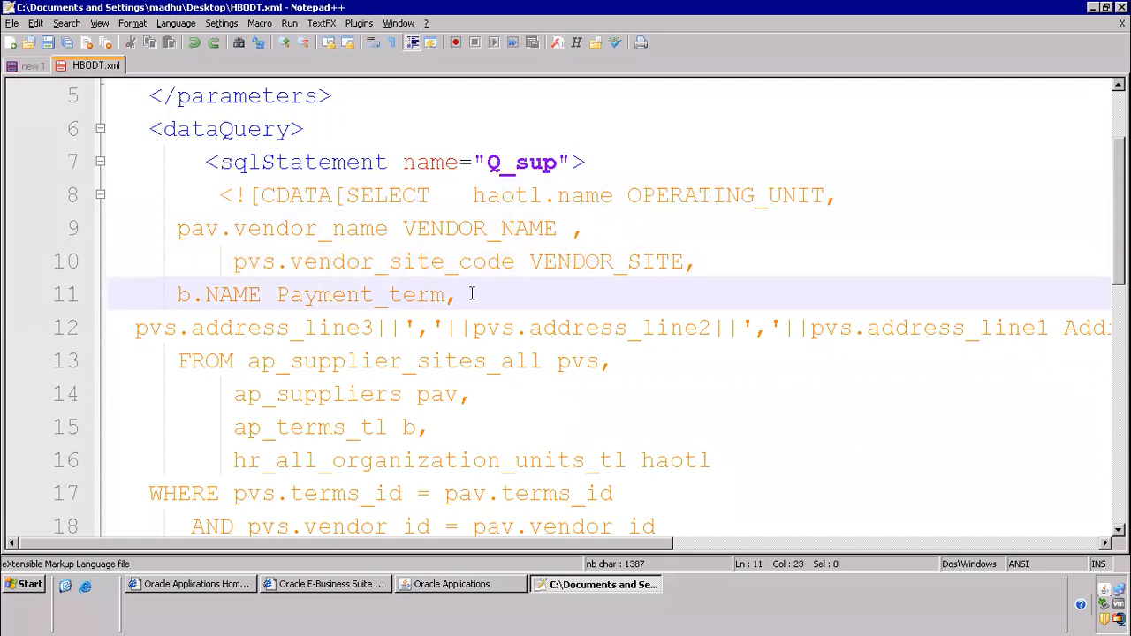
pyautogui.click(501, 195)
pyautogui.moveTo(501, 195); pyautogui.dragTo(726, 328)
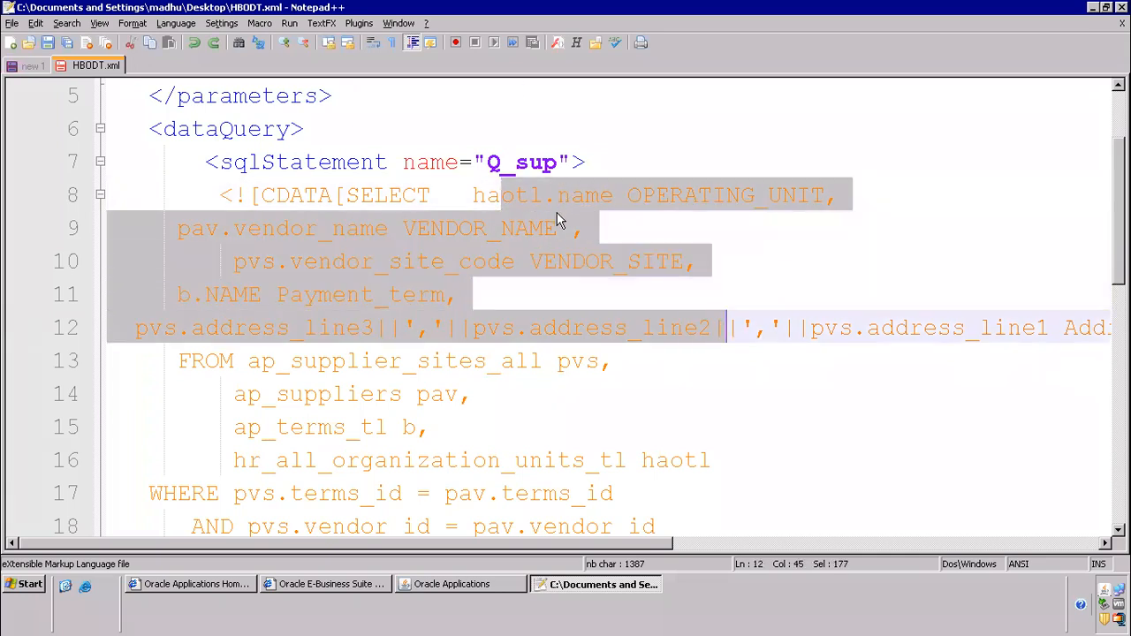
# Step: Replace the dataTemplate's description attribute with "Supplier Details Report"
pyautogui.scroll(2, 557, 212)
pyautogui.moveTo(600, 543); pyautogui.dragTo(841, 543)
pyautogui.moveTo(898, 128); pyautogui.dragTo(394, 104)
pyautogui.moveTo(322, 125); pyautogui.dragTo(302, 128)
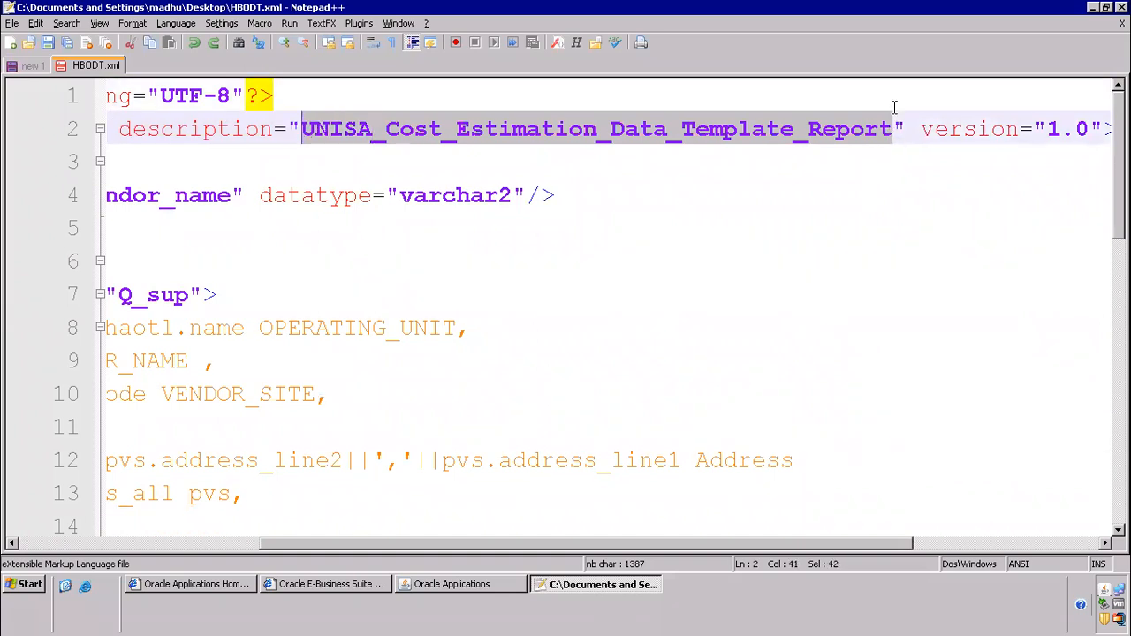
pyautogui.write('Supplier ')
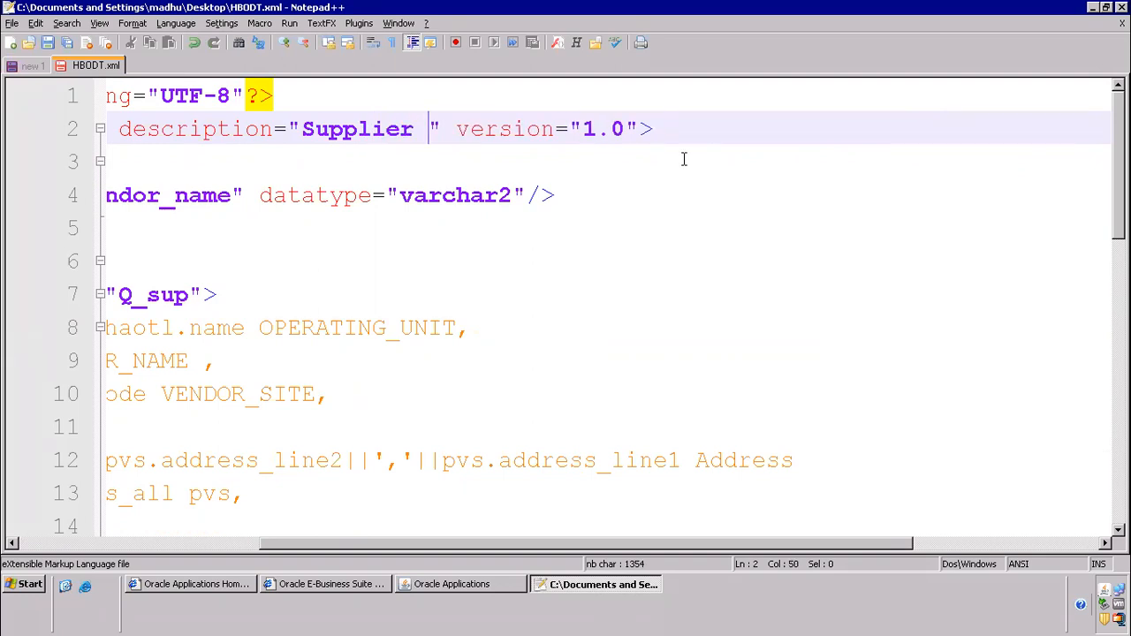
pyautogui.write('Details Report')
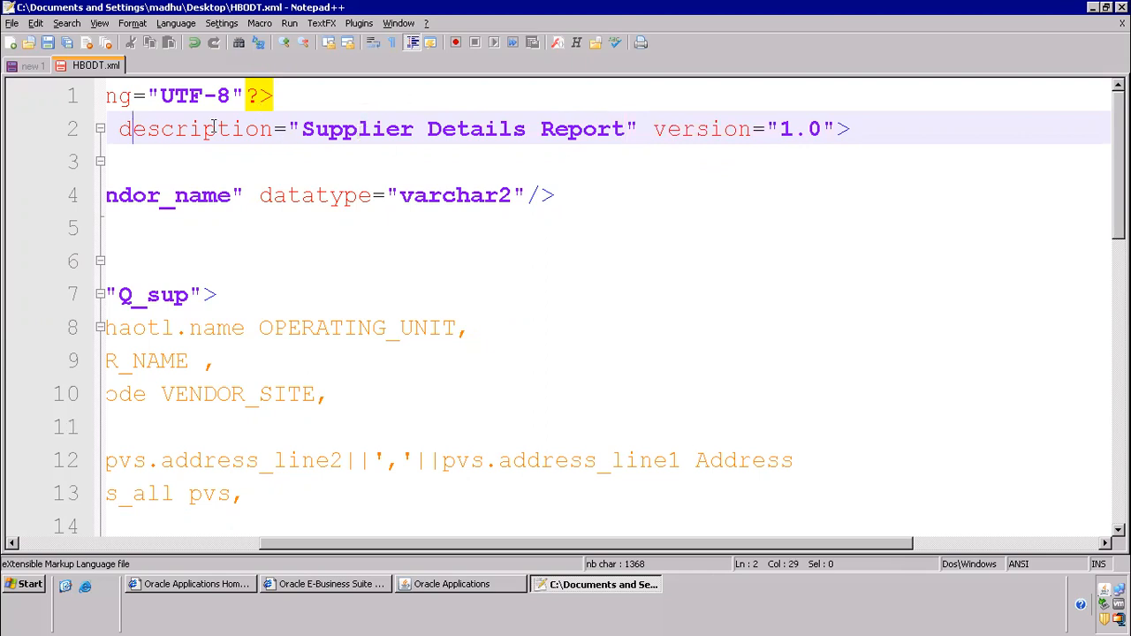
# Step: Review the template's description attribute, the query's selected columns and the sqlStatement's name attribute
pyautogui.moveTo(127, 132); pyautogui.dragTo(527, 131)
pyautogui.moveTo(356, 547); pyautogui.dragTo(163, 512)
pyautogui.moveTo(108, 328); pyautogui.dragTo(460, 477)
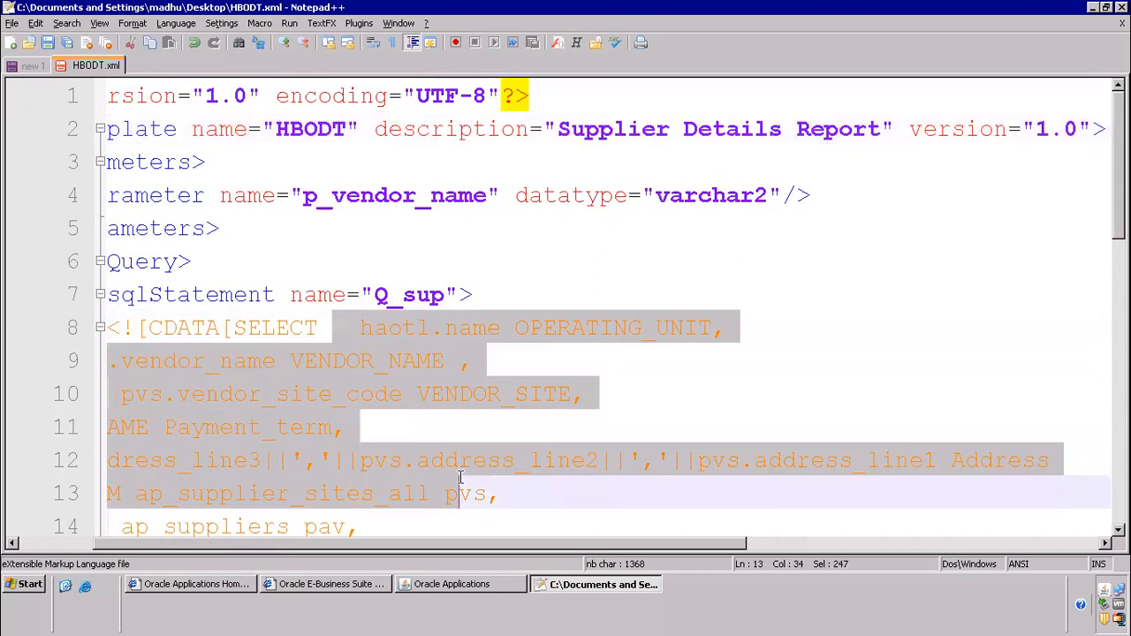
pyautogui.click(444, 362)
pyautogui.moveTo(371, 294); pyautogui.dragTo(449, 297)
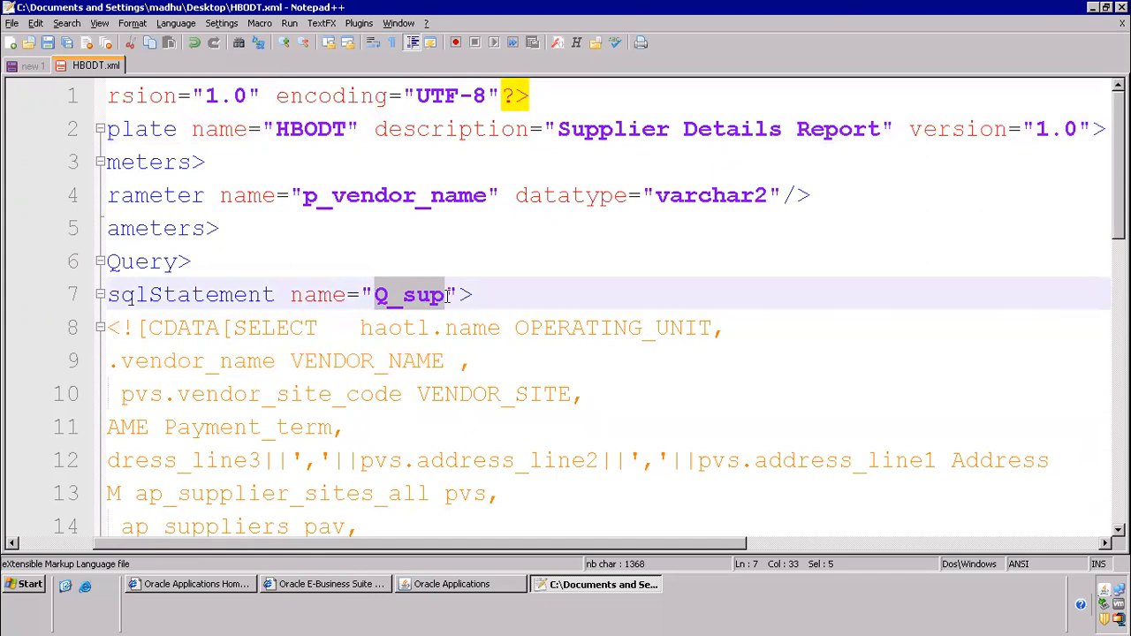
# Step: Switch to Oracle Applications and change the responsibility to XML Publisher Administrator, finding it with x%
pyautogui.click(451, 584)
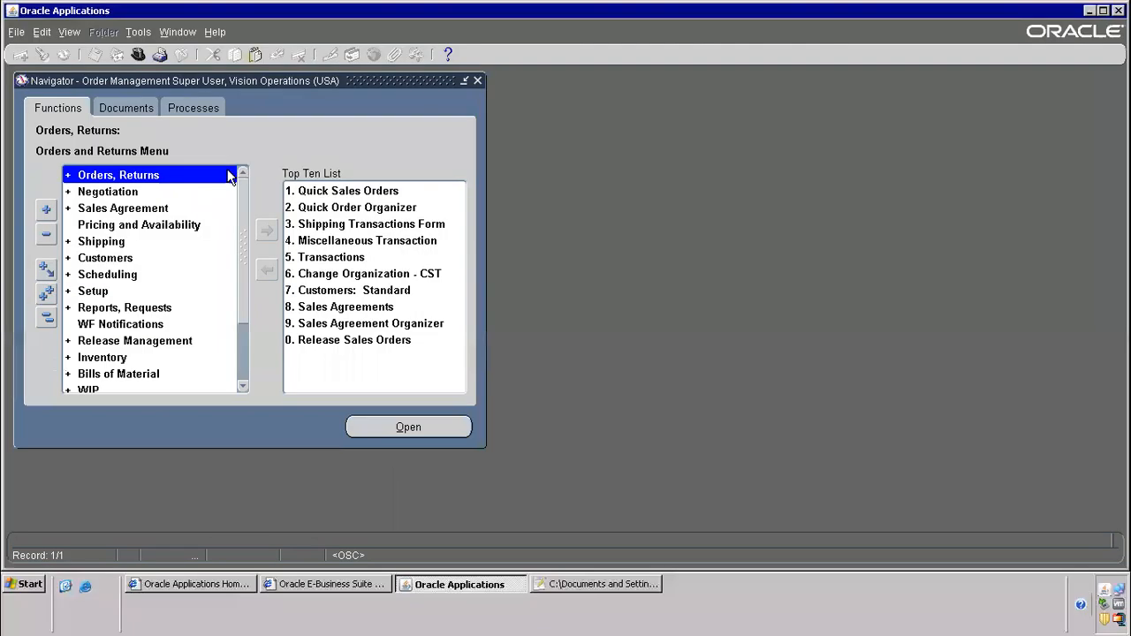
pyautogui.click(135, 53)
pyautogui.write('x%')
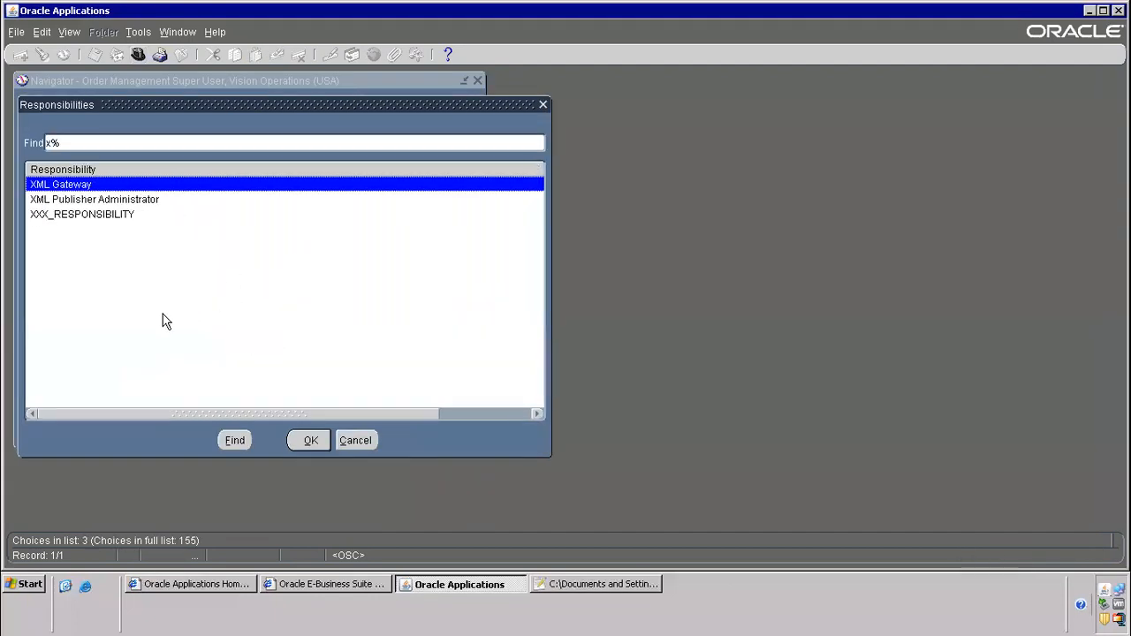
pyautogui.click(118, 200)
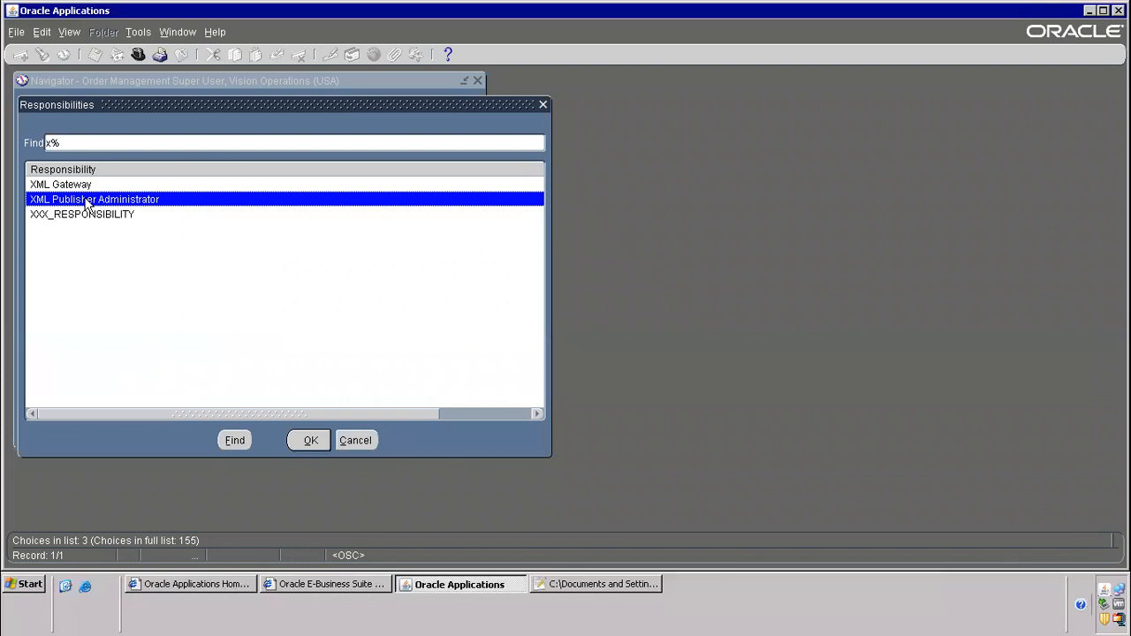
pyautogui.doubleClick(87, 201)
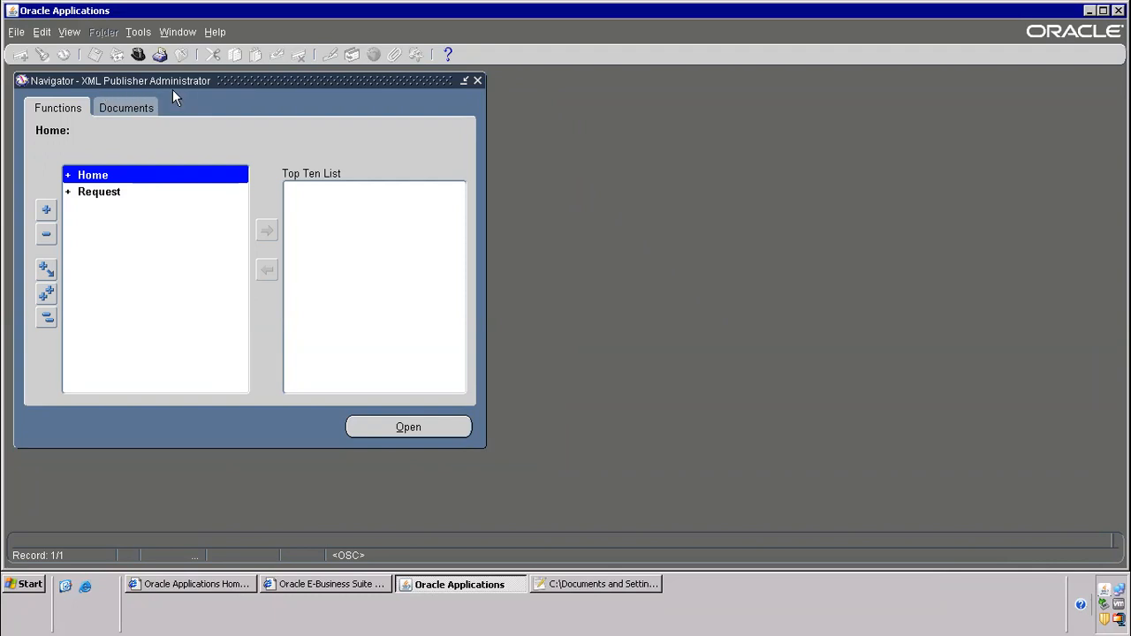
# Step: Open the Data Definitions page under Home and view its search section
pyautogui.doubleClick(113, 176)
pyautogui.doubleClick(152, 218)
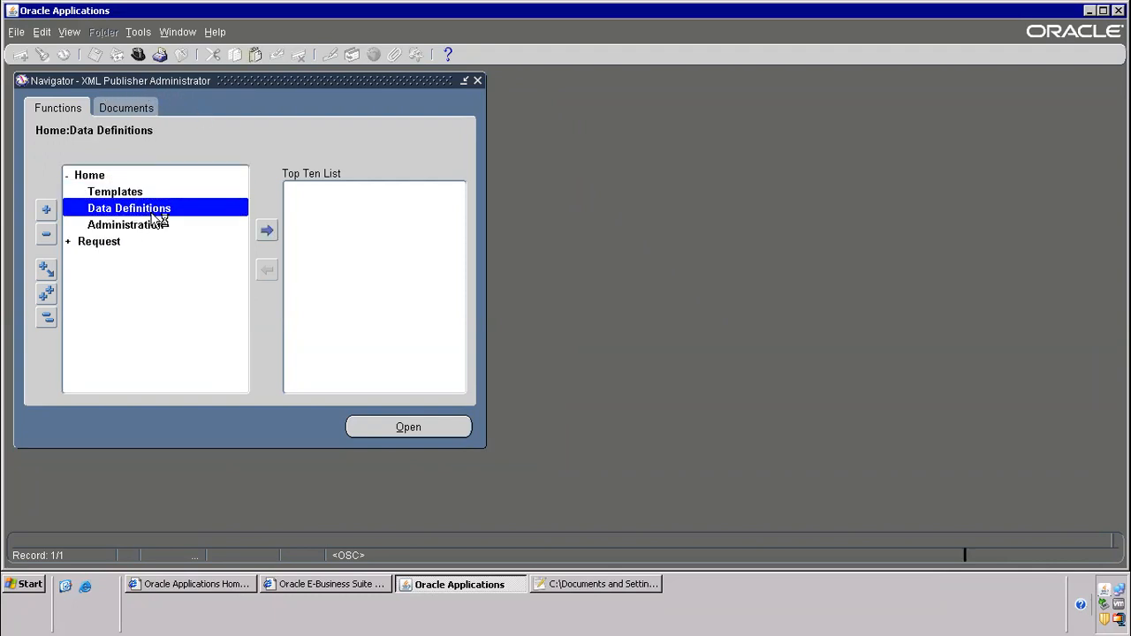
pyautogui.click(784, 11)
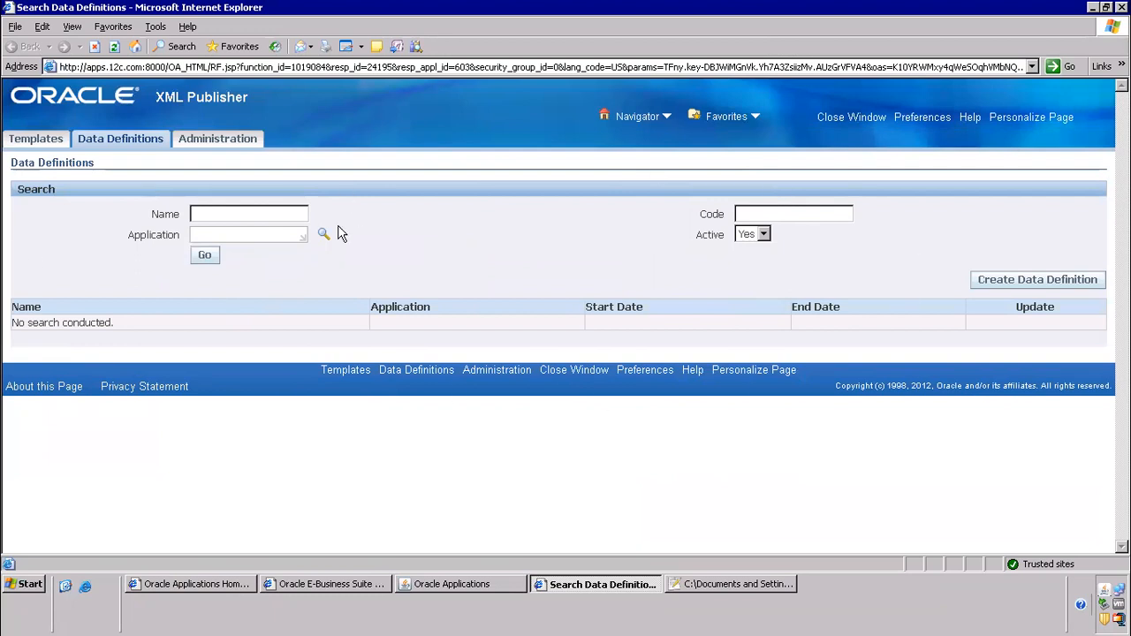
pyautogui.moveTo(14, 189); pyautogui.dragTo(149, 206)
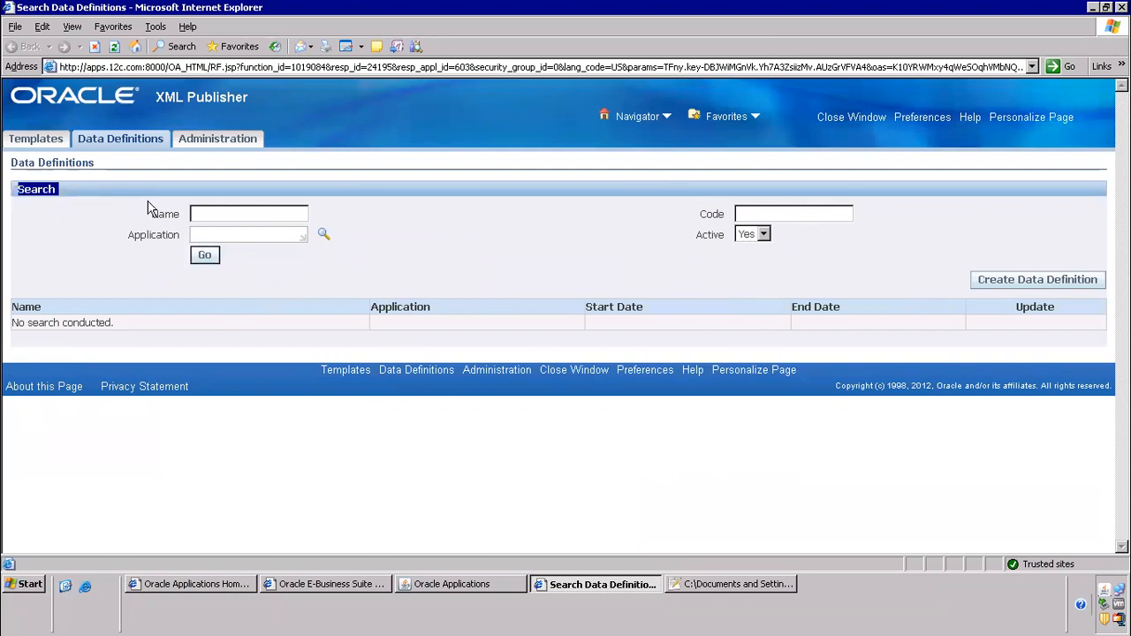
# Step: Search the data definitions for the Order Management application
pyautogui.click(260, 234)
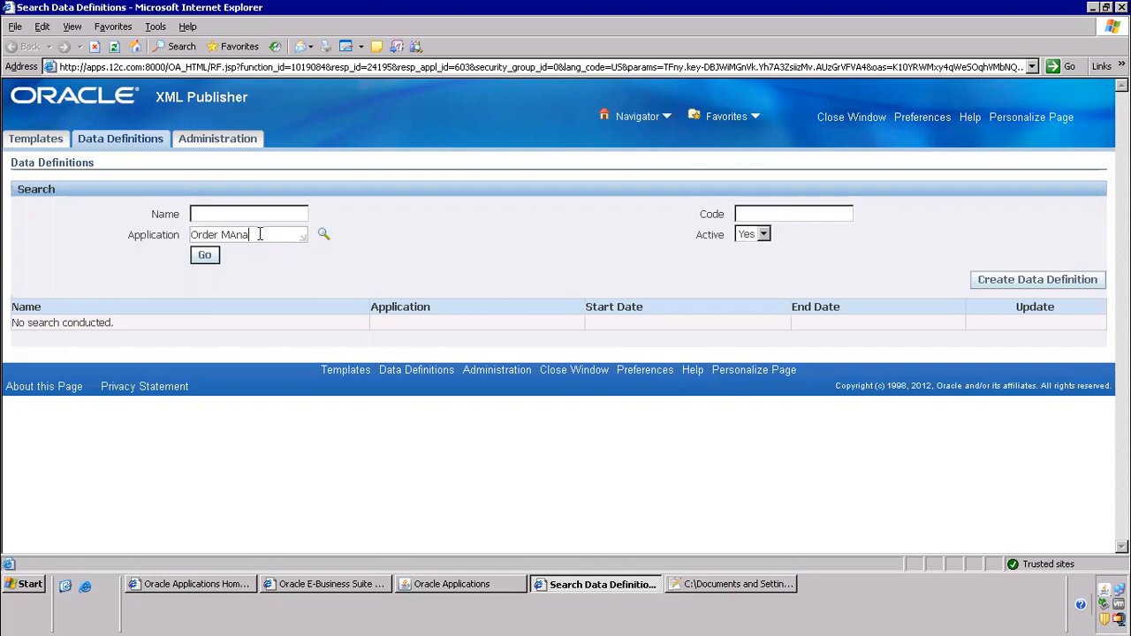
pyautogui.write('Order Management')
pyautogui.click(203, 256)
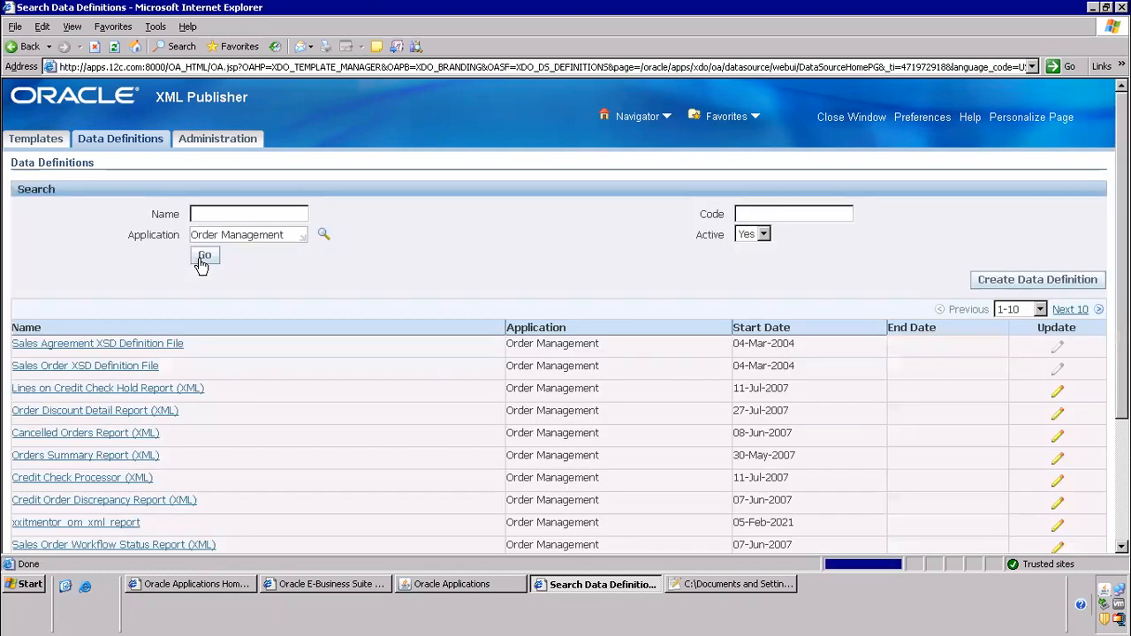
# Step: Open the Cancelled Orders Report (XML) data definition and view its attached files
pyautogui.scroll(-3, 366, 341)
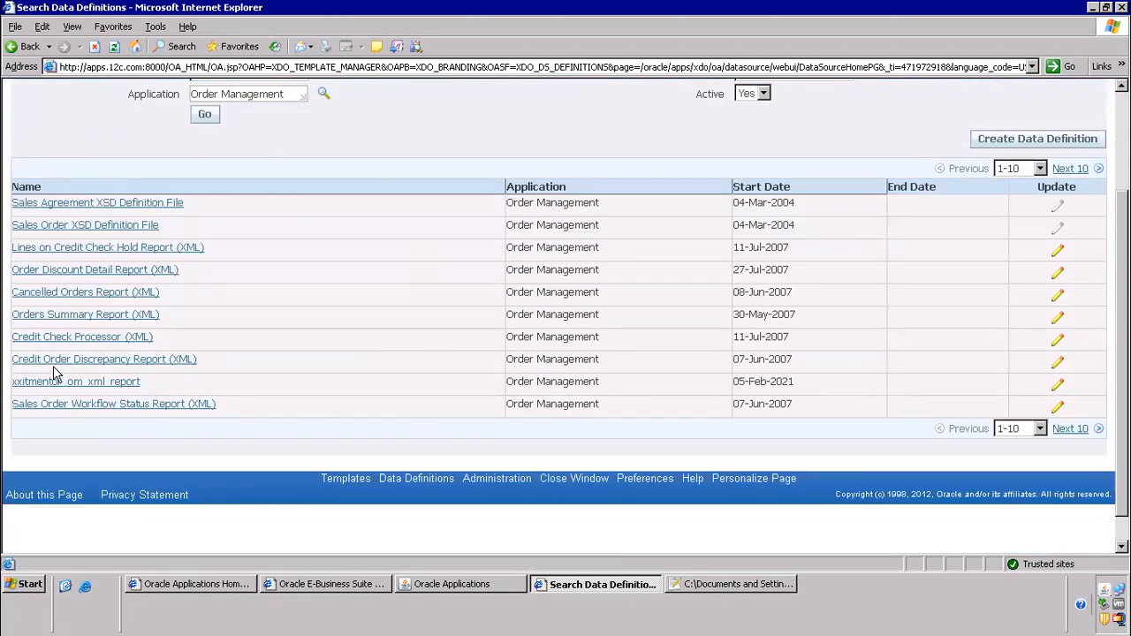
pyautogui.click(116, 294)
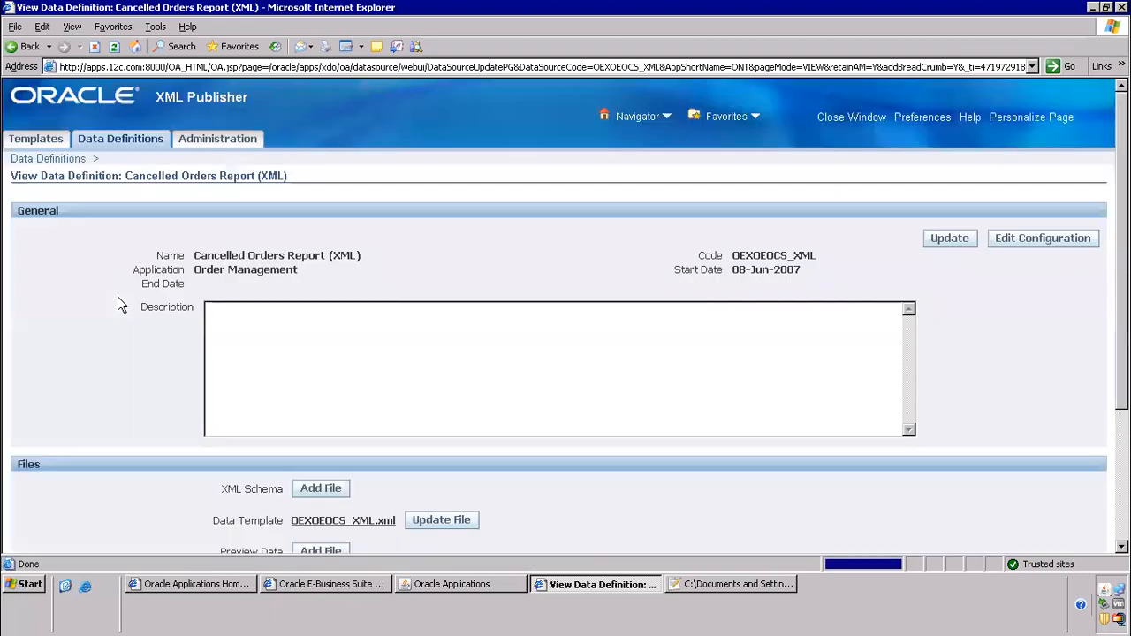
pyautogui.scroll(-3, 498, 389)
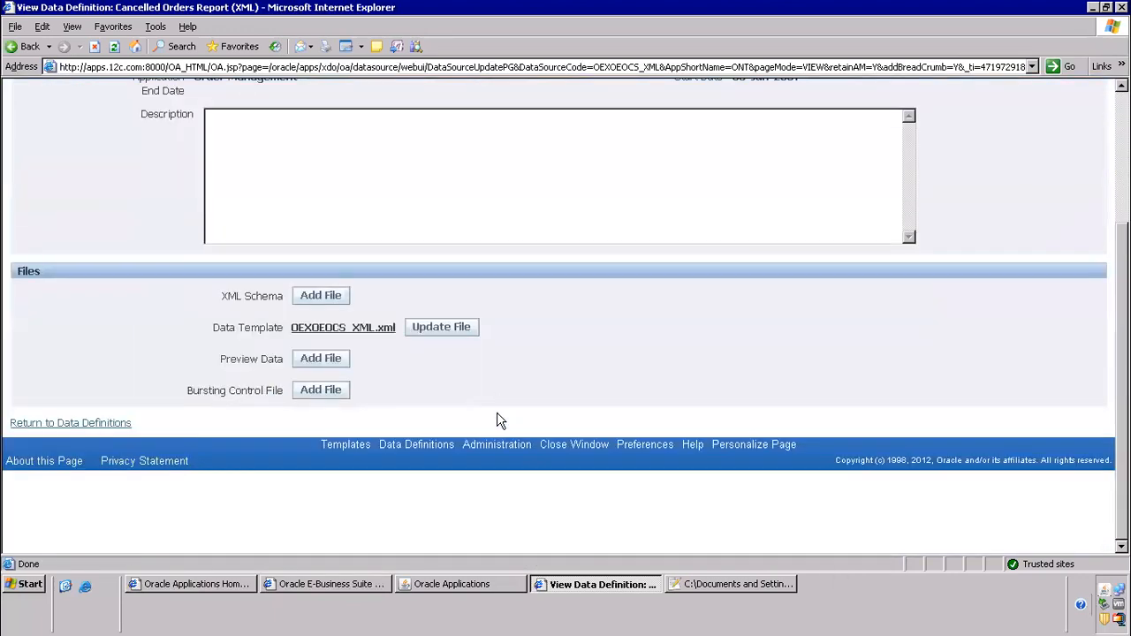
# Step: Download the data template OEXOEOCS_XML.xml to the desktop and request its containing folder
pyautogui.click(342, 334)
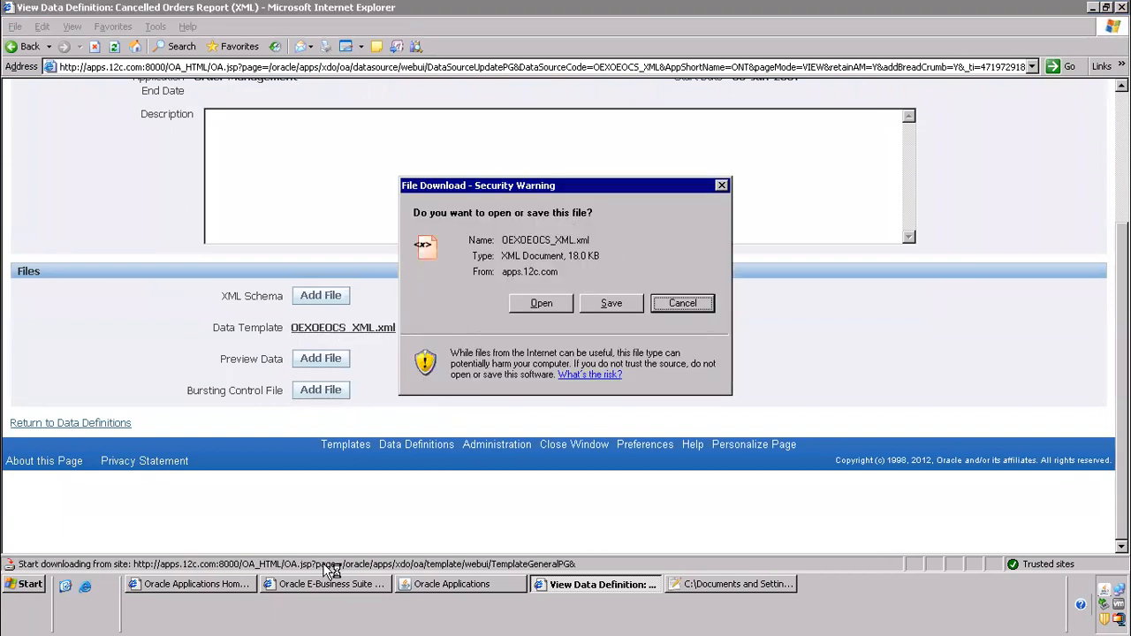
pyautogui.click(65, 586)
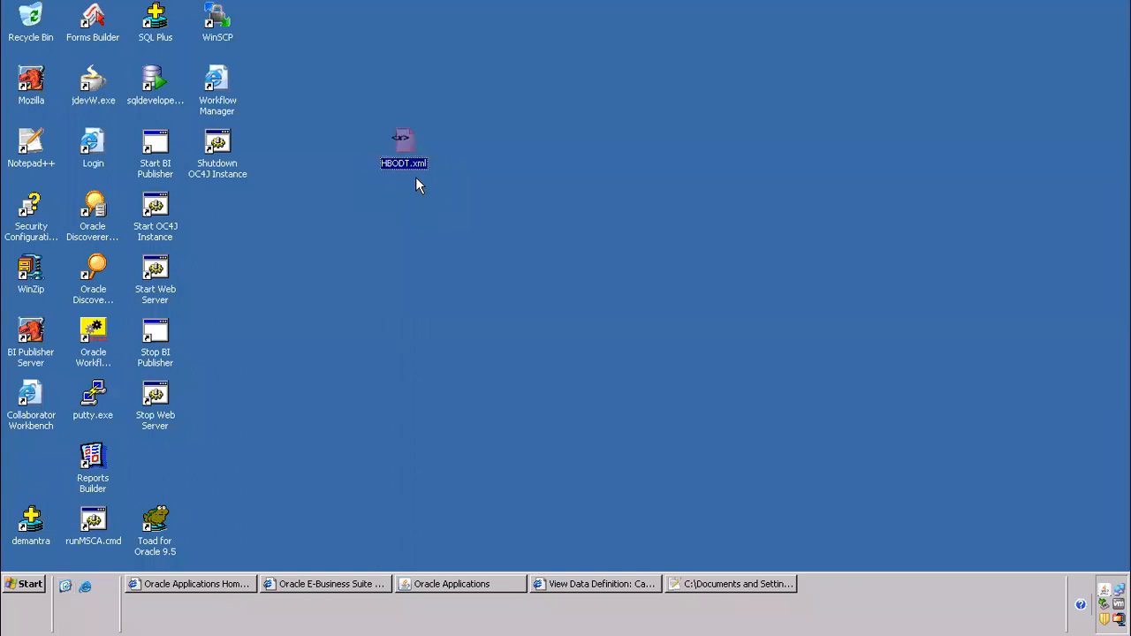
pyautogui.click(597, 586)
pyautogui.click(594, 304)
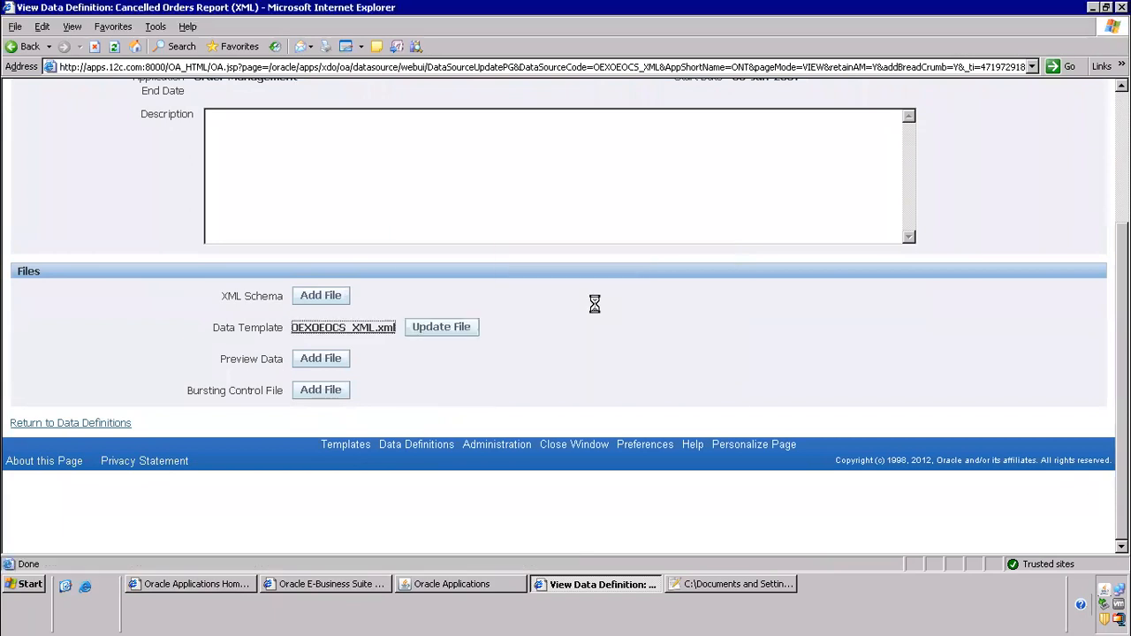
pyautogui.click(837, 498)
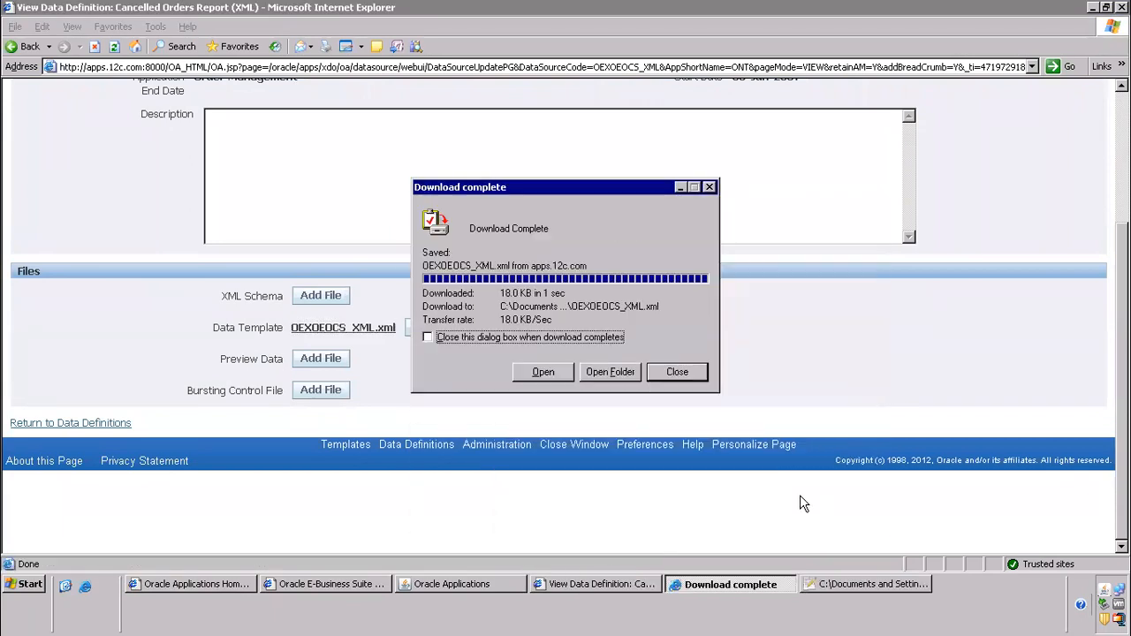
pyautogui.click(609, 372)
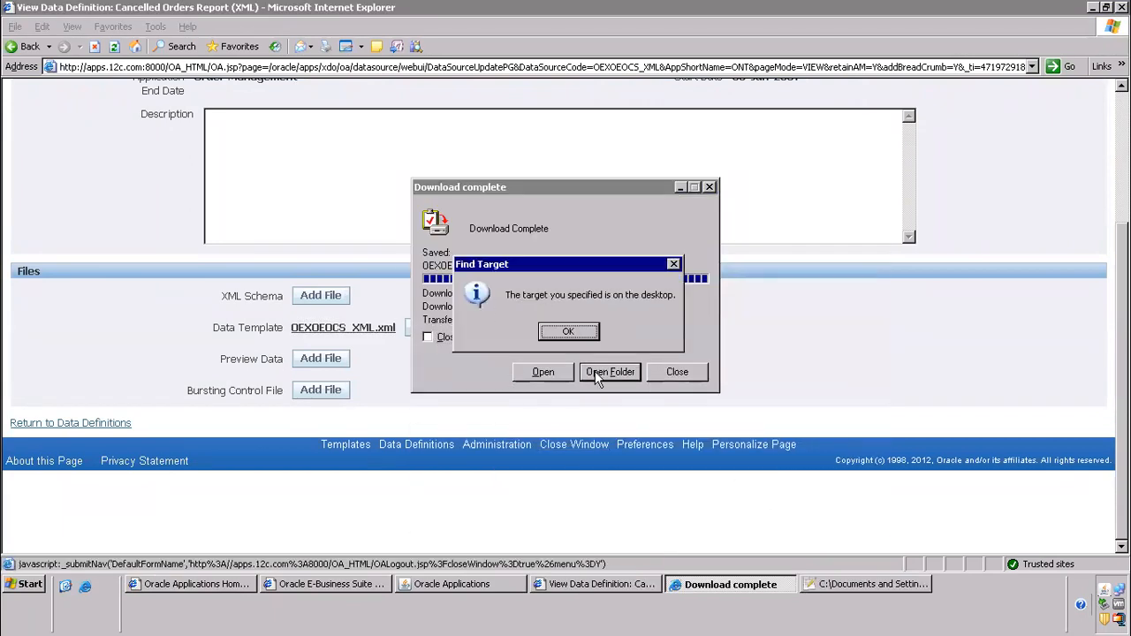
# Step: Dismiss the Find Target message and try to bring up the desktop
pyautogui.click(559, 332)
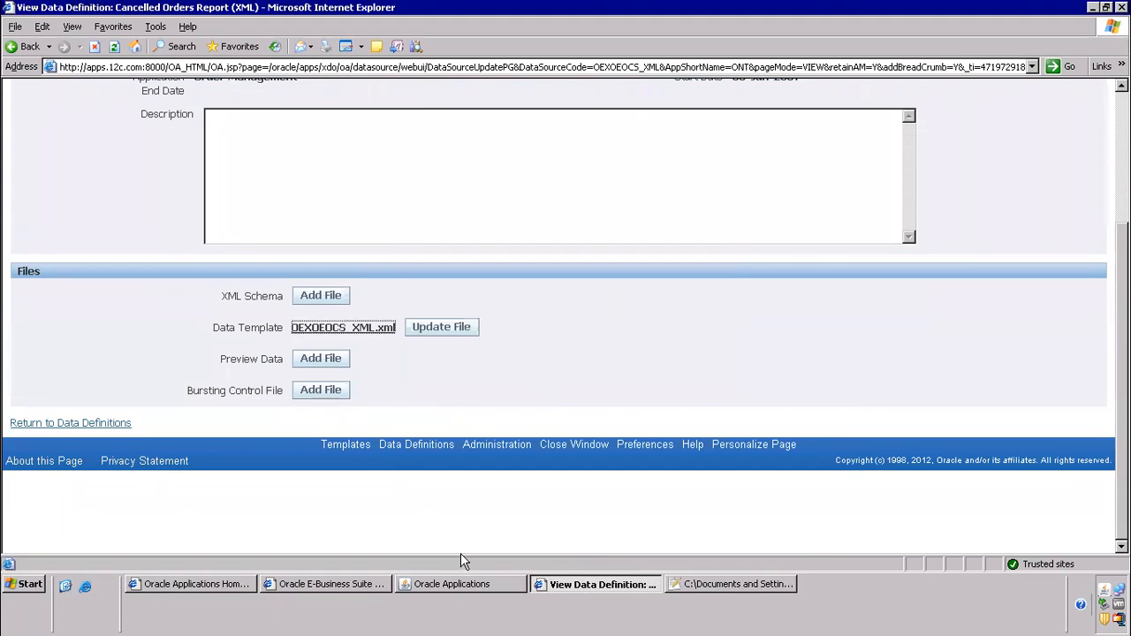
pyautogui.press('super')
pyautogui.press('super+d')
pyautogui.press('super+d')
pyautogui.click(1094, 8)
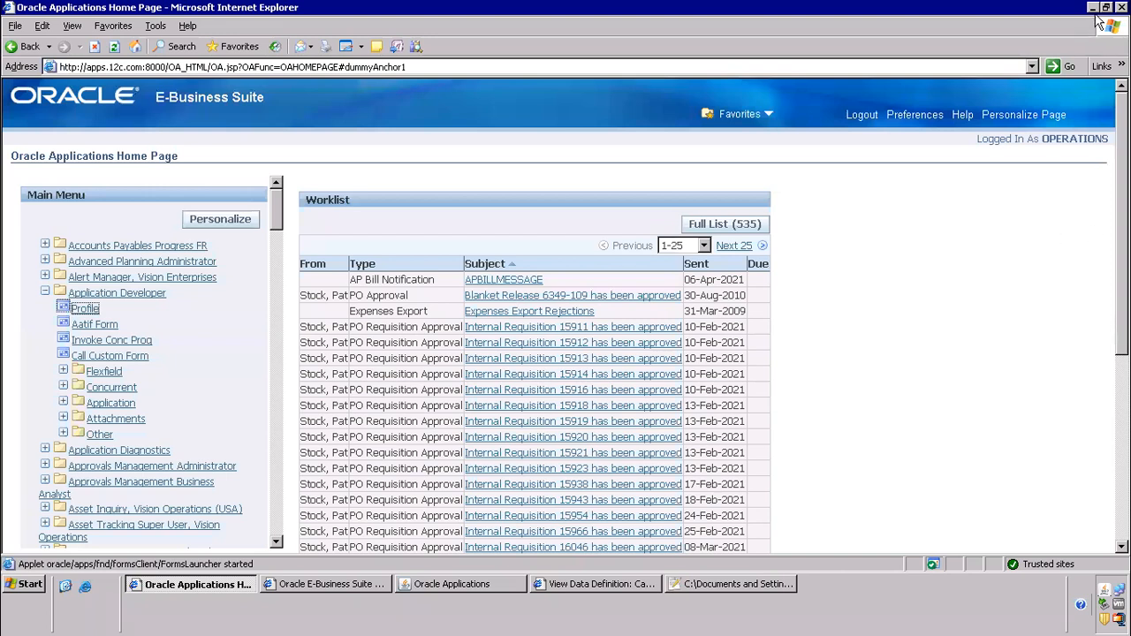
pyautogui.click(67, 587)
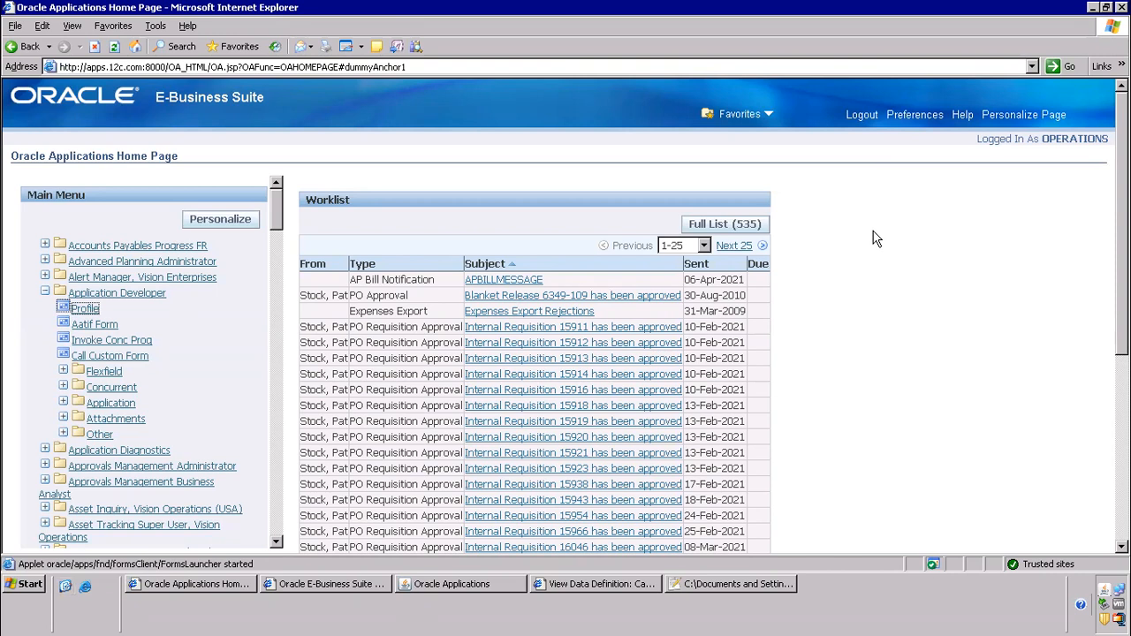
# Step: Switch to HBODT.xml in Notepad++ and examine the dataTemplate tag's name, description and version attributes
pyautogui.click(716, 587)
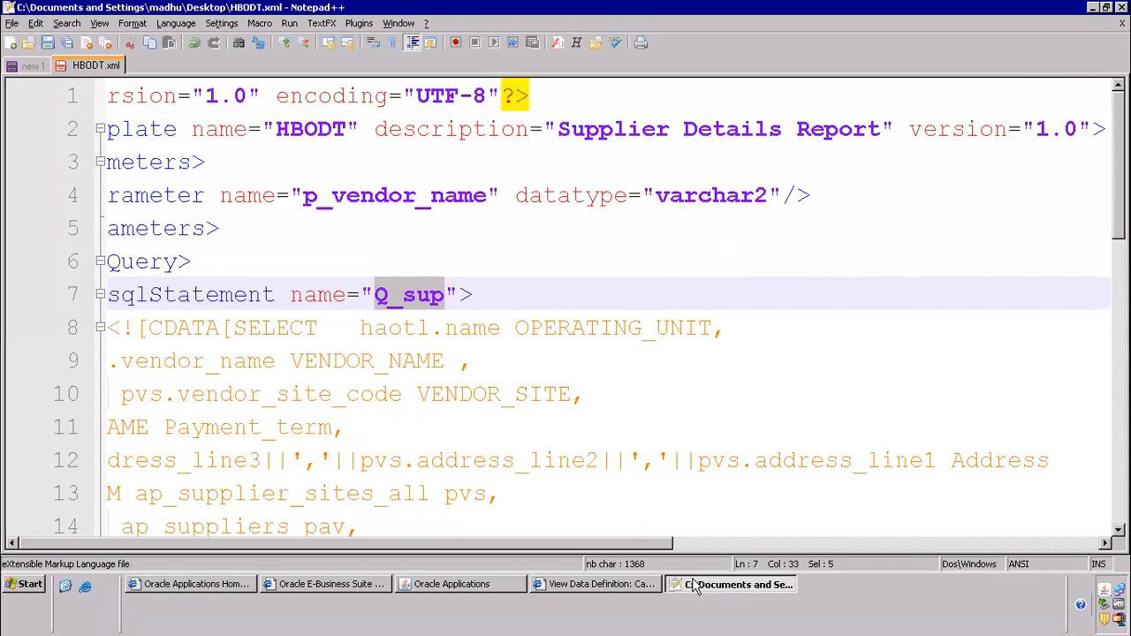
pyautogui.click(27, 585)
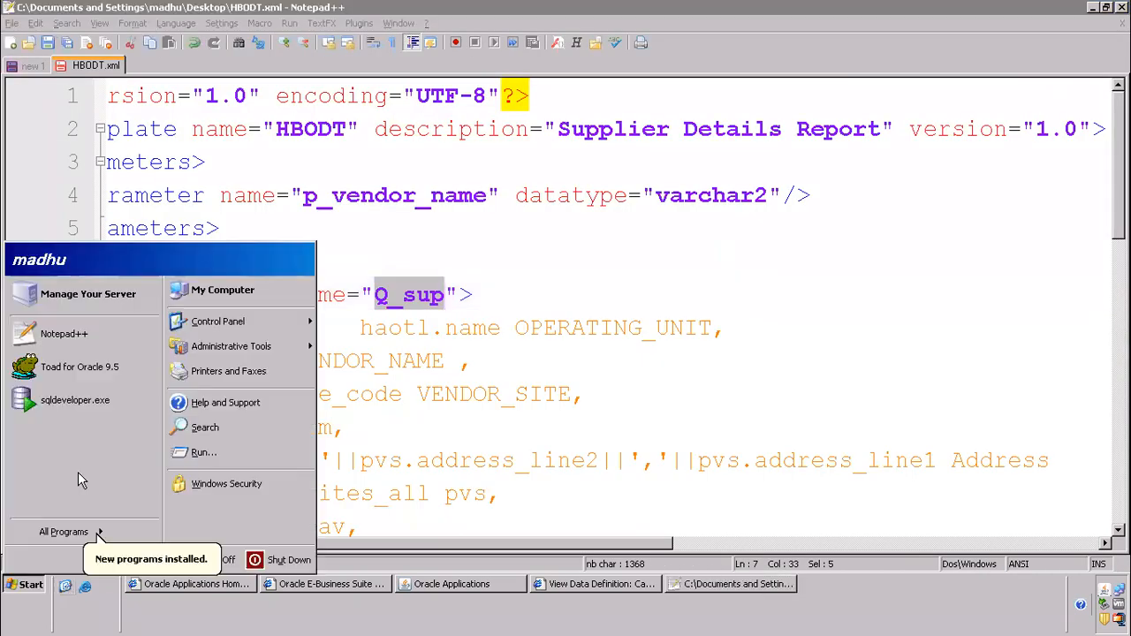
pyautogui.click(1064, 360)
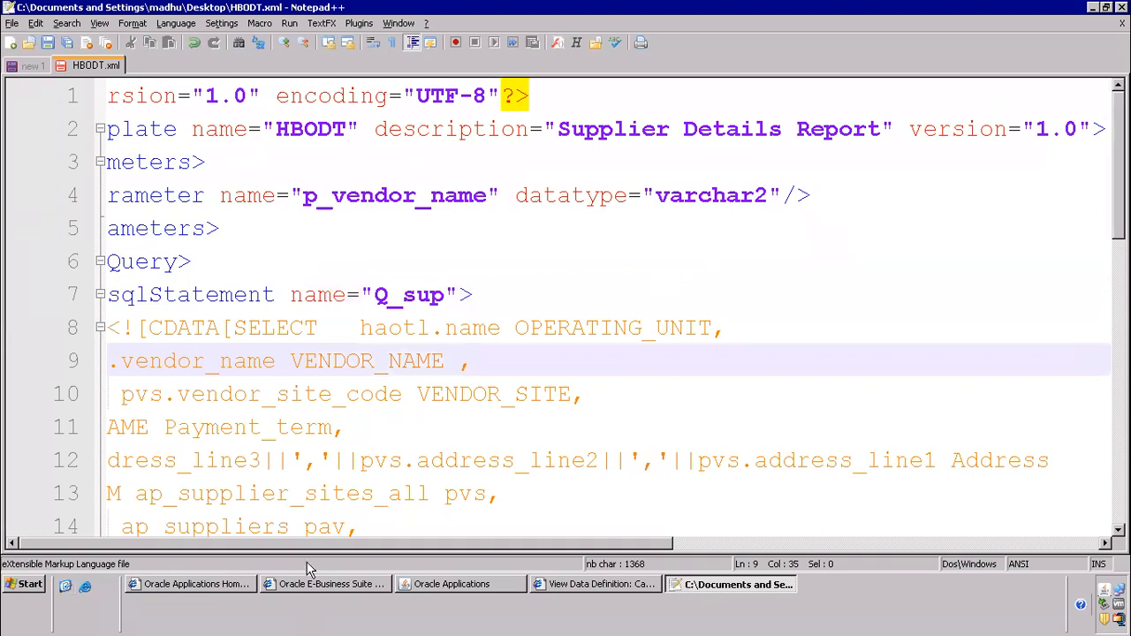
pyautogui.moveTo(318, 543); pyautogui.dragTo(167, 518)
pyautogui.moveTo(119, 129); pyautogui.dragTo(487, 131)
pyautogui.moveTo(641, 131); pyautogui.dragTo(857, 147)
pyautogui.moveTo(616, 548); pyautogui.dragTo(762, 541)
pyautogui.click(850, 130)
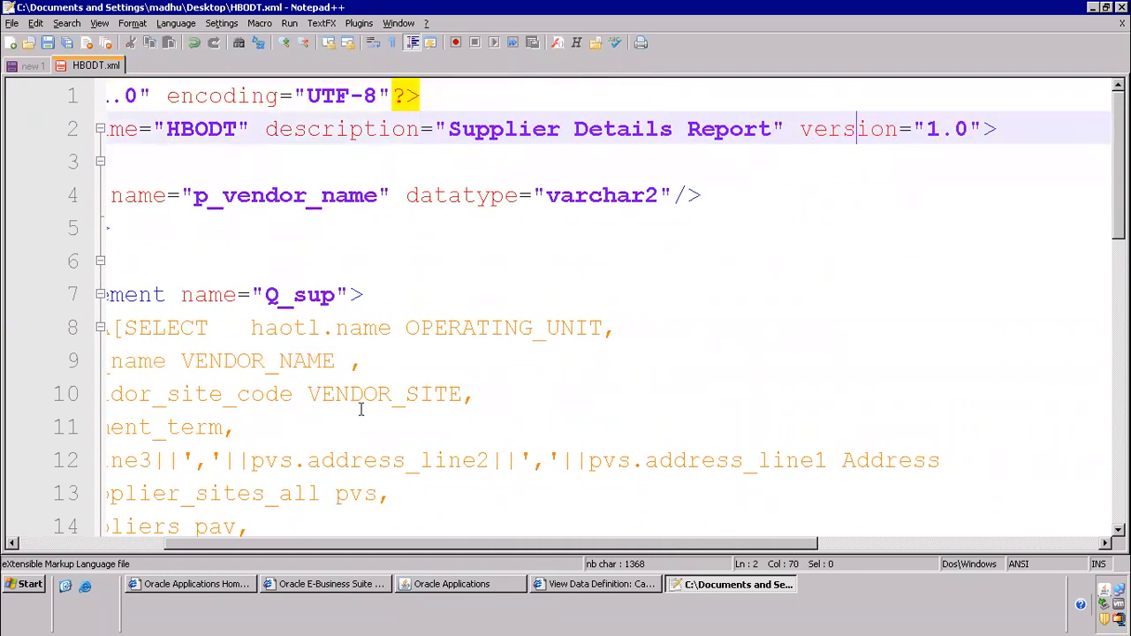
pyautogui.keyDown('shift'); pyautogui.click(942, 124); pyautogui.keyUp('shift')
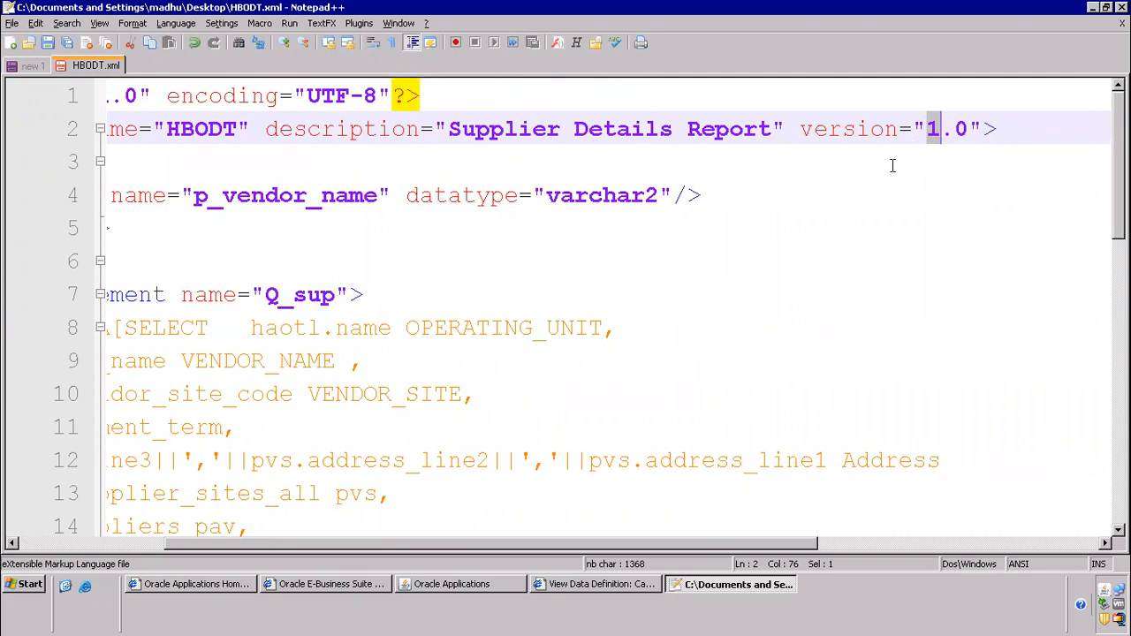
pyautogui.click(816, 162)
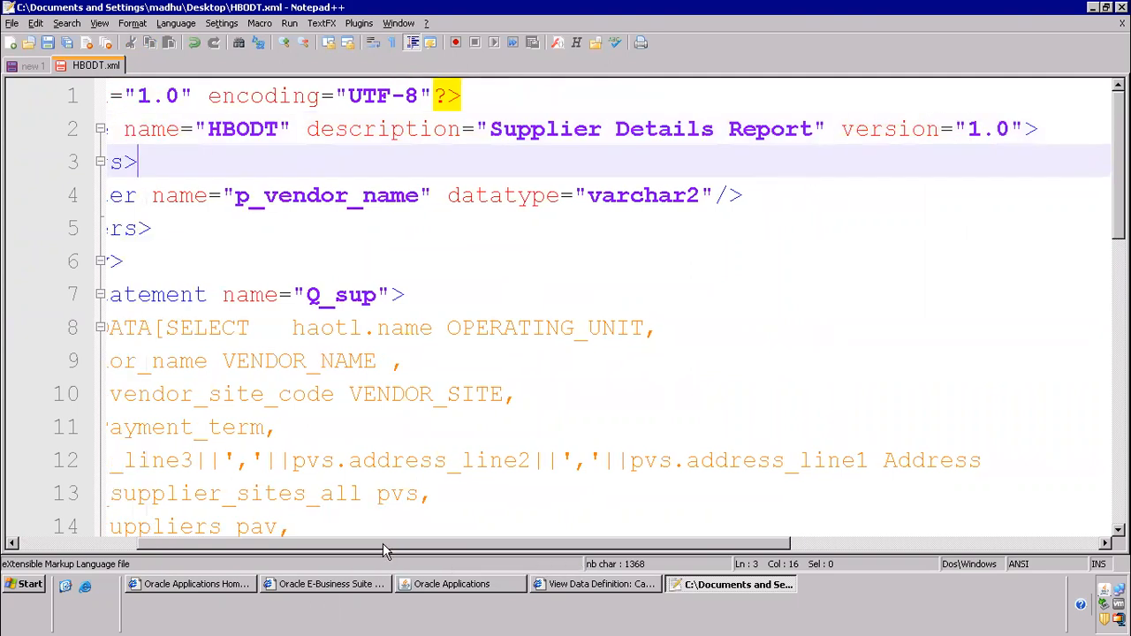
pyautogui.moveTo(382, 549); pyautogui.dragTo(133, 541)
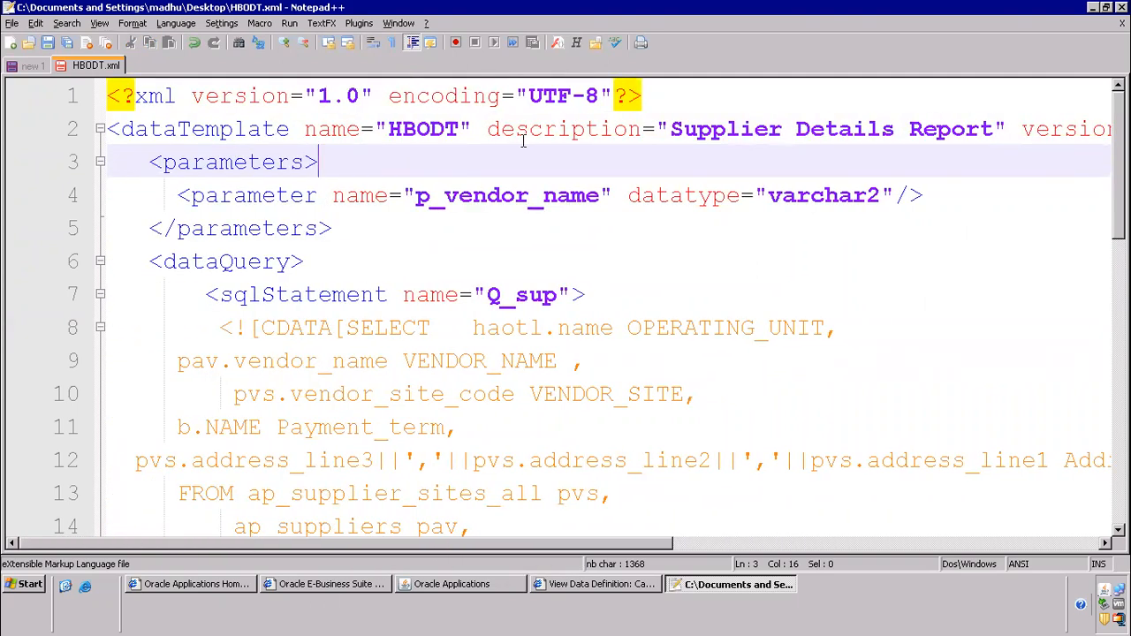
pyautogui.moveTo(190, 128); pyautogui.dragTo(433, 128)
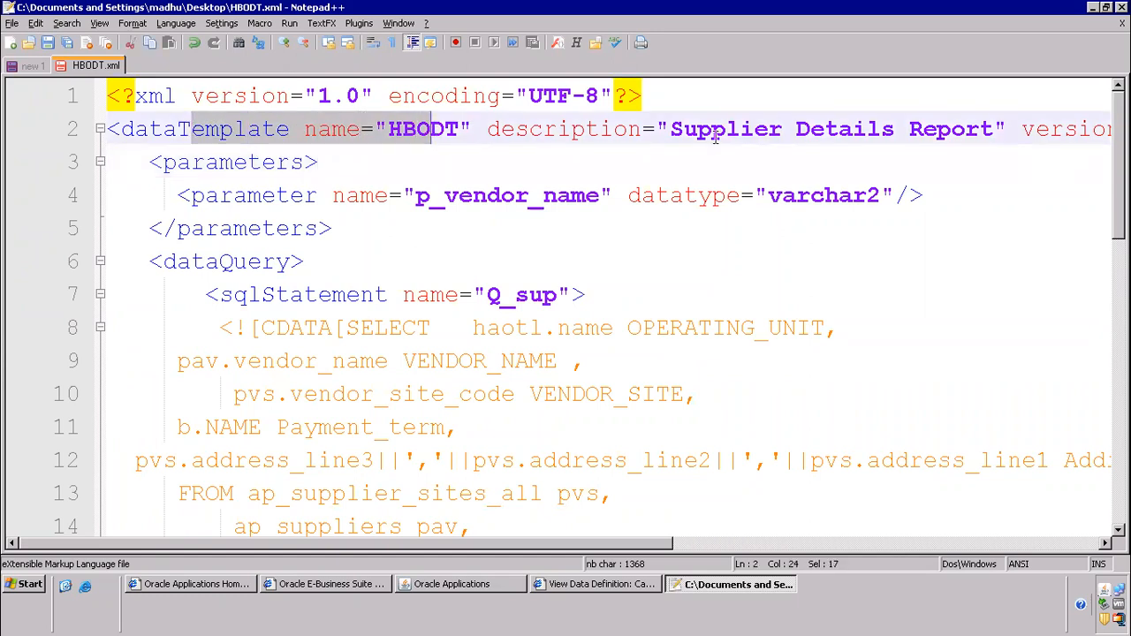
pyautogui.click(756, 130)
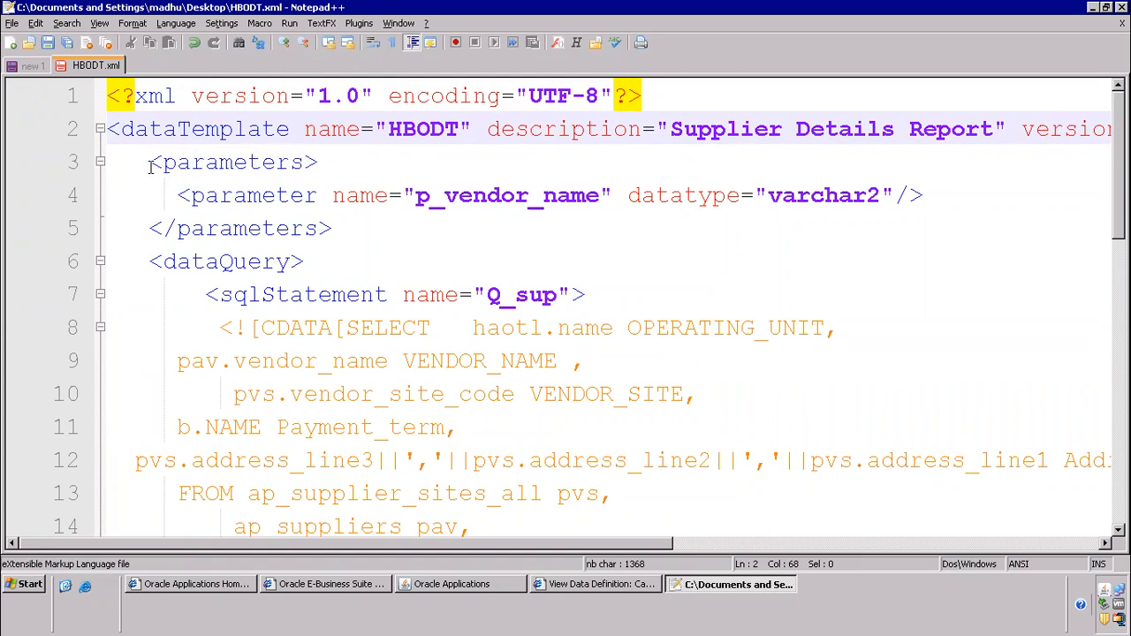
# Step: Examine the opening and closing parameters tags and the p_vendor_name parameter line, including its self-closing slash
pyautogui.click(100, 162)
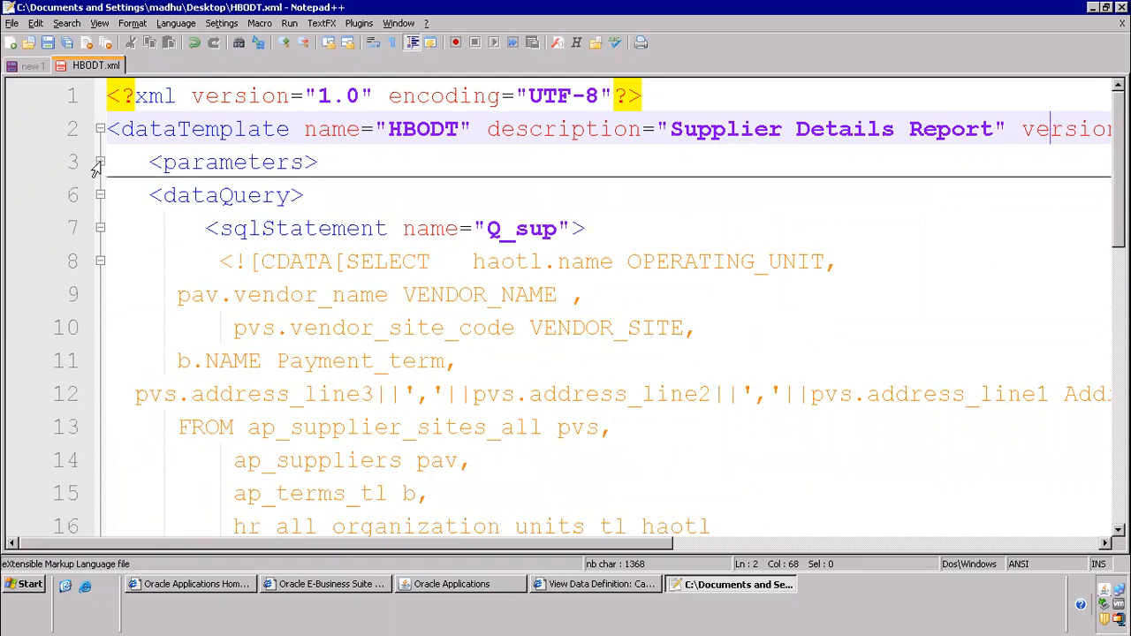
pyautogui.click(99, 163)
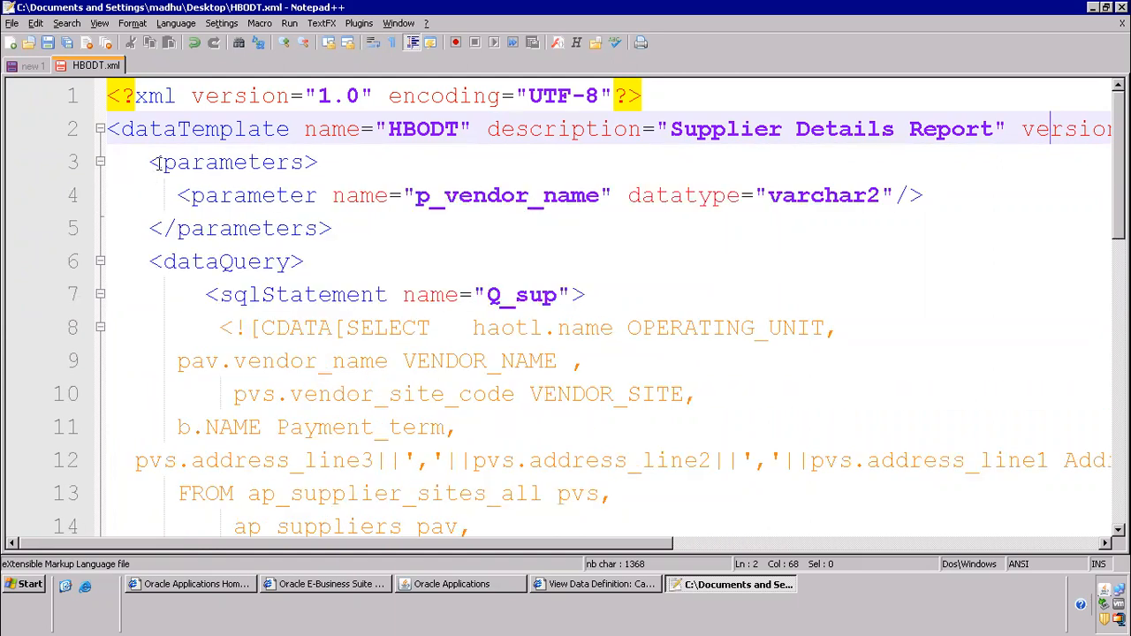
pyautogui.moveTo(149, 163); pyautogui.dragTo(318, 163)
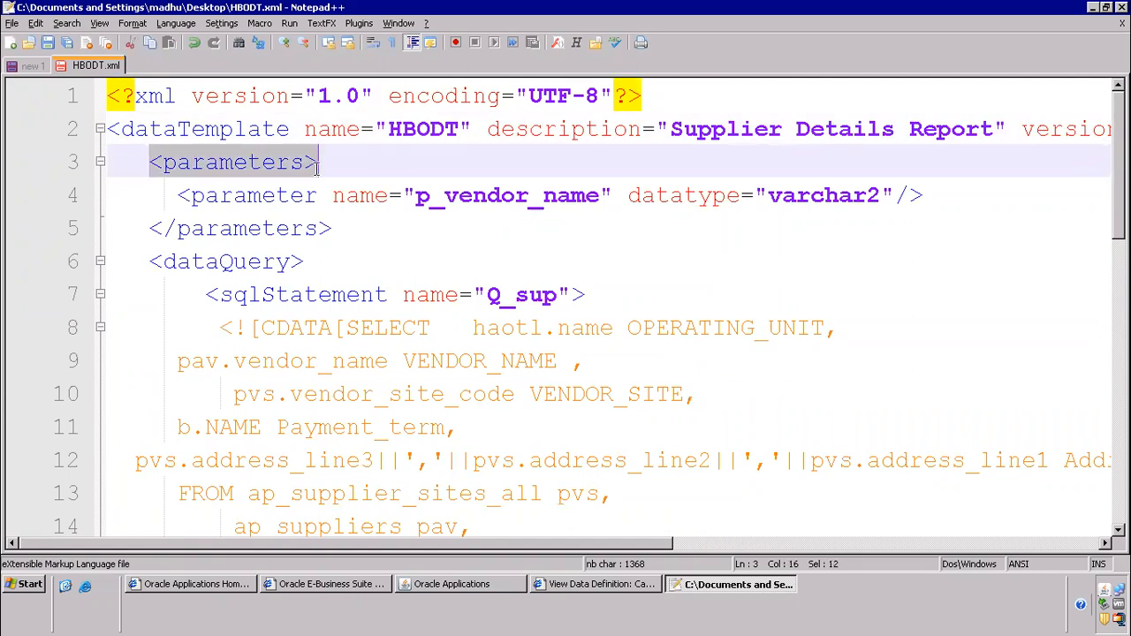
pyautogui.moveTo(150, 228); pyautogui.dragTo(354, 232)
pyautogui.click(356, 231)
pyautogui.moveTo(163, 228); pyautogui.dragTo(177, 228)
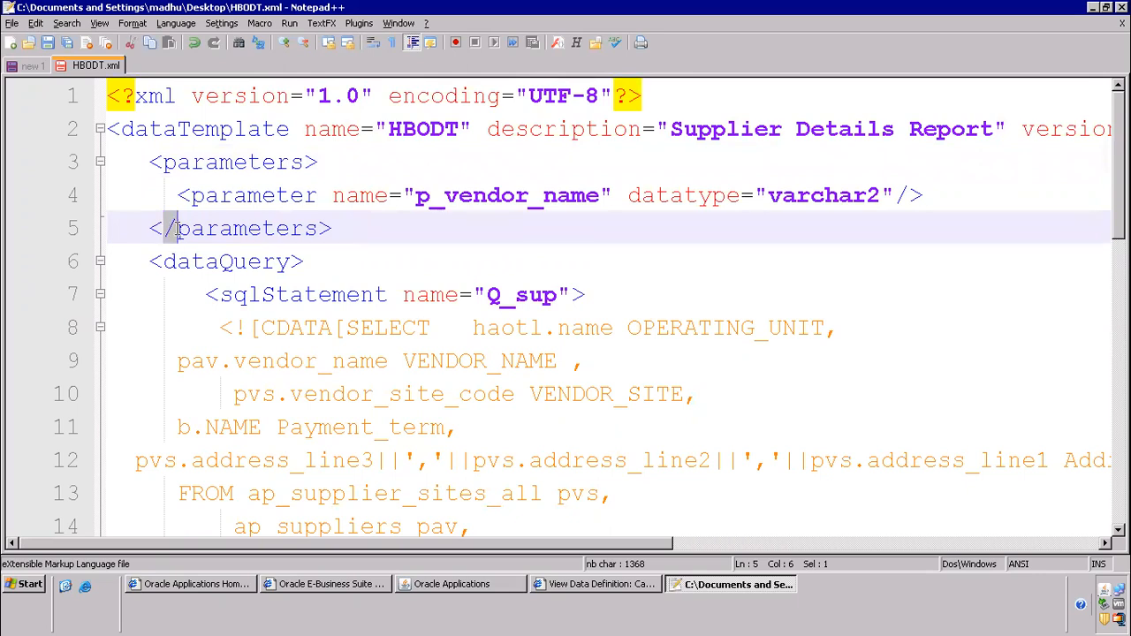
pyautogui.moveTo(146, 162); pyautogui.dragTo(300, 177)
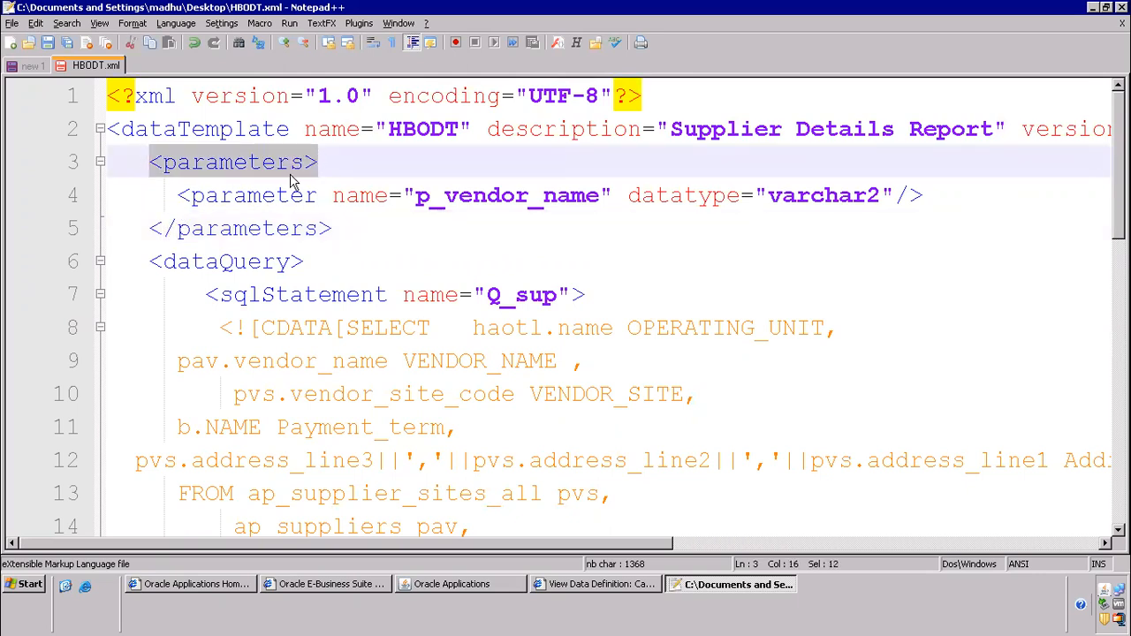
pyautogui.moveTo(144, 228); pyautogui.dragTo(348, 228)
pyautogui.moveTo(179, 195); pyautogui.dragTo(332, 195)
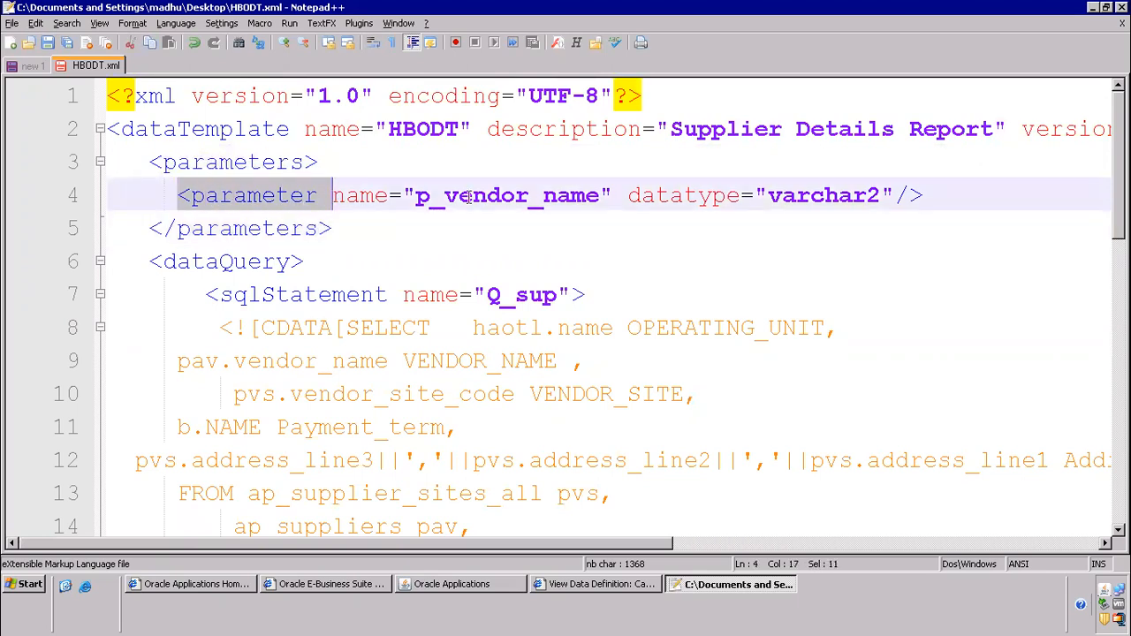
pyautogui.moveTo(896, 195); pyautogui.dragTo(903, 195)
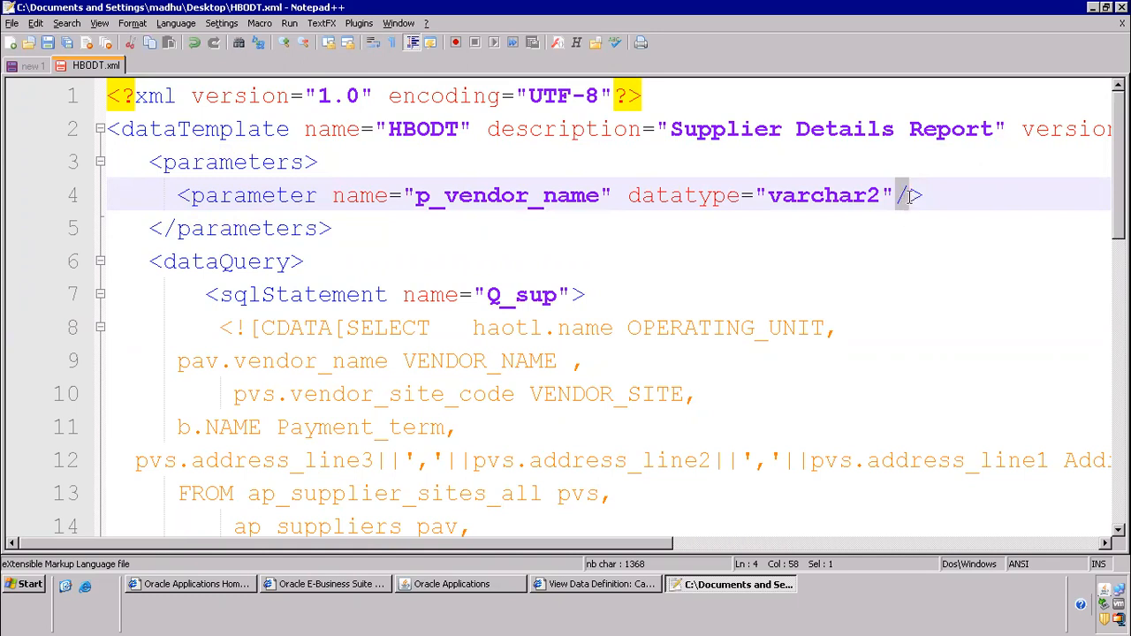
pyautogui.click(470, 212)
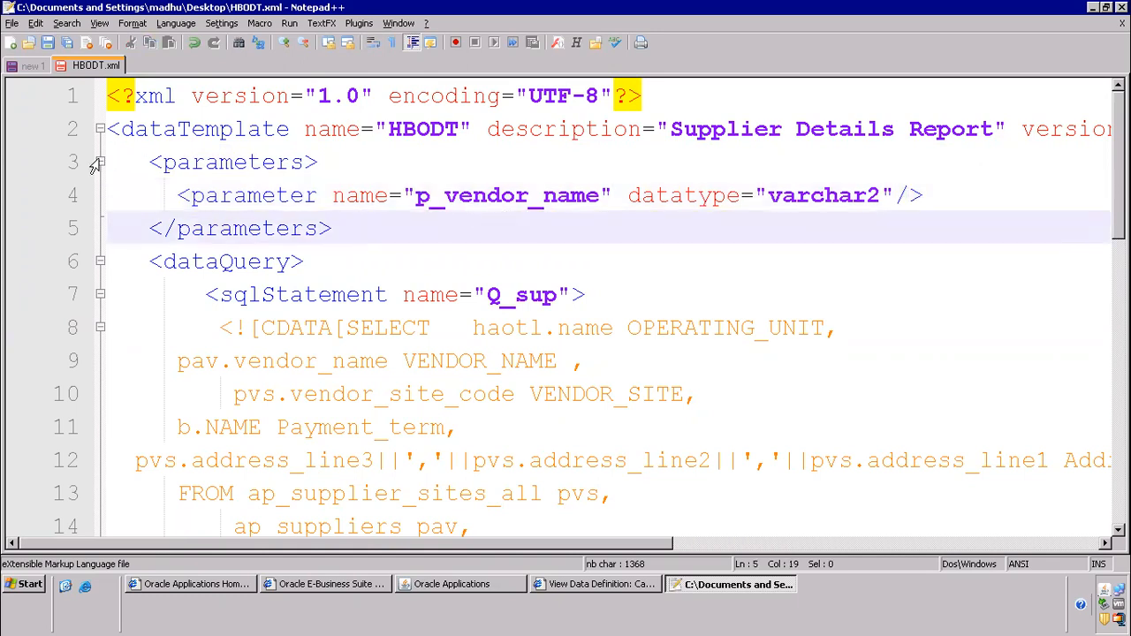
# Step: Collapse the parameters block and the Q_sup sqlStatement block, highlighting the dataQuery opening tag
pyautogui.click(100, 163)
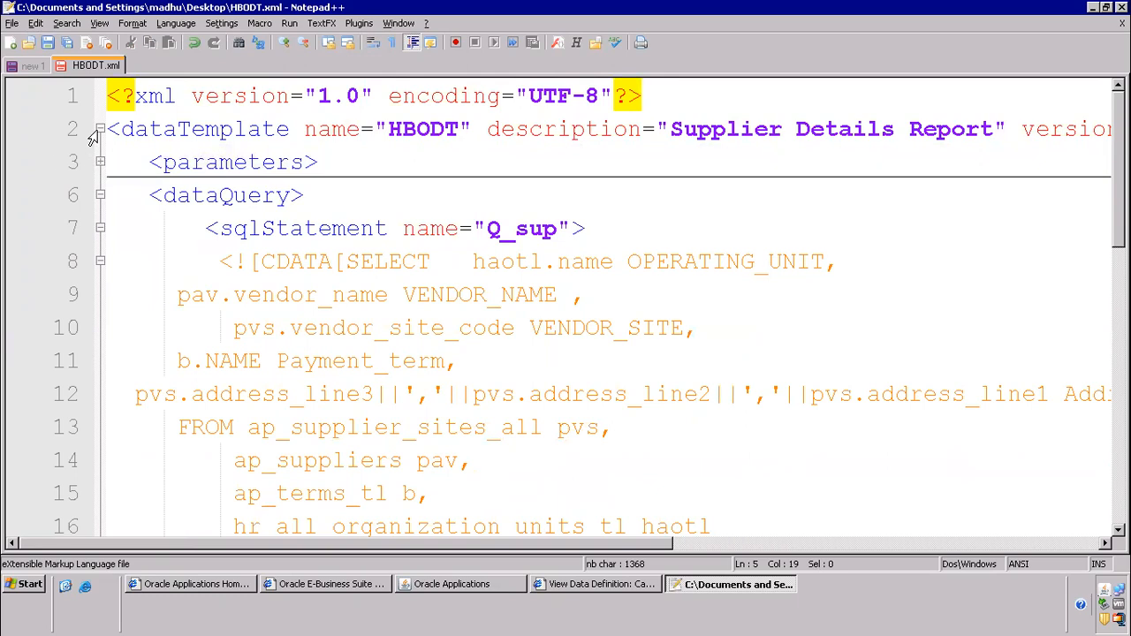
pyautogui.click(100, 129)
pyautogui.click(100, 129)
pyautogui.moveTo(147, 195); pyautogui.dragTo(311, 195)
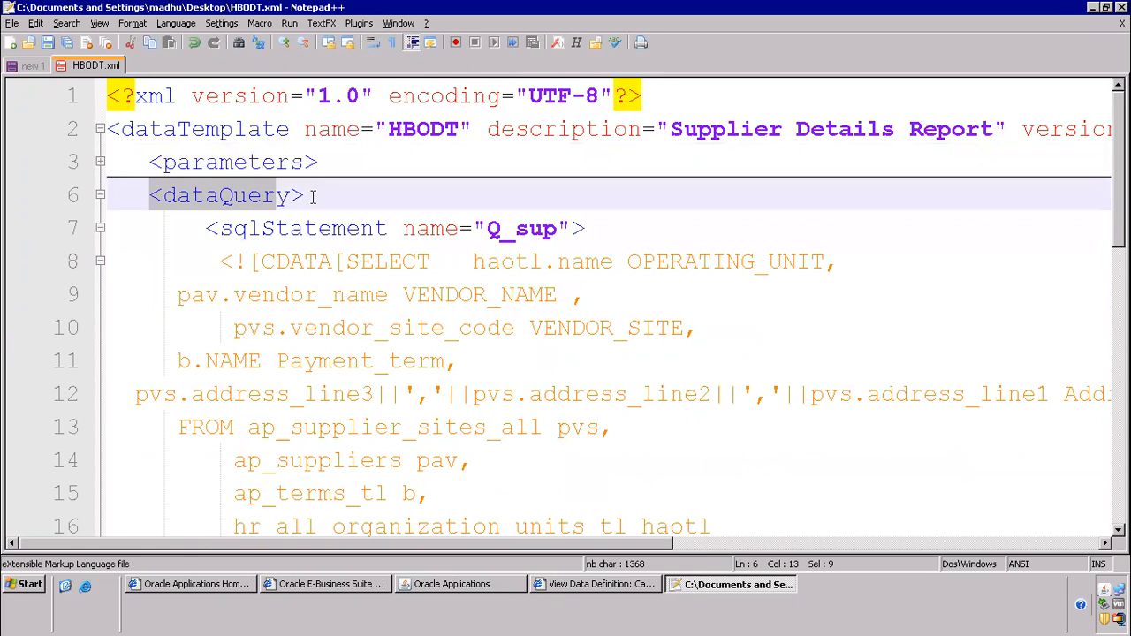
pyautogui.click(100, 228)
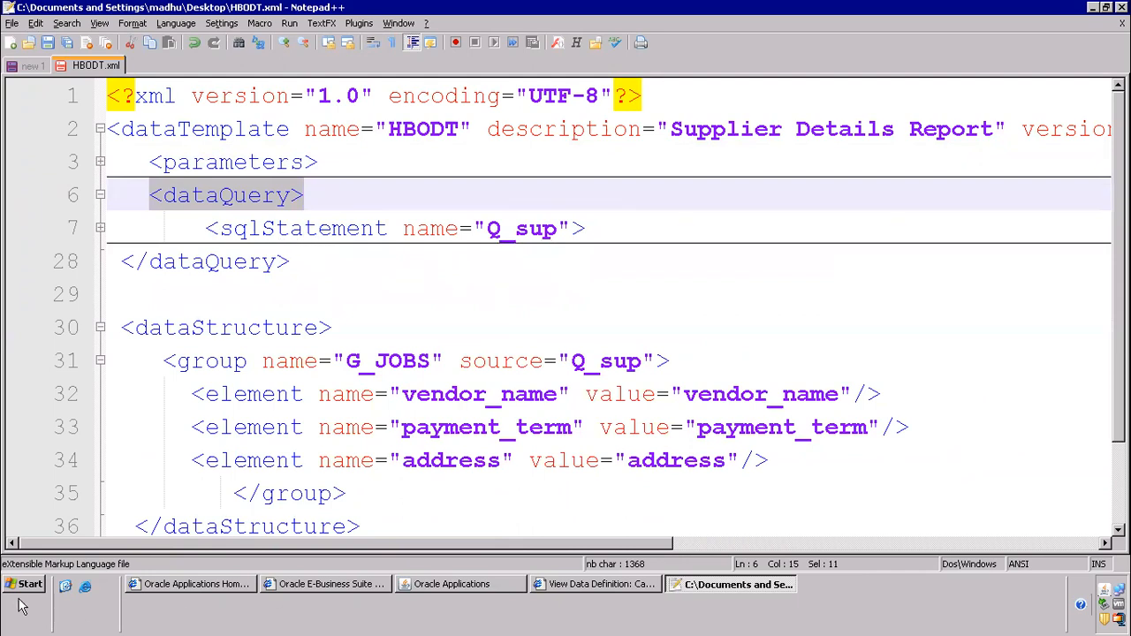
pyautogui.click(65, 585)
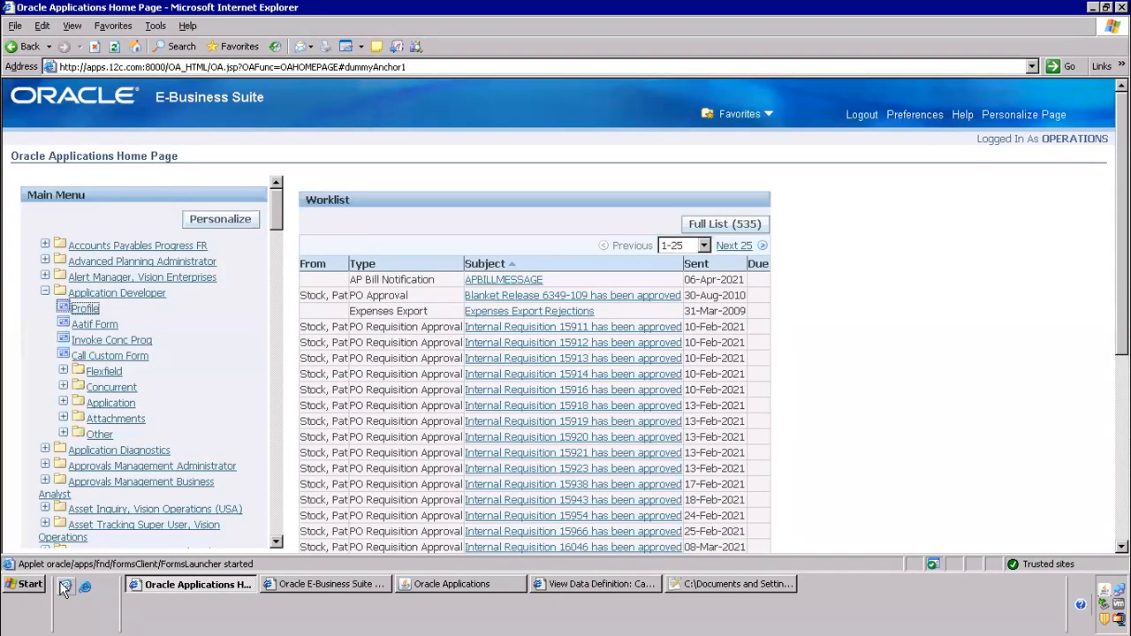
pyautogui.click(65, 585)
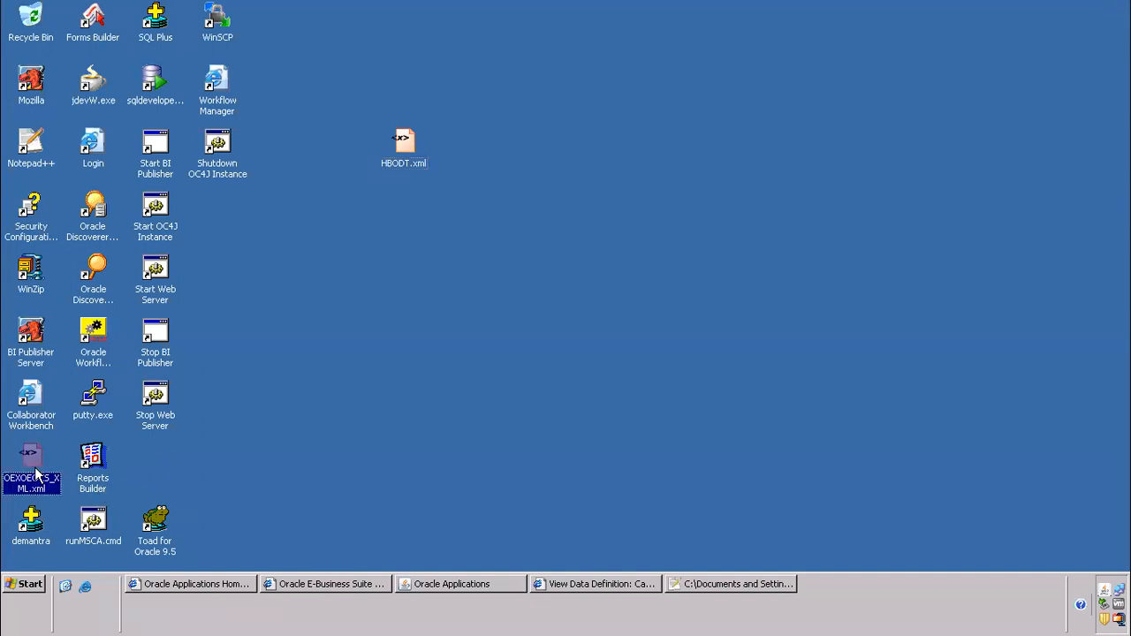
pyautogui.rightClick(36, 467)
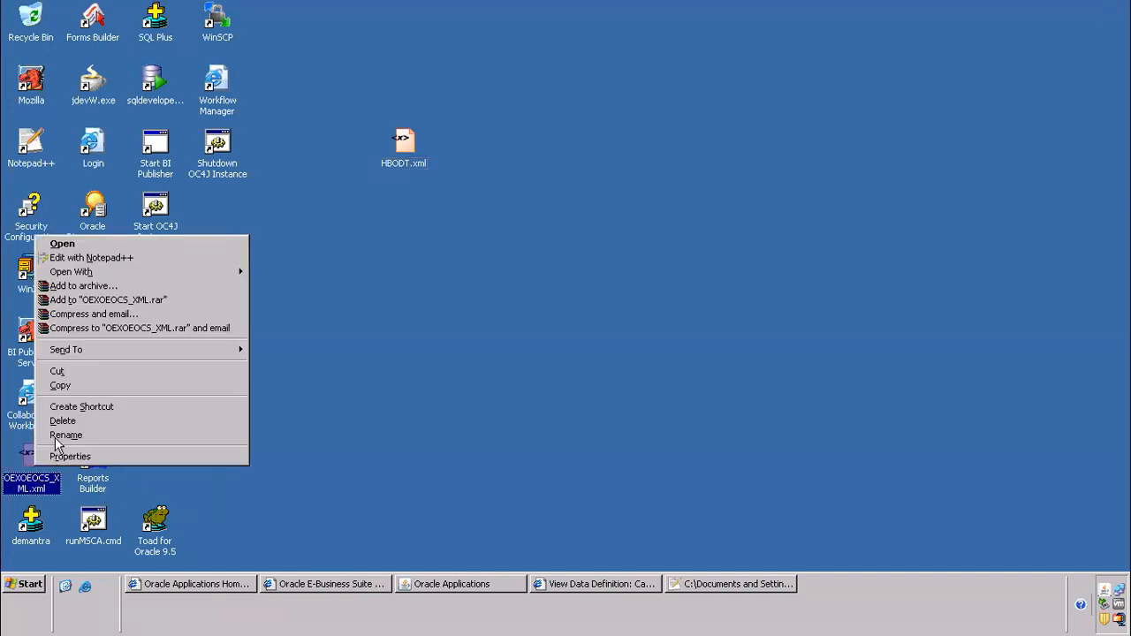
pyautogui.moveTo(225, 274)
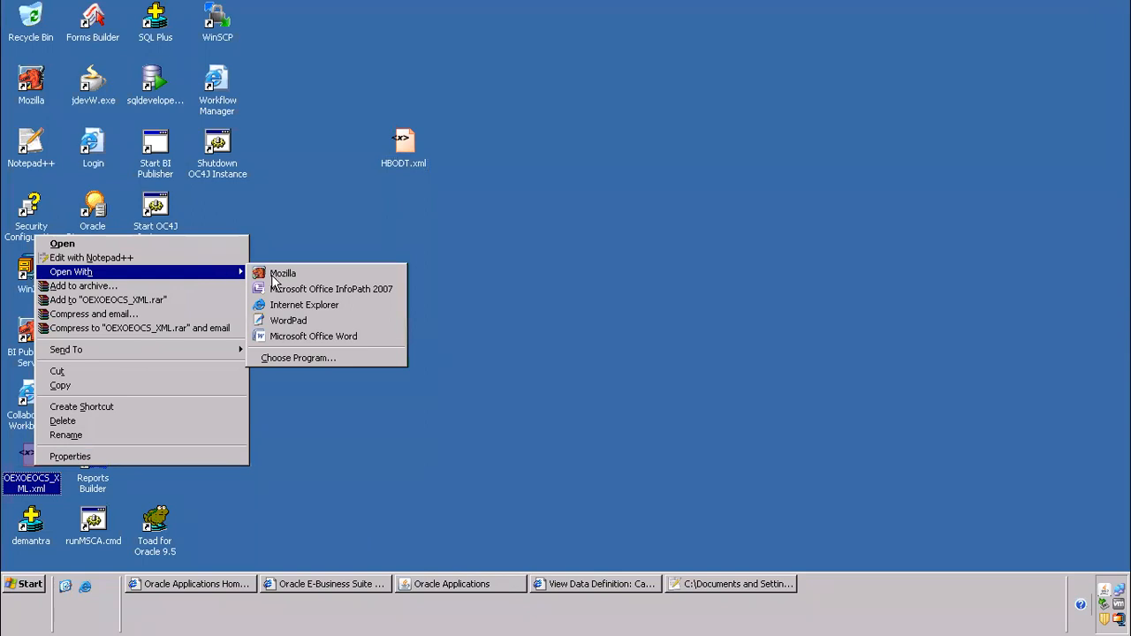
pyautogui.click(298, 359)
pyautogui.scroll(-3, 579, 291)
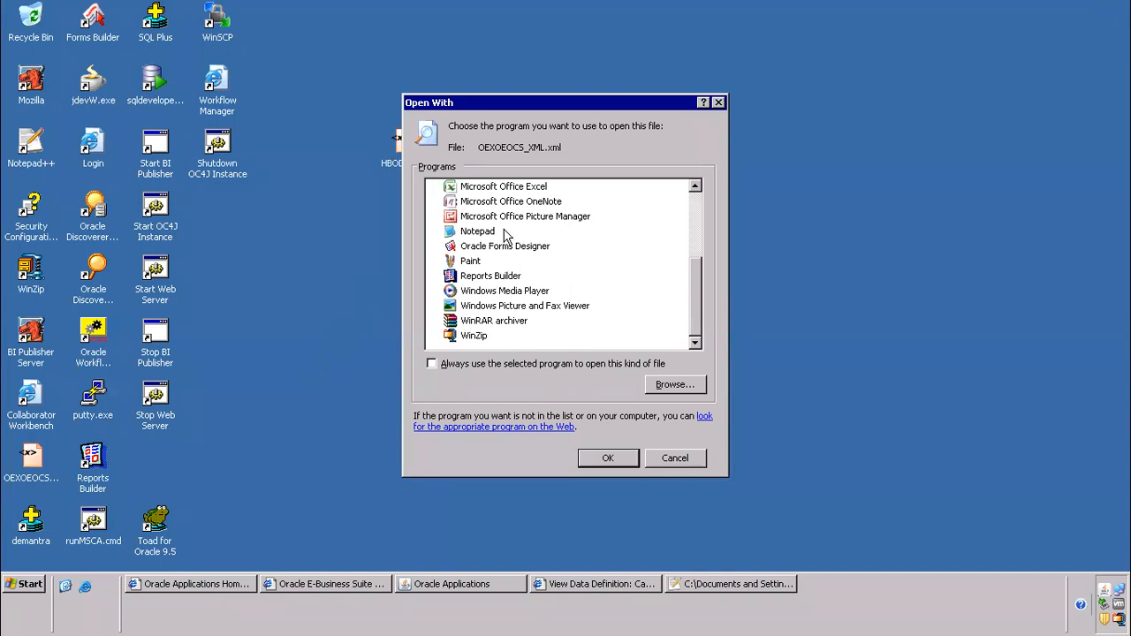
pyautogui.scroll(3, 503, 249)
pyautogui.click(501, 247)
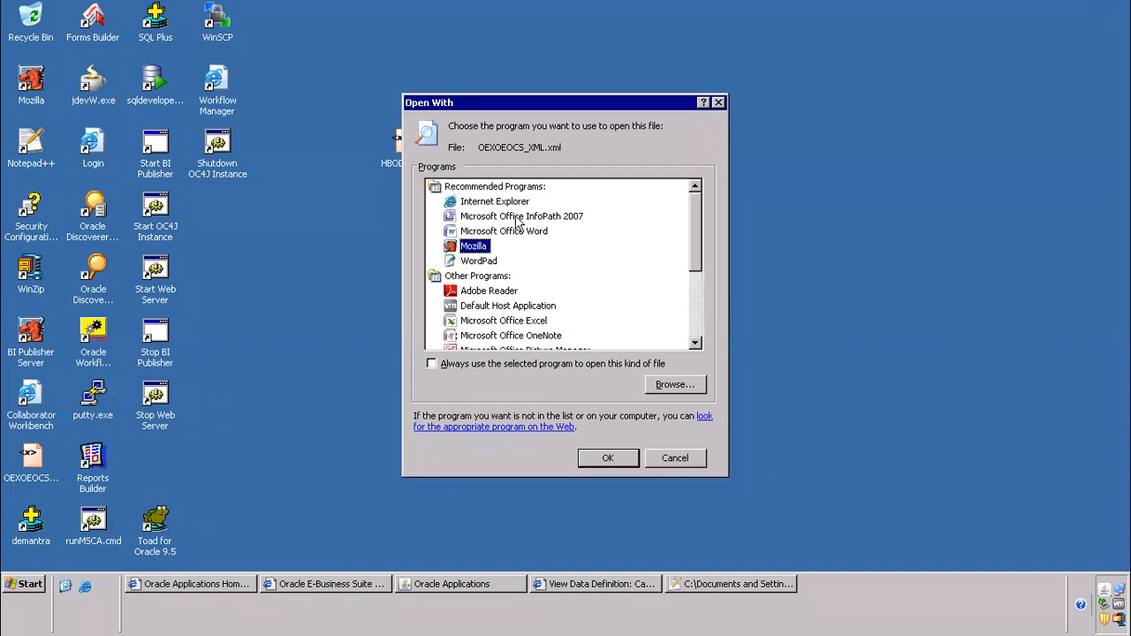
pyautogui.click(674, 458)
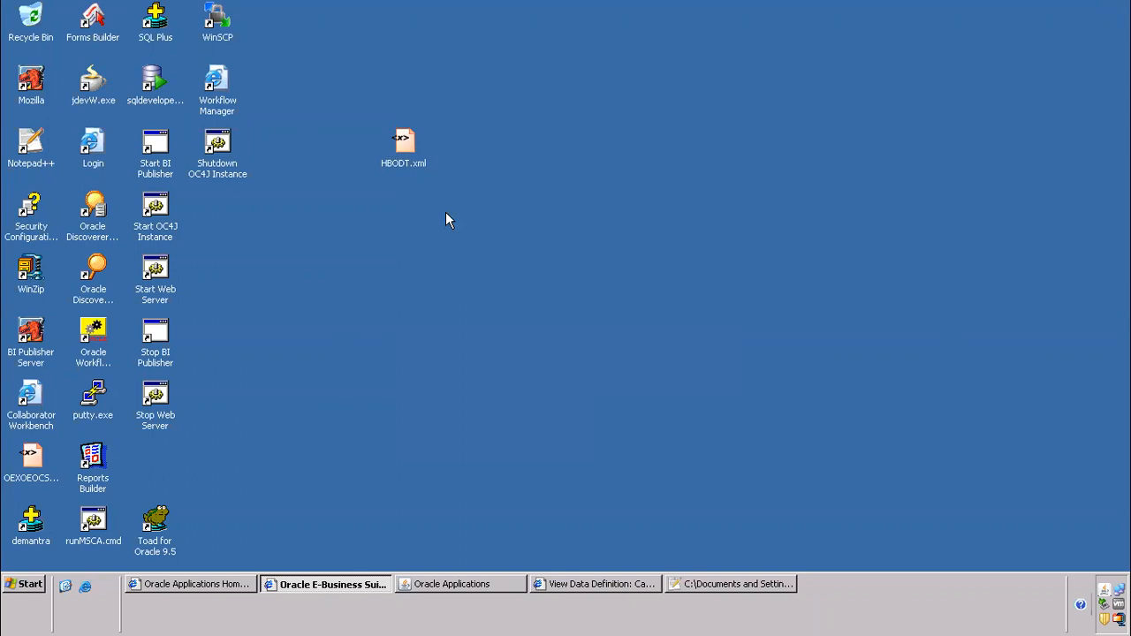
# Step: Switch to Notepad++, open OEXOEOCS_XML.xml from the desktop and view its parameters section
pyautogui.click(724, 582)
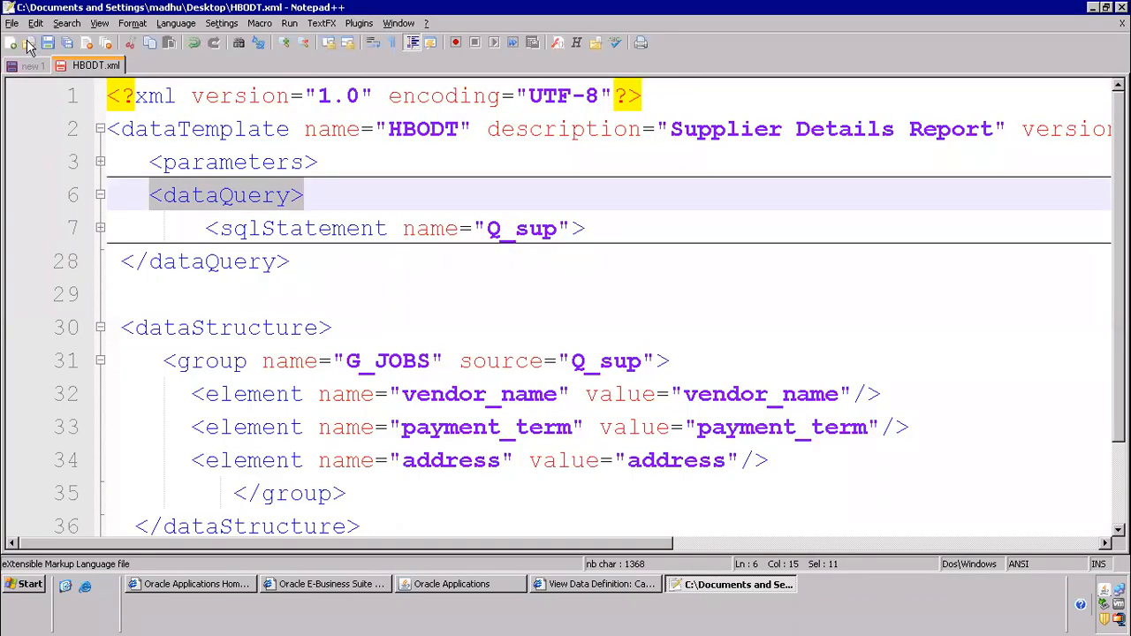
pyautogui.click(11, 23)
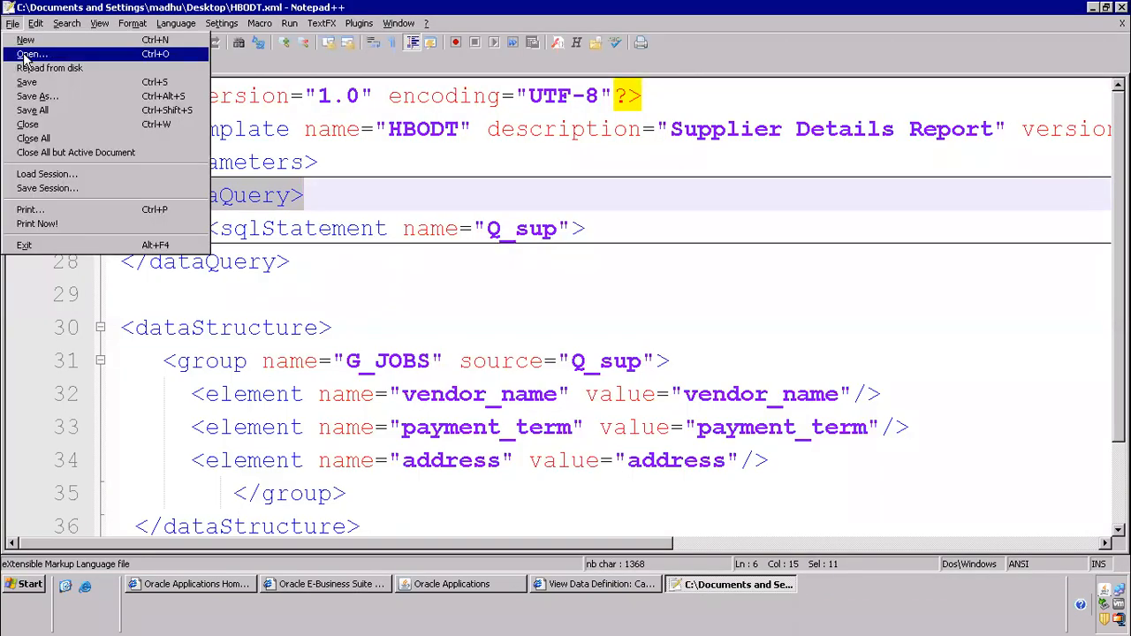
pyautogui.click(31, 50)
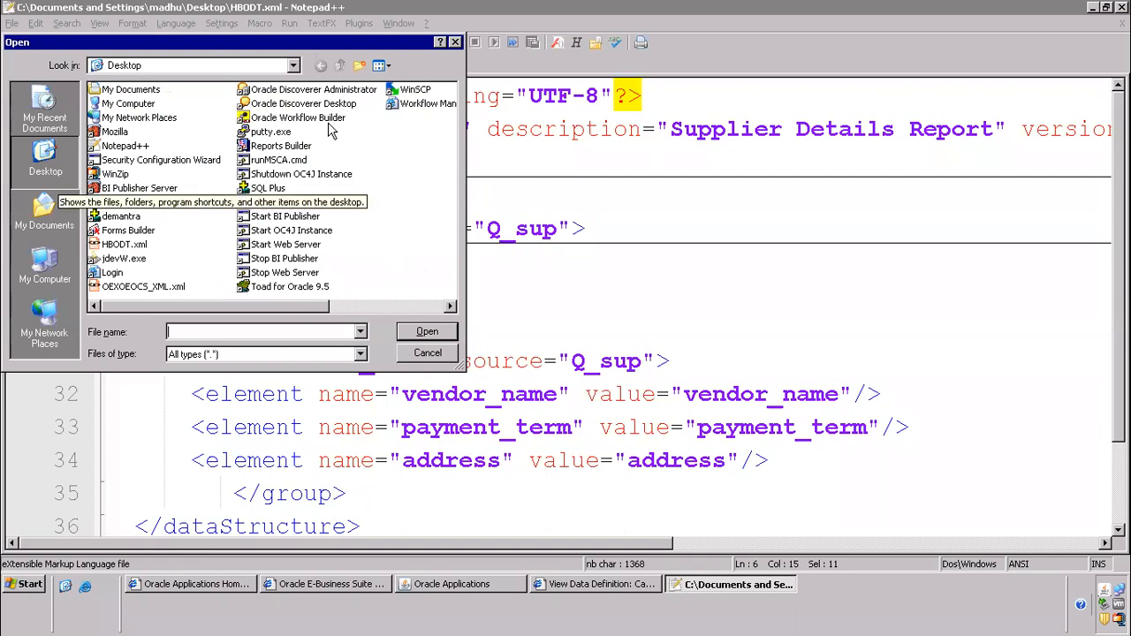
pyautogui.click(146, 290)
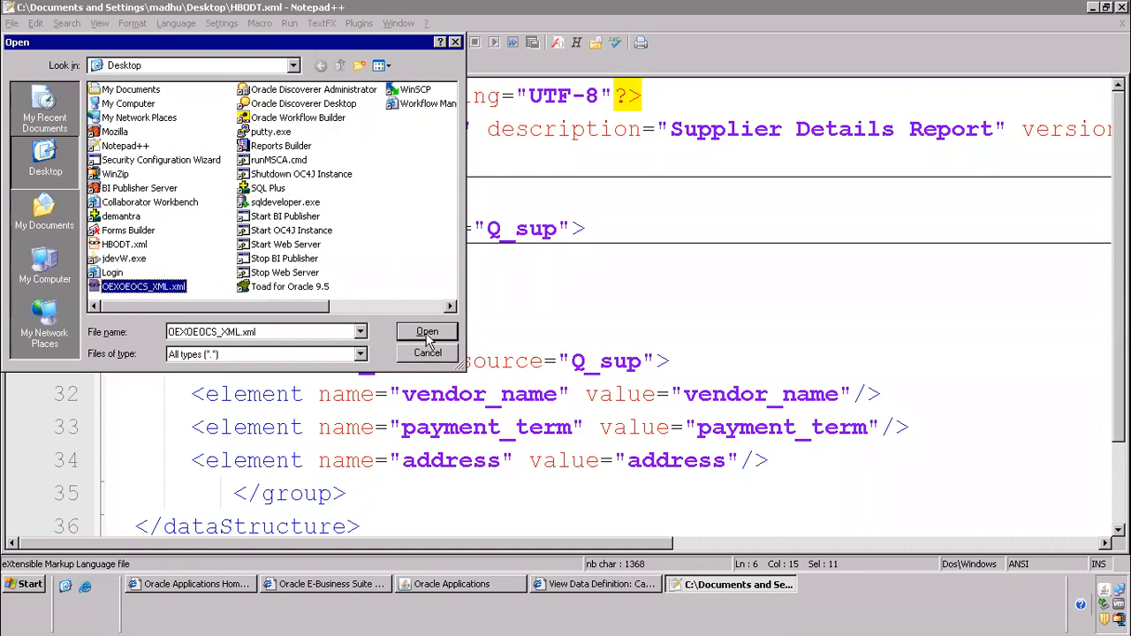
pyautogui.click(428, 338)
pyautogui.scroll(-3, 574, 276)
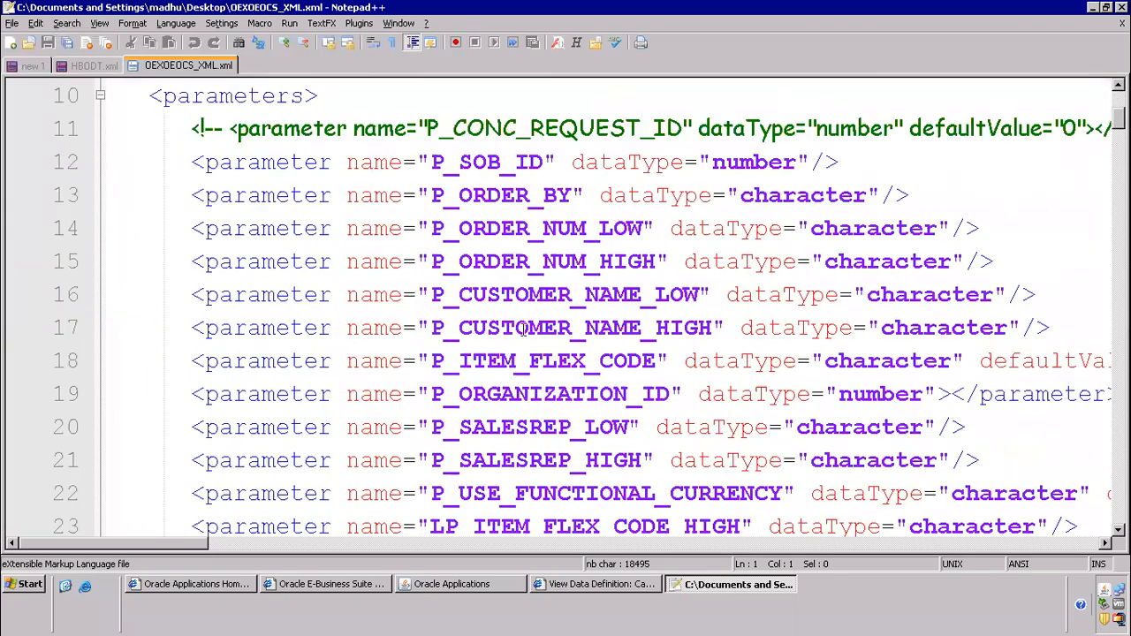
# Step: Collapse the parameters block in OEXOEOCS_XML.xml and examine the Q_Seldata sqlStatement, highlighting its name and toggling its fold
pyautogui.scroll(2, 375, 255)
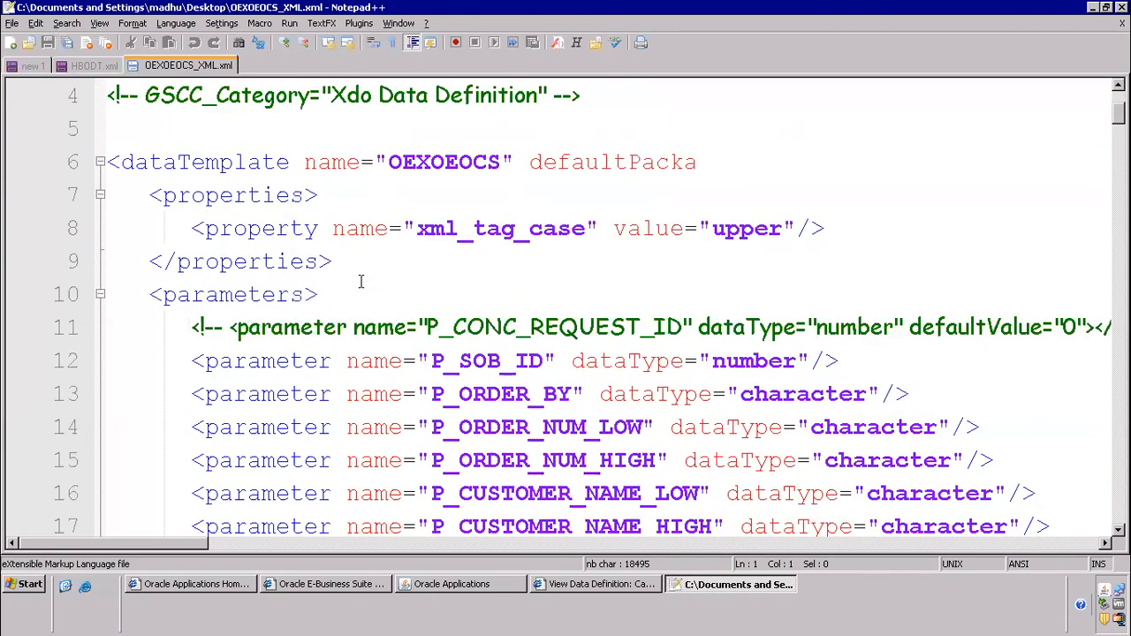
pyautogui.click(99, 295)
pyautogui.scroll(-4, 472, 335)
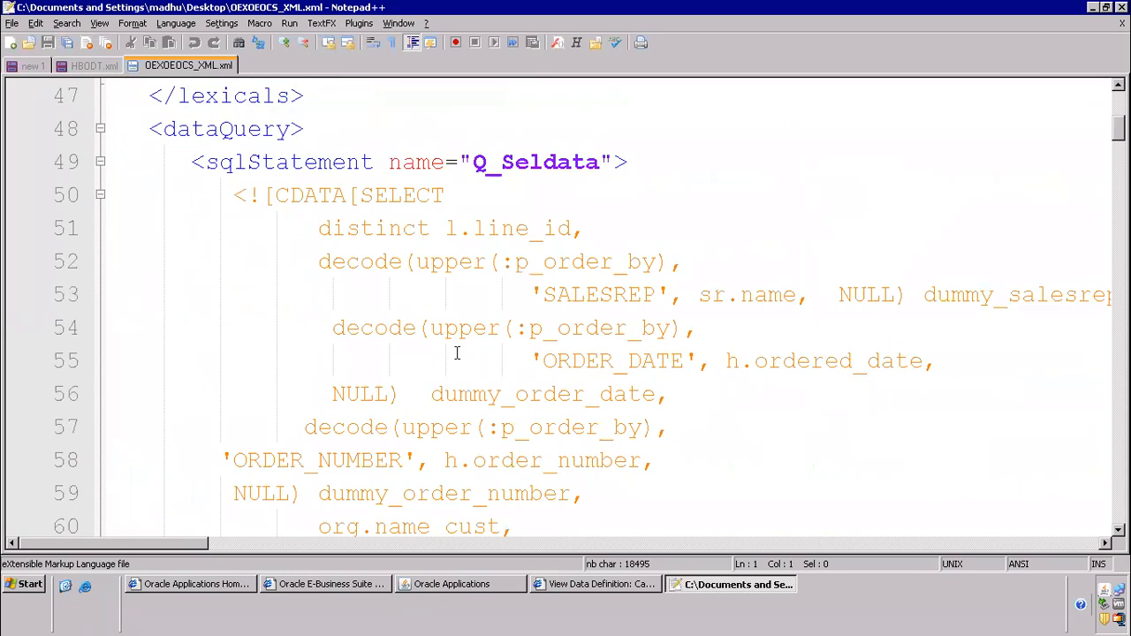
pyautogui.moveTo(475, 162); pyautogui.dragTo(612, 162)
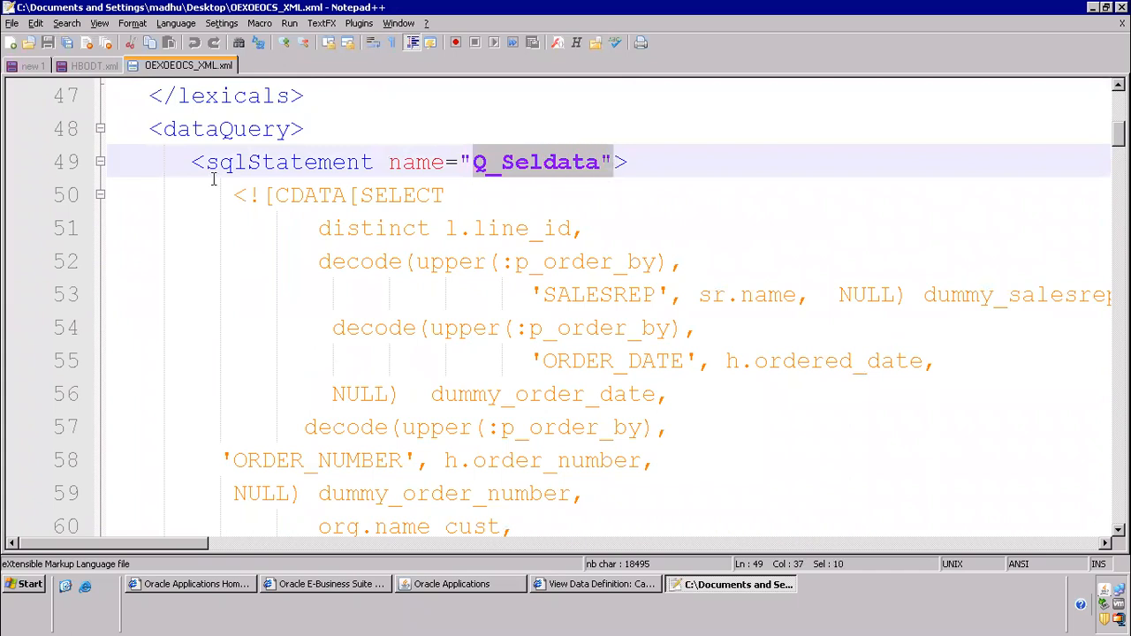
pyautogui.click(99, 163)
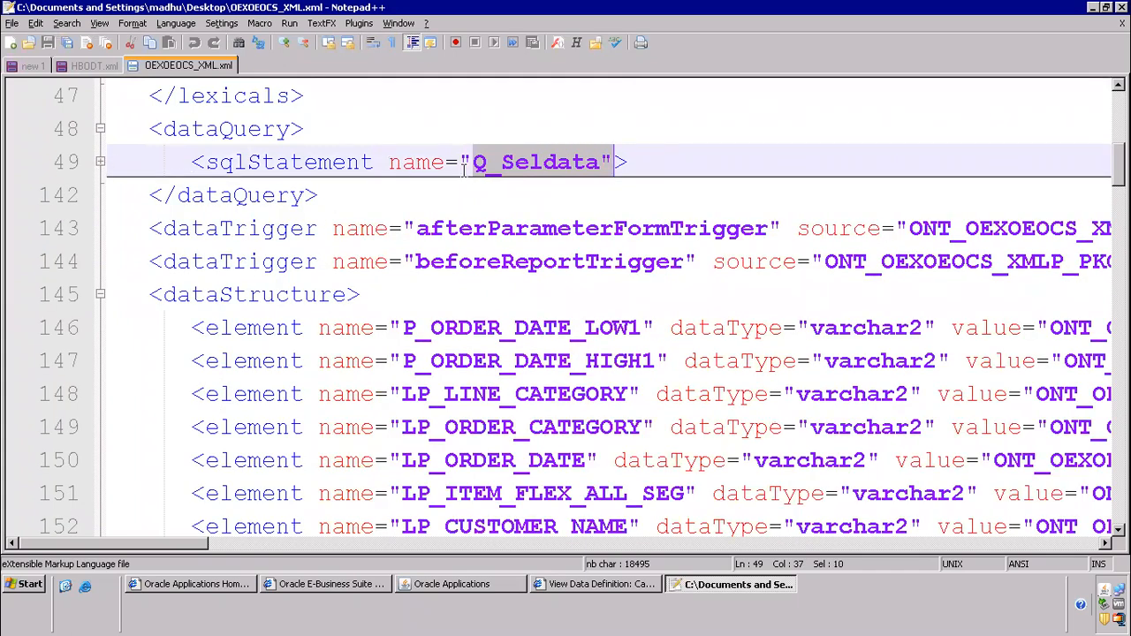
pyautogui.click(100, 162)
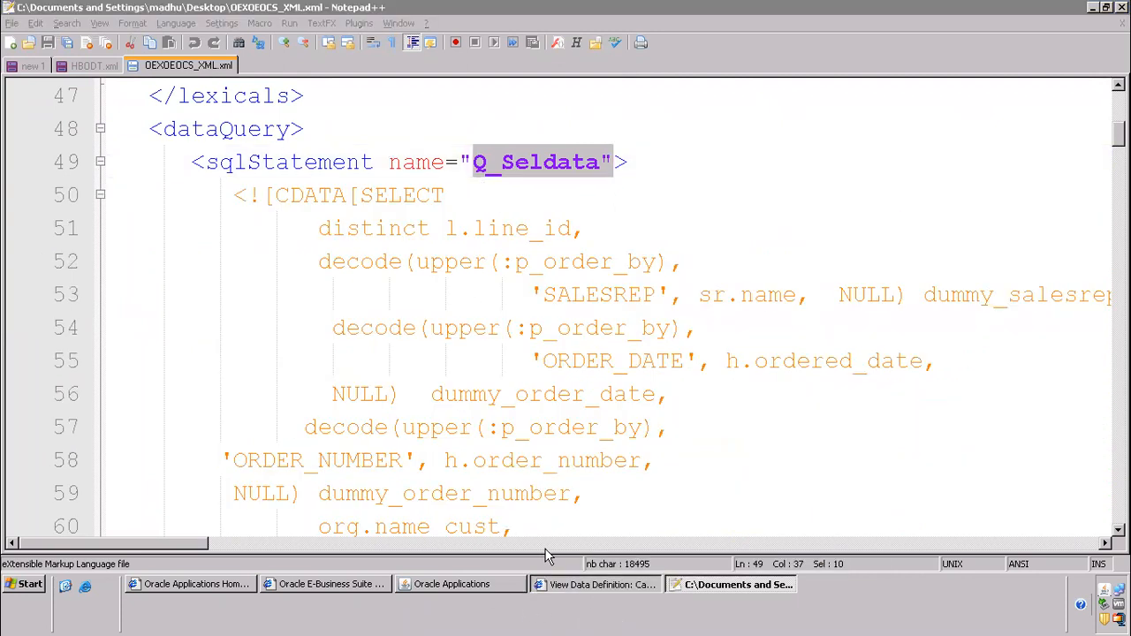
# Step: Switch to XML Publisher in Internet Explorer, return to Data Definitions and search for the Payables application
pyautogui.click(568, 590)
pyautogui.click(43, 161)
pyautogui.click(215, 232)
pyautogui.write('Payables')
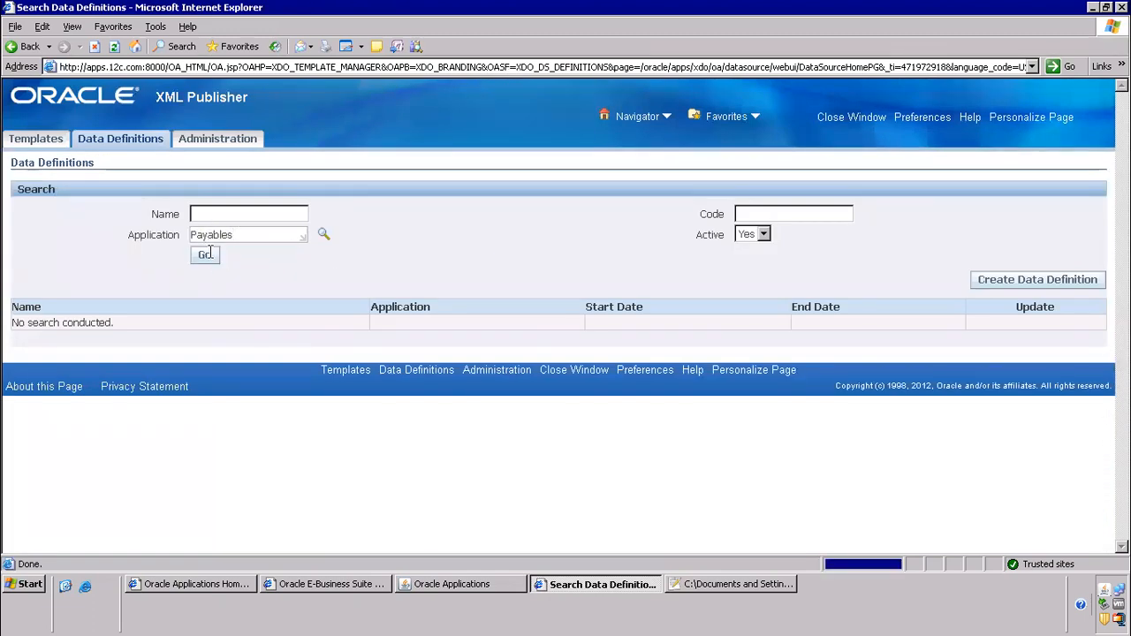
pyautogui.click(206, 255)
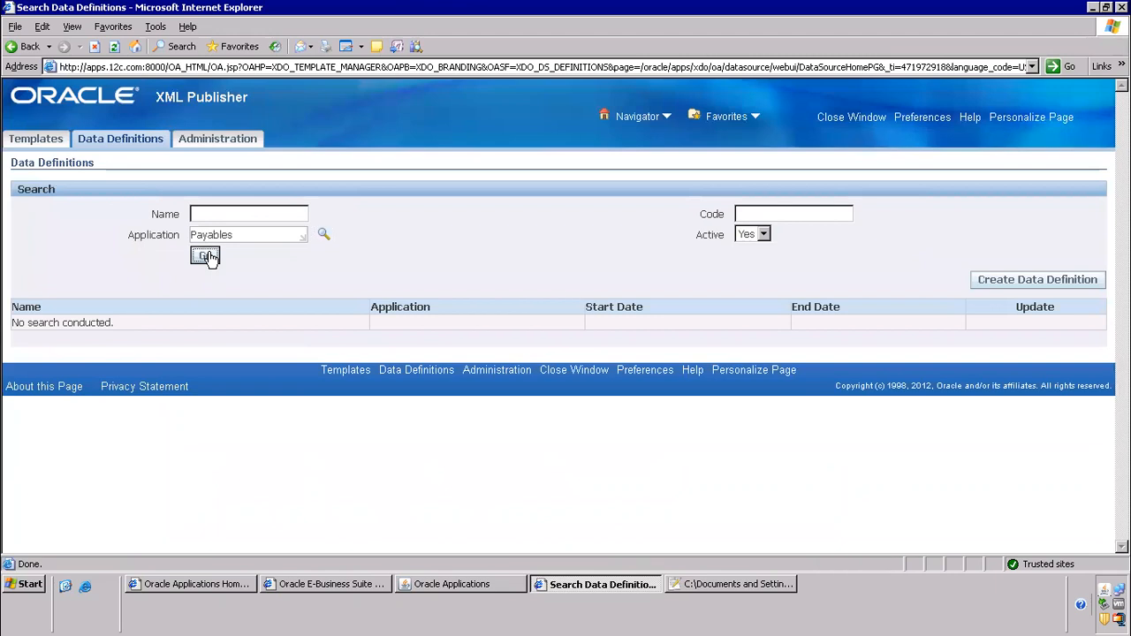
# Step: Page through the Payables data definitions and open Supplier Audit Report (XML)
pyautogui.scroll(-3, 337, 483)
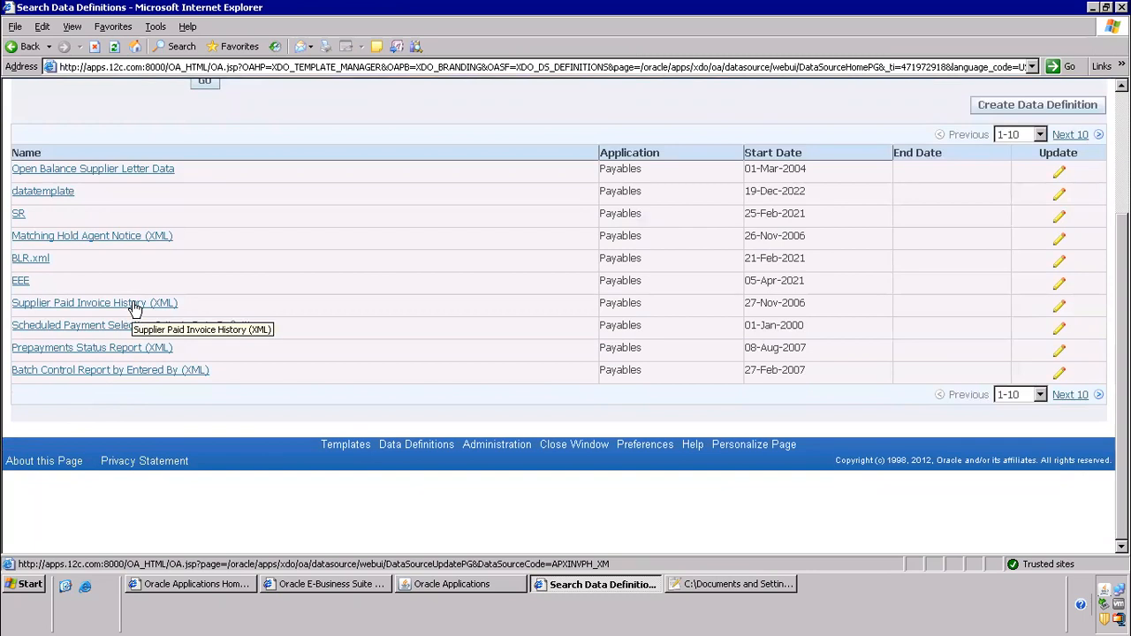
pyautogui.click(1069, 396)
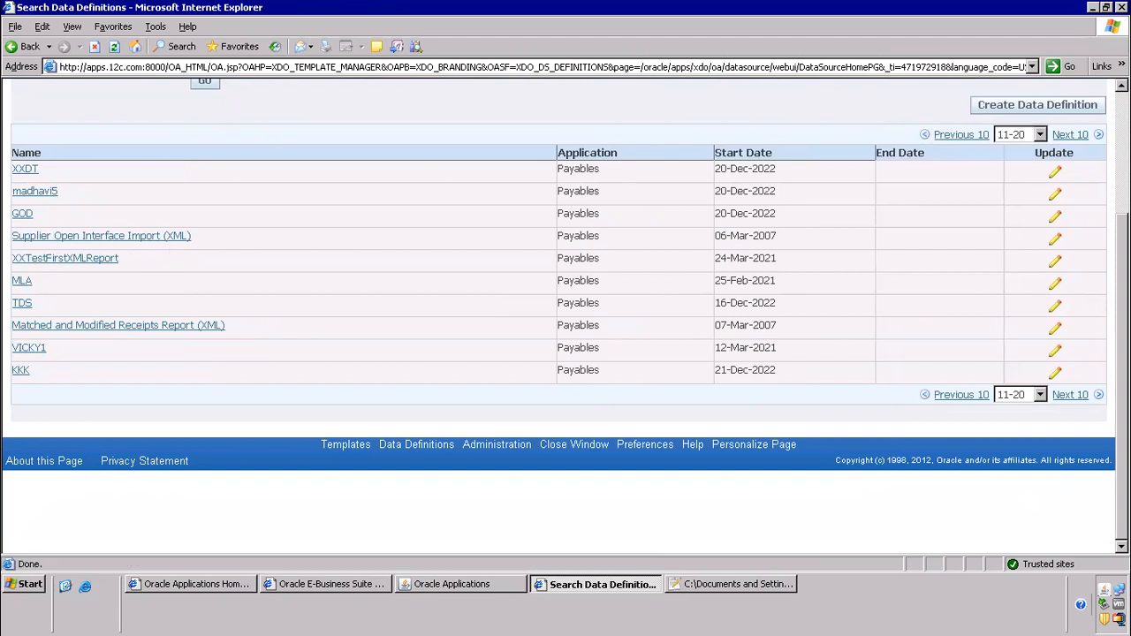
pyautogui.click(1070, 396)
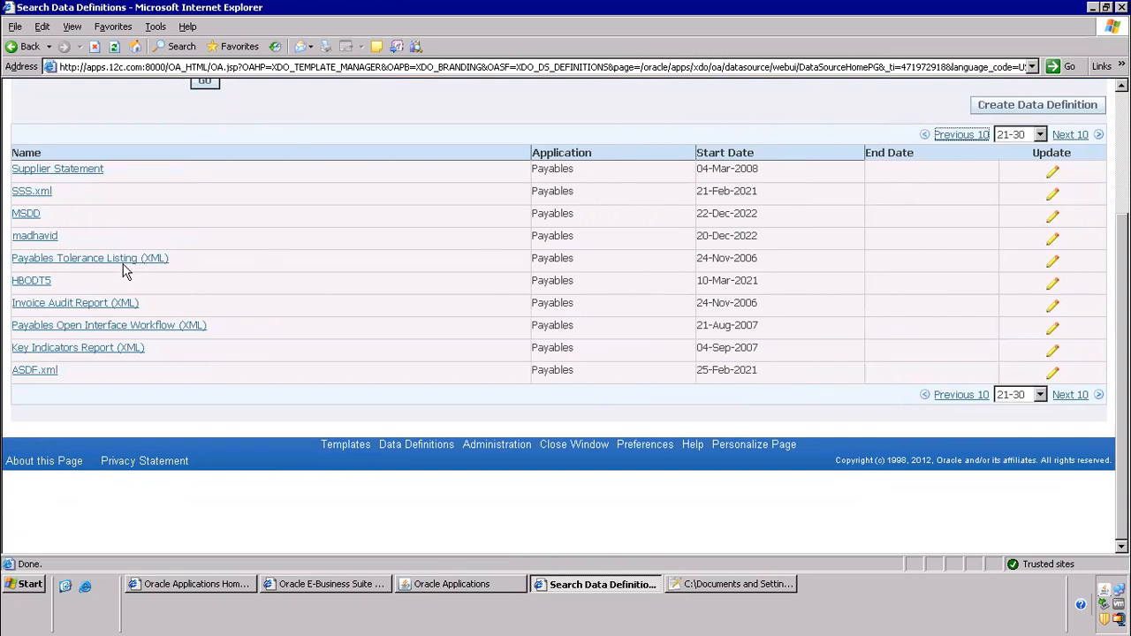
pyautogui.click(1071, 396)
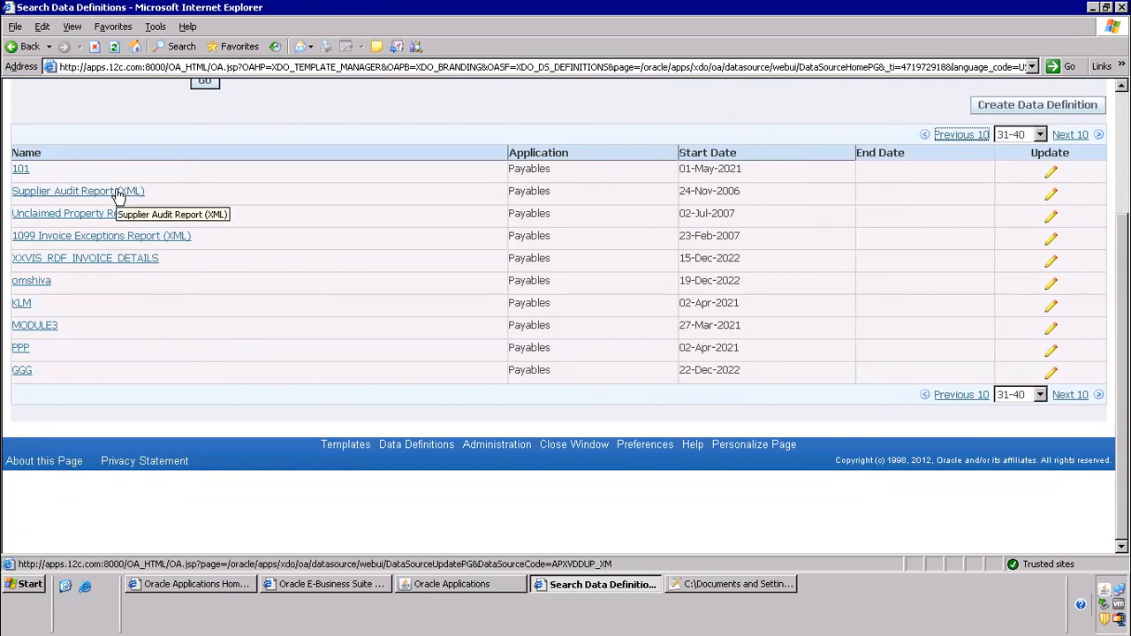
pyautogui.click(91, 192)
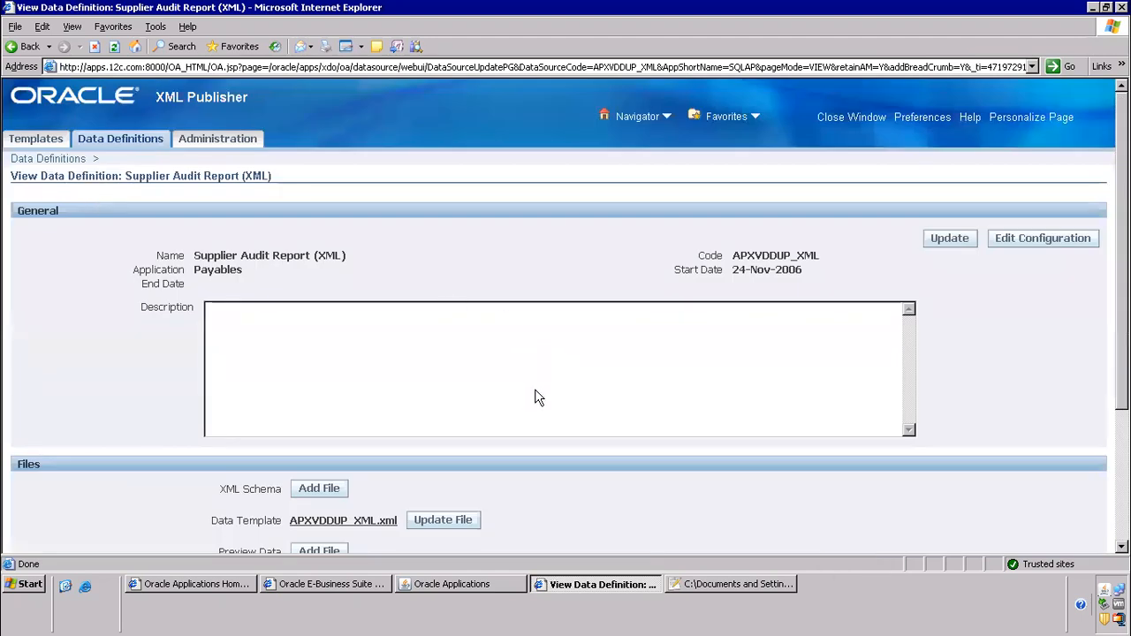
# Step: Download the data template APXVDDUP_XML.xml and save it to the desktop
pyautogui.scroll(-4, 535, 394)
pyautogui.click(336, 327)
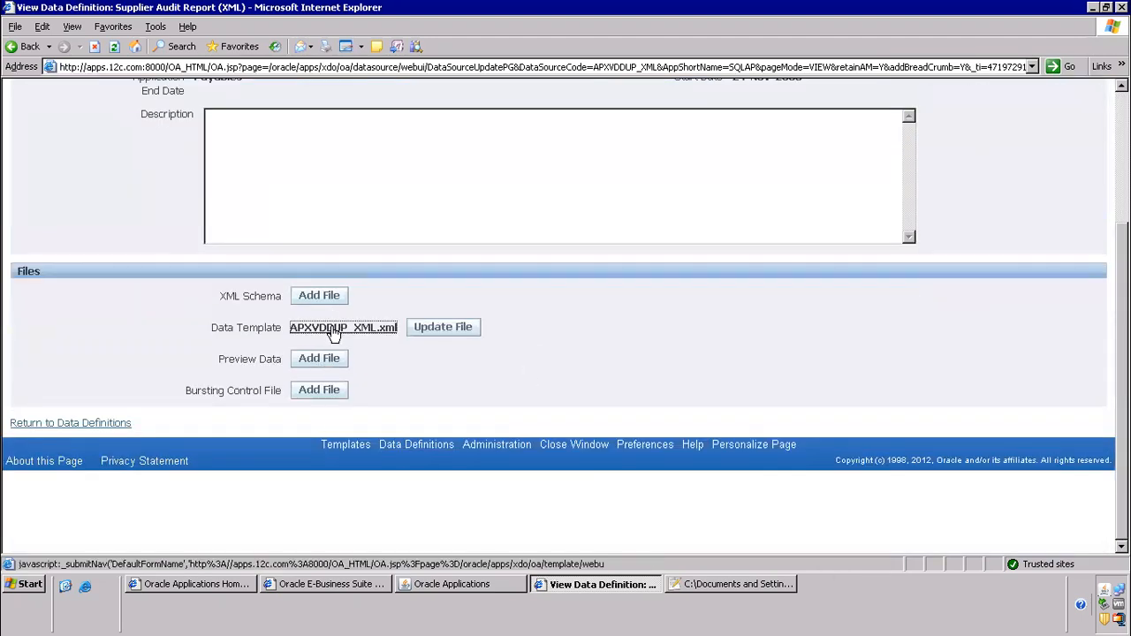
pyautogui.click(607, 304)
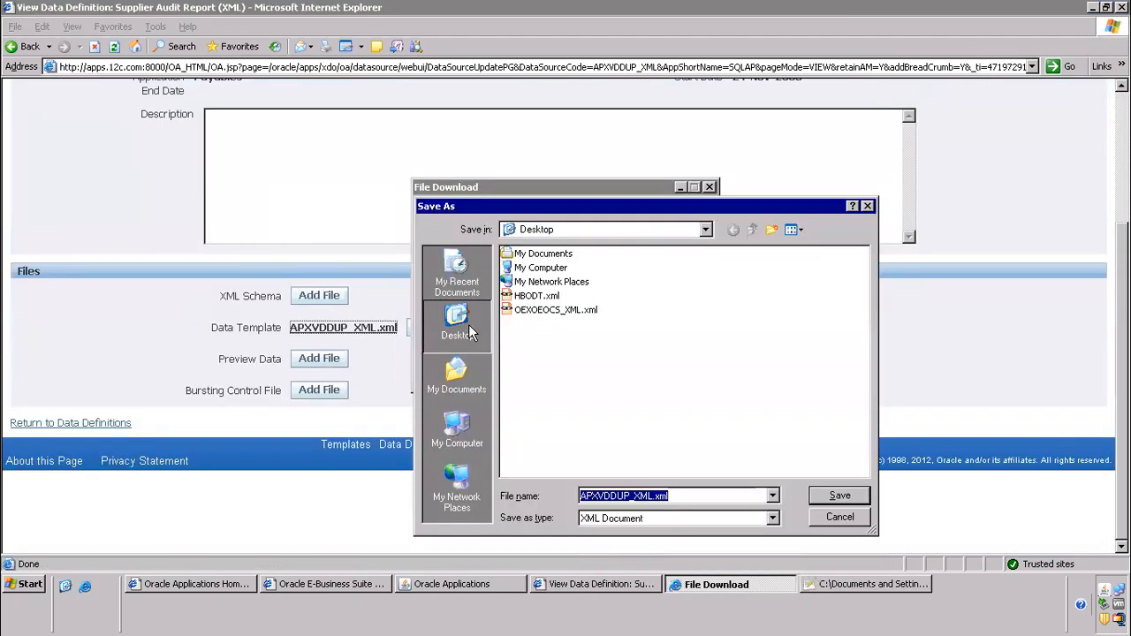
pyautogui.click(841, 495)
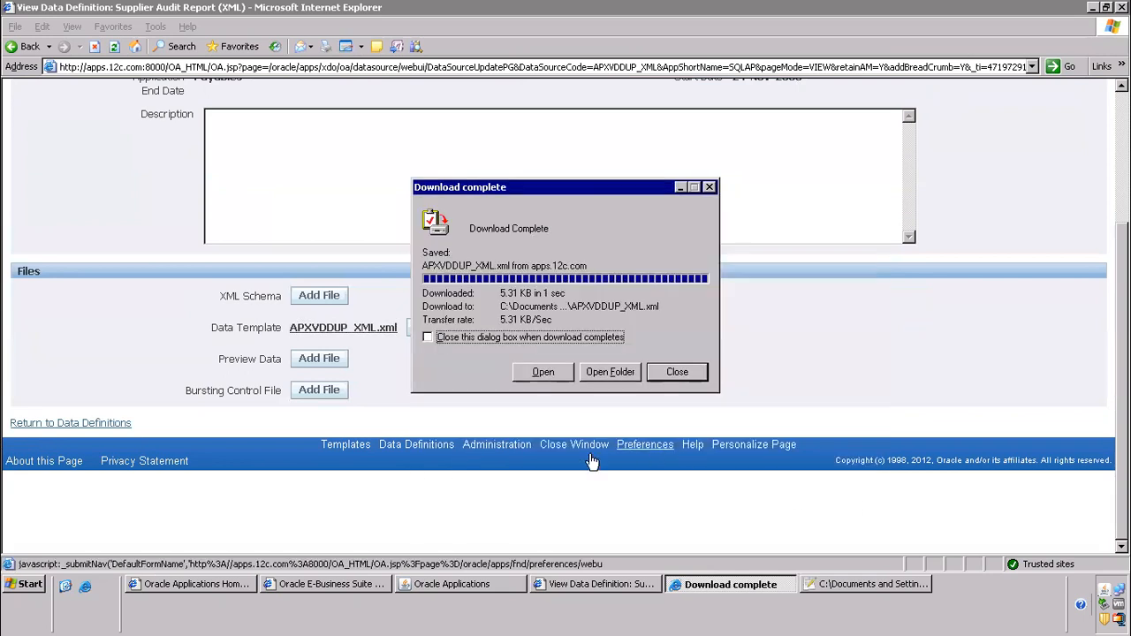
# Step: Switch to Notepad++ and open APXVDDUP_XML.xml from the desktop
pyautogui.click(881, 583)
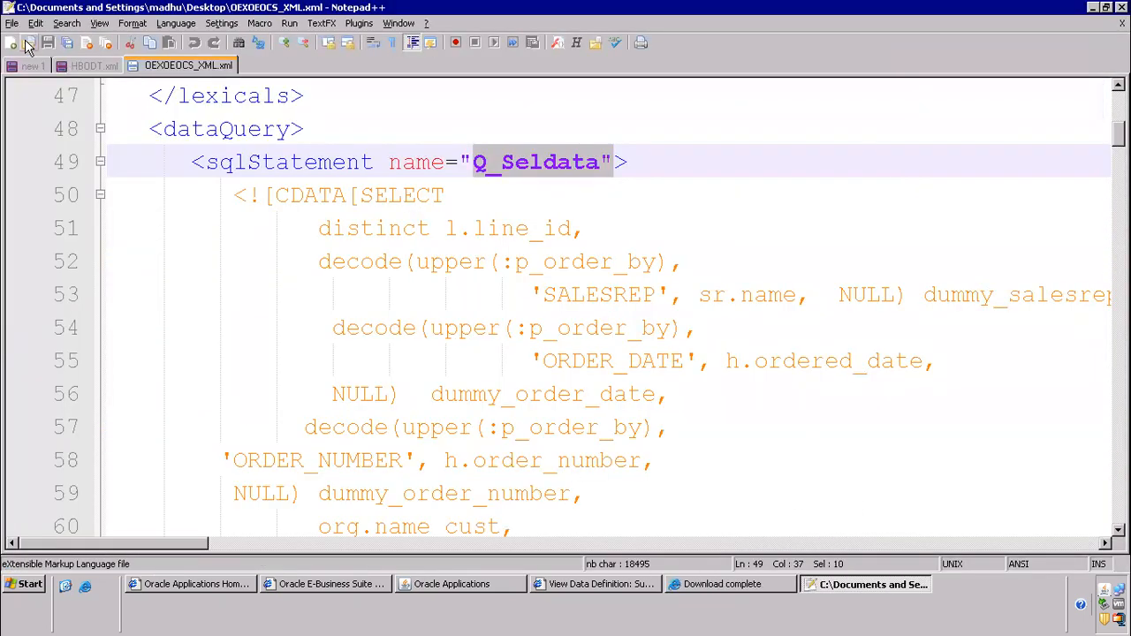
pyautogui.click(29, 42)
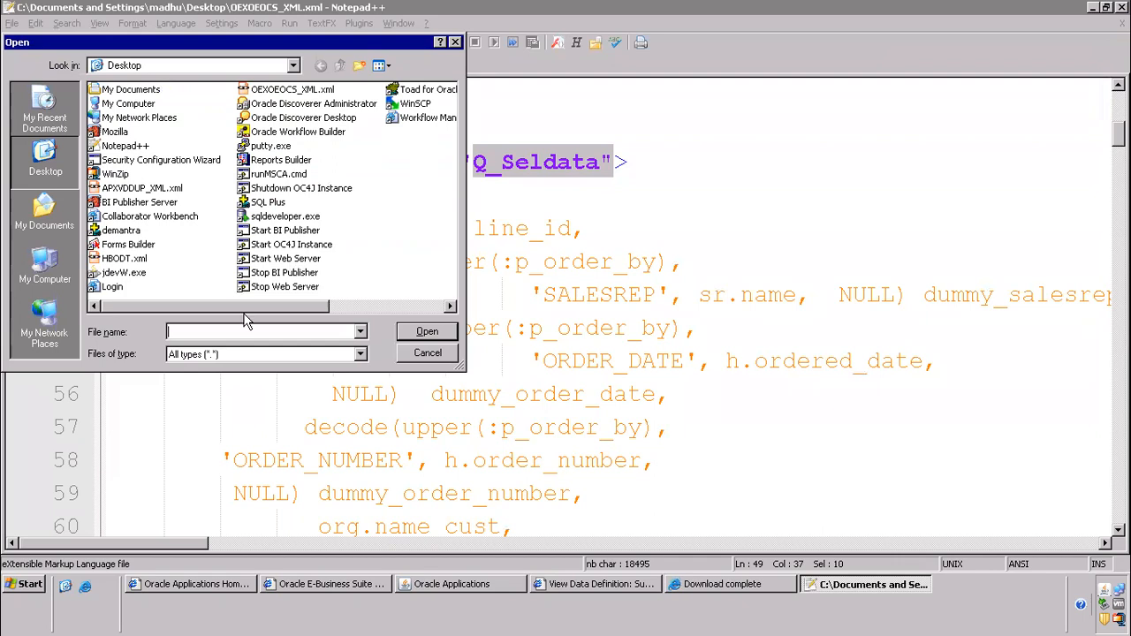
pyautogui.write('ap')
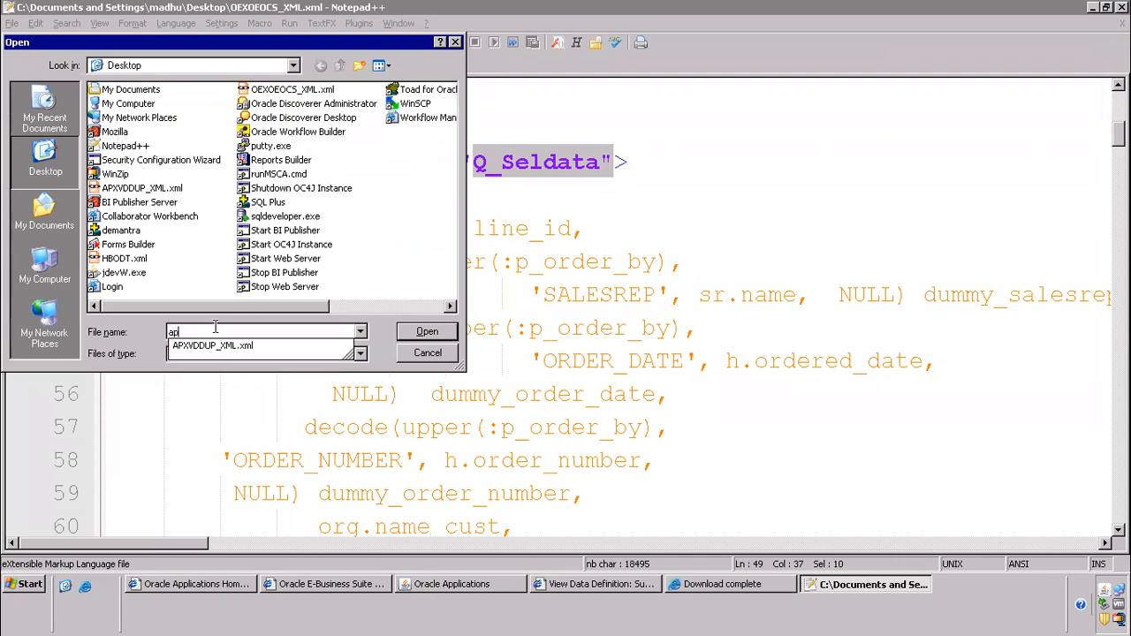
pyautogui.click(216, 345)
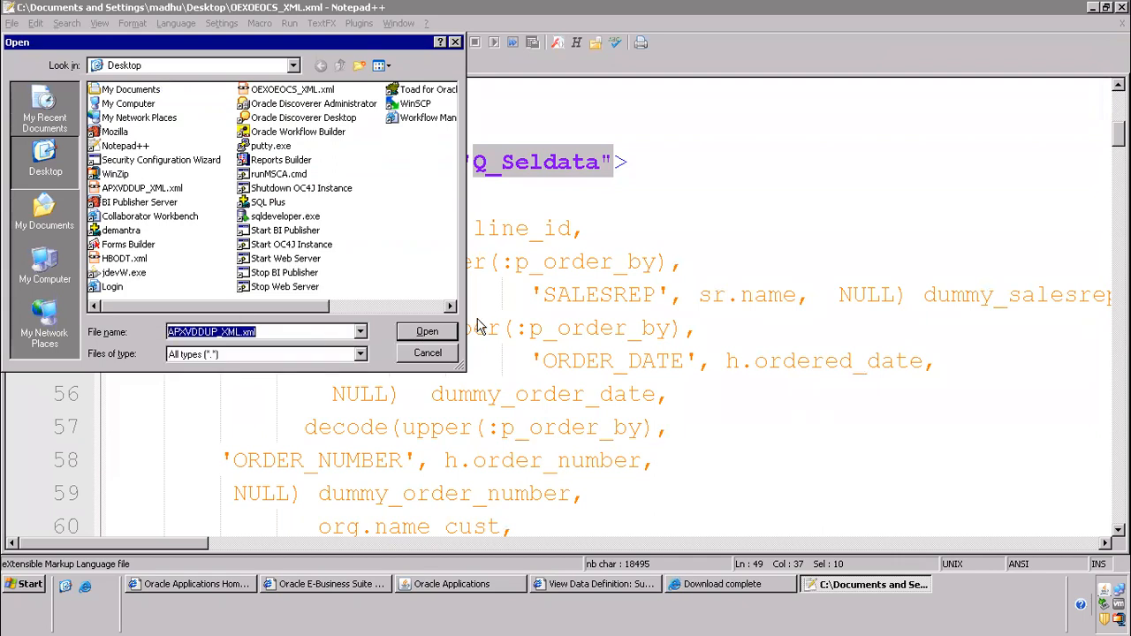
pyautogui.click(437, 325)
# Step: Examine APXVDDUP_XML.xml from its parameters to the closing dataTemplate tag, collapsing the Q_2 sqlStatement block
pyautogui.scroll(-3, 237, 299)
pyautogui.scroll(3, 241, 327)
pyautogui.scroll(-4, 228, 296)
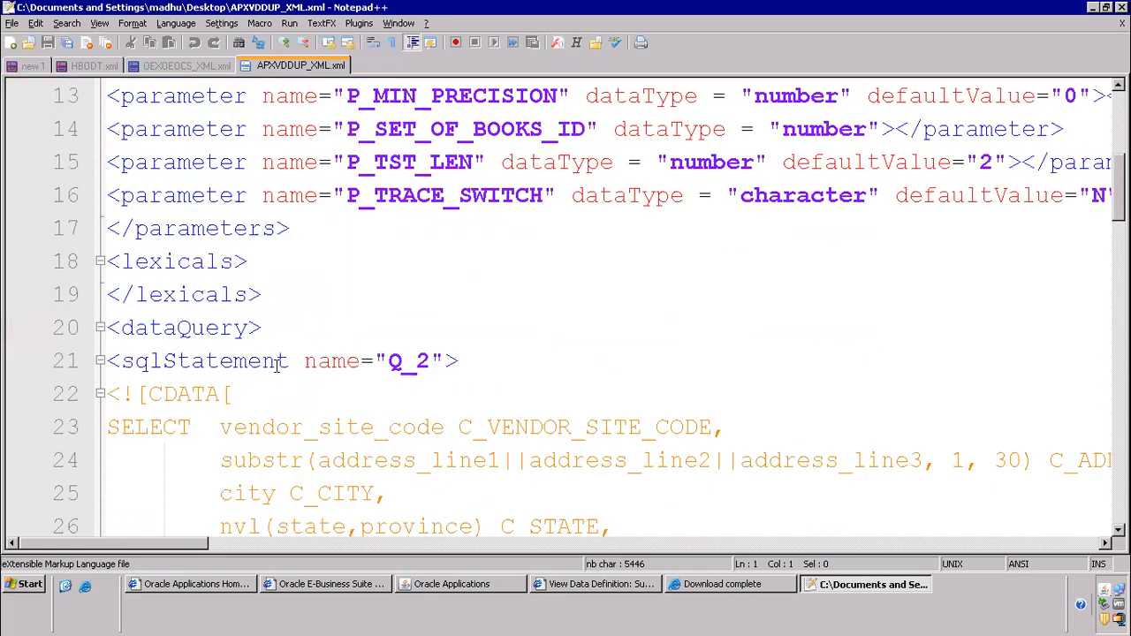
pyautogui.scroll(-2, 281, 344)
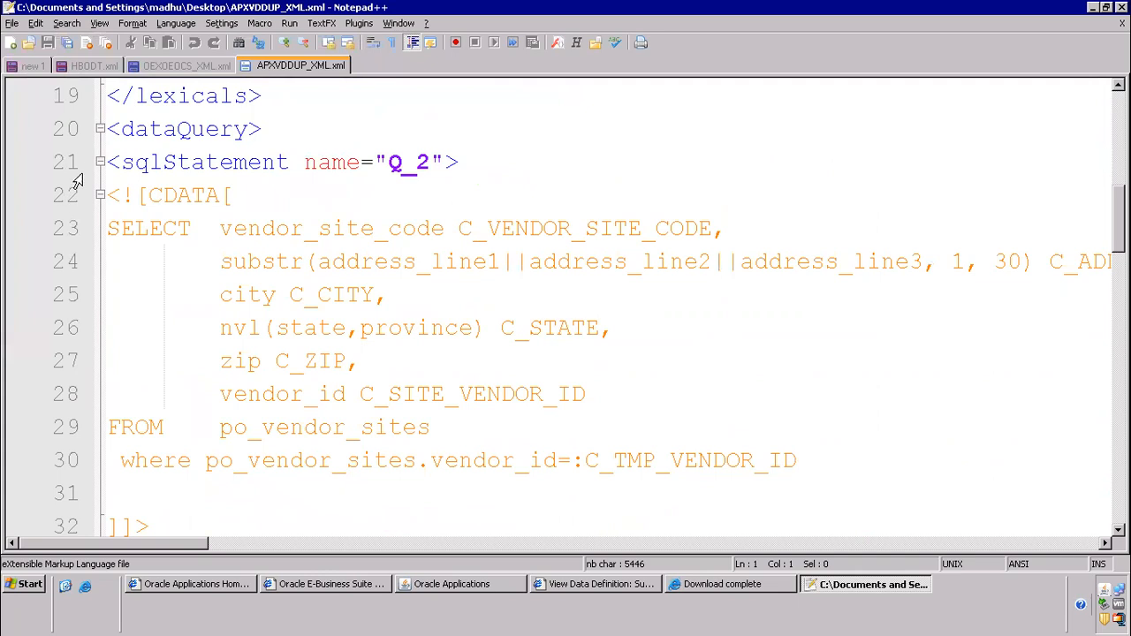
pyautogui.click(99, 162)
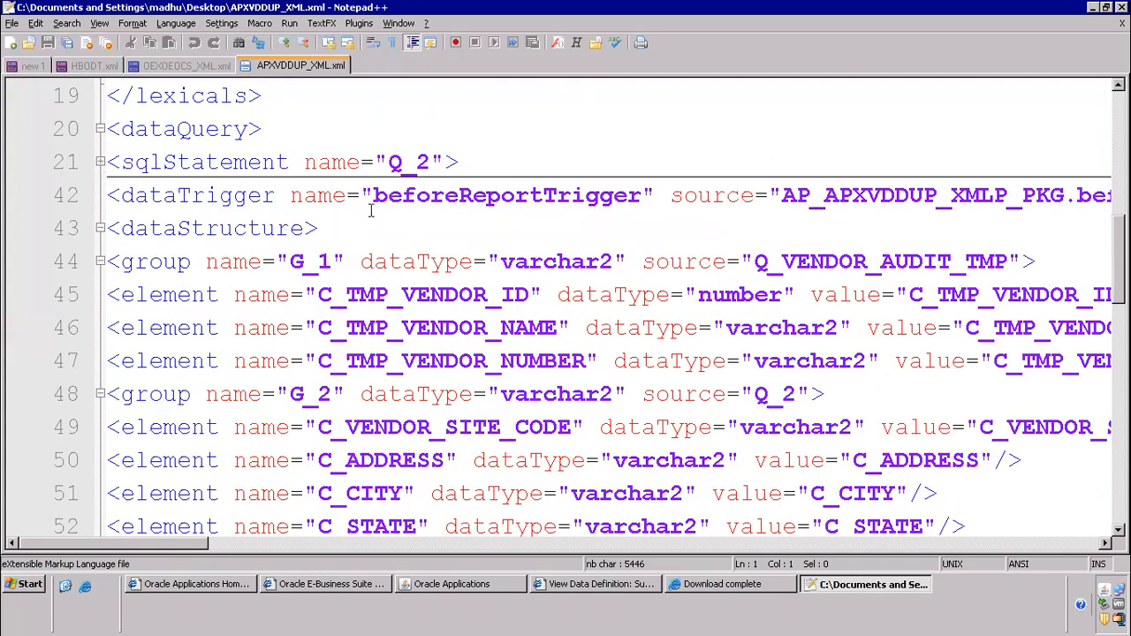
pyautogui.scroll(3, 371, 210)
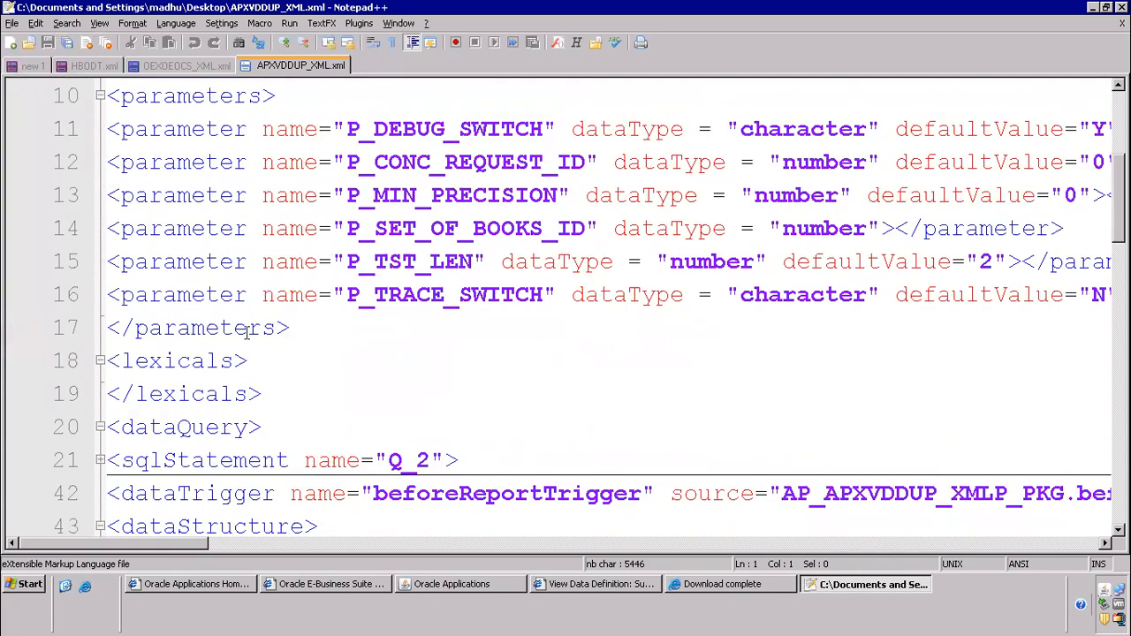
pyautogui.scroll(3, 247, 327)
pyautogui.scroll(-17, 247, 299)
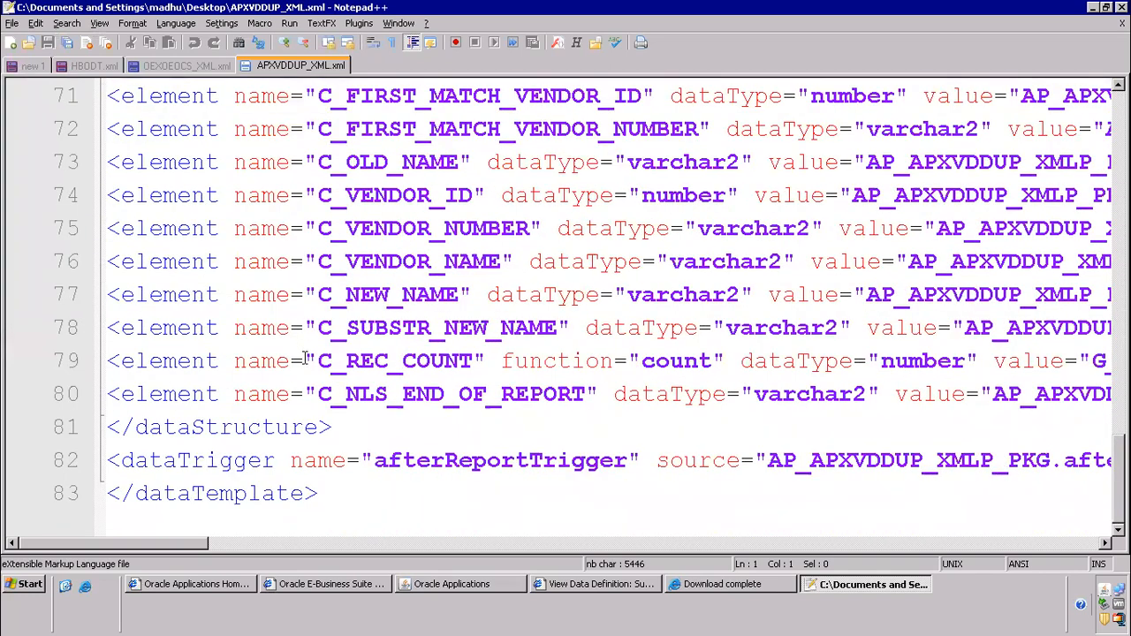
# Step: Switch back to XML Publisher in Internet Explorer and search Data Definitions again for the Payables application
pyautogui.click(622, 588)
pyautogui.scroll(3, 231, 216)
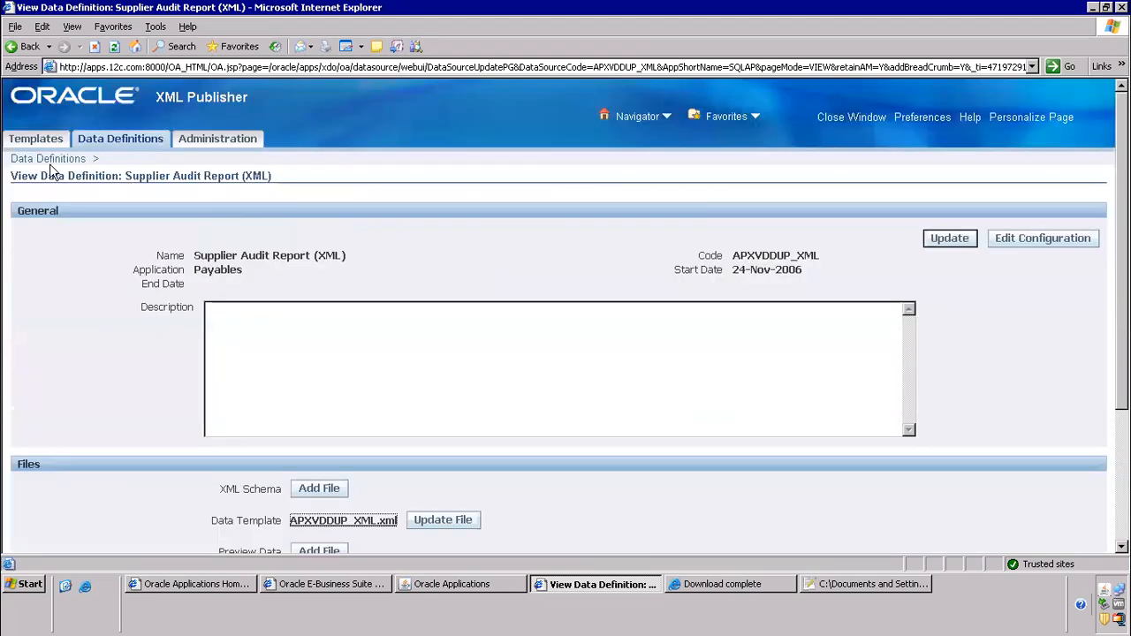
pyautogui.click(49, 161)
pyautogui.click(218, 231)
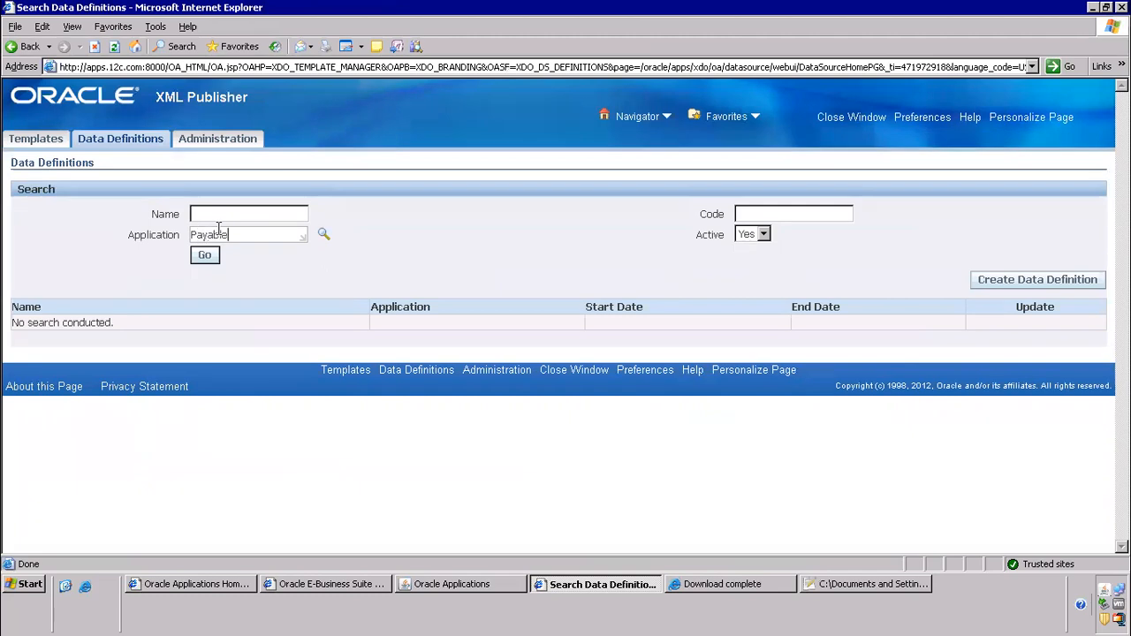
pyautogui.click(202, 256)
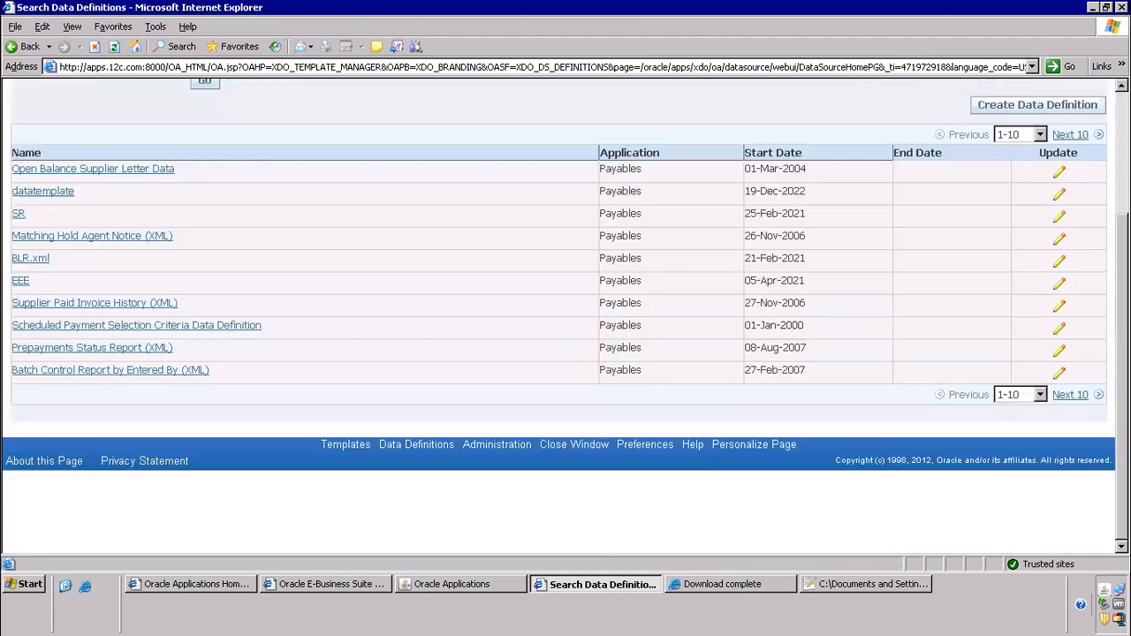
# Step: Page forward through the Payables results to 61-70 and open the Accounts Payable Trial Balance data definition
pyautogui.click(1071, 396)
pyautogui.click(1071, 395)
pyautogui.click(1070, 396)
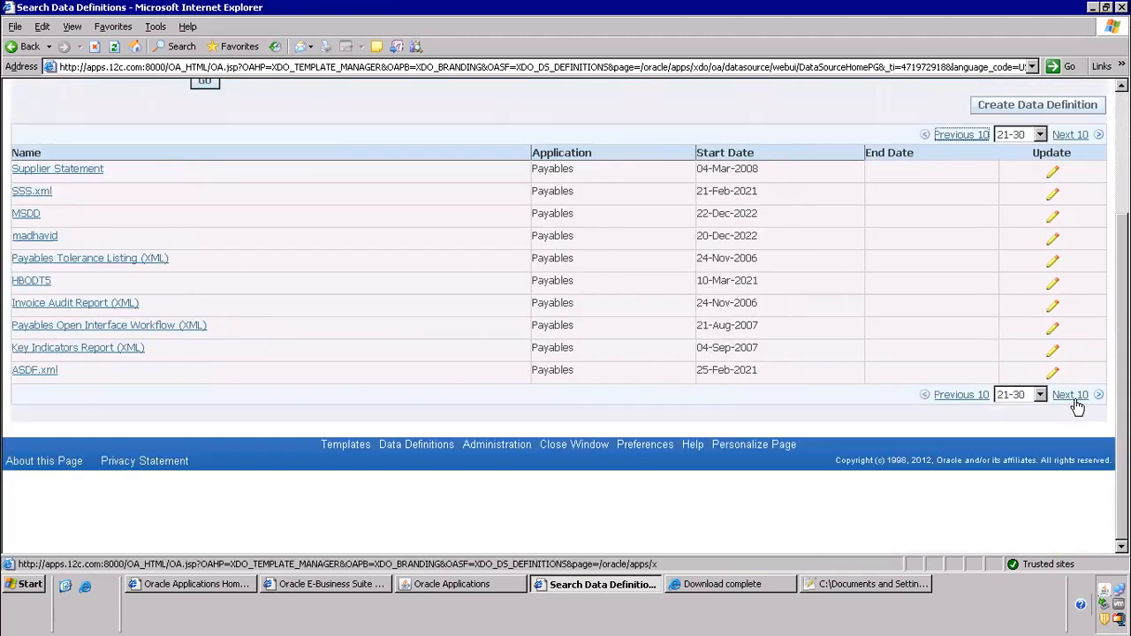
pyautogui.click(1070, 395)
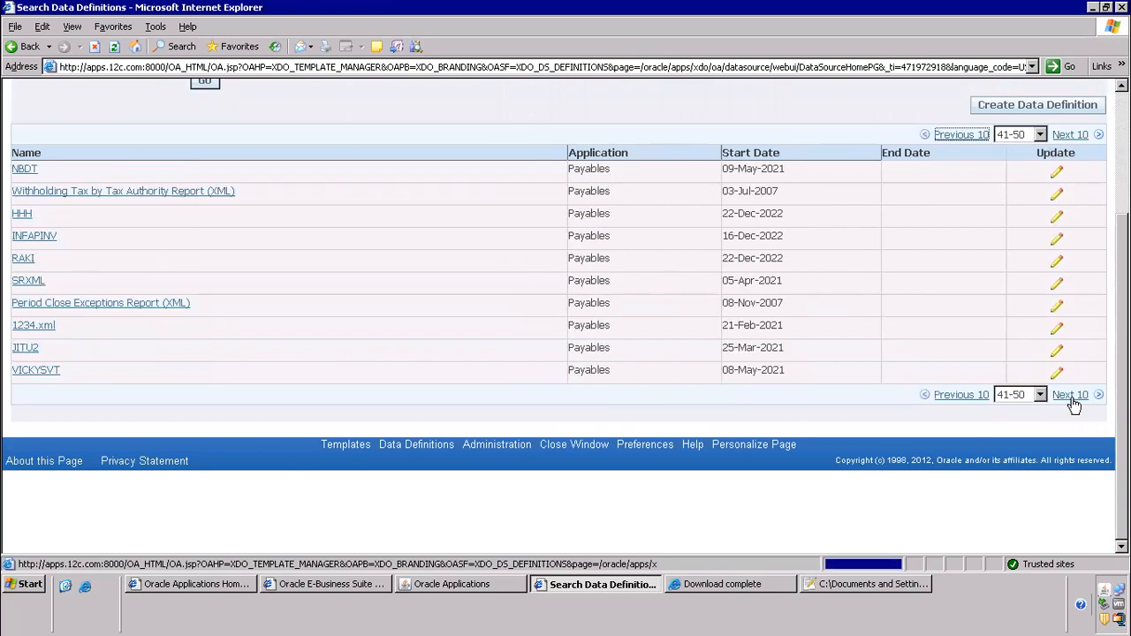
pyautogui.click(1072, 396)
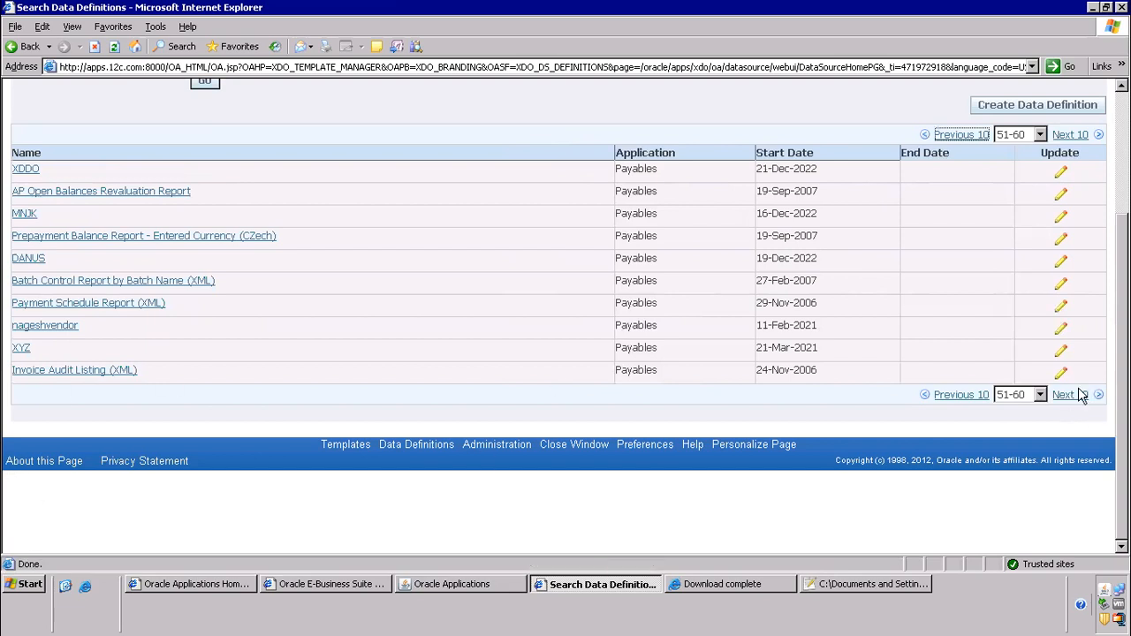
pyautogui.click(1074, 399)
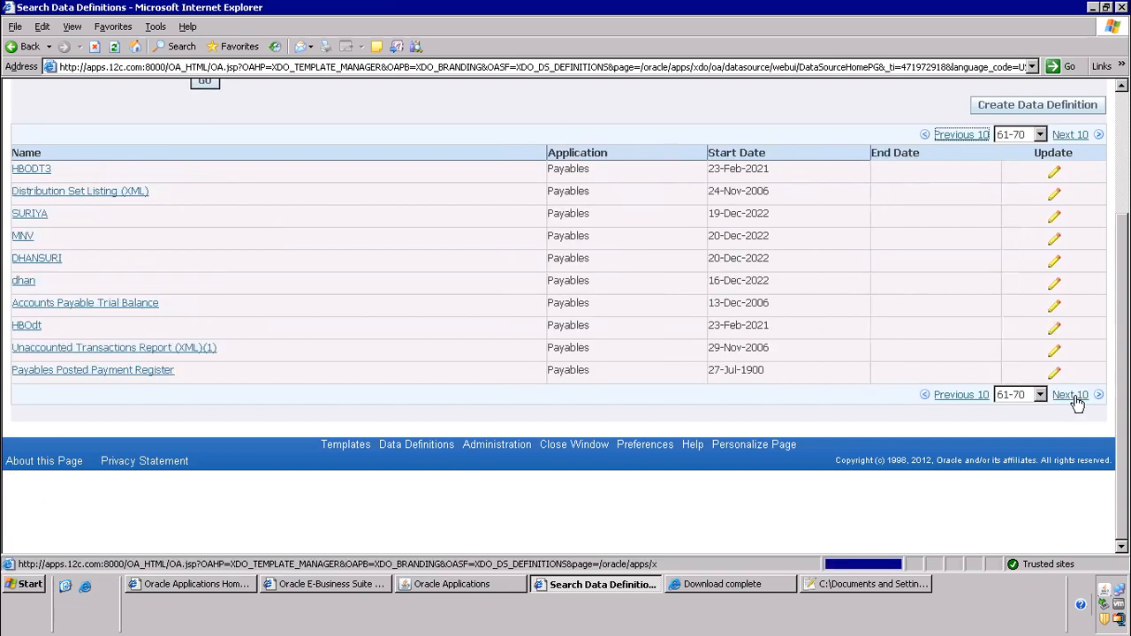
pyautogui.click(78, 308)
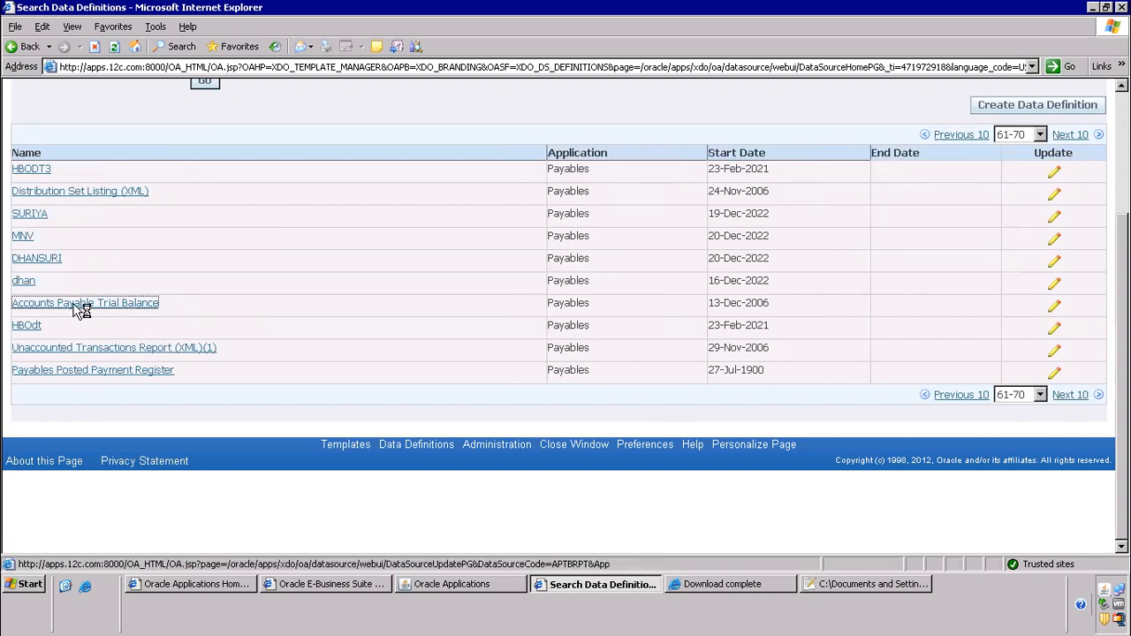
# Step: Download the data template XLAAPRPT.xml and save it to the desktop
pyautogui.scroll(-5, 437, 396)
pyautogui.click(367, 327)
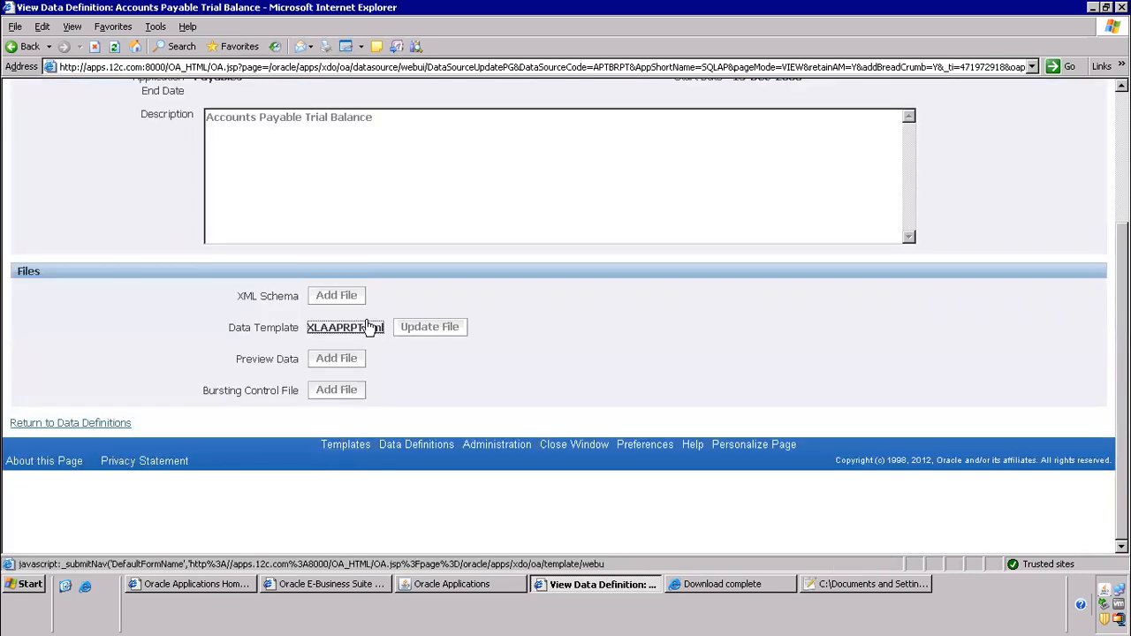
pyautogui.click(610, 305)
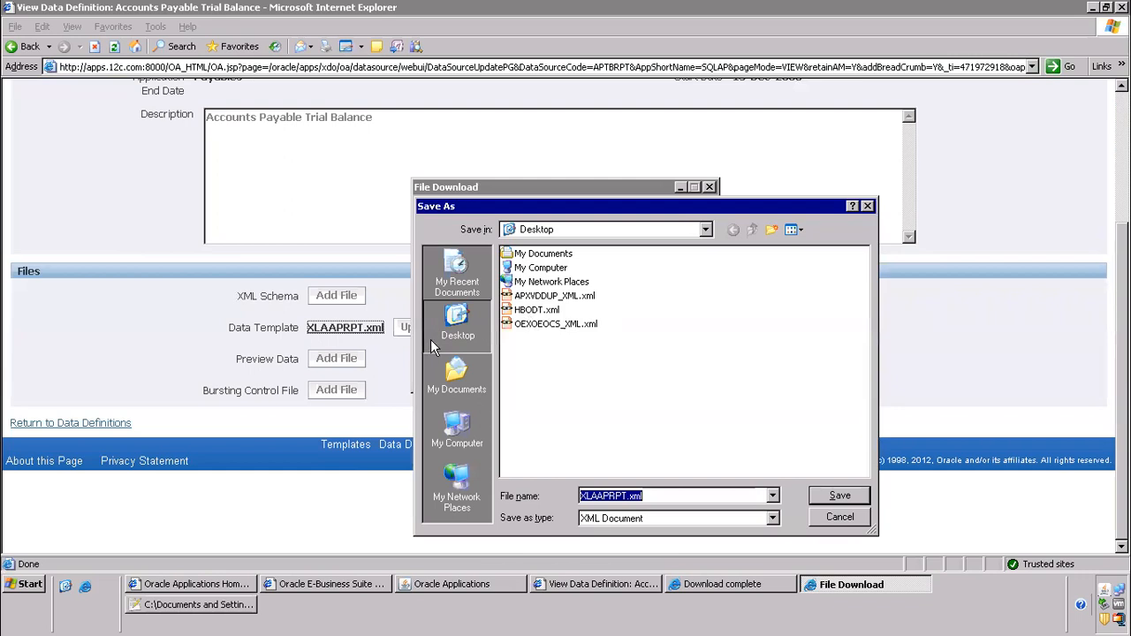
pyautogui.click(839, 496)
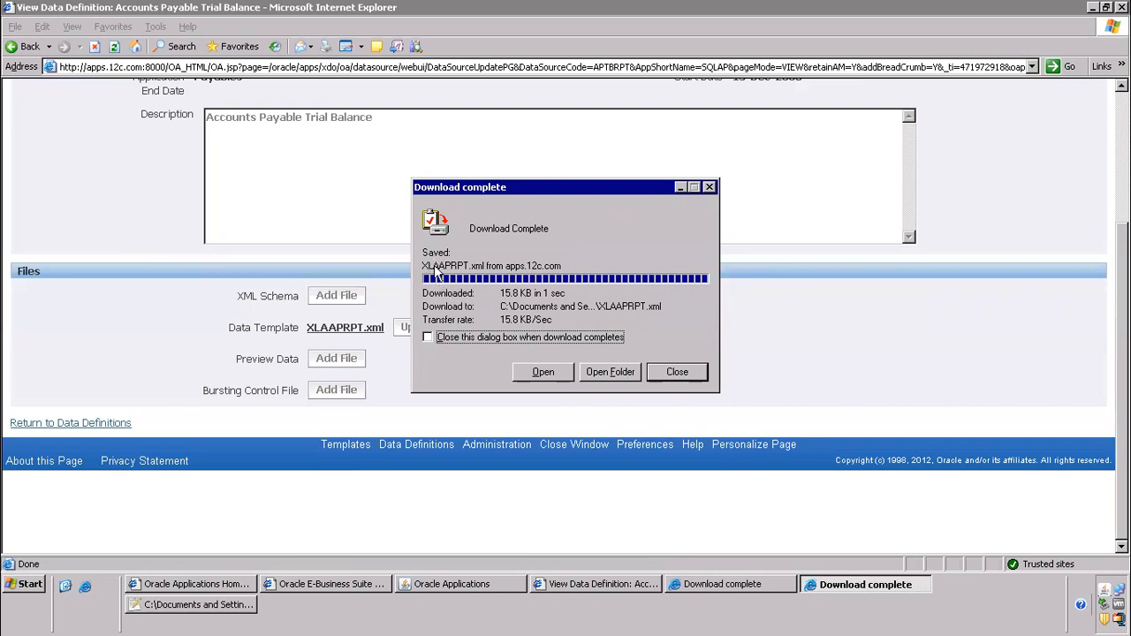
# Step: Switch to Notepad++ and open XLAAPRPT.xml from the desktop
pyautogui.click(216, 605)
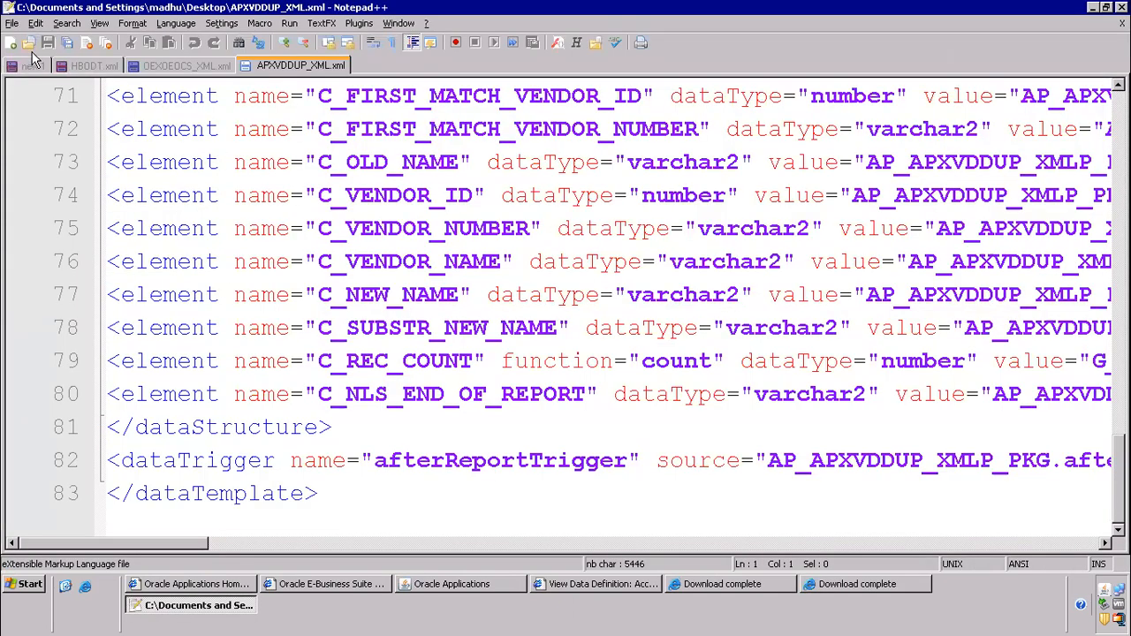
pyautogui.write('xla')
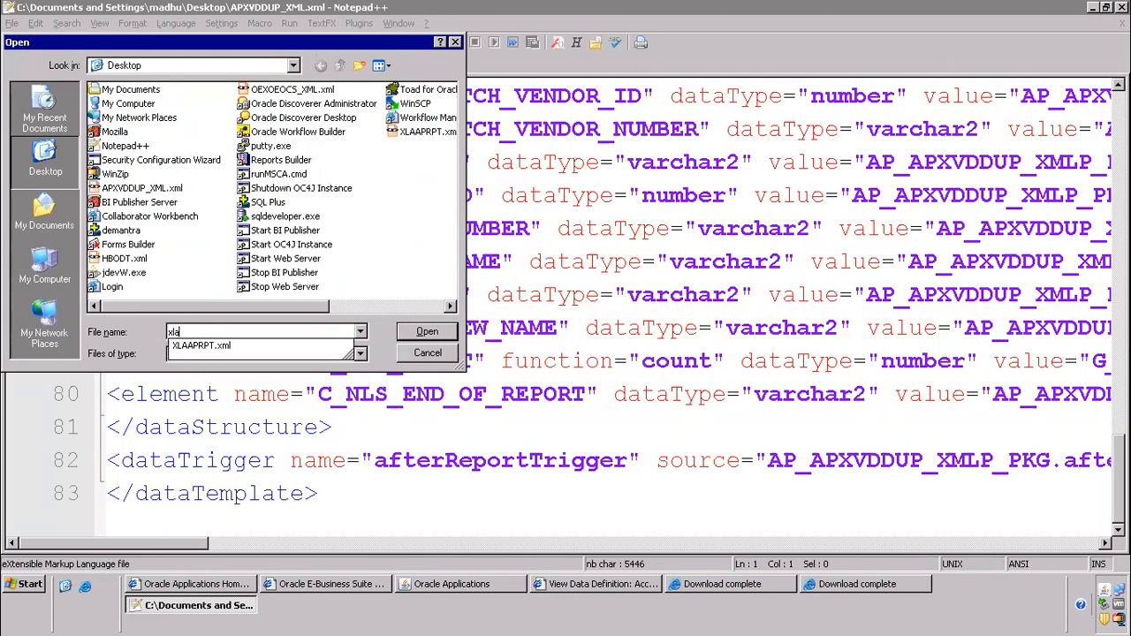
pyautogui.press('Down')
pyautogui.press('Return')
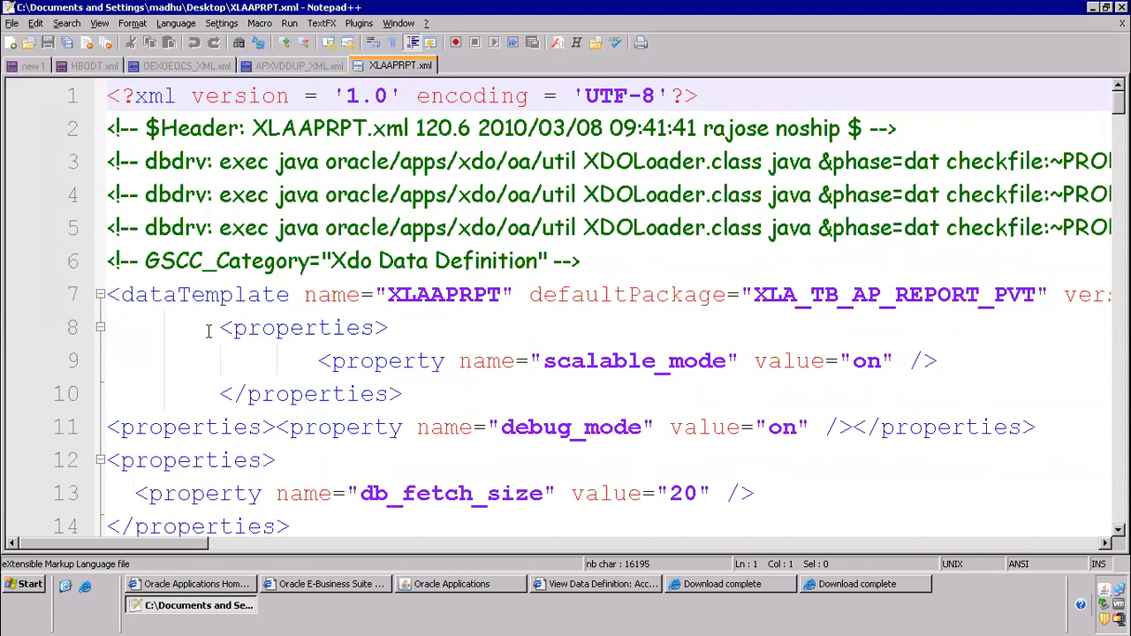
# Step: Examine the properties, the parameters and the first sqlStatement queries of XLAAPRPT.xml, ending at the start of dataQuery
pyautogui.scroll(-4, 400, 389)
pyautogui.scroll(-8, 443, 313)
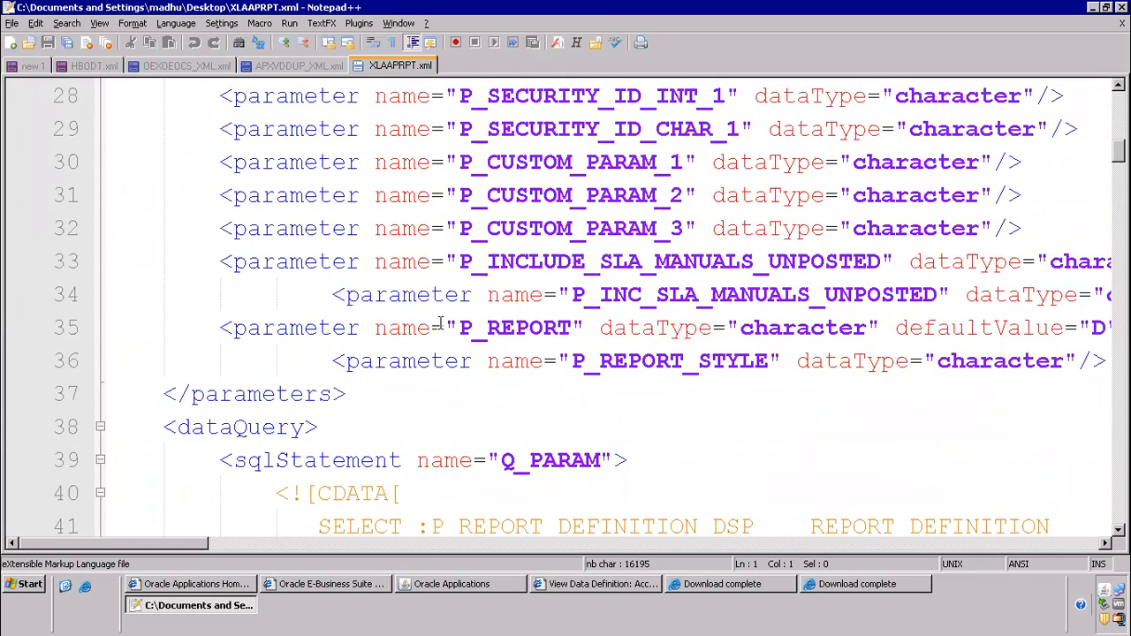
pyautogui.scroll(-6, 440, 324)
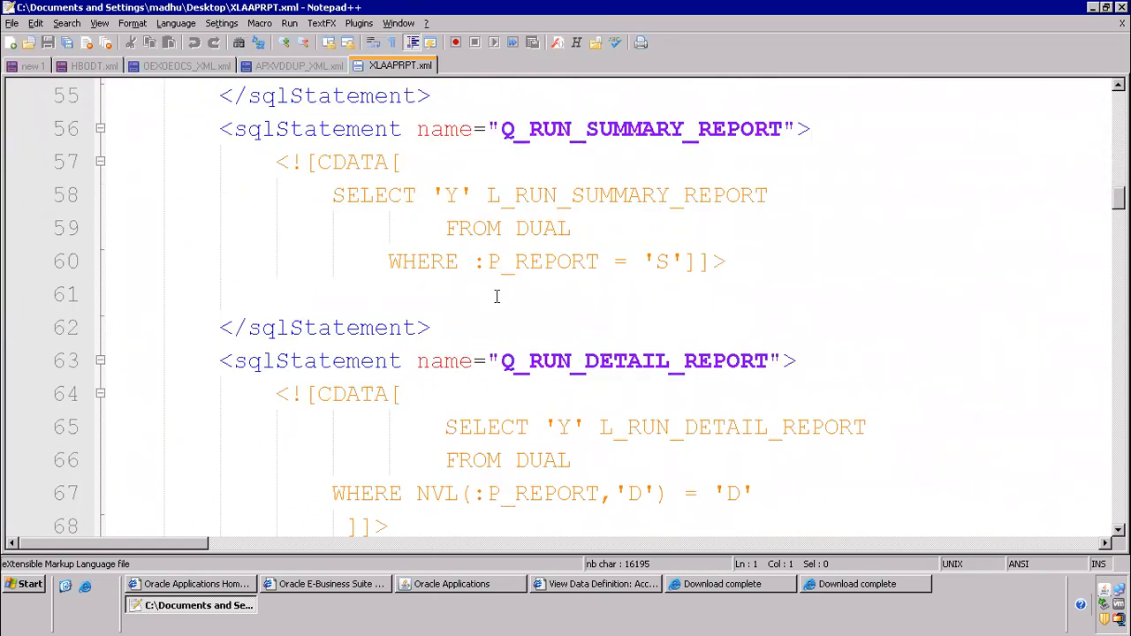
pyautogui.scroll(2, 421, 265)
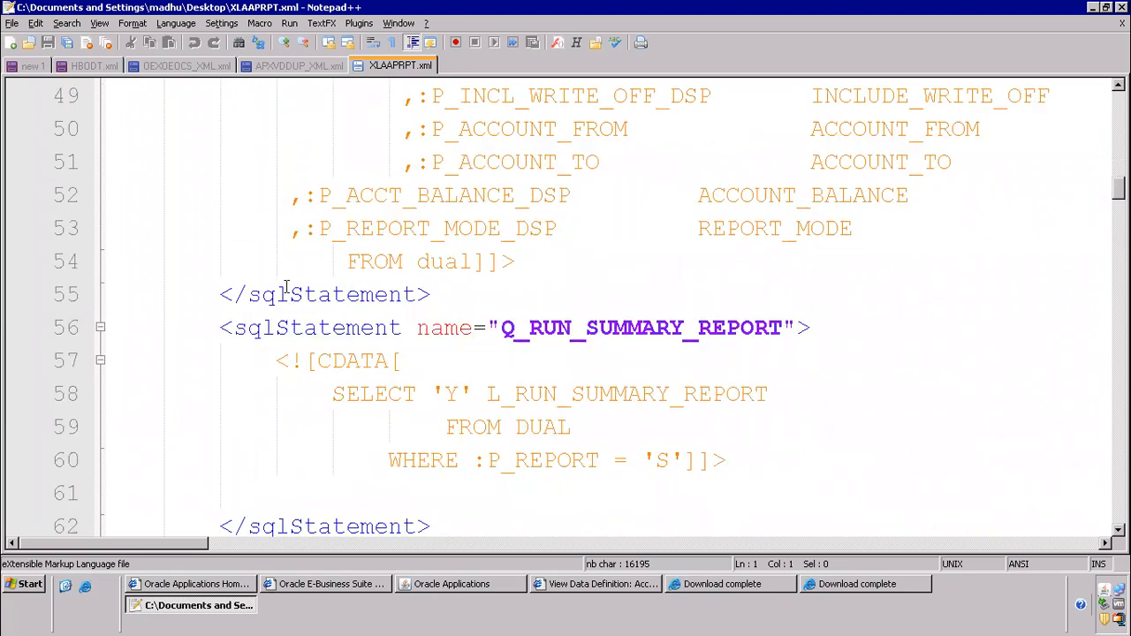
pyautogui.scroll(7, 287, 287)
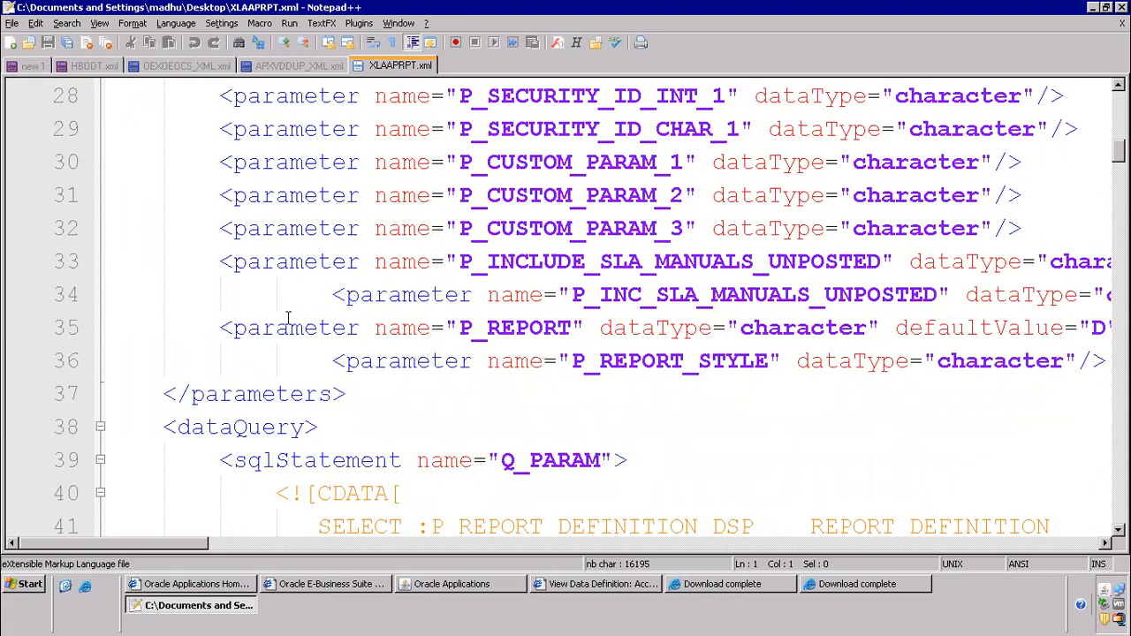
pyautogui.scroll(2, 287, 318)
pyautogui.scroll(-4, 287, 318)
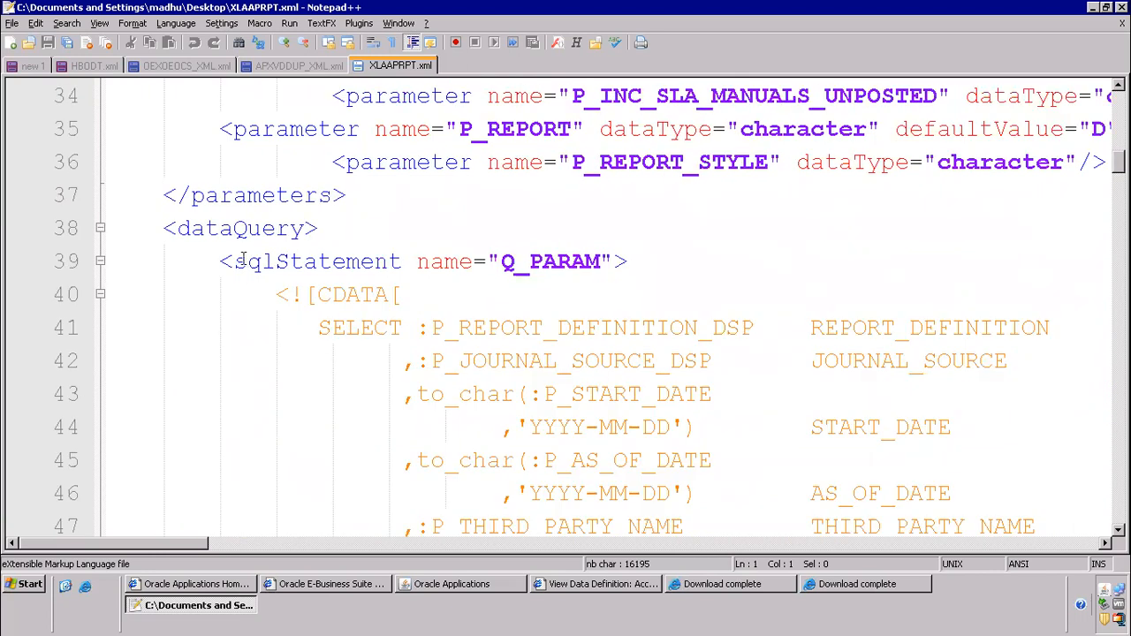
# Step: Collapse every sqlStatement block inside dataQuery, from Q_PARAM to Q_SUMMARY_SELECT, and highlight the collapsed list through the closing dataQuery tag
pyautogui.doubleClick(195, 228)
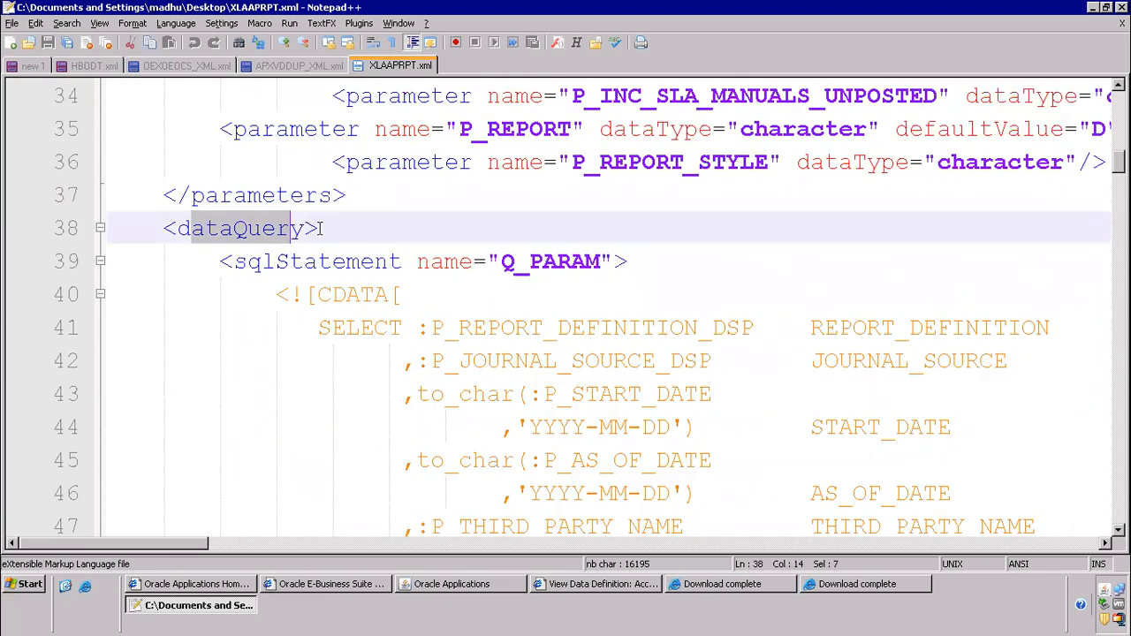
pyautogui.click(99, 260)
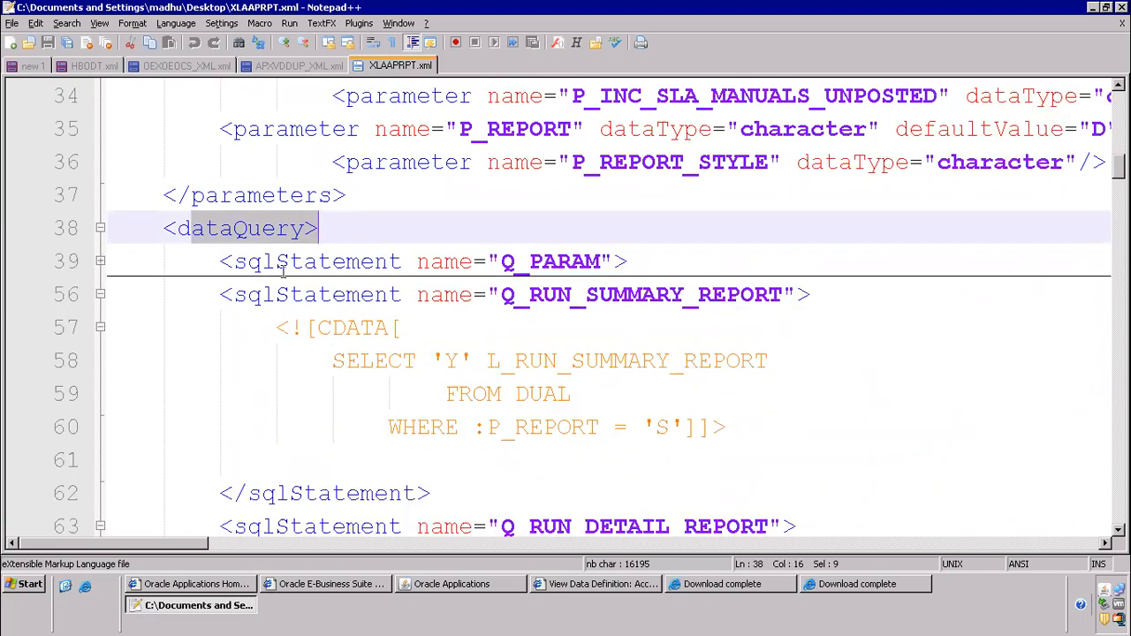
pyautogui.click(99, 295)
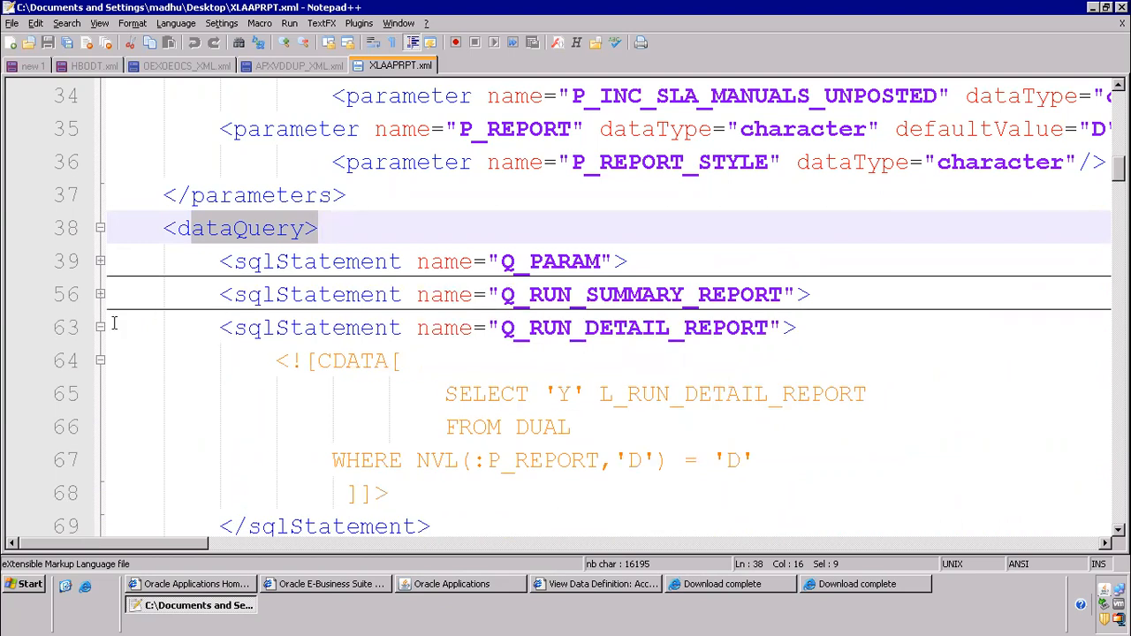
pyautogui.click(100, 327)
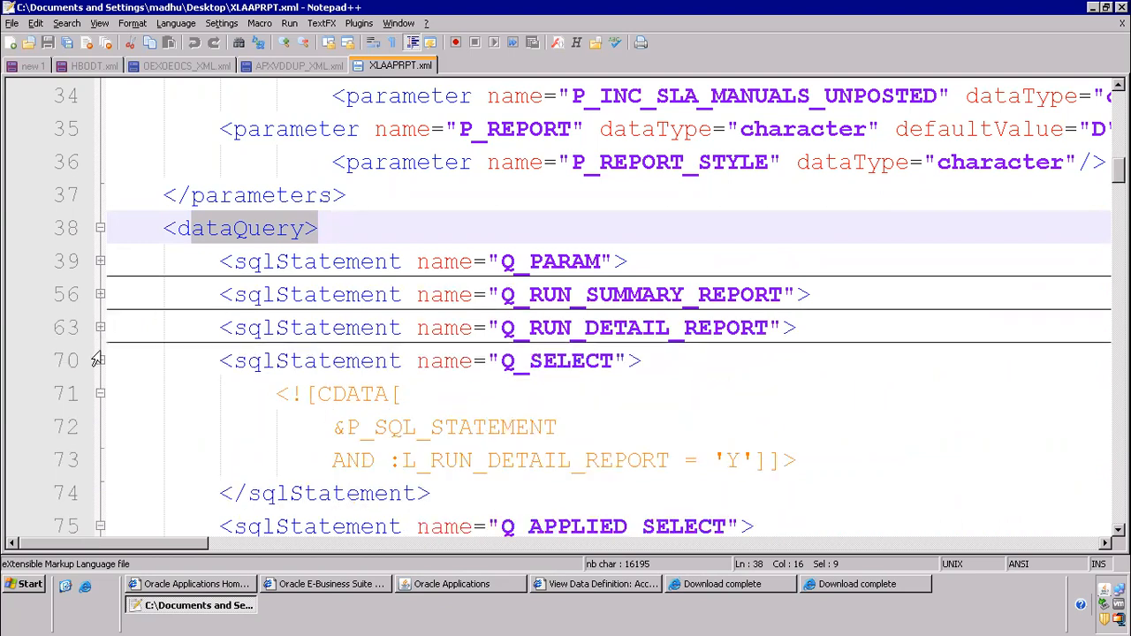
pyautogui.click(100, 361)
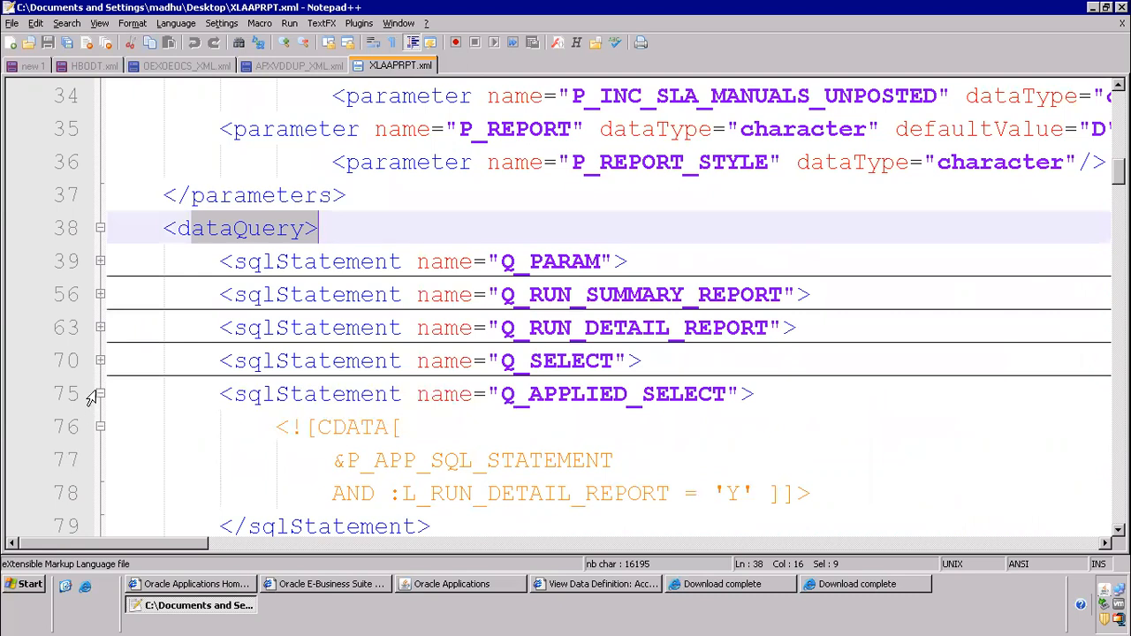
pyautogui.click(100, 394)
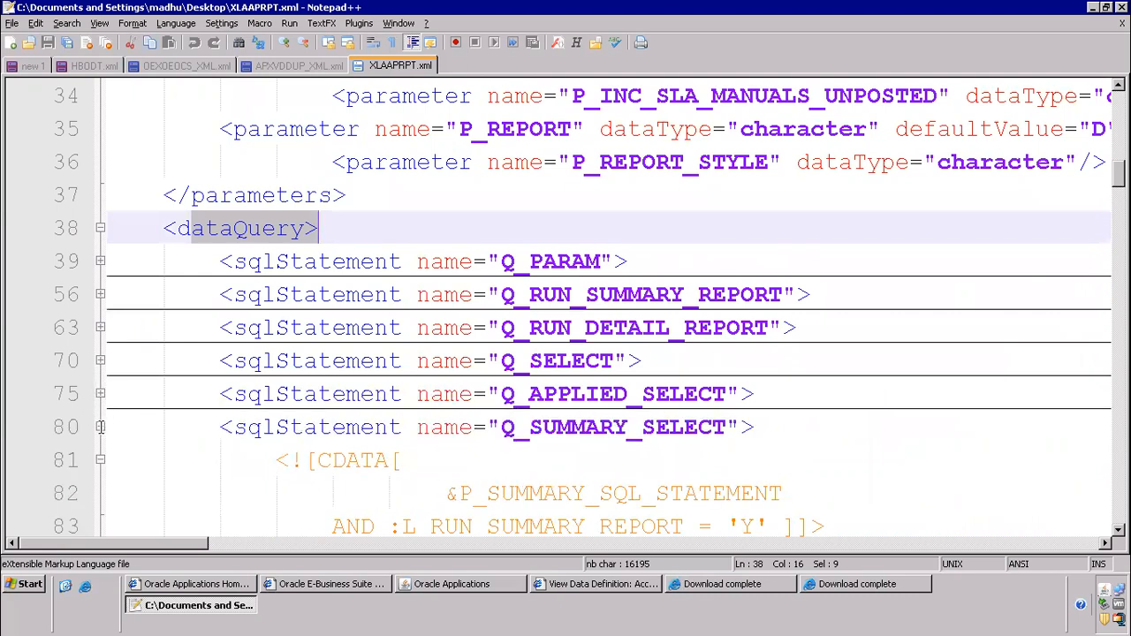
pyautogui.click(99, 427)
pyautogui.click(459, 261)
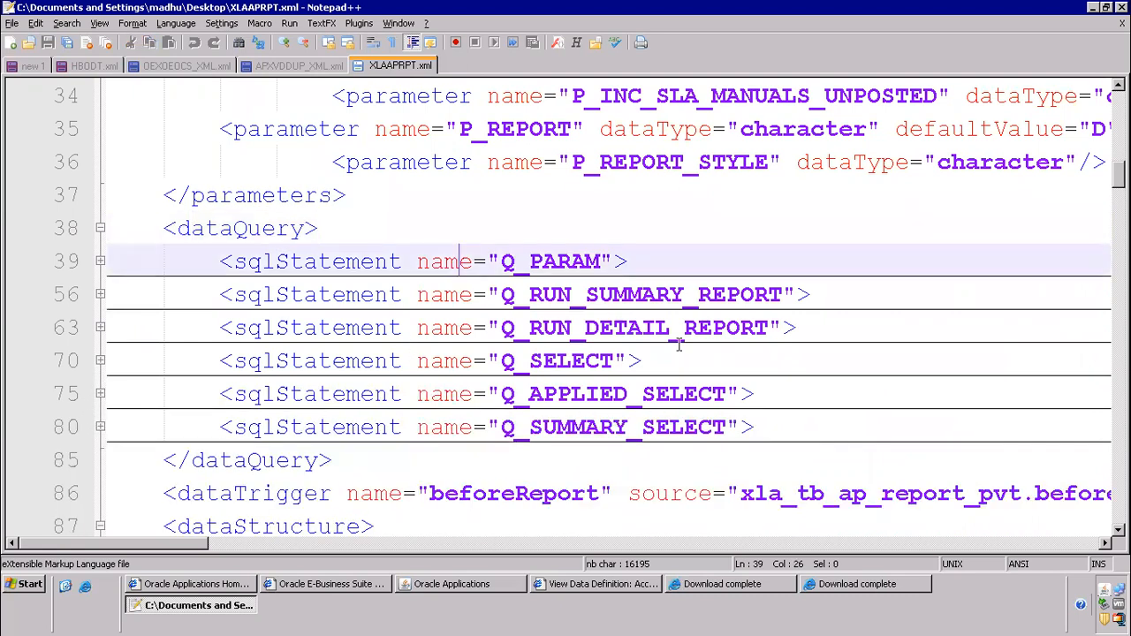
pyautogui.keyDown('shift'); pyautogui.click(908, 470); pyautogui.keyUp('shift')
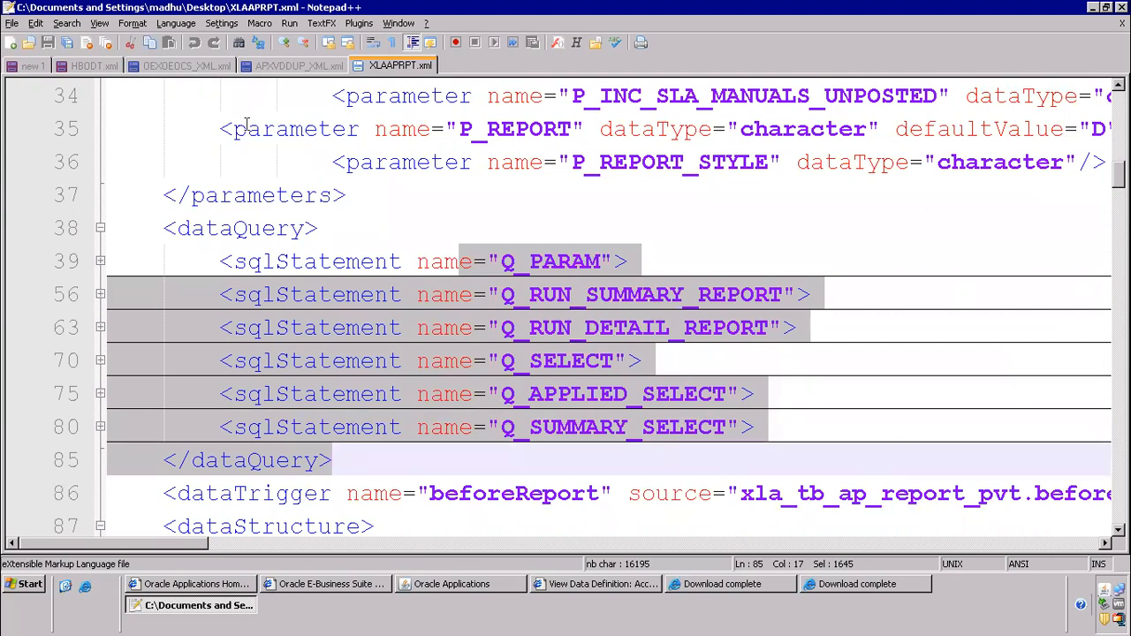
# Step: Go back to HBODT.xml, highlight the Q_sup sqlStatement opening tag and expand its block
pyautogui.click(93, 69)
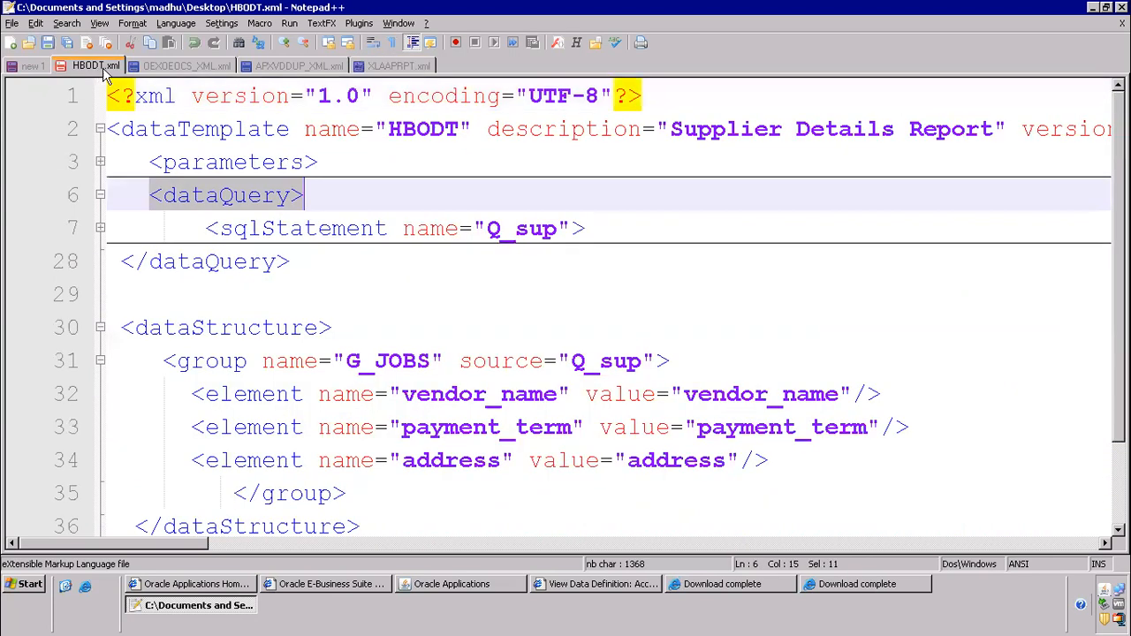
pyautogui.click(261, 228)
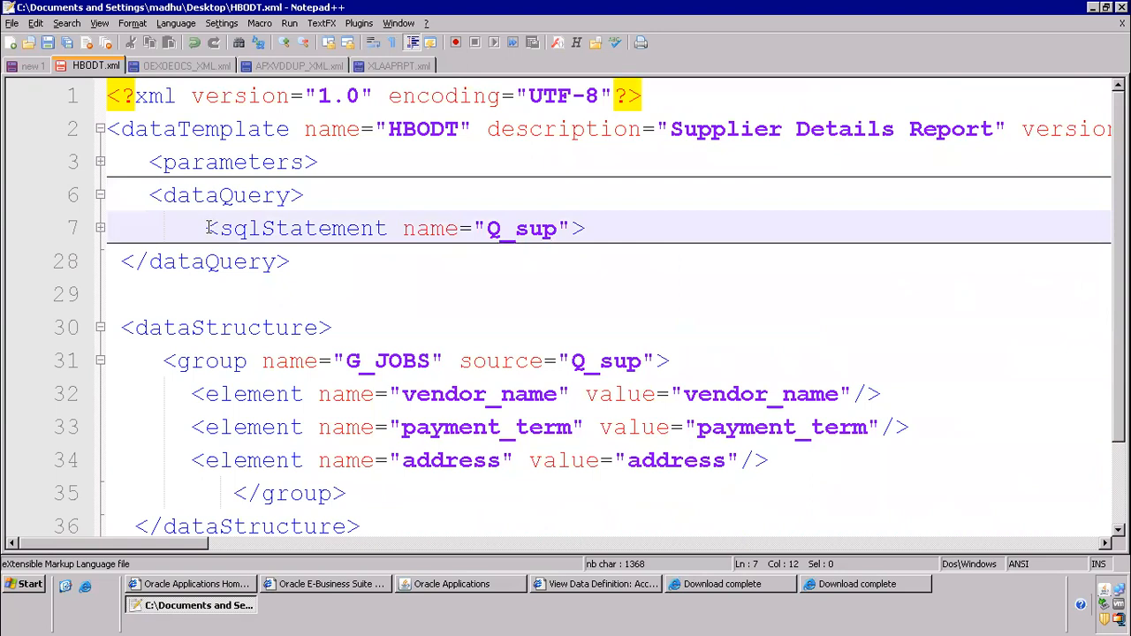
pyautogui.moveTo(206, 228); pyautogui.dragTo(573, 232)
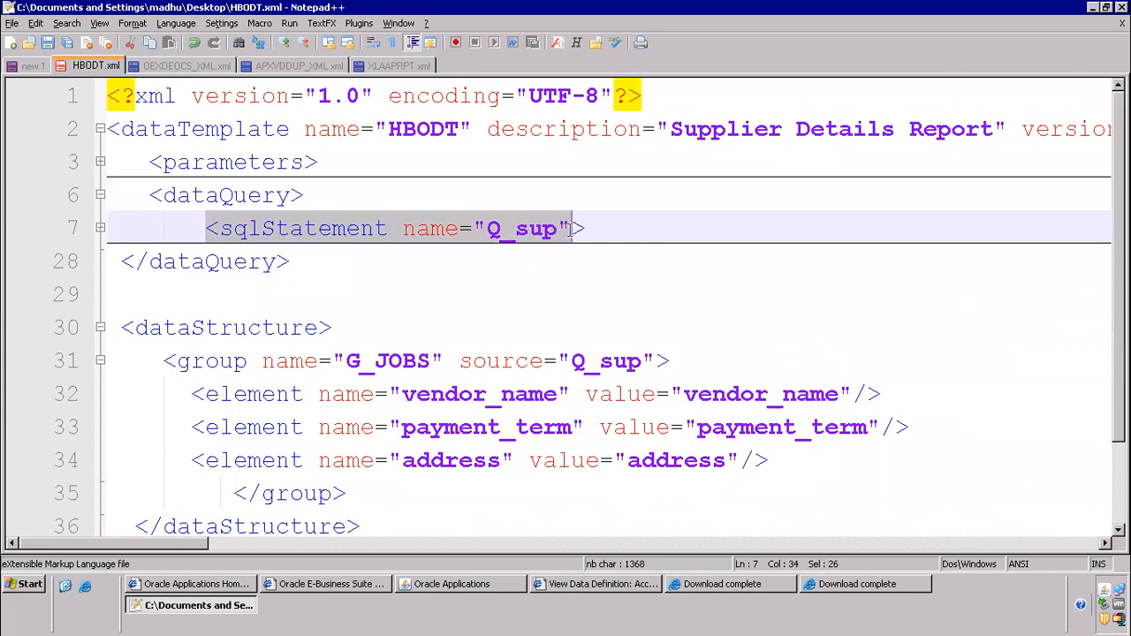
pyautogui.click(100, 229)
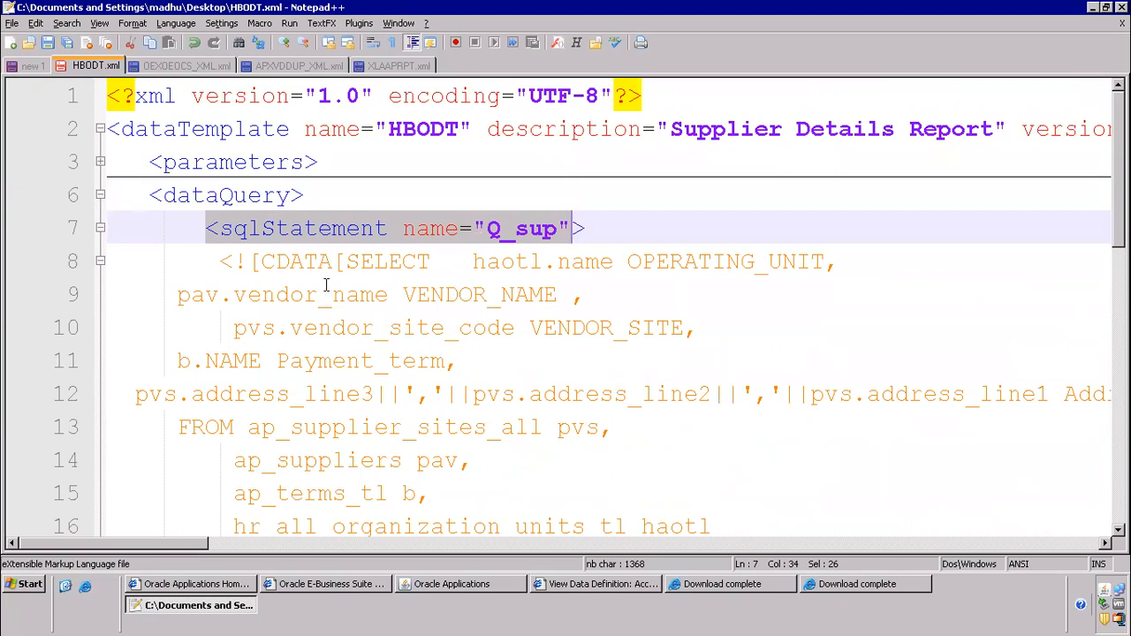
# Step: Examine the CDATA opening syntax before the SELECT in Q_sup, highlighting the CDATA keyword, exclamation mark, angle bracket and square bracket individually
pyautogui.moveTo(262, 262); pyautogui.dragTo(331, 267)
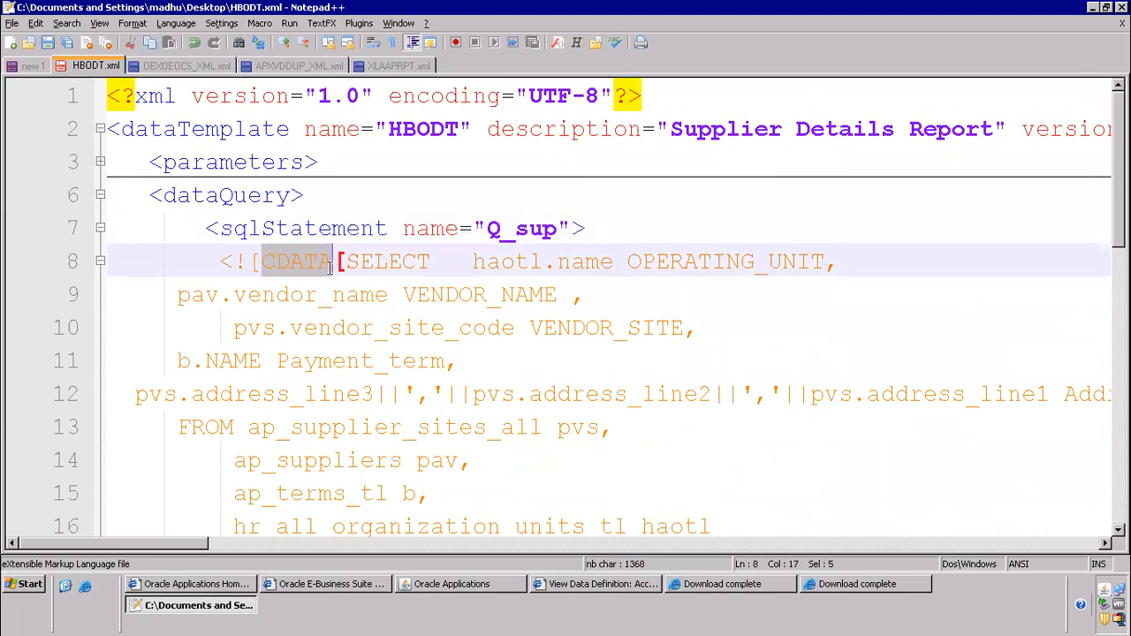
pyautogui.click(388, 294)
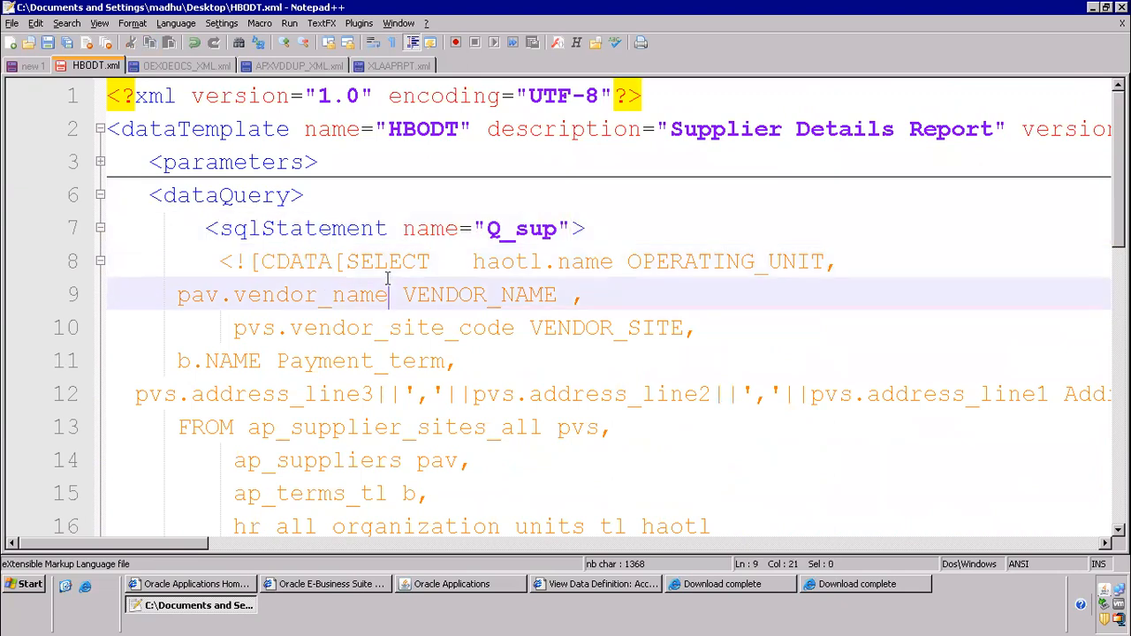
pyautogui.moveTo(238, 262); pyautogui.dragTo(253, 262)
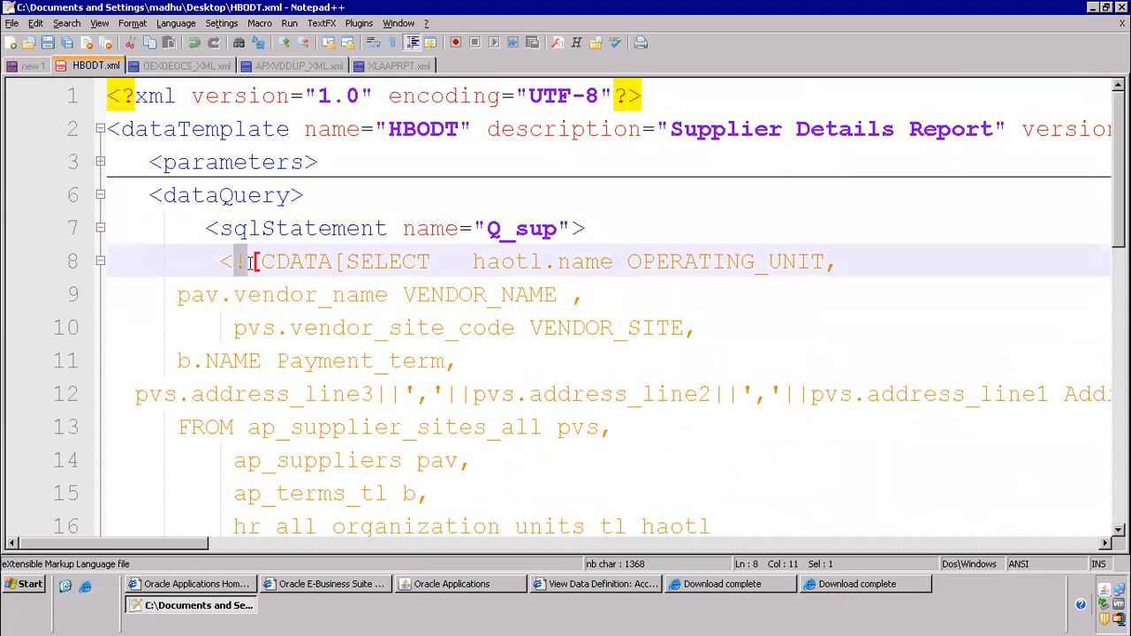
pyautogui.click(273, 265)
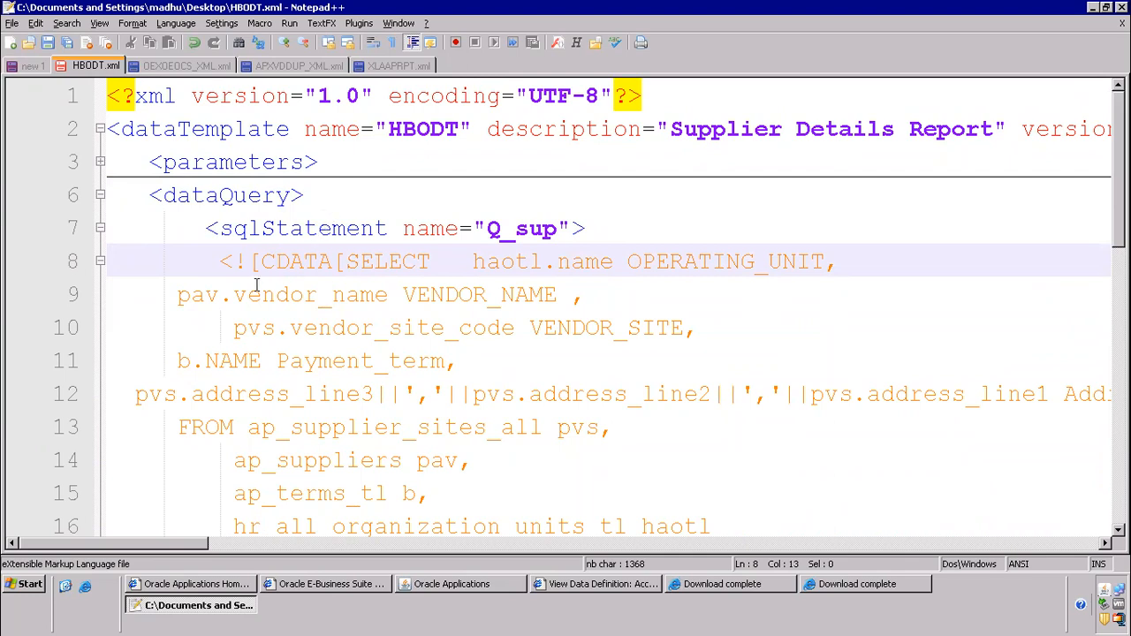
pyautogui.click(232, 261)
pyautogui.hotkey('shift', 'Left')
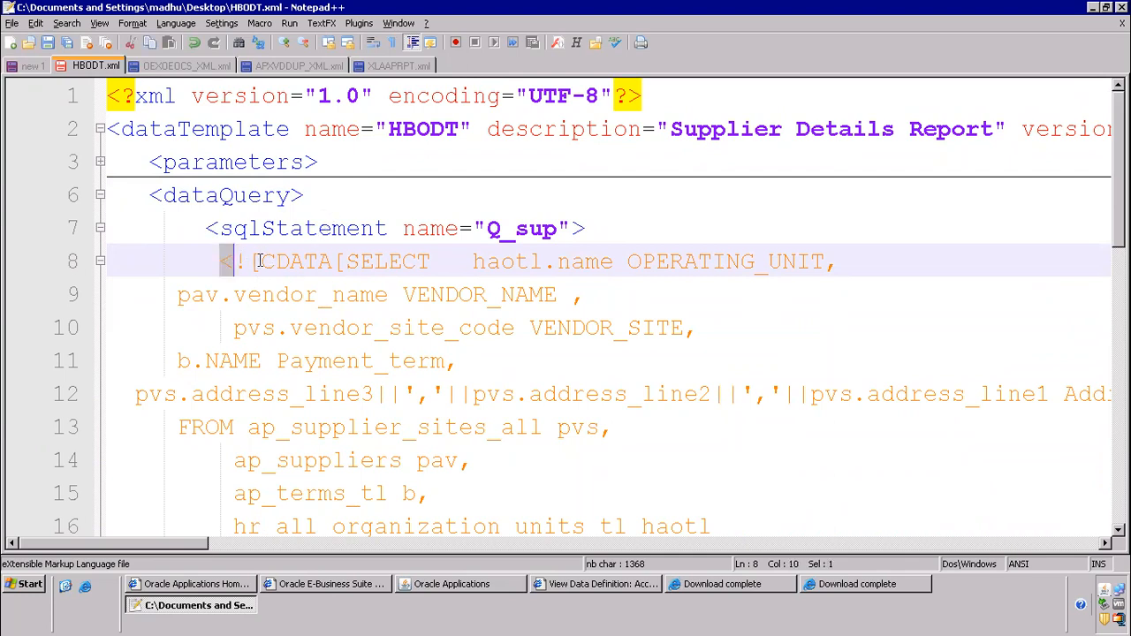
pyautogui.click(255, 263)
pyautogui.hotkey('shift', 'Left')
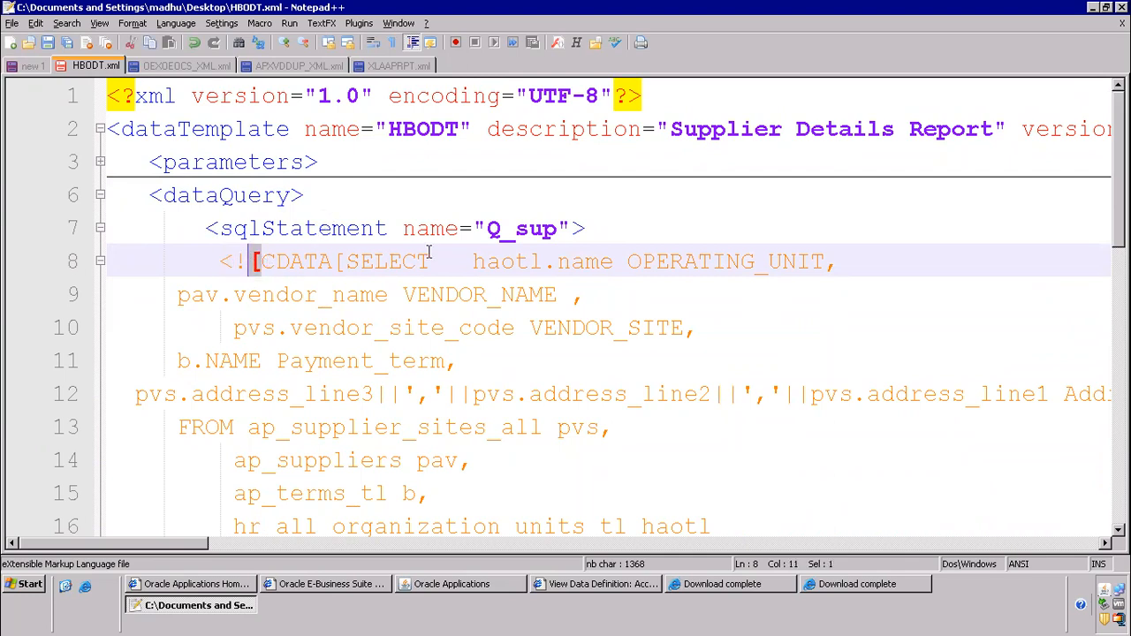
pyautogui.click(438, 221)
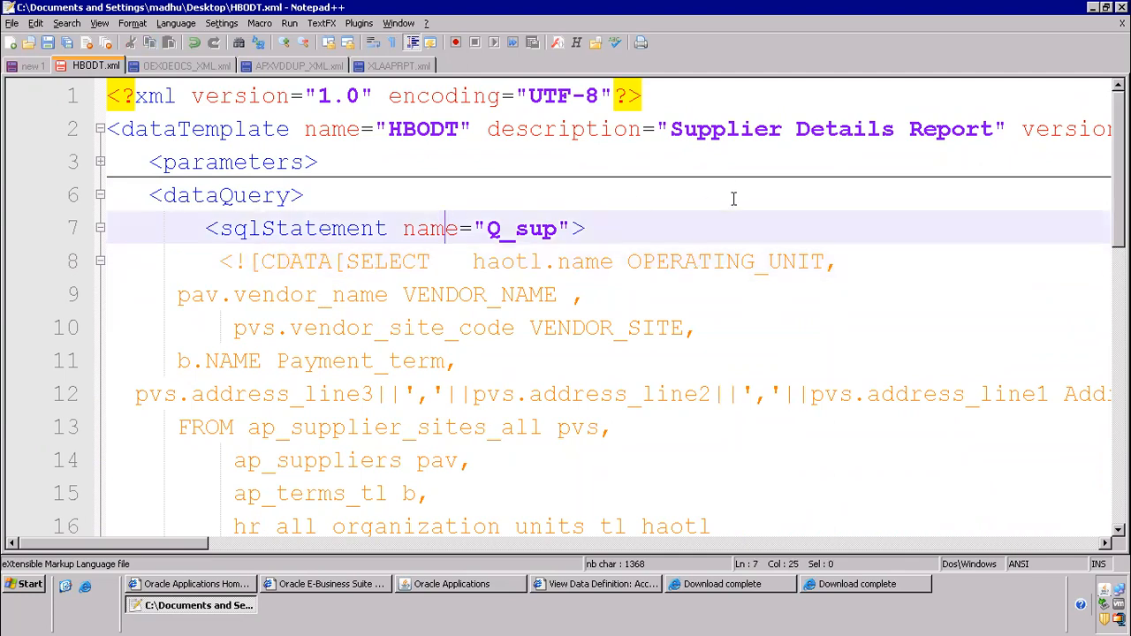
pyautogui.scroll(-3, 733, 199)
pyautogui.scroll(3, 409, 214)
# Step: Switch to Internet Explorer and review the Accounts Payable Trial Balance data definition from its general details to its attached files
pyautogui.click(558, 590)
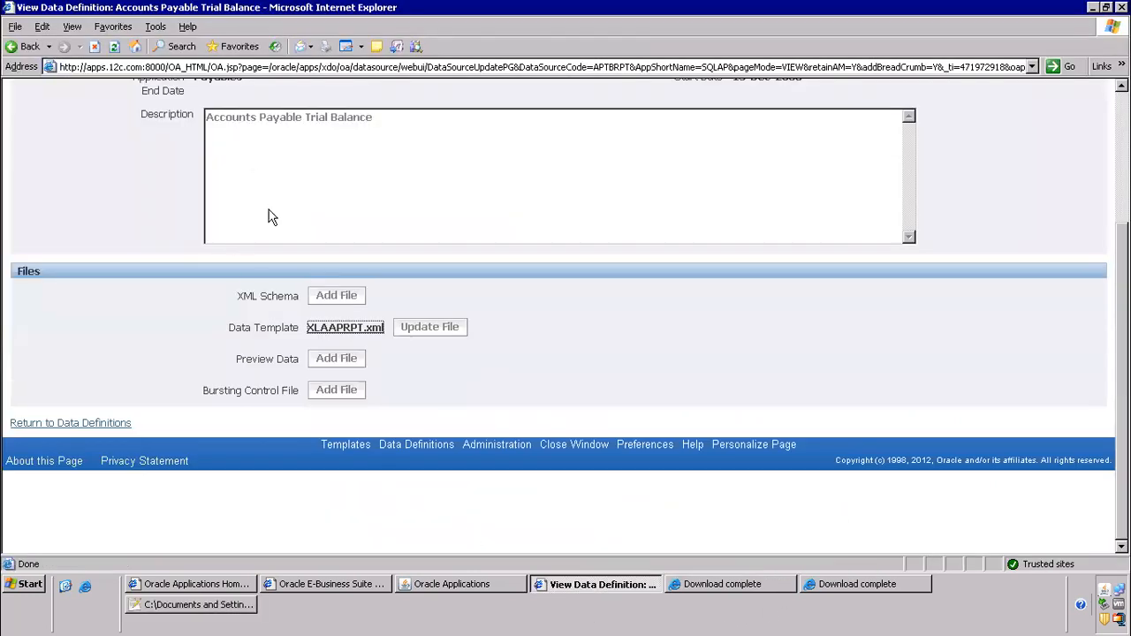
pyautogui.scroll(4, 272, 218)
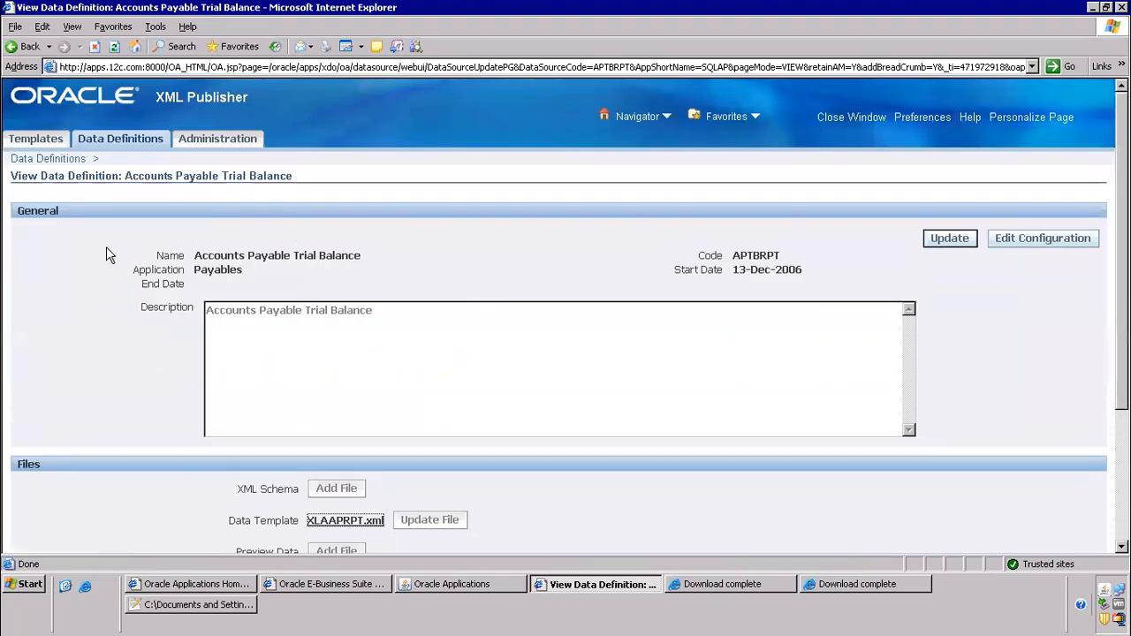
pyautogui.scroll(-5, 106, 246)
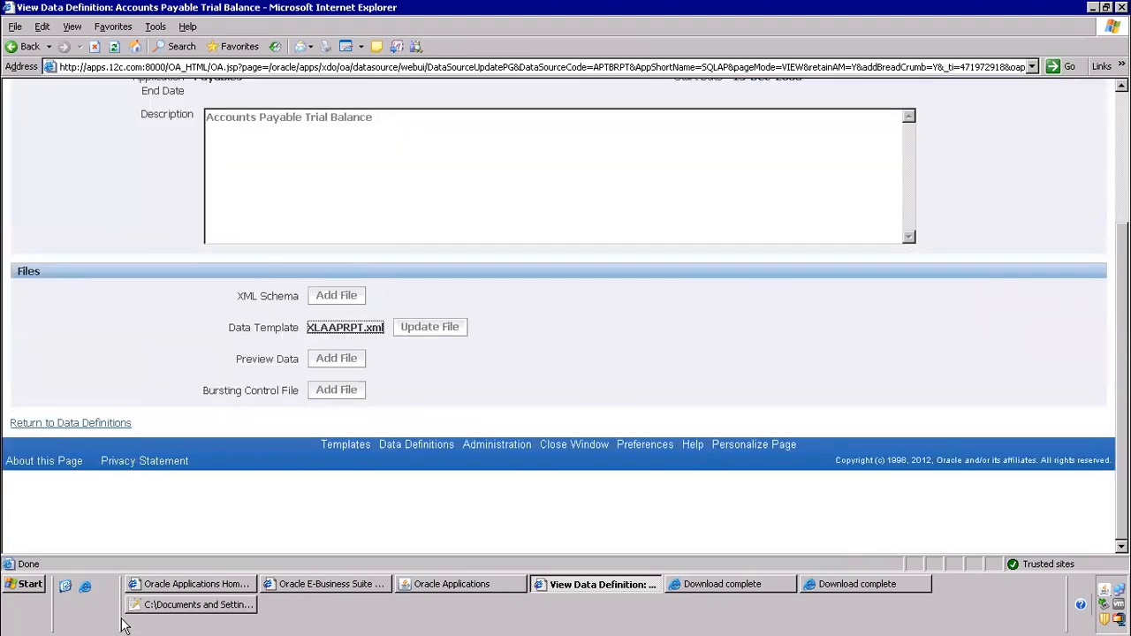
# Step: Switch back to Notepad++ and view the header comments and dataTemplate tag at the start of XLAAPRPT.xml
pyautogui.click(188, 606)
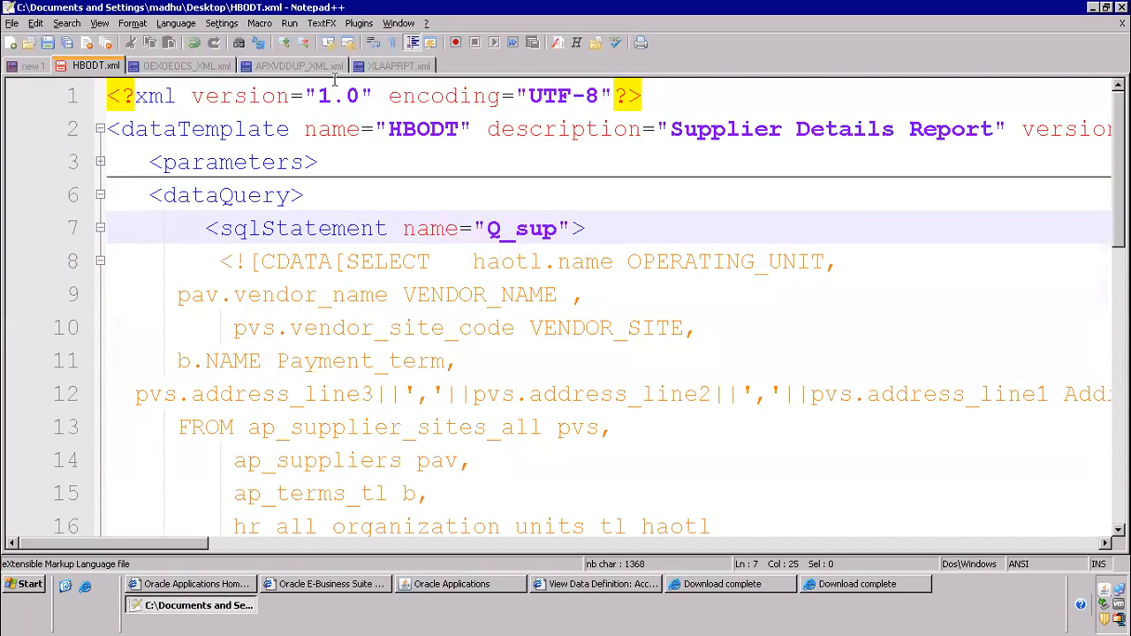
pyautogui.click(398, 65)
pyautogui.scroll(11, 308, 221)
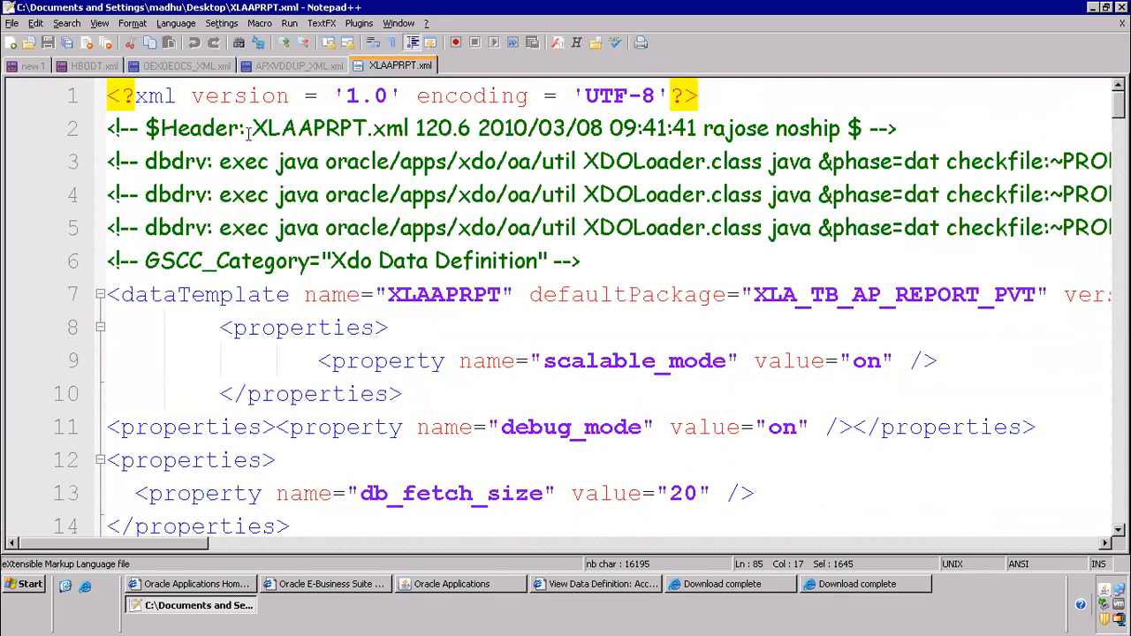
# Step: In HBODT.xml, collapse the dataTemplate block, highlight its opening tag with the name and description attributes, and expand the block again
pyautogui.click(109, 67)
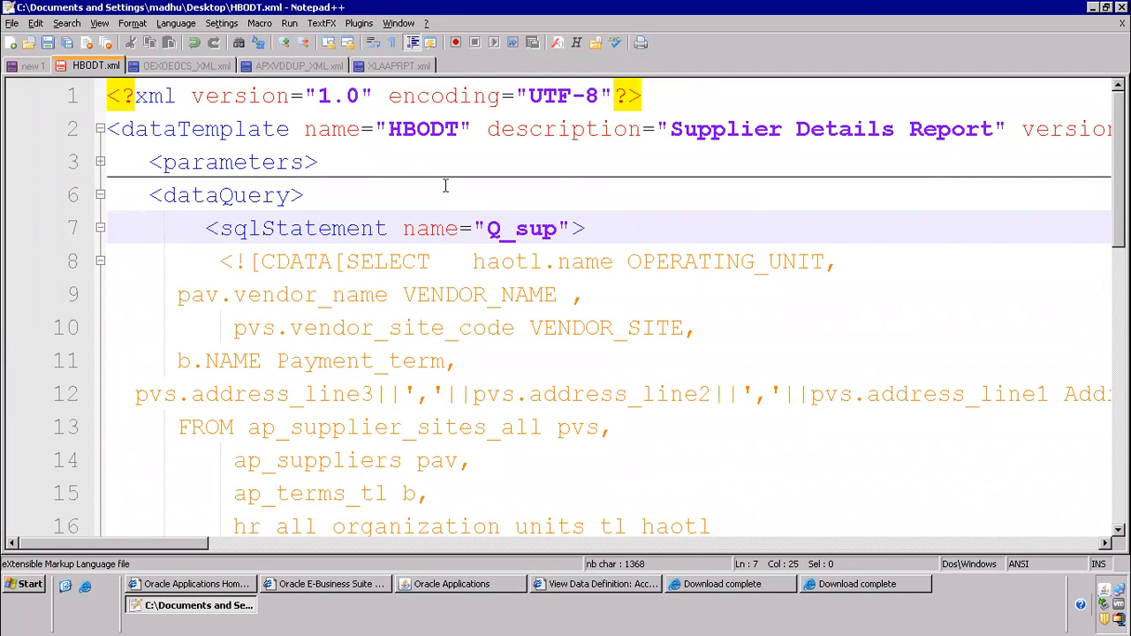
pyautogui.click(100, 129)
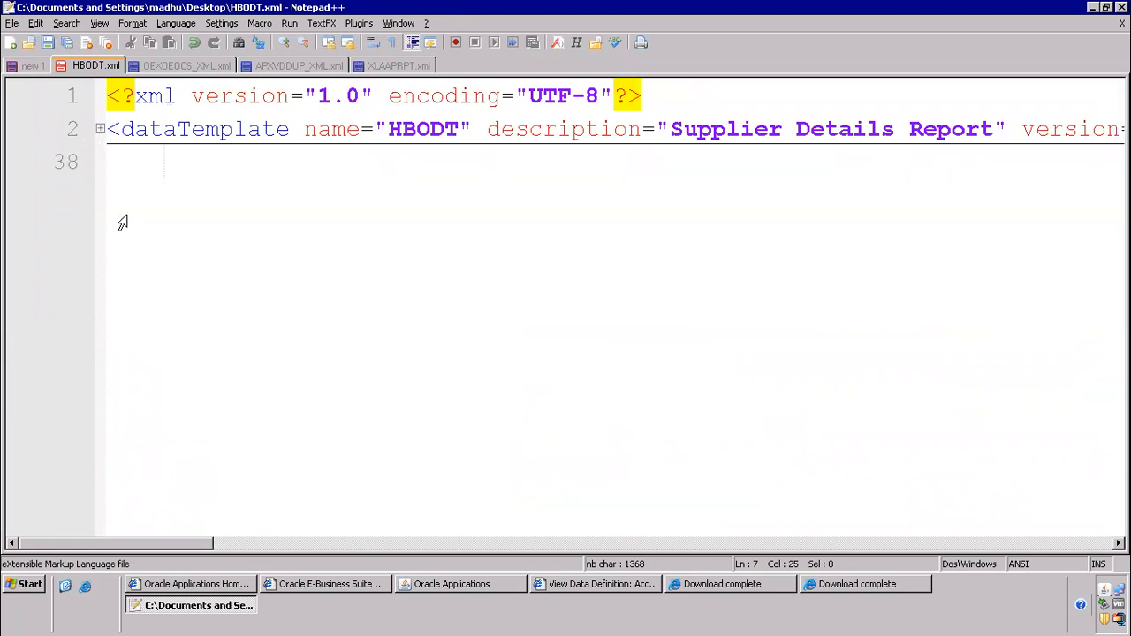
pyautogui.moveTo(121, 131); pyautogui.dragTo(1079, 131)
pyautogui.click(100, 129)
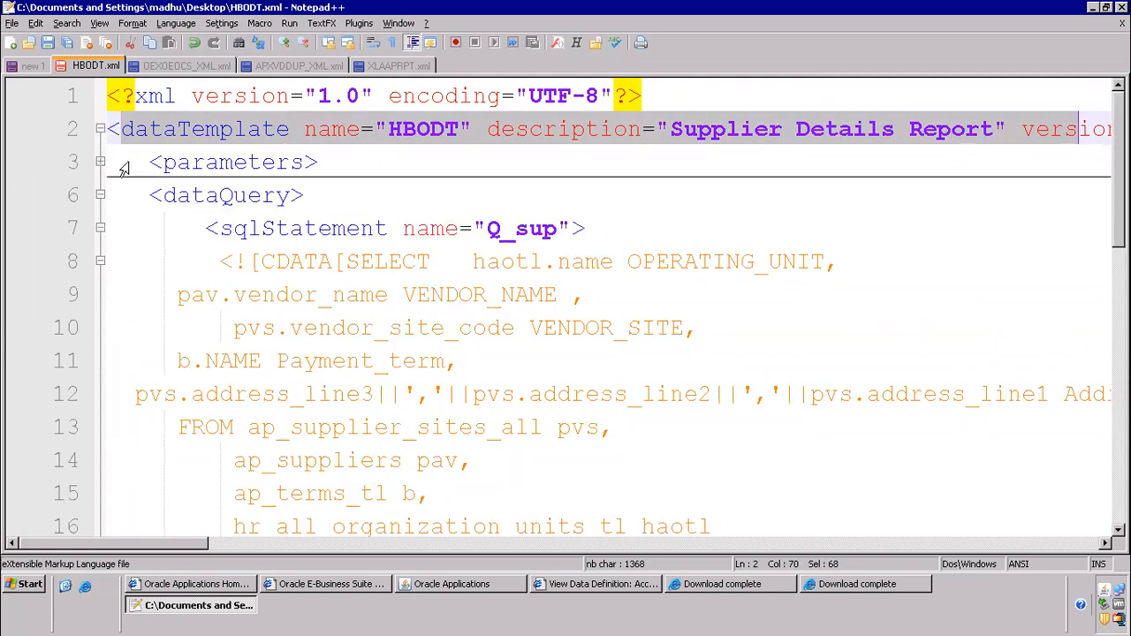
# Step: Expand the parameters block and highlight the colon and the p_vendor_name bind variable in the query's vendor_name condition
pyautogui.moveTo(165, 164); pyautogui.dragTo(304, 165)
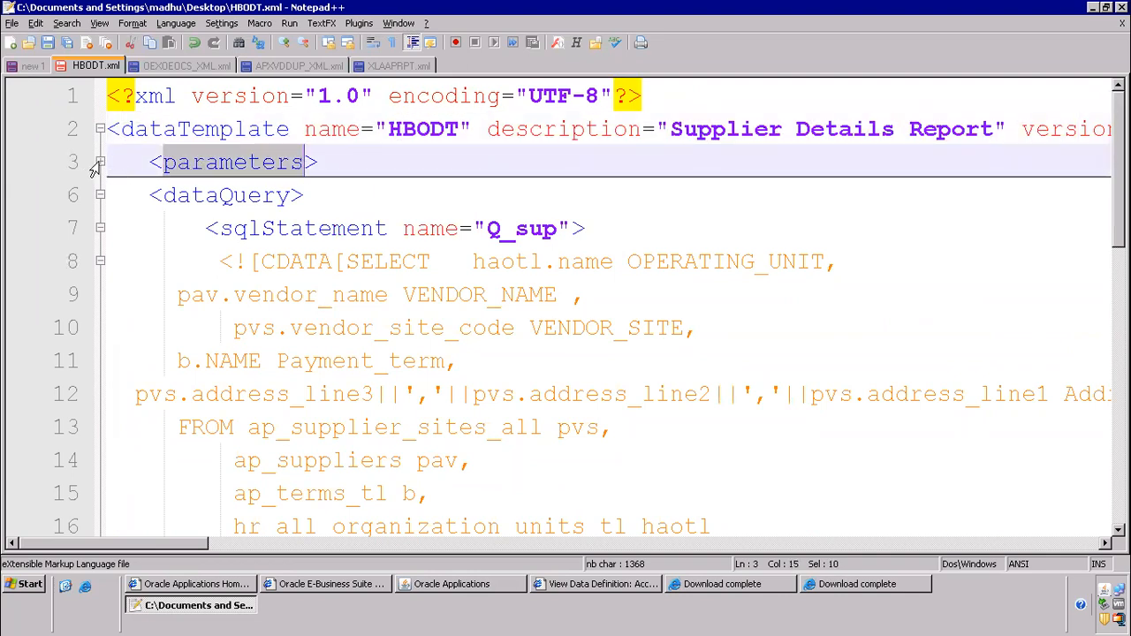
pyautogui.click(99, 164)
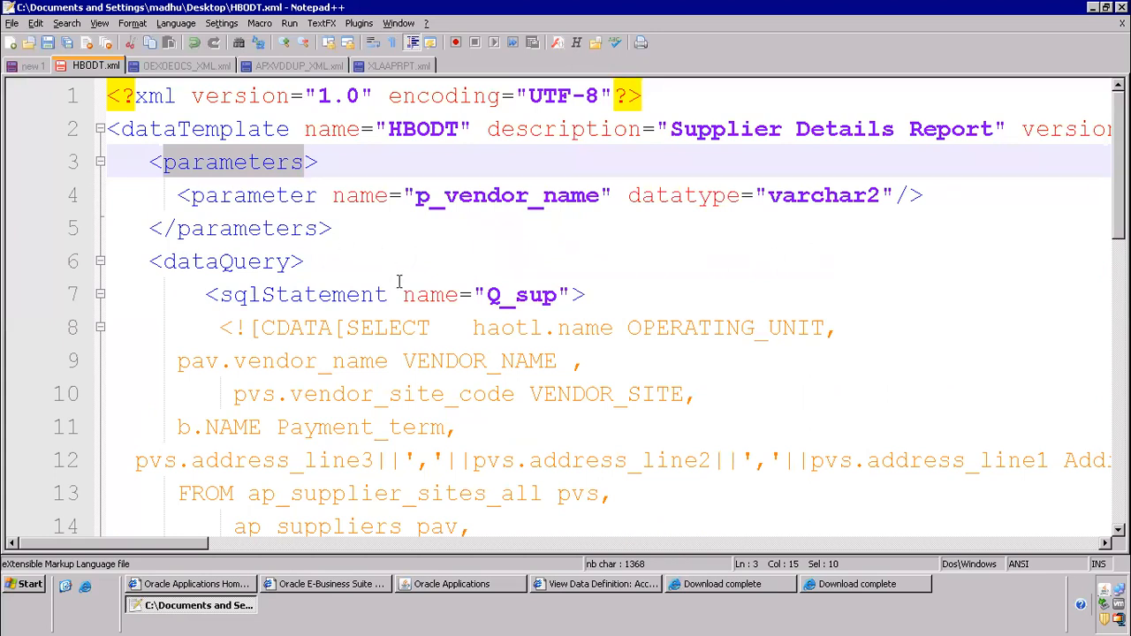
pyautogui.scroll(-6, 398, 281)
pyautogui.scroll(-1, 367, 354)
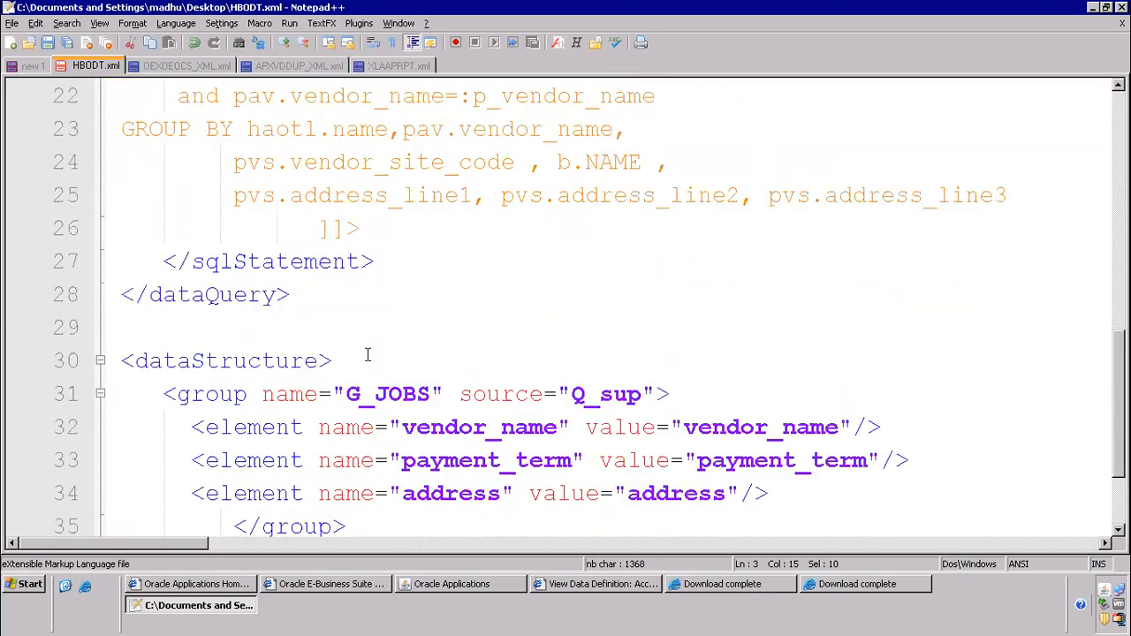
pyautogui.moveTo(462, 98); pyautogui.dragTo(471, 97)
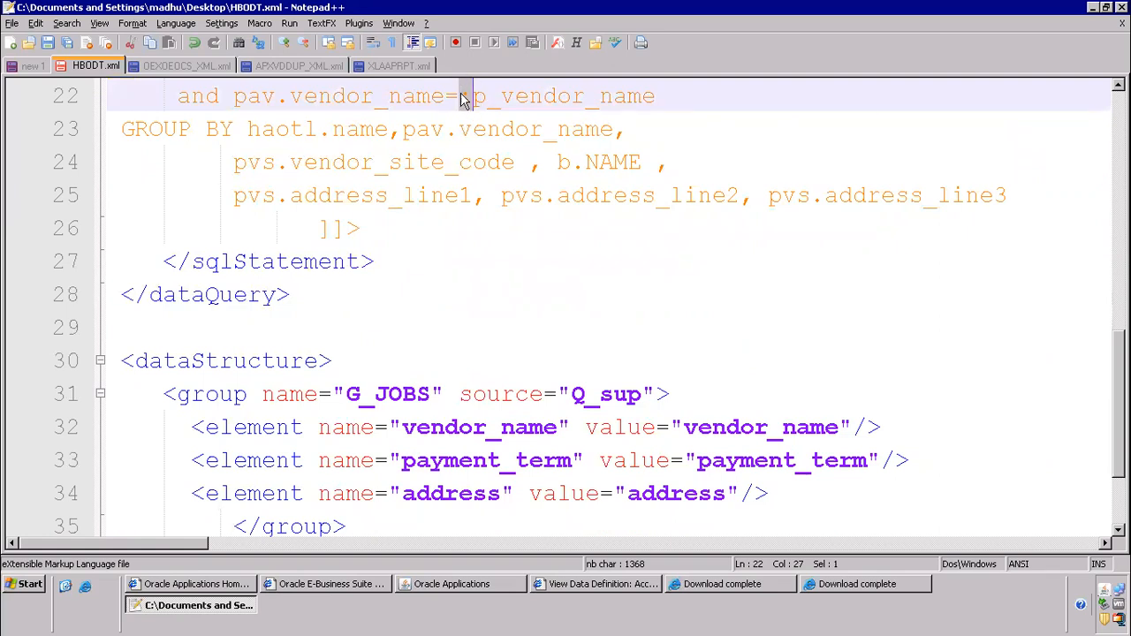
pyautogui.scroll(2, 483, 124)
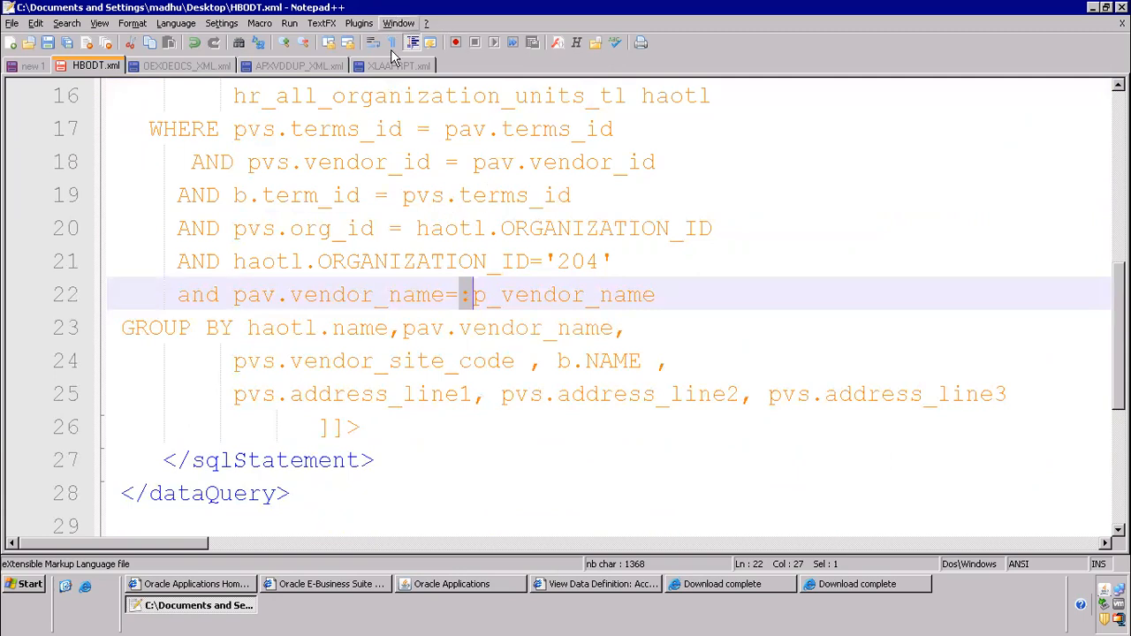
pyautogui.scroll(2, 459, 186)
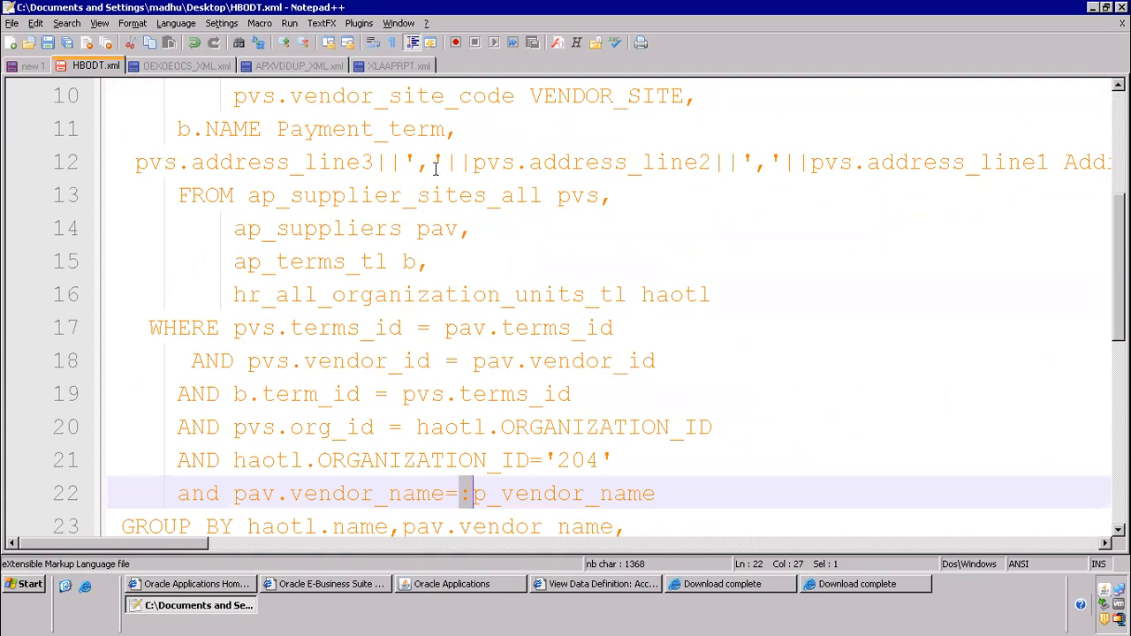
pyautogui.scroll(-2, 434, 167)
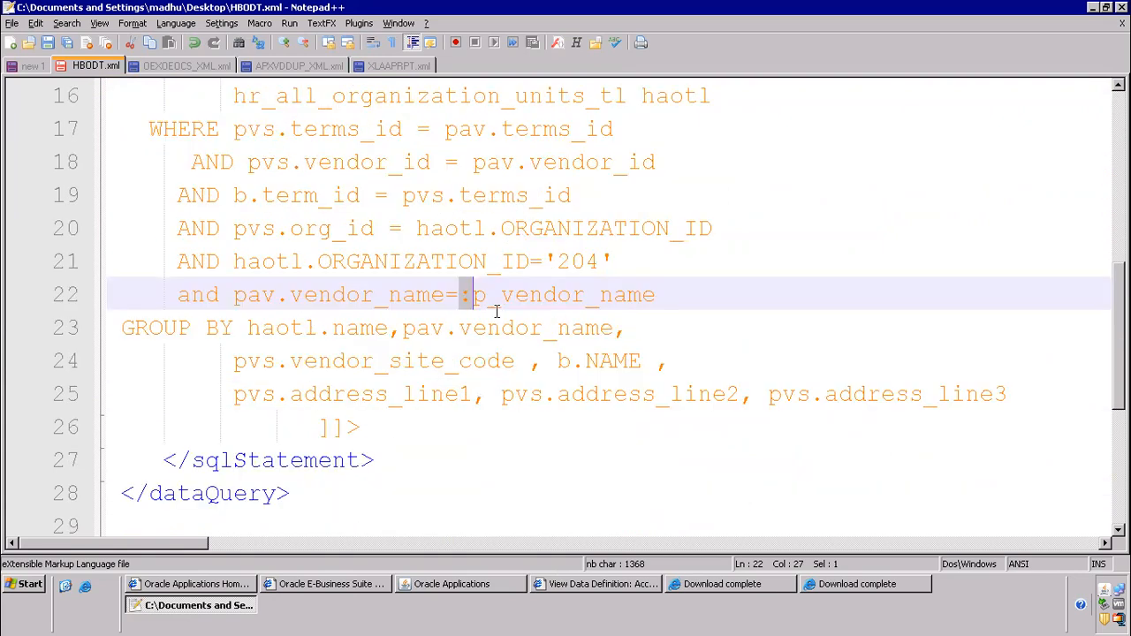
pyautogui.click(473, 294)
pyautogui.moveTo(474, 294); pyautogui.dragTo(654, 296)
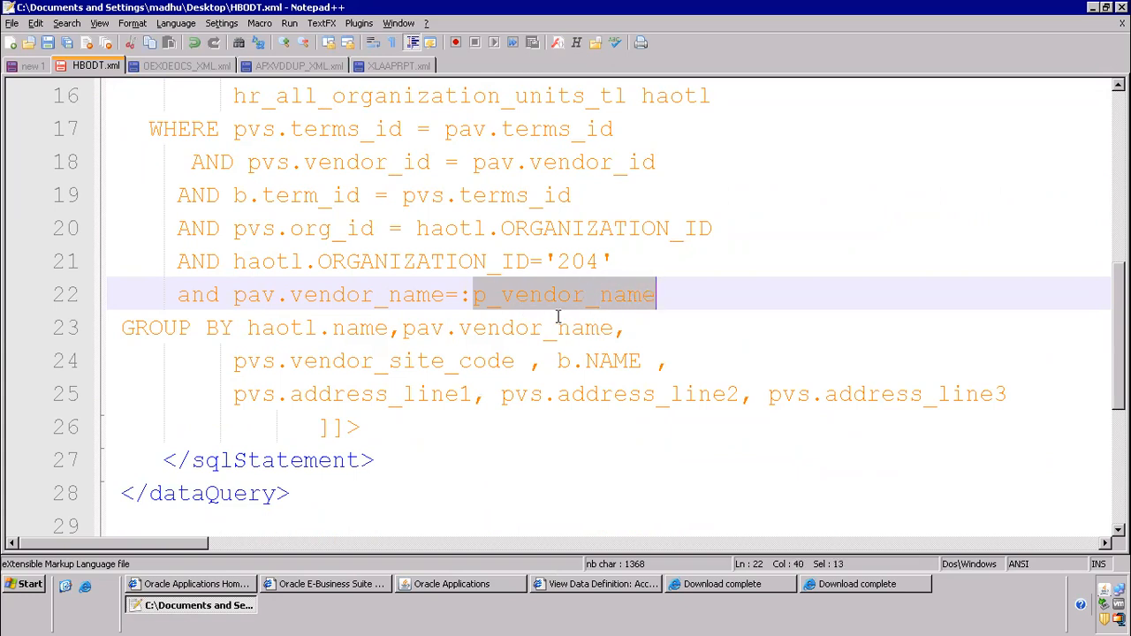
# Step: Compare p_vendor_name in the parameter declaration with its bind variable in the WHERE clause, highlighting the name in both places
pyautogui.scroll(2, 362, 256)
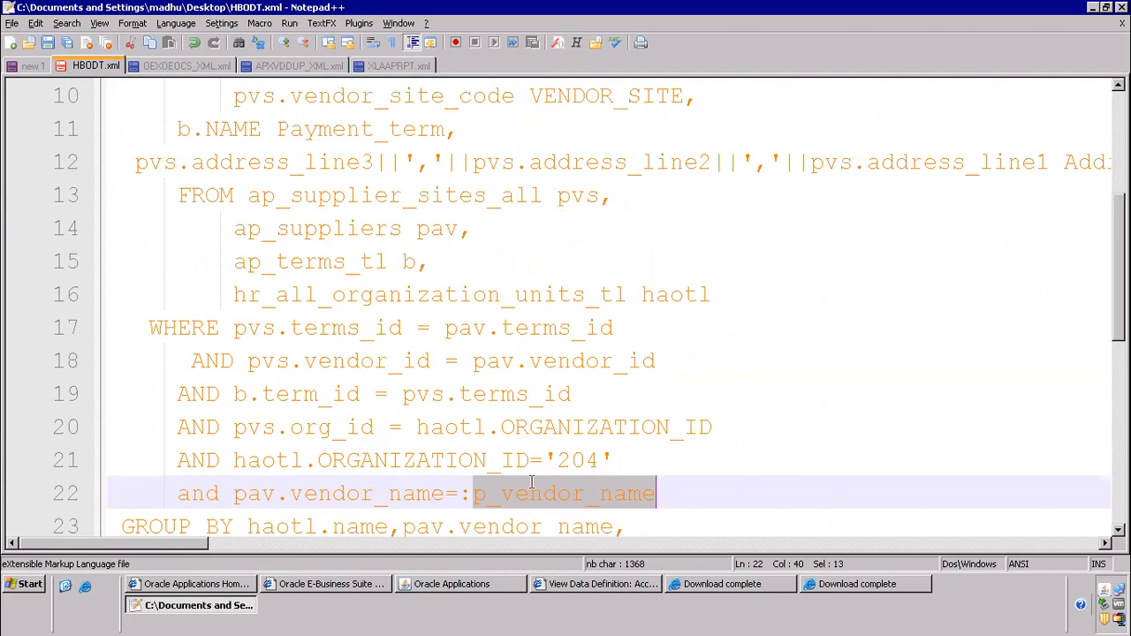
pyautogui.scroll(3, 311, 235)
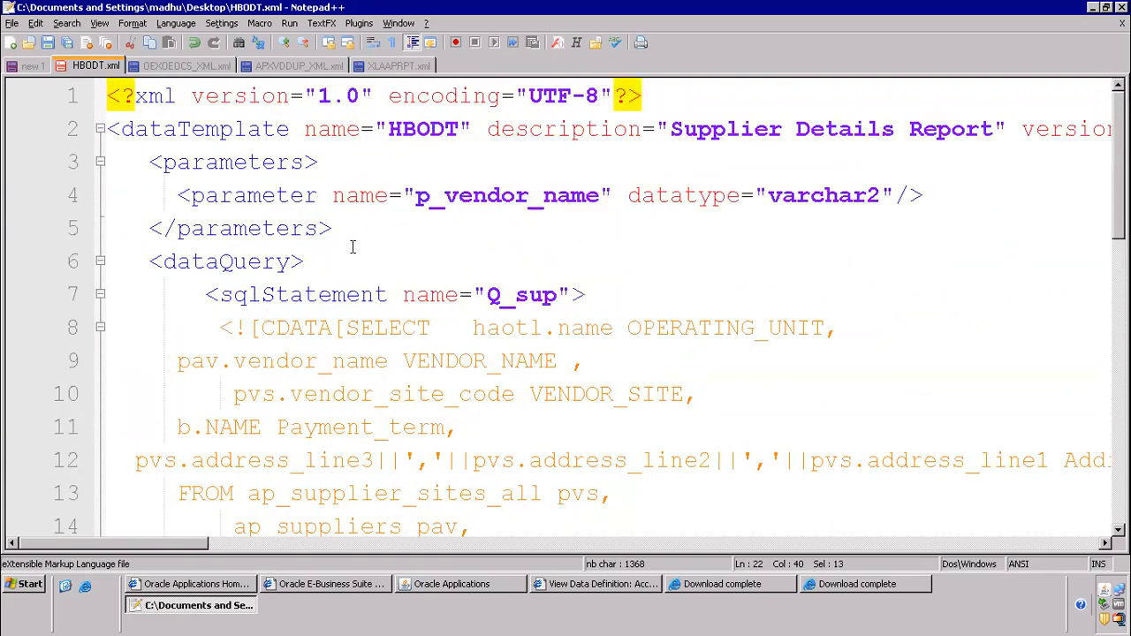
pyautogui.moveTo(417, 196); pyautogui.dragTo(613, 197)
pyautogui.scroll(-6, 548, 292)
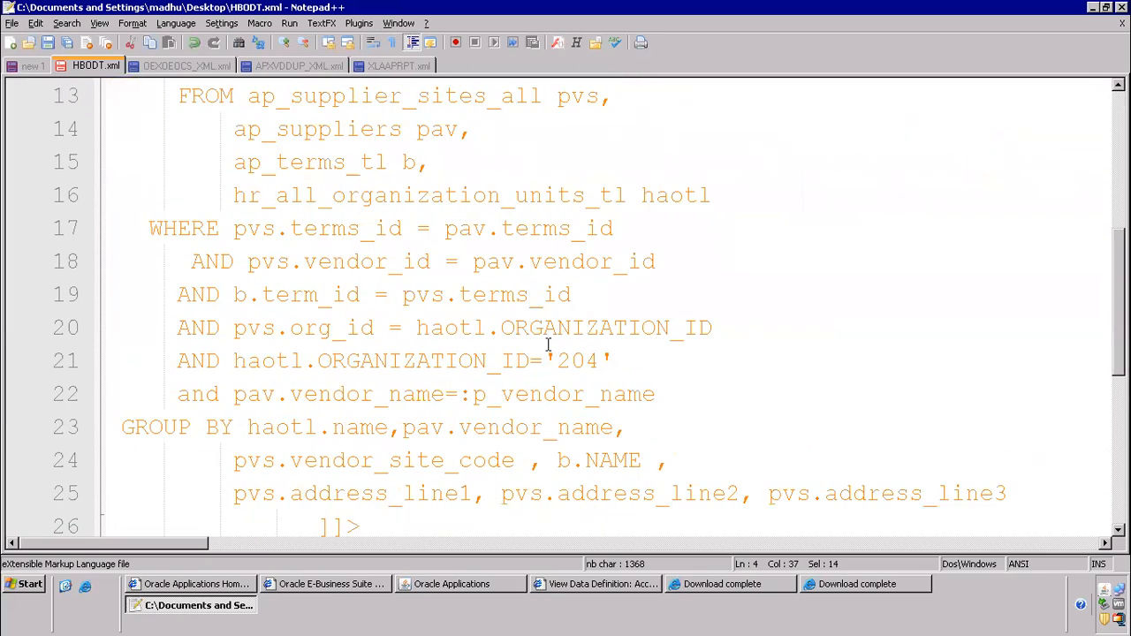
pyautogui.moveTo(471, 195); pyautogui.dragTo(655, 198)
pyautogui.scroll(6, 470, 226)
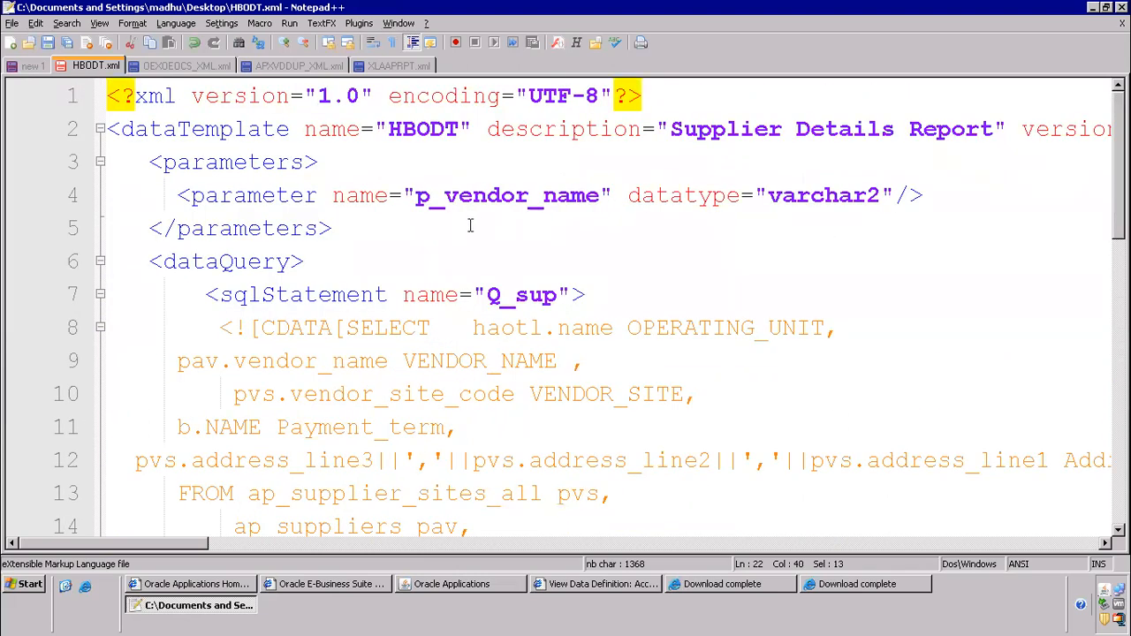
pyautogui.moveTo(417, 195); pyautogui.dragTo(613, 196)
pyautogui.scroll(-6, 518, 324)
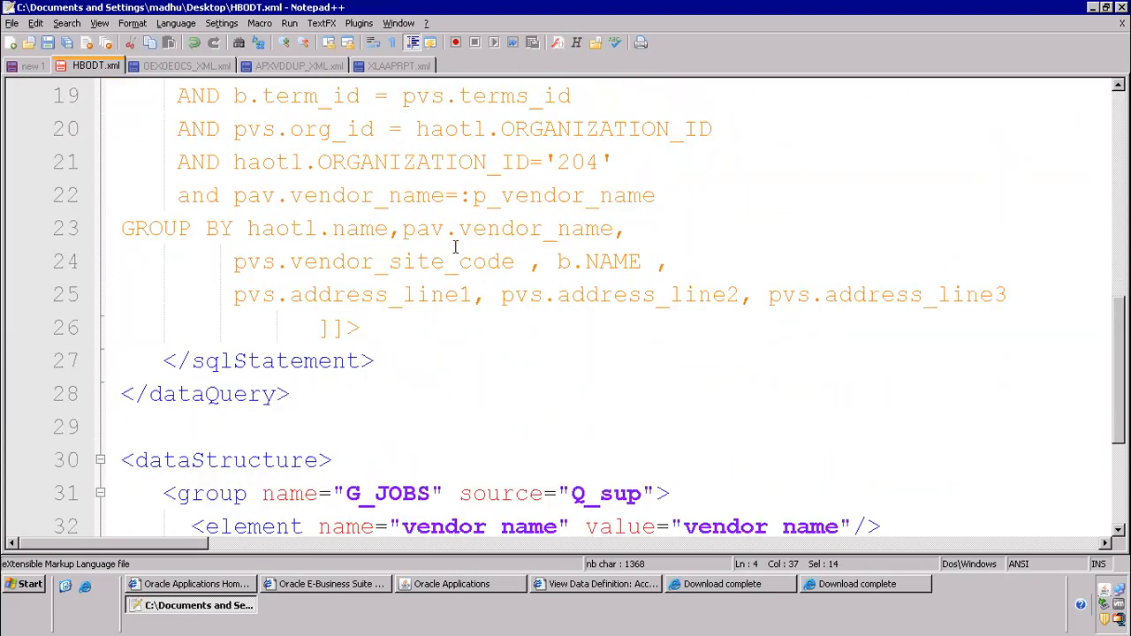
# Step: Highlight the parameters block from its opening tag name through its closing tag
pyautogui.scroll(6, 456, 248)
pyautogui.click(163, 159)
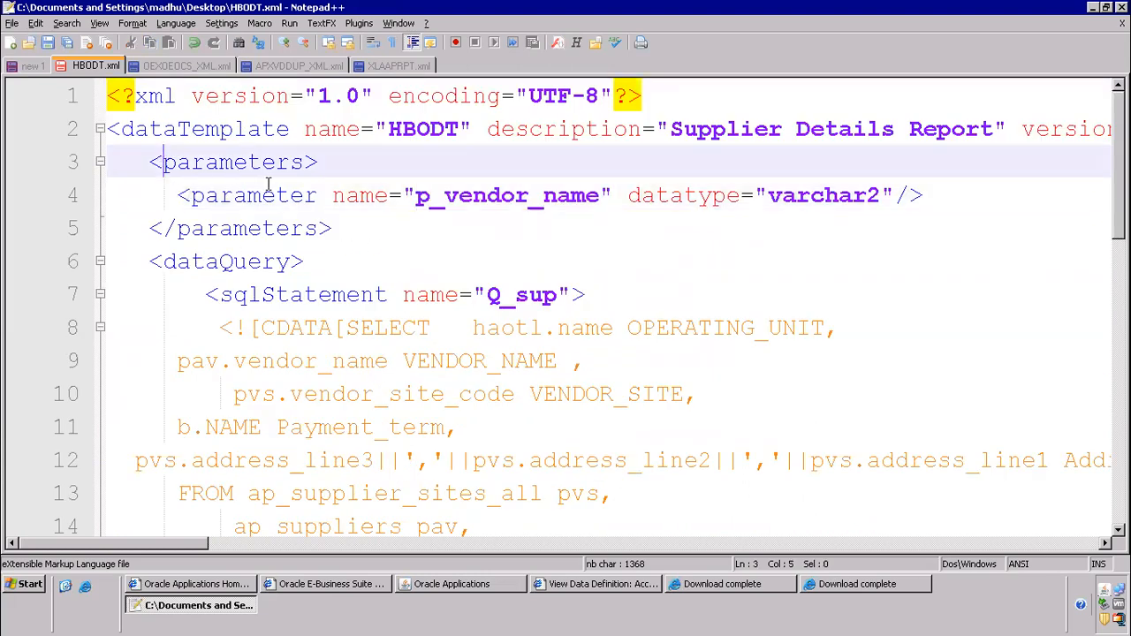
pyautogui.keyDown('shift'); pyautogui.click(333, 231); pyautogui.keyUp('shift')
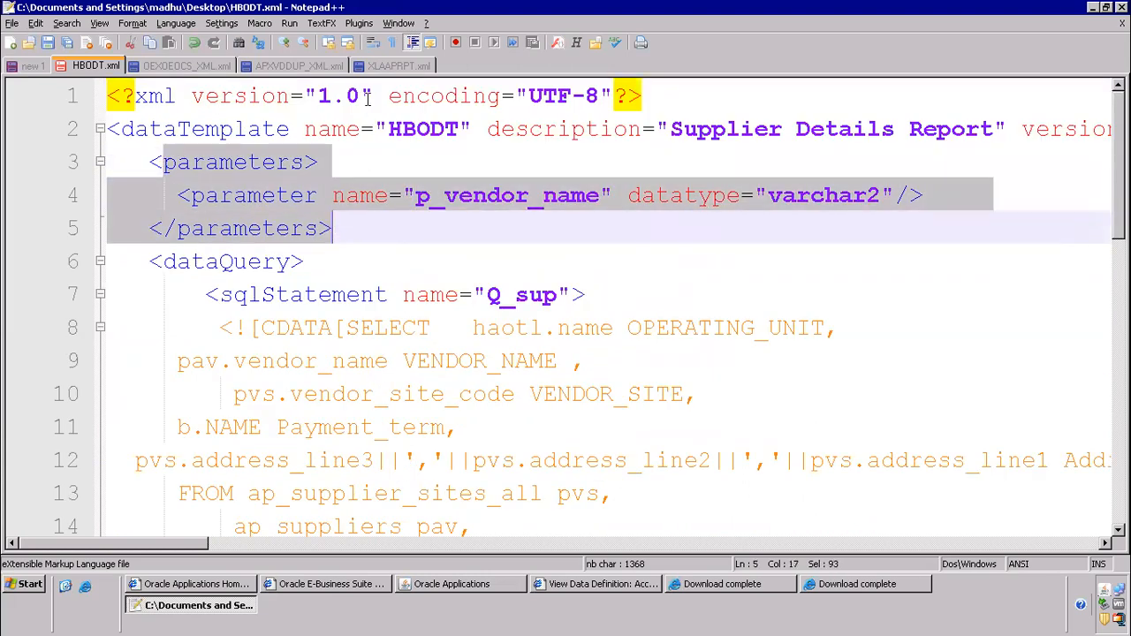
# Step: Switch to XLAAPRPT.xml and review its full parameters list, highlighting the declarations from P_DEFINITION_CODE to P_START_DATE
pyautogui.click(393, 68)
pyautogui.scroll(-4, 352, 256)
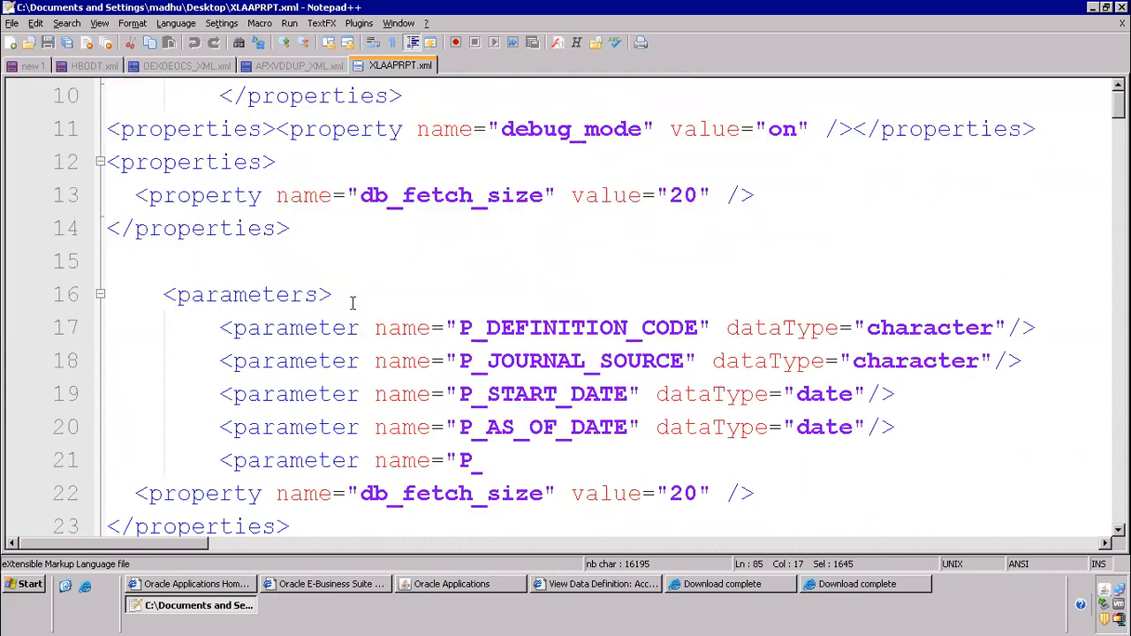
pyautogui.scroll(-3, 372, 238)
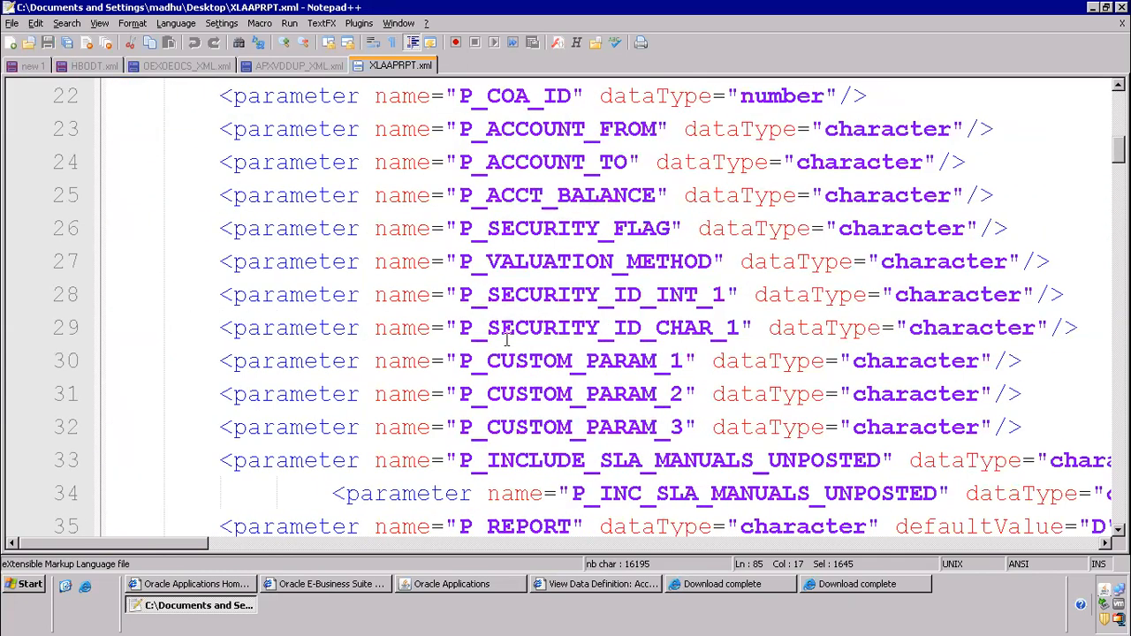
pyautogui.scroll(-4, 316, 351)
pyautogui.scroll(7, 421, 256)
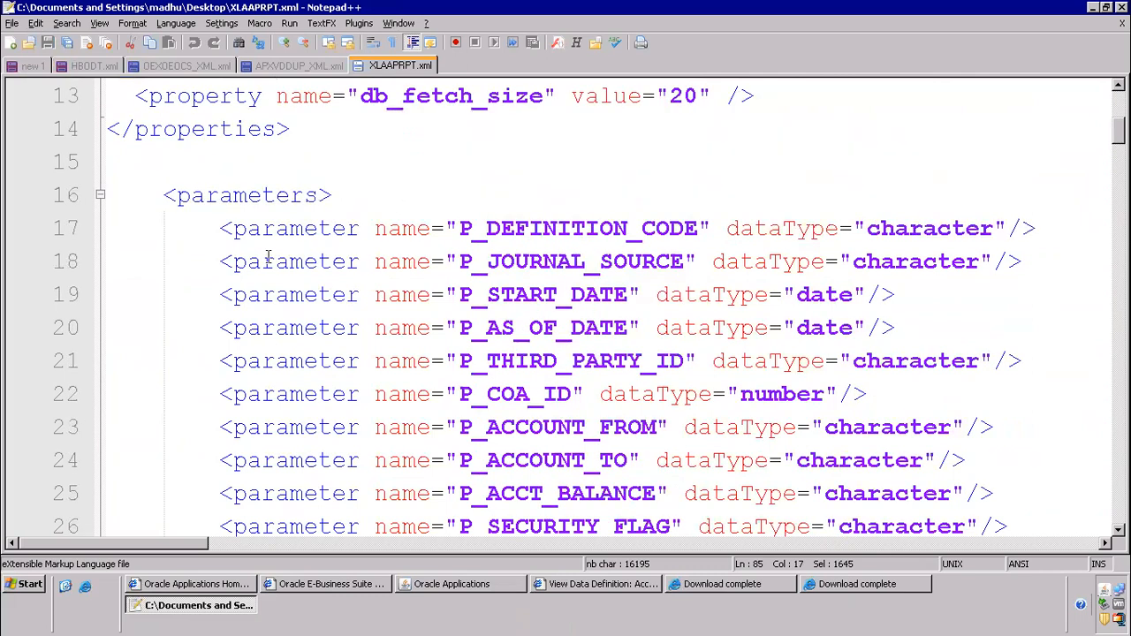
pyautogui.moveTo(238, 229); pyautogui.dragTo(936, 297)
pyautogui.scroll(-1, 761, 283)
pyautogui.scroll(-2, 762, 283)
pyautogui.scroll(-3, 762, 297)
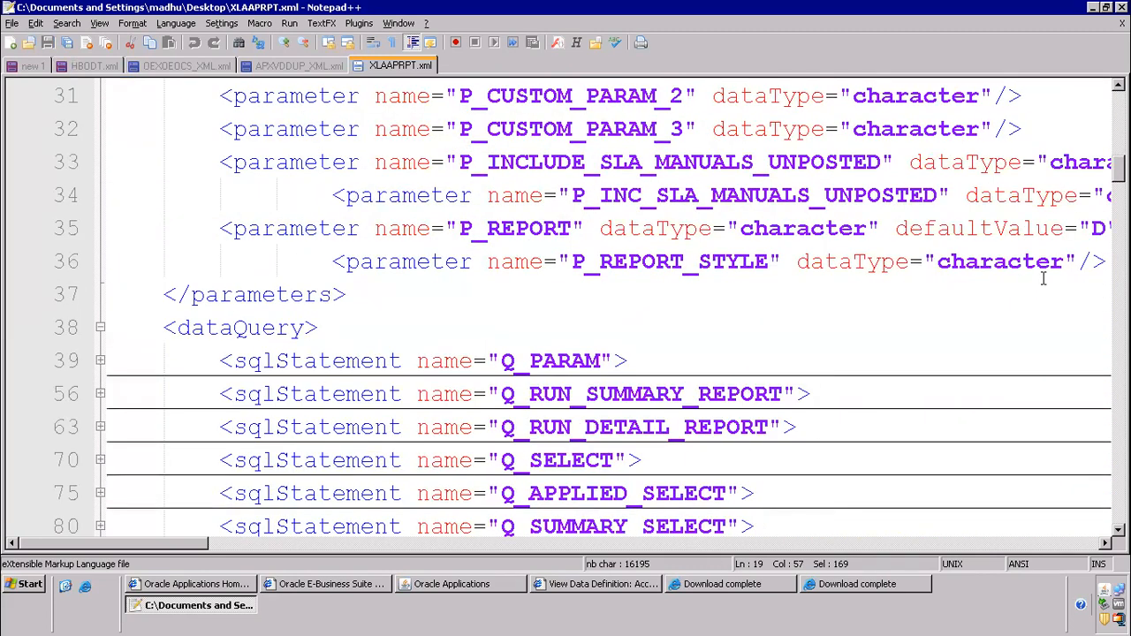
# Step: Highlight the default value D of P_REPORT, the date type of P_START_DATE and the number type of P_COA_ID
pyautogui.moveTo(952, 259); pyautogui.dragTo(1065, 232)
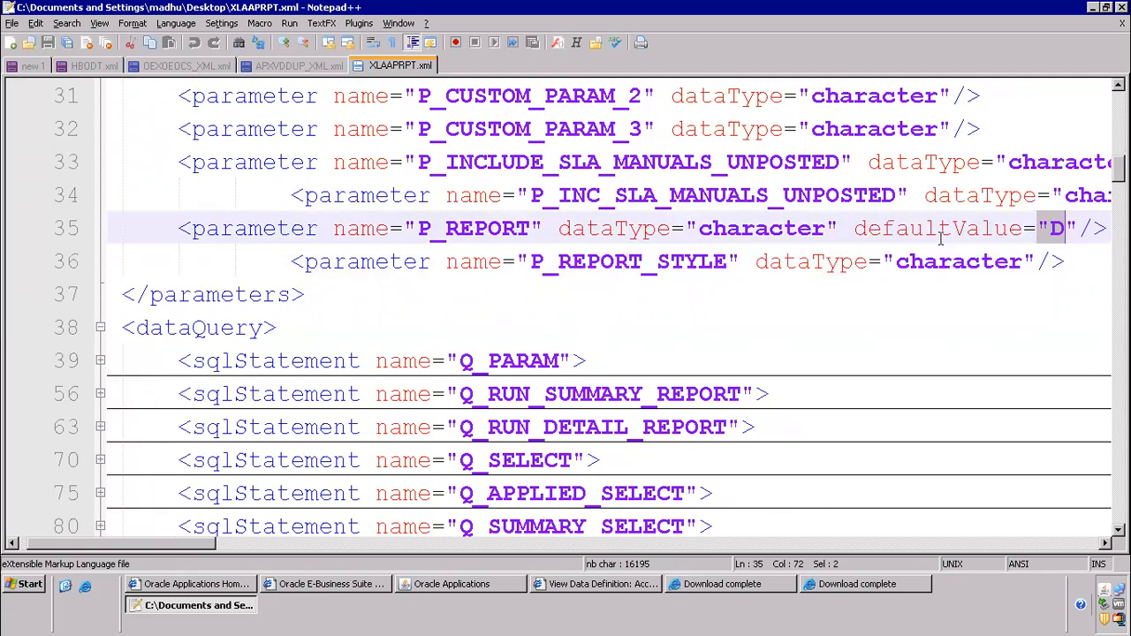
pyautogui.scroll(7, 926, 237)
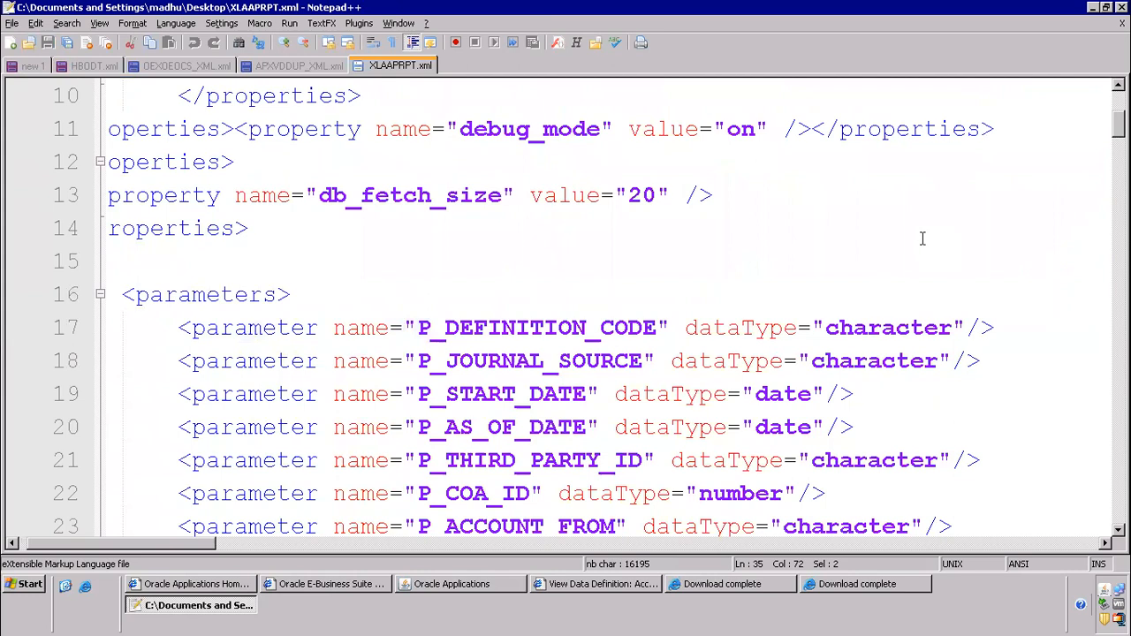
pyautogui.moveTo(742, 394); pyautogui.dragTo(845, 394)
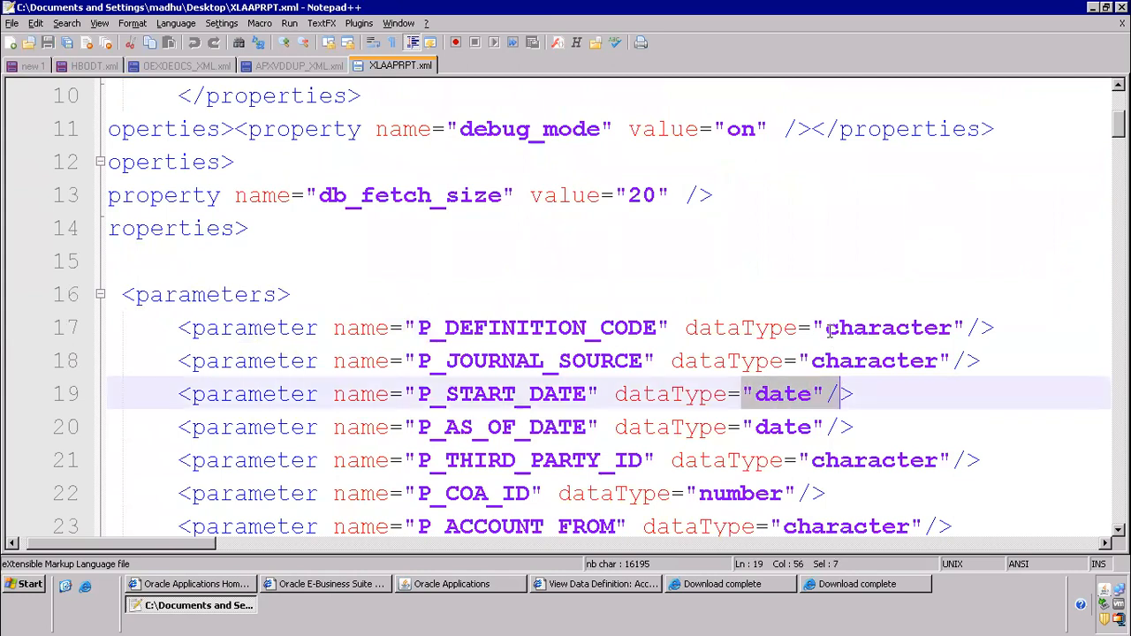
pyautogui.scroll(-3, 723, 433)
pyautogui.moveTo(699, 189); pyautogui.dragTo(809, 191)
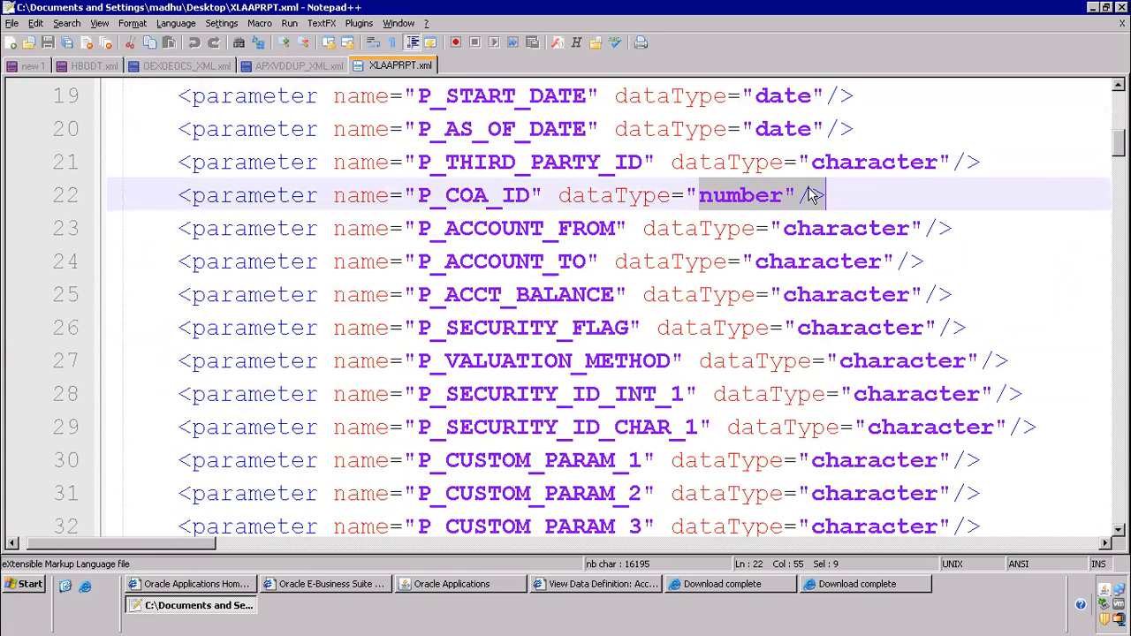
pyautogui.scroll(2, 811, 195)
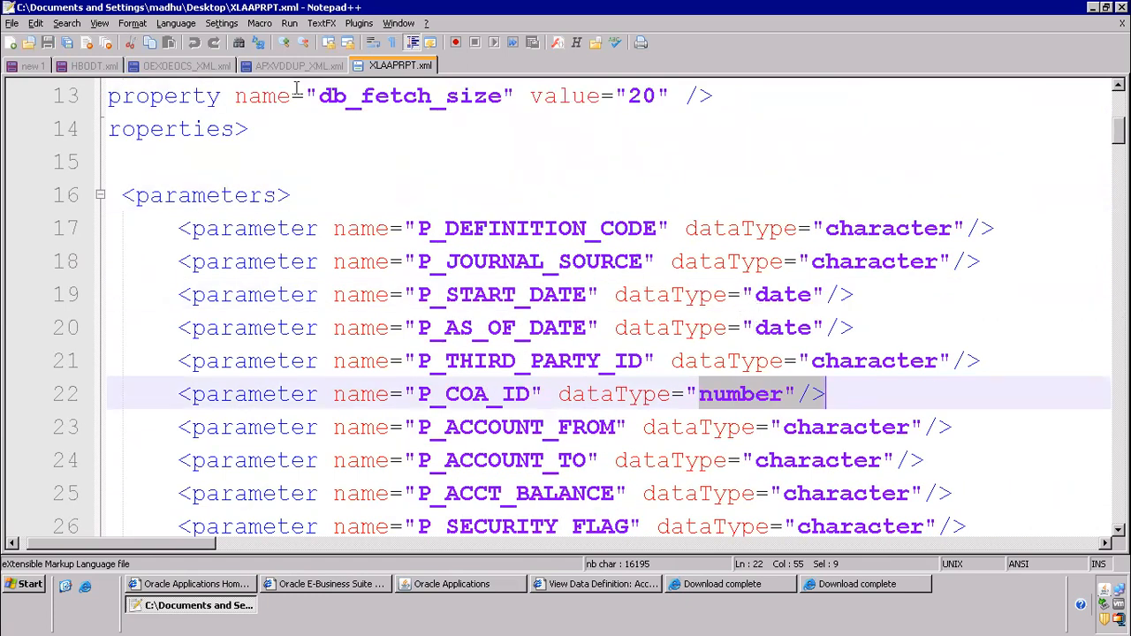
# Step: Return to HBODT.xml and highlight the "varchar2" datatype value of the p_vendor_name parameter
pyautogui.click(89, 69)
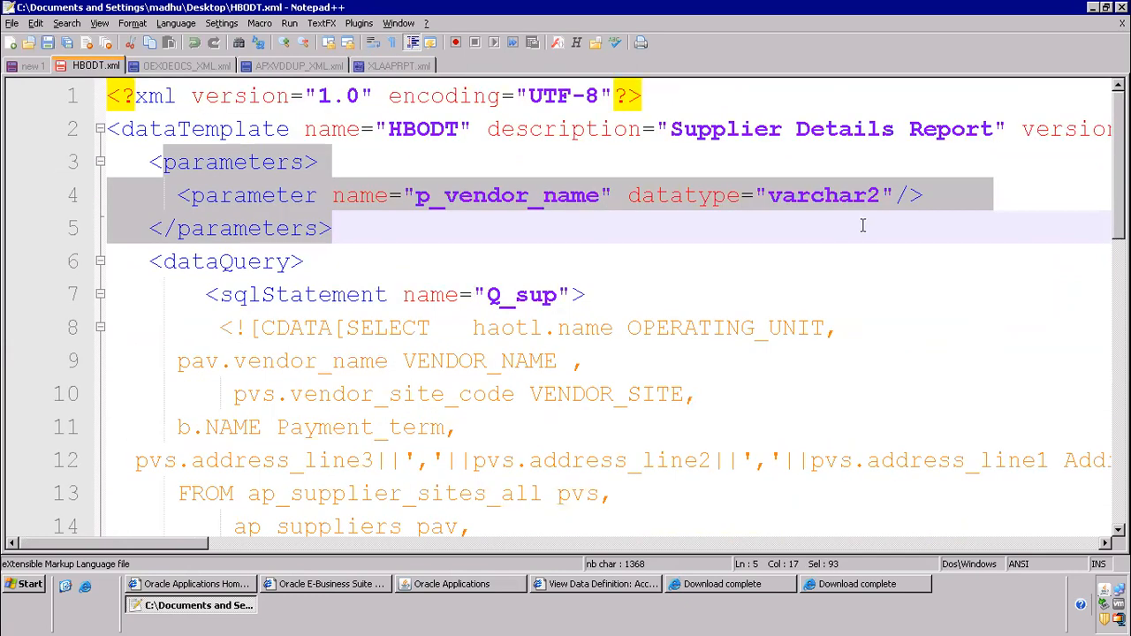
pyautogui.click(756, 194)
pyautogui.hotkey('shift', 'Right')
pyautogui.hotkey('shift', 'Right')
pyautogui.hotkey('shift', 'Right')
pyautogui.hotkey('shift', 'Right')
pyautogui.hotkey('shift', 'Right')
pyautogui.hotkey('shift', 'Right')
pyautogui.hotkey('shift', 'Right')
pyautogui.hotkey('shift', 'Right')
pyautogui.hotkey('shift', 'Right')
pyautogui.hotkey('shift', 'Right')
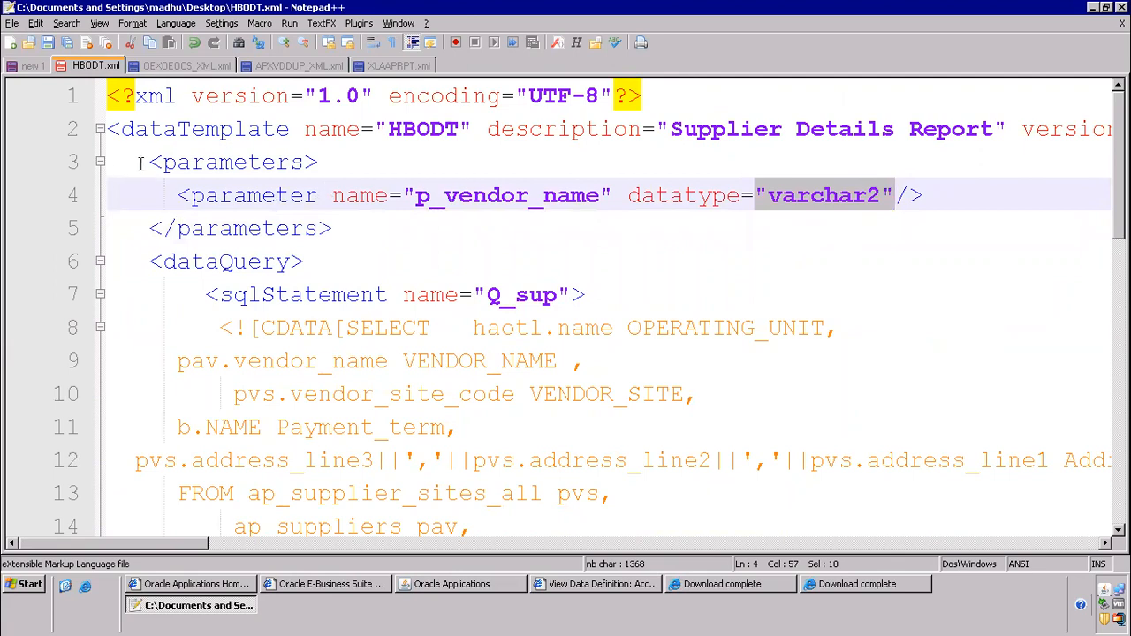
# Step: Collapse the parameters and dataQuery blocks, highlight the dataQuery tag, and expand the dataQuery block again
pyautogui.click(99, 161)
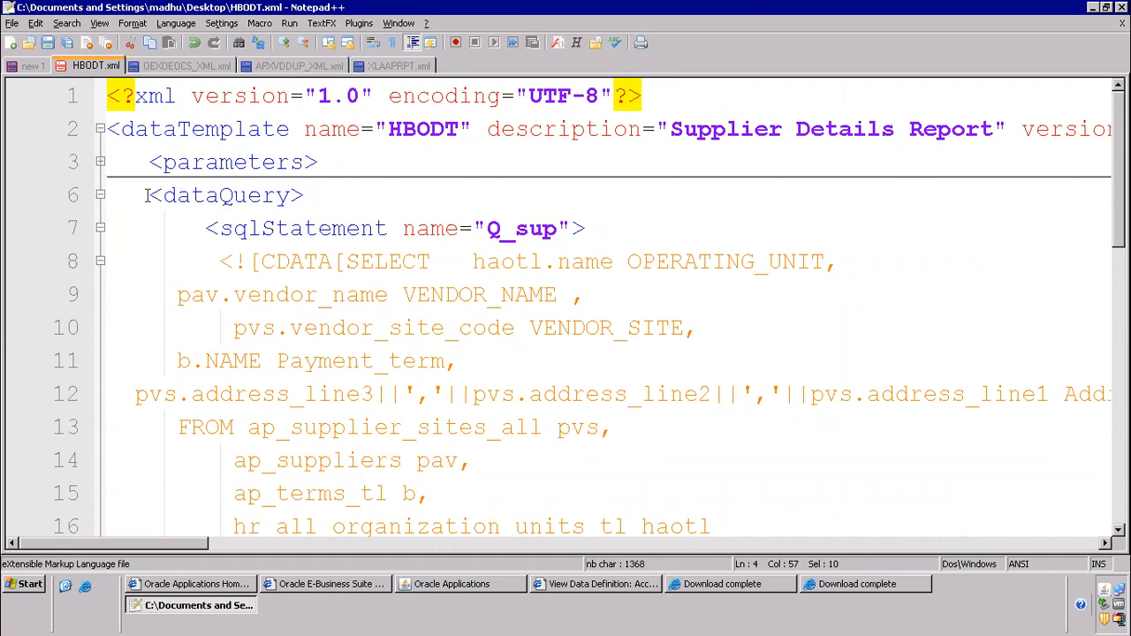
pyautogui.click(99, 196)
pyautogui.moveTo(150, 196); pyautogui.dragTo(313, 195)
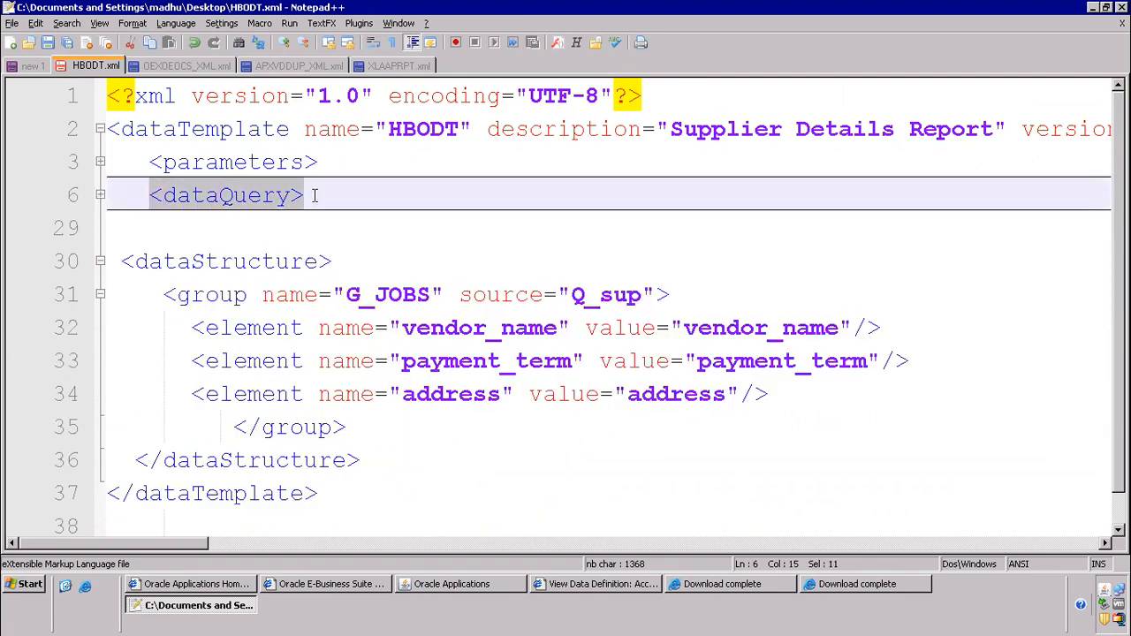
pyautogui.click(94, 204)
pyautogui.click(99, 196)
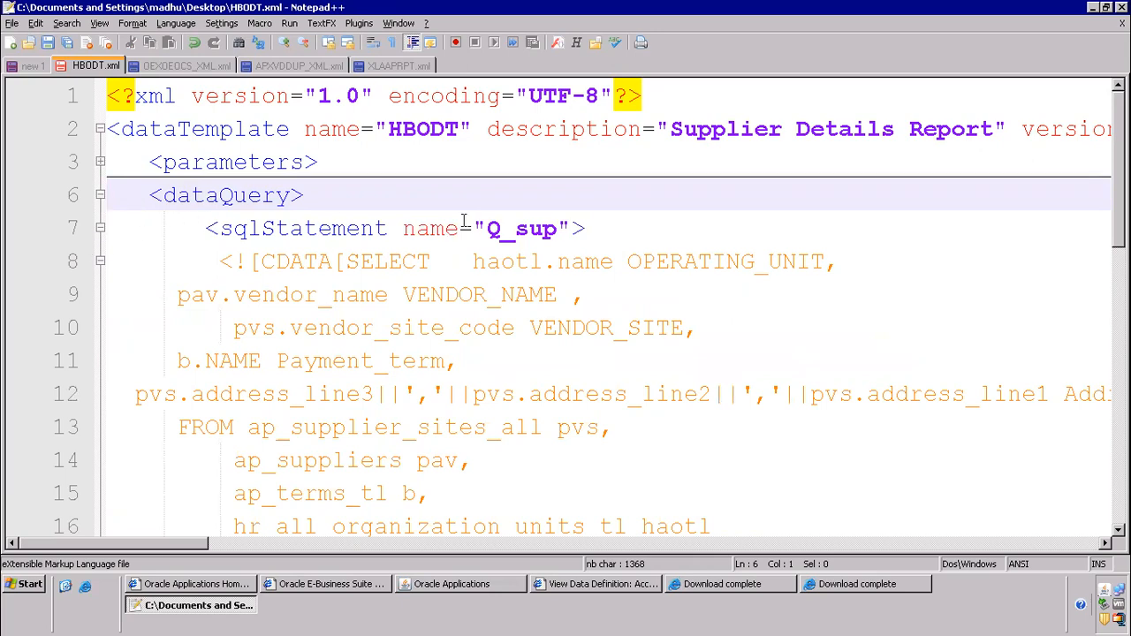
# Step: Highlight the sqlStatement tag and CDATA keyword, and match the square bracket before SELECT with the closing brackets after GROUP BY
pyautogui.moveTo(221, 226); pyautogui.dragTo(402, 227)
pyautogui.moveTo(261, 261); pyautogui.dragTo(329, 265)
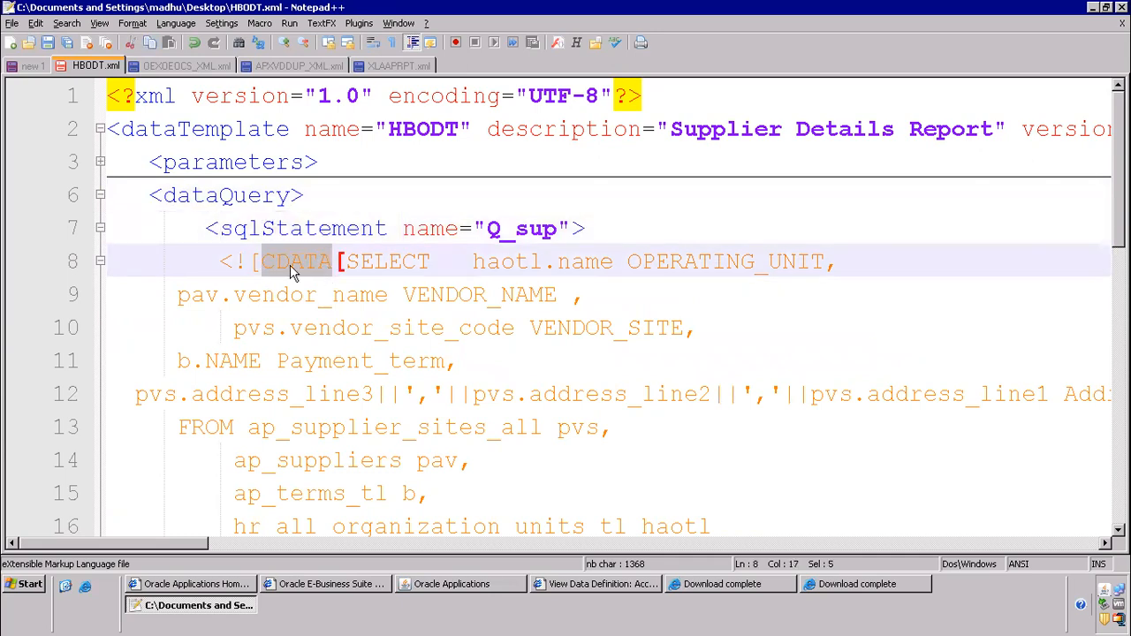
pyautogui.scroll(-2, 416, 238)
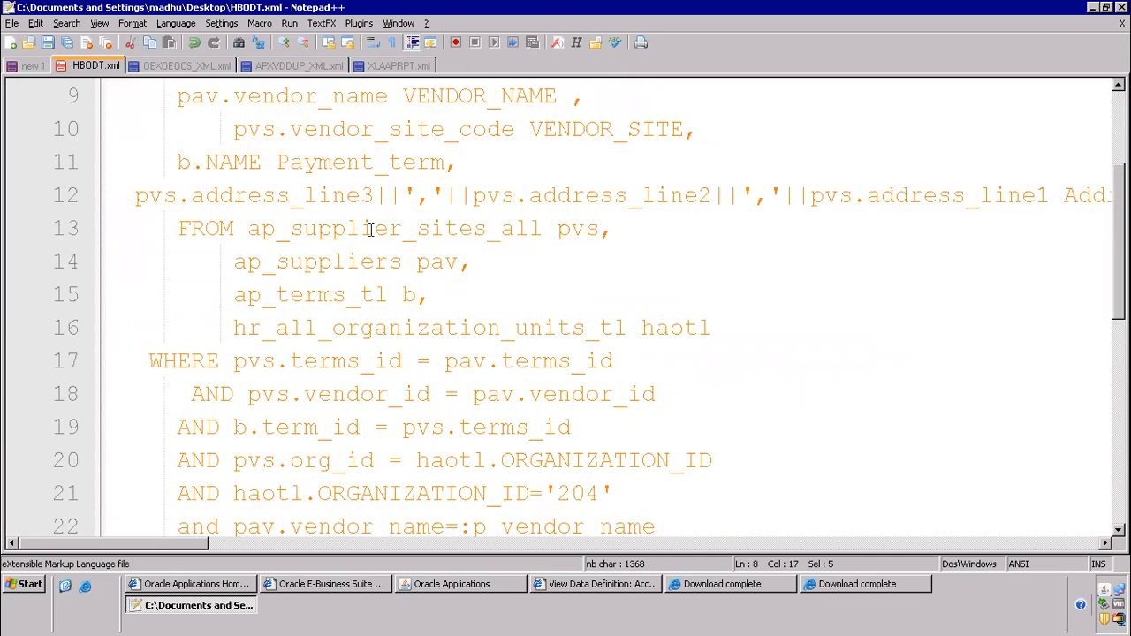
pyautogui.scroll(1, 371, 229)
pyautogui.click(341, 166)
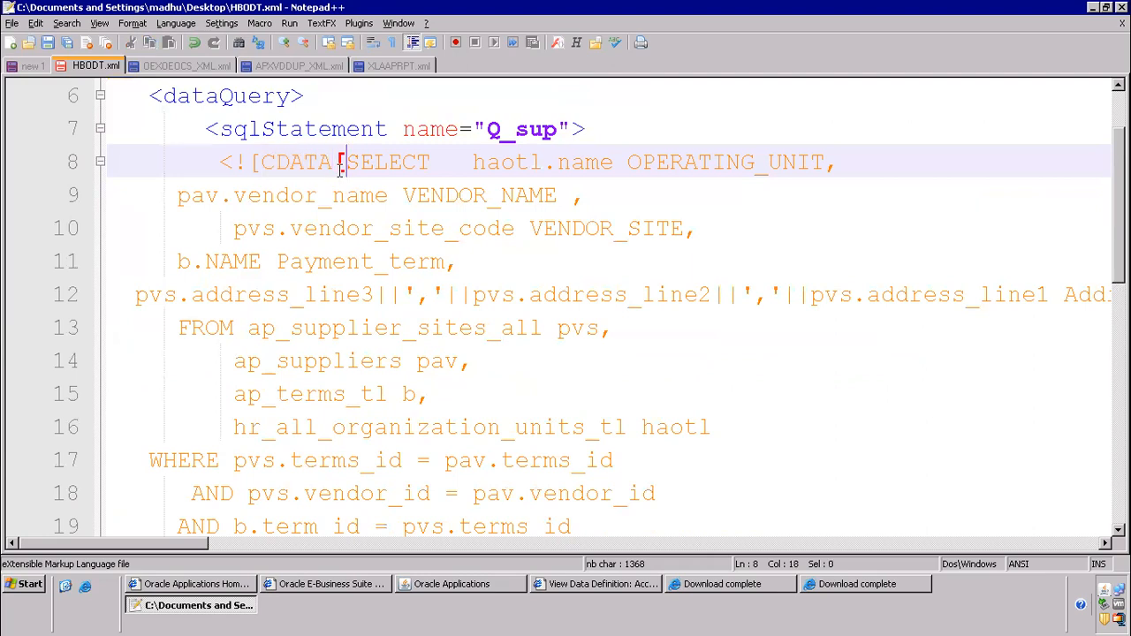
pyautogui.moveTo(341, 167); pyautogui.dragTo(333, 166)
pyautogui.scroll(-3, 518, 252)
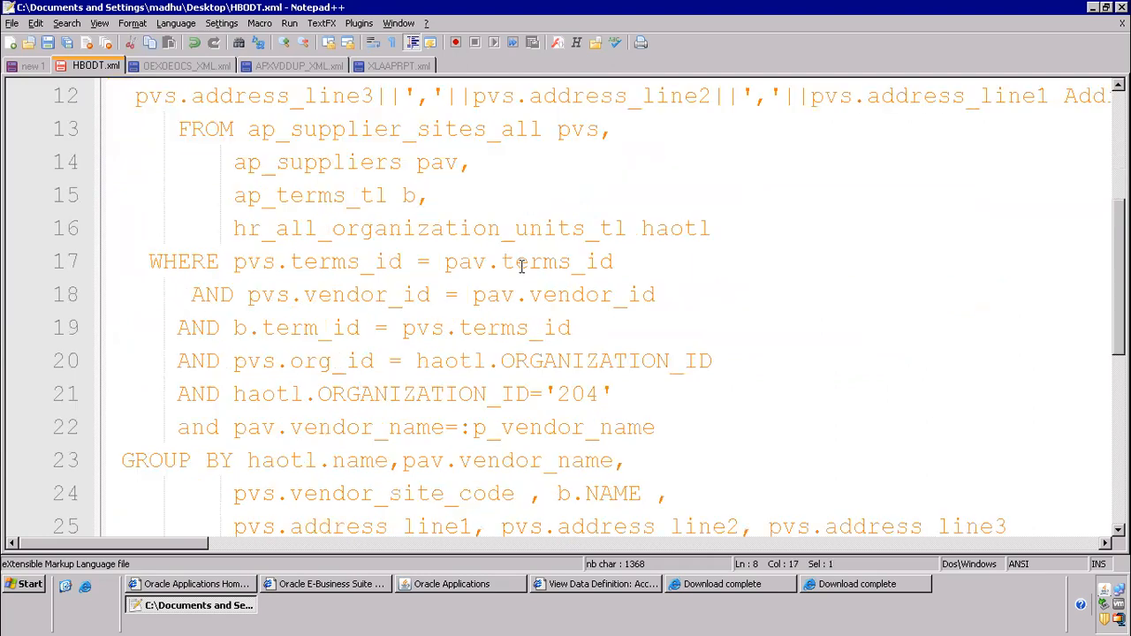
pyautogui.scroll(-1, 522, 274)
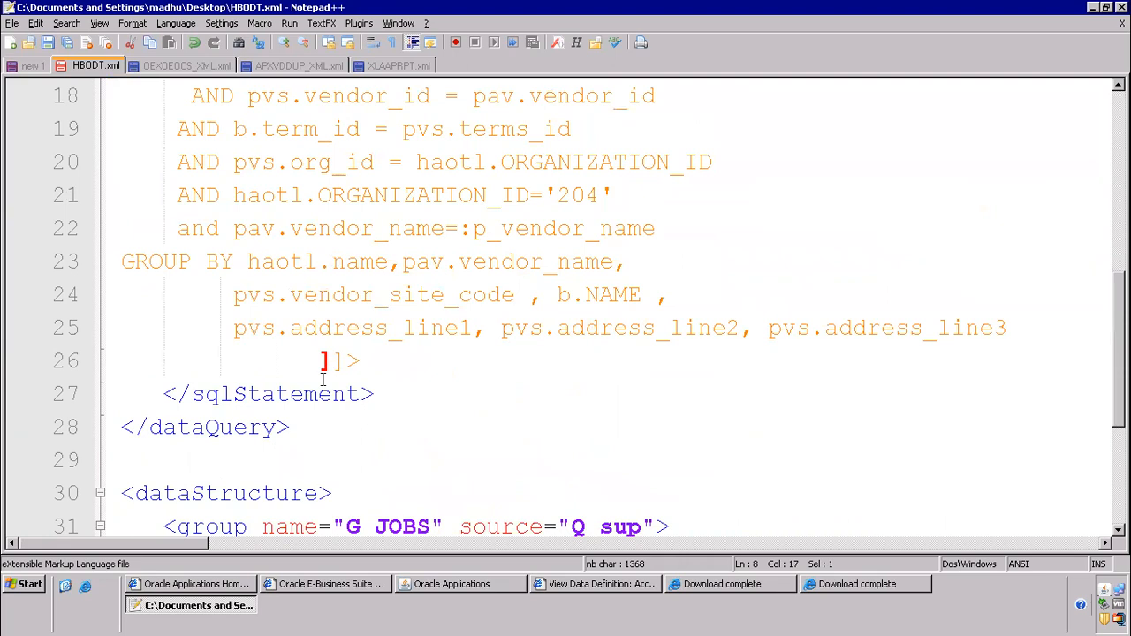
pyautogui.moveTo(343, 360); pyautogui.dragTo(333, 361)
pyautogui.scroll(6, 379, 241)
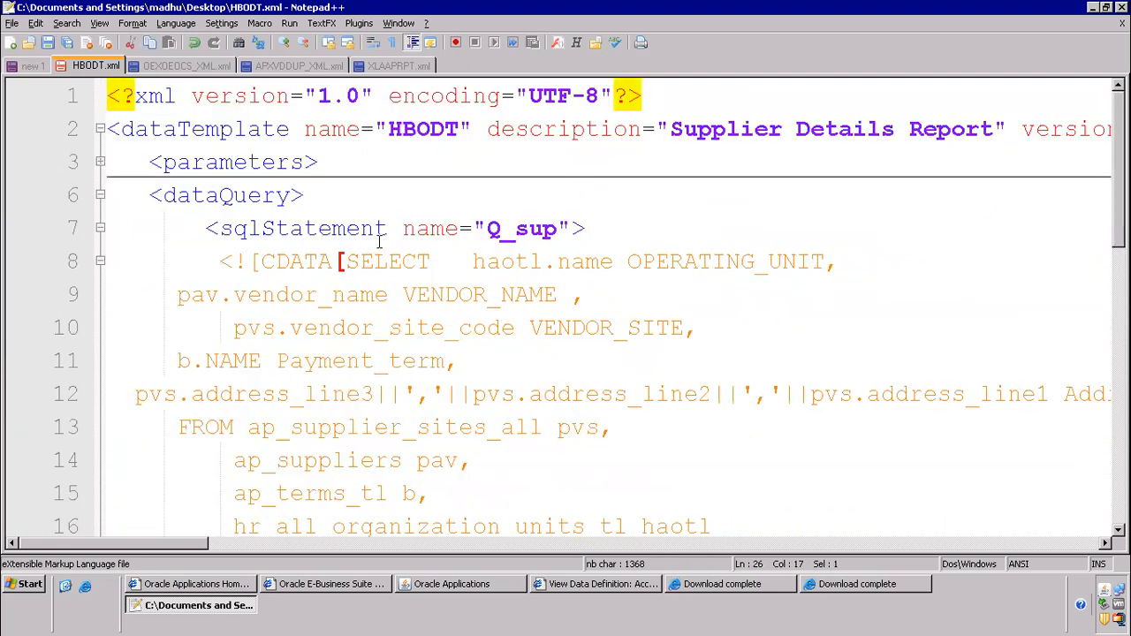
# Step: Match the opening square bracket after the exclamation mark of the CDATA tag with the first closing bracket on line 26
pyautogui.moveTo(254, 264); pyautogui.dragTo(248, 263)
pyautogui.scroll(-5, 510, 283)
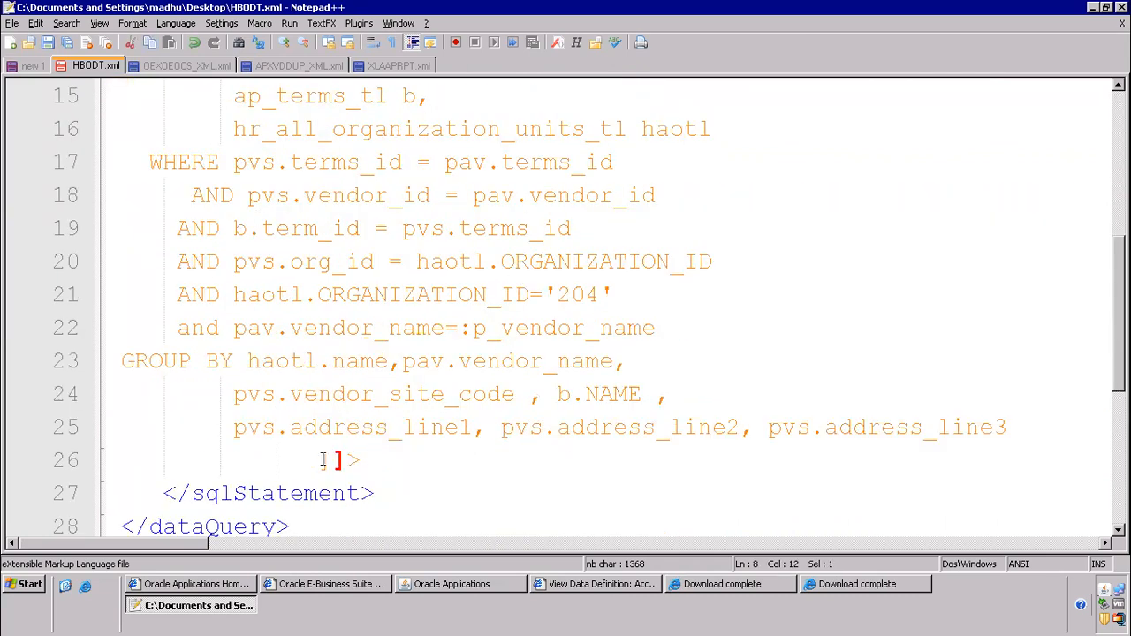
pyautogui.moveTo(323, 459); pyautogui.dragTo(334, 460)
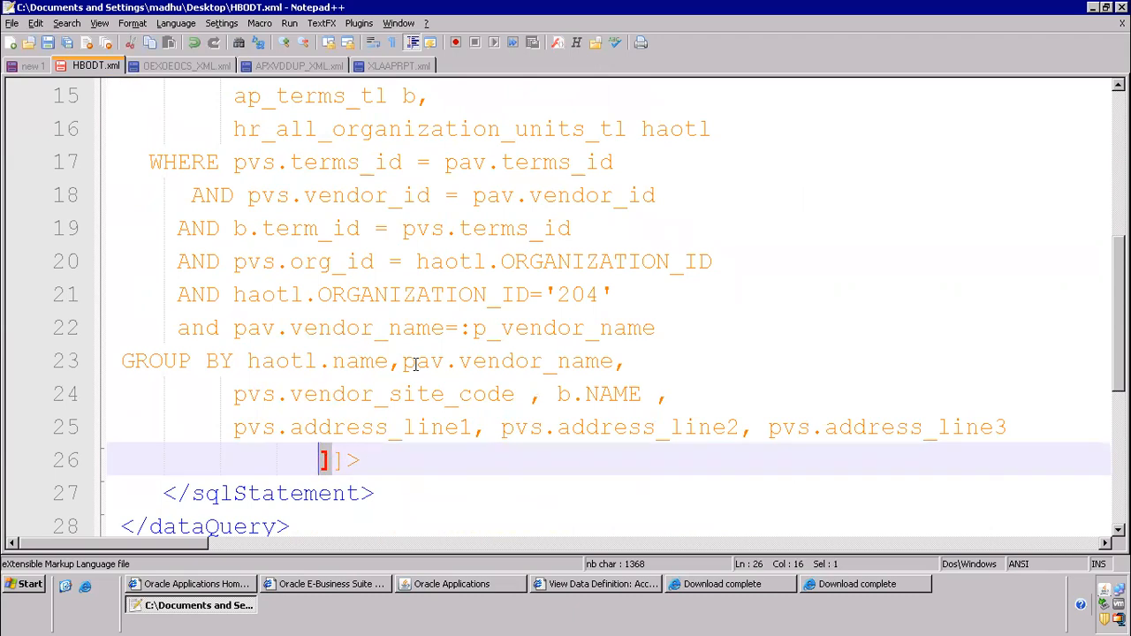
# Step: Collapse the dataQuery block of HBODT.xml and highlight the dataStructure tag
pyautogui.scroll(-3, 415, 365)
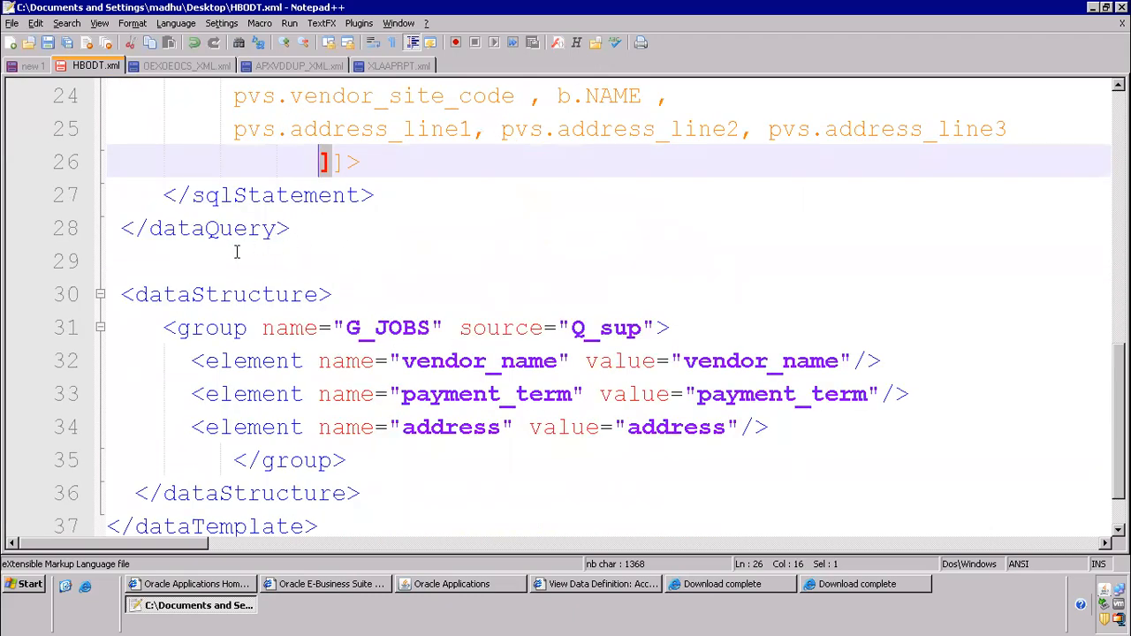
pyautogui.scroll(8, 236, 252)
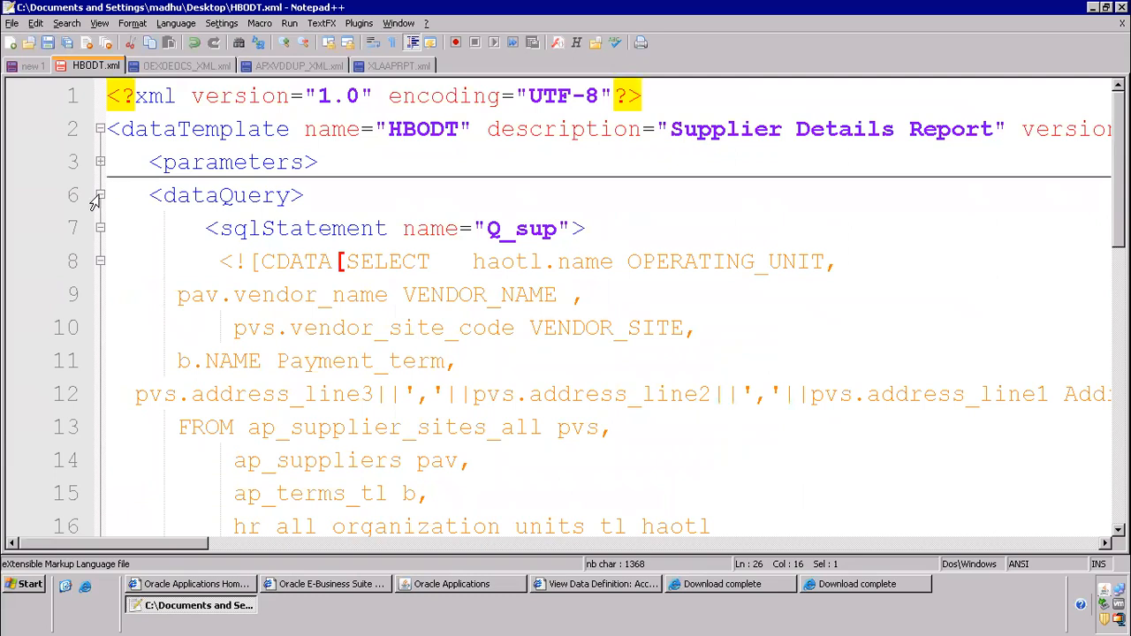
pyautogui.click(101, 195)
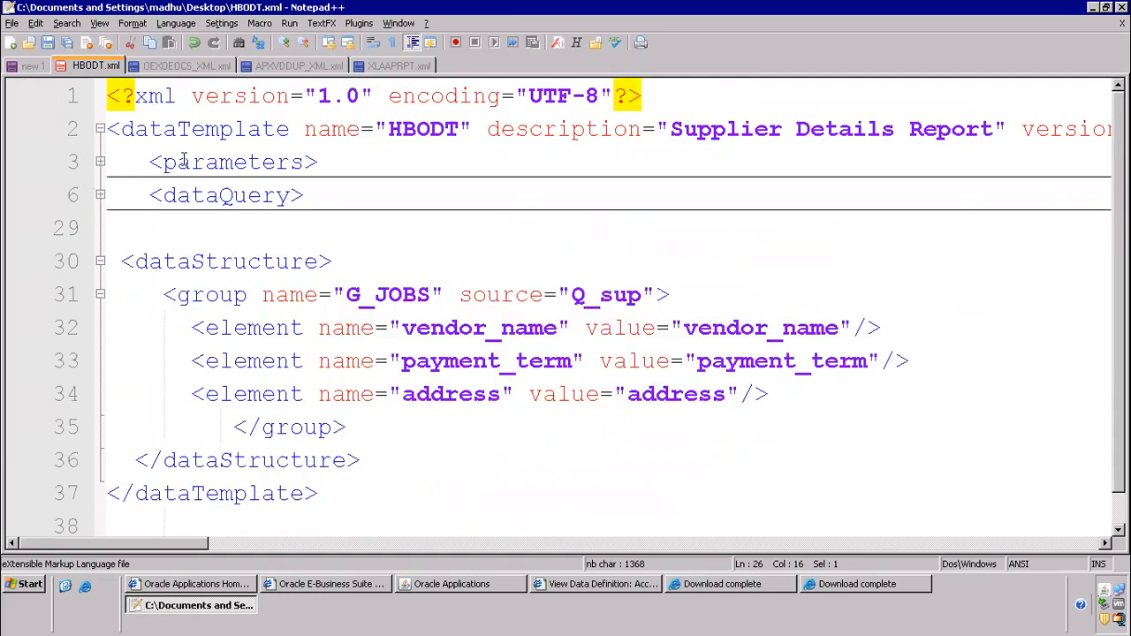
pyautogui.moveTo(139, 261); pyautogui.dragTo(343, 255)
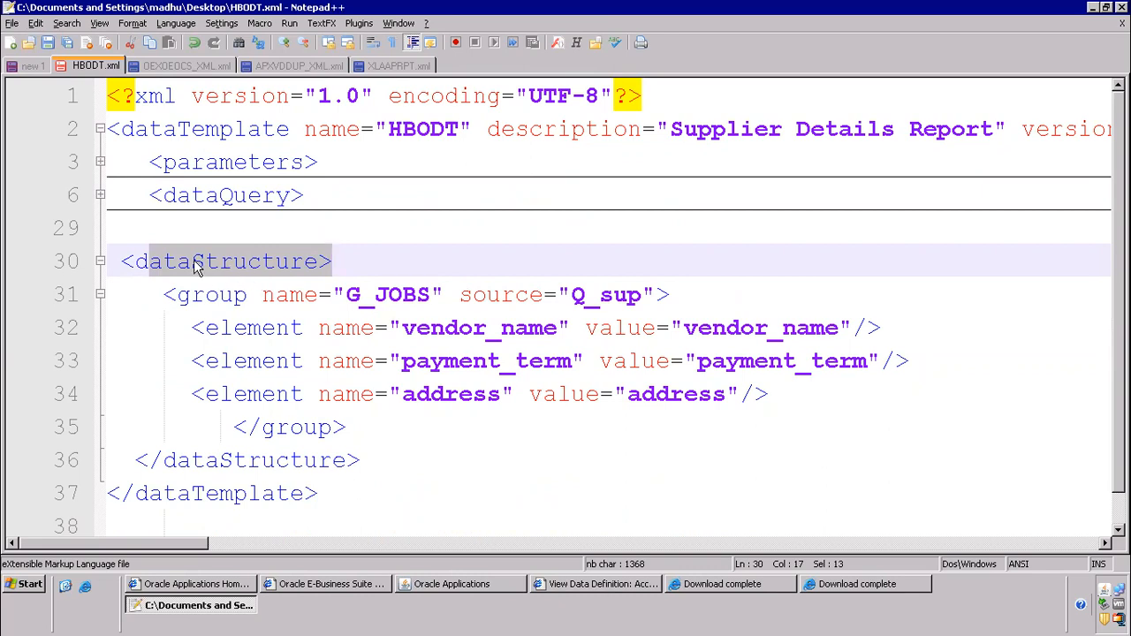
# Step: Expand the dataQuery block again and point out the OPERATING_UNIT, VENDOR_NAME and VENDOR_SITE column aliases in the SELECT
pyautogui.click(100, 196)
pyautogui.moveTo(628, 262); pyautogui.dragTo(826, 262)
pyautogui.moveTo(390, 296); pyautogui.dragTo(571, 296)
pyautogui.click(529, 328)
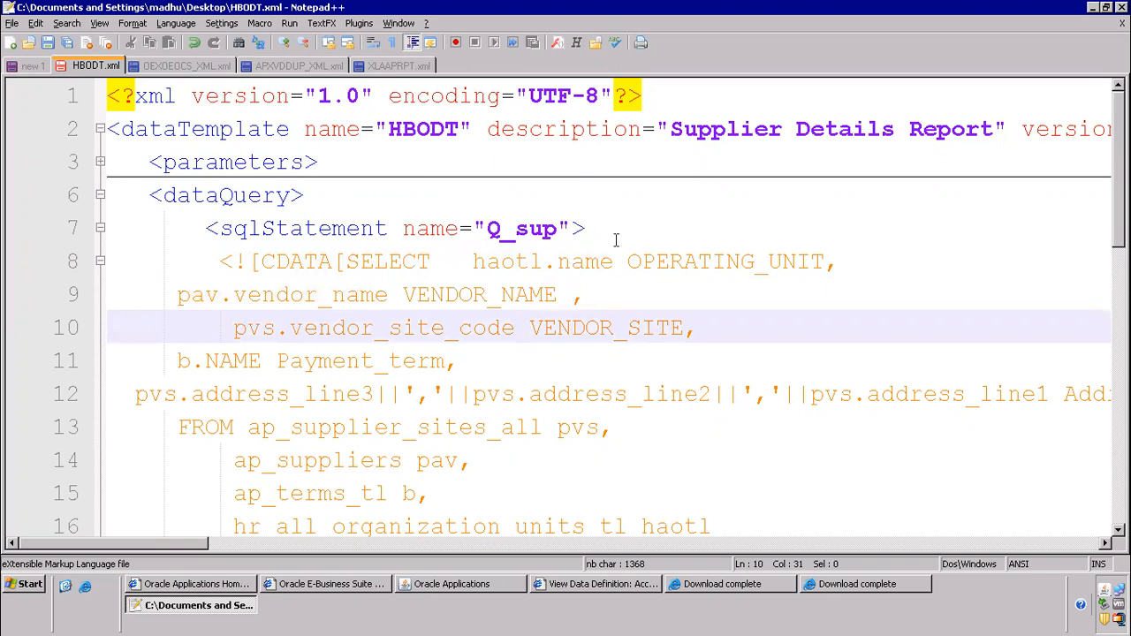
# Step: Highlight the vendor_name, payment_term and address values of the elements in the G_JOBS group
pyautogui.scroll(-8, 369, 297)
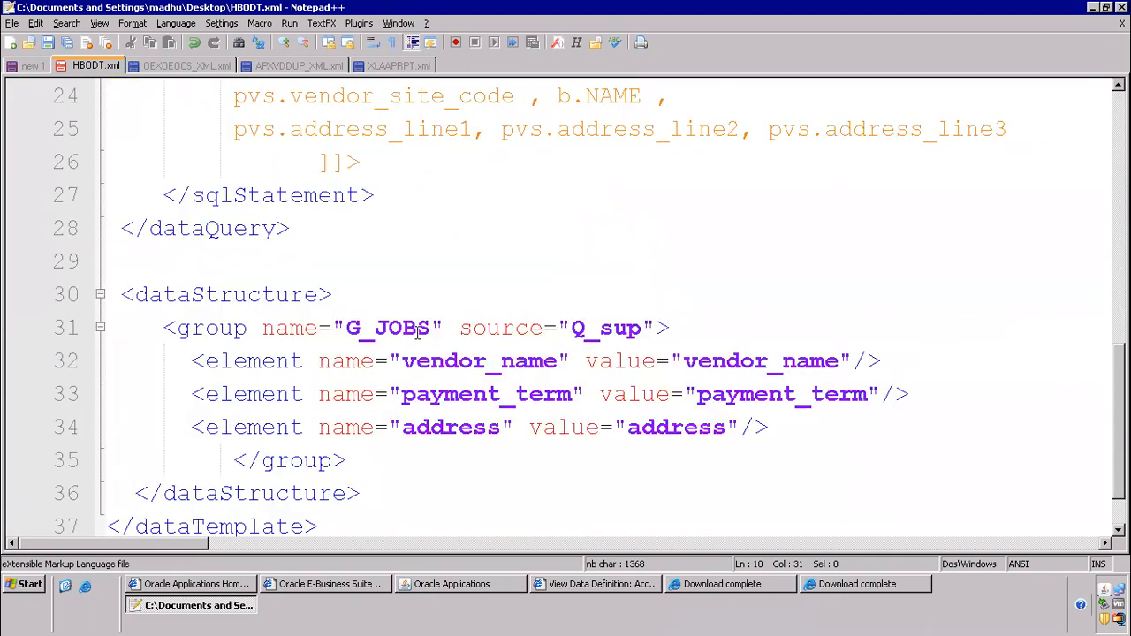
pyautogui.moveTo(673, 294); pyautogui.dragTo(839, 295)
pyautogui.click(716, 328)
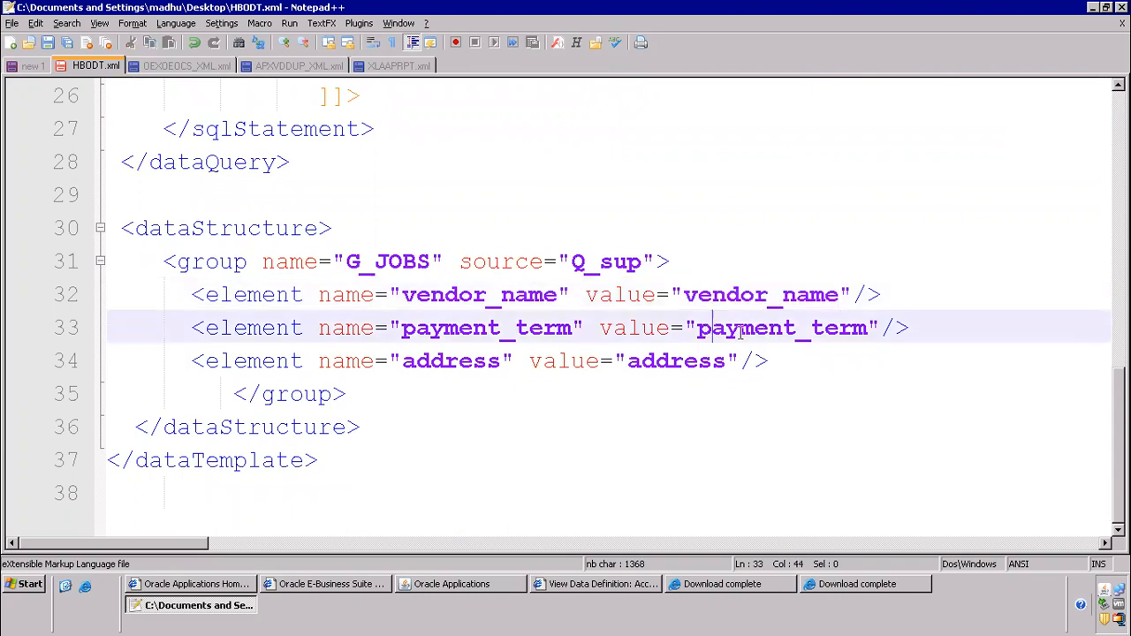
pyautogui.moveTo(697, 328); pyautogui.dragTo(866, 334)
pyautogui.moveTo(628, 362); pyautogui.dragTo(749, 362)
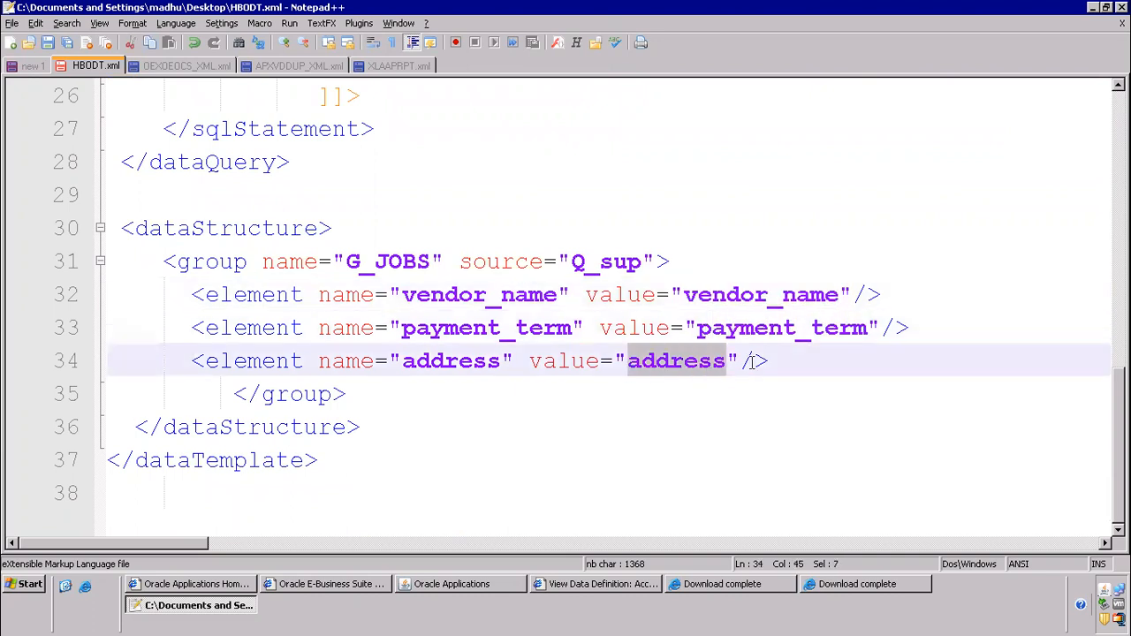
pyautogui.click(404, 294)
pyautogui.moveTo(648, 303); pyautogui.dragTo(768, 360)
# Step: Compare the SELECT column list with the G_JOBS group by highlighting the query columns and the group's element lines
pyautogui.scroll(5, 288, 269)
pyautogui.scroll(4, 288, 270)
pyautogui.scroll(-3, 477, 273)
pyautogui.moveTo(486, 99); pyautogui.dragTo(603, 251)
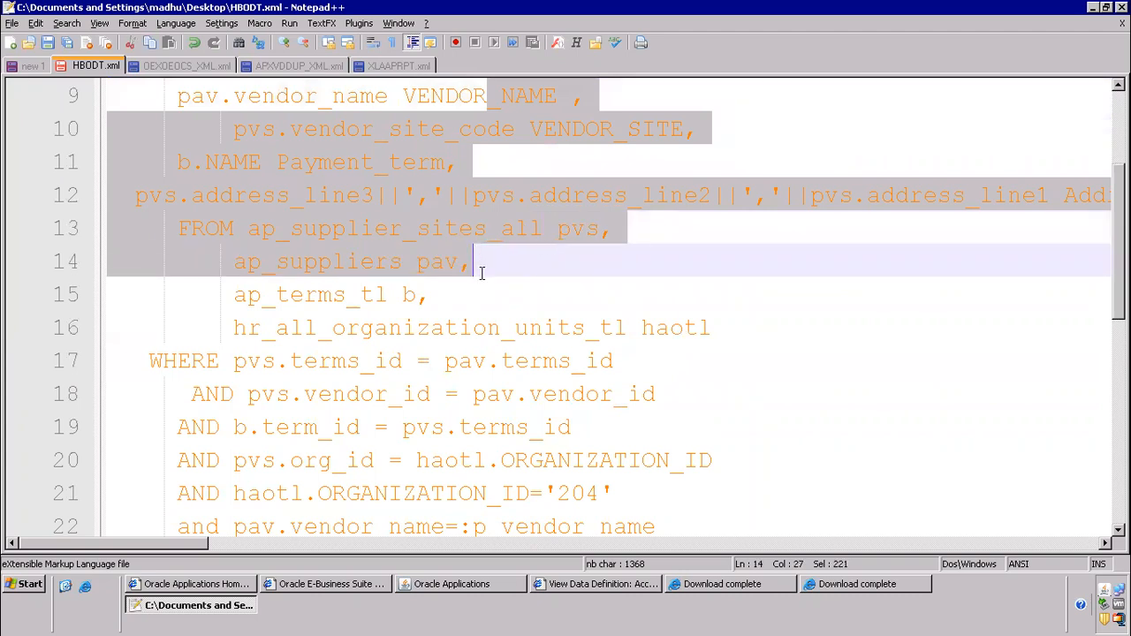
pyautogui.scroll(-6, 482, 273)
pyautogui.moveTo(671, 261); pyautogui.dragTo(717, 380)
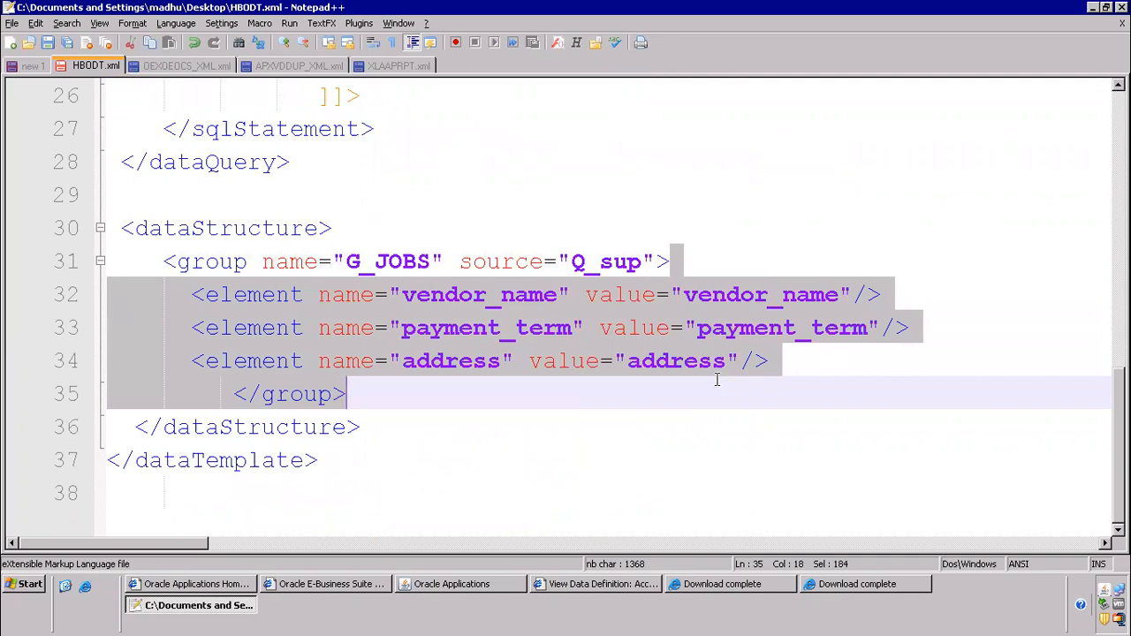
# Step: Point out the dataTemplate, parameters and dataQuery tags in turn, and highlight the dataStructure tag
pyautogui.scroll(7, 232, 328)
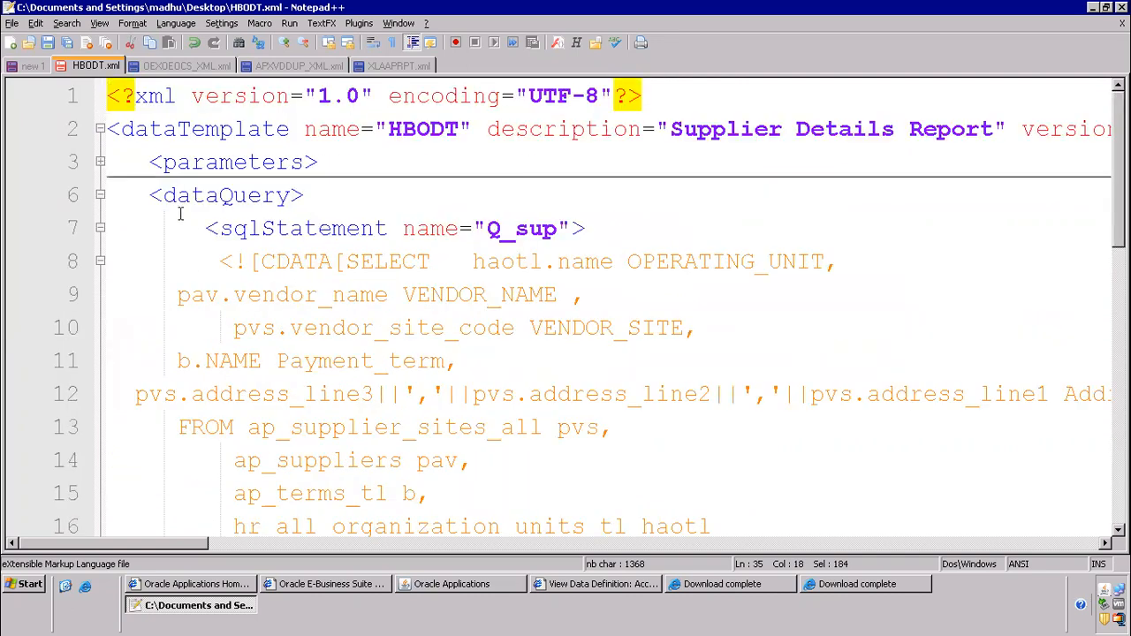
pyautogui.click(127, 130)
pyautogui.click(193, 162)
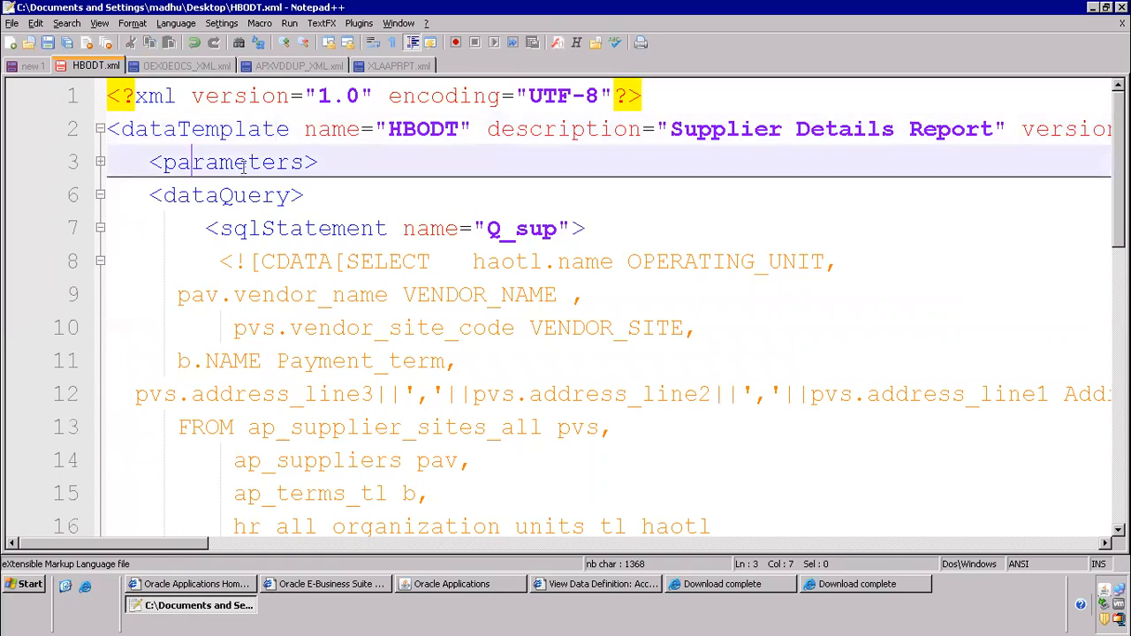
pyautogui.click(192, 194)
pyautogui.scroll(-8, 221, 291)
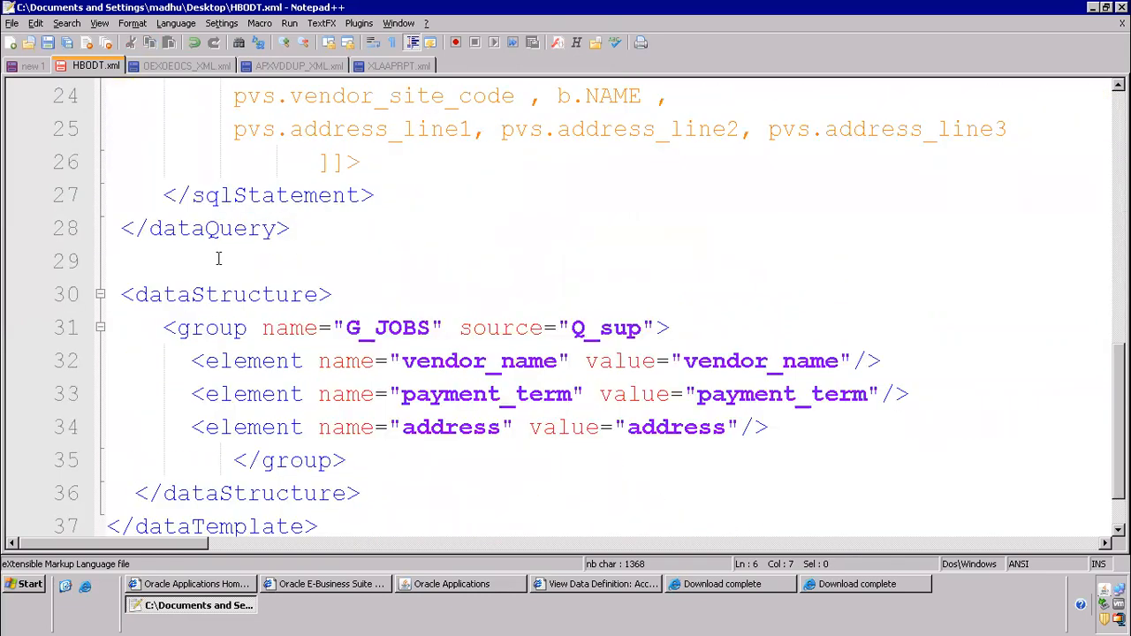
pyautogui.moveTo(136, 228); pyautogui.dragTo(338, 229)
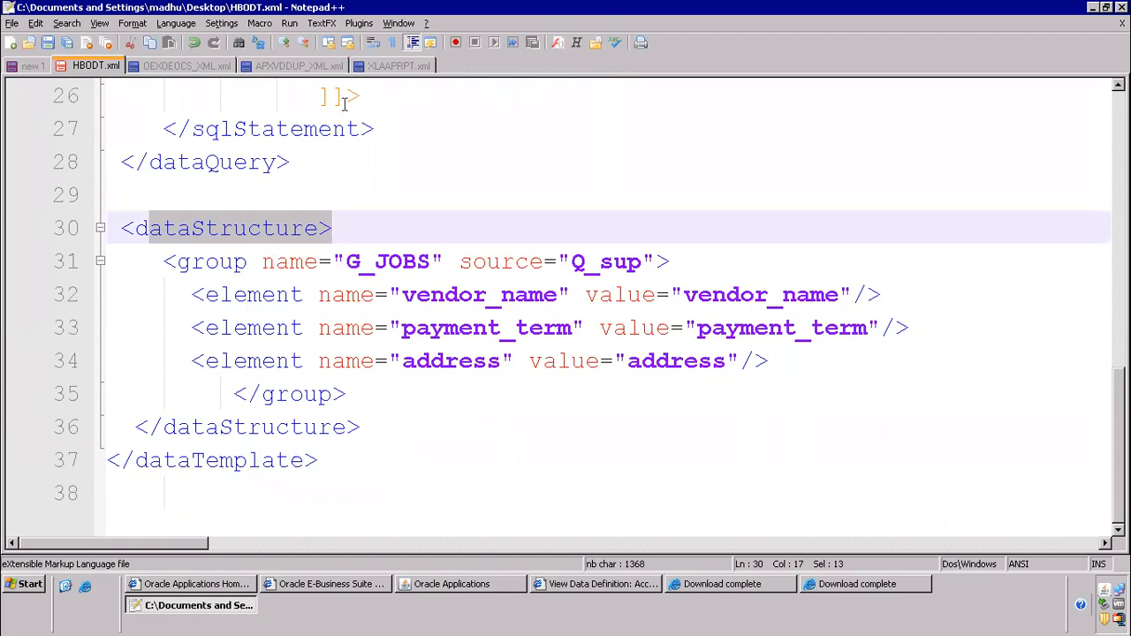
# Step: Switch to XLAAPRPT.xml and collapse its parameters and dataQuery blocks
pyautogui.click(385, 66)
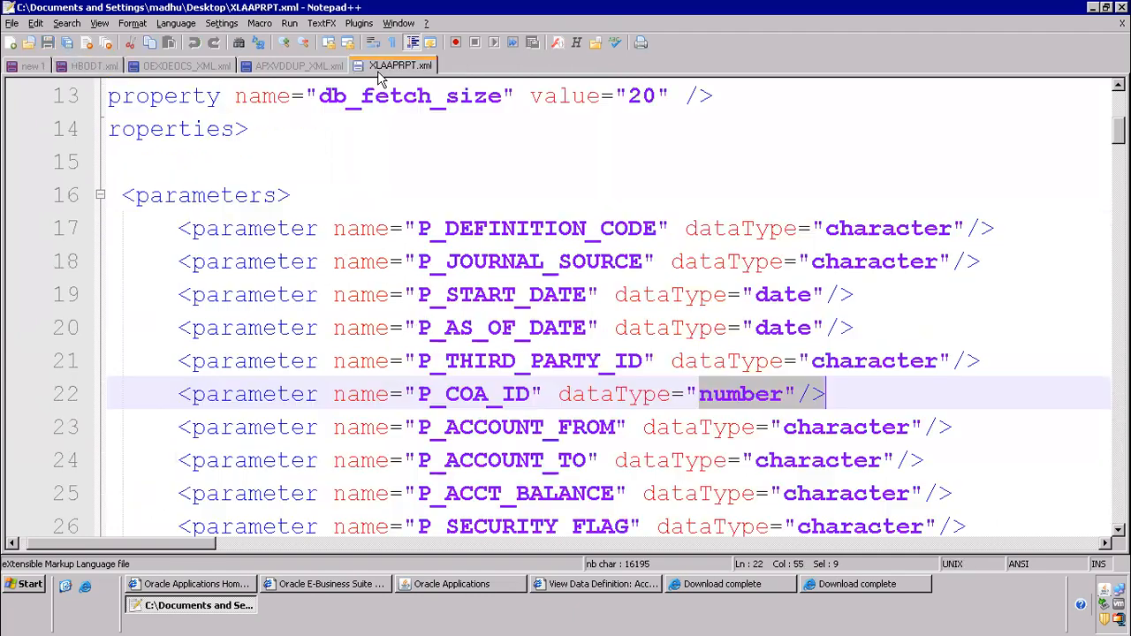
pyautogui.click(99, 197)
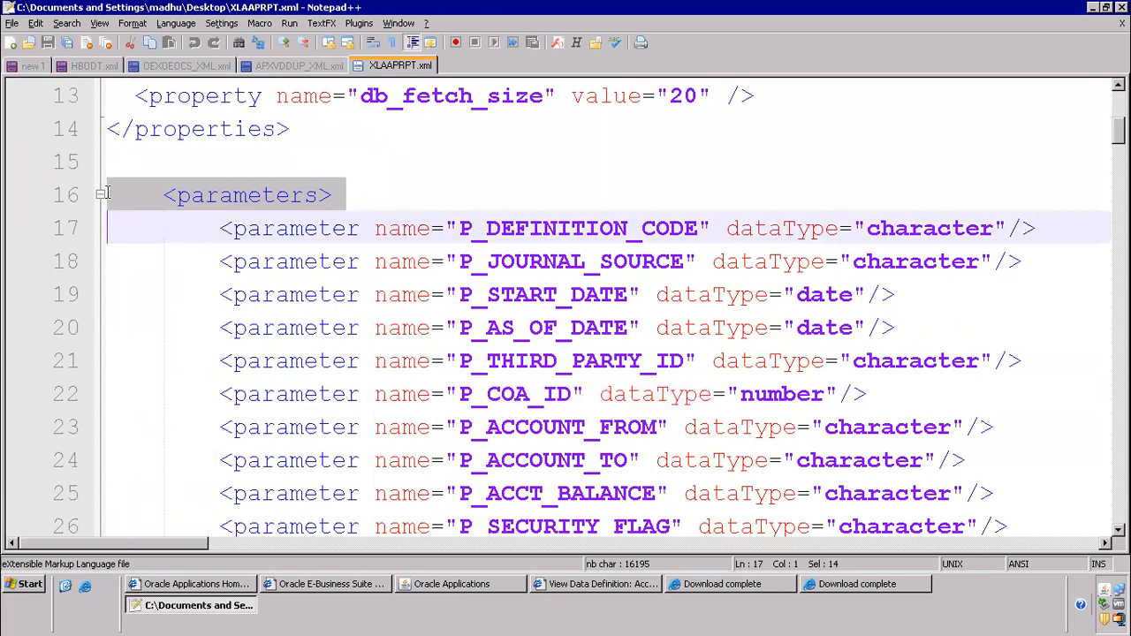
pyautogui.click(90, 194)
pyautogui.click(100, 194)
pyautogui.click(98, 229)
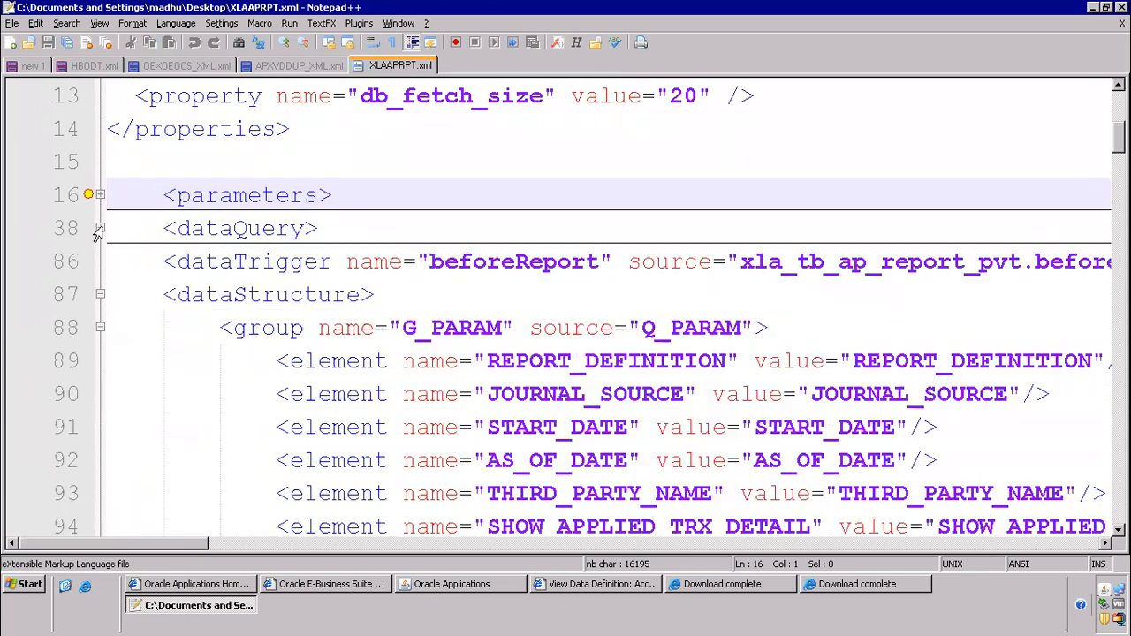
# Step: Highlight the beforeReport dataTrigger and its source package xla_tb_ap_report_pvt
pyautogui.moveTo(178, 262); pyautogui.dragTo(578, 275)
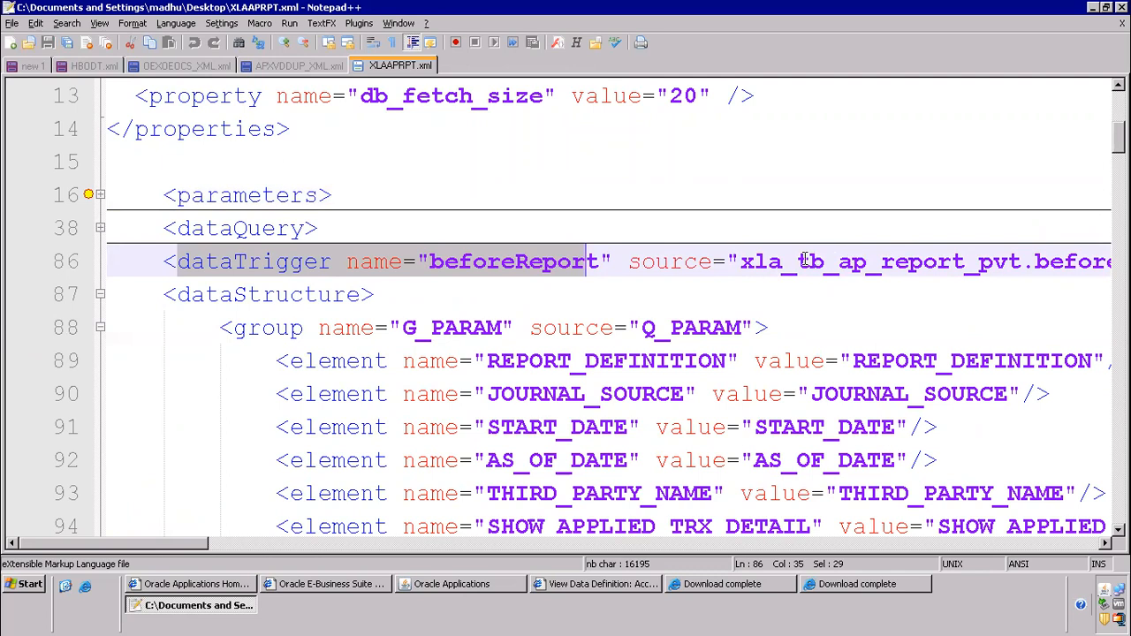
pyautogui.click(751, 262)
pyautogui.moveTo(795, 263); pyautogui.dragTo(987, 270)
pyautogui.click(487, 265)
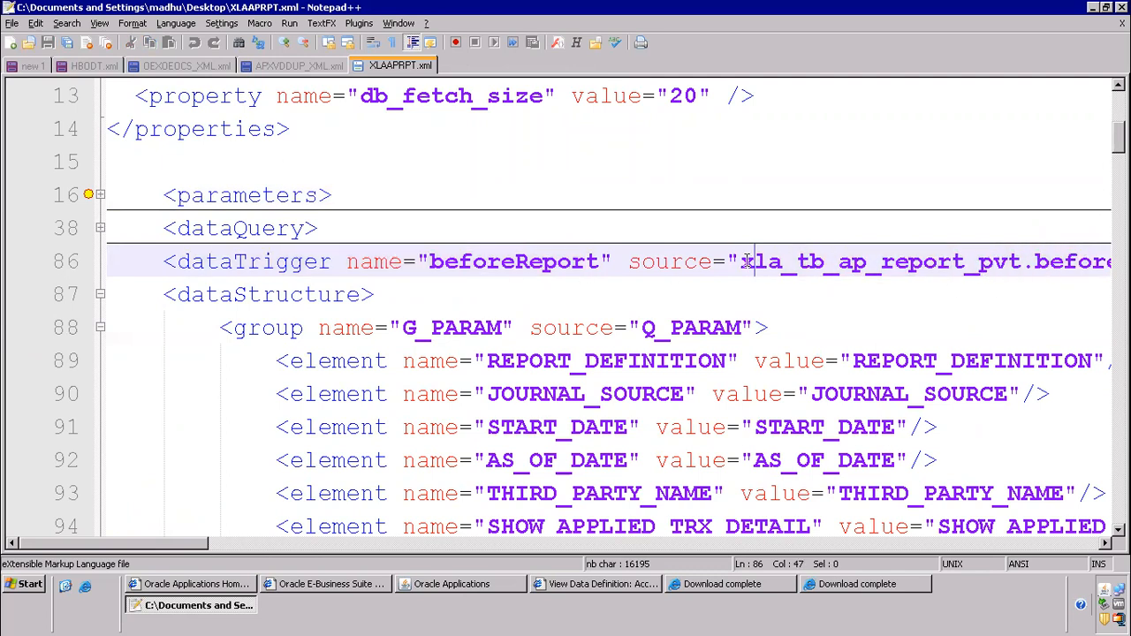
pyautogui.moveTo(749, 263); pyautogui.dragTo(939, 265)
pyautogui.moveTo(1020, 265); pyautogui.dragTo(1022, 265)
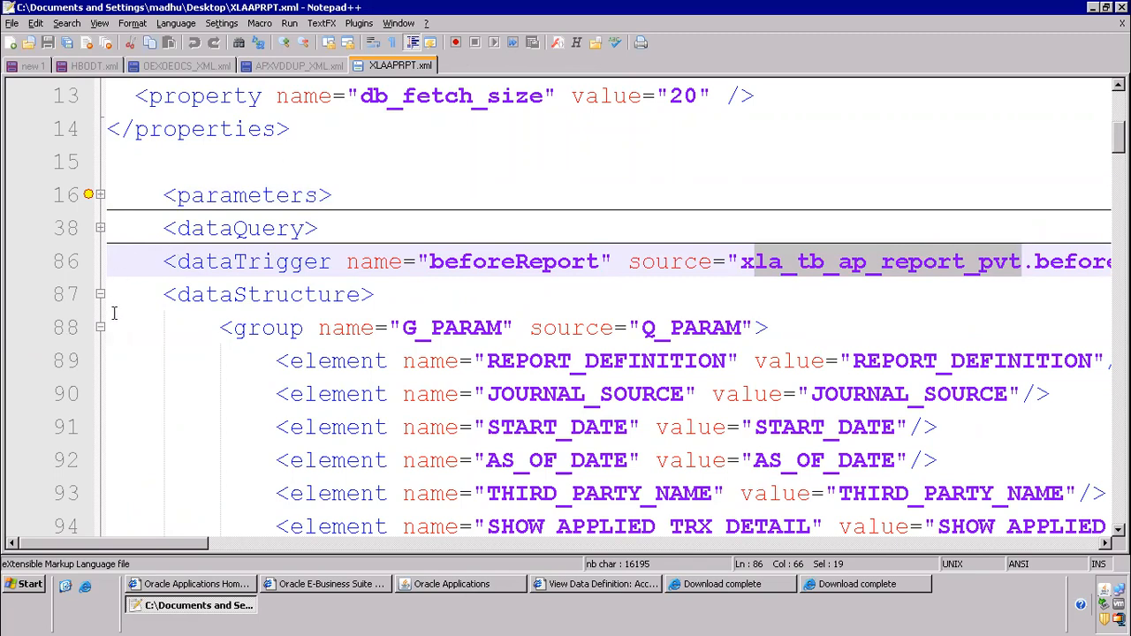
# Step: Examine the groups and elements in the dataStructure of XLAAPRPT.xml
pyautogui.scroll(-6, 376, 267)
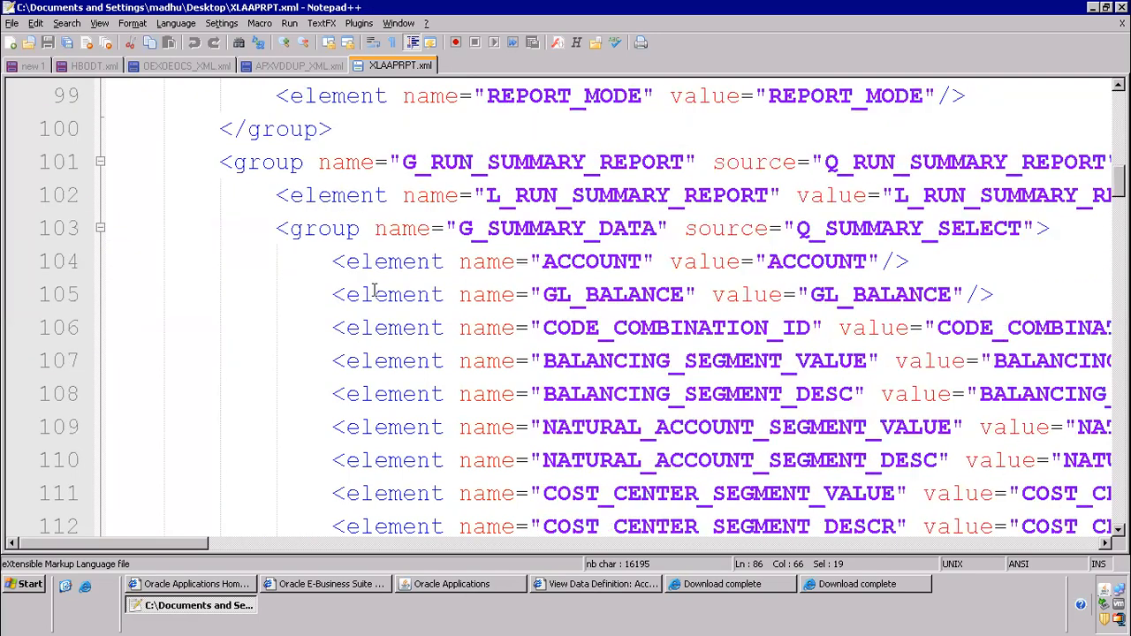
pyautogui.scroll(-10, 362, 294)
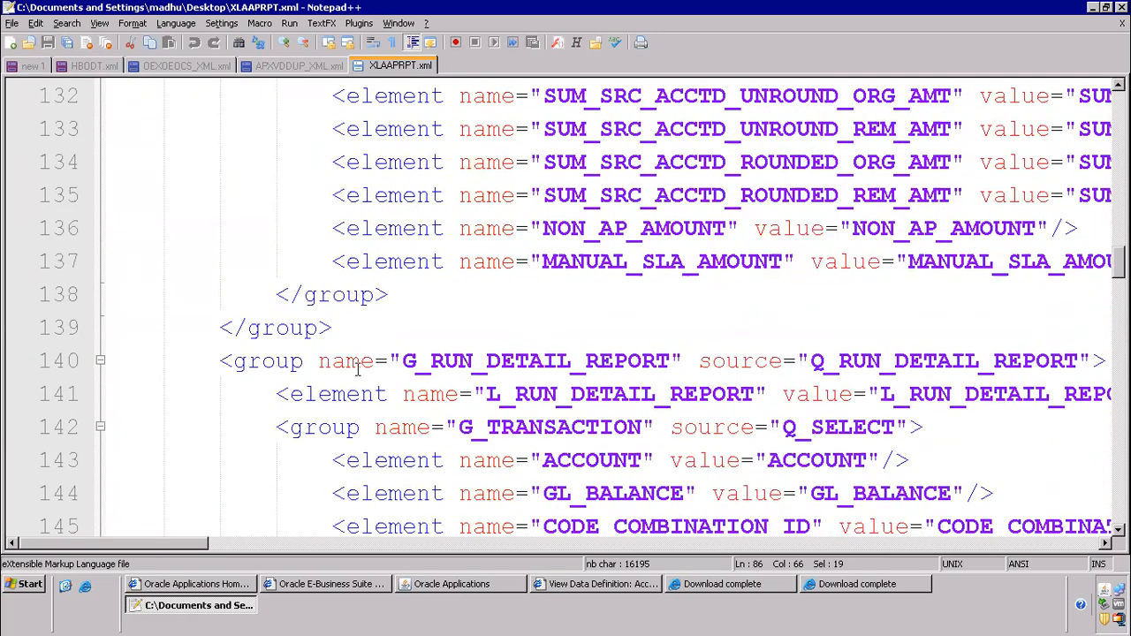
pyautogui.scroll(-20, 357, 370)
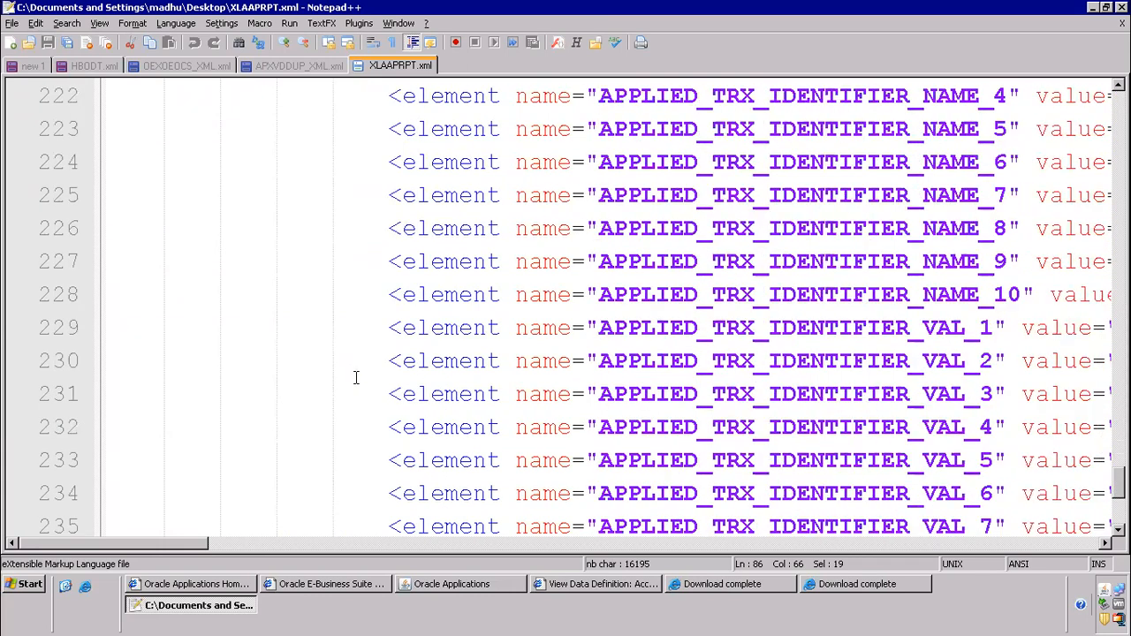
pyautogui.scroll(-3, 356, 380)
# Step: Switch to APXVDDUP_XML.xml and review the template from its header to the afterReportTrigger dataTrigger
pyautogui.click(286, 67)
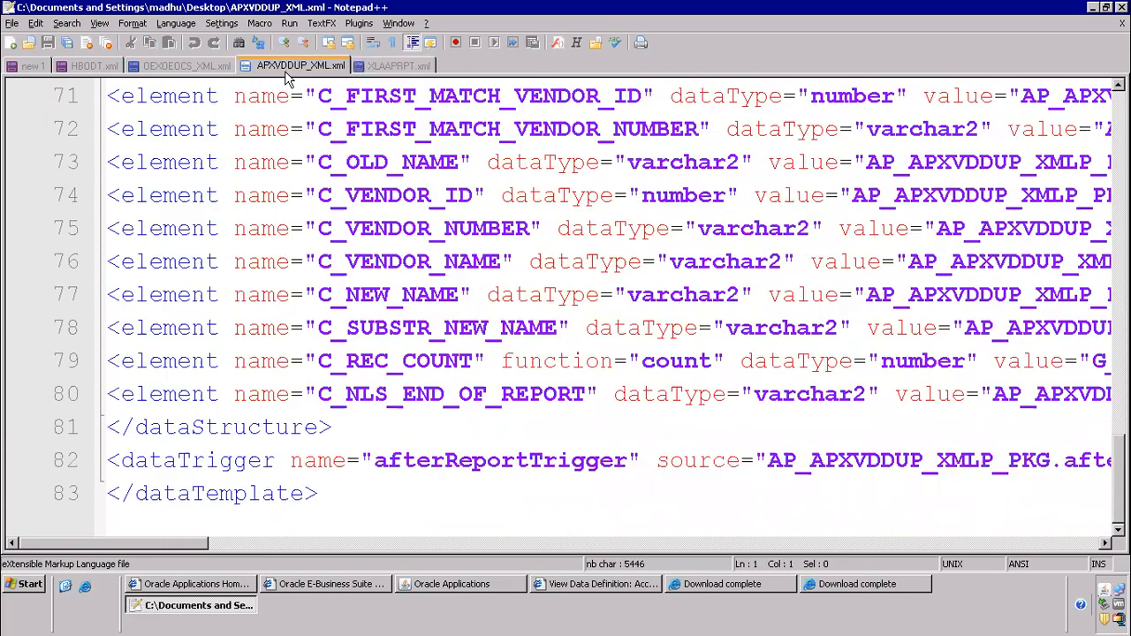
pyautogui.scroll(6, 311, 265)
pyautogui.scroll(17, 311, 265)
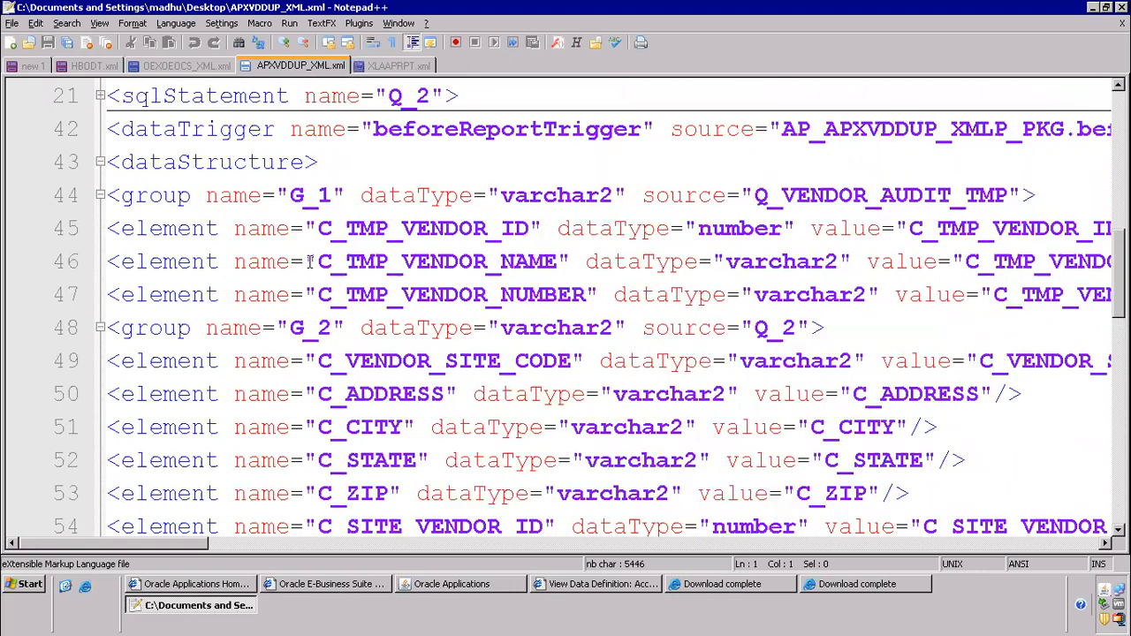
pyautogui.scroll(1, 311, 262)
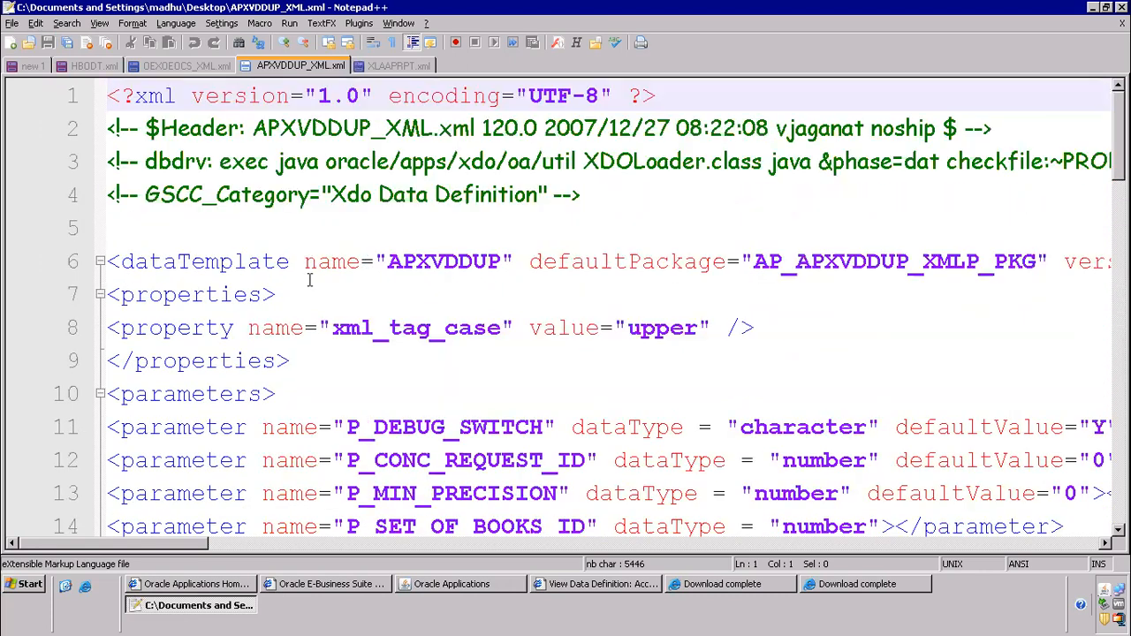
pyautogui.scroll(-20, 309, 280)
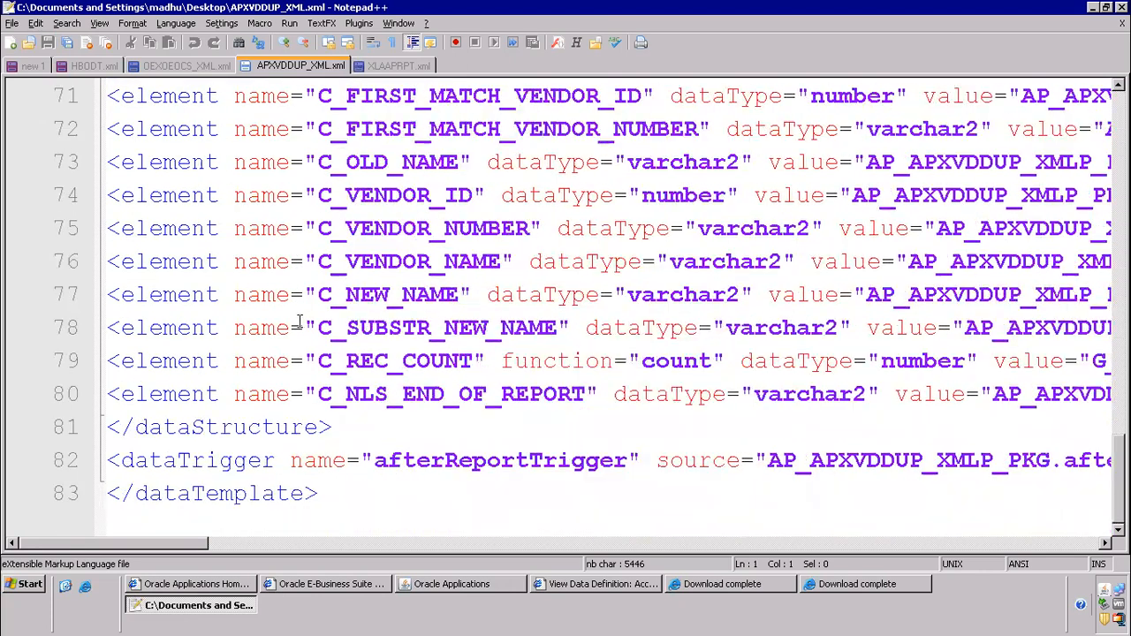
# Step: Switch to OEXOEOCS_XML.xml, collapse the Q_Seldata sqlStatement and examine the dataTrigger lines above the dataStructure
pyautogui.click(181, 67)
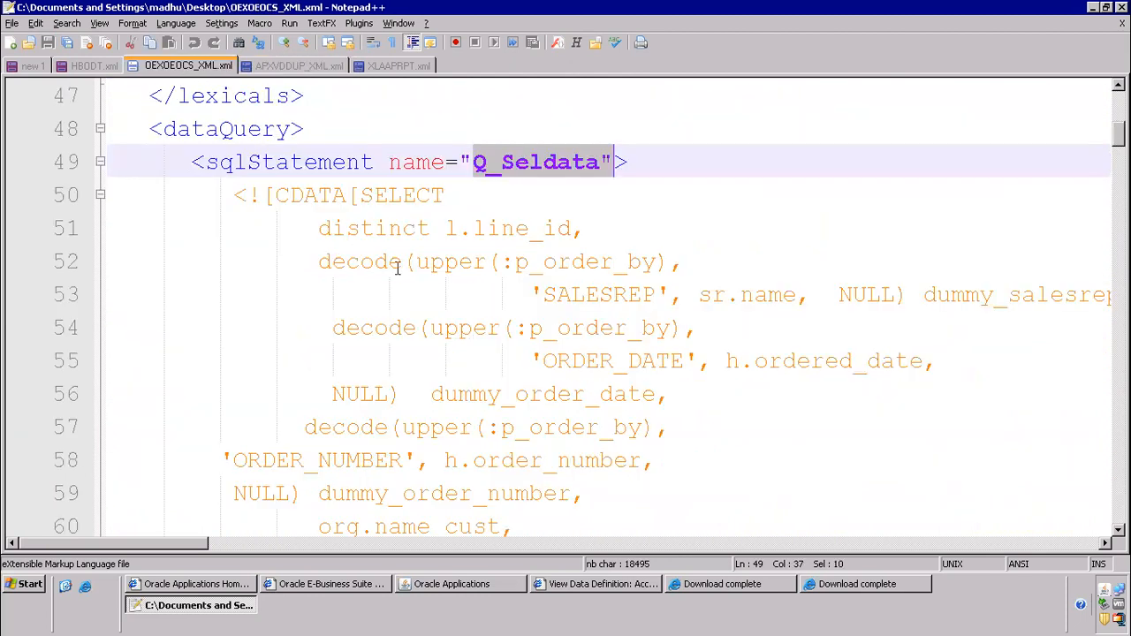
pyautogui.scroll(-7, 374, 294)
pyautogui.scroll(12, 291, 248)
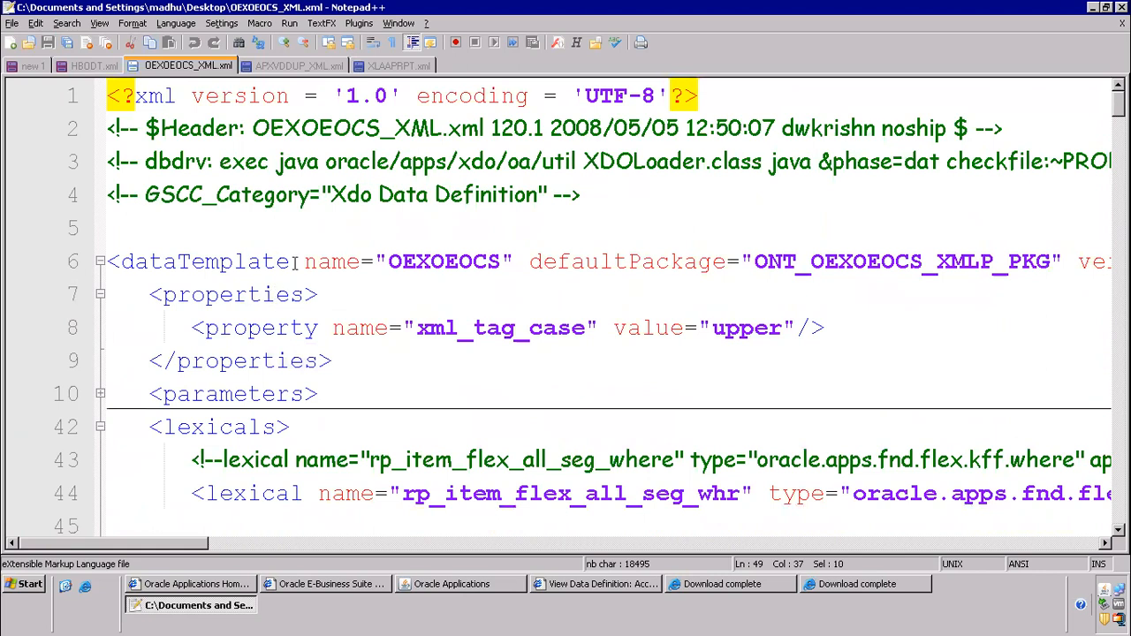
pyautogui.scroll(-1, 295, 261)
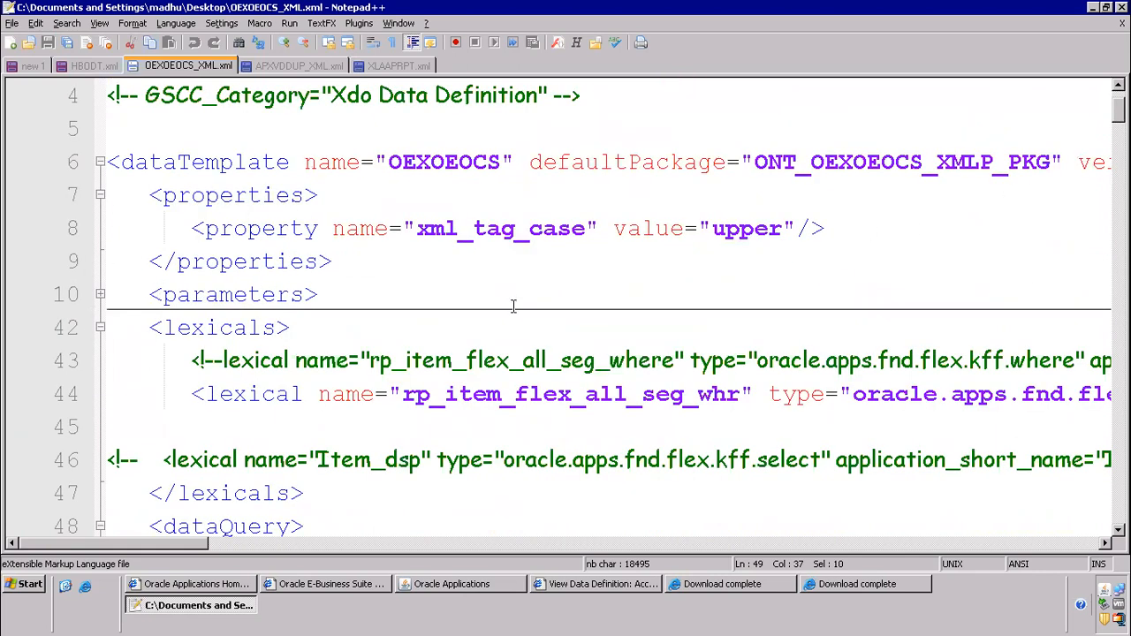
pyautogui.scroll(-4, 214, 315)
pyautogui.scroll(2, 215, 245)
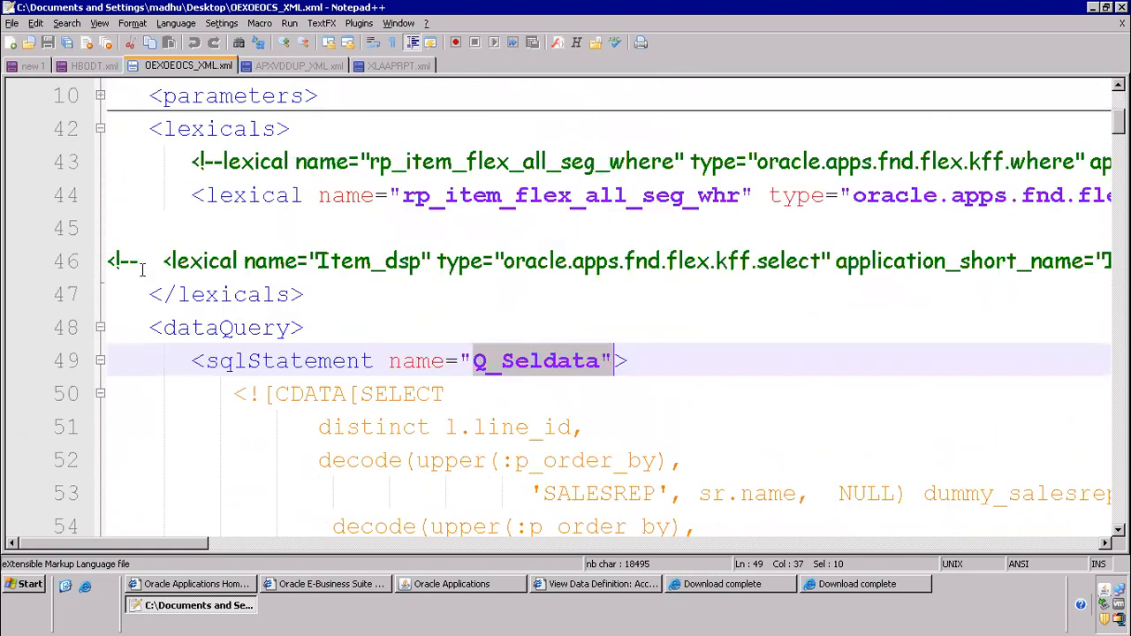
pyautogui.click(99, 362)
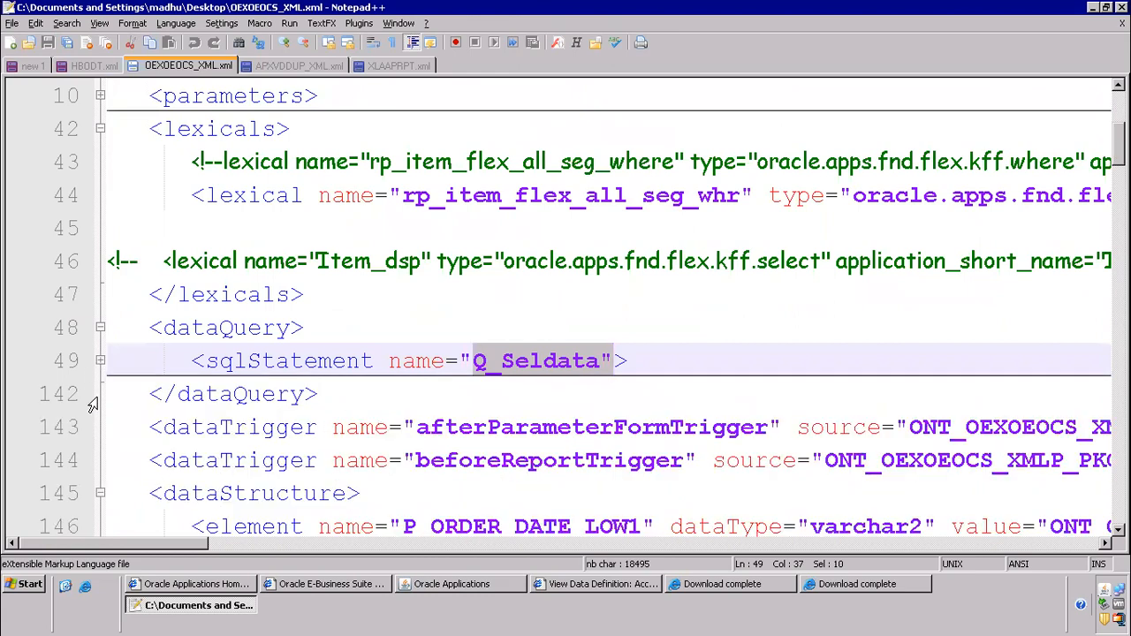
pyautogui.scroll(-3, 351, 324)
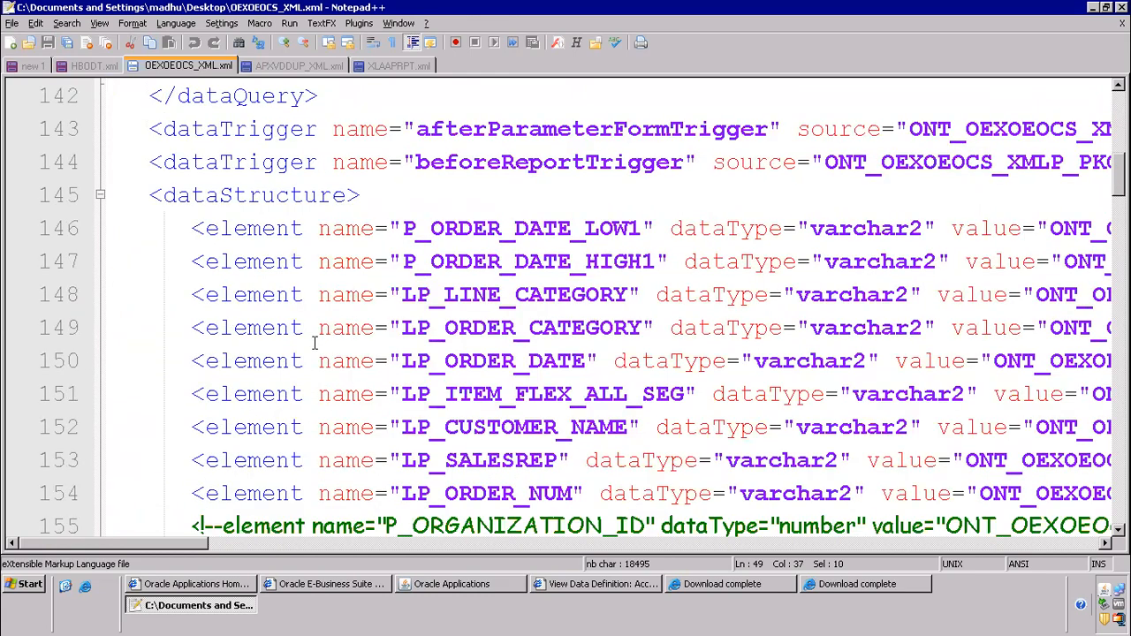
# Step: Collapse the dataStructure in OEXOEOCS_XML.xml and highlight the lexicals closing tag, the afterParameterFormTrigger dataTrigger and the properties block
pyautogui.click(100, 194)
pyautogui.moveTo(176, 194); pyautogui.dragTo(308, 196)
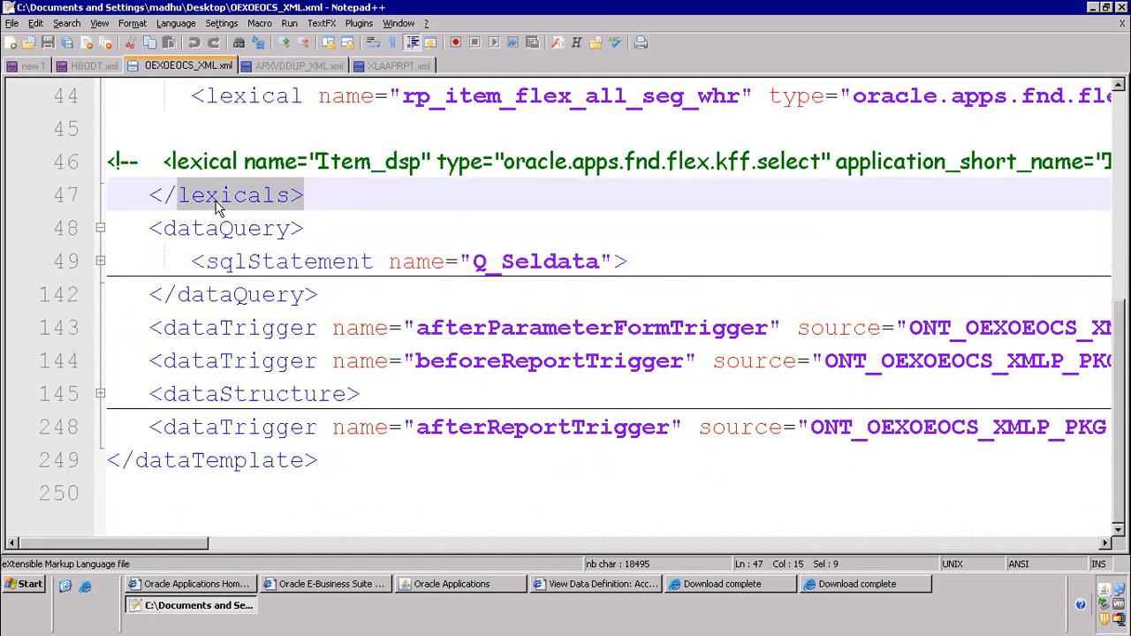
pyautogui.moveTo(163, 328); pyautogui.dragTo(332, 311)
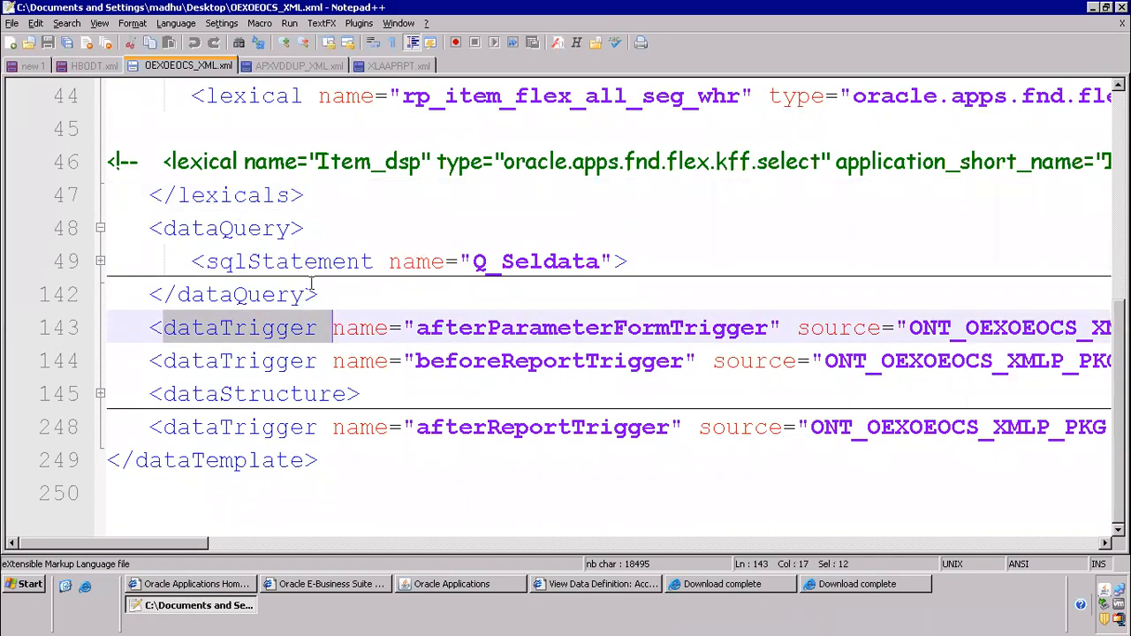
pyautogui.scroll(4, 305, 265)
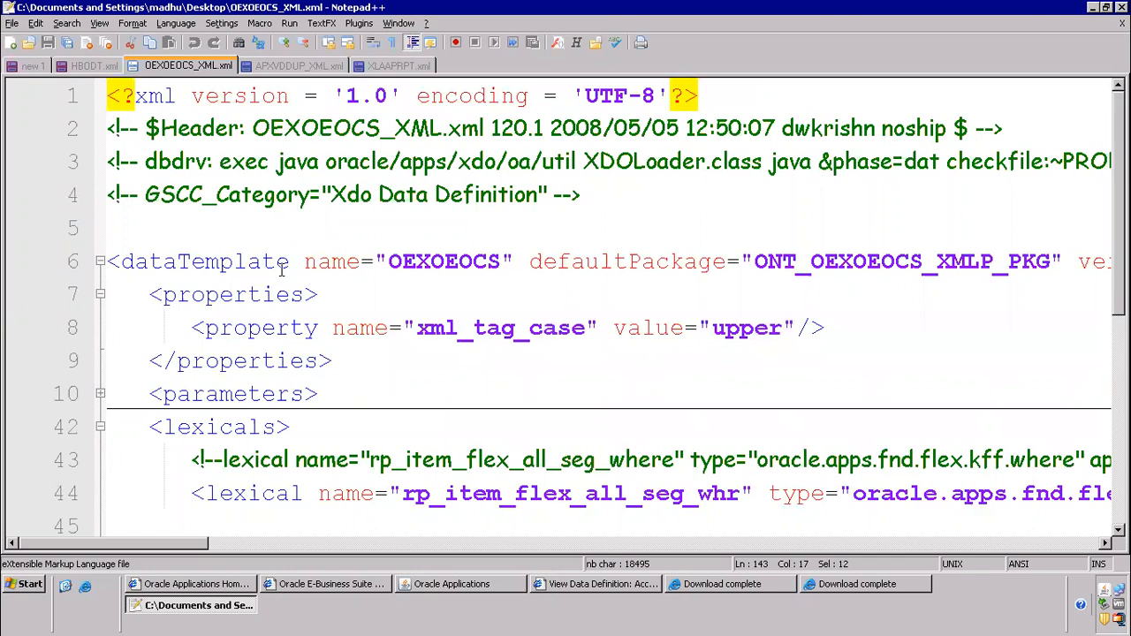
pyautogui.moveTo(148, 294); pyautogui.dragTo(351, 367)
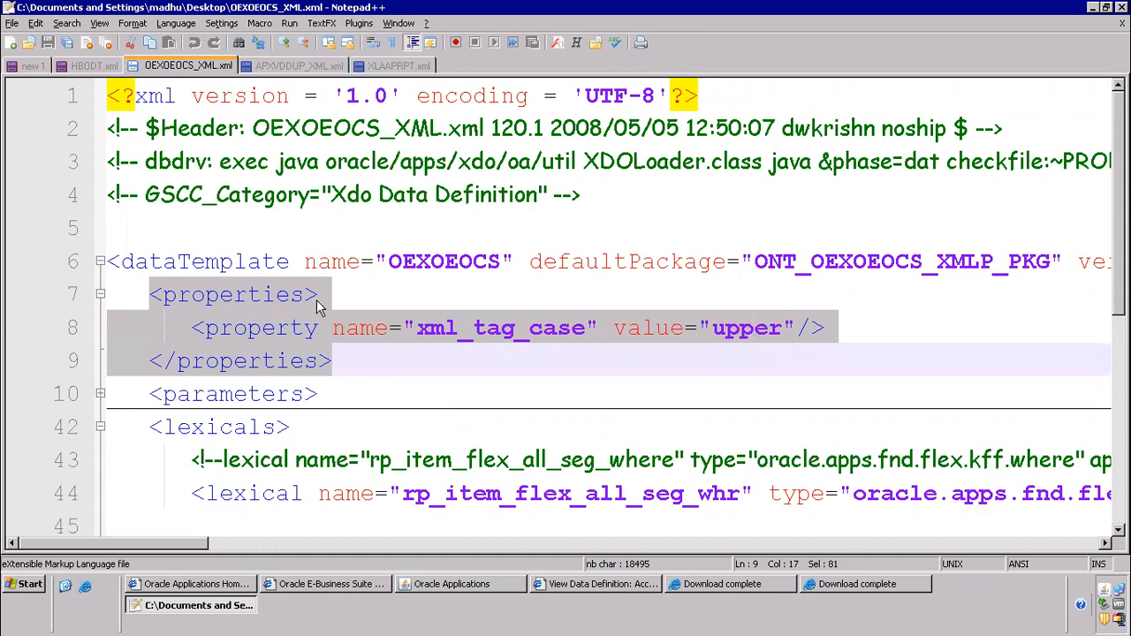
# Step: Switch to HBODT.xml and go to the parameters line near the start of the template
pyautogui.click(93, 67)
pyautogui.scroll(8, 221, 220)
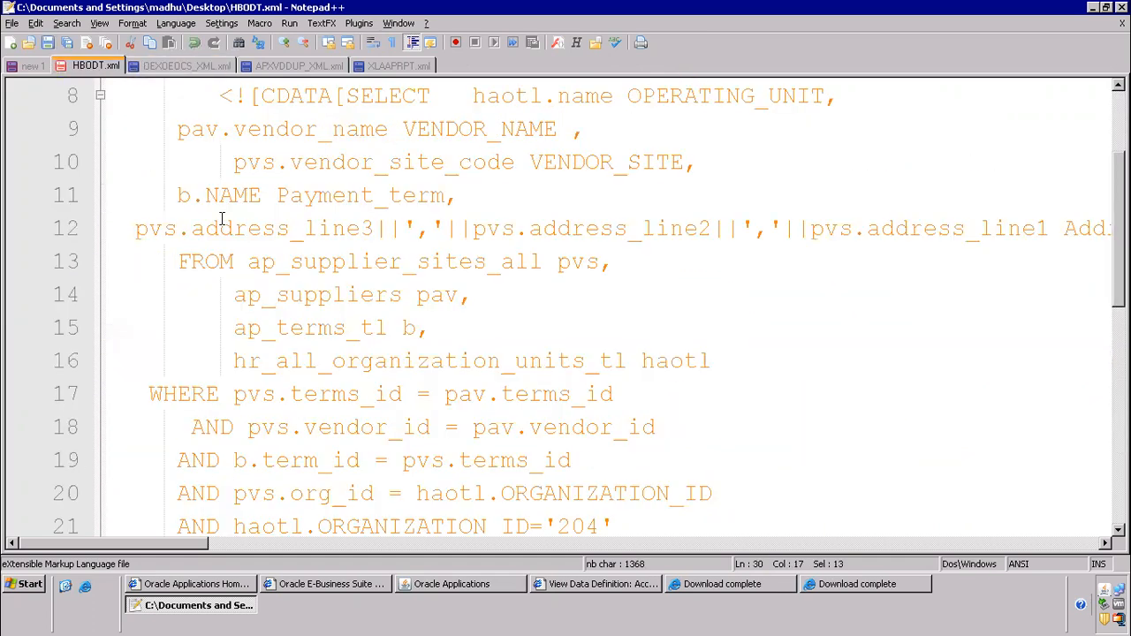
pyautogui.click(142, 165)
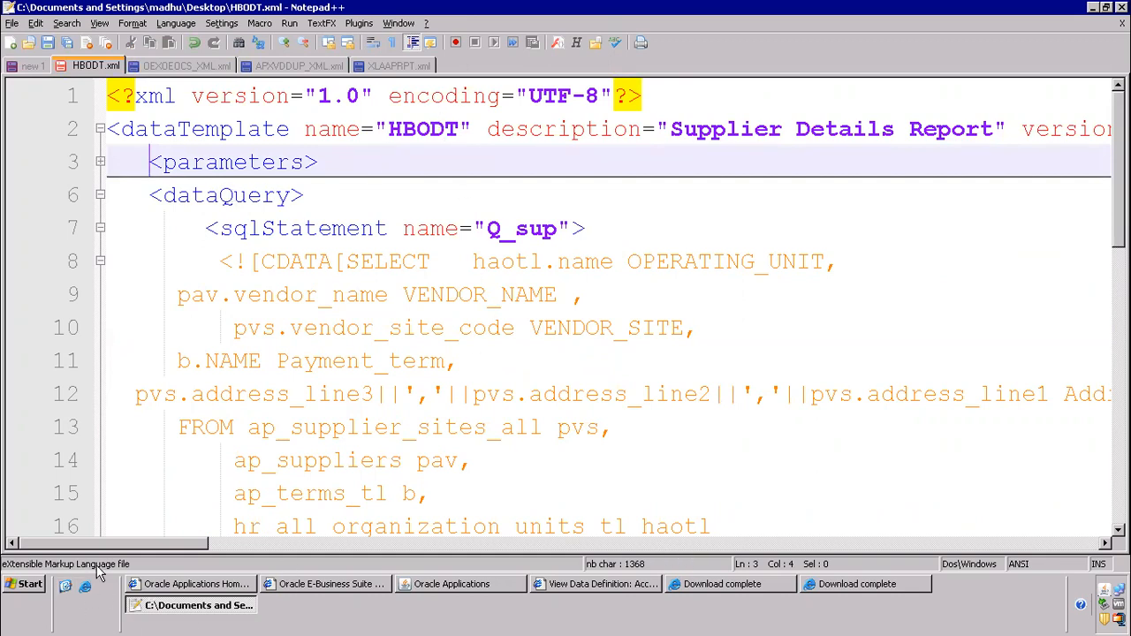
# Step: Show the desktop, launch Notepad and write "sections" on the first line
pyautogui.click(66, 590)
pyautogui.click(27, 585)
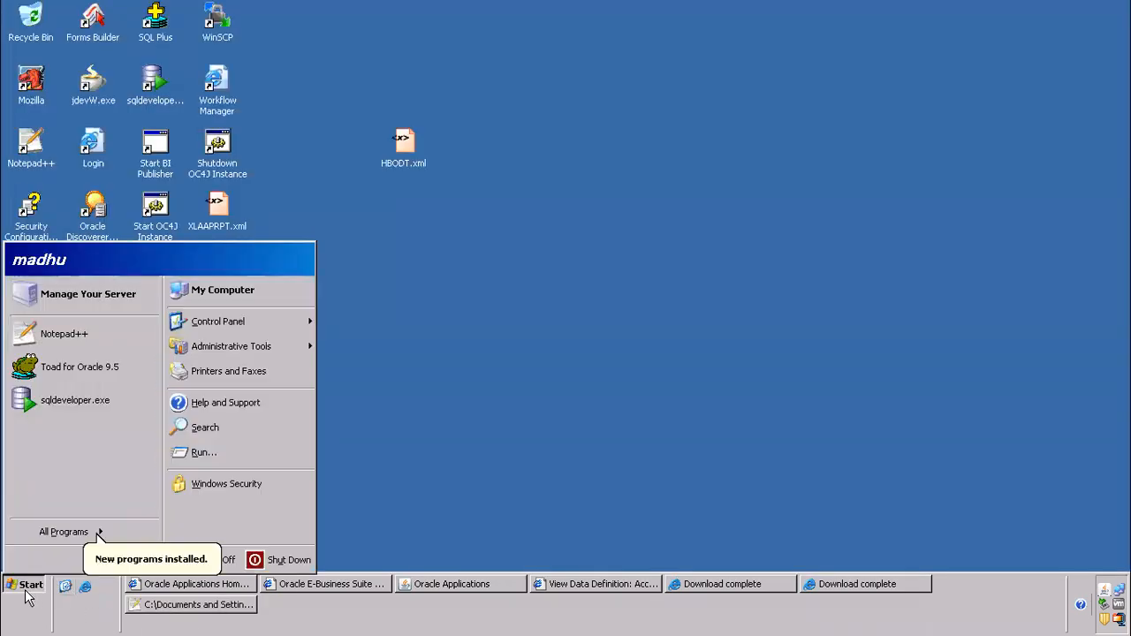
pyautogui.click(205, 453)
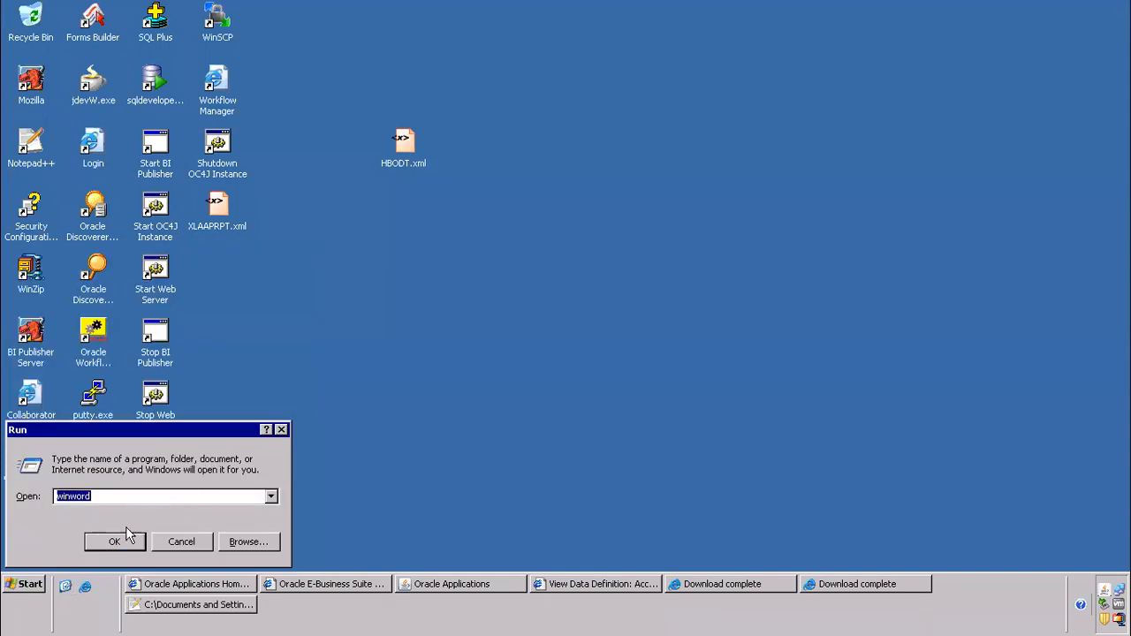
pyautogui.write('notepa')
pyautogui.press('Return')
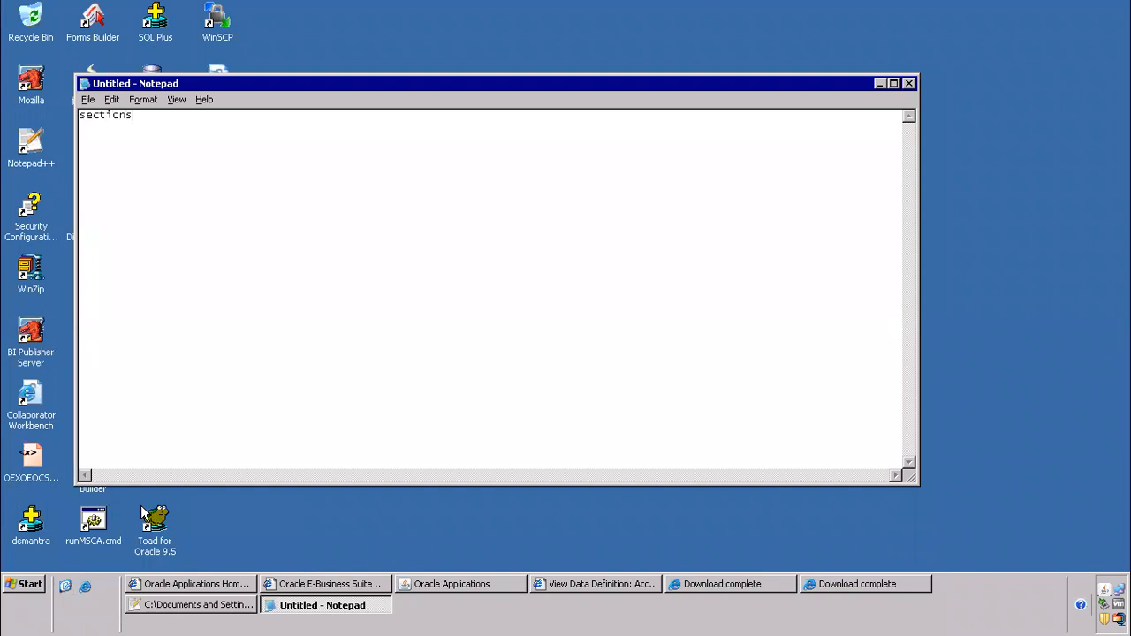
# Step: Set the Notepad font size to 20
pyautogui.click(112, 99)
pyautogui.moveTo(144, 99)
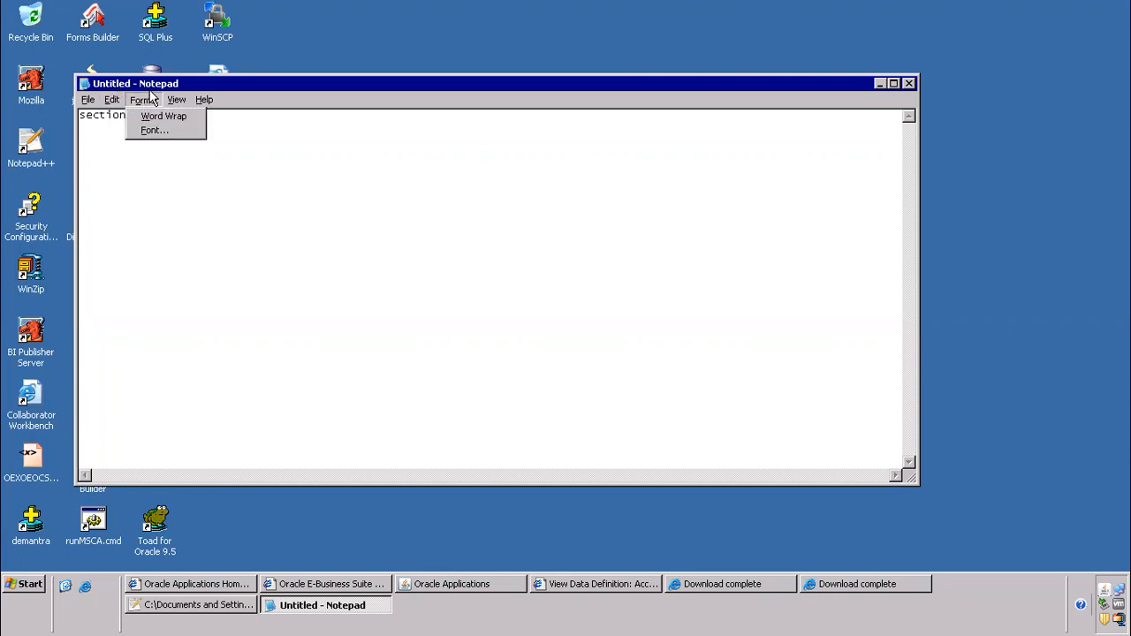
pyautogui.click(146, 131)
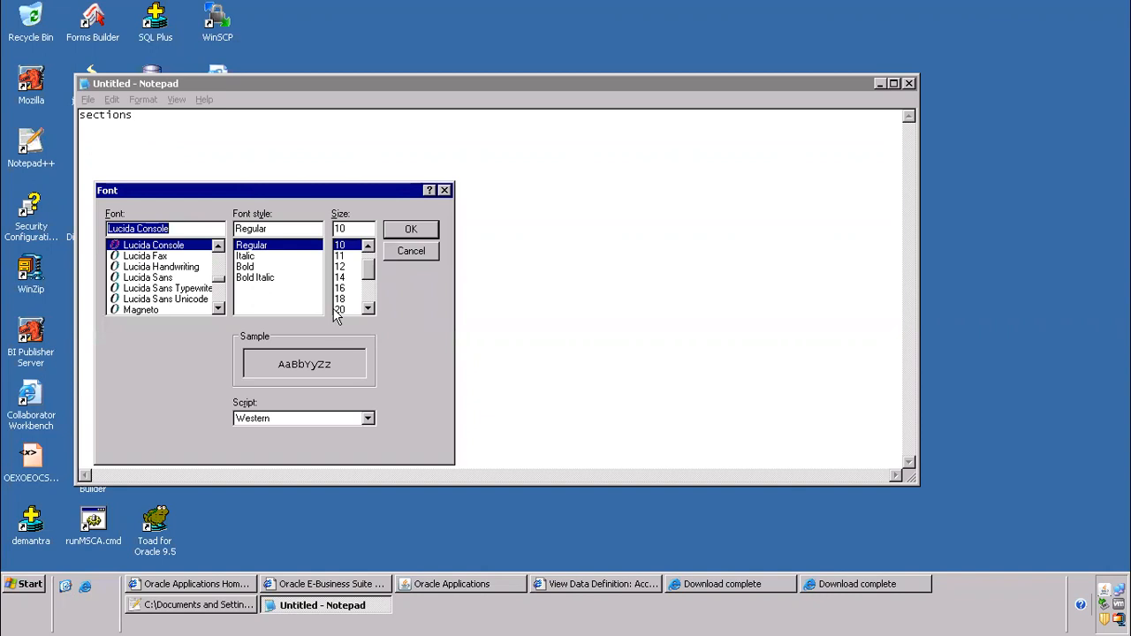
pyautogui.click(345, 310)
pyautogui.click(411, 230)
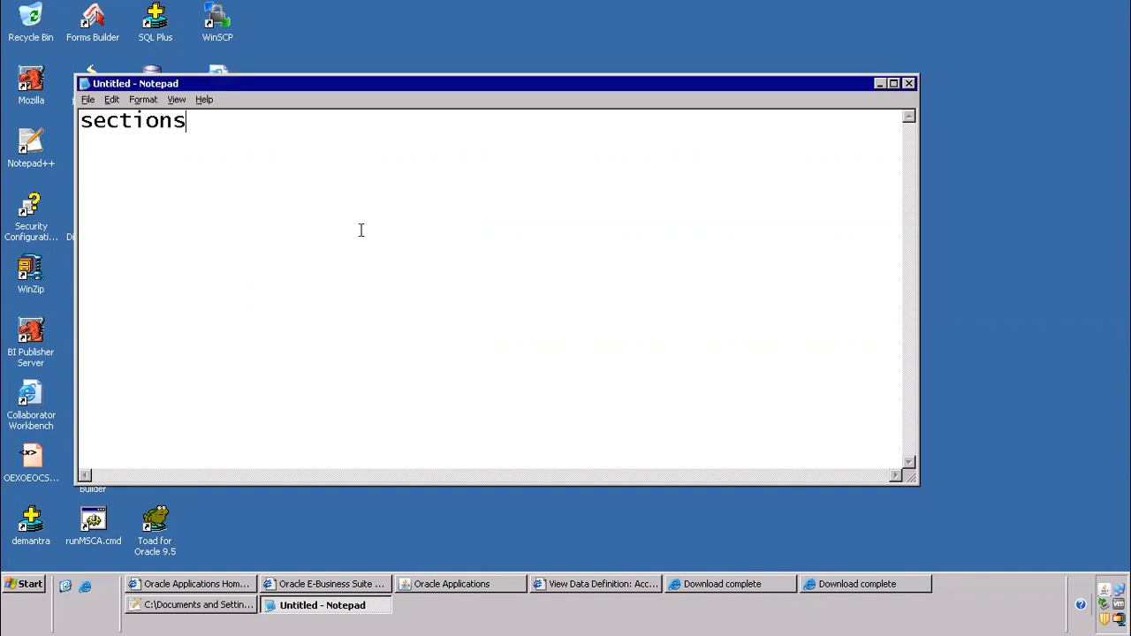
# Step: Add the lines "data template", "properties" and "parameters" below "sections"
pyautogui.write('dta')
pyautogui.press('BackSpace')
pyautogui.press('BackSpace')
pyautogui.write('ata template')
pyautogui.press('Return')
pyautogui.write('properties')
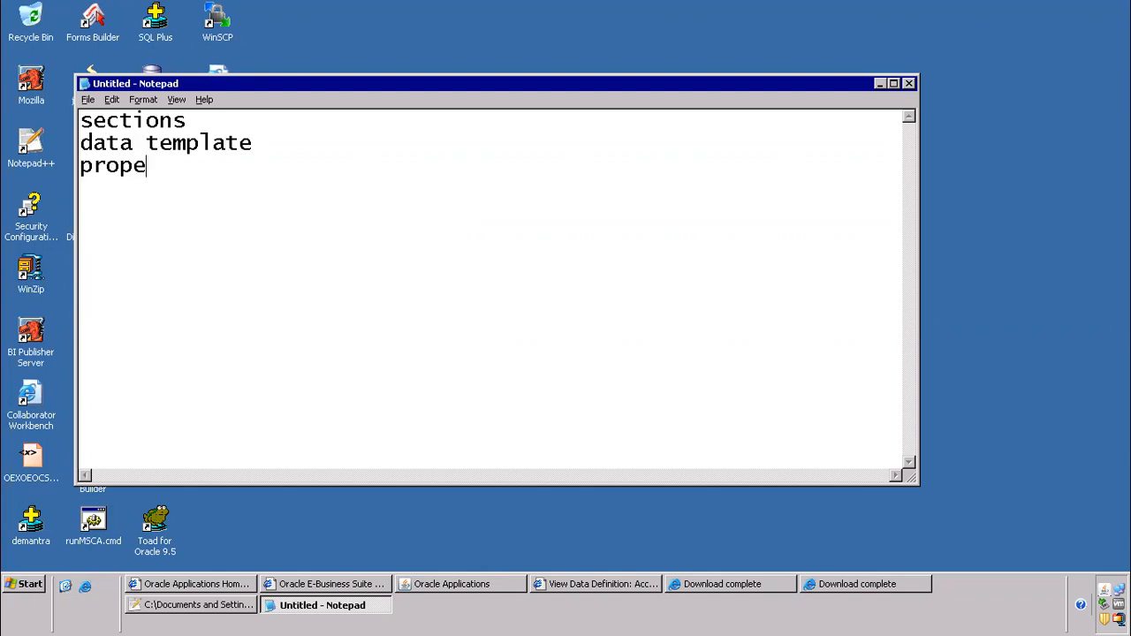
pyautogui.press('Return')
pyautogui.write('parameters')
pyautogui.press('Return')
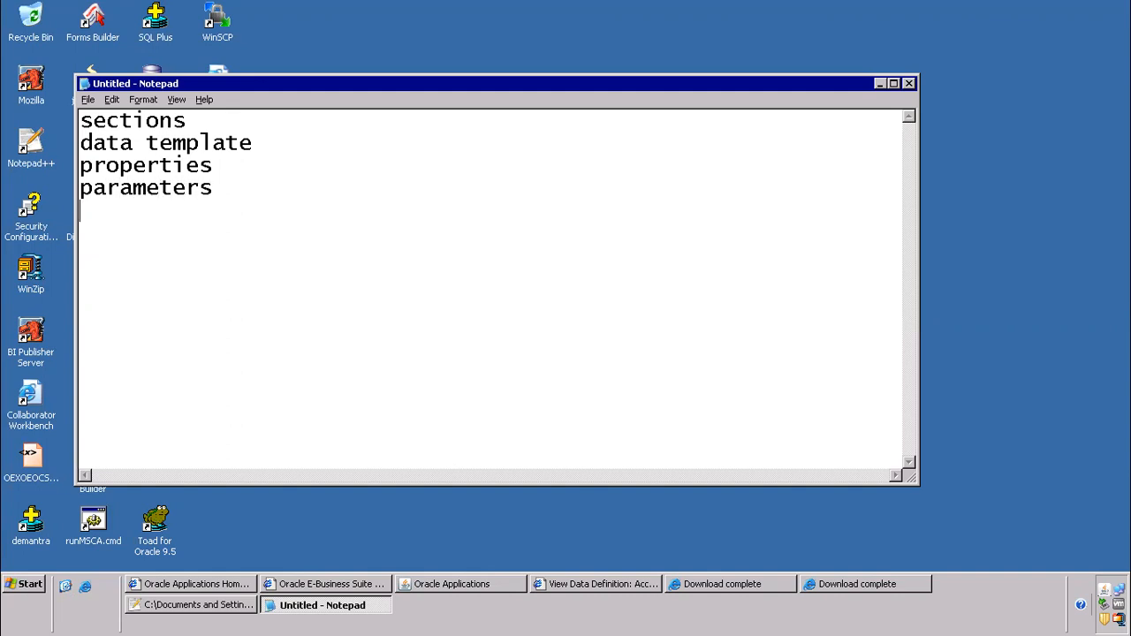
# Step: Continue the list with the lines "data query", "lexcial", "triggers" and "structure", and select the whole text
pyautogui.write('data query ')
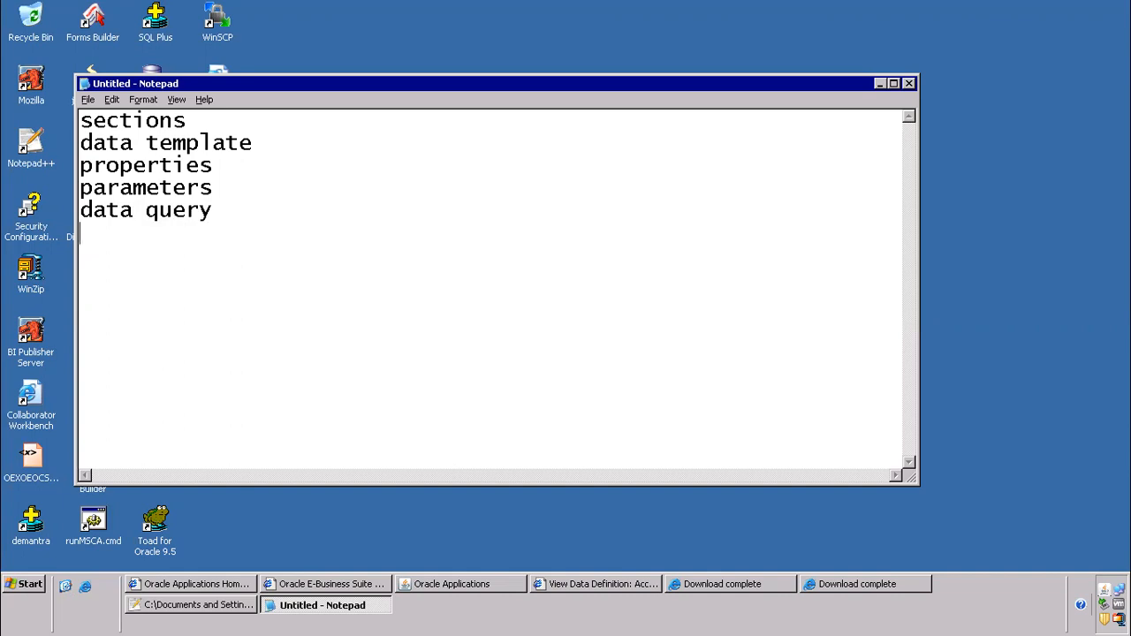
pyautogui.write('lexcial')
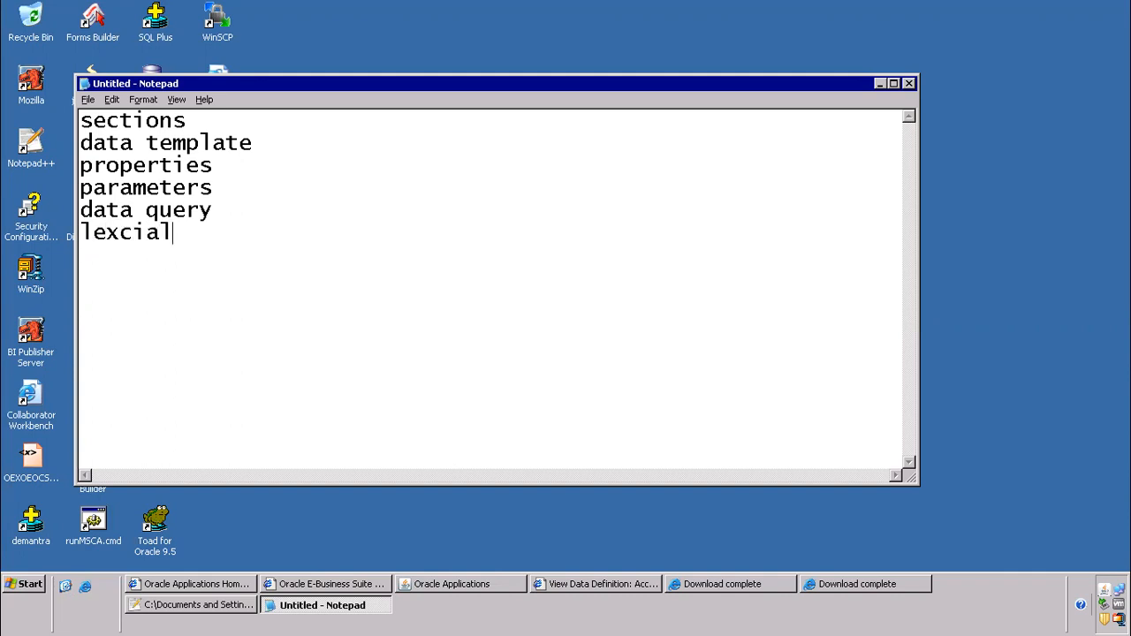
pyautogui.write('triggers')
pyautogui.press('Return')
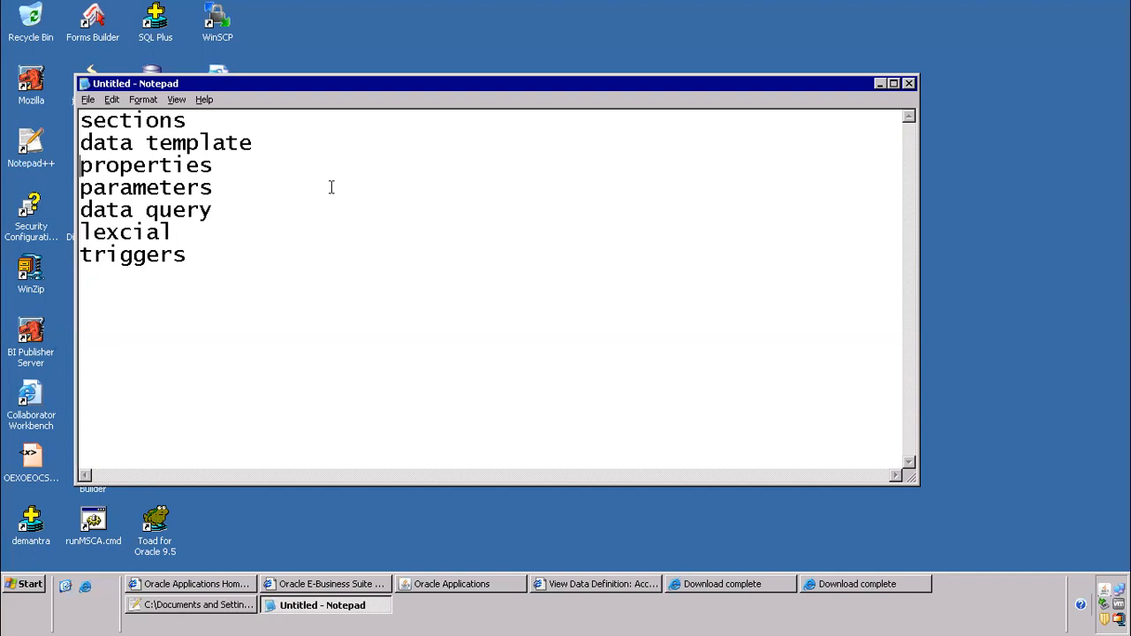
pyautogui.write('structure')
pyautogui.press('Return')
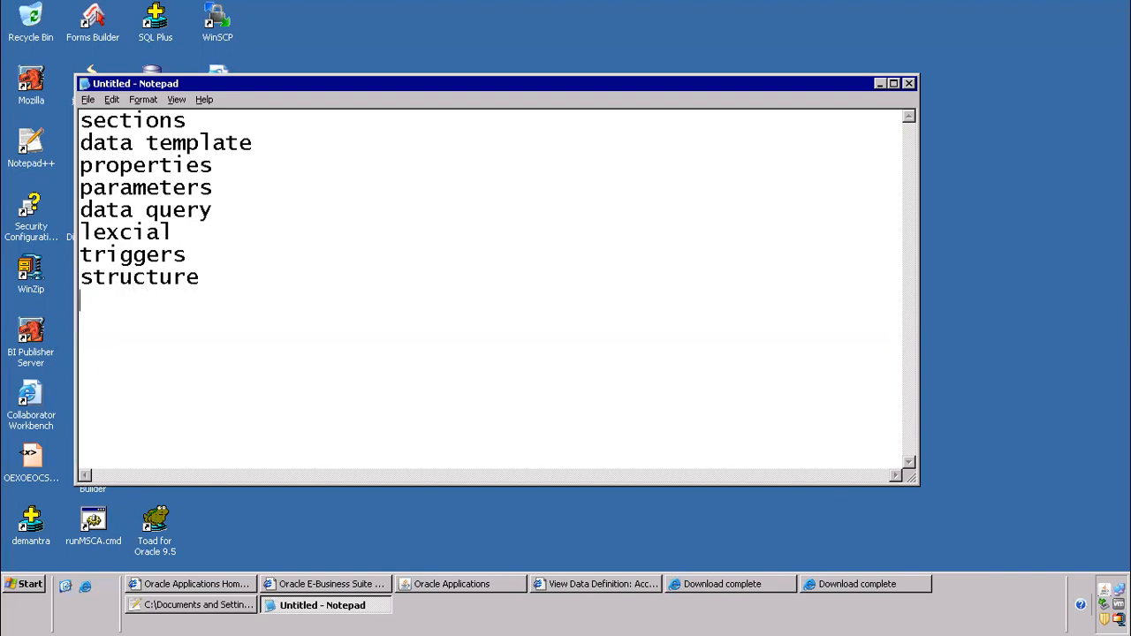
pyautogui.hotkey('ctrl', 'a')
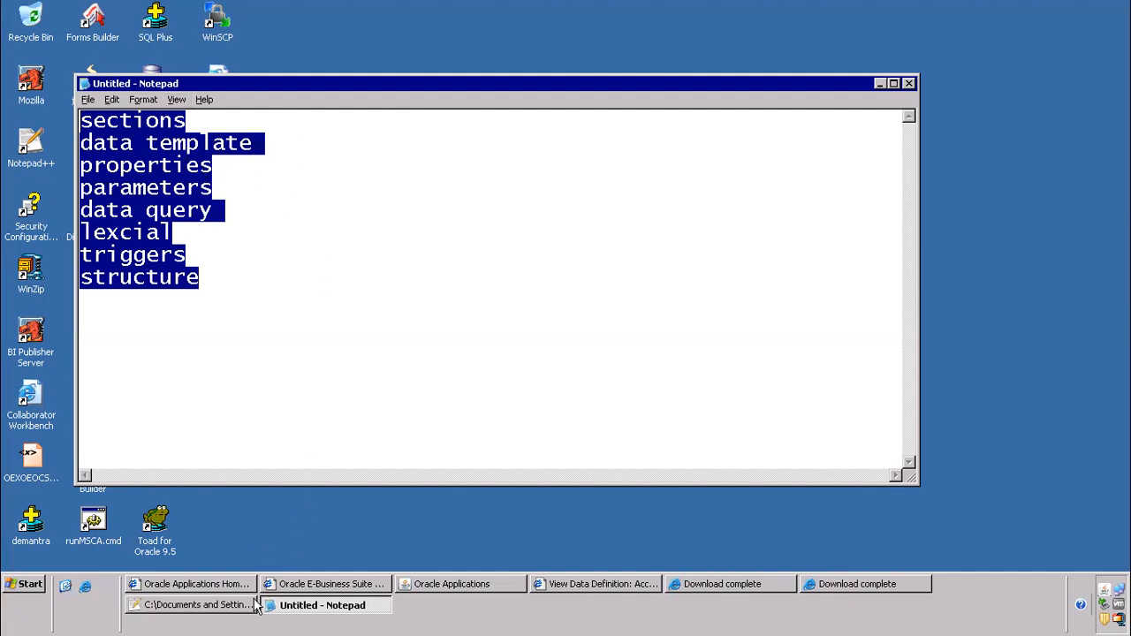
# Step: Switch to Notepad++ and skim through the HBODT.xml template
pyautogui.click(210, 608)
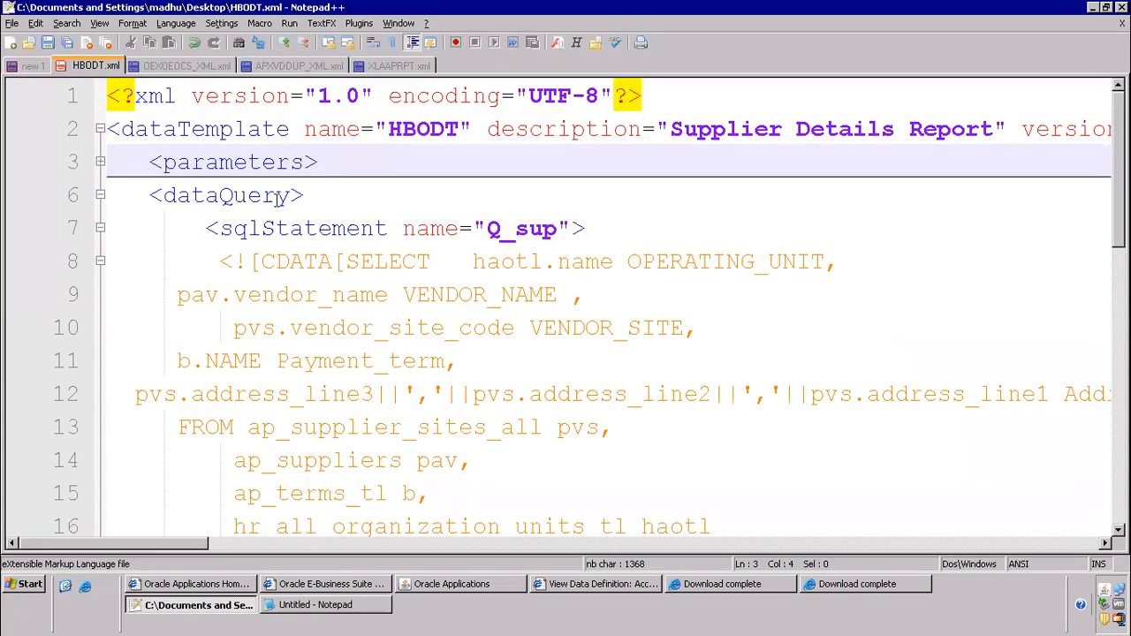
pyautogui.scroll(-8, 381, 260)
pyautogui.scroll(8, 381, 260)
# Step: Switch back to Notepad and write "concurrent program" after a blank line below the sections list
pyautogui.click(331, 610)
pyautogui.click(225, 311)
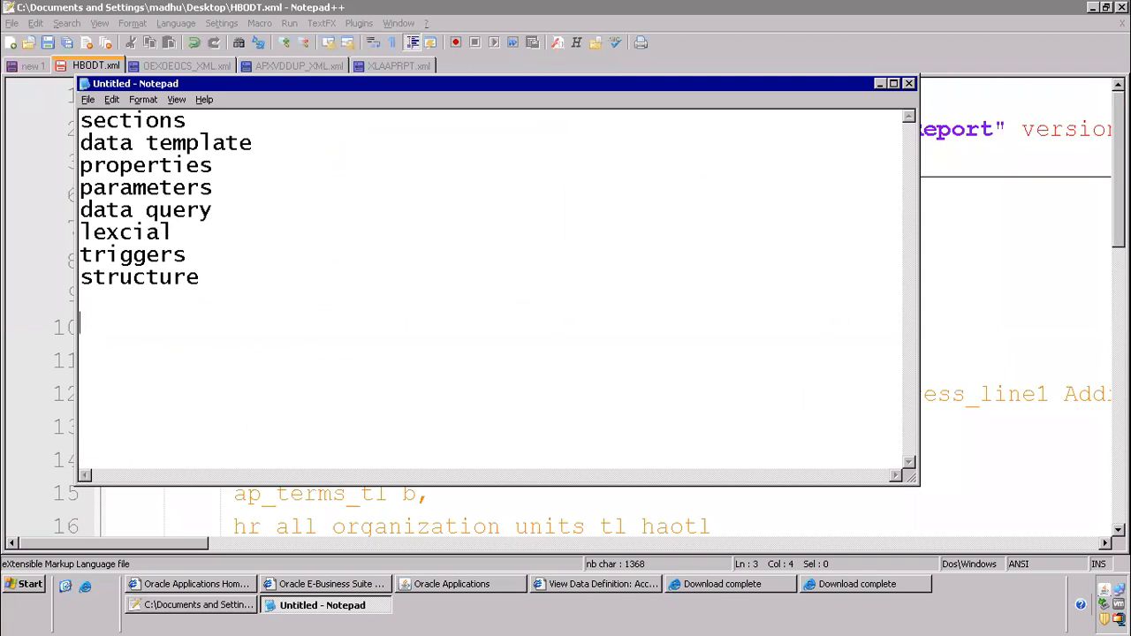
pyautogui.write('concurre')
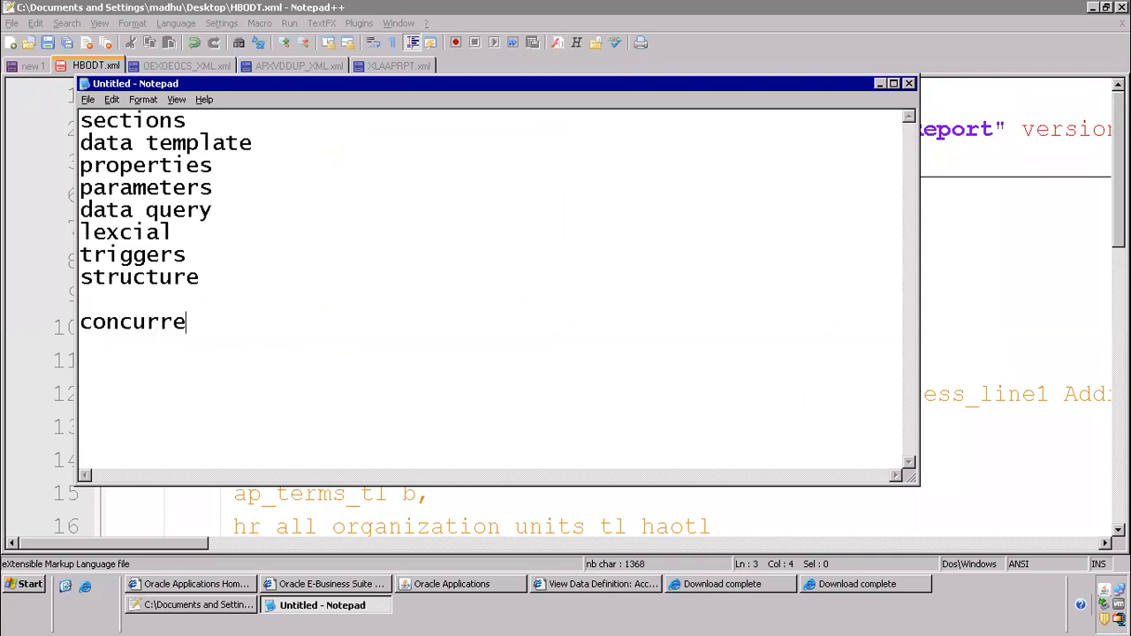
pyautogui.write('nt prog')
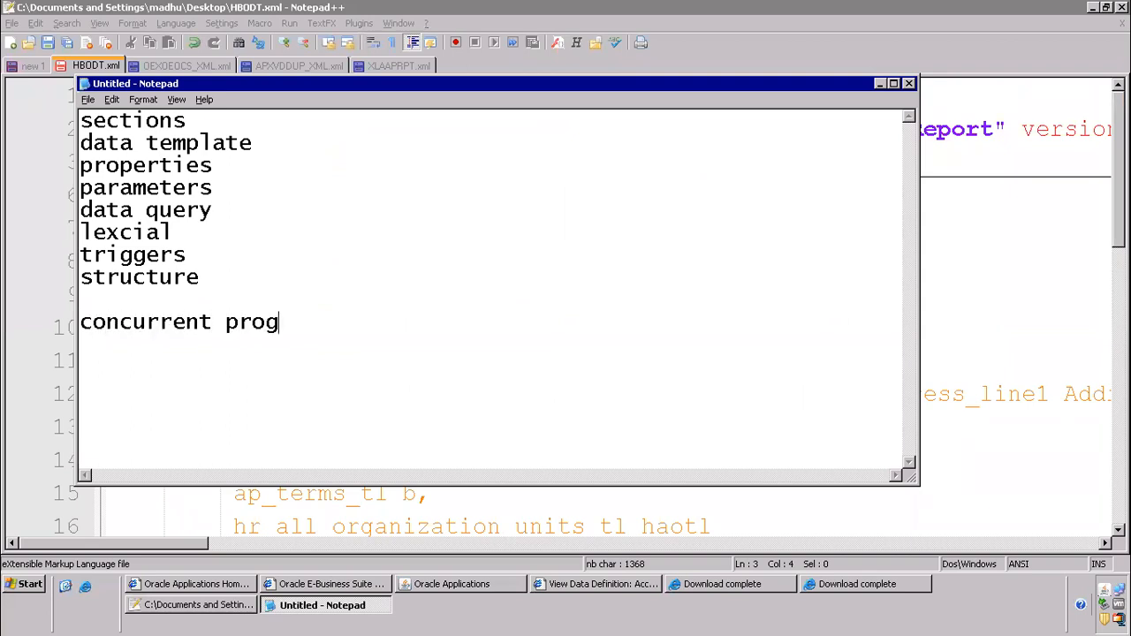
pyautogui.write('ram')
pyautogui.press('Return')
pyautogui.moveTo(82, 323); pyautogui.dragTo(334, 326)
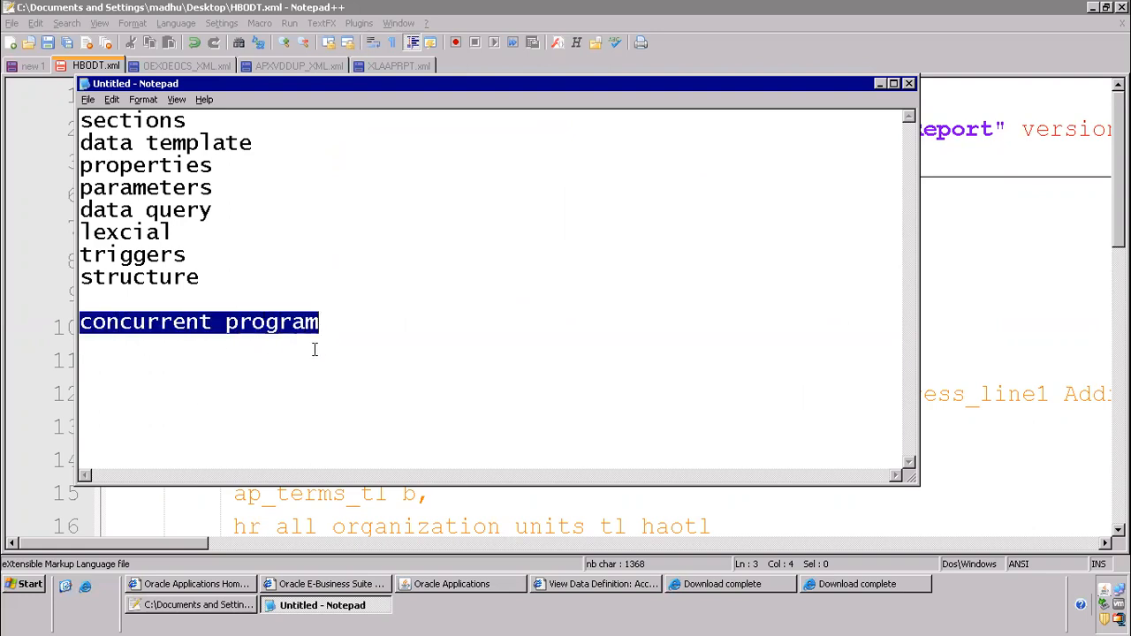
pyautogui.click(314, 349)
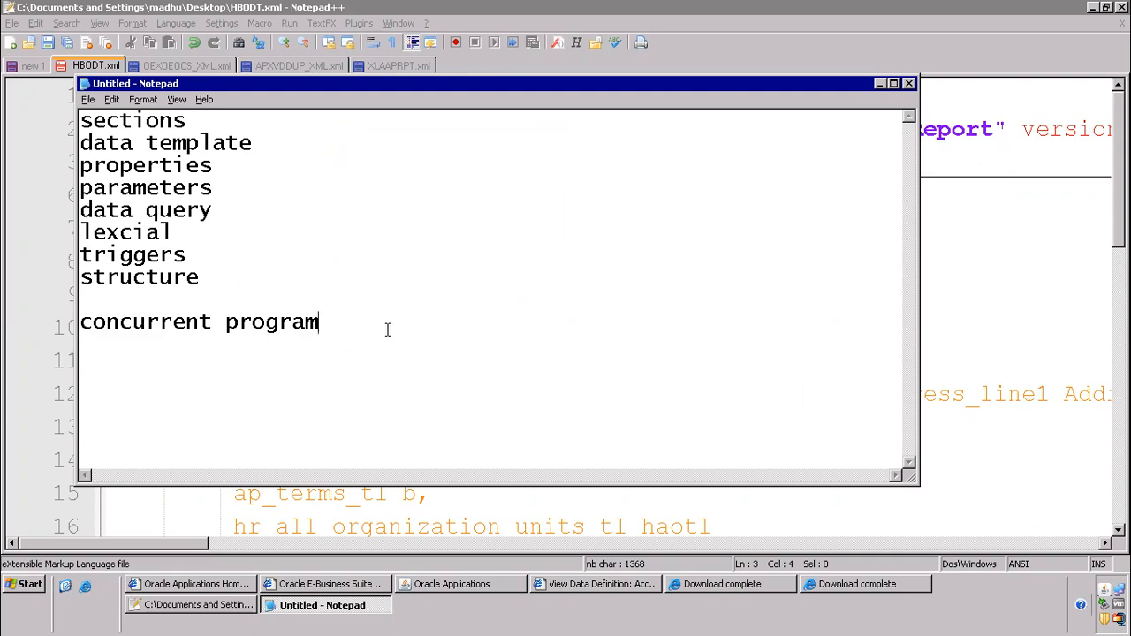
# Step: Add the lines "executable", "concurrent pgoram" and "request group" below "concurrent program"
pyautogui.press('Return')
pyautogui.write('executable')
pyautogui.press('Return')
pyautogui.write('concu')
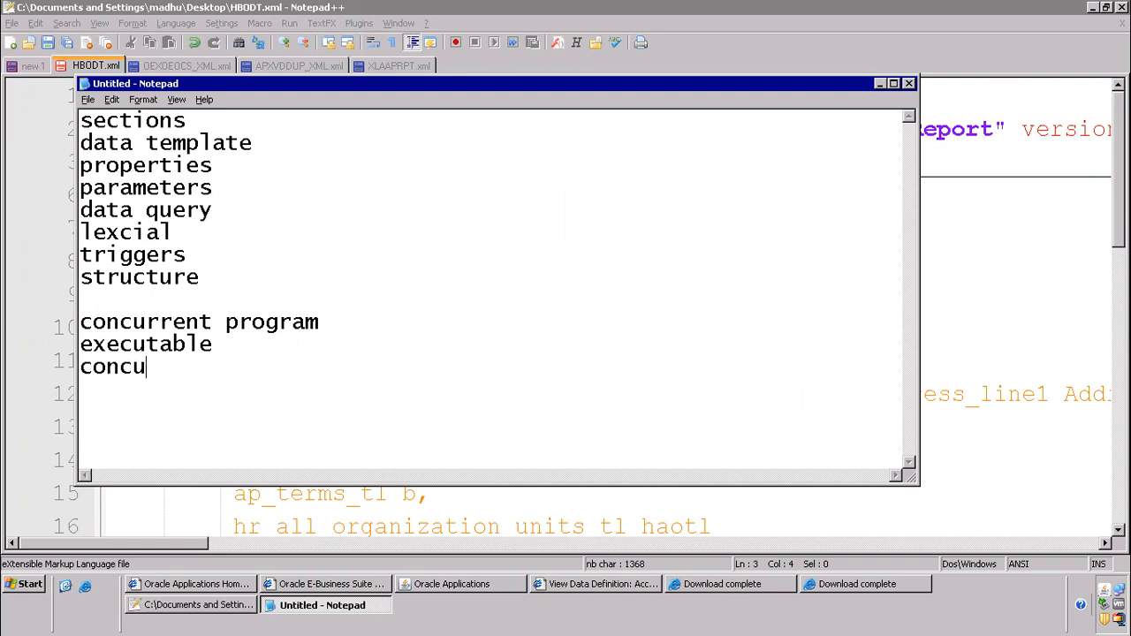
pyautogui.write('rrent pg')
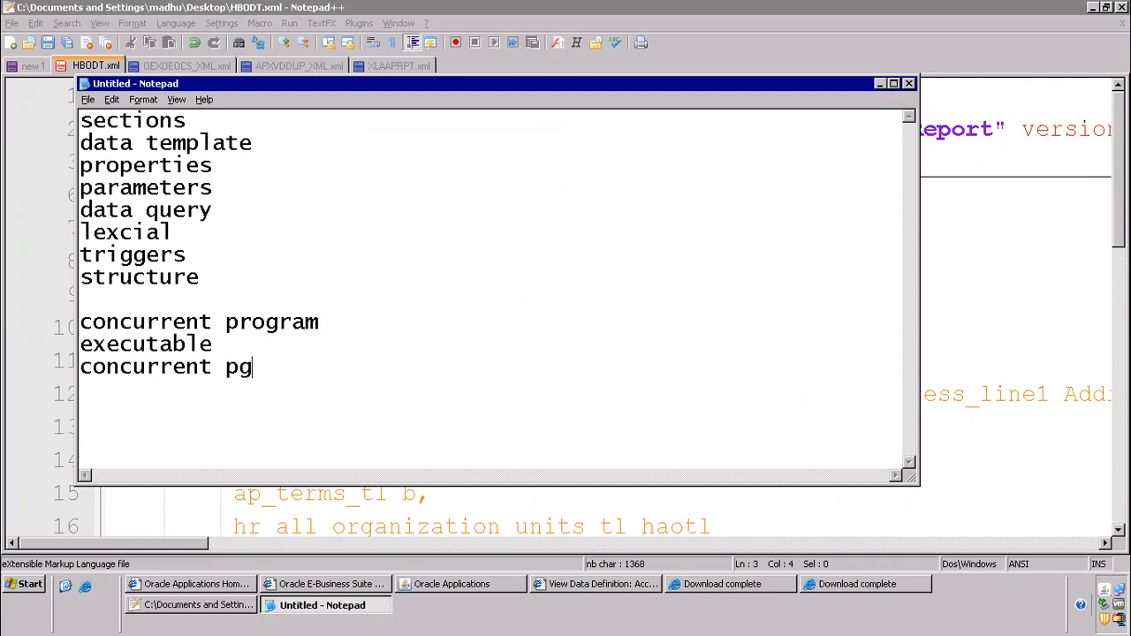
pyautogui.write('oramgroup')
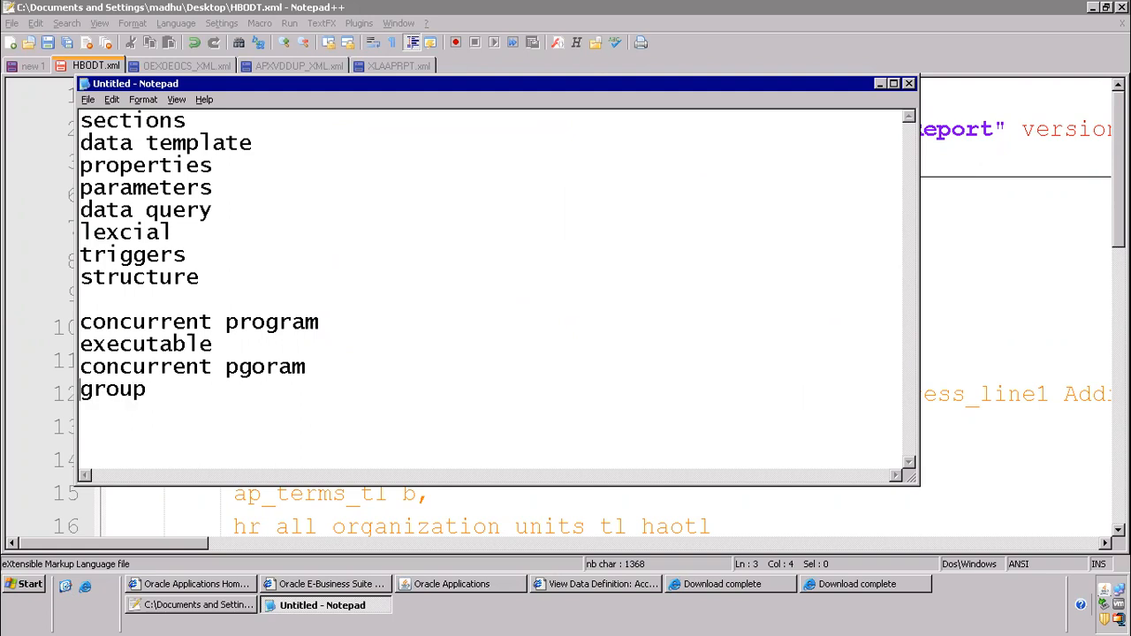
pyautogui.write('request ')
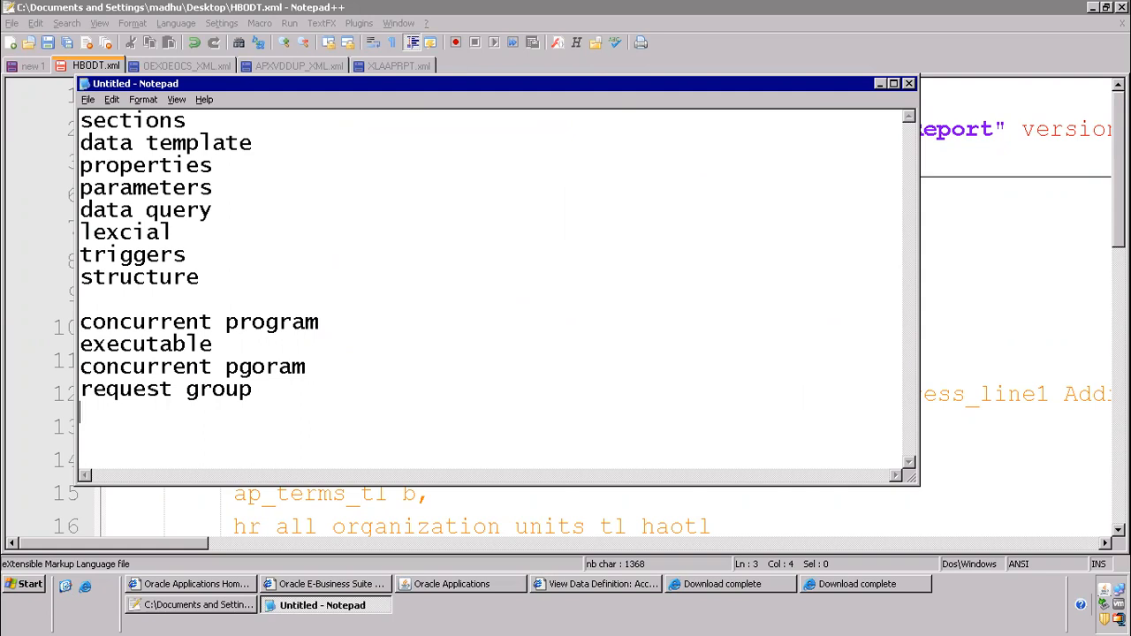
# Step: Add the lines "responsibility" and "user" below "request group"
pyautogui.write('responsibility')
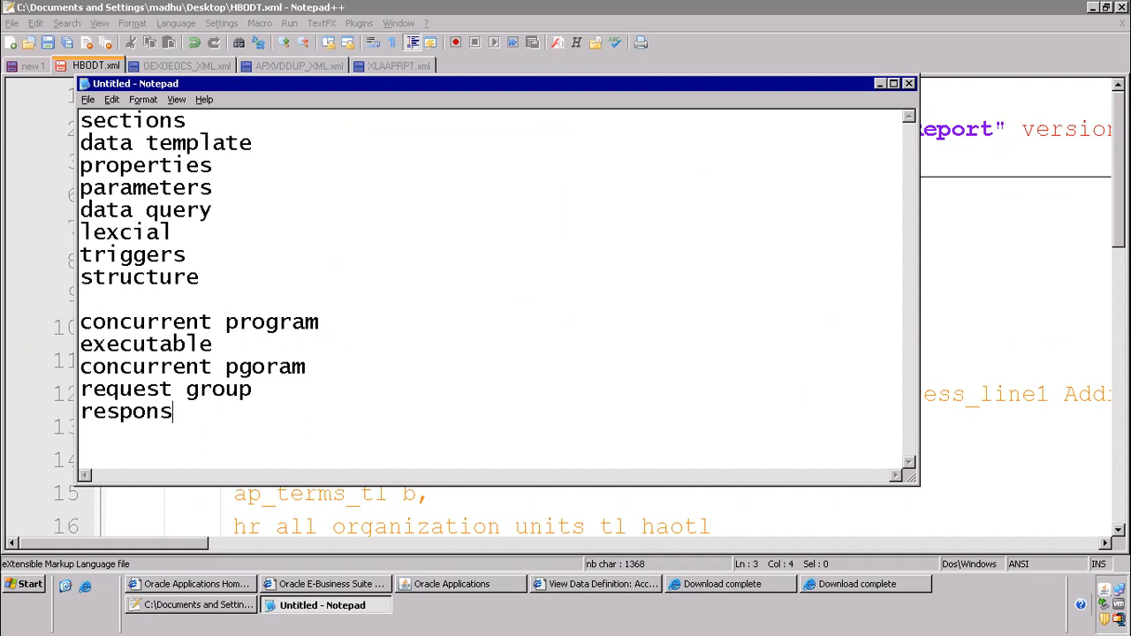
pyautogui.press('Return')
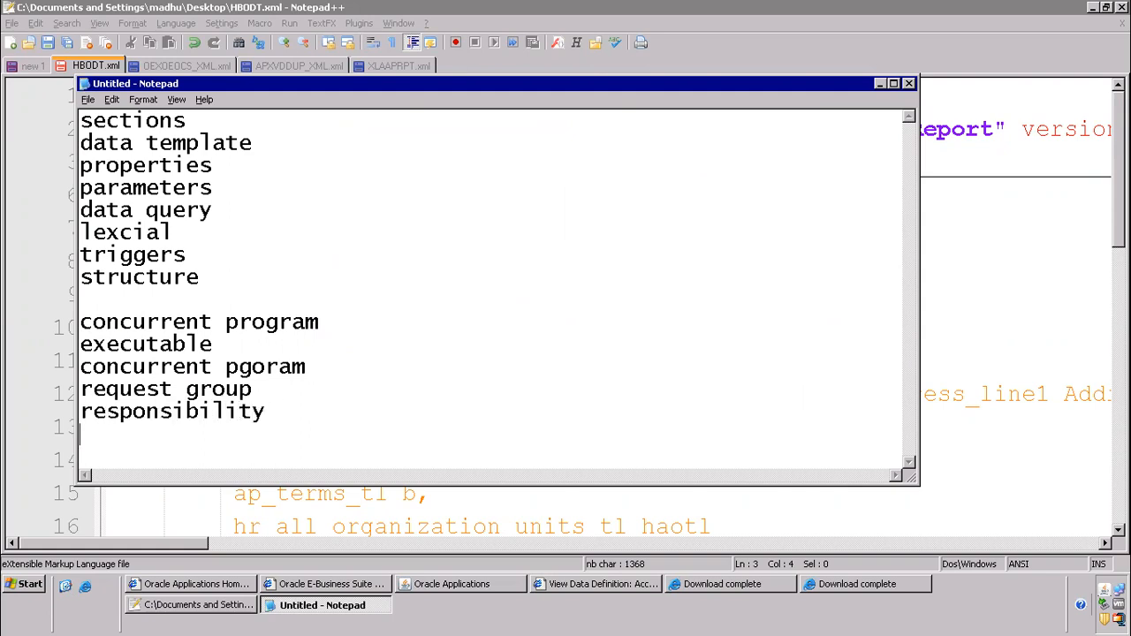
pyautogui.write('user')
pyautogui.press('Return')
pyautogui.scroll(-3, 495, 283)
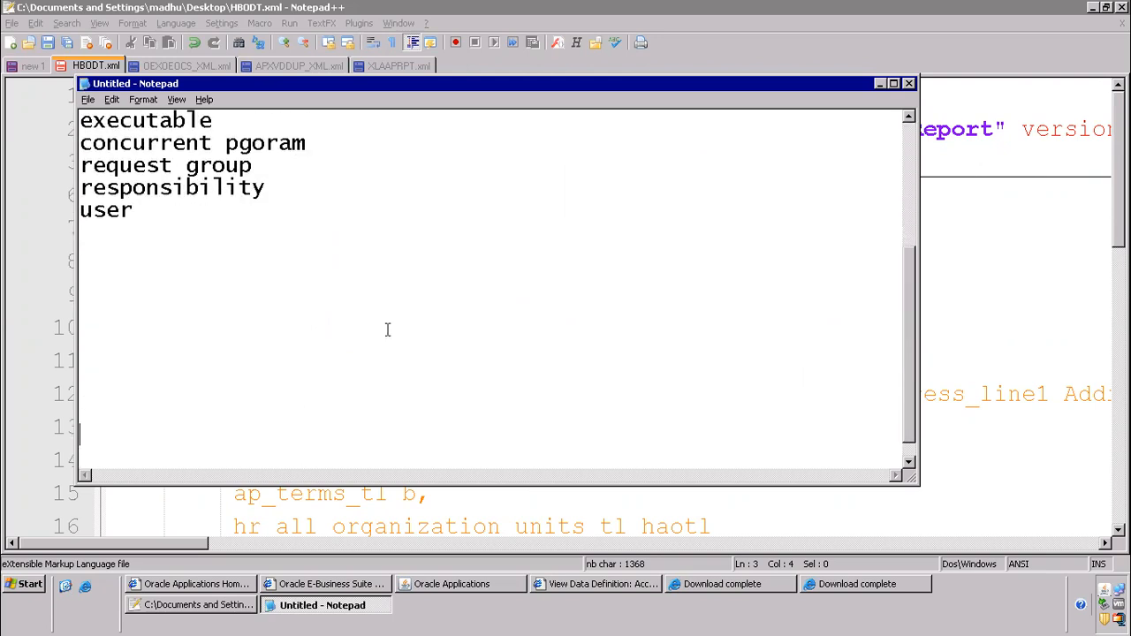
# Step: Extend the "concurrent program" heading to read "concurrent program registration steps"
pyautogui.press('Up')
pyautogui.press('Up')
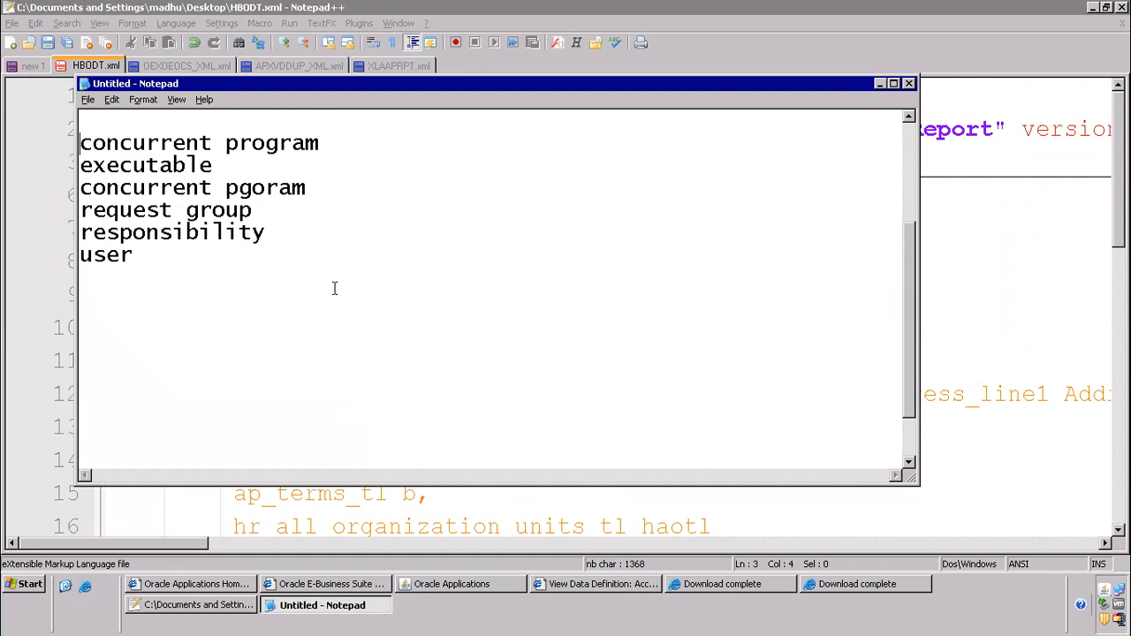
pyautogui.moveTo(338, 142); pyautogui.dragTo(22, 155)
pyautogui.write('regis')
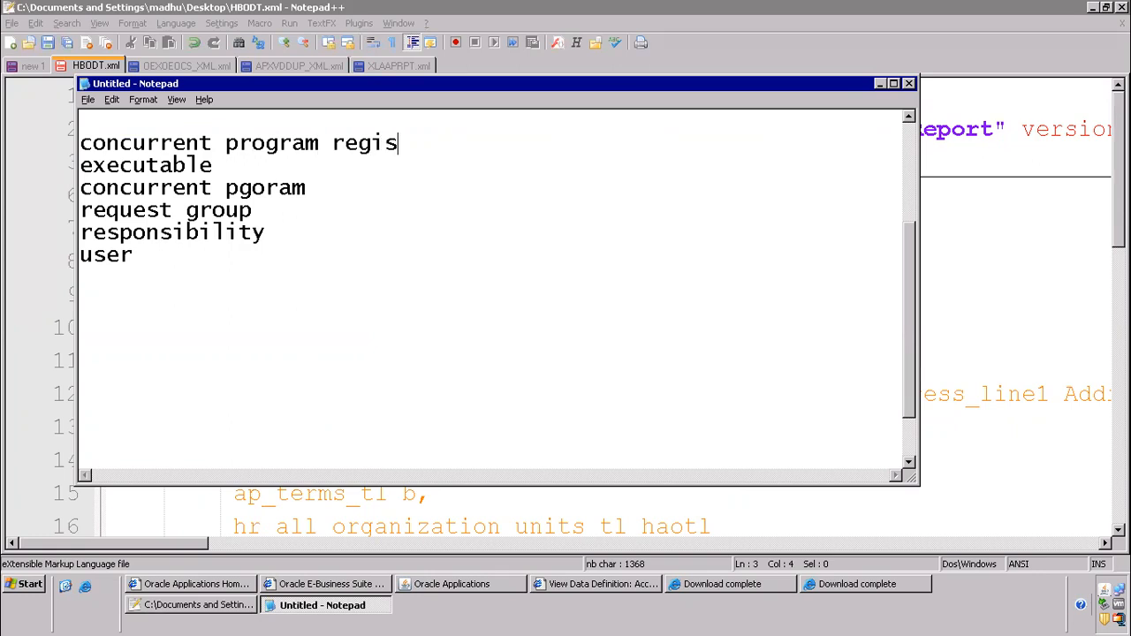
pyautogui.write('tration steps')
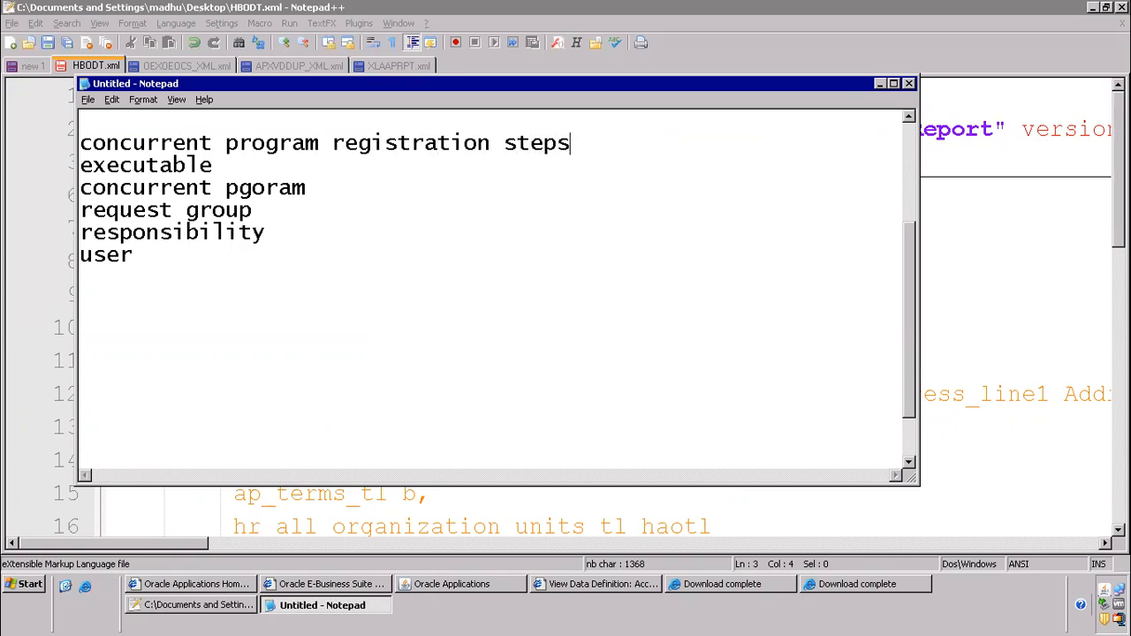
# Step: Insert a blank line below the "concurrent program registration steps" heading in Notepad and minimise the remote desktop session
pyautogui.press('Return')
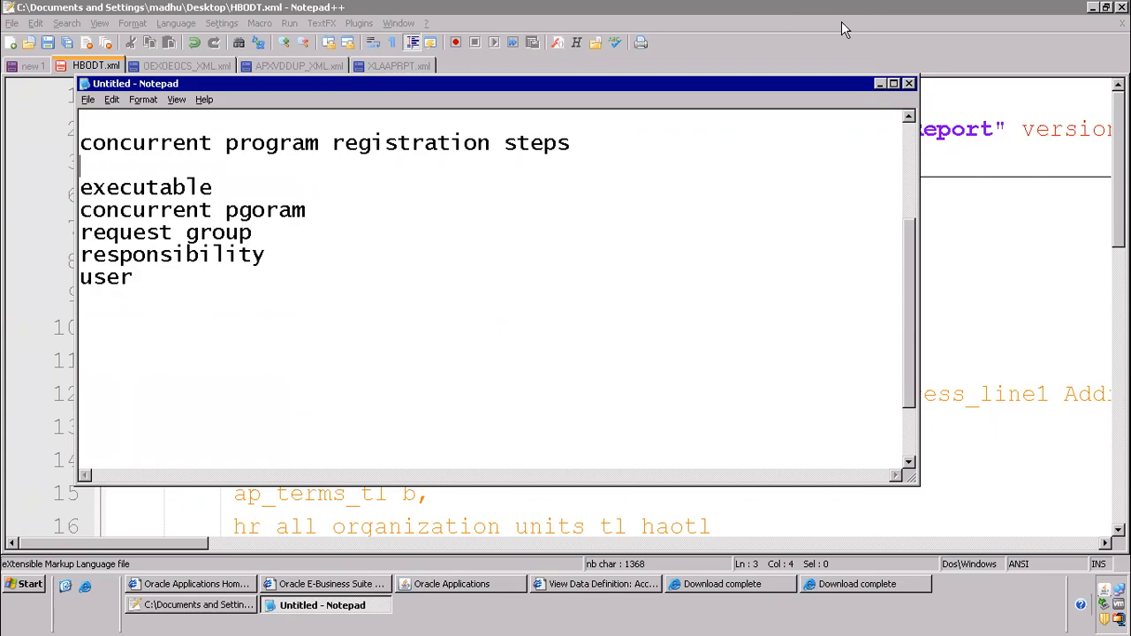
pyautogui.click(716, 14)
pyautogui.click(733, 8)
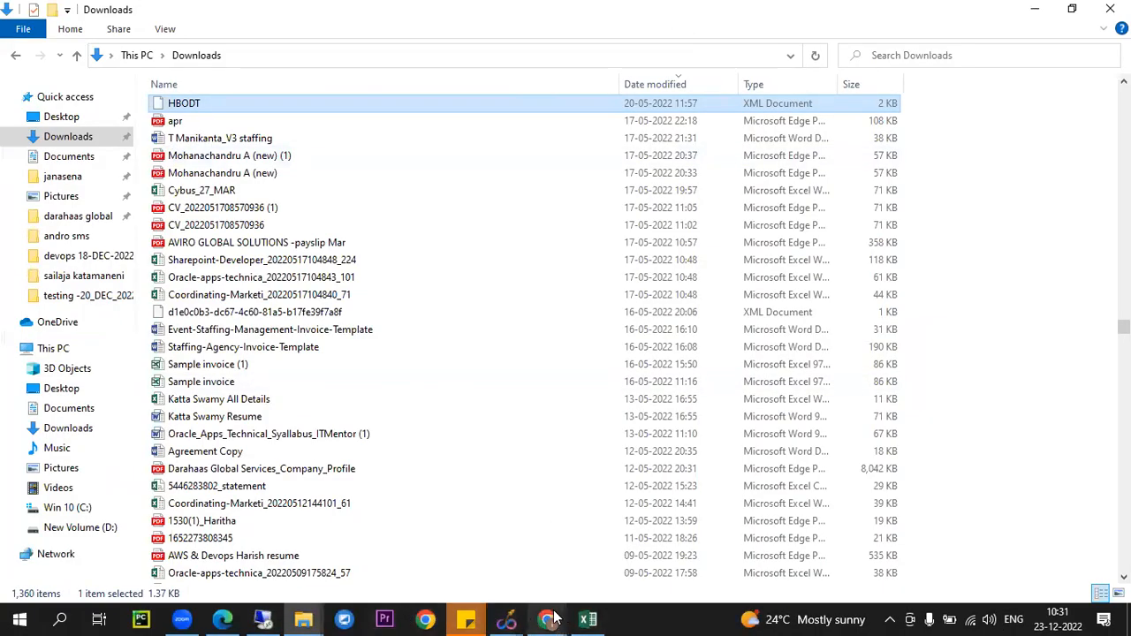
# Step: Switch to the Chrome window with the Gmail inboxes and open Google Drive from the third inbox's account
pyautogui.moveTo(553, 619)
pyautogui.click(487, 566)
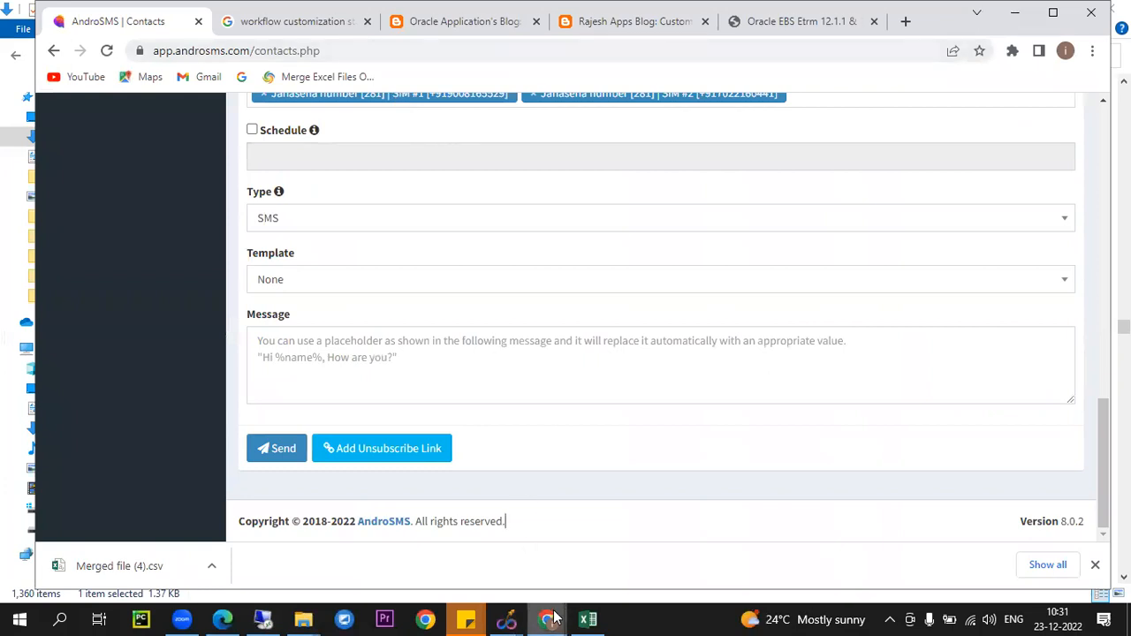
pyautogui.click(608, 564)
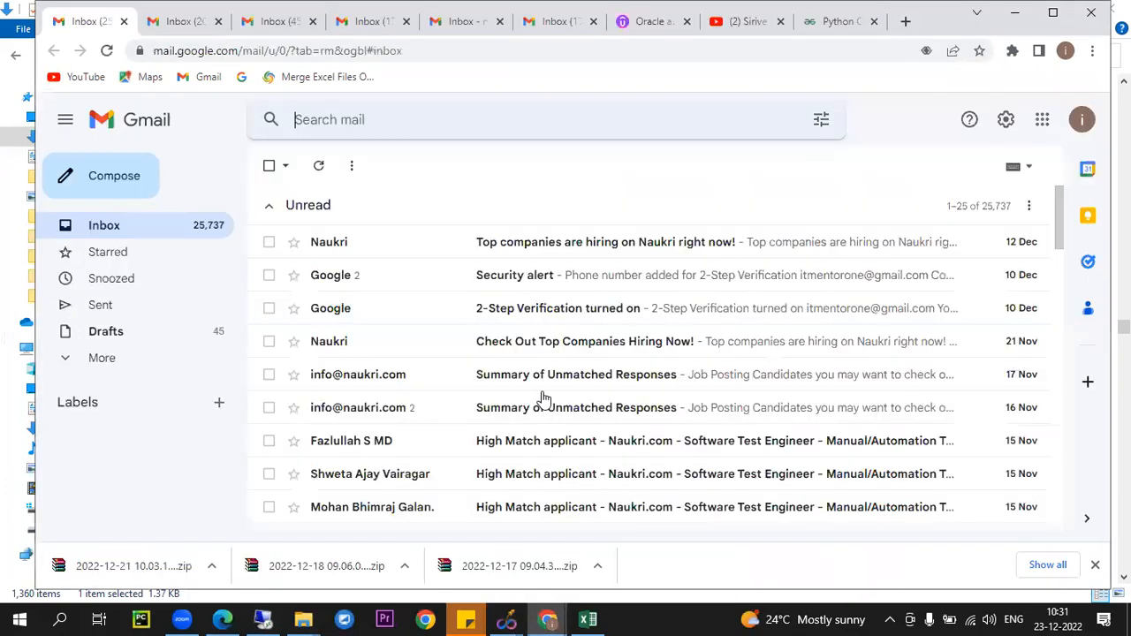
pyautogui.click(266, 28)
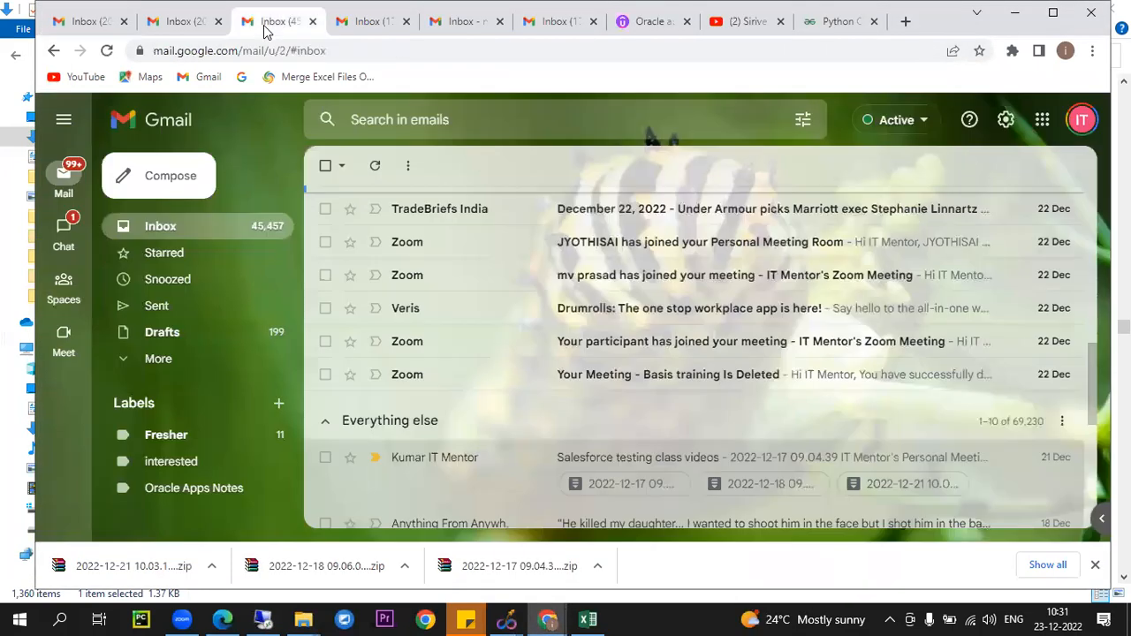
pyautogui.click(1042, 122)
pyautogui.click(1050, 351)
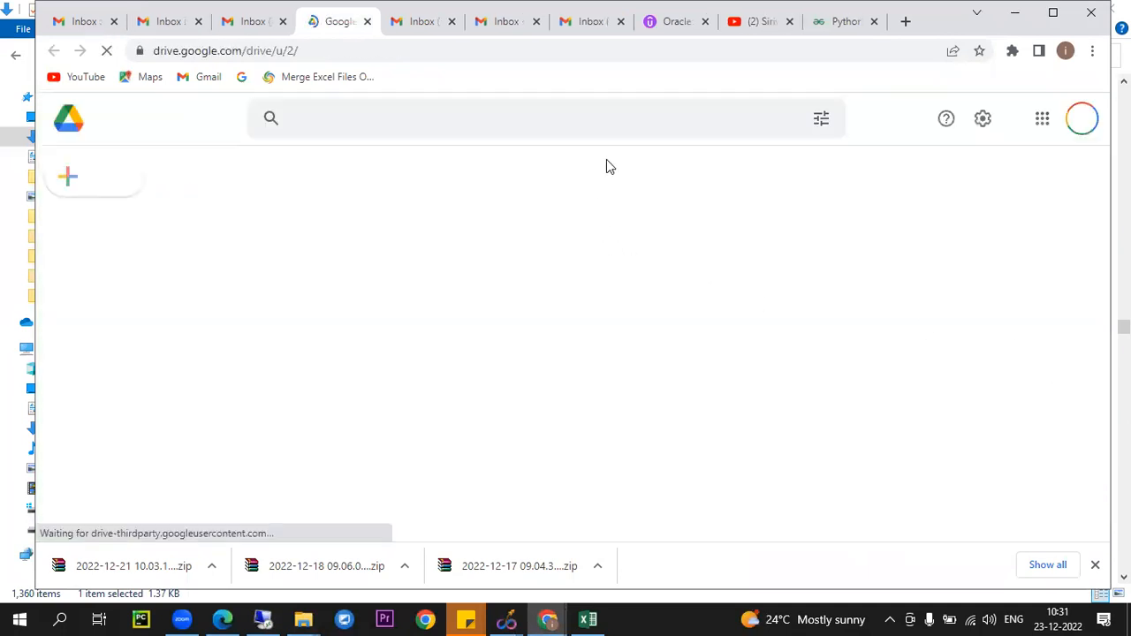
# Step: Search Google Drive for "concurrent" and open the presentation "Class 22 concurrent program steps.pptx"
pyautogui.write('concurren')
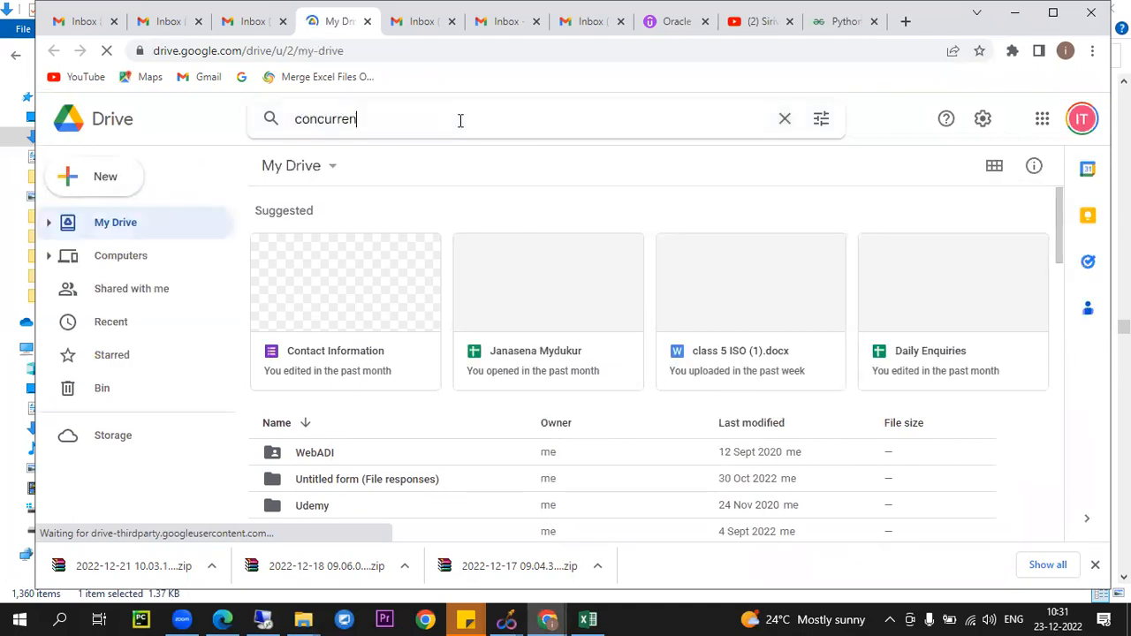
pyautogui.write('t')
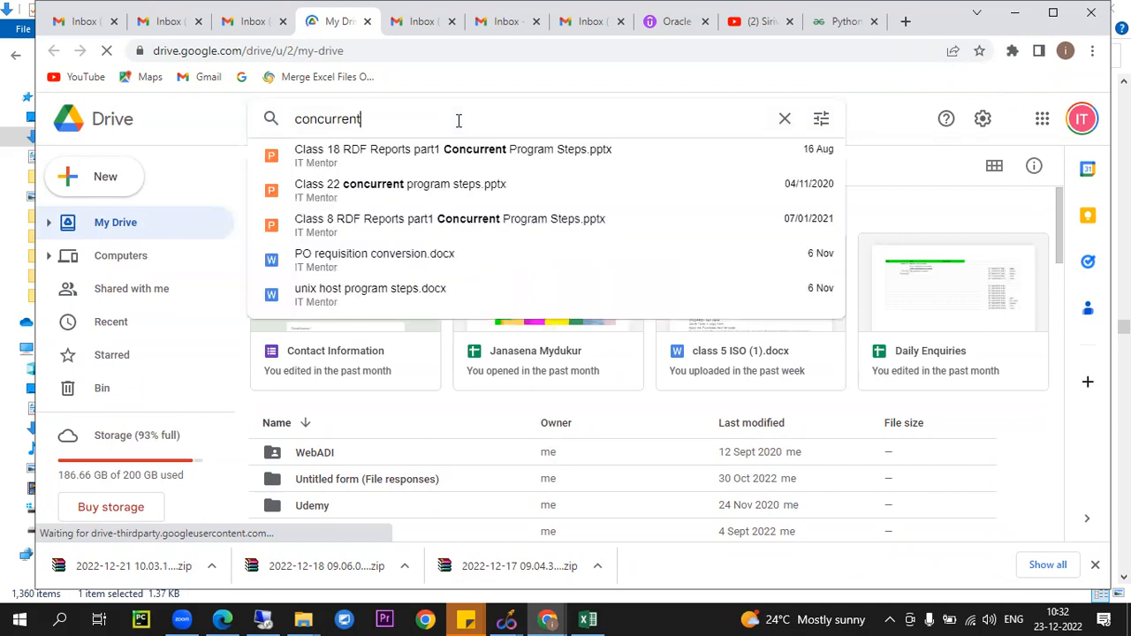
pyautogui.click(454, 193)
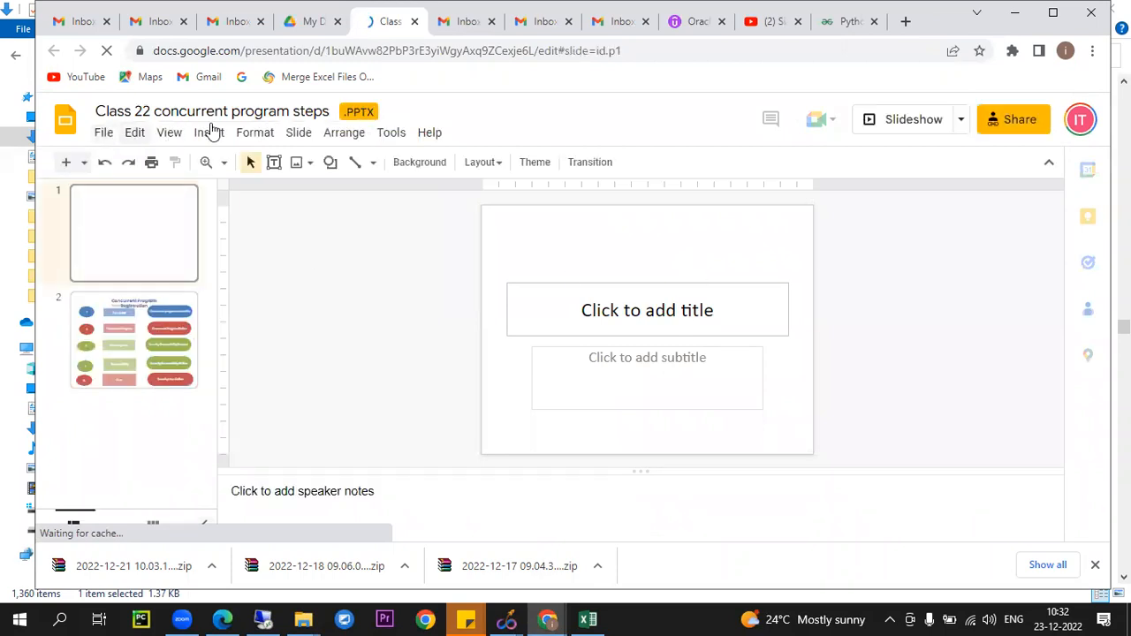
# Step: Display slide 2, download the presentation as a Microsoft PowerPoint file and open the downloaded copy in PowerPoint
pyautogui.click(137, 327)
pyautogui.click(104, 136)
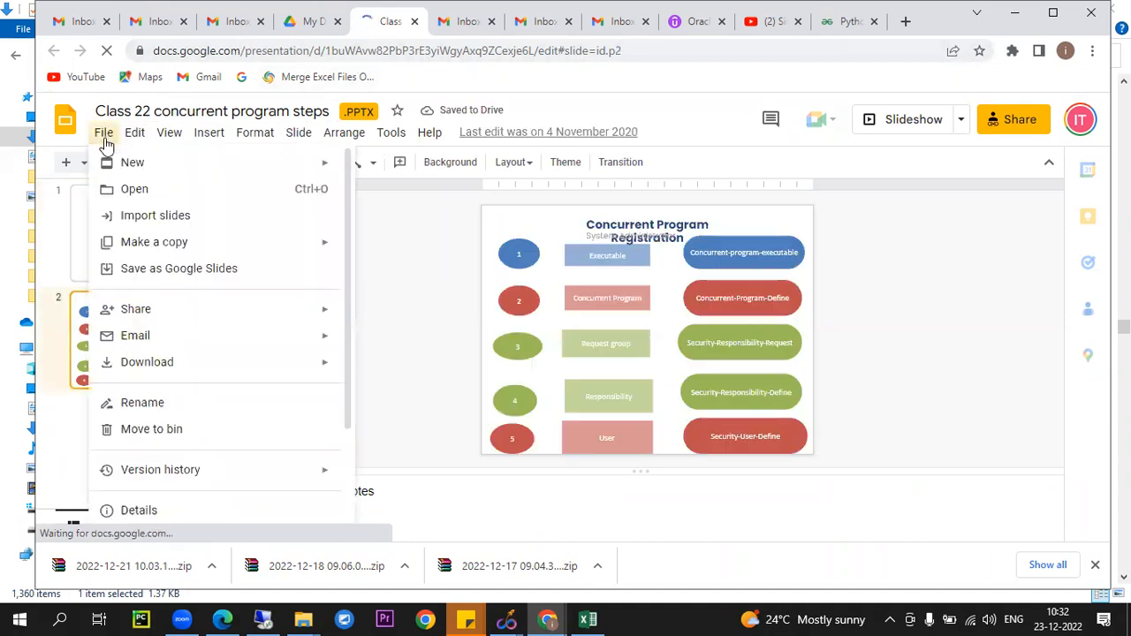
pyautogui.moveTo(252, 371)
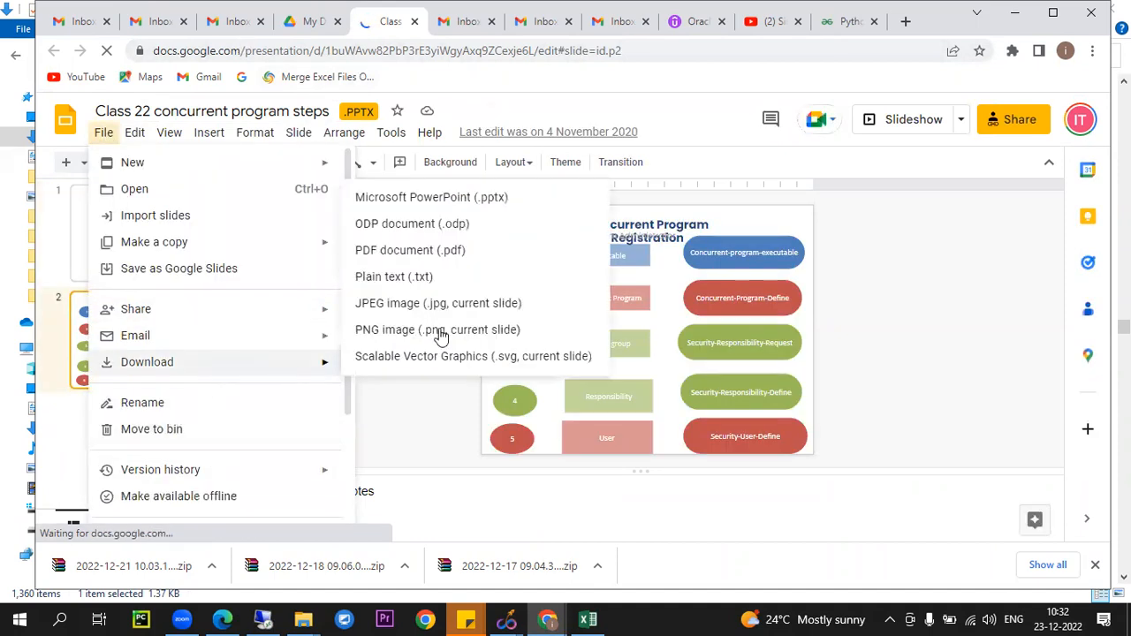
pyautogui.click(465, 199)
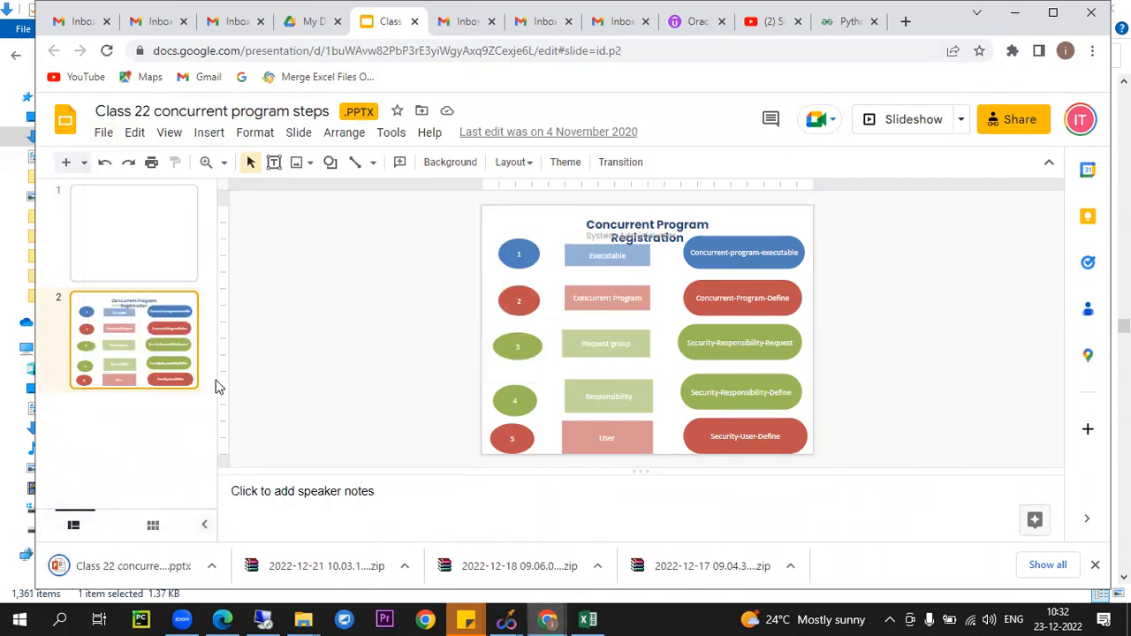
pyautogui.click(138, 570)
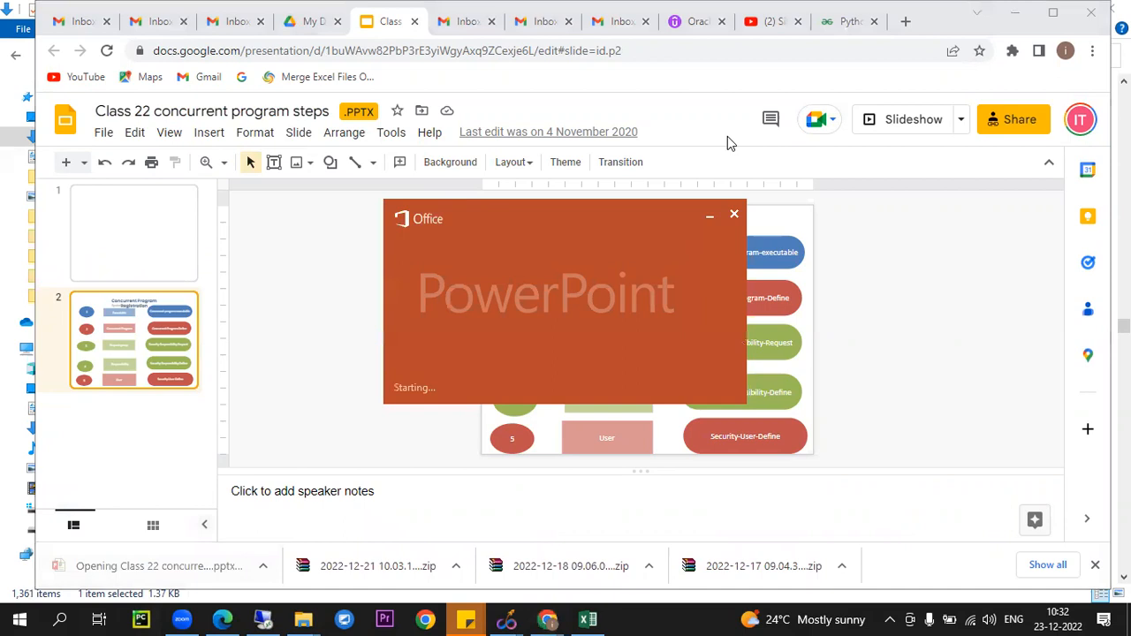
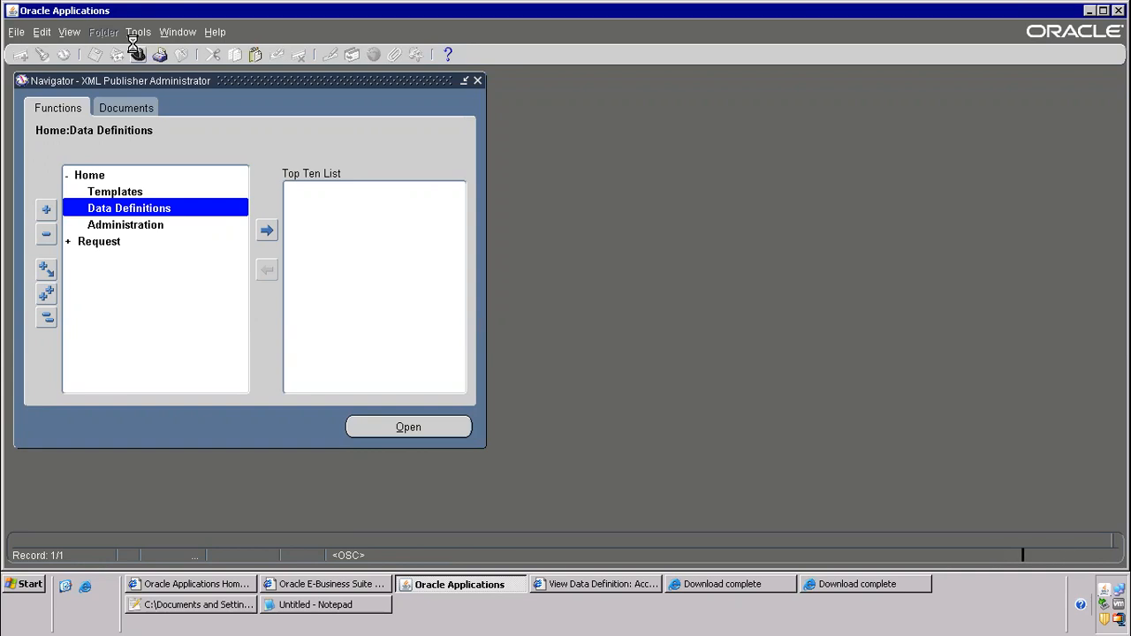
# Step: Return to PowerPoint and highlight the "System Administrator" subtitle on the Concurrent Program Registration slide
pyautogui.click(725, 15)
pyautogui.scroll(6, 780, 196)
pyautogui.scroll(-5, 870, 191)
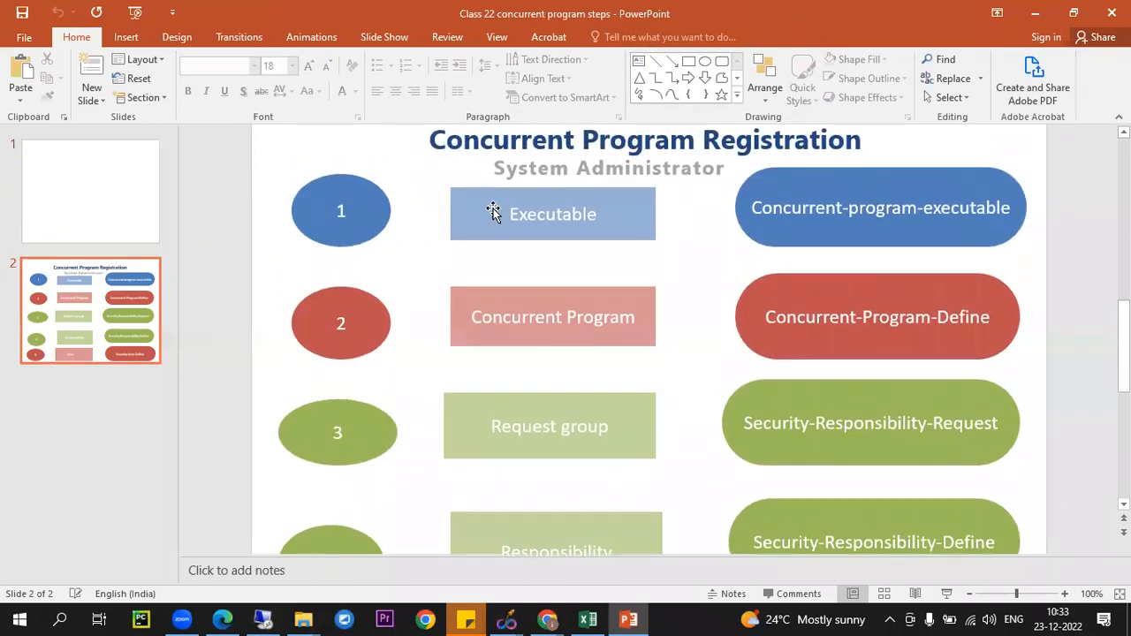
pyautogui.click(495, 169)
pyautogui.moveTo(493, 166); pyautogui.dragTo(658, 161)
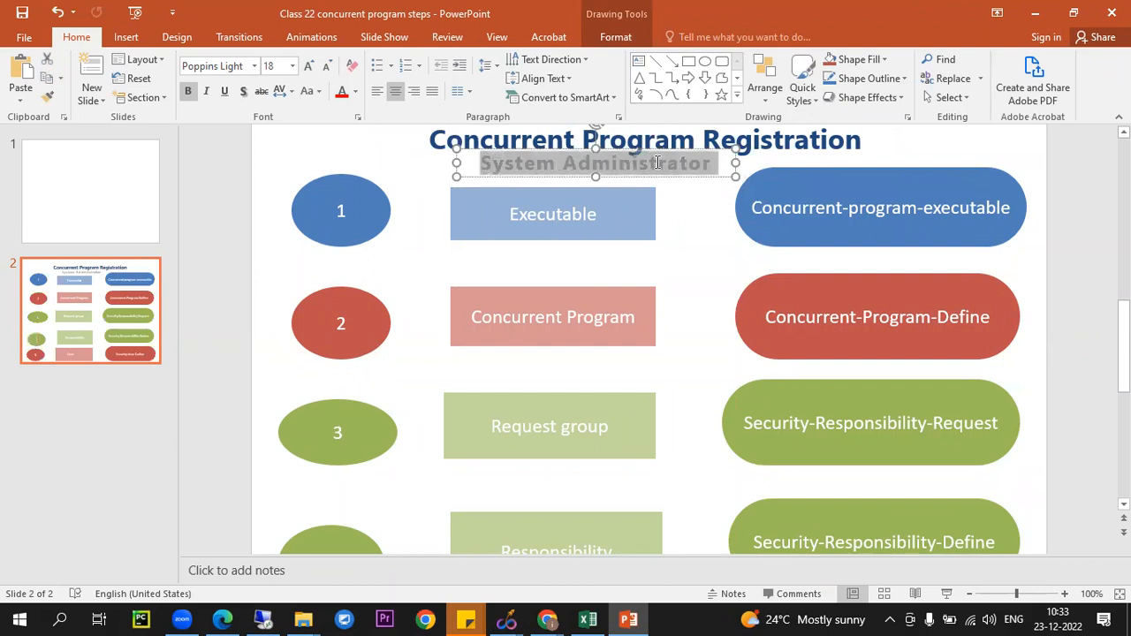
# Step: Switch to Oracle Applications in the remote session and change the responsibility to System Administrator
pyautogui.click(303, 619)
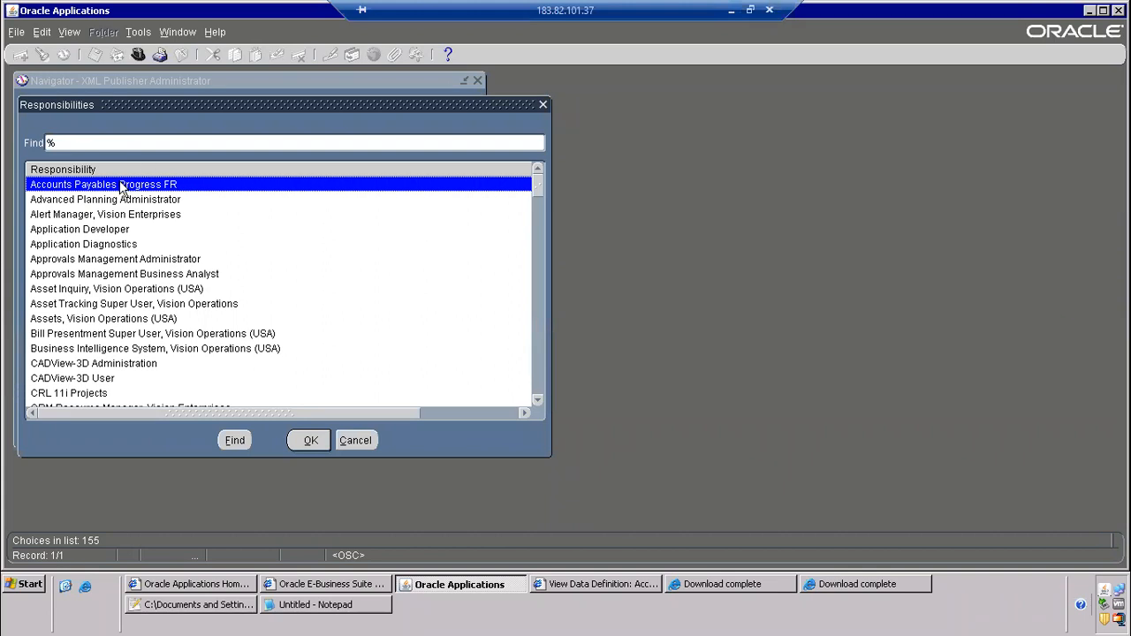
pyautogui.write('system Administrat')
pyautogui.press('Down')
pyautogui.press('Down')
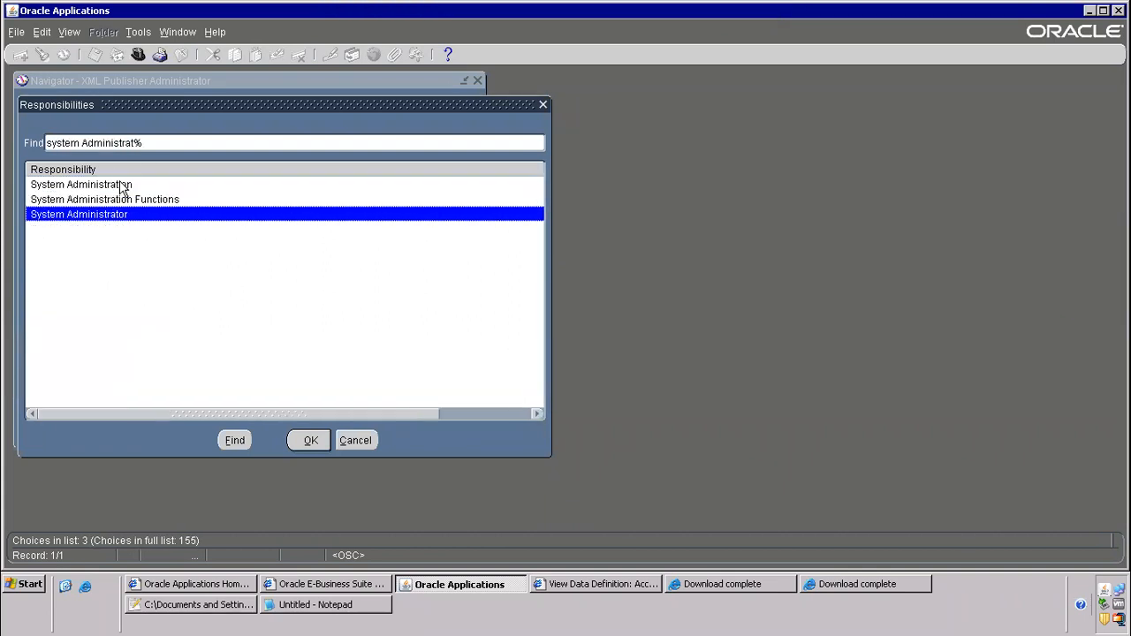
pyautogui.press('Return')
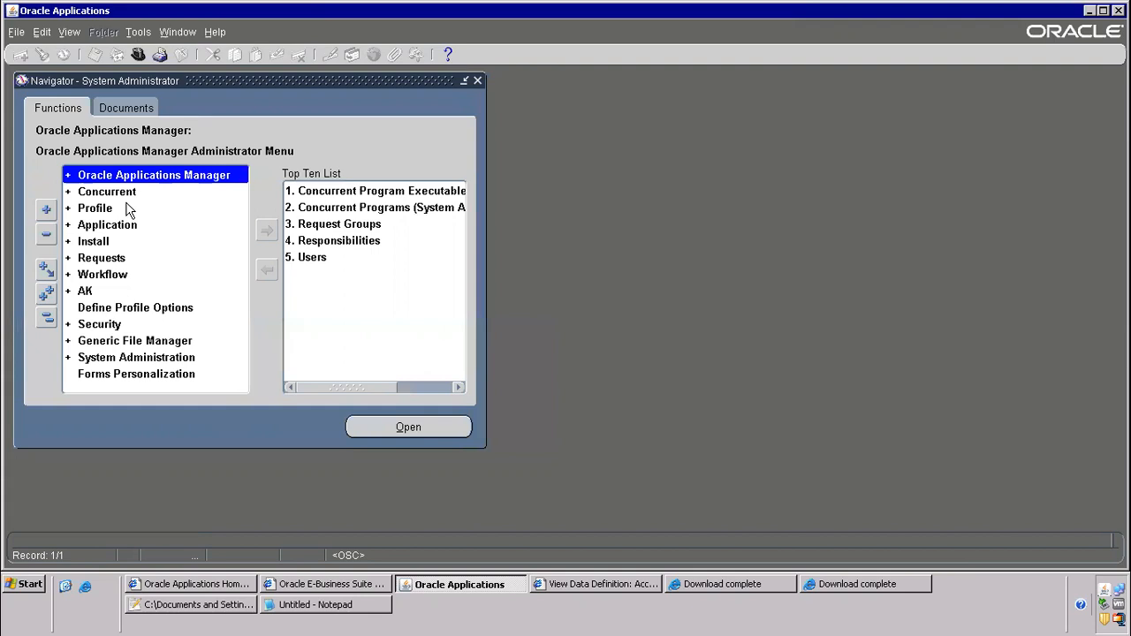
# Step: Expand Concurrent and its Program branch in the Navigator and select the Executable function
pyautogui.doubleClick(127, 199)
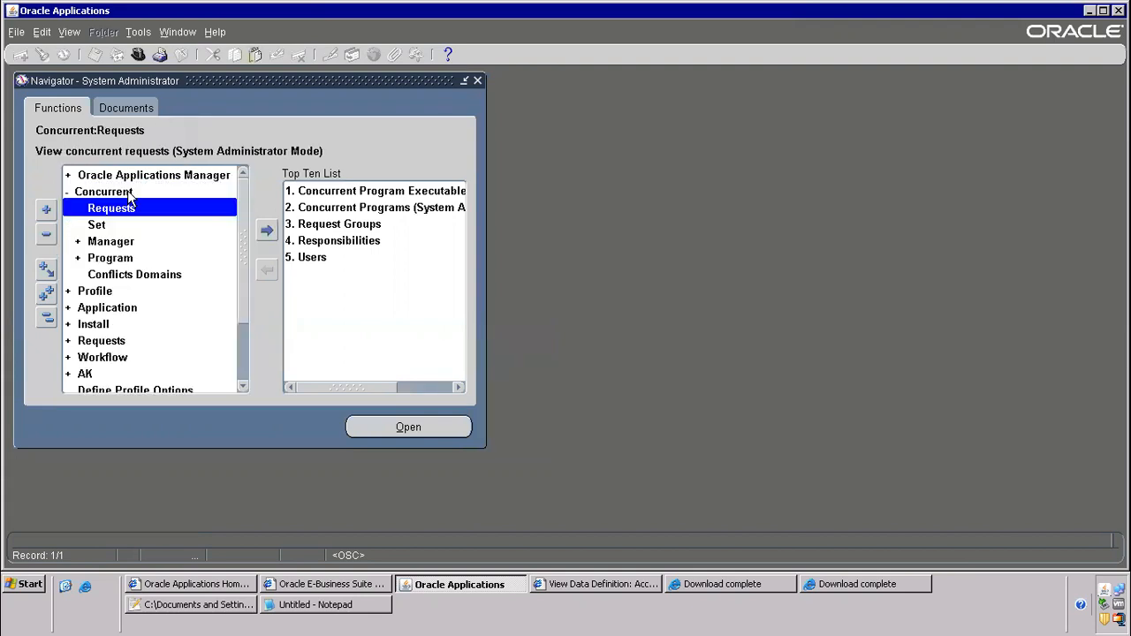
pyautogui.click(116, 244)
pyautogui.doubleClick(117, 257)
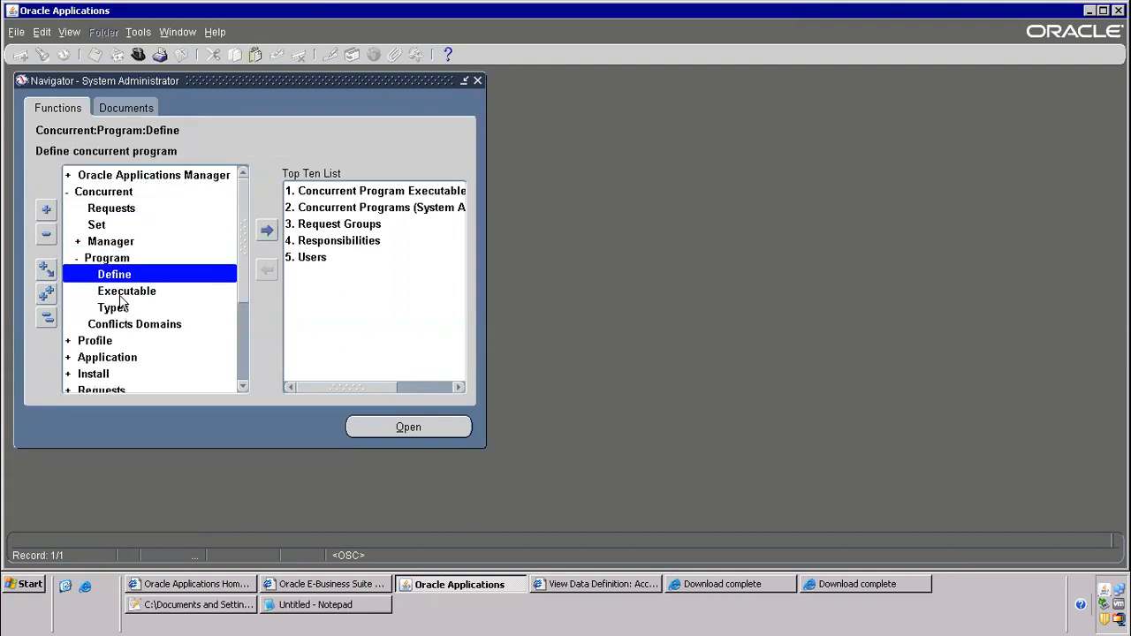
pyautogui.click(126, 292)
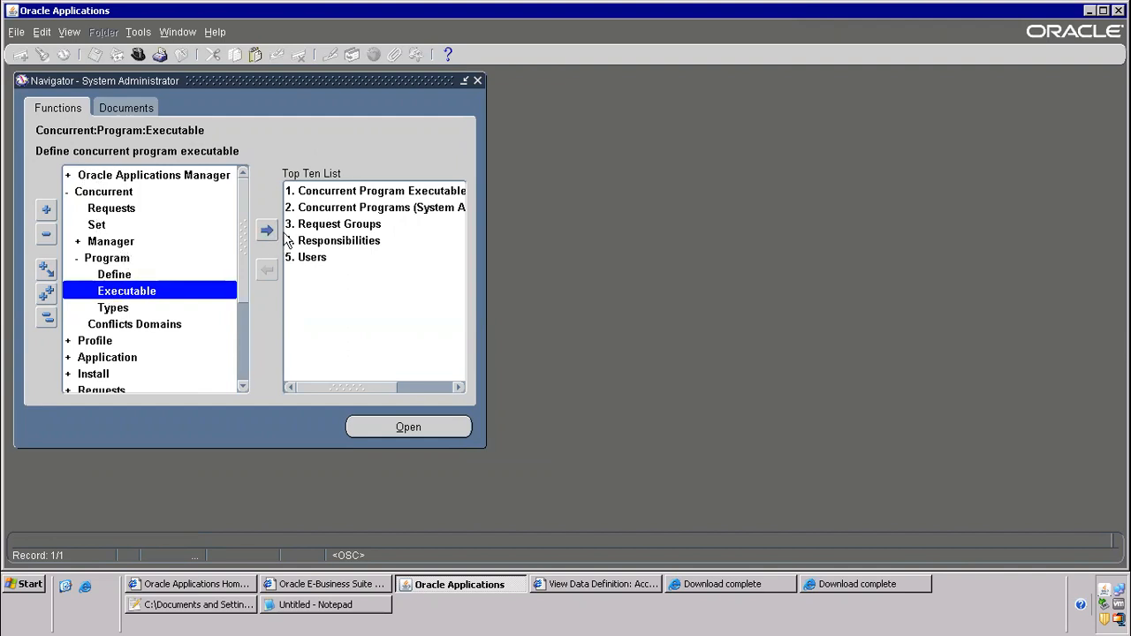
# Step: Remove all five entries from the Navigator's Top Ten List and add the Concurrent Program Executable function to it
pyautogui.doubleClick(324, 199)
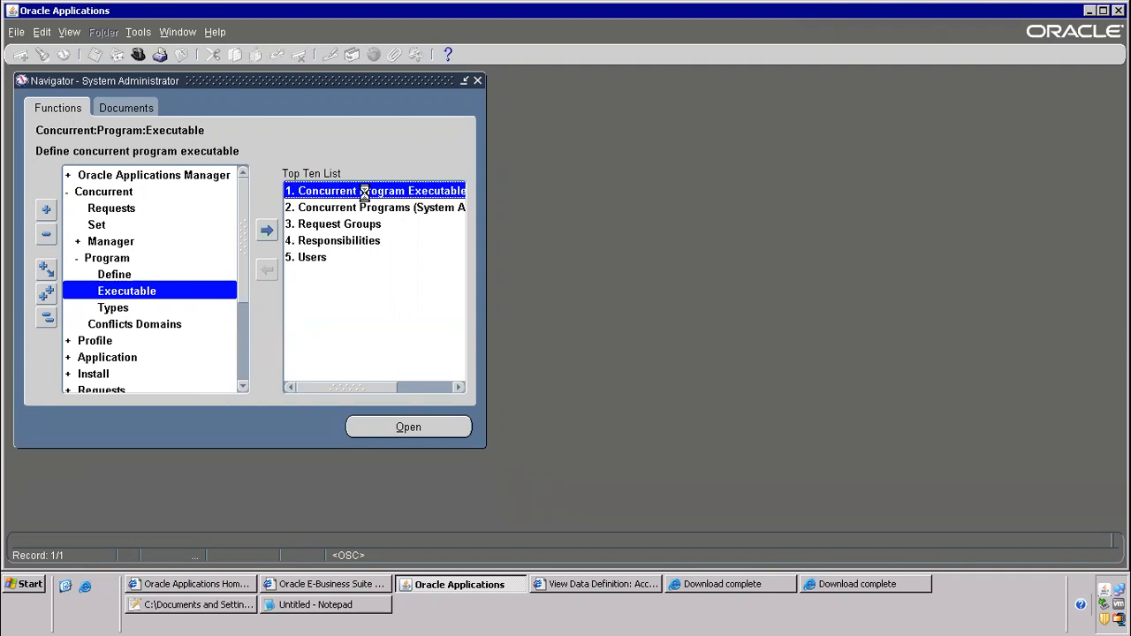
pyautogui.click(182, 54)
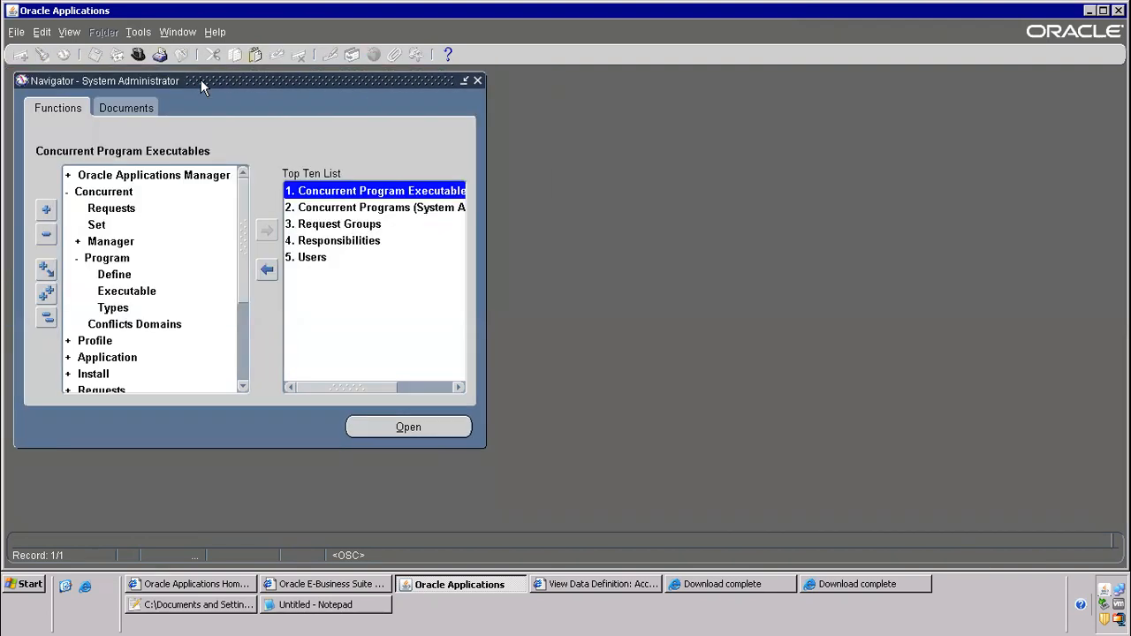
pyautogui.click(269, 272)
pyautogui.click(269, 272)
pyautogui.click(268, 272)
pyautogui.click(269, 273)
pyautogui.click(268, 272)
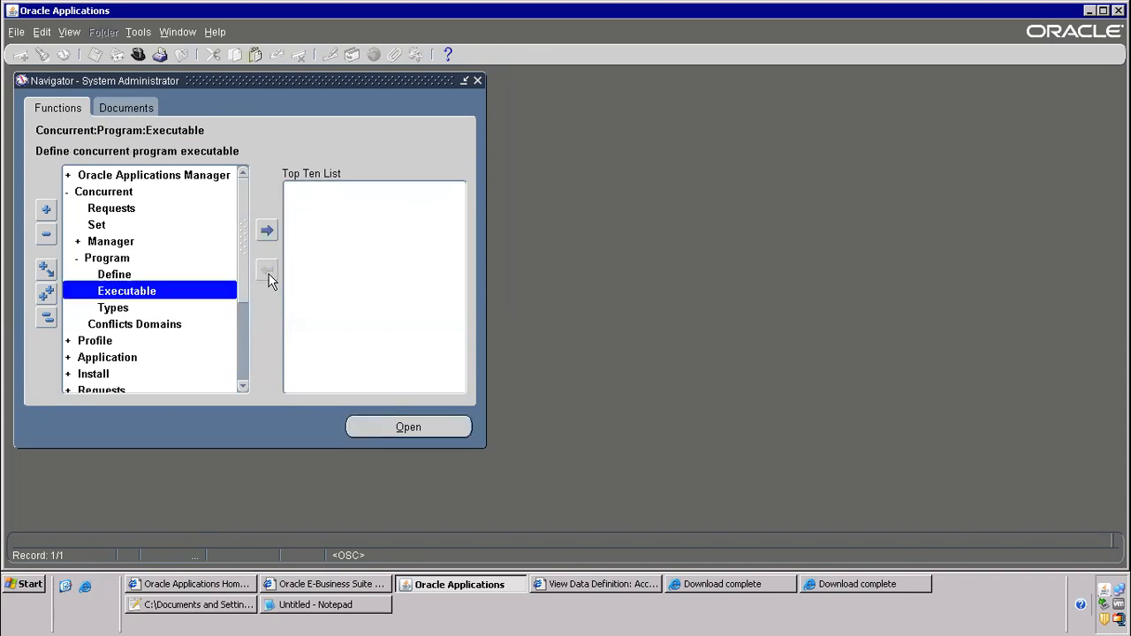
pyautogui.click(267, 231)
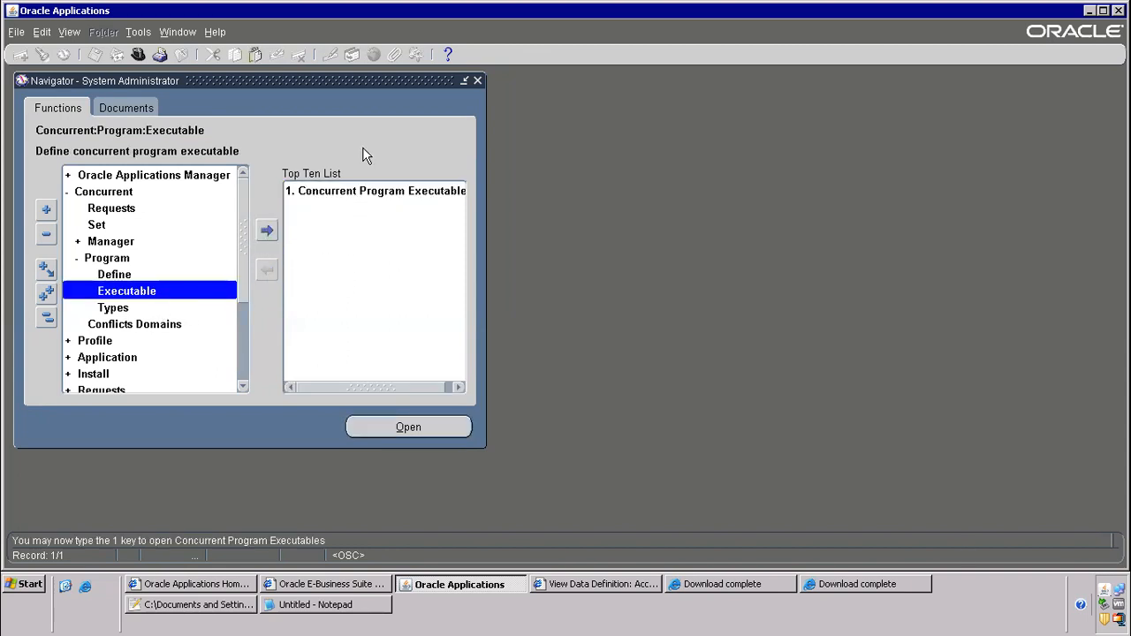
# Step: Open the Concurrent Program Executable form from the Top Ten List
pyautogui.click(104, 194)
pyautogui.click(111, 261)
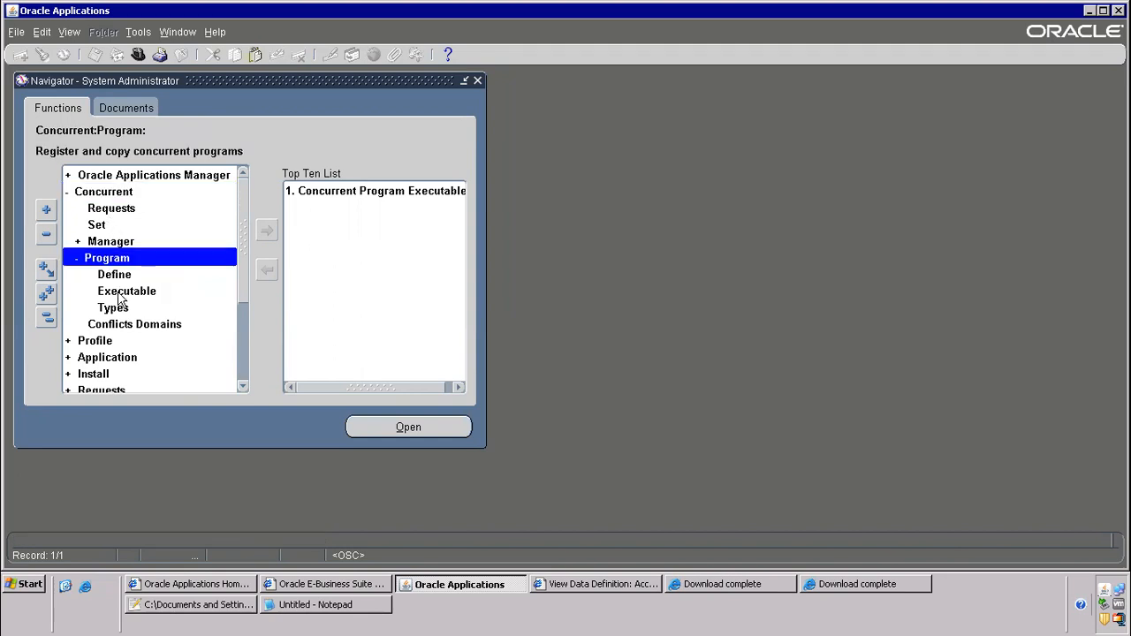
pyautogui.click(141, 295)
pyautogui.click(365, 196)
pyautogui.doubleClick(365, 196)
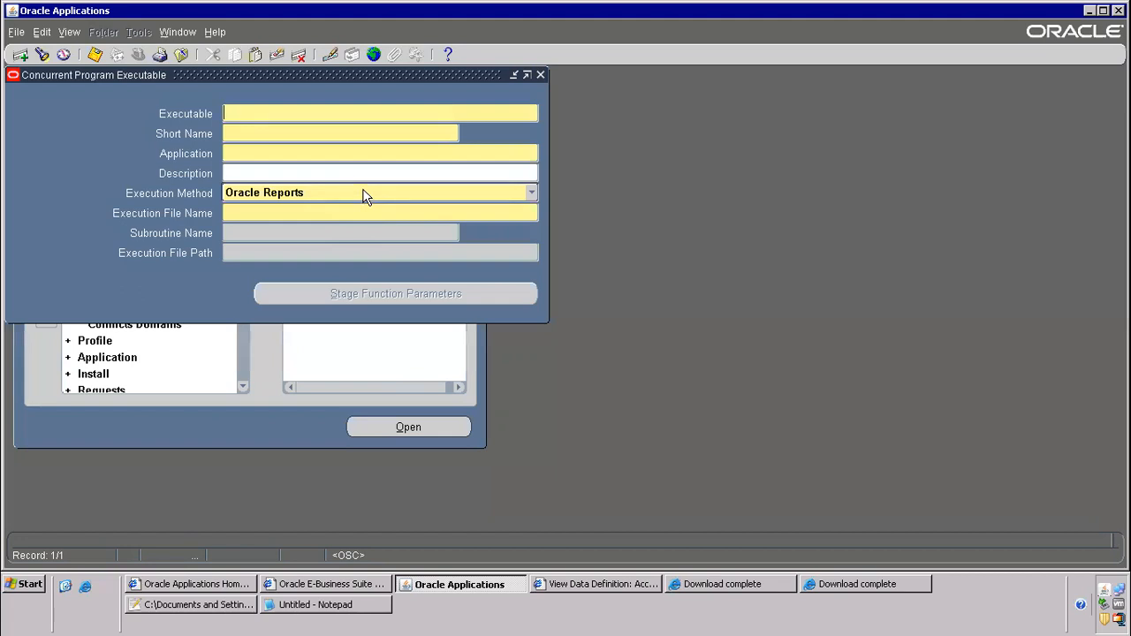
# Step: Check the Execution Method options in query mode and query the executable whose short name is XDODTEXE
pyautogui.press('F11')
pyautogui.click(294, 200)
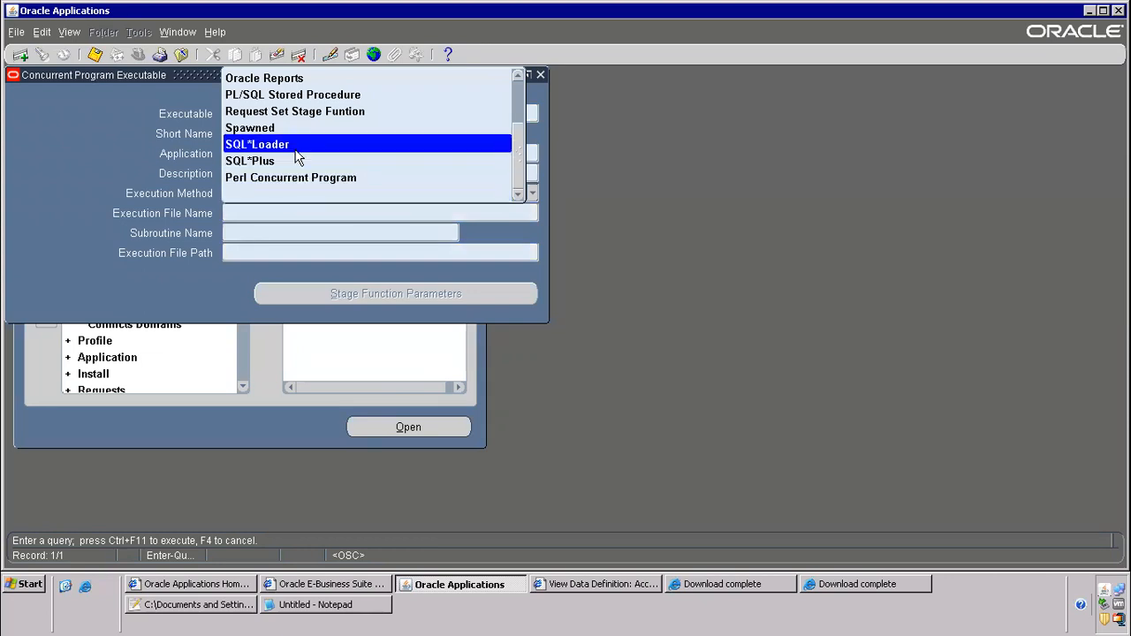
pyautogui.click(674, 159)
pyautogui.click(258, 128)
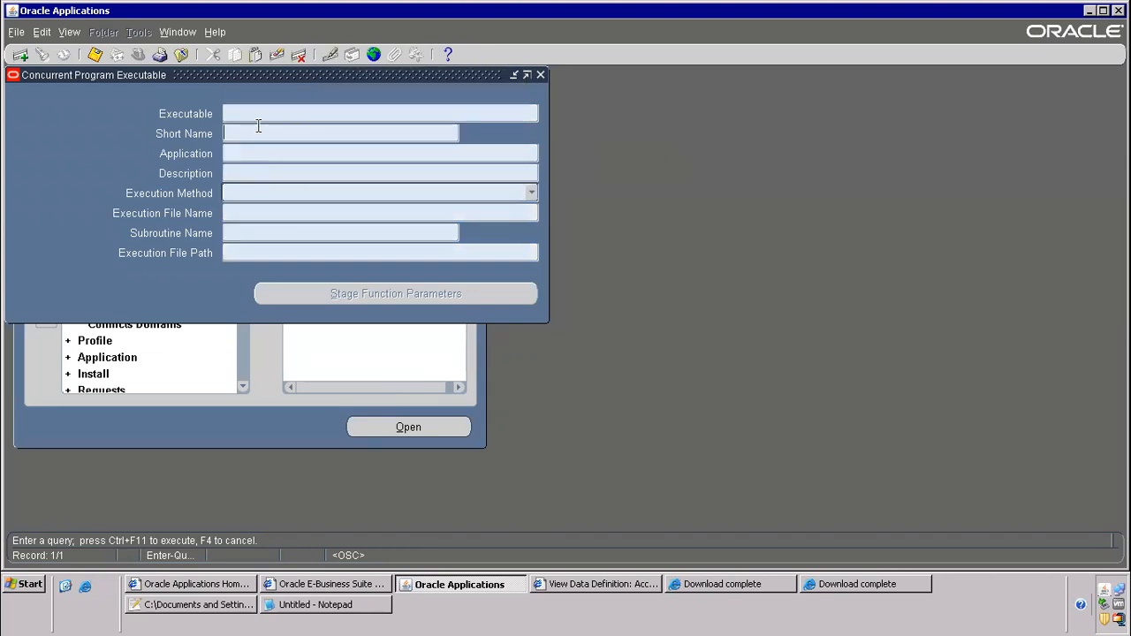
pyautogui.write('XDODE')
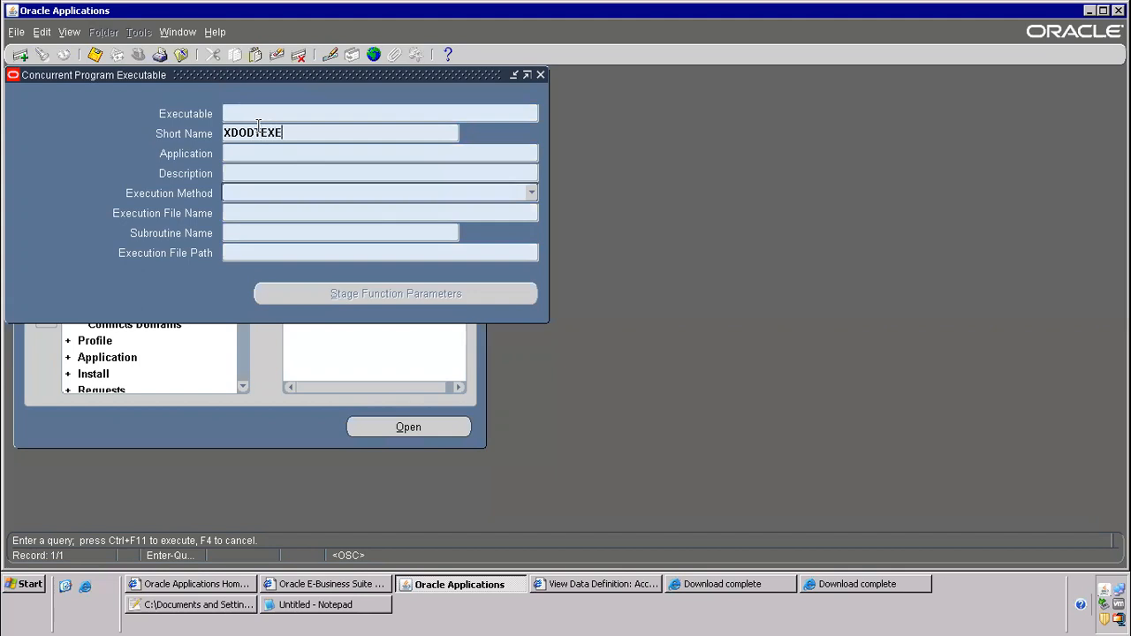
pyautogui.write('EXE')
pyautogui.hotkey('ctrl', 'F11')
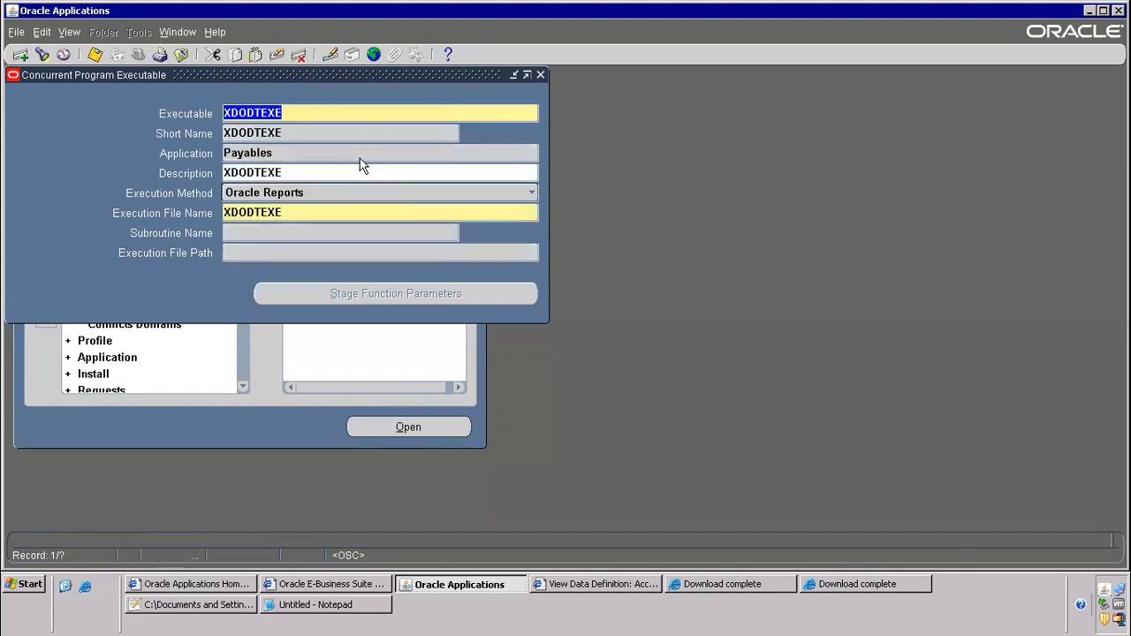
# Step: Go to the XML Publisher Data Template Executable record and examine its short name and execution method
pyautogui.press('Down')
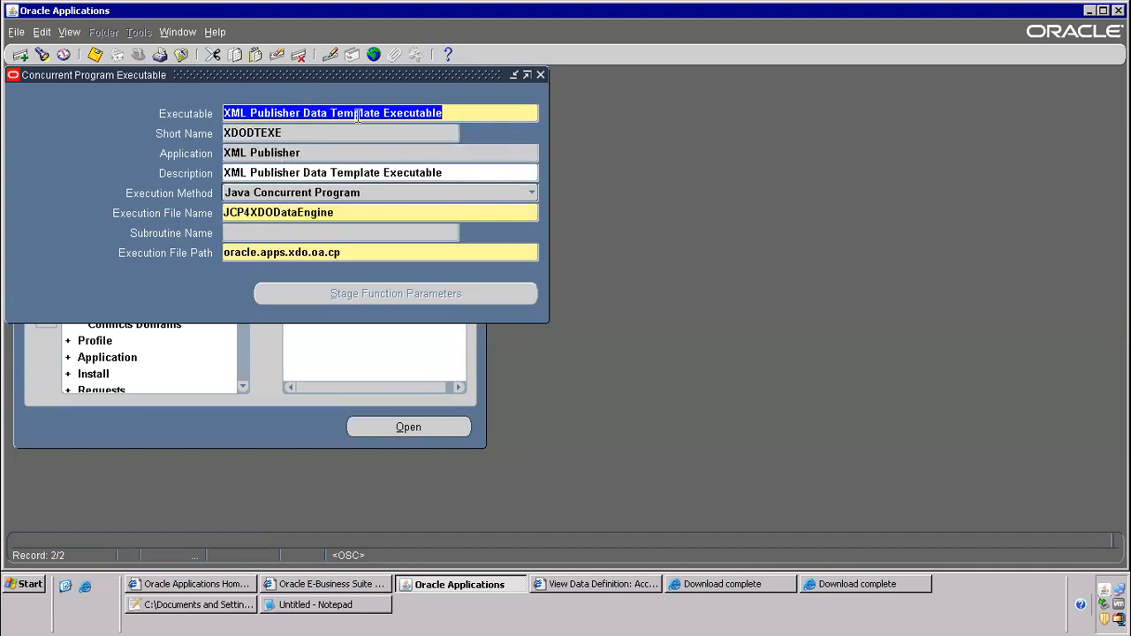
pyautogui.doubleClick(279, 133)
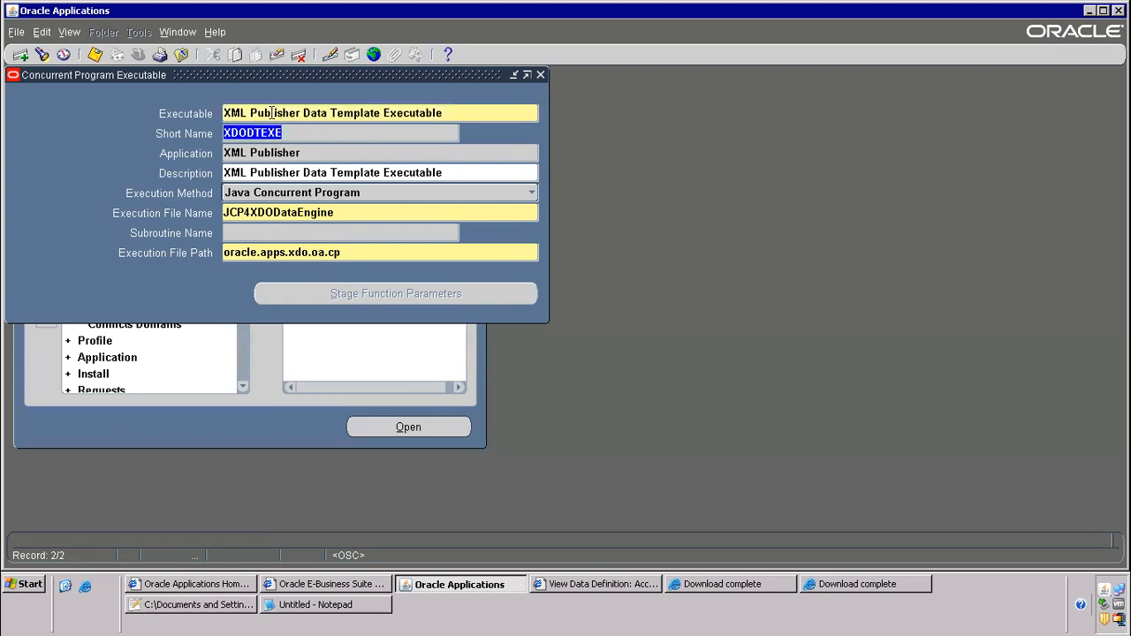
pyautogui.click(269, 196)
pyautogui.click(269, 195)
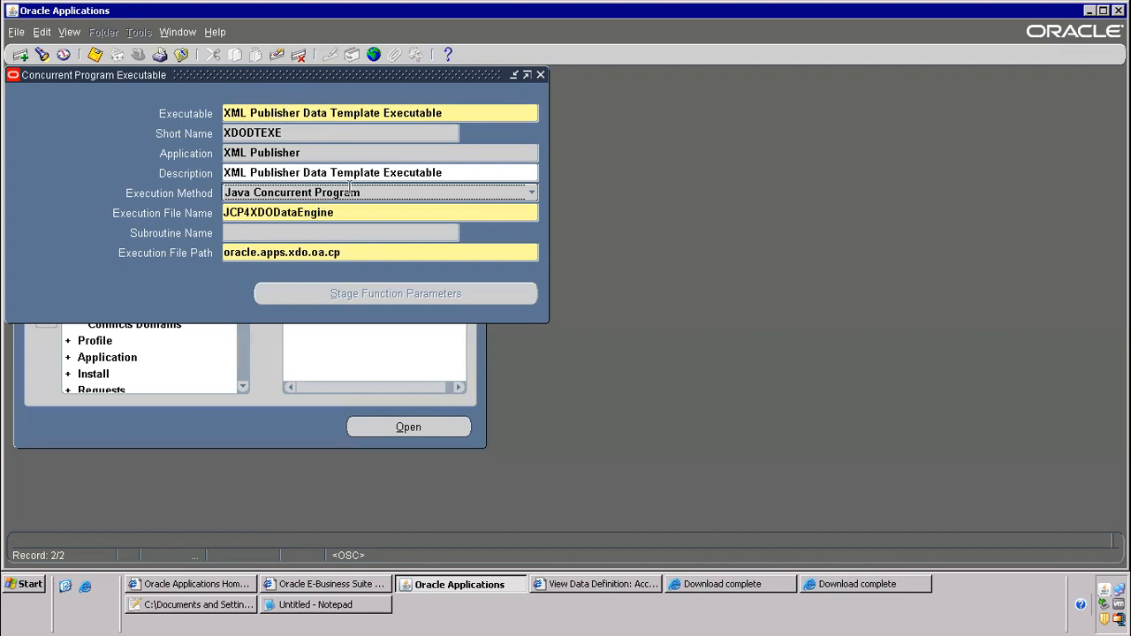
pyautogui.doubleClick(305, 133)
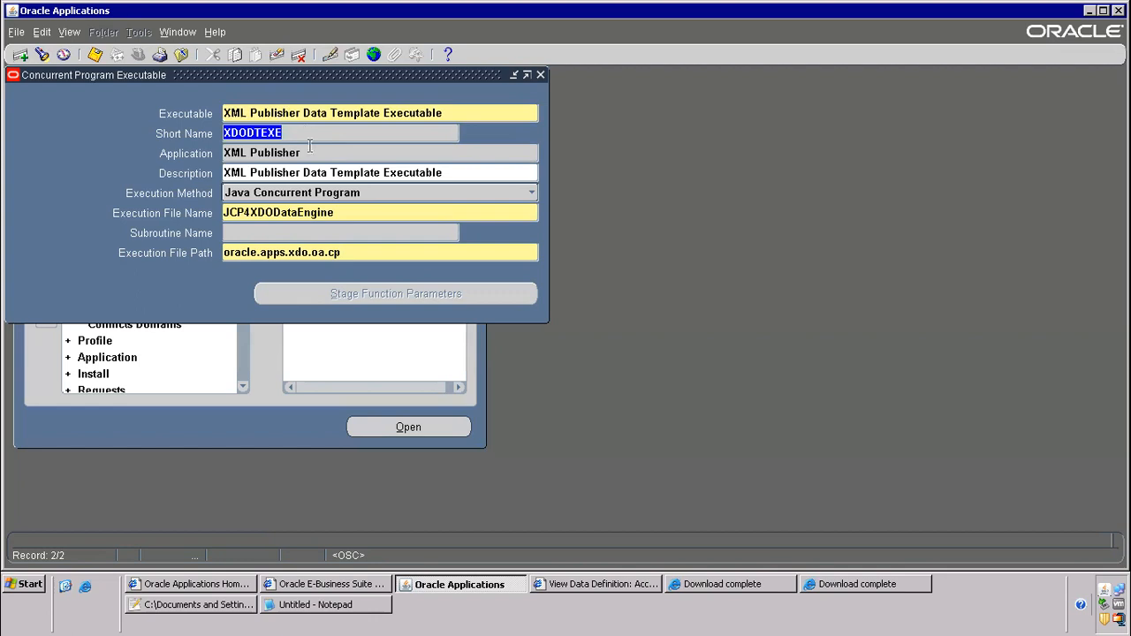
# Step: Switch back to the PowerPoint slide and point out the Concurrent Program and Executable boxes
pyautogui.click(736, 14)
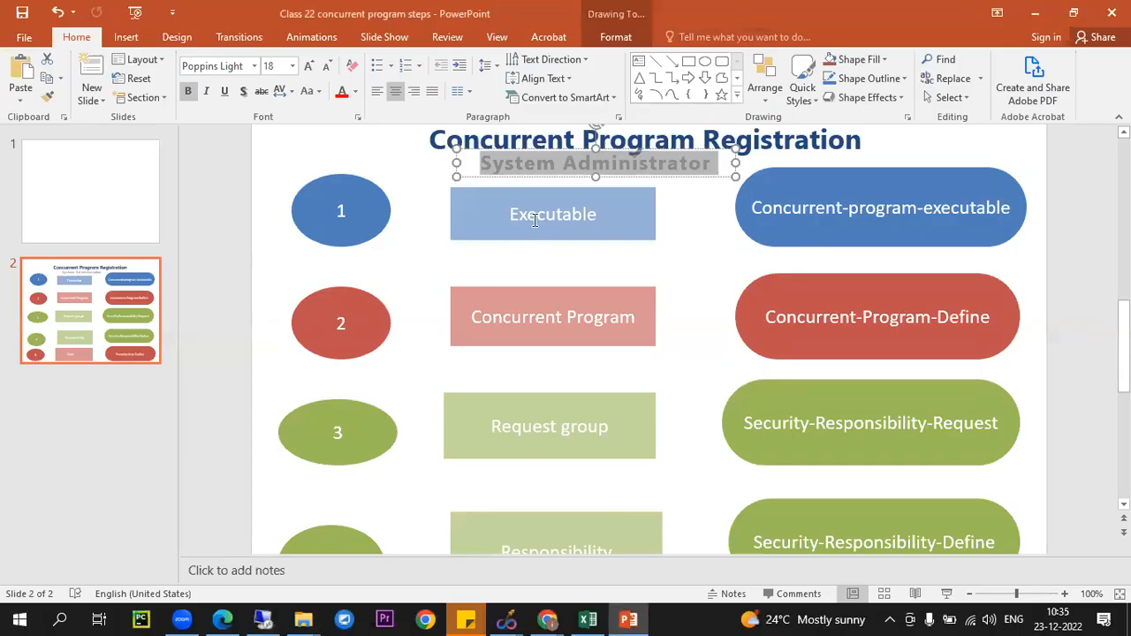
pyautogui.click(475, 326)
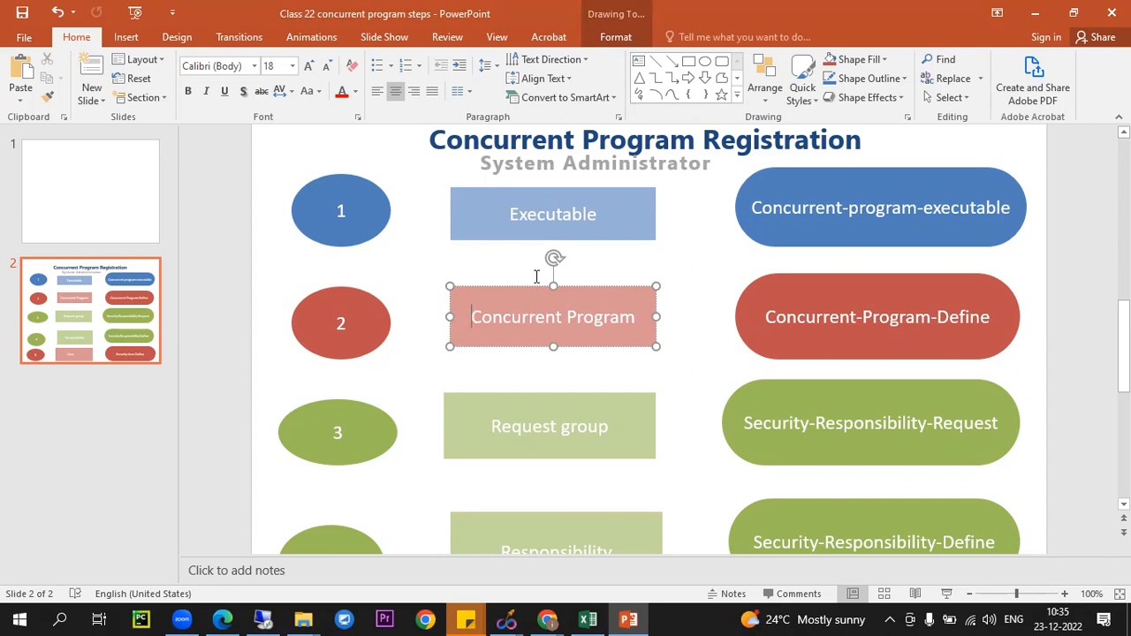
pyautogui.click(527, 213)
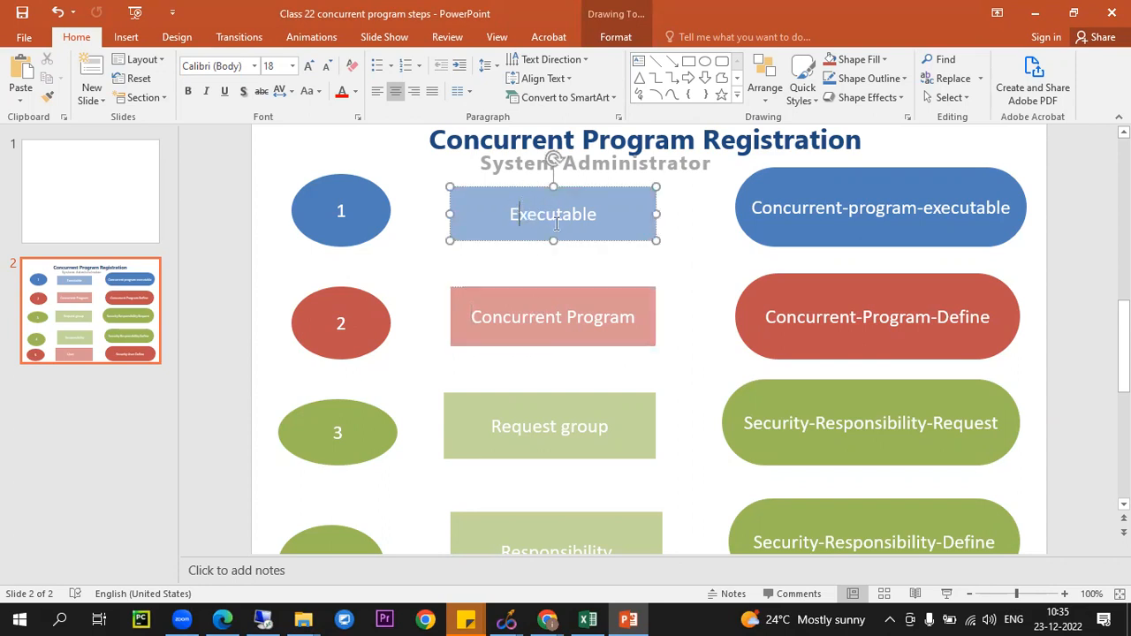
# Step: Switch to the Oracle Applications remote desktop, copy the XML Publisher Data Template executable's short name, and close its form
pyautogui.click(557, 316)
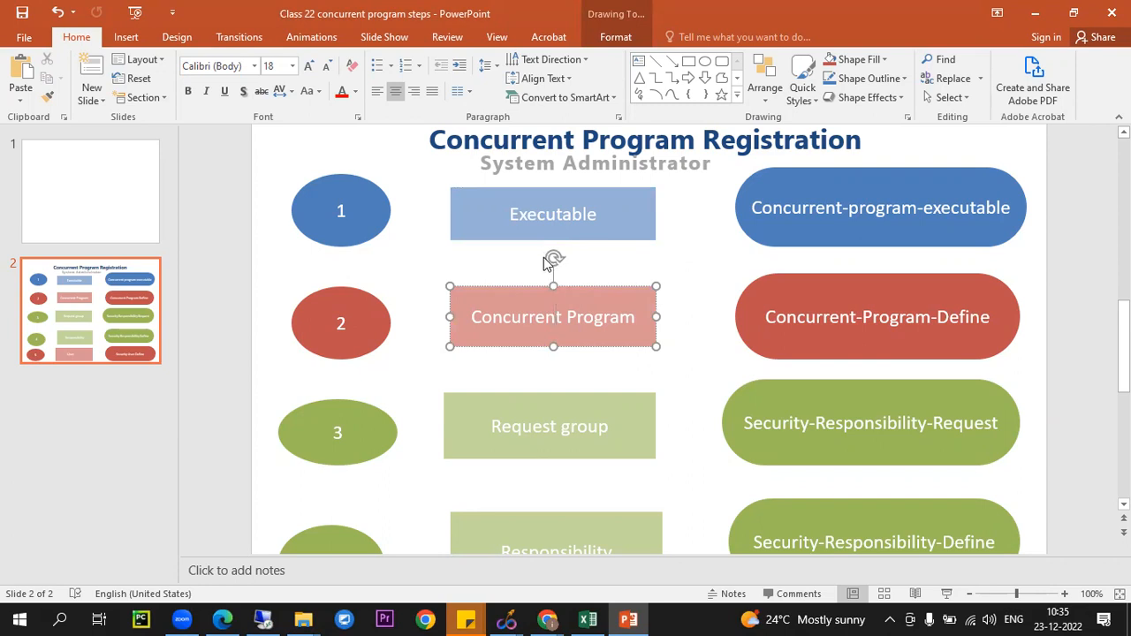
pyautogui.click(270, 623)
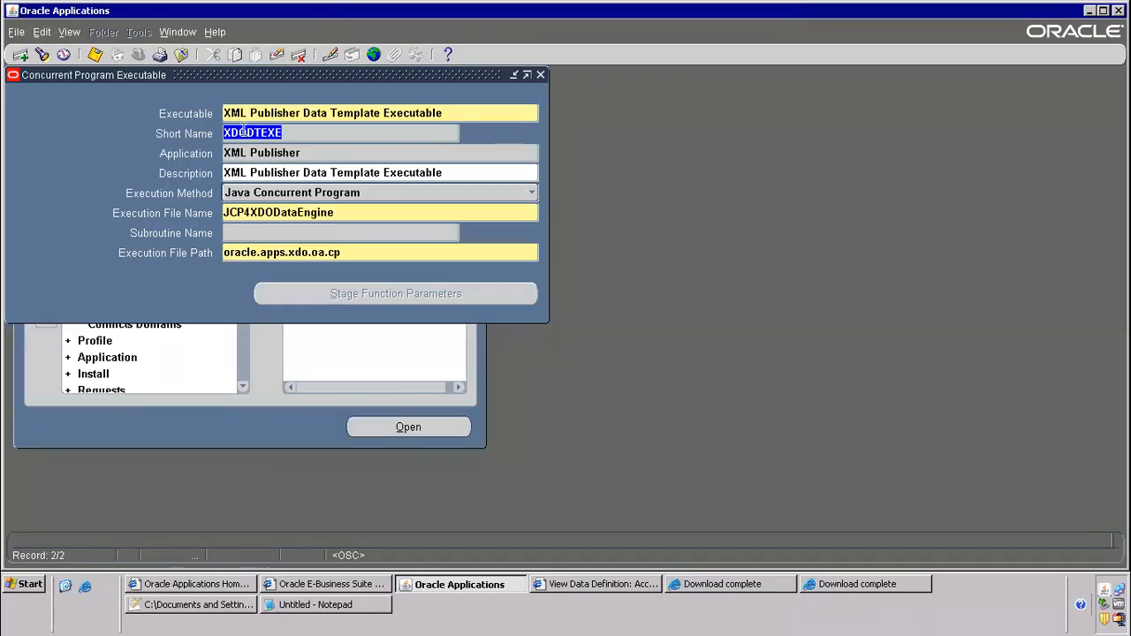
pyautogui.rightClick(243, 131)
pyautogui.click(260, 157)
pyautogui.click(181, 54)
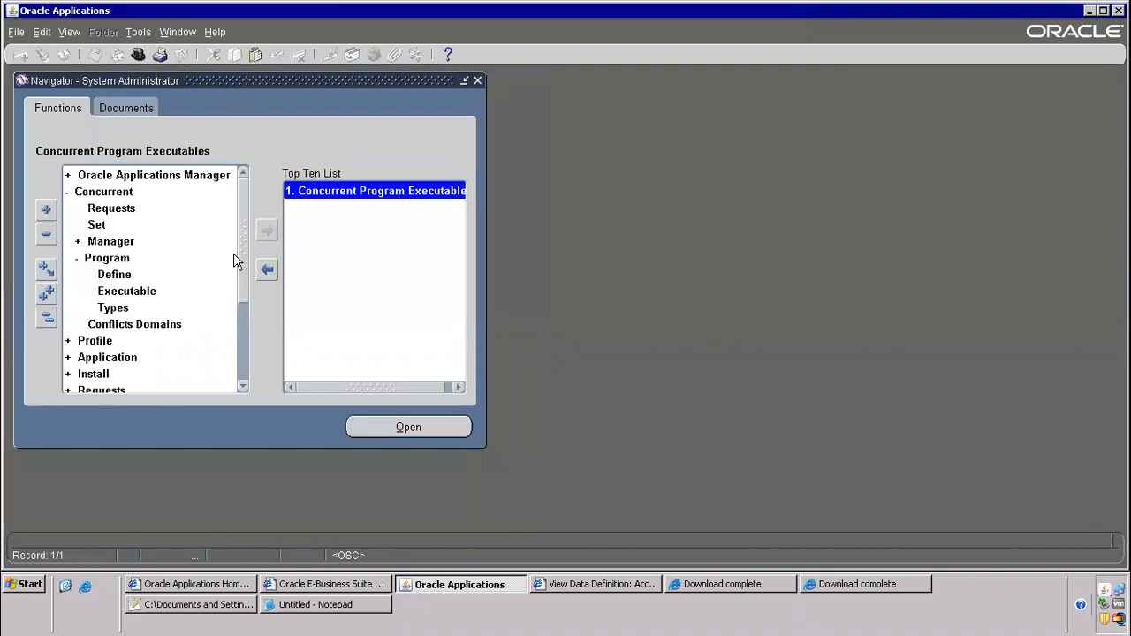
# Step: Add the Concurrent > Program > Define function to the Top Ten List and open the Concurrent Programs form from there
pyautogui.click(89, 196)
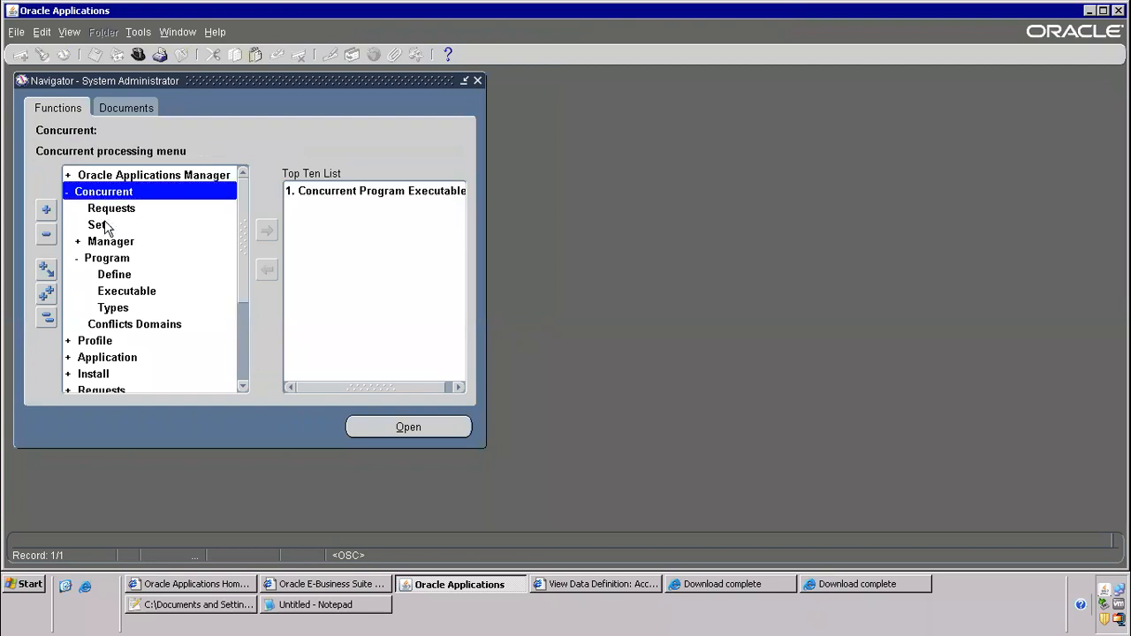
pyautogui.click(118, 261)
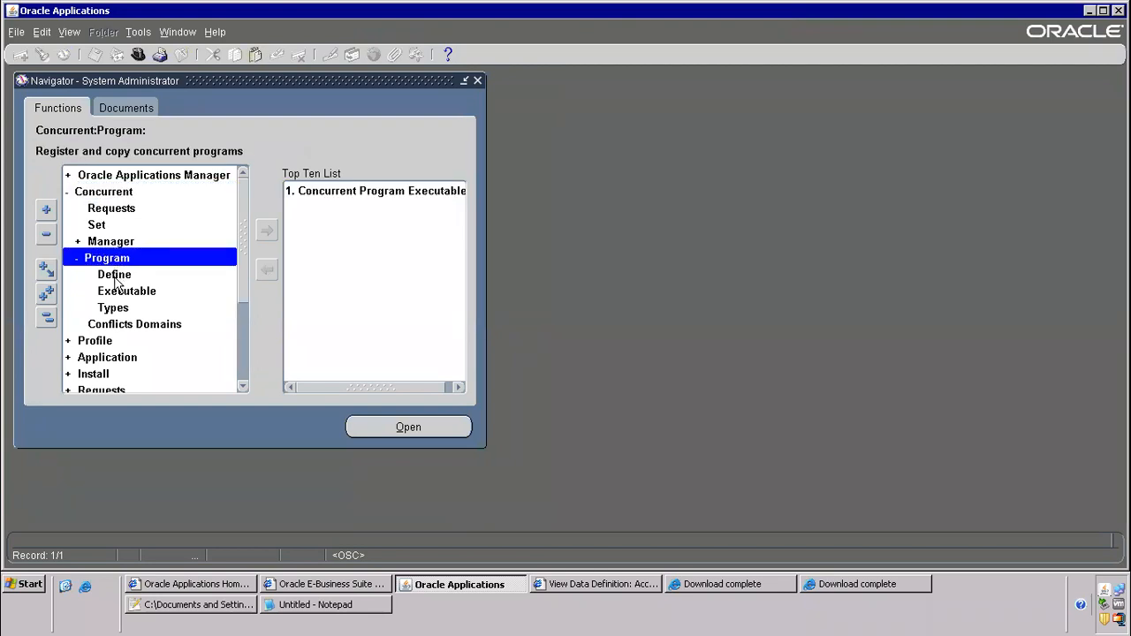
pyautogui.click(115, 276)
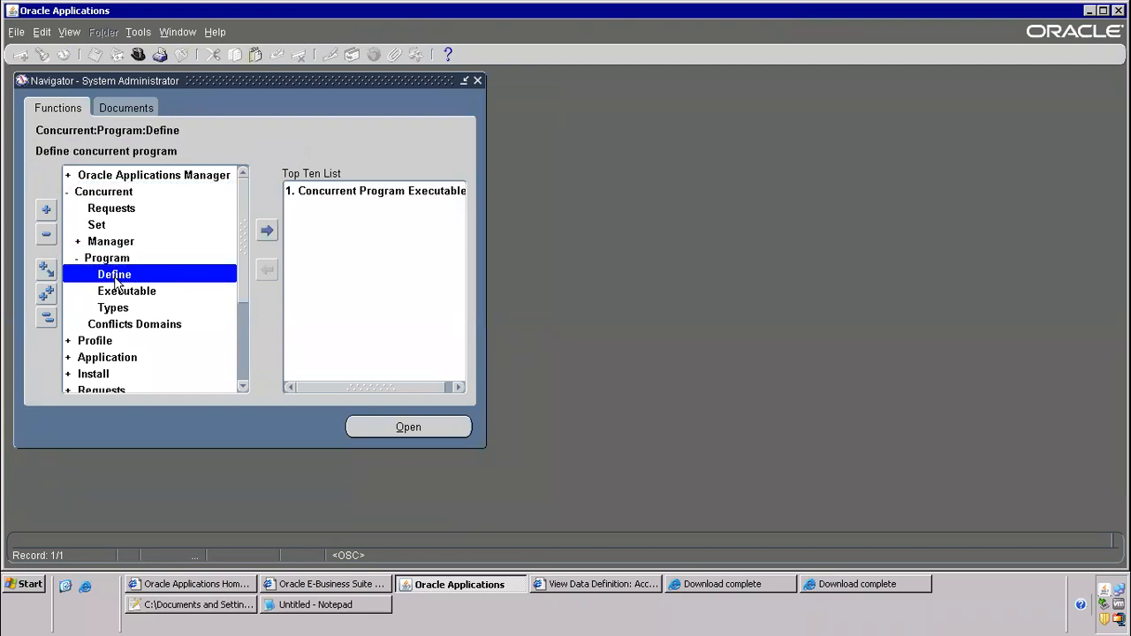
pyautogui.click(267, 231)
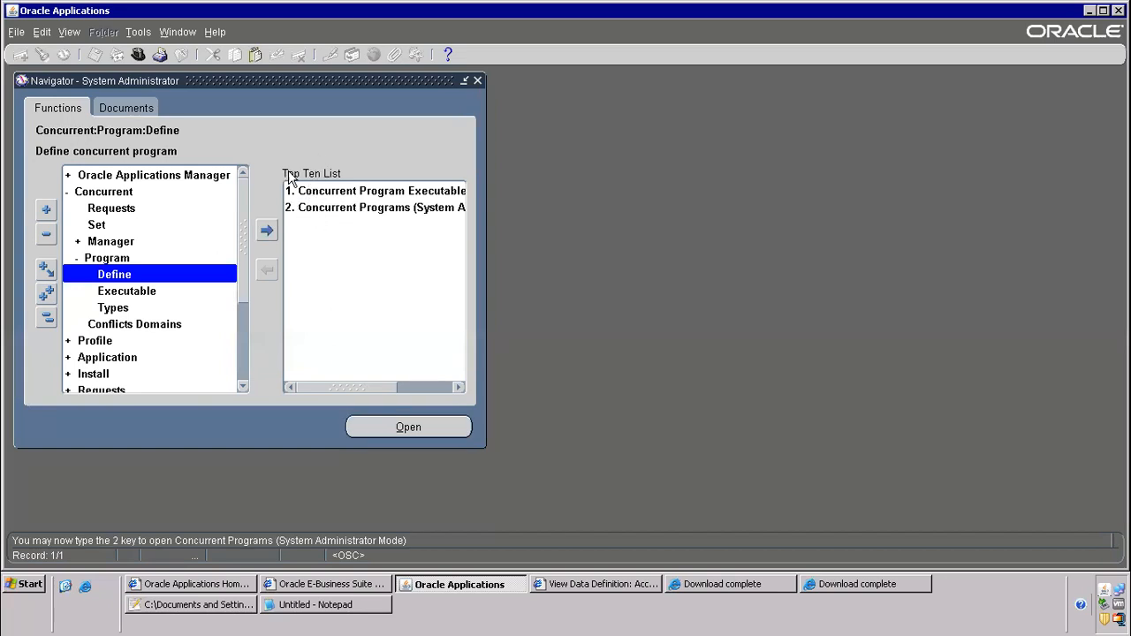
pyautogui.doubleClick(329, 208)
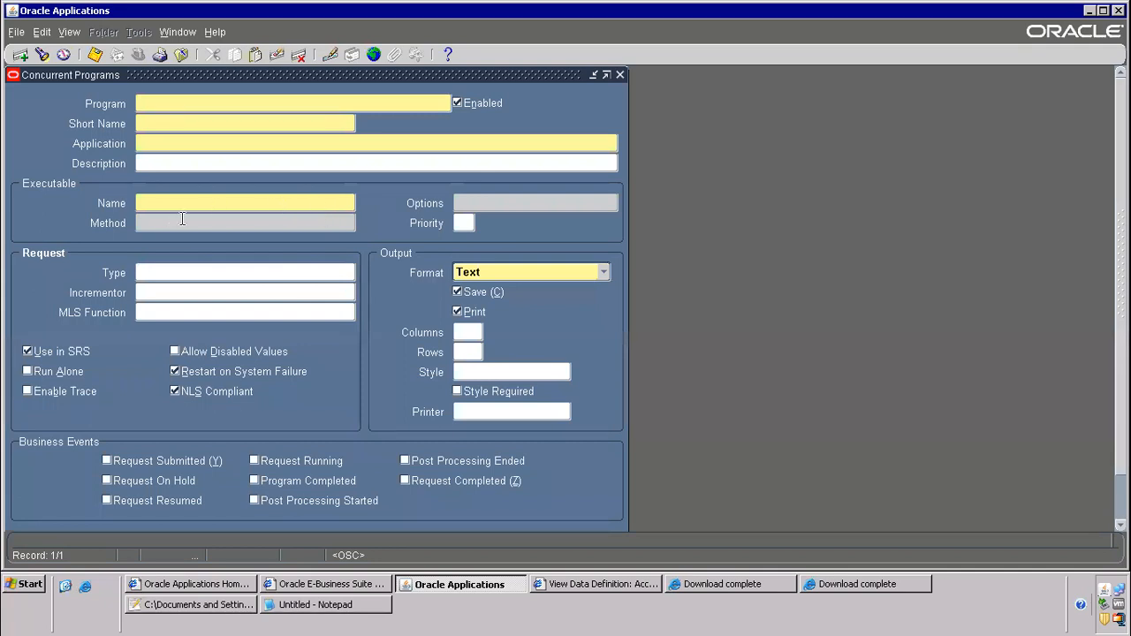
# Step: Set the concurrent program's executable name to XDODTEXE, choosing the entry that belongs to the XML Publisher application
pyautogui.hotkey('ctrl', 'v')
pyautogui.press('Tab')
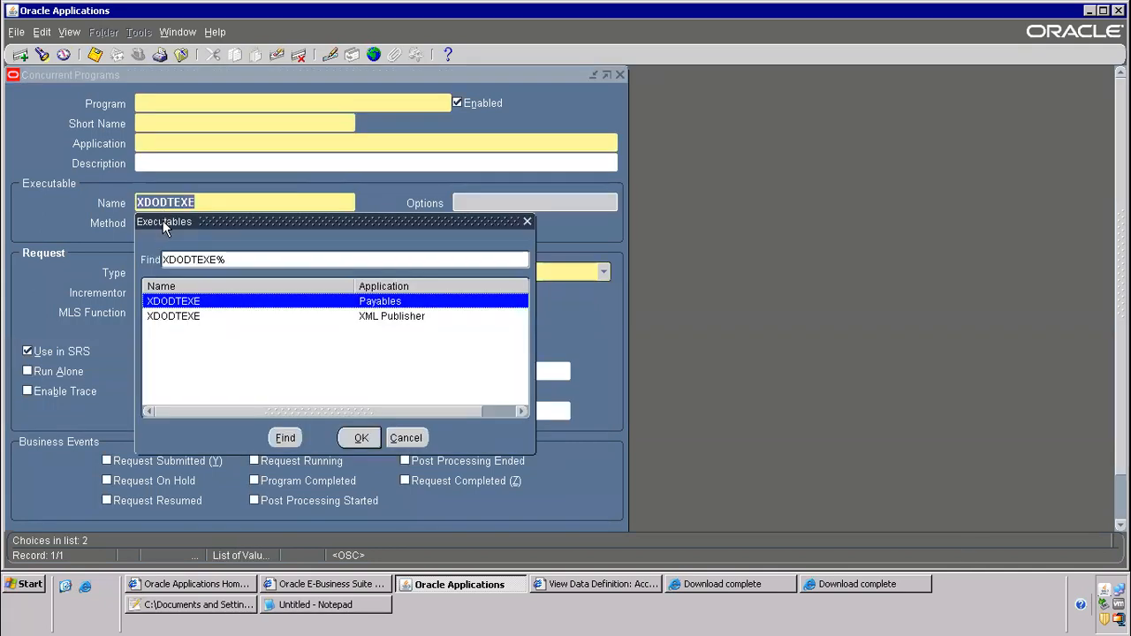
pyautogui.doubleClick(384, 318)
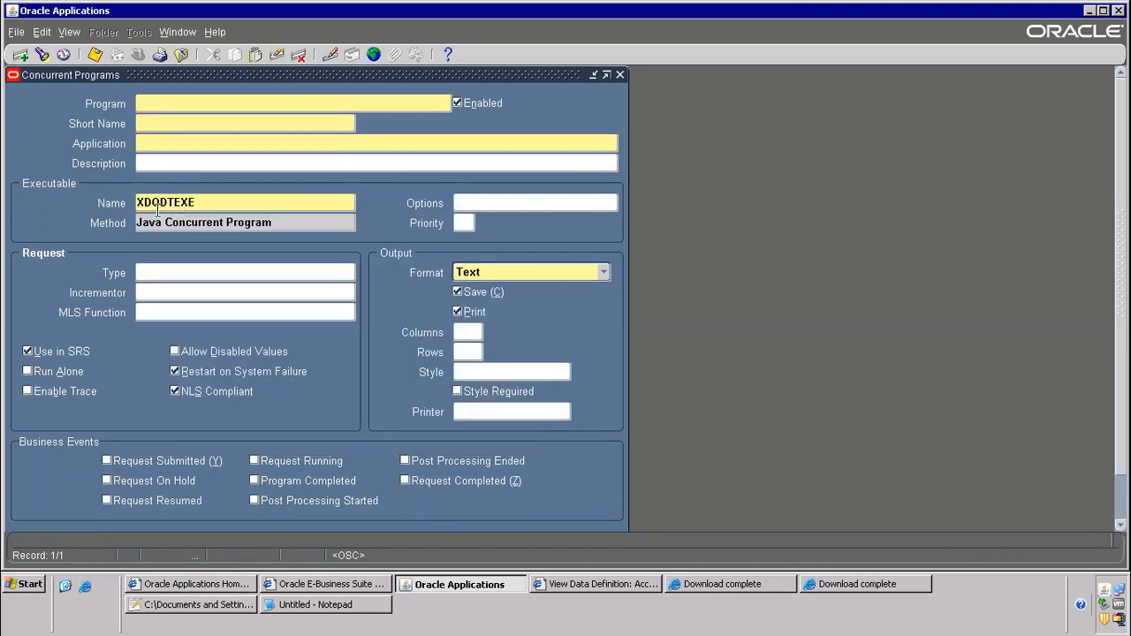
# Step: Set the concurrent program's output format to XML and place the cursor in the program's Short Name field
pyautogui.click(548, 277)
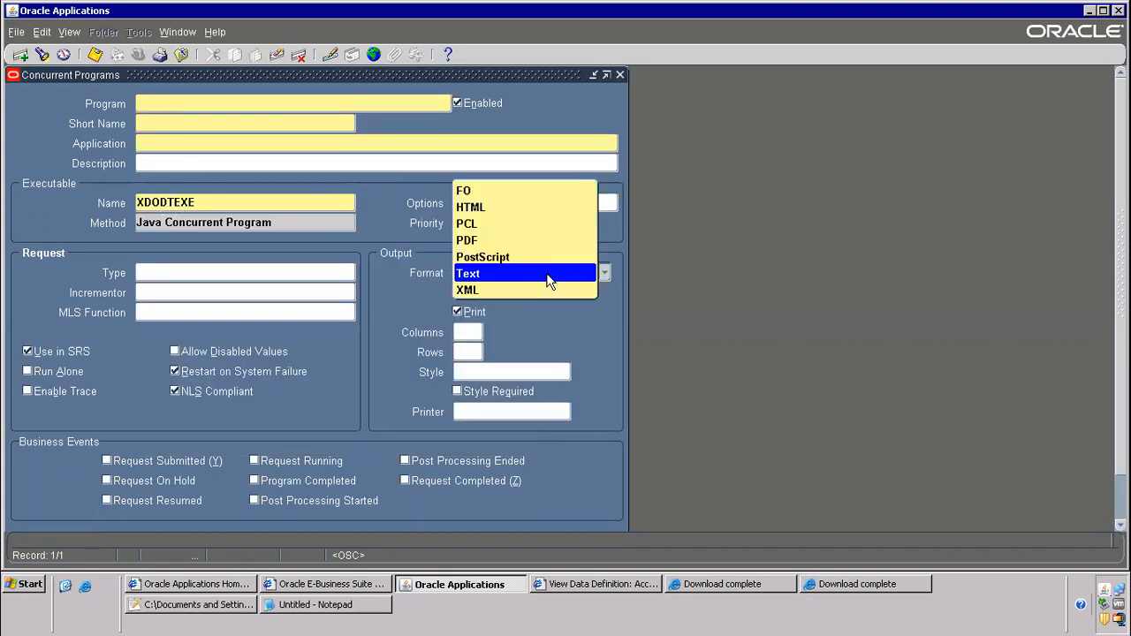
pyautogui.click(478, 291)
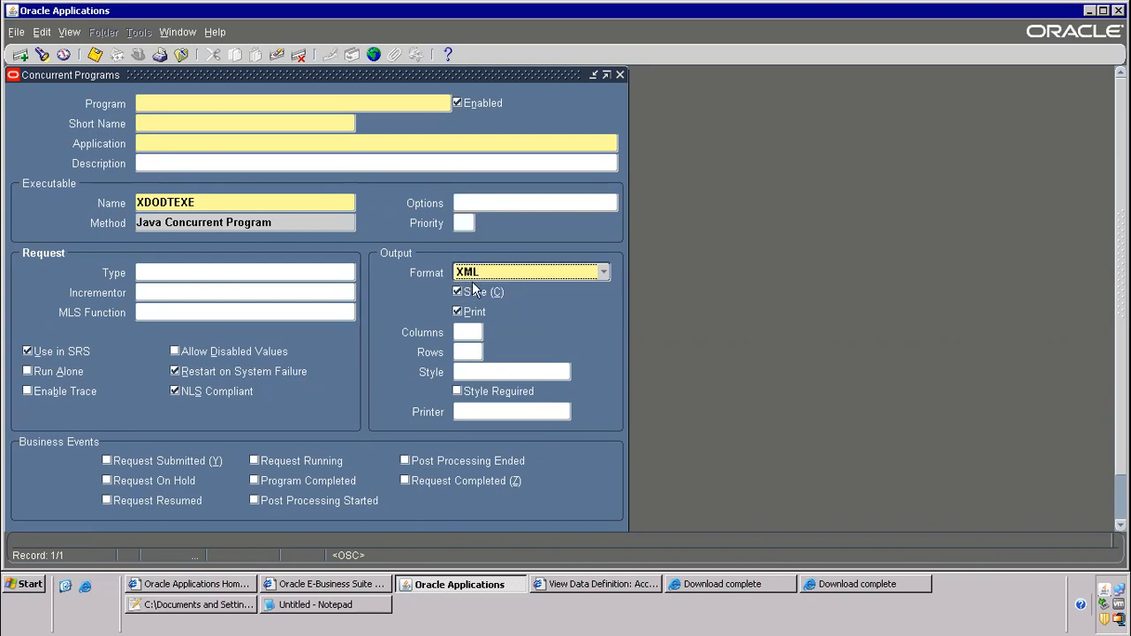
pyautogui.click(494, 278)
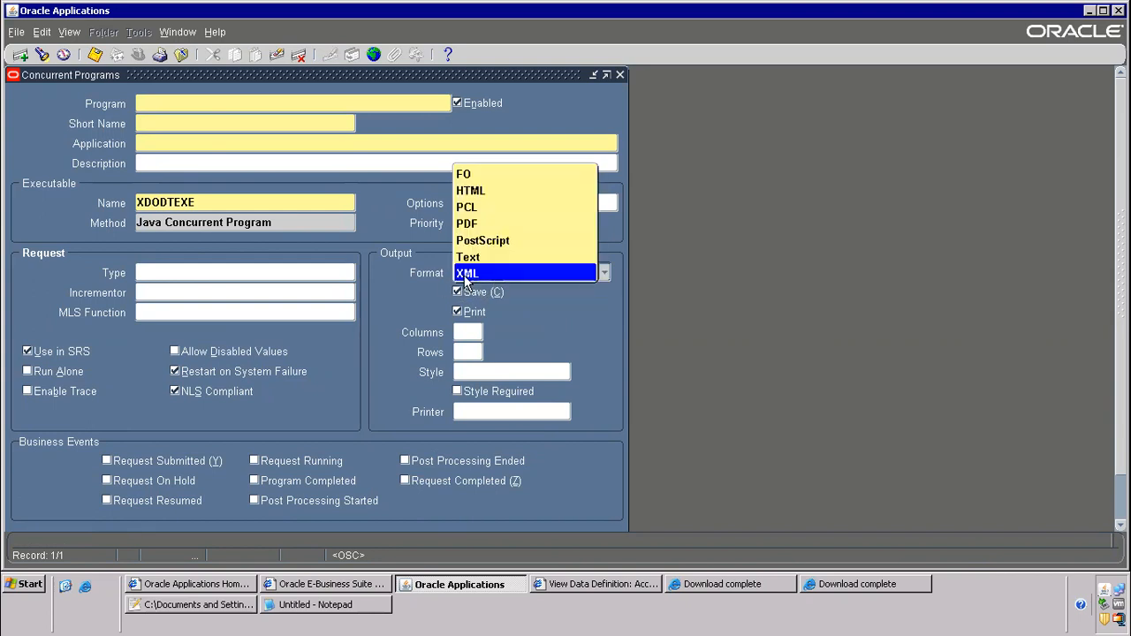
pyautogui.click(469, 279)
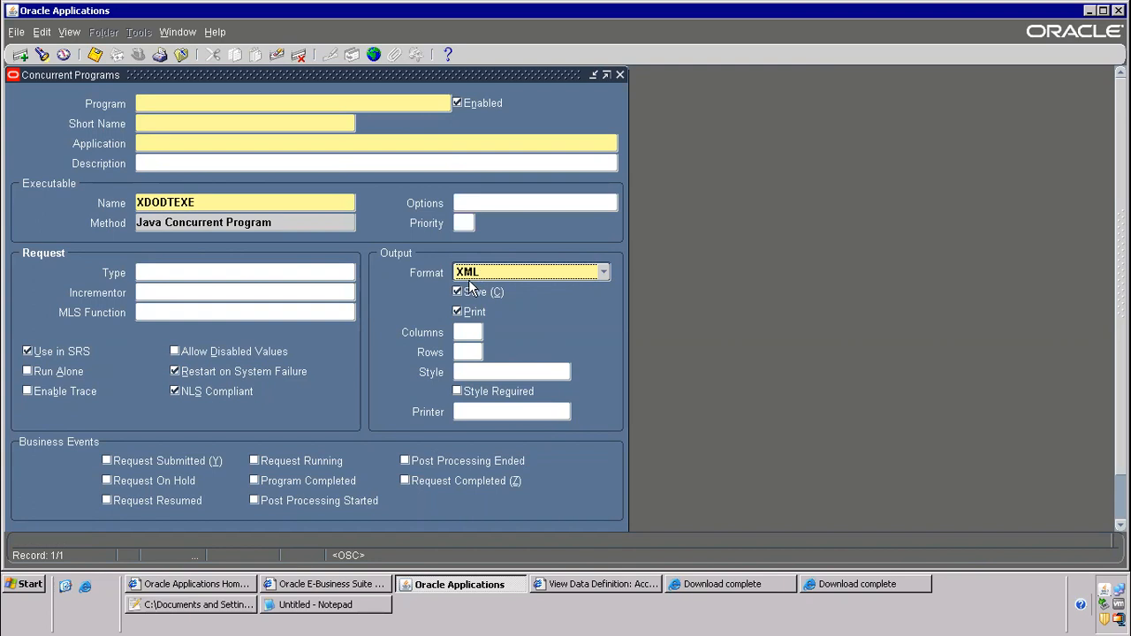
pyautogui.click(157, 127)
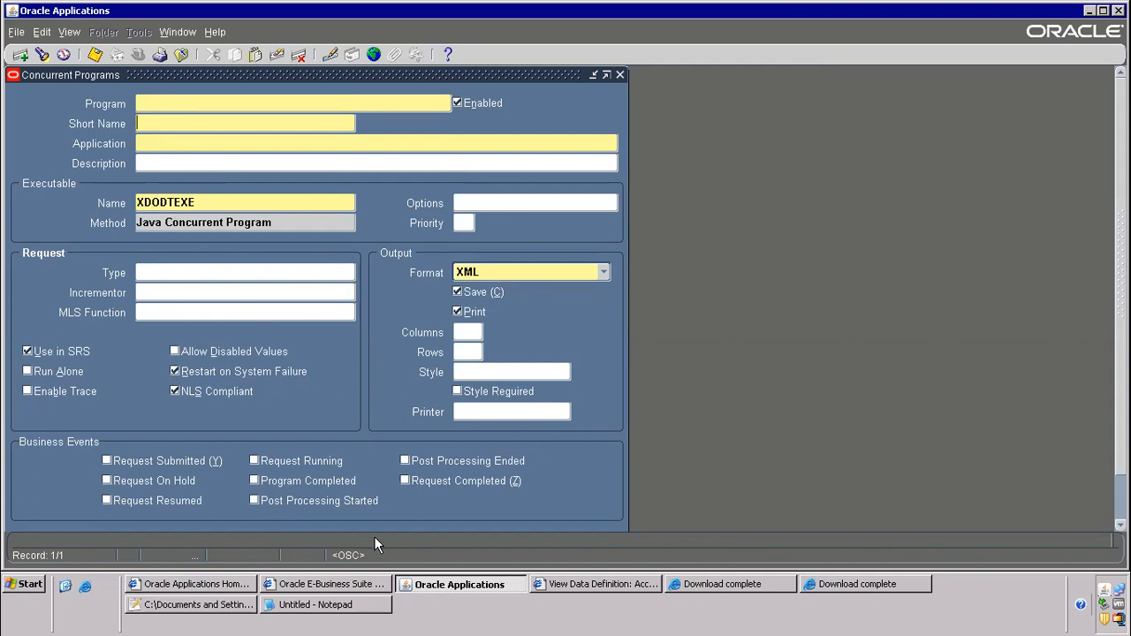
# Step: Show the remote desktop's desktop and rename the file HBODT.xml as XXDELLDT.xml
pyautogui.click(64, 587)
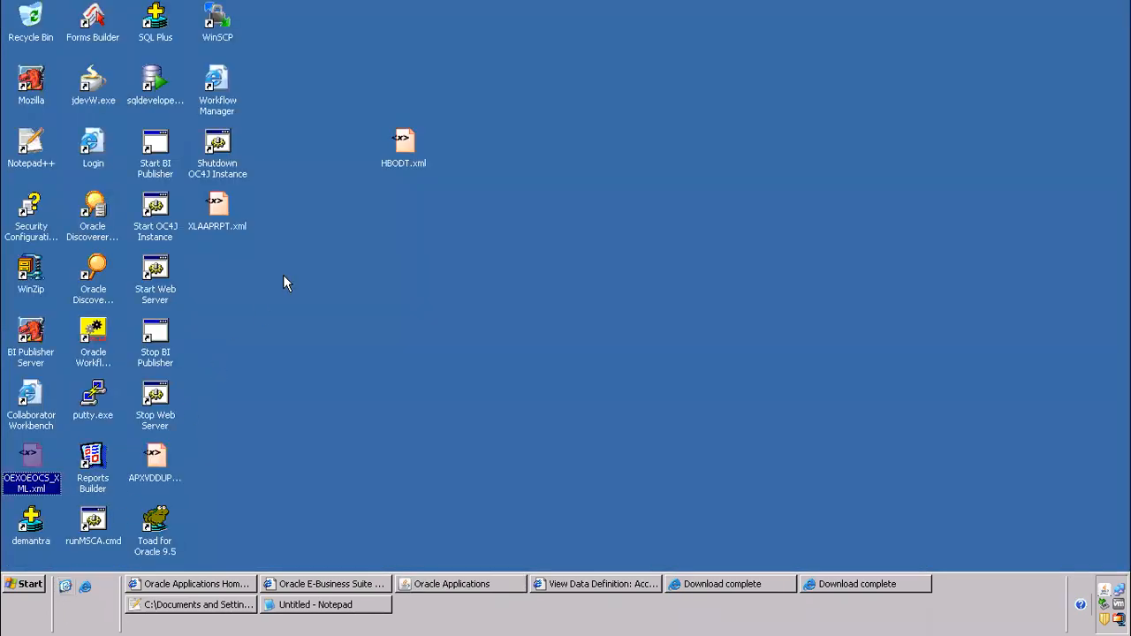
pyautogui.click(395, 162)
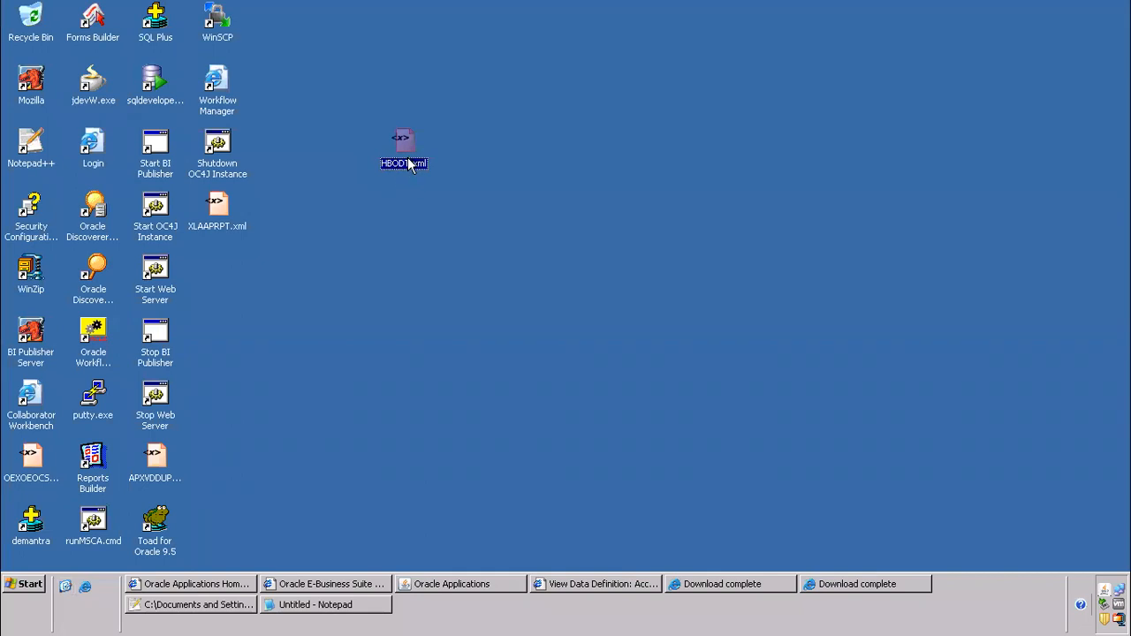
pyautogui.click(407, 164)
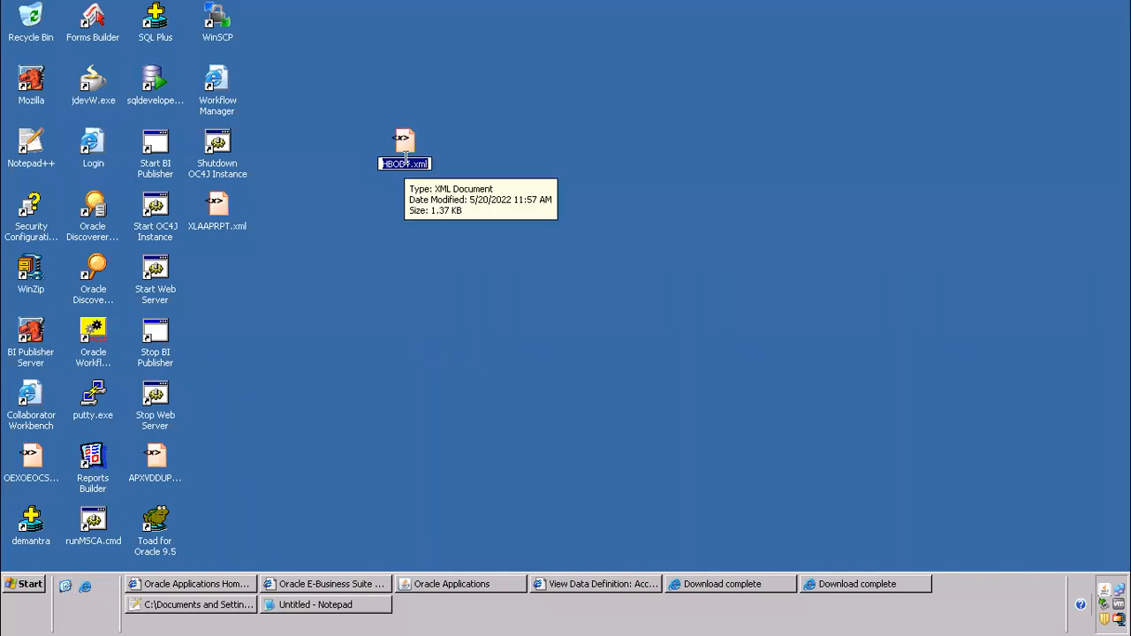
pyautogui.click(406, 164)
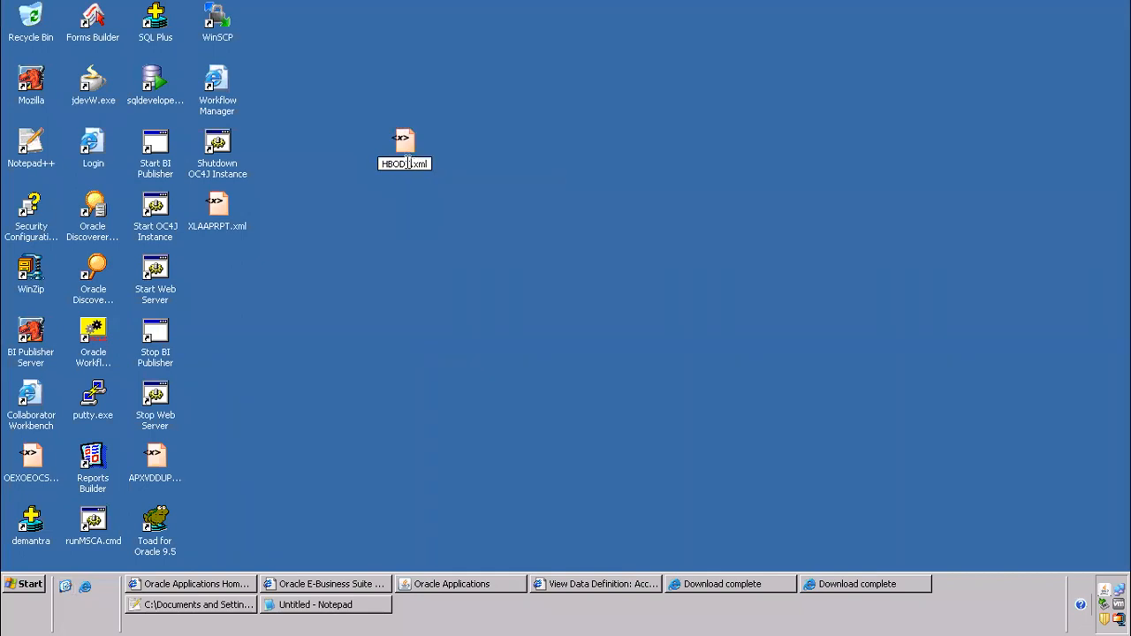
pyautogui.press('BackSpace')
pyautogui.press('BackSpace')
pyautogui.press('BackSpace')
pyautogui.write('DELL')
pyautogui.press('Home')
pyautogui.write('XX')
pyautogui.press('Return')
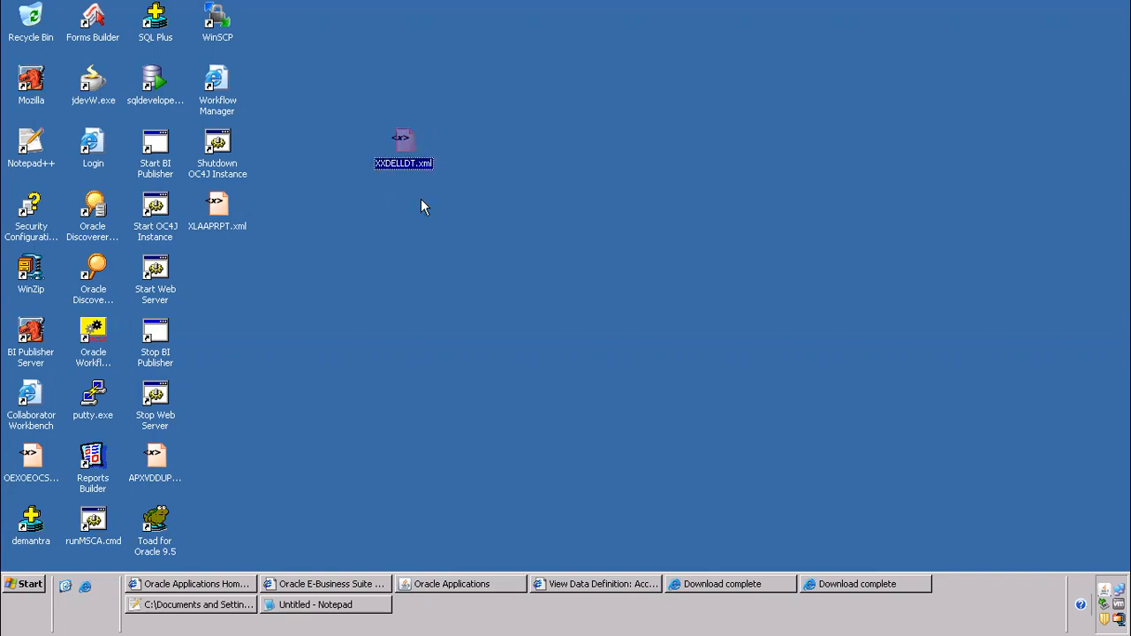
# Step: Rename the XXDELLDT.xml data template file on the desktop as KINGLAIAPINV.xml
pyautogui.click(387, 165)
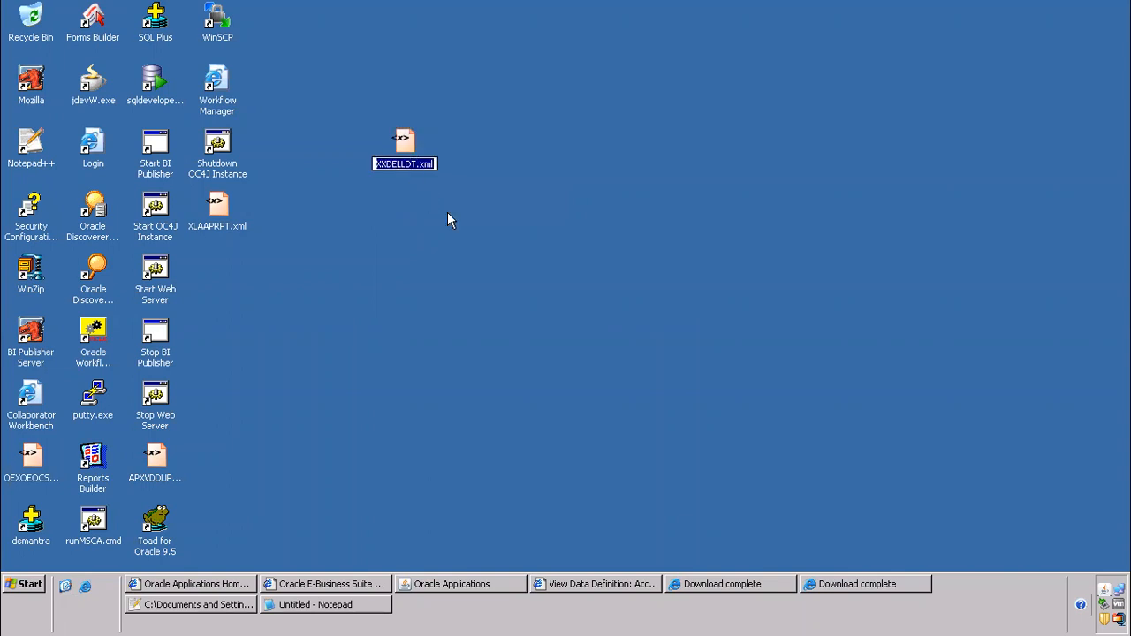
pyautogui.hotkey('shift', 'Left')
pyautogui.hotkey('shift', 'Left')
pyautogui.hotkey('shift', 'Left')
pyautogui.hotkey('shift', 'Left')
pyautogui.write('KING')
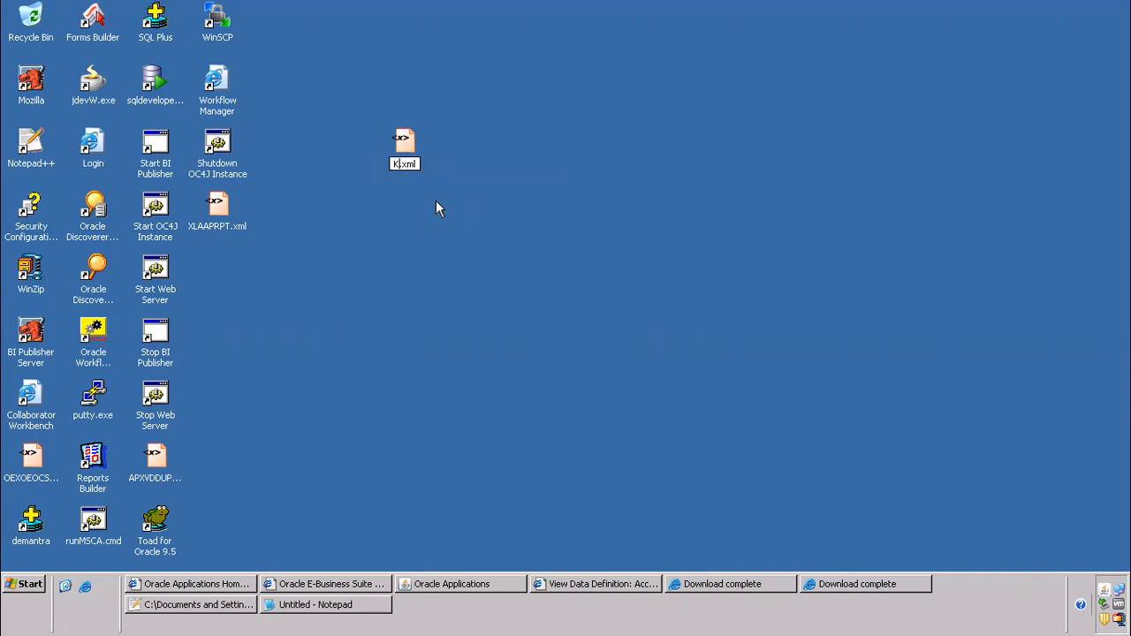
pyautogui.write('LAI')
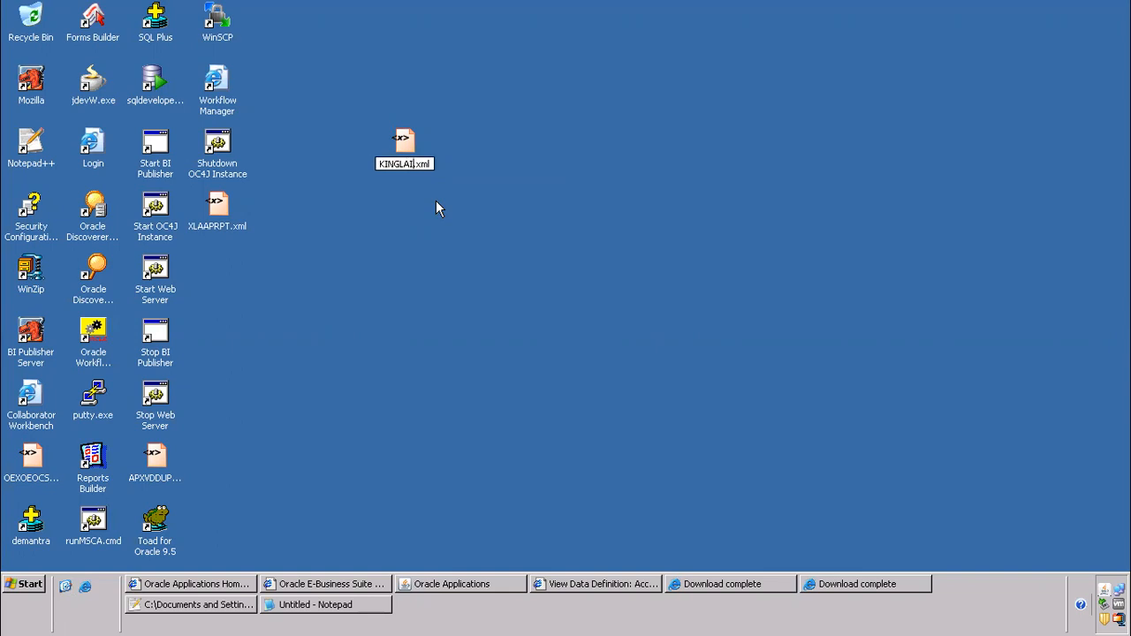
pyautogui.write('APINV')
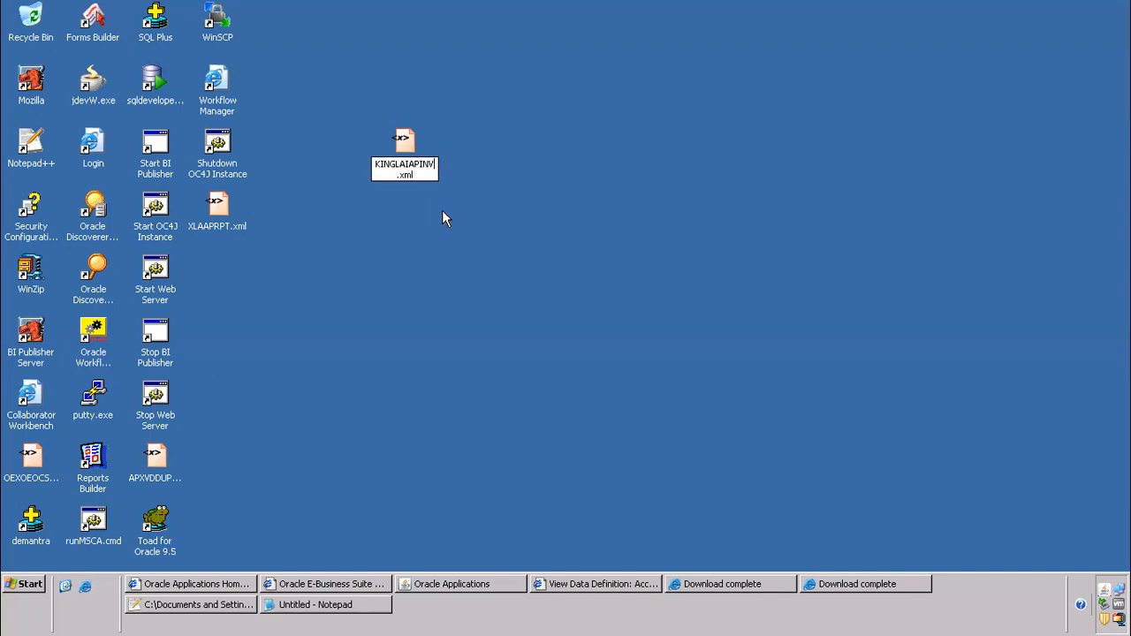
pyautogui.press('Return')
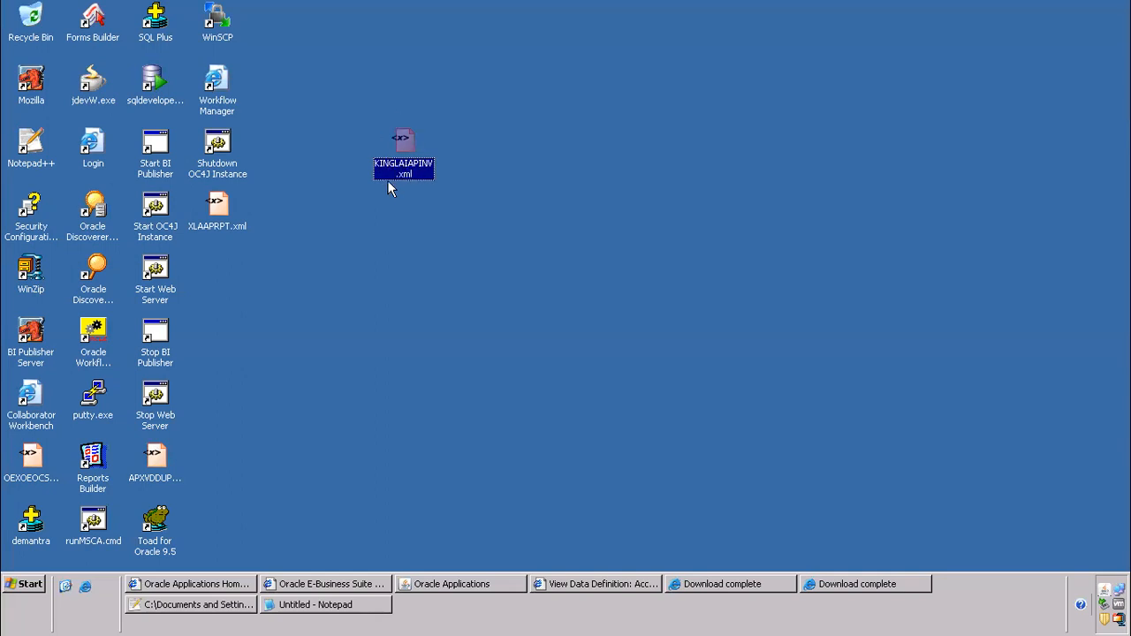
# Step: Minimize the remote desktop session and switch to the My Drive page of Google Drive in Chrome
pyautogui.moveTo(516, 12)
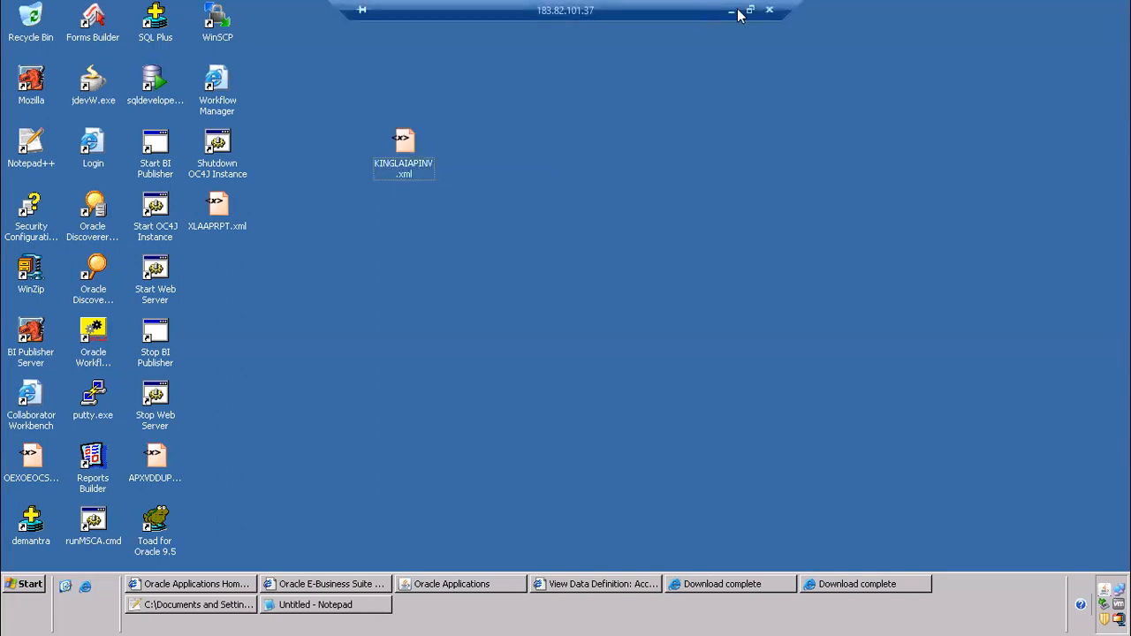
pyautogui.click(731, 12)
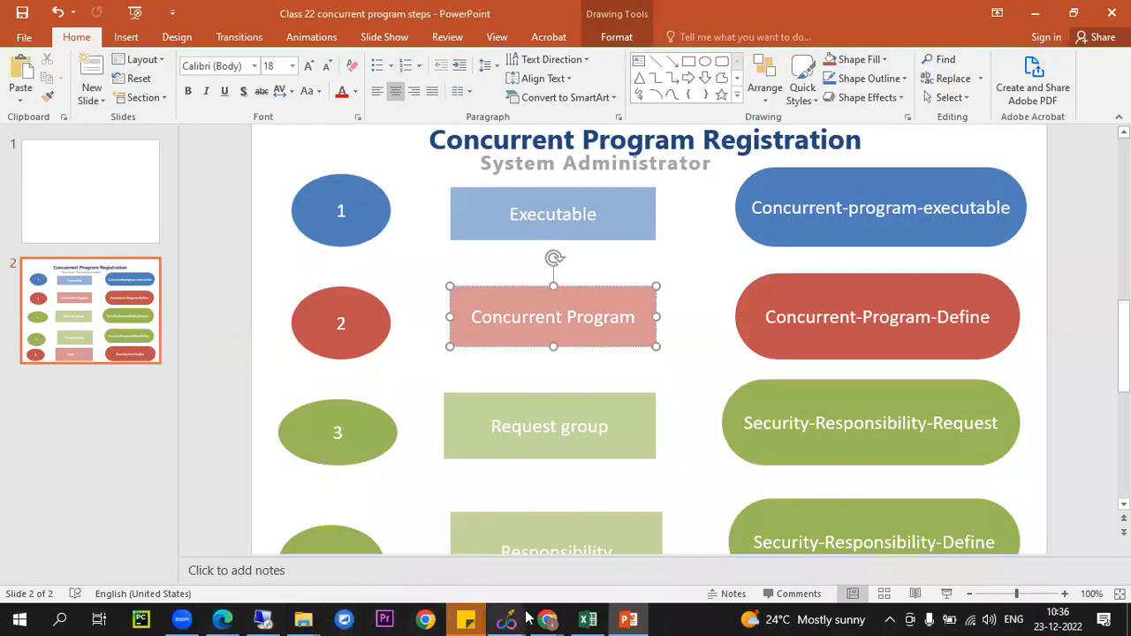
pyautogui.moveTo(546, 619)
pyautogui.click(432, 561)
pyautogui.click(463, 616)
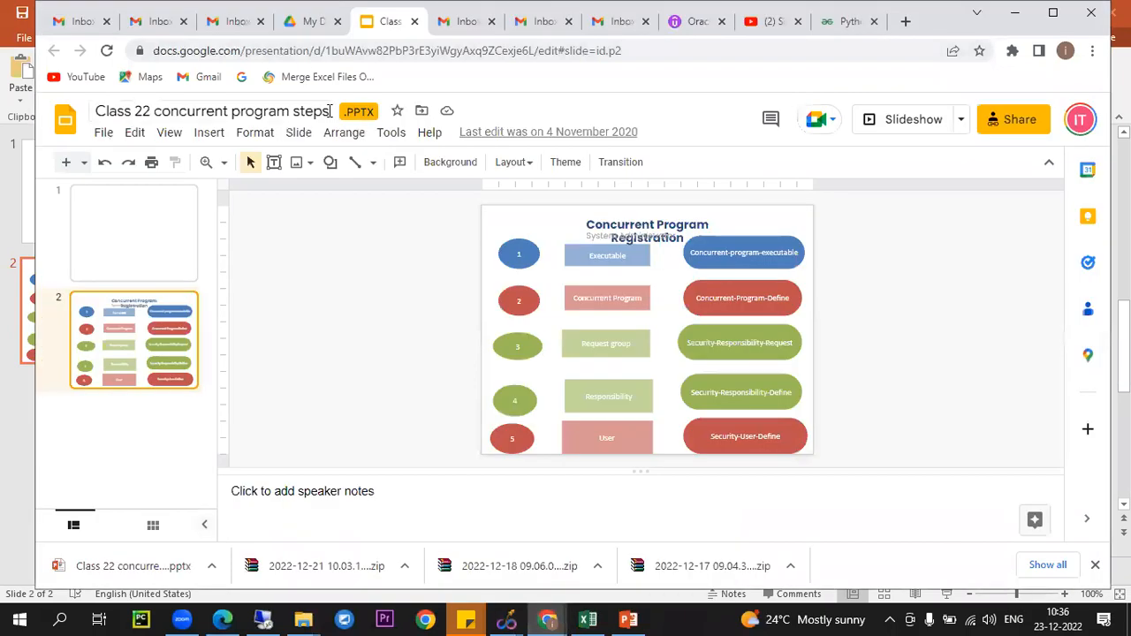
pyautogui.scroll(1, 342, 226)
pyautogui.click(314, 32)
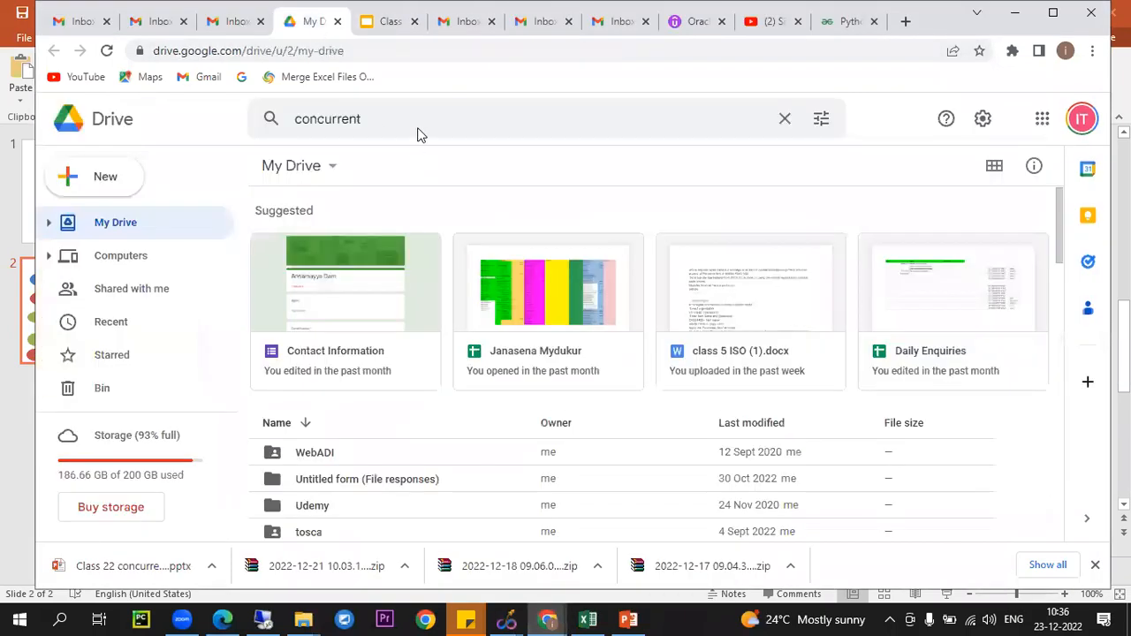
# Step: Search Google Drive for "dev" and open the document class 5 Dev STrategy.doc
pyautogui.click(447, 121)
pyautogui.write('de')
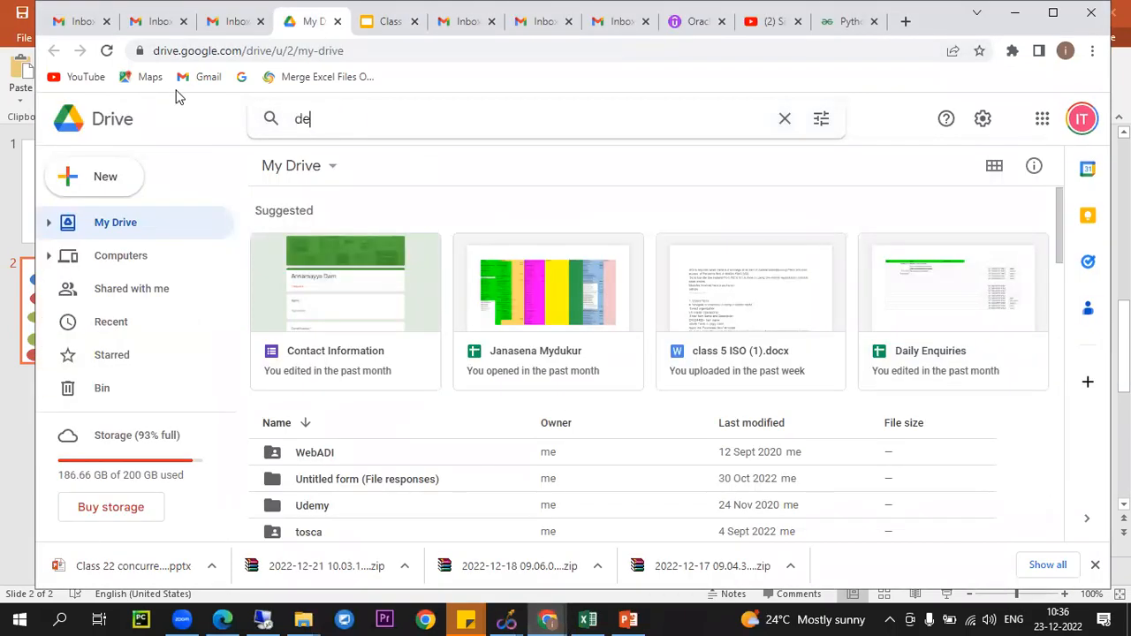
pyautogui.write('v')
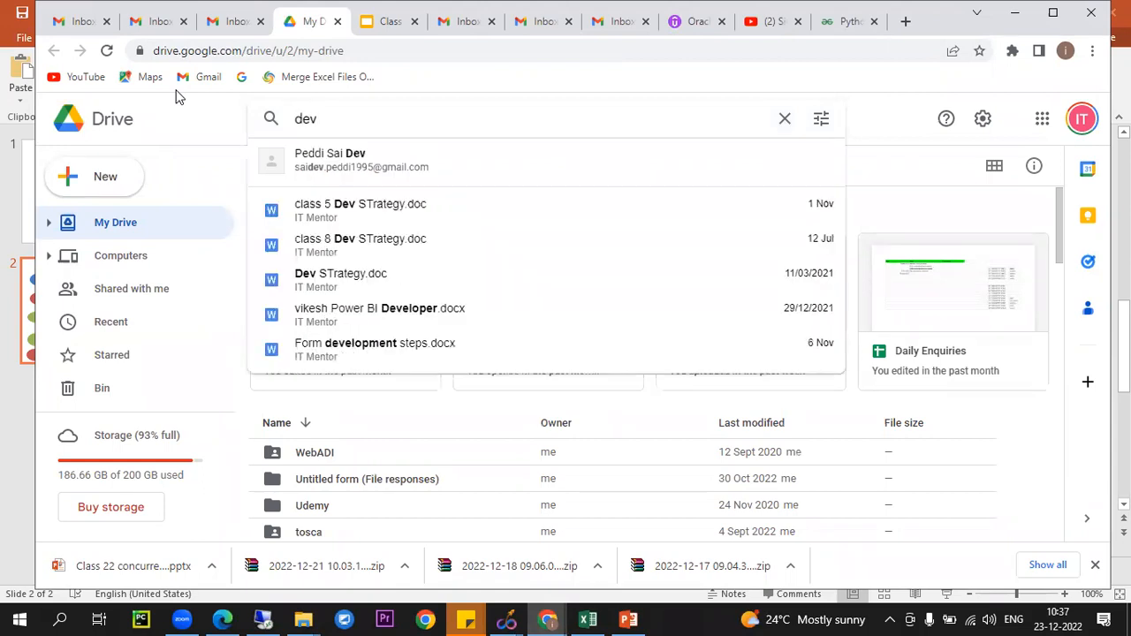
pyautogui.click(397, 217)
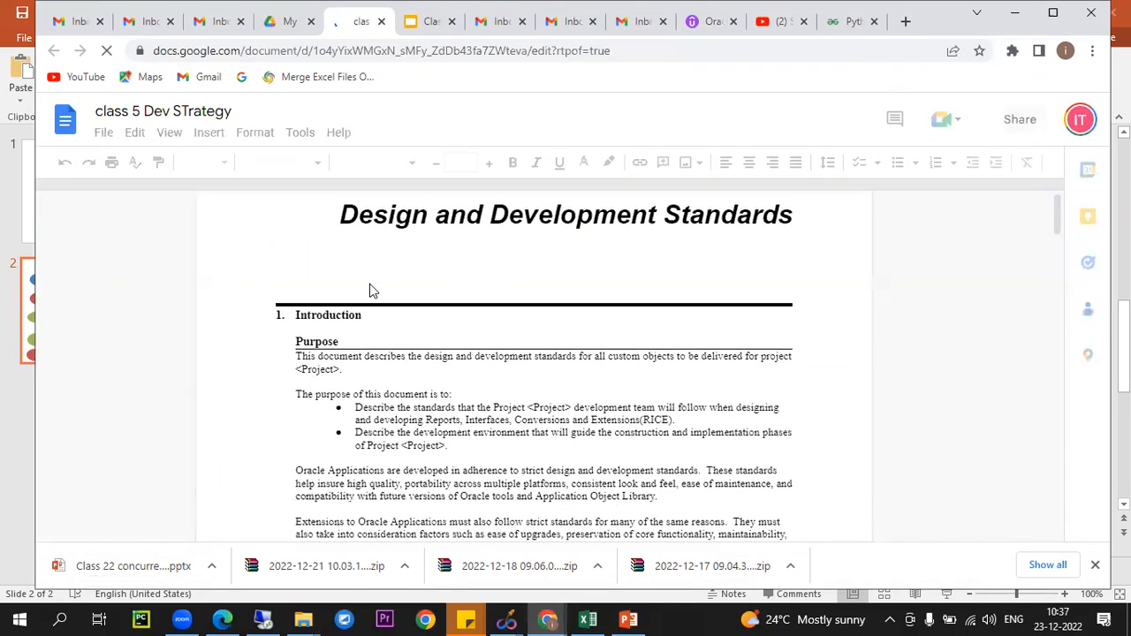
# Step: Download the class 5 Dev STrategy document in Microsoft Word (.doc) format
pyautogui.click(99, 134)
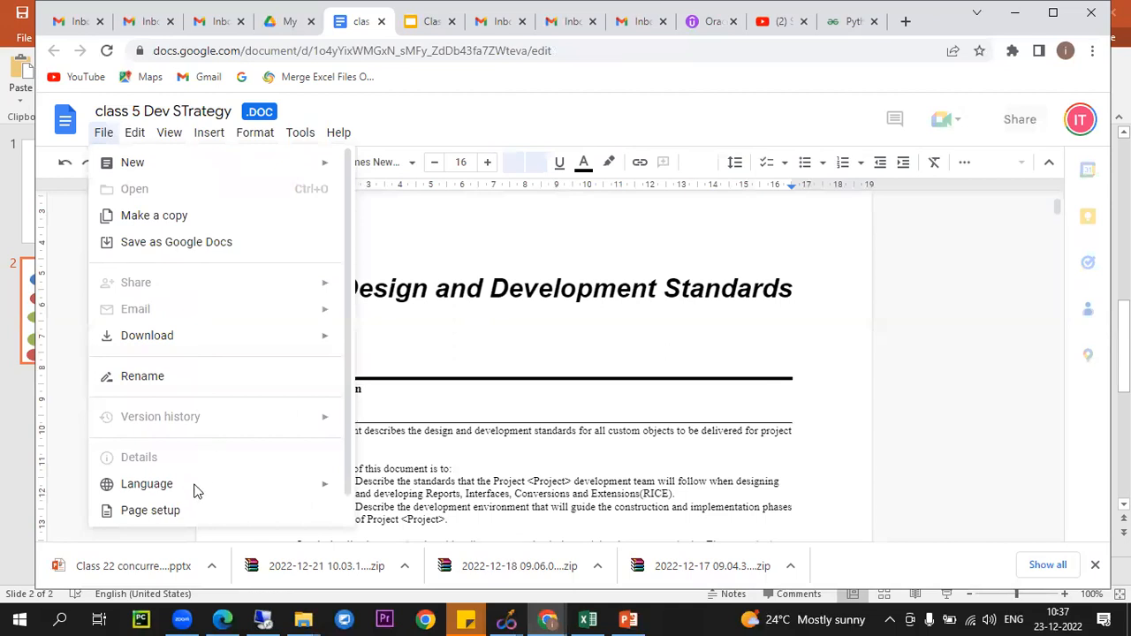
pyautogui.moveTo(217, 341)
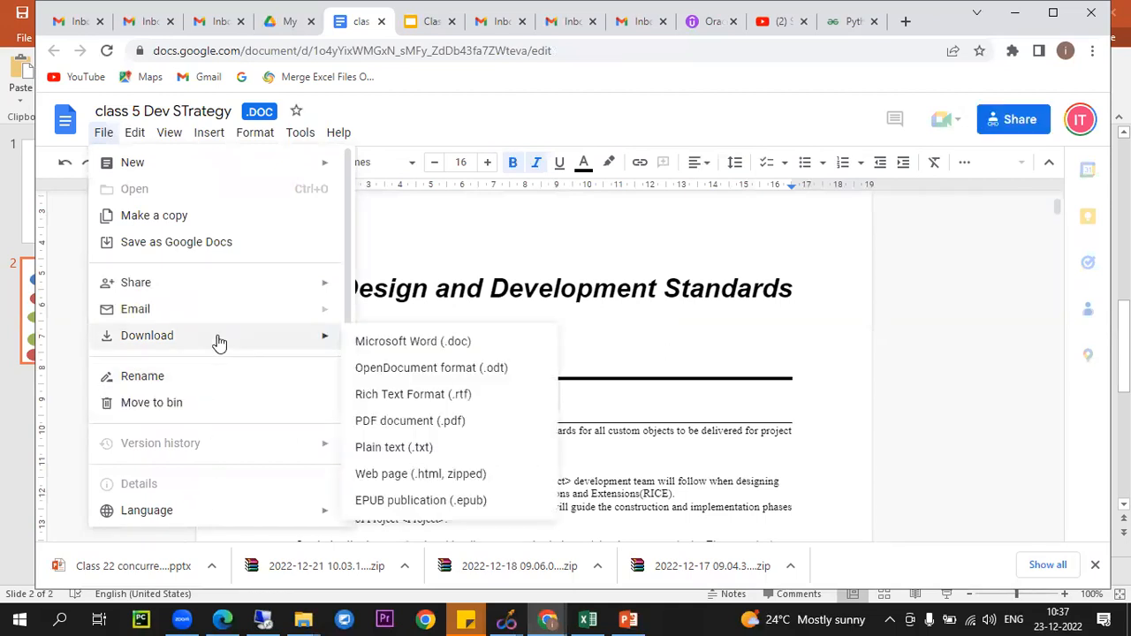
pyautogui.click(408, 346)
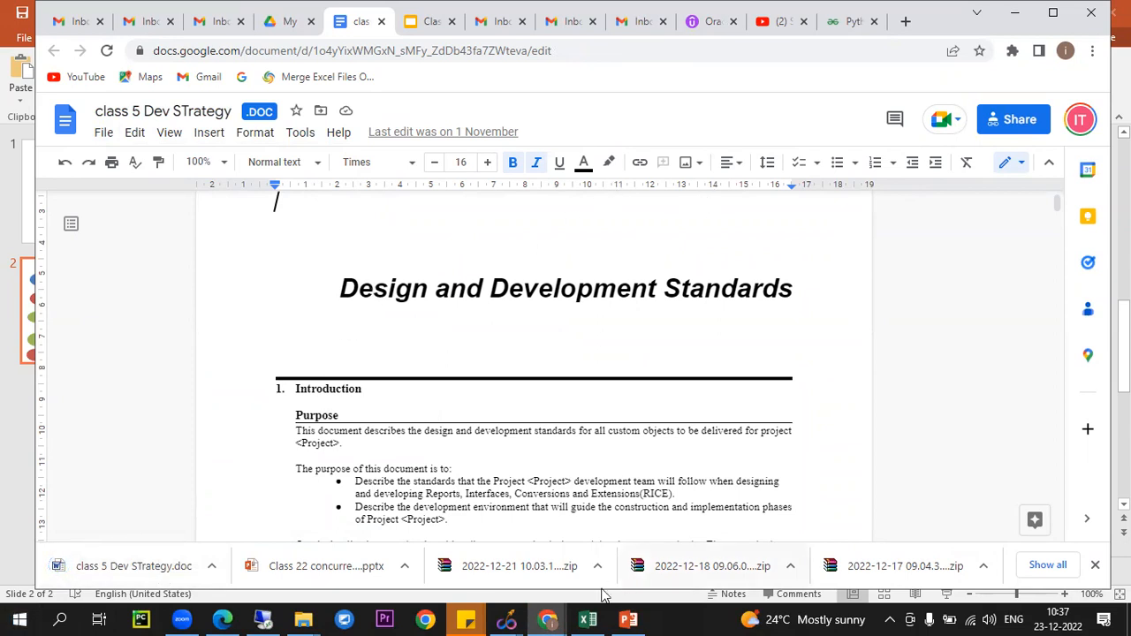
# Step: Open the downloaded class 5 Dev STrategy.doc in Word, enable editing, and set the zoom to 180%
pyautogui.click(182, 565)
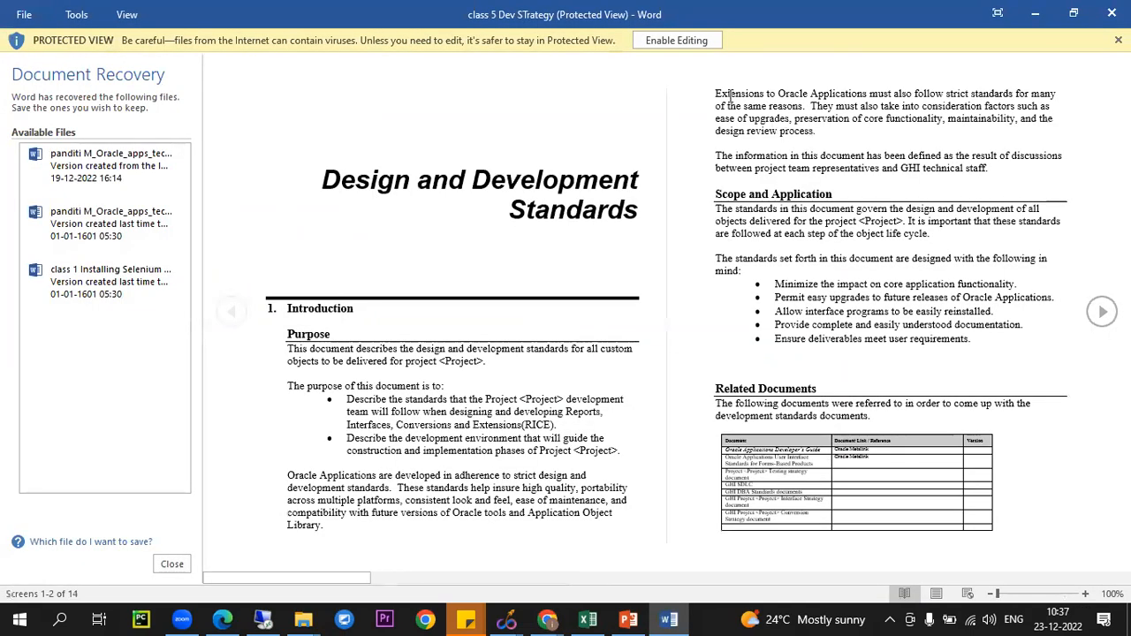
pyautogui.click(686, 38)
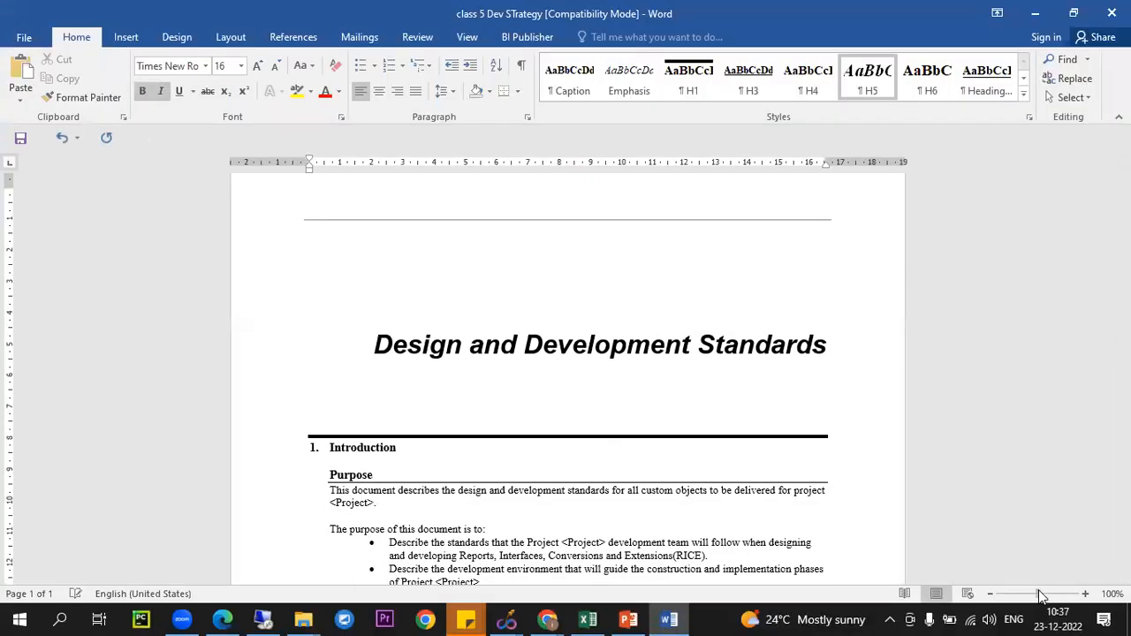
pyautogui.click(685, 313)
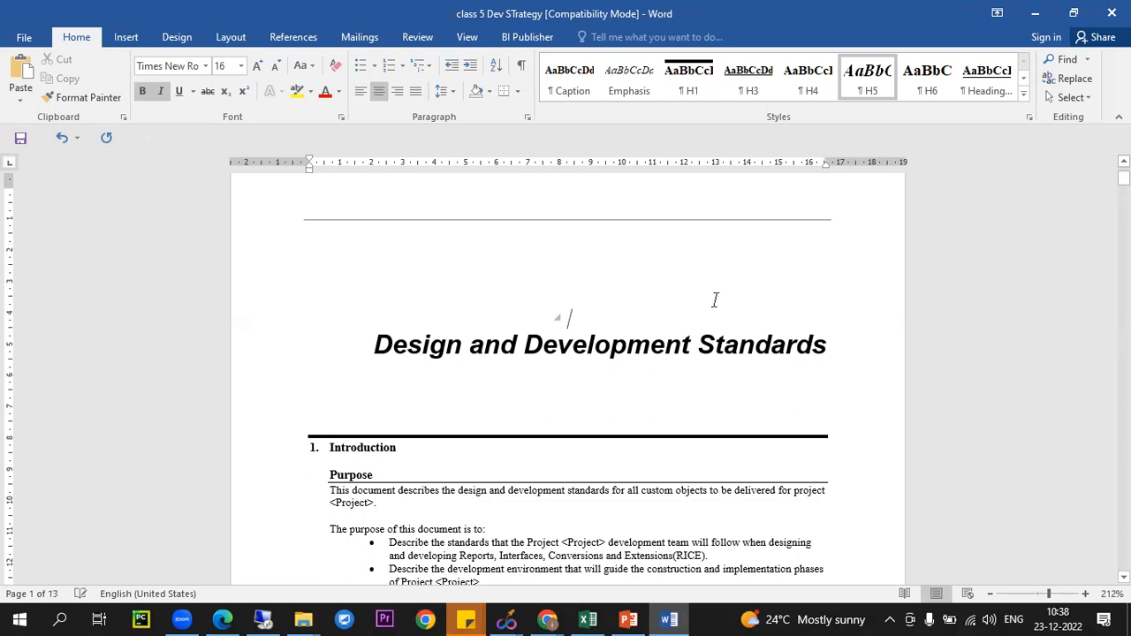
pyautogui.scroll(-3, 946, 477)
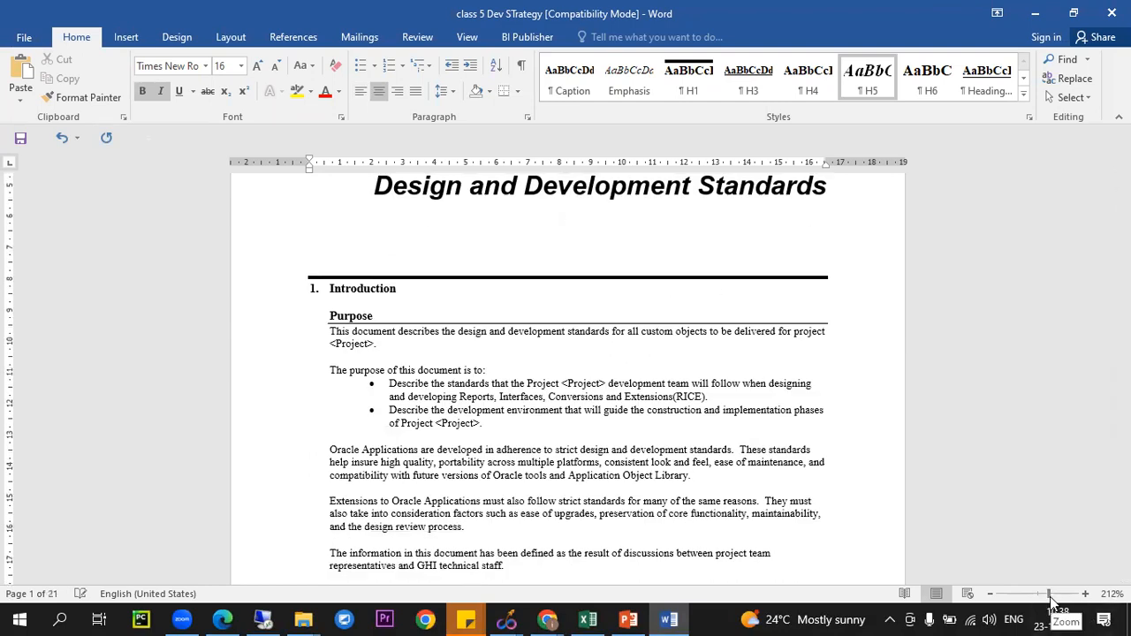
pyautogui.moveTo(1049, 595); pyautogui.dragTo(1044, 598)
pyautogui.click(1045, 594)
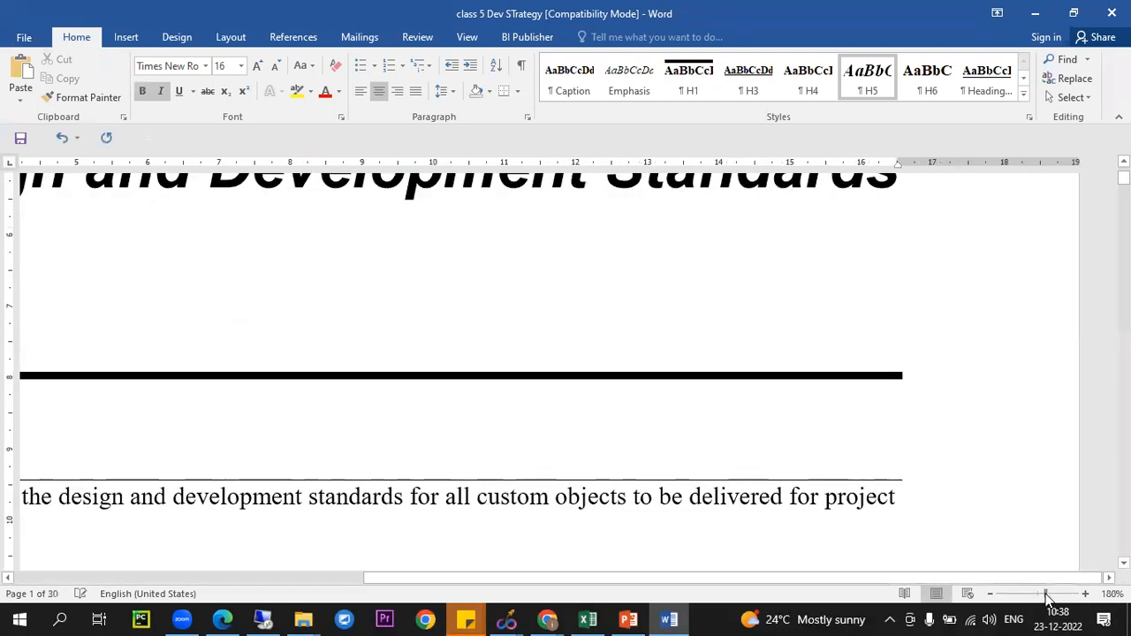
# Step: Find section 3, Naming Standards, in the document and select its heading
pyautogui.scroll(-8, 349, 297)
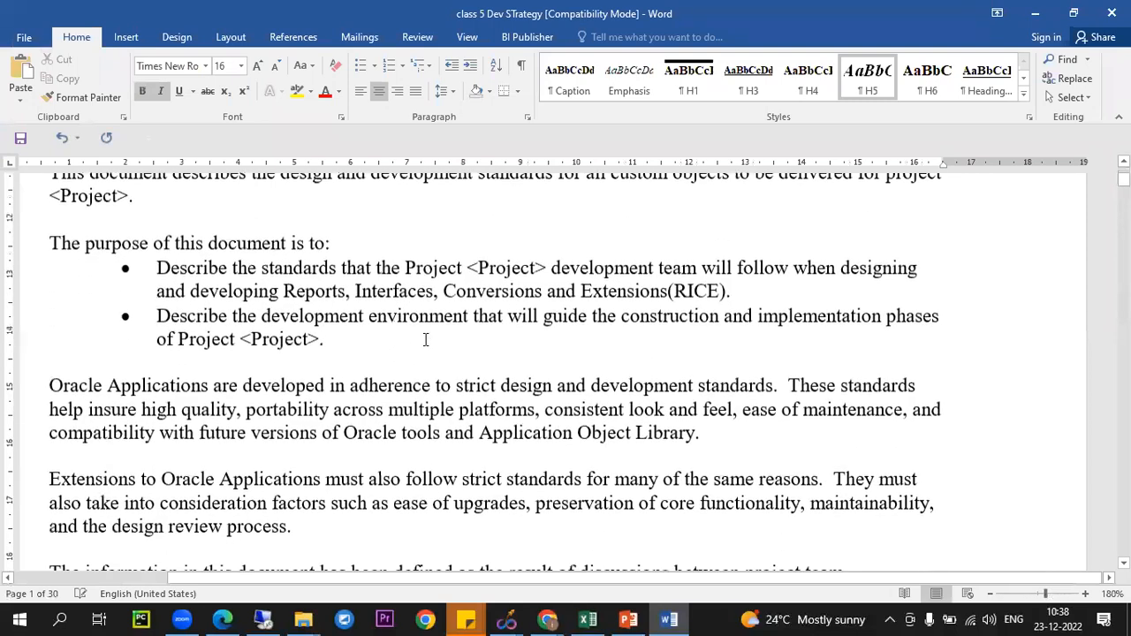
pyautogui.scroll(-12, 351, 299)
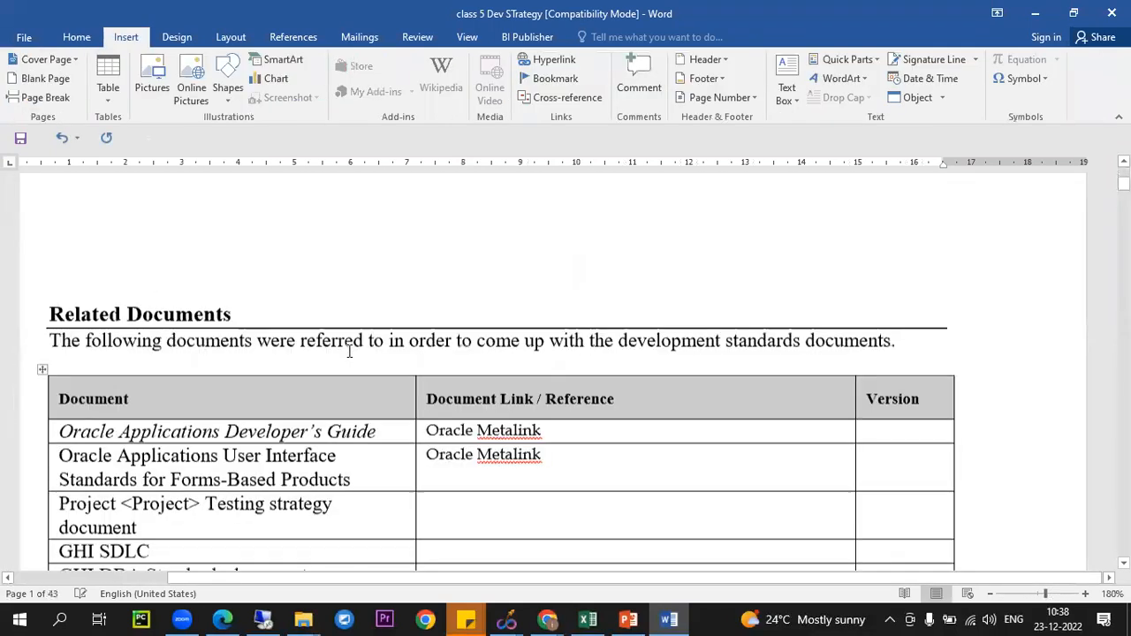
pyautogui.scroll(-15, 378, 398)
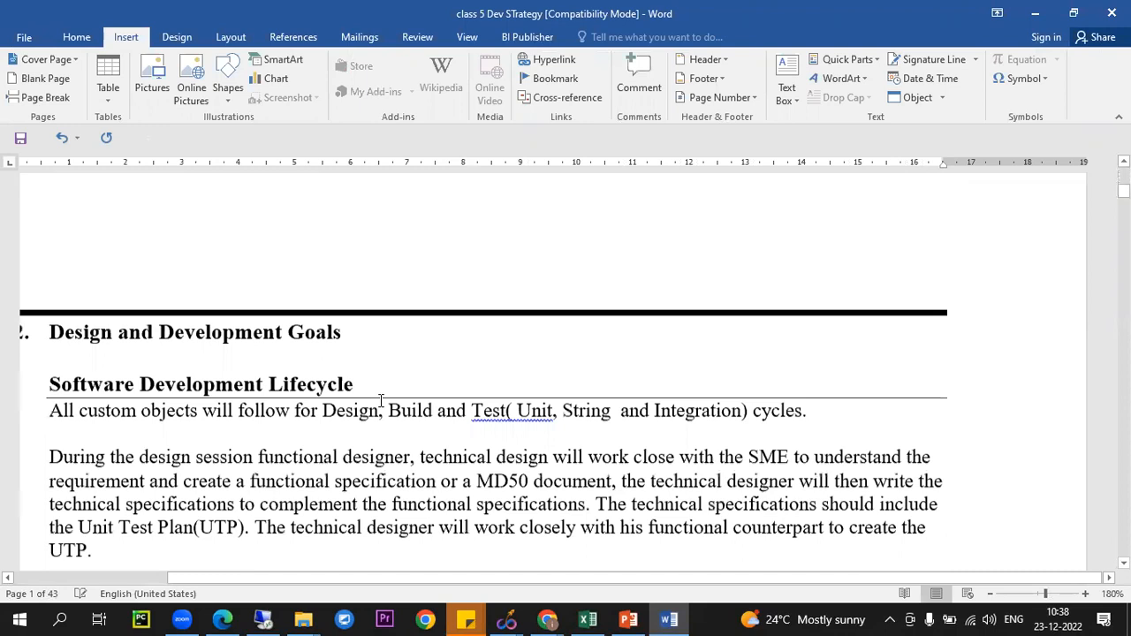
pyautogui.scroll(-15, 382, 400)
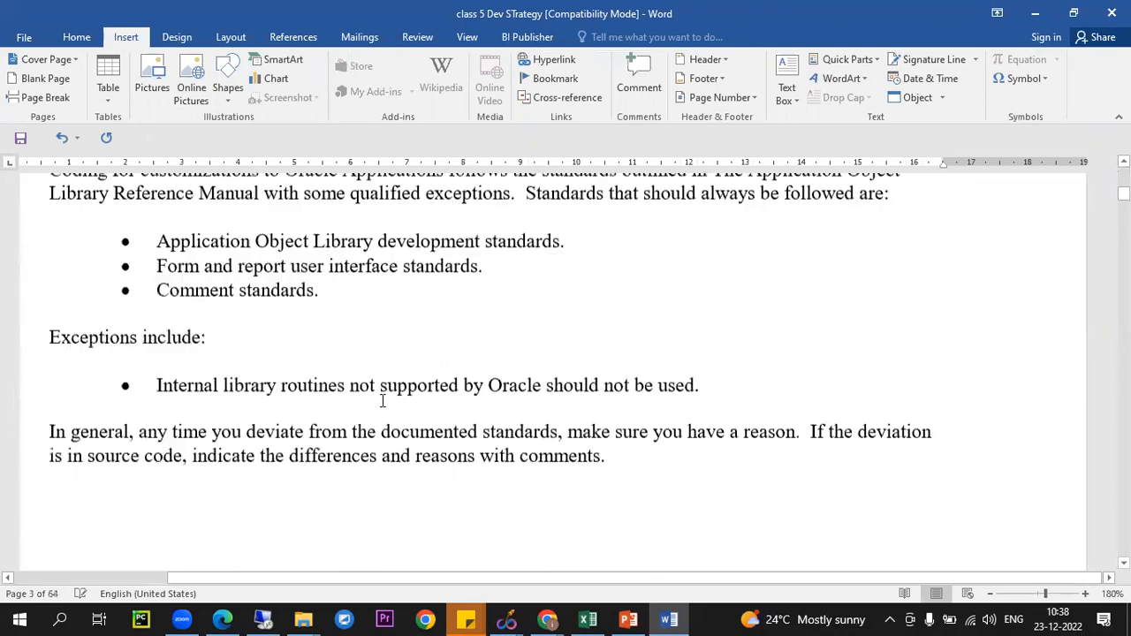
pyautogui.scroll(-6, 382, 402)
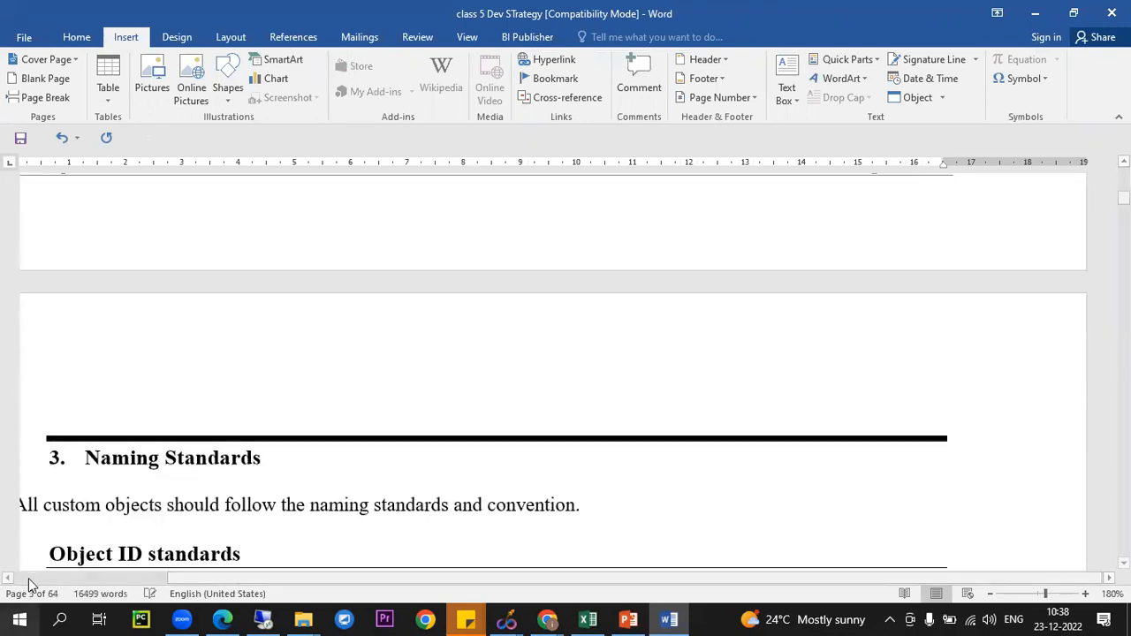
pyautogui.scroll(-4, 417, 335)
pyautogui.scroll(2, 189, 313)
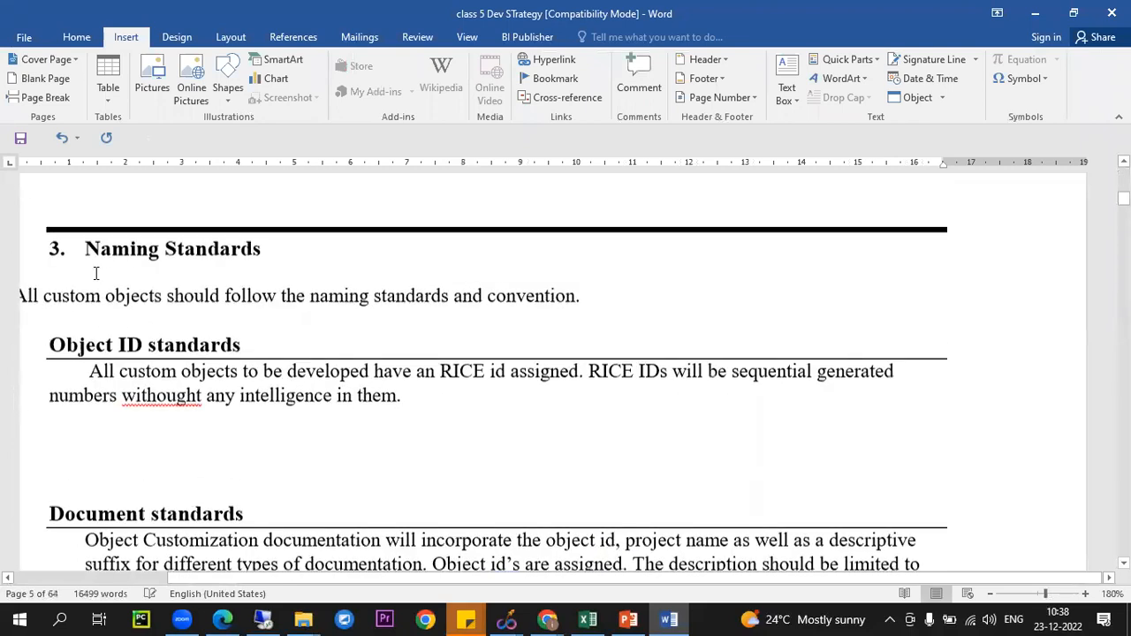
pyautogui.moveTo(82, 247); pyautogui.dragTo(275, 255)
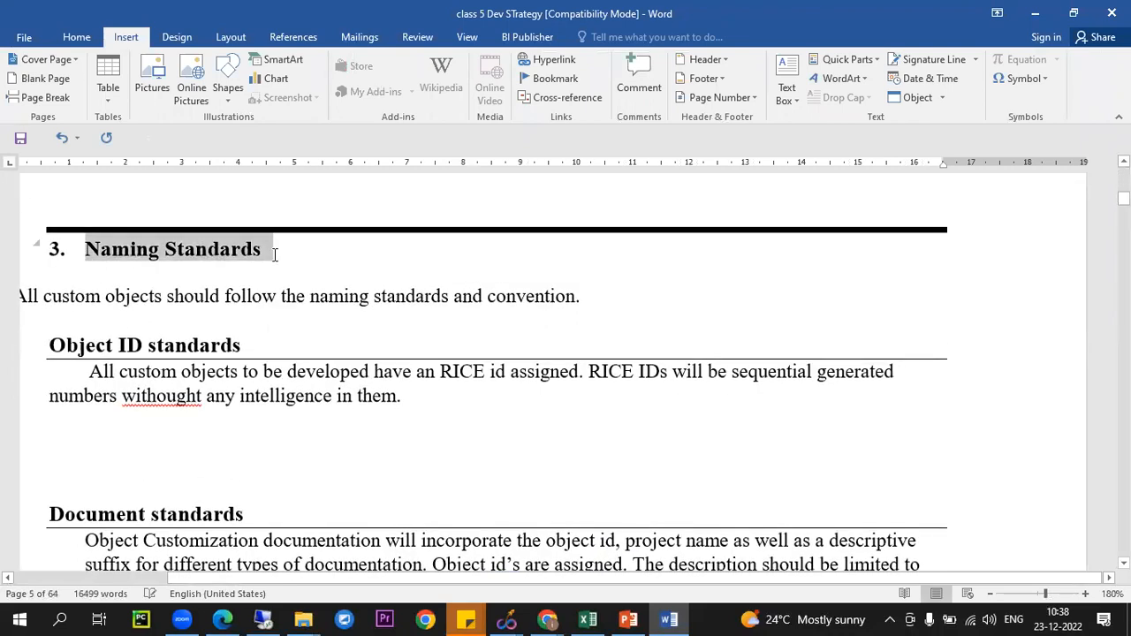
# Step: Locate the Reports row in the file naming table and select its object type
pyautogui.scroll(-8, 434, 327)
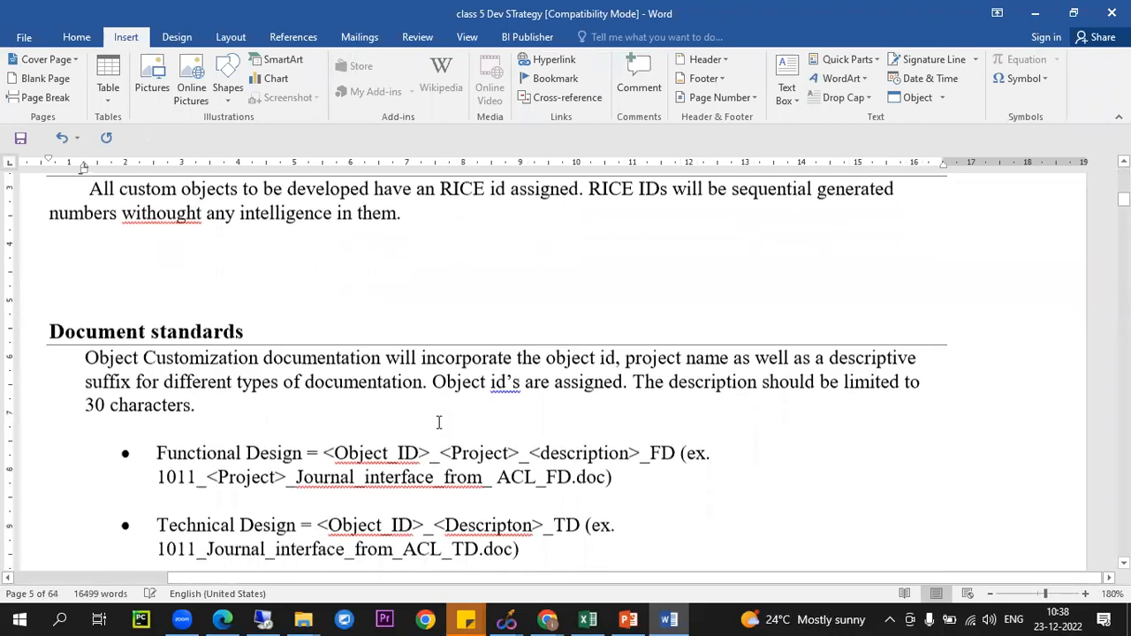
pyautogui.scroll(-10, 197, 273)
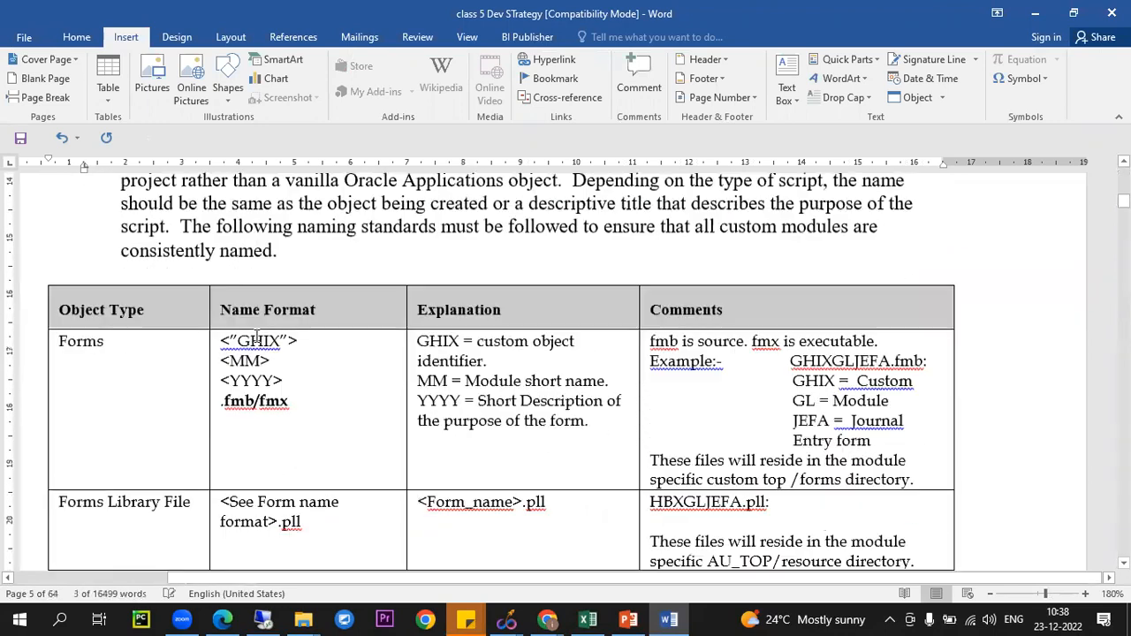
pyautogui.scroll(-5, 201, 312)
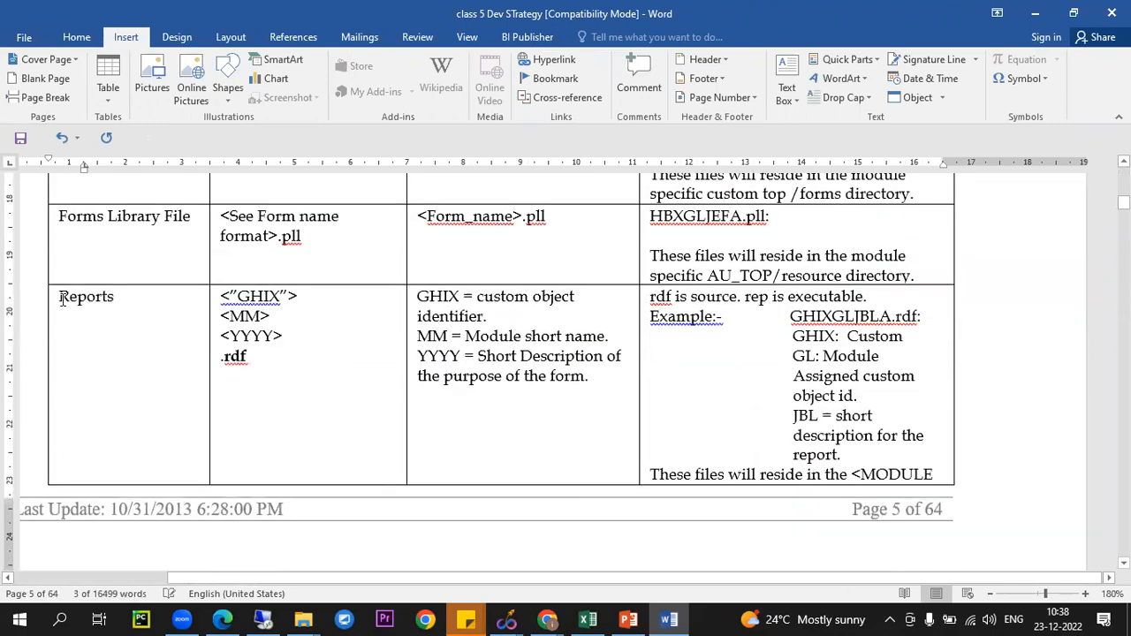
pyautogui.moveTo(62, 299); pyautogui.dragTo(123, 306)
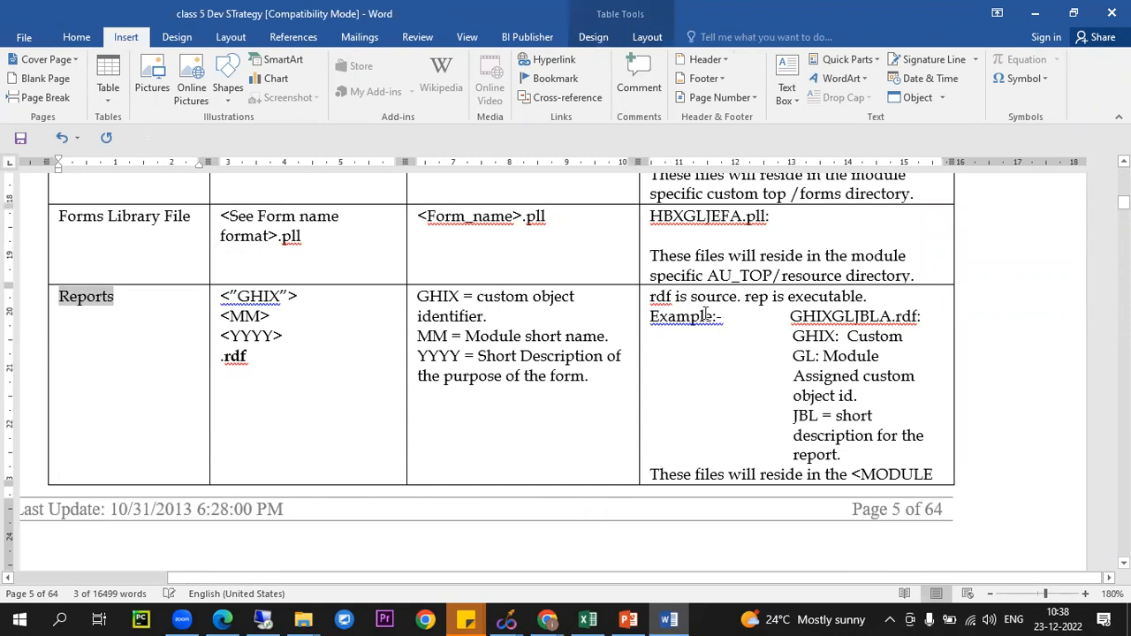
# Step: Highlight GHIX in yellow and GL in pink in the Reports row's example name GHIXGLJBLA.rdf
pyautogui.moveTo(792, 316); pyautogui.dragTo(821, 316)
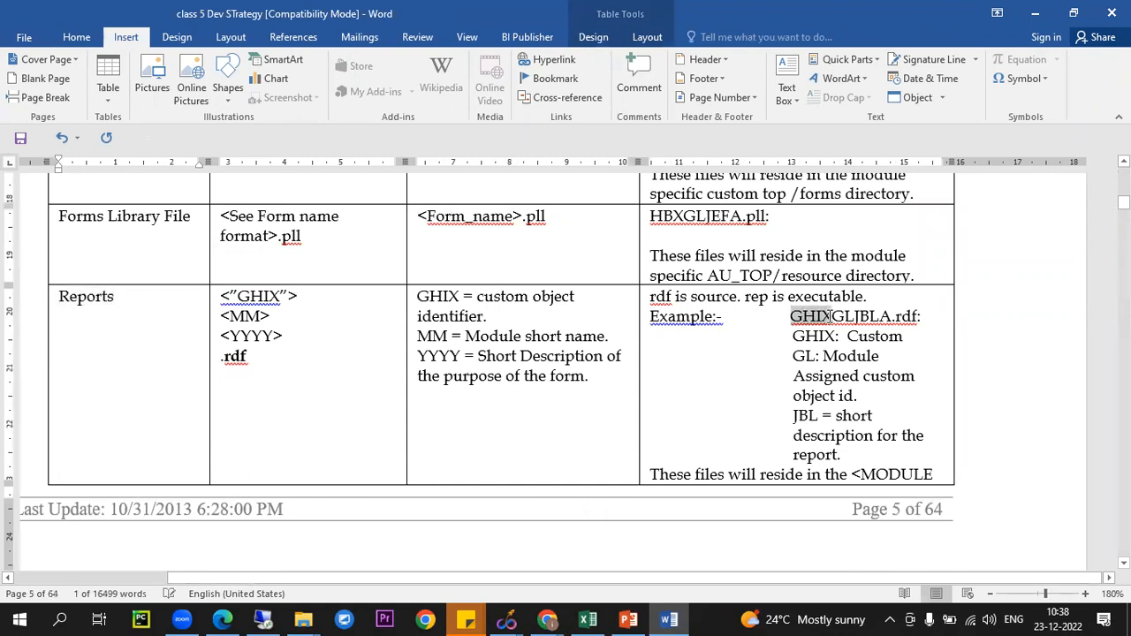
pyautogui.click(78, 41)
pyautogui.click(298, 91)
pyautogui.moveTo(854, 316); pyautogui.dragTo(833, 317)
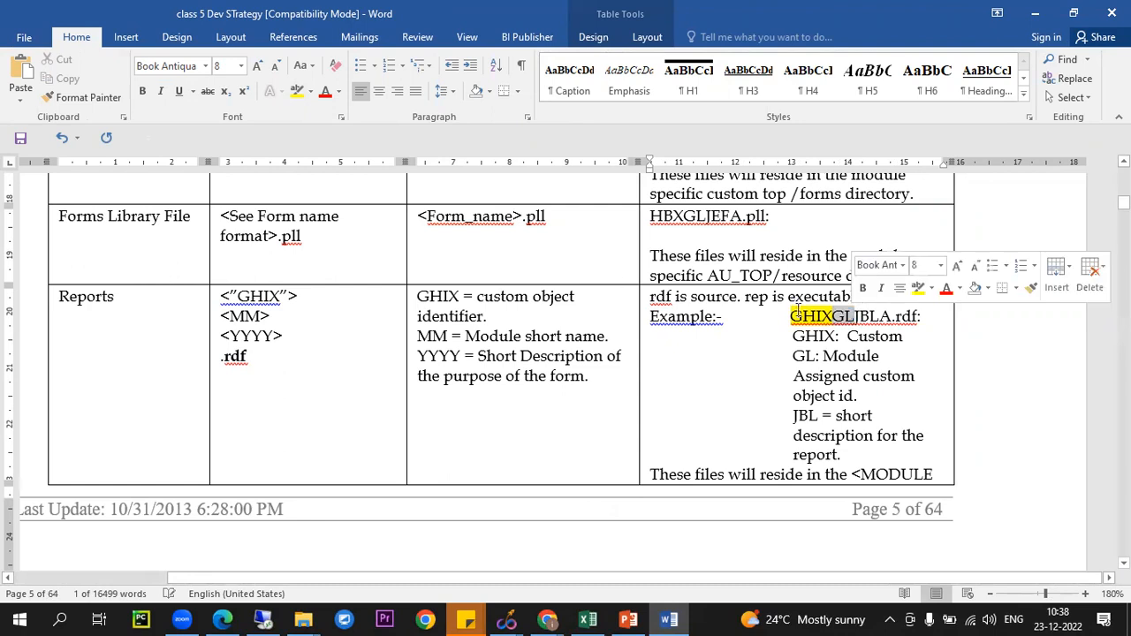
pyautogui.click(306, 92)
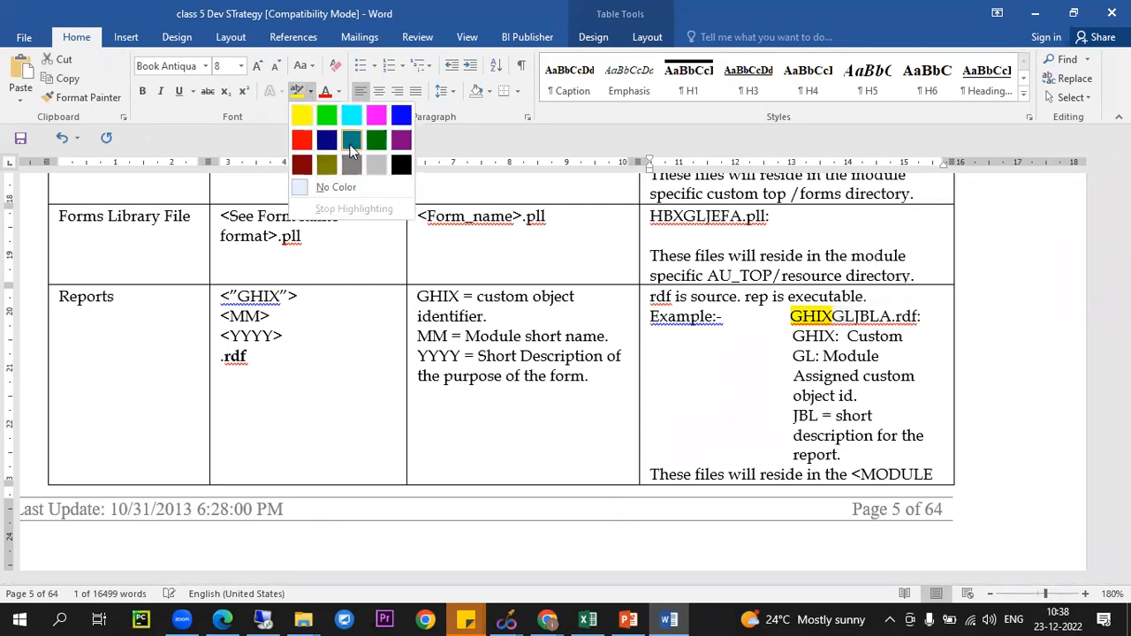
pyautogui.click(374, 114)
pyautogui.click(869, 356)
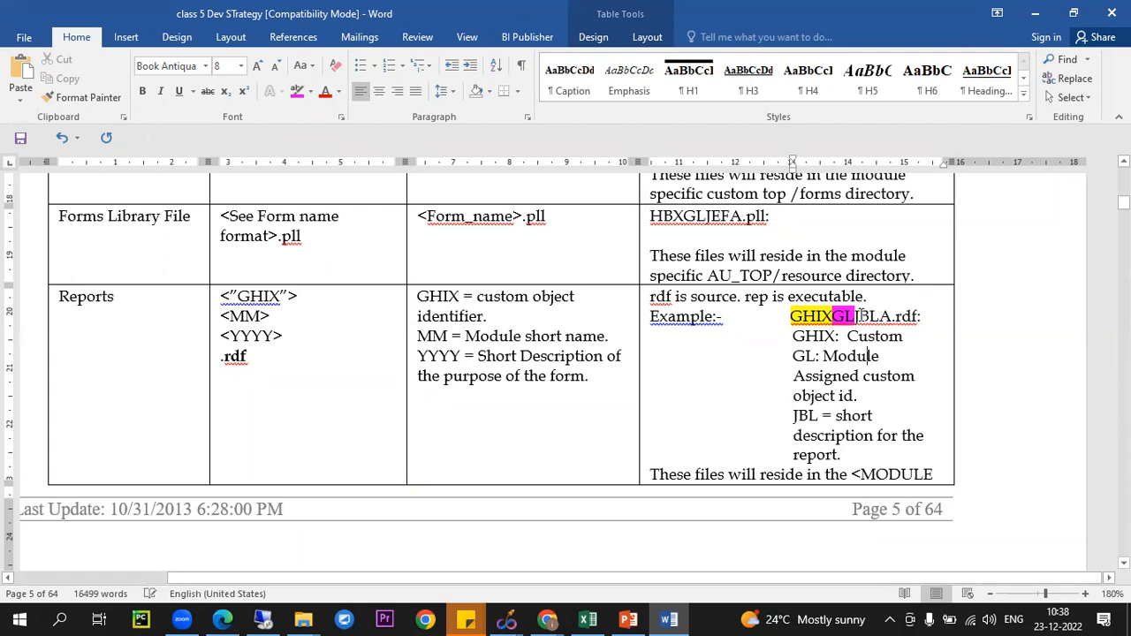
# Step: Highlight the short description part JBLA of the Reports example file name in blue
pyautogui.moveTo(854, 316); pyautogui.dragTo(889, 316)
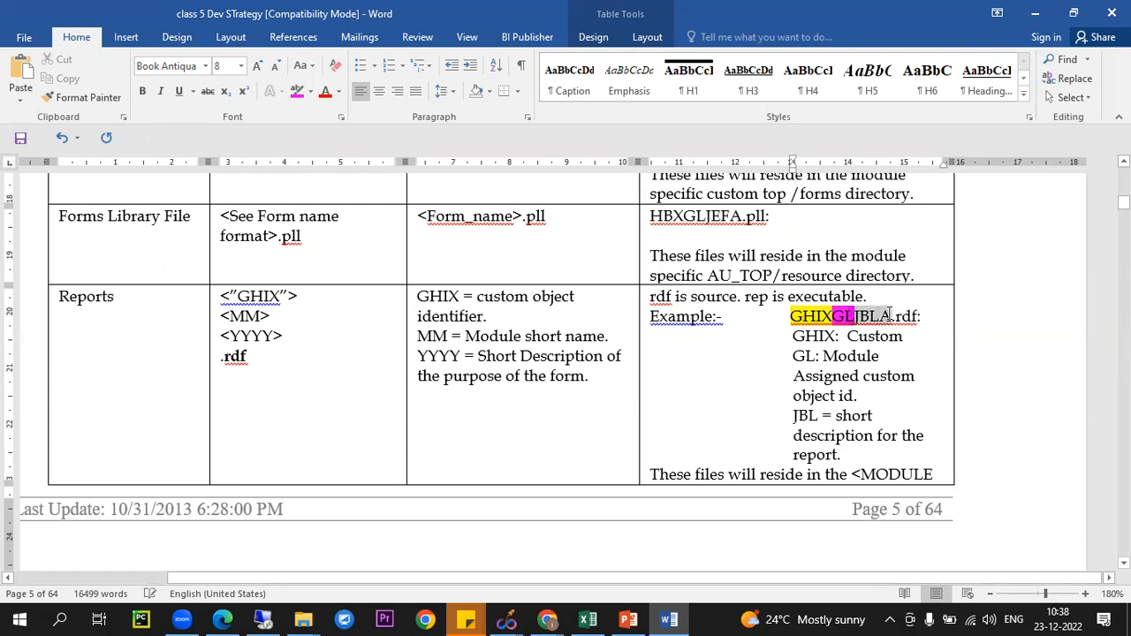
pyautogui.click(310, 92)
pyautogui.click(401, 115)
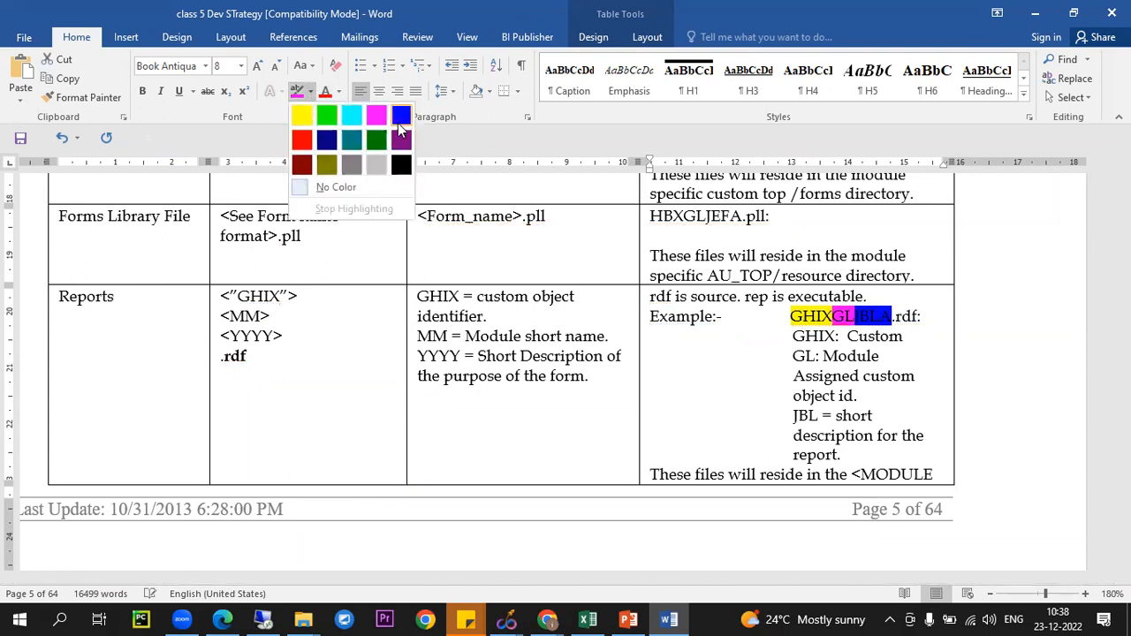
# Step: Examine the Reports example name against the explanations of custom object identifier, module short name and short description
pyautogui.scroll(-5, 839, 332)
pyautogui.scroll(4, 790, 306)
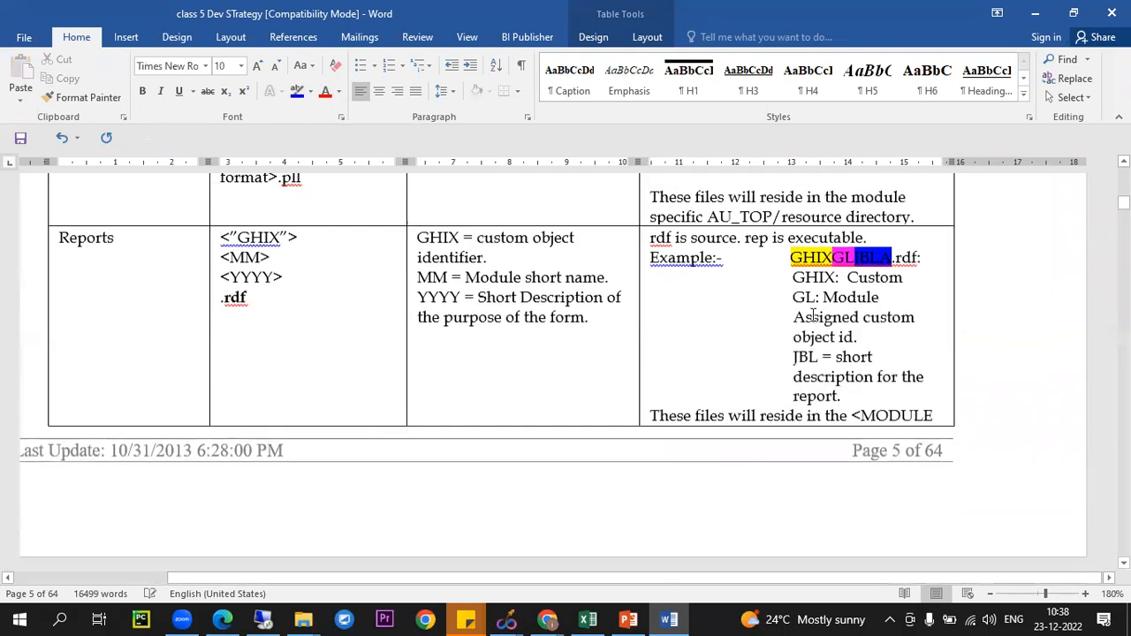
pyautogui.click(817, 272)
pyautogui.moveTo(791, 272); pyautogui.dragTo(894, 273)
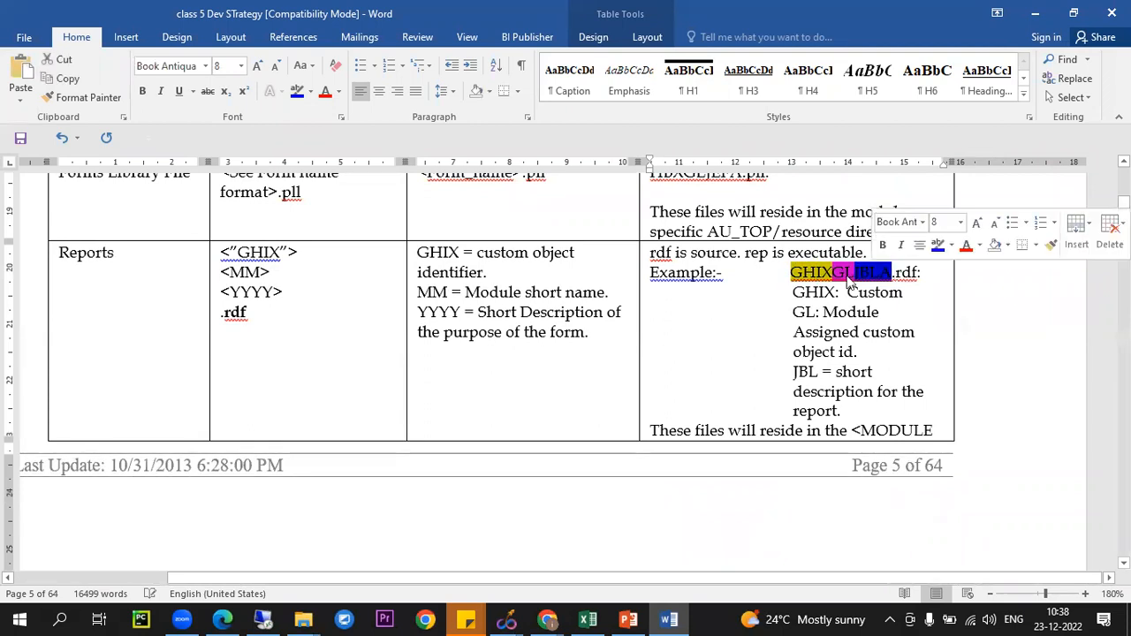
pyautogui.tripleClick(467, 252)
pyautogui.moveTo(468, 295); pyautogui.dragTo(609, 294)
pyautogui.moveTo(482, 311); pyautogui.dragTo(573, 324)
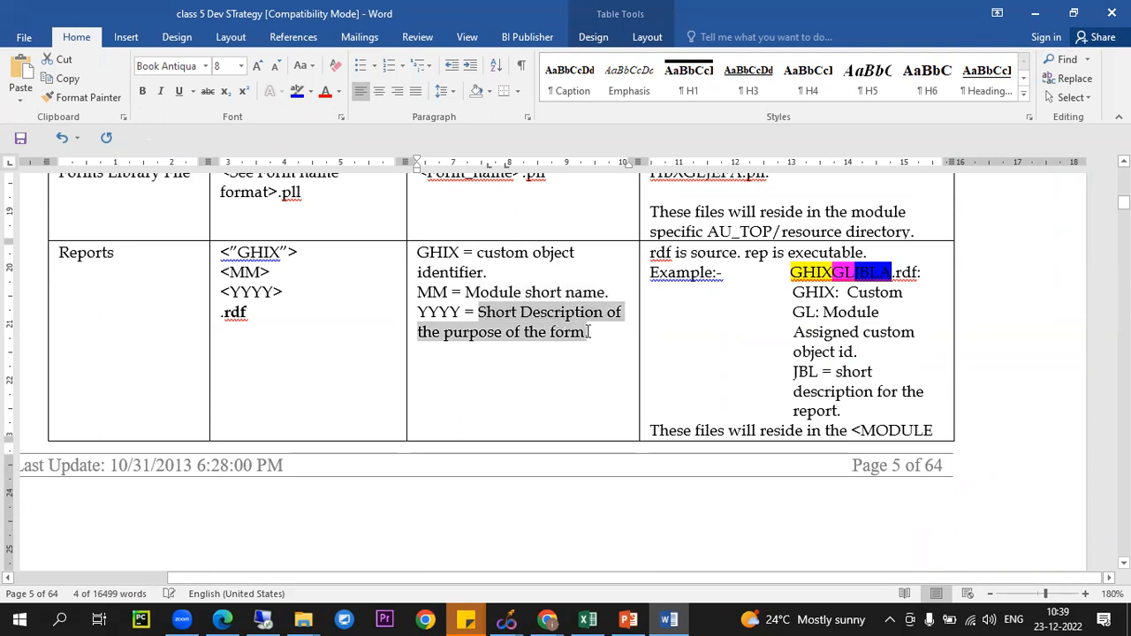
pyautogui.click(540, 349)
pyautogui.keyDown('shift'); pyautogui.click(582, 337); pyautogui.keyUp('shift')
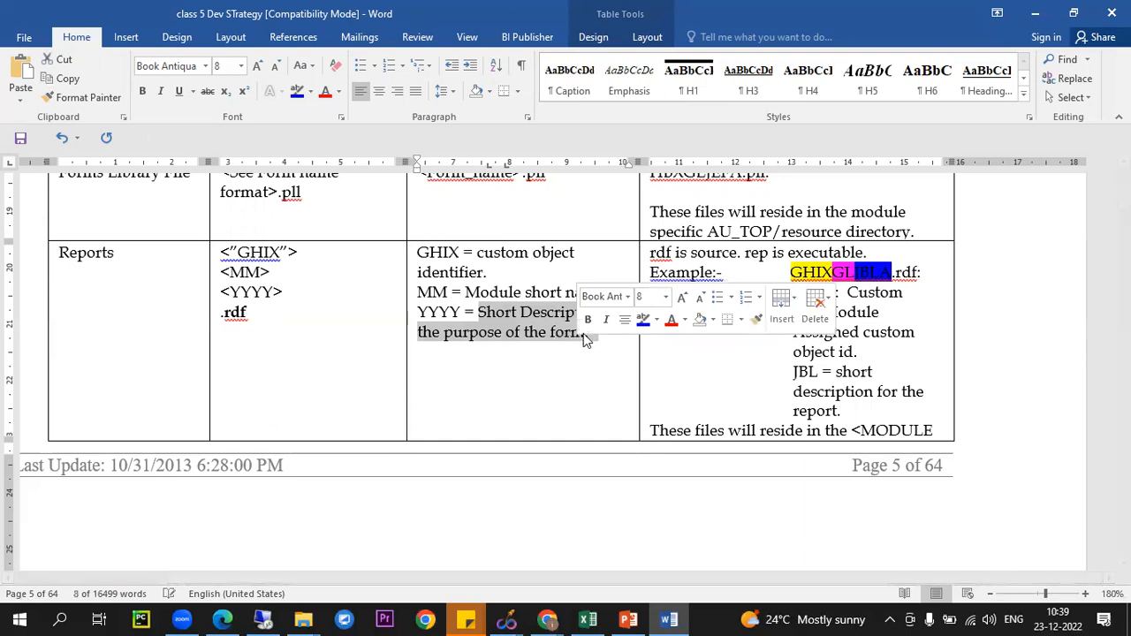
pyautogui.click(472, 354)
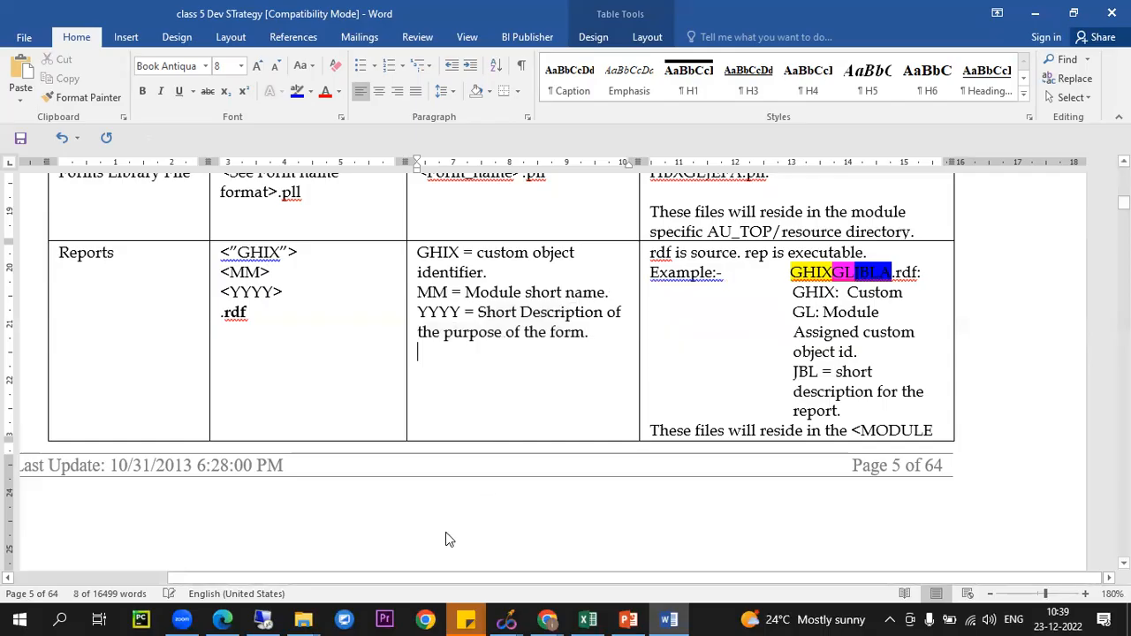
# Step: Switch to the remote desktop and rename KINGLAIAPINV.xml as KINGLAIAPSUPP.xml
pyautogui.click(262, 618)
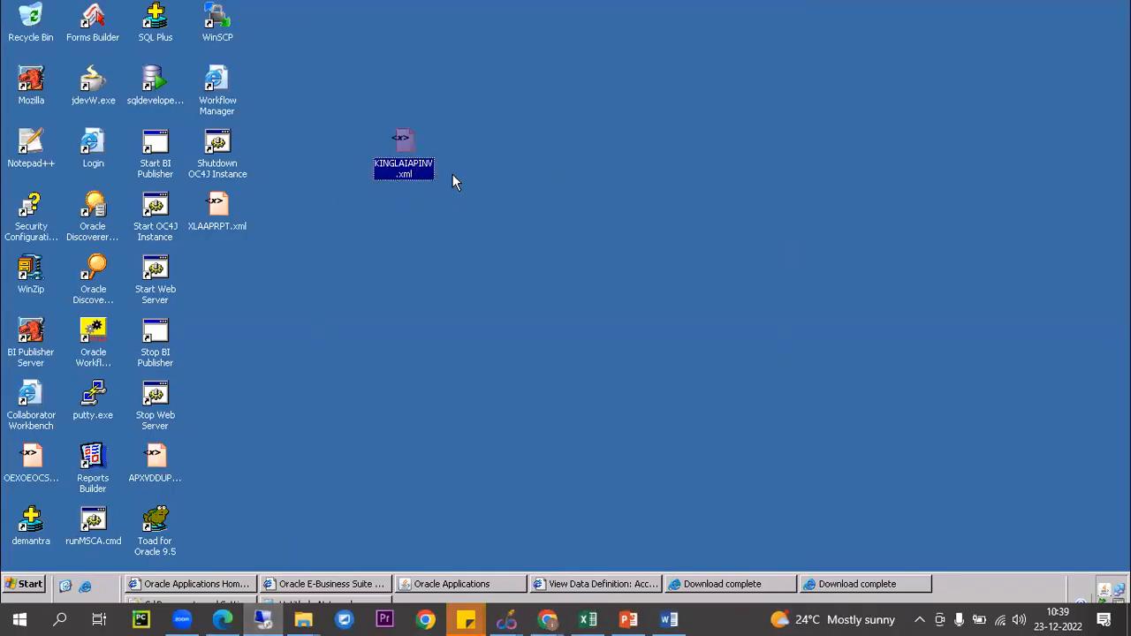
pyautogui.click(405, 167)
pyautogui.click(406, 168)
pyautogui.hotkey('shift', 'Home')
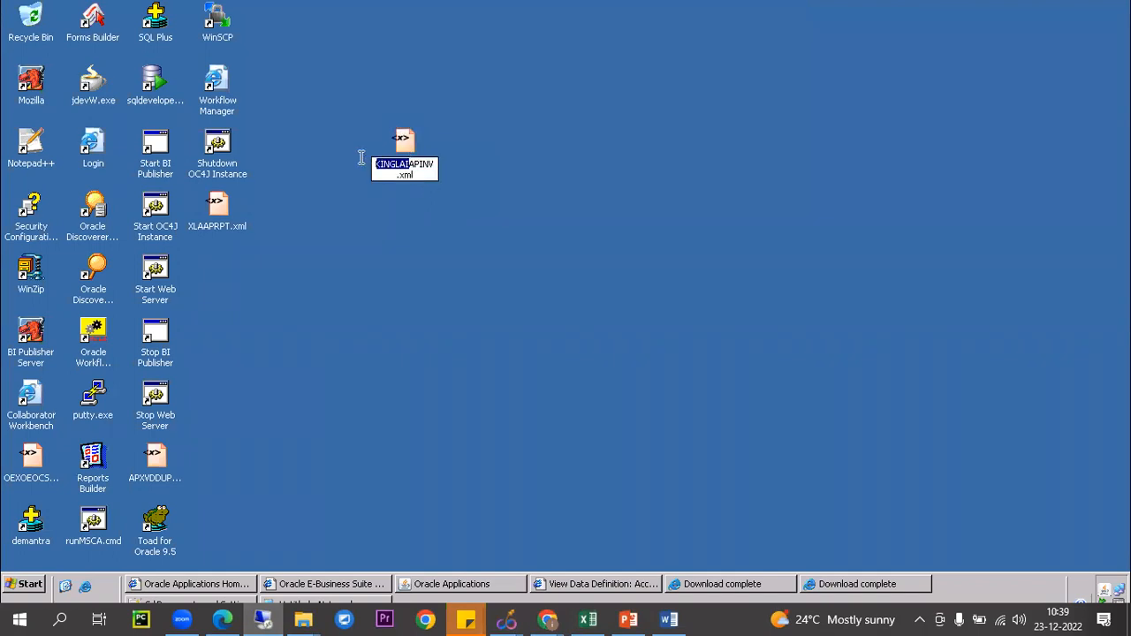
pyautogui.click(424, 163)
pyautogui.press('BackSpace')
pyautogui.write('SUPP')
pyautogui.press('Return')
# Step: Review the File Naming Standards section and its object type table in Word, and return to the remote desktop
pyautogui.moveTo(698, 3)
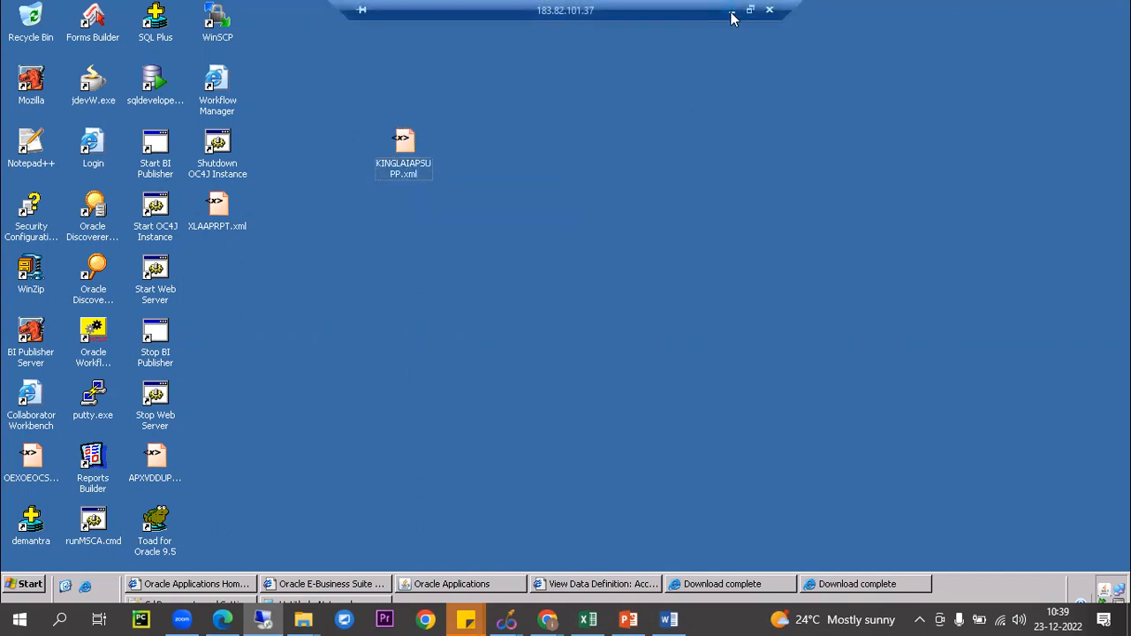
pyautogui.click(732, 12)
pyautogui.scroll(5, 331, 227)
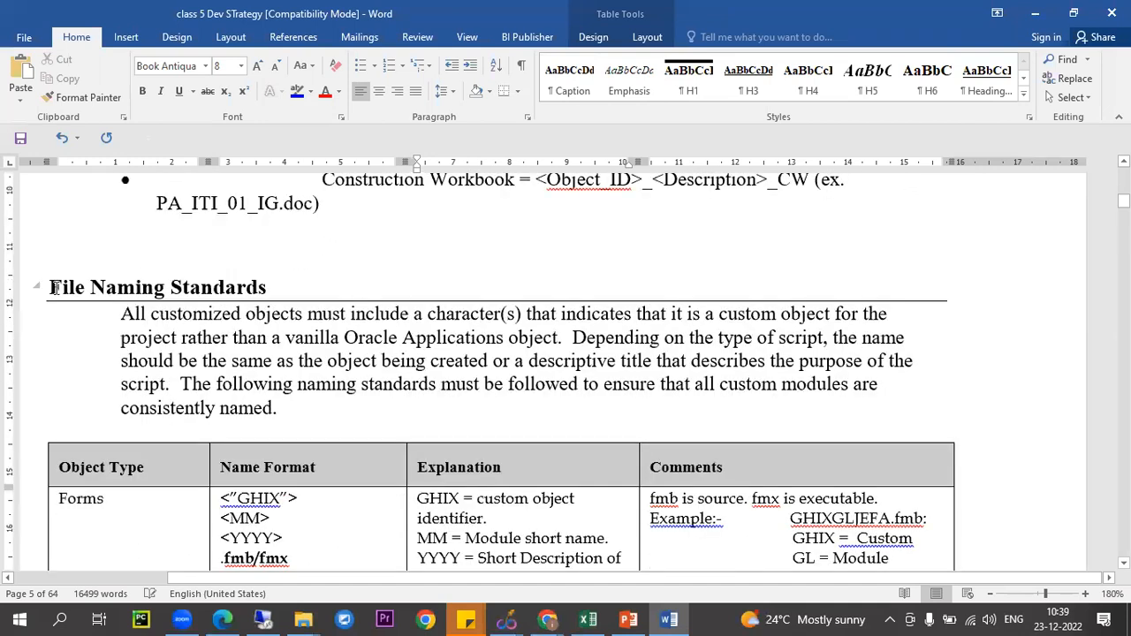
pyautogui.moveTo(96, 292); pyautogui.dragTo(237, 292)
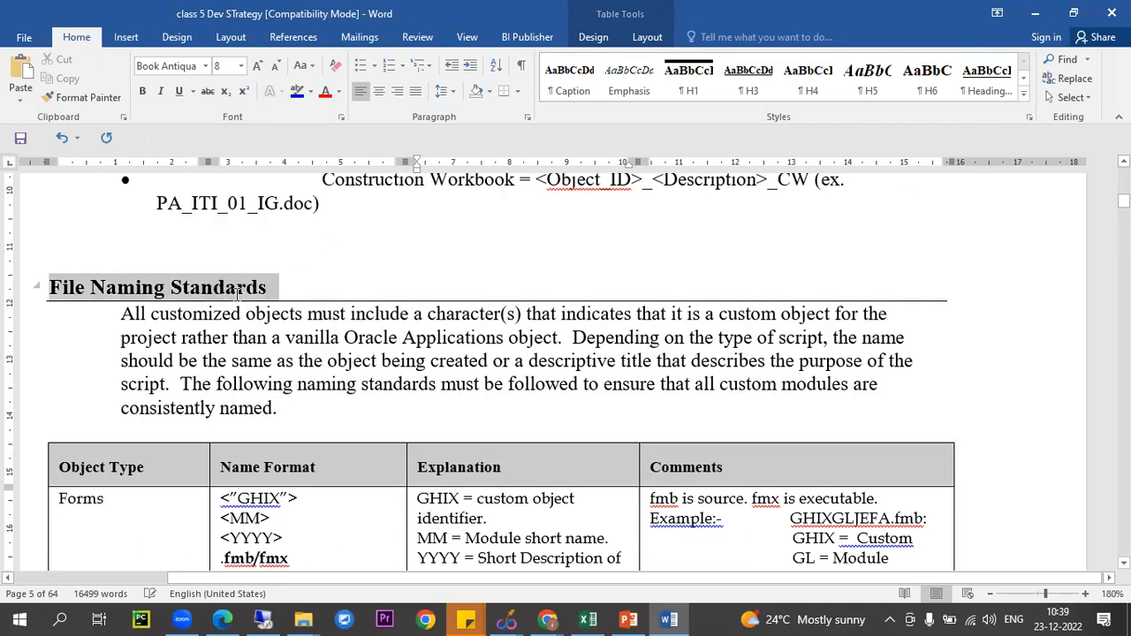
pyautogui.scroll(-3, 247, 265)
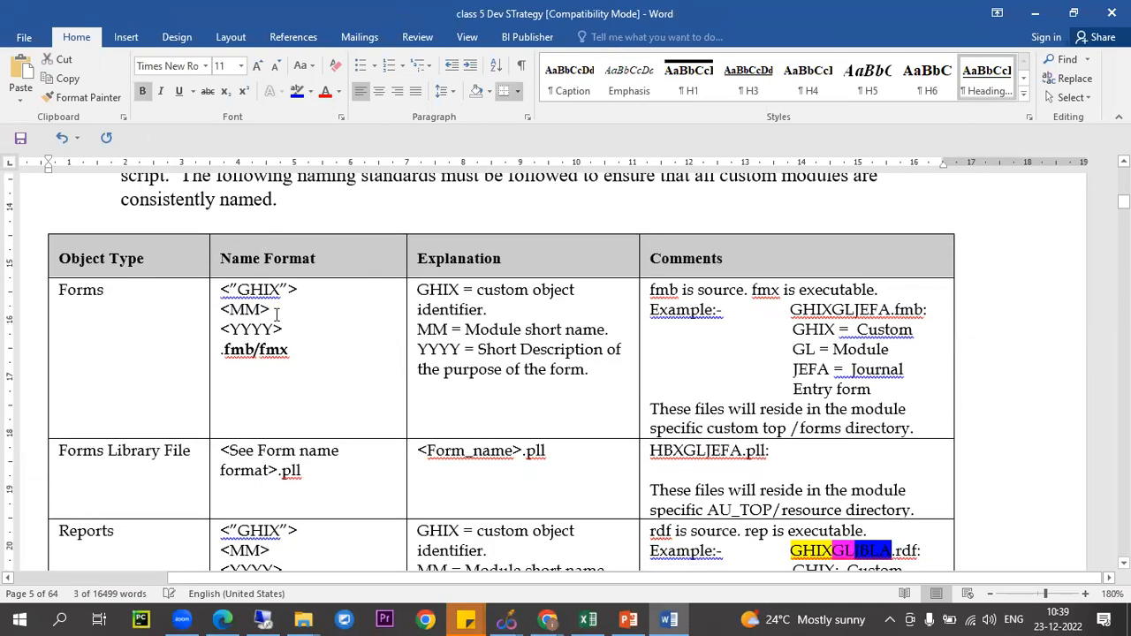
pyautogui.scroll(-10, 277, 314)
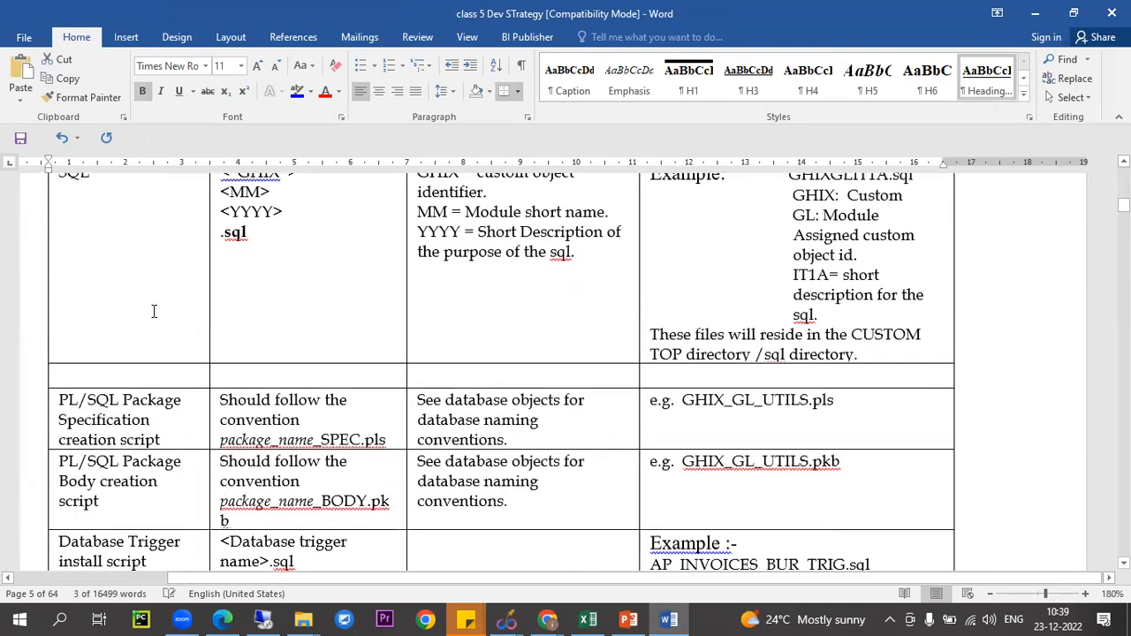
pyautogui.click(263, 619)
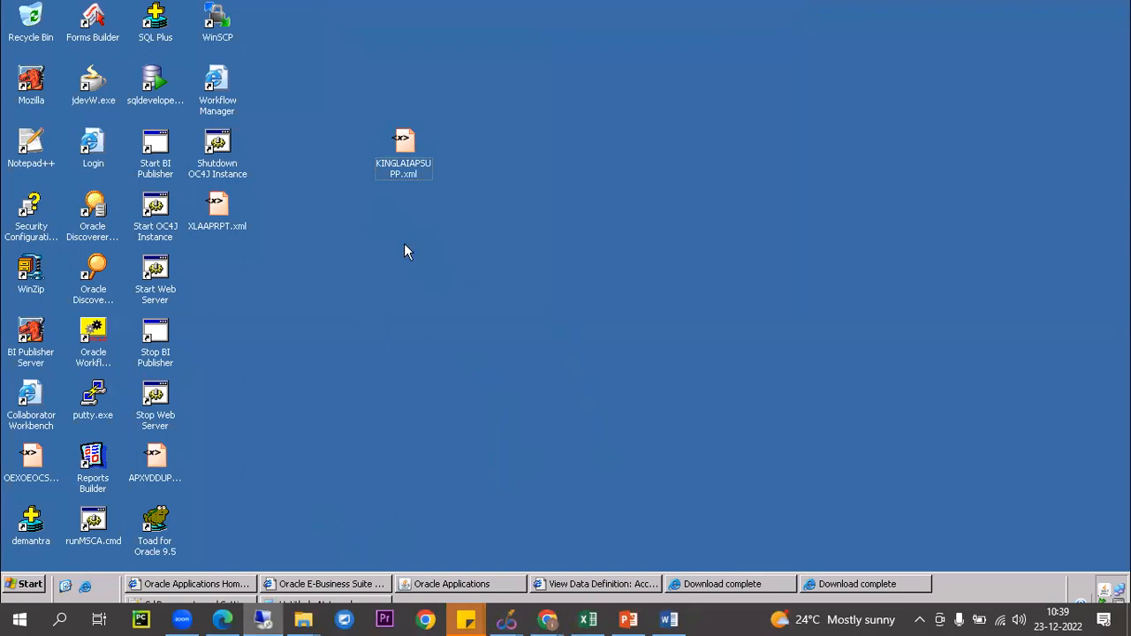
# Step: Check the Concurrent Programs form, then switch to the Word standards document and look through its file and database object naming tables
pyautogui.moveTo(760, 19)
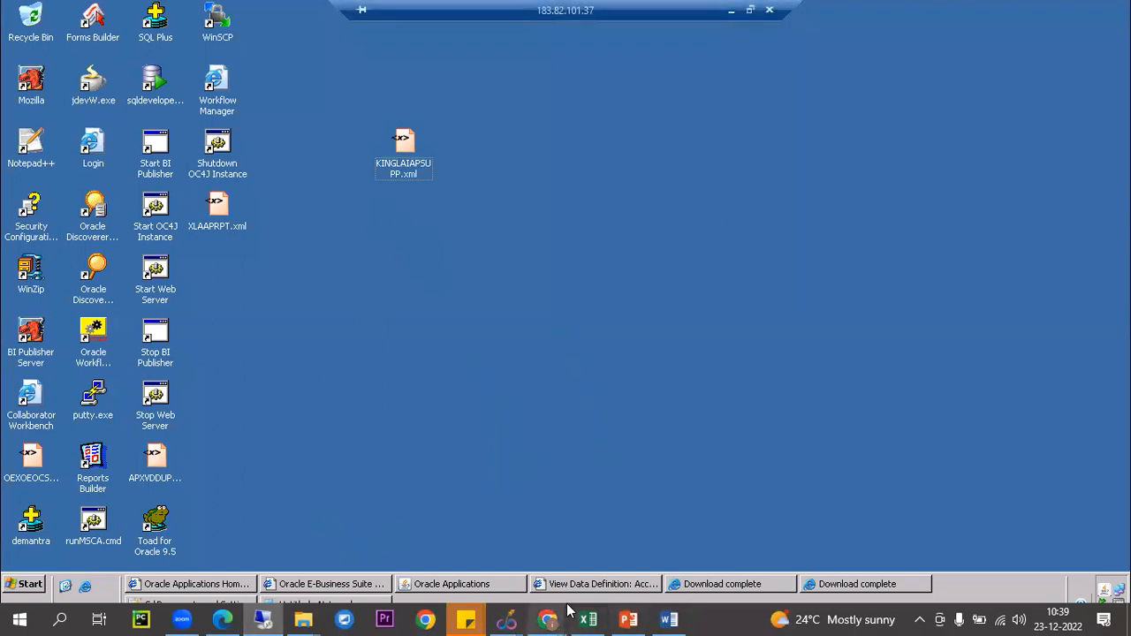
pyautogui.click(493, 587)
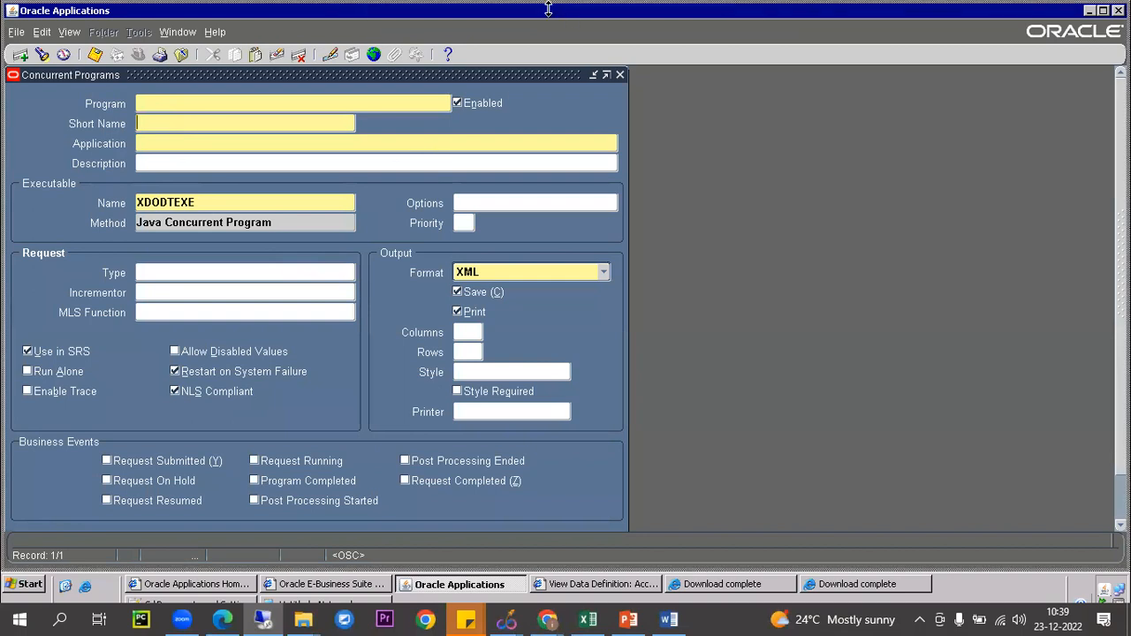
pyautogui.moveTo(654, 22)
pyautogui.click(728, 10)
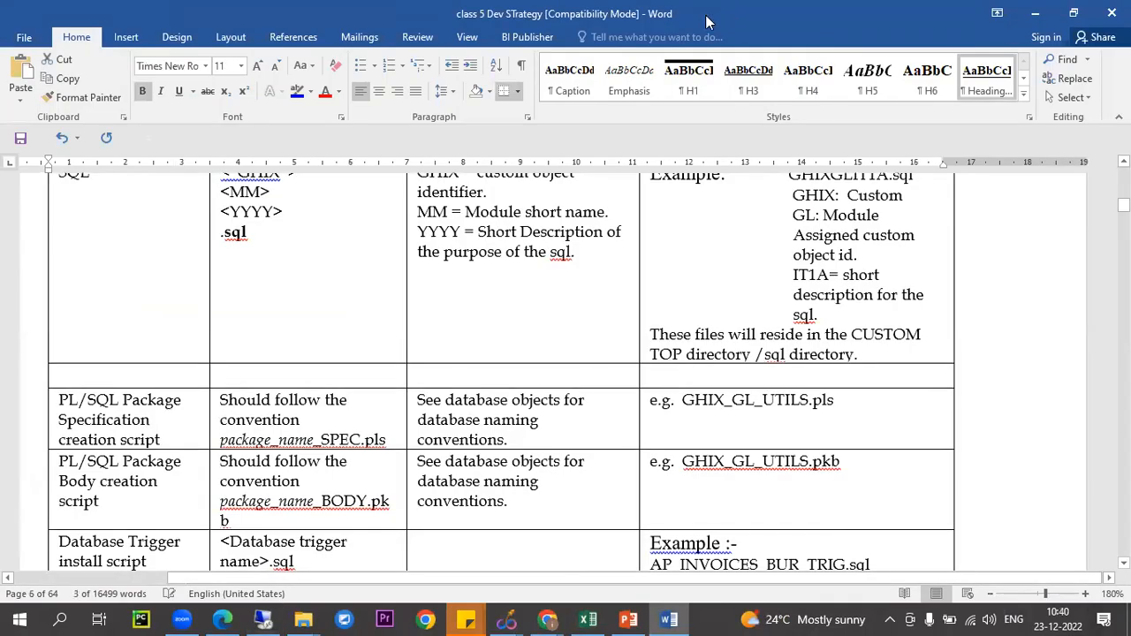
pyautogui.scroll(-12, 223, 373)
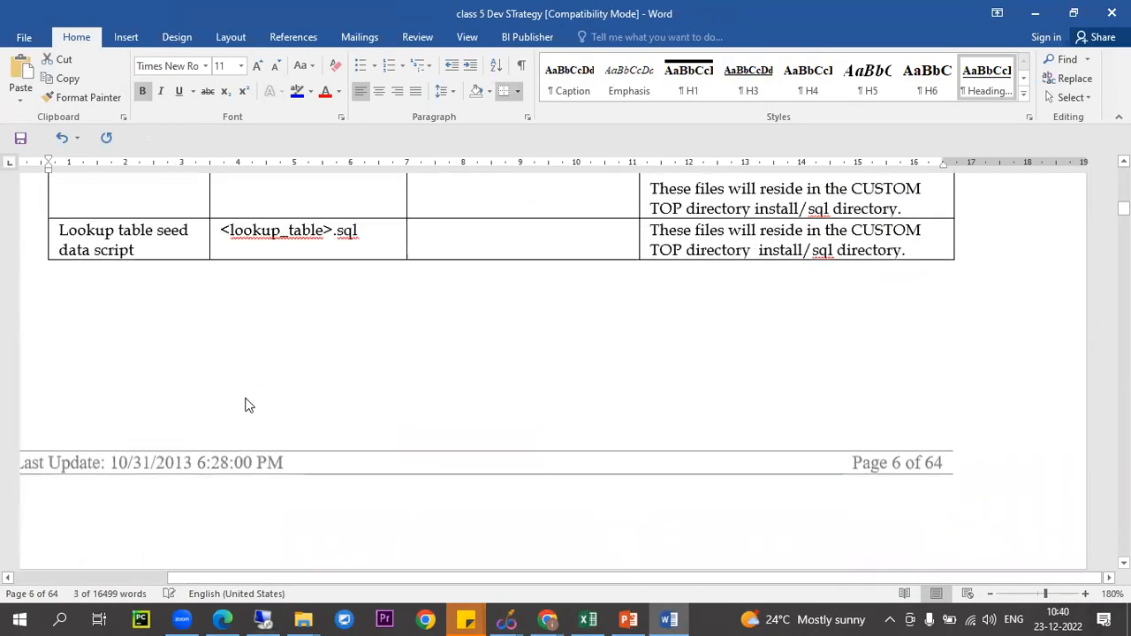
pyautogui.scroll(-15, 246, 397)
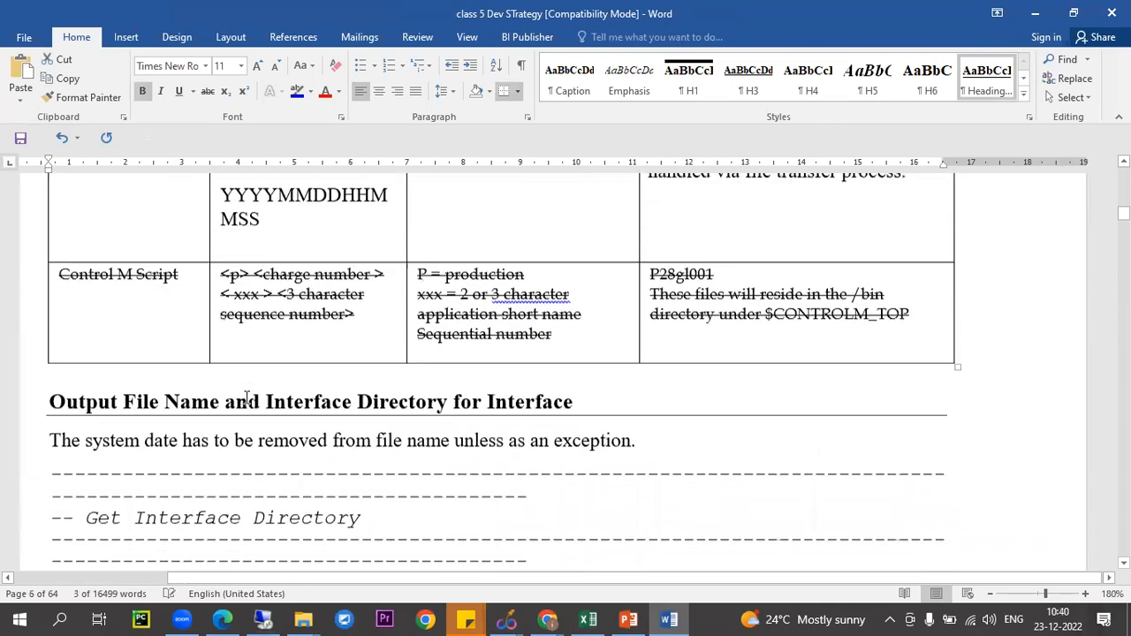
pyautogui.scroll(-15, 246, 398)
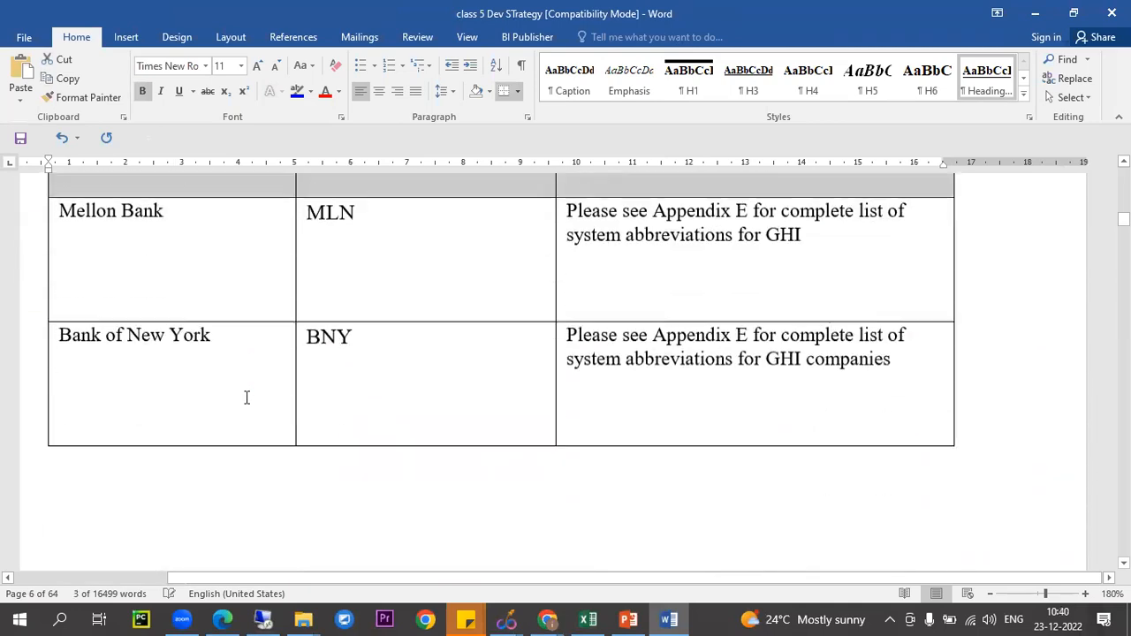
pyautogui.scroll(-10, 189, 363)
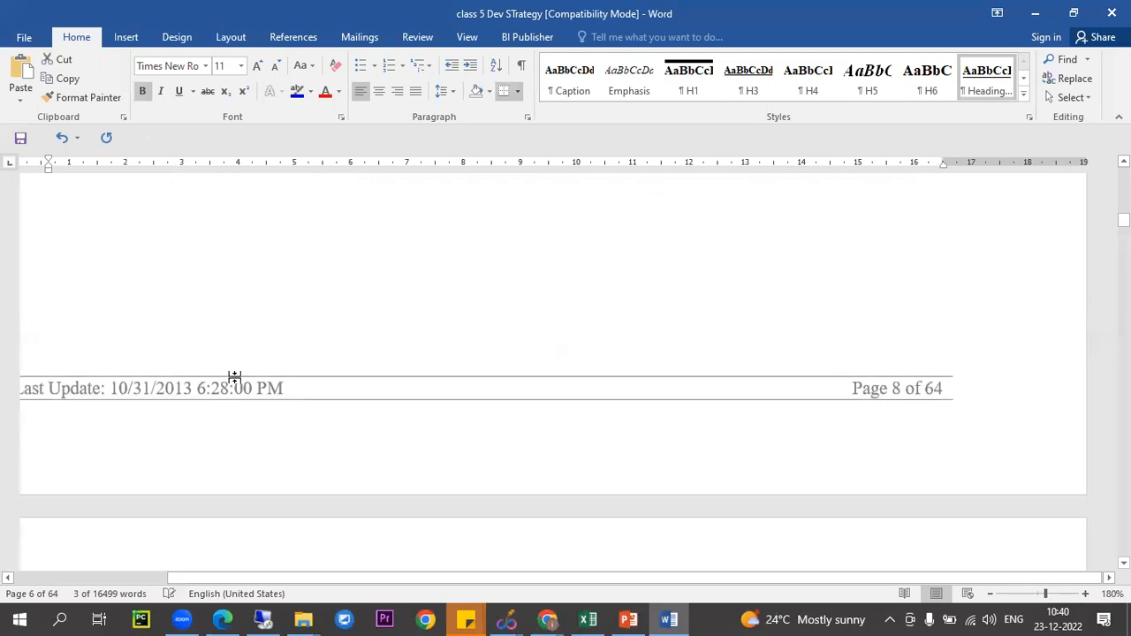
pyautogui.scroll(-10, 198, 490)
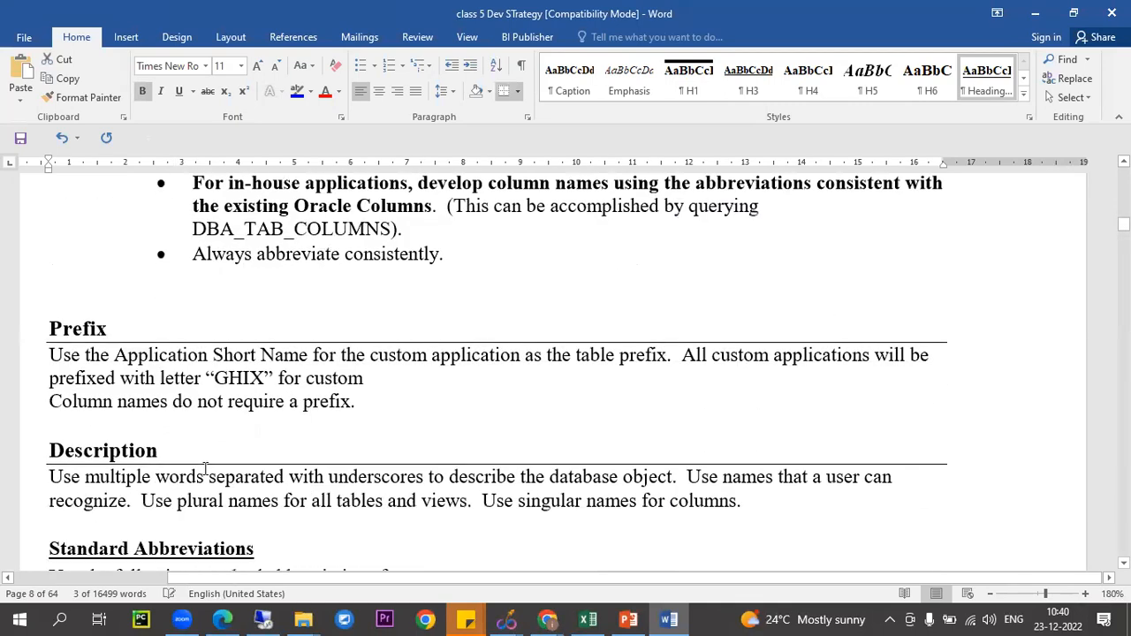
pyautogui.scroll(-6, 244, 386)
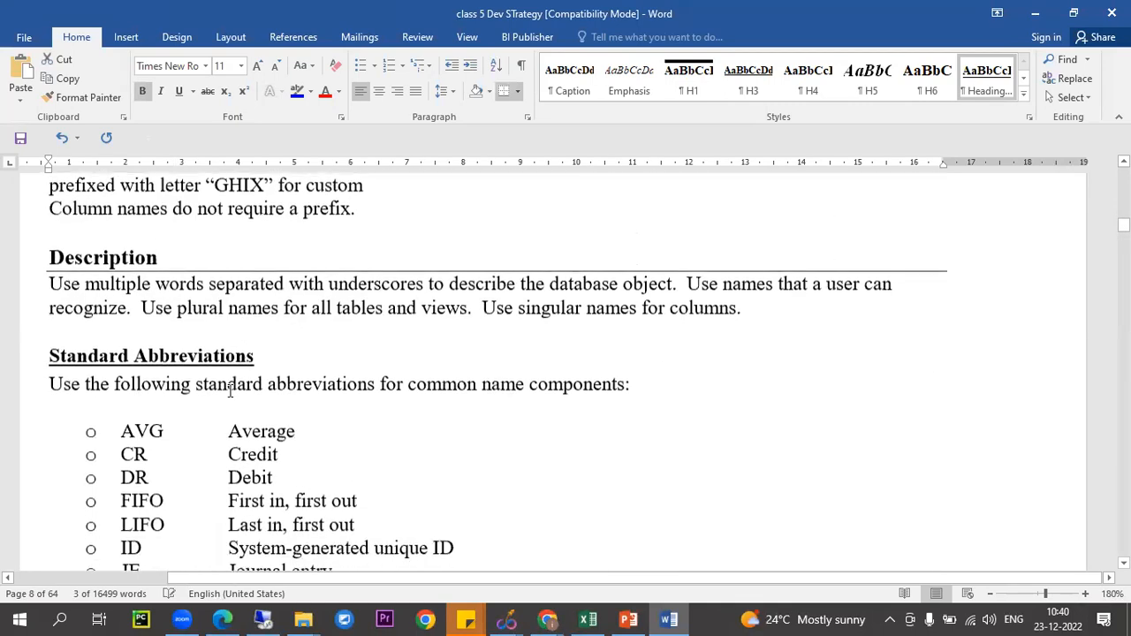
pyautogui.scroll(-20, 296, 350)
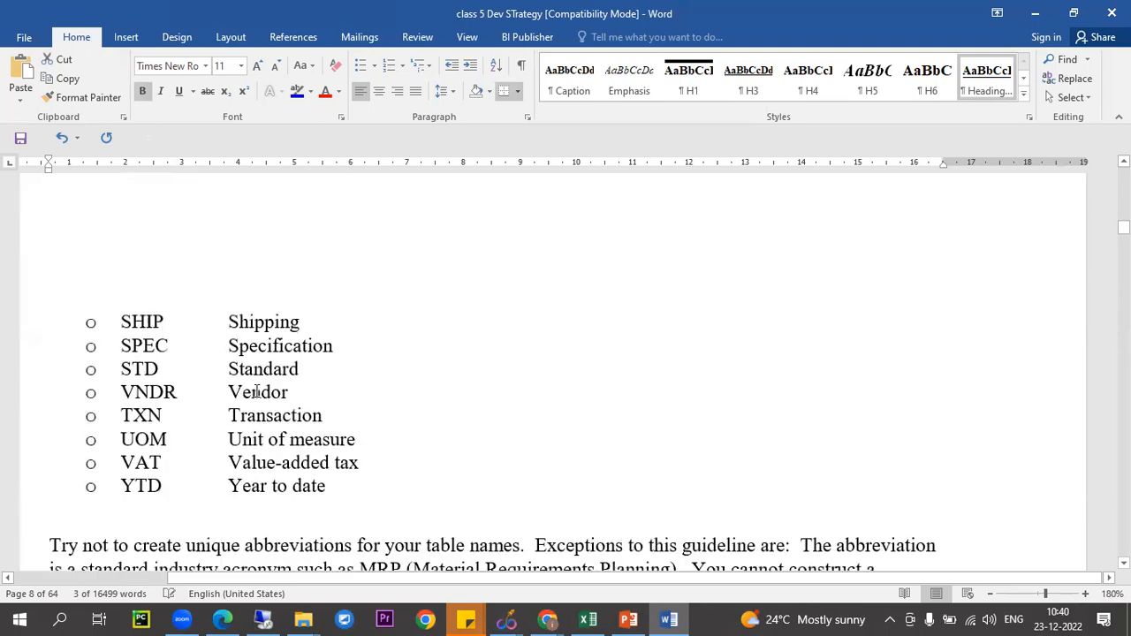
pyautogui.scroll(-12, 248, 399)
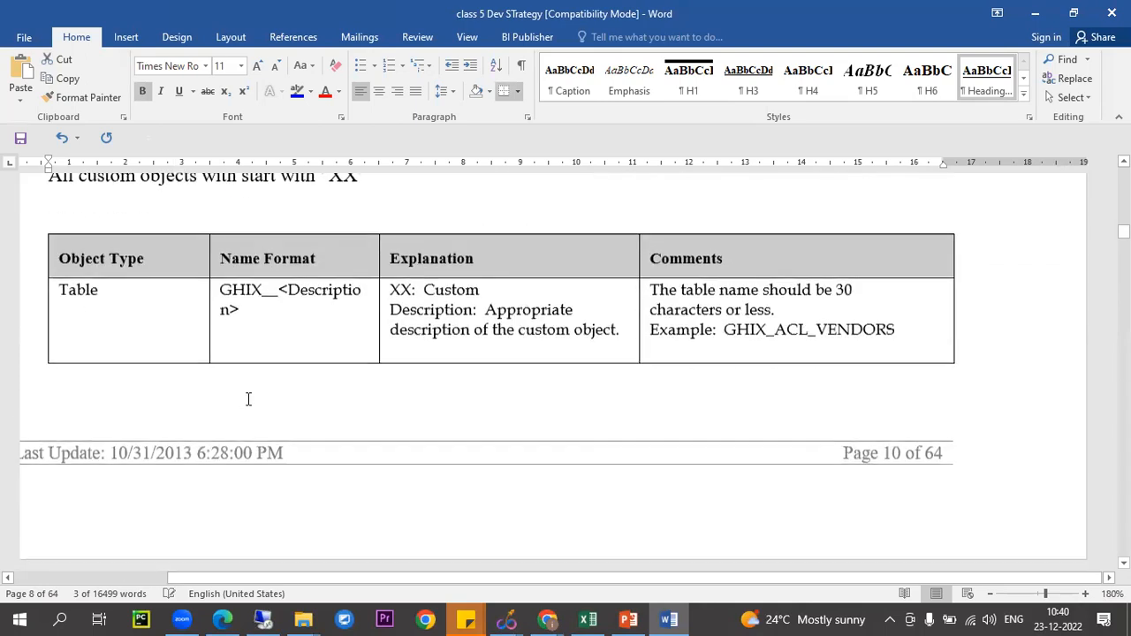
pyautogui.scroll(8, 248, 396)
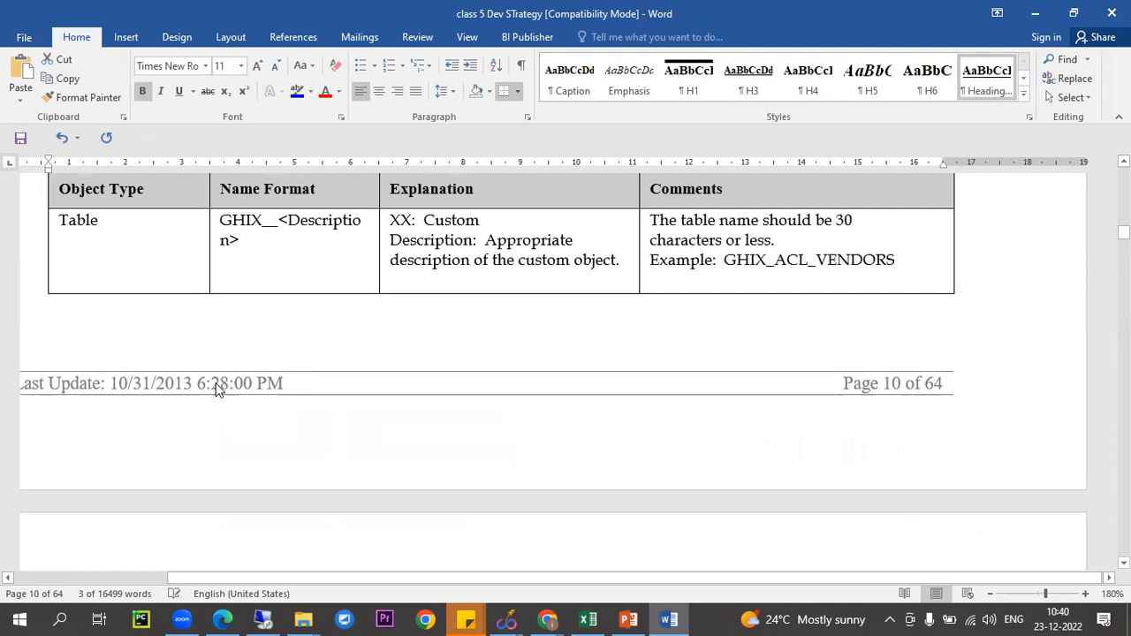
pyautogui.moveTo(59, 220); pyautogui.dragTo(699, 216)
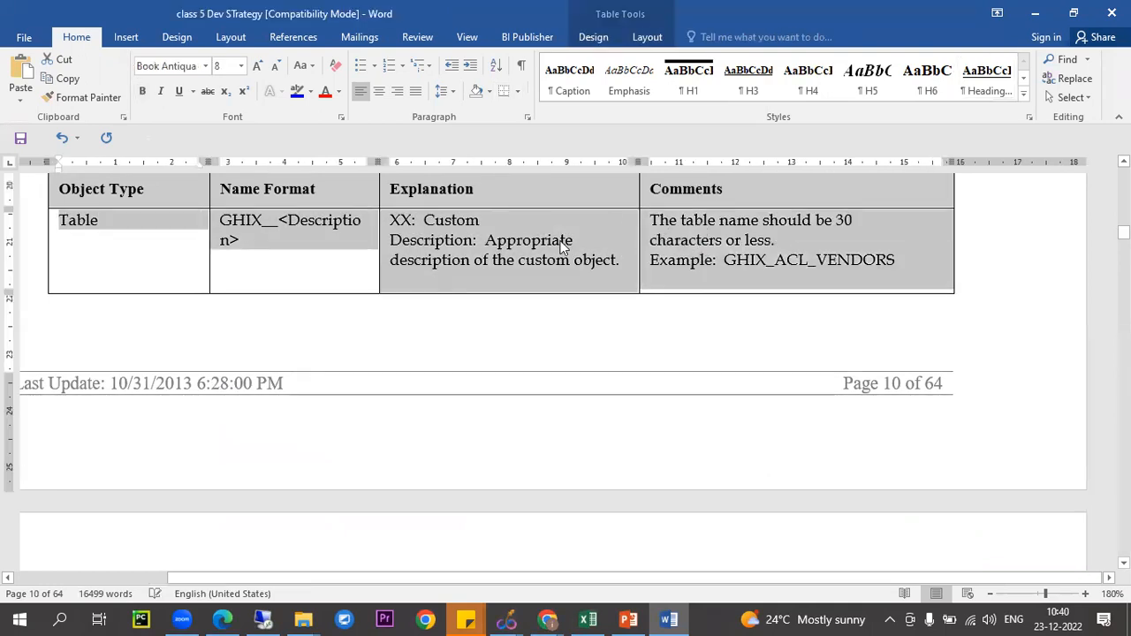
pyautogui.scroll(-15, 189, 421)
pyautogui.scroll(-10, 138, 417)
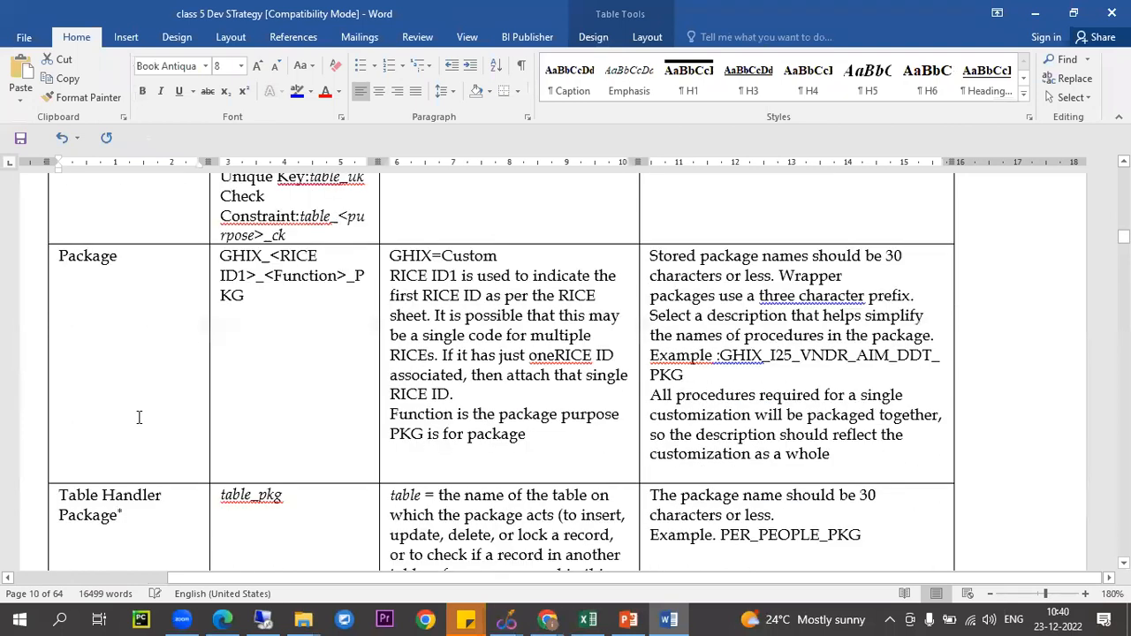
# Step: Search the document for "concurrent program" and go to the Custom concurrent program name entry
pyautogui.hotkey('ctrl', 'f')
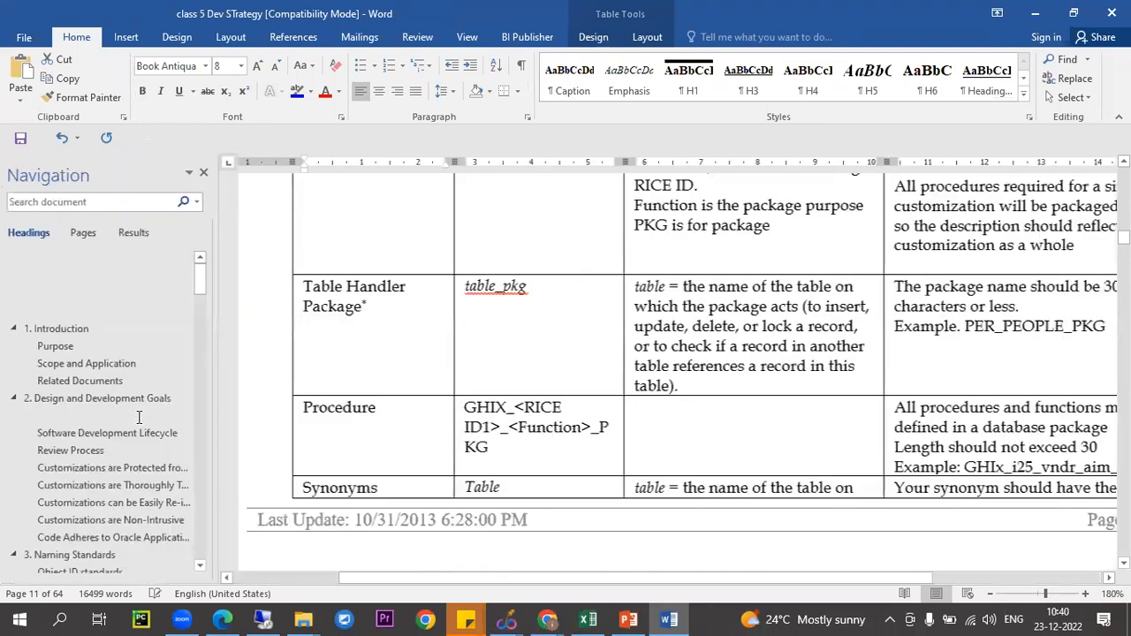
pyautogui.write('concurrent pro')
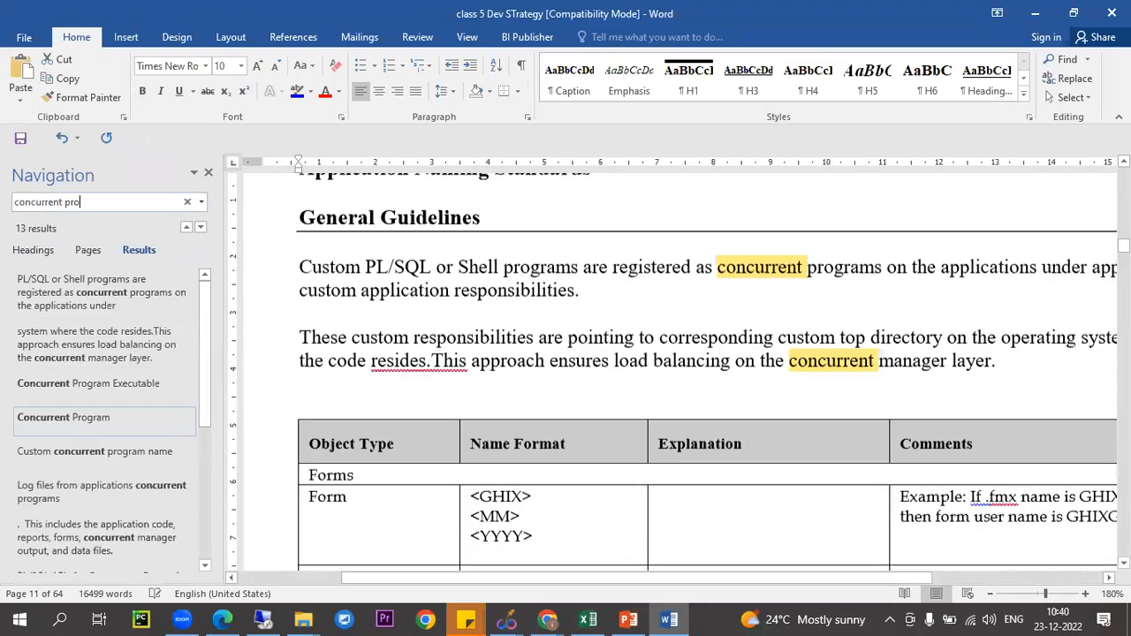
pyautogui.write('grams')
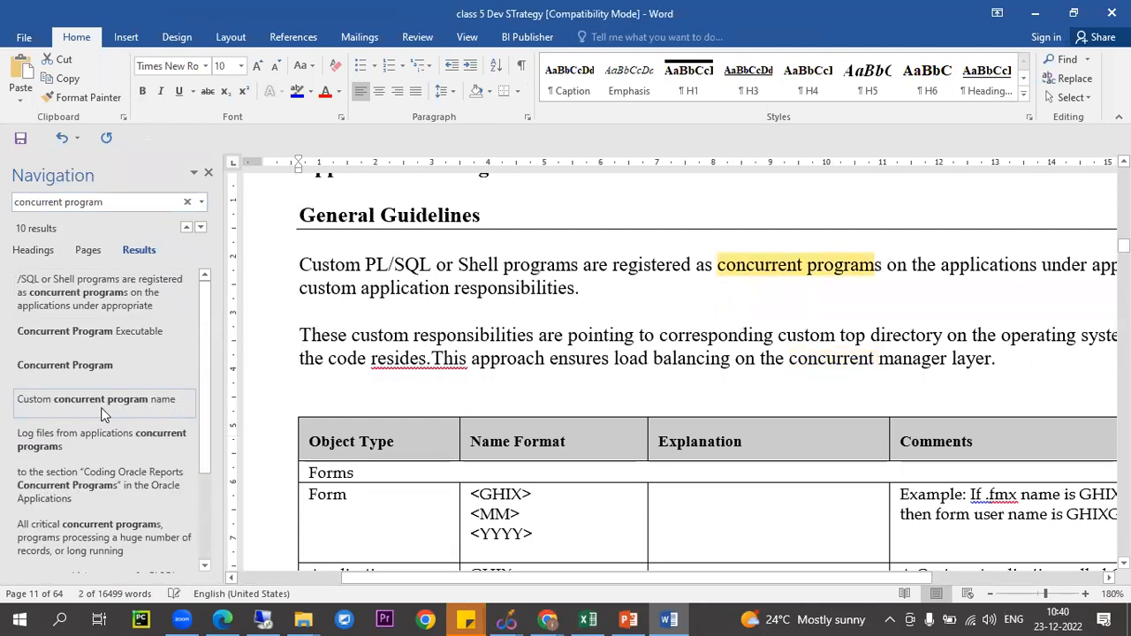
pyautogui.click(104, 402)
pyautogui.click(209, 174)
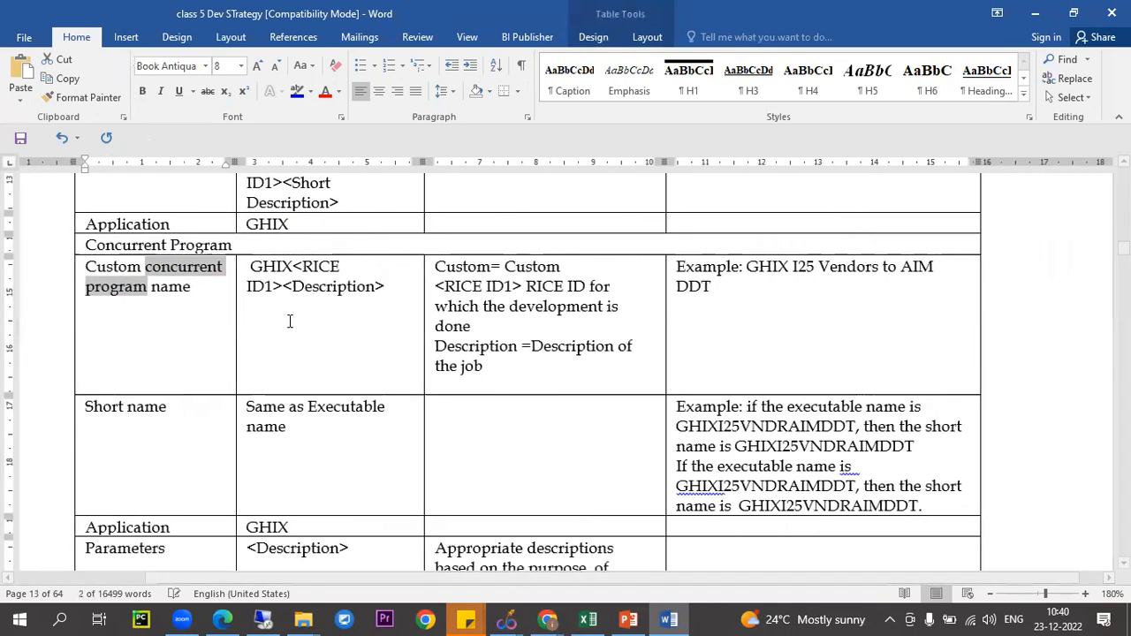
# Step: Examine the Custom concurrent program name row with its name format, explanation and example
pyautogui.click(793, 351)
pyautogui.moveTo(92, 266); pyautogui.dragTo(773, 306)
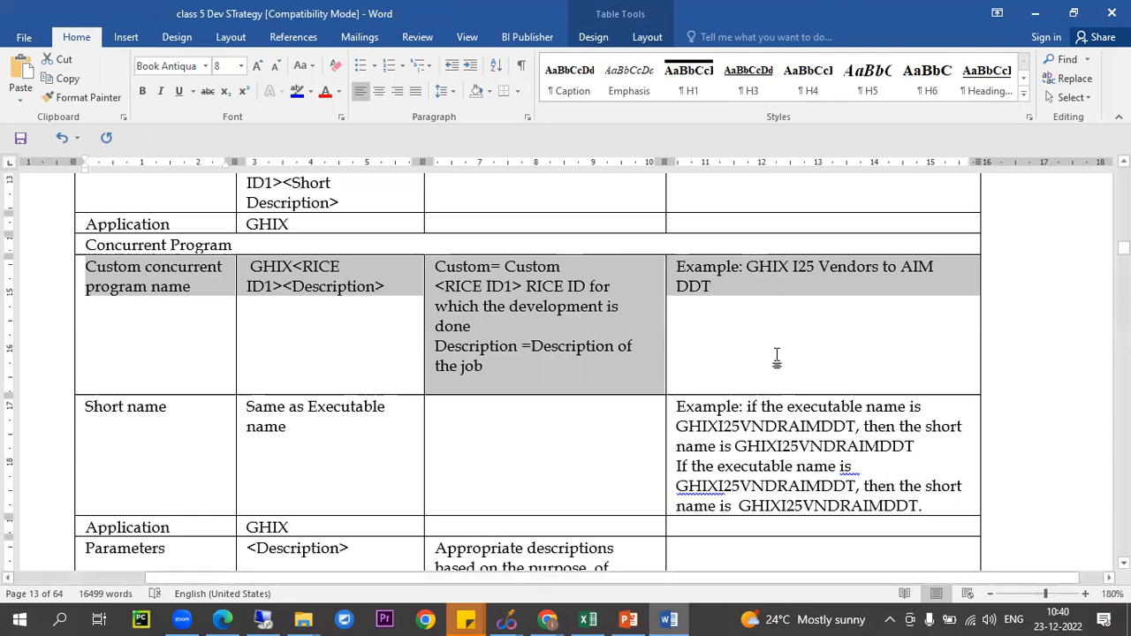
pyautogui.click(380, 340)
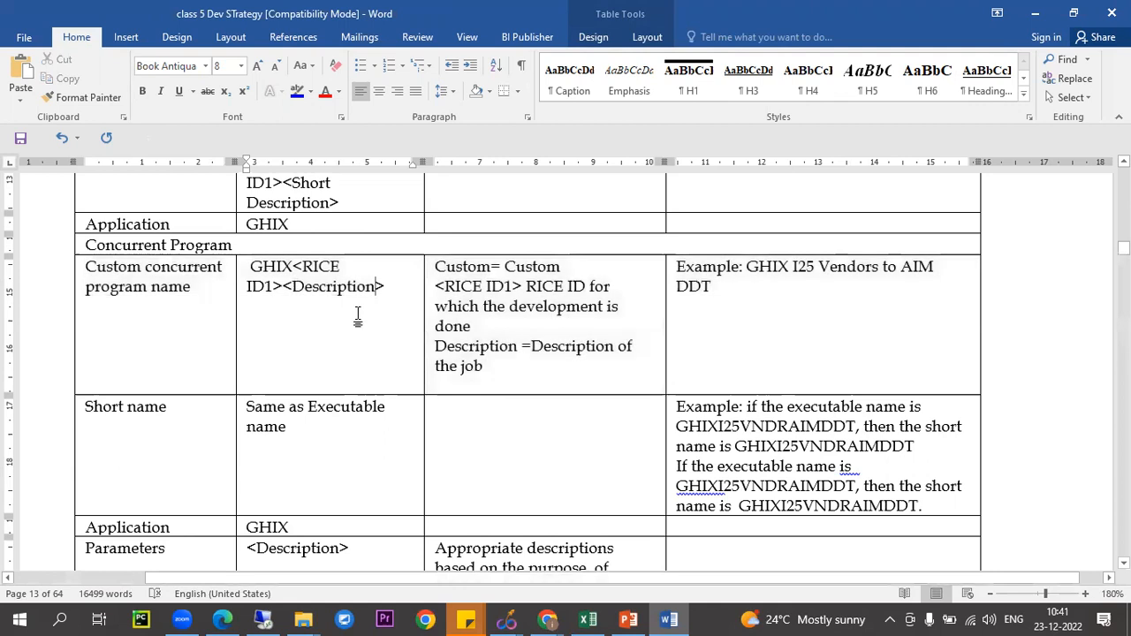
# Step: Examine the RICE ID1 and Description parts of the custom concurrent program name format
pyautogui.moveTo(305, 266); pyautogui.dragTo(309, 274)
pyautogui.click(318, 266)
pyautogui.moveTo(316, 263); pyautogui.dragTo(322, 270)
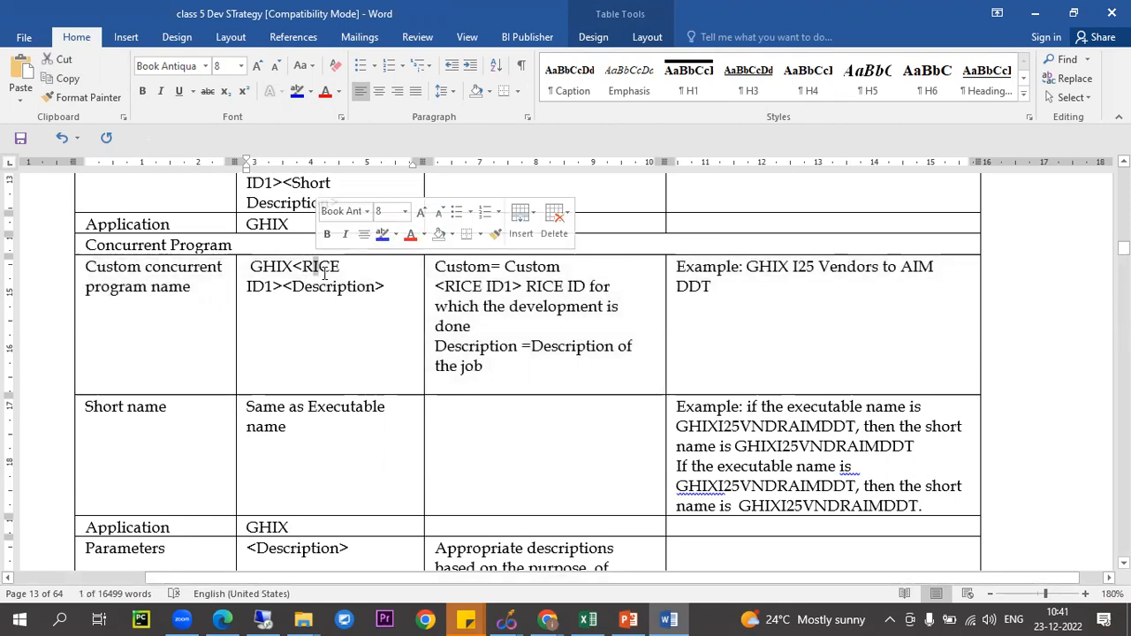
pyautogui.click(326, 283)
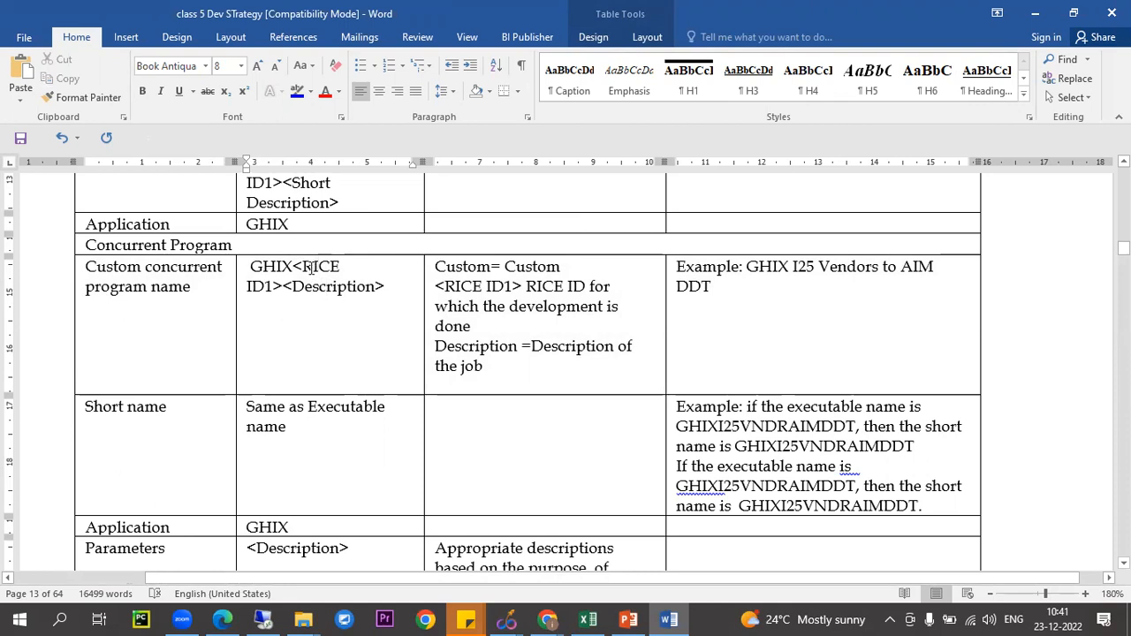
pyautogui.moveTo(312, 266); pyautogui.dragTo(335, 270)
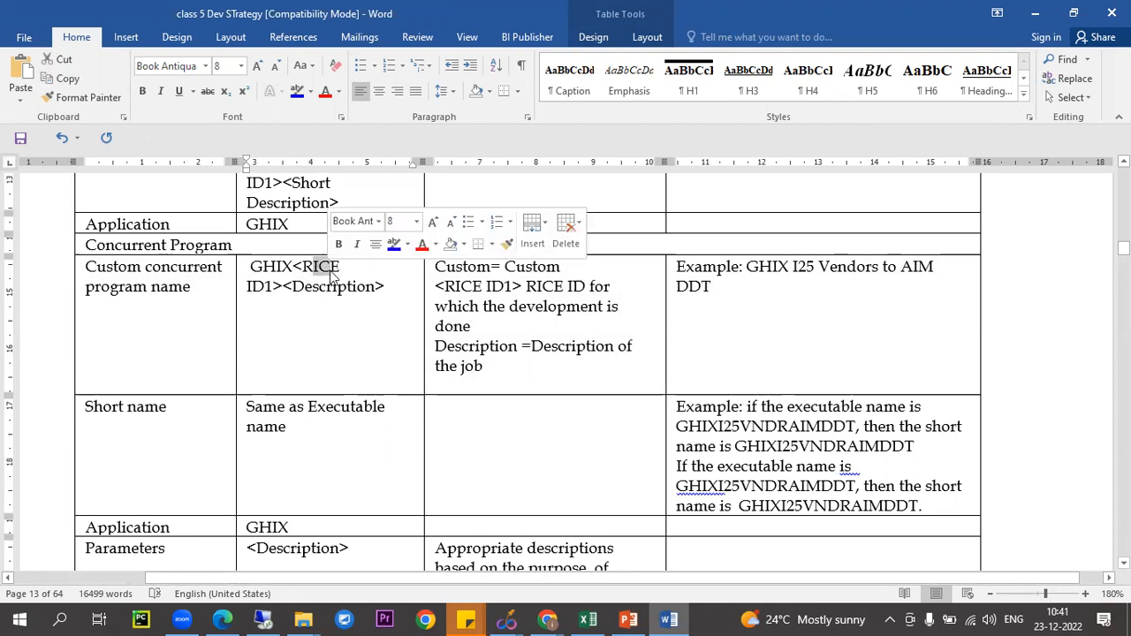
pyautogui.click(346, 280)
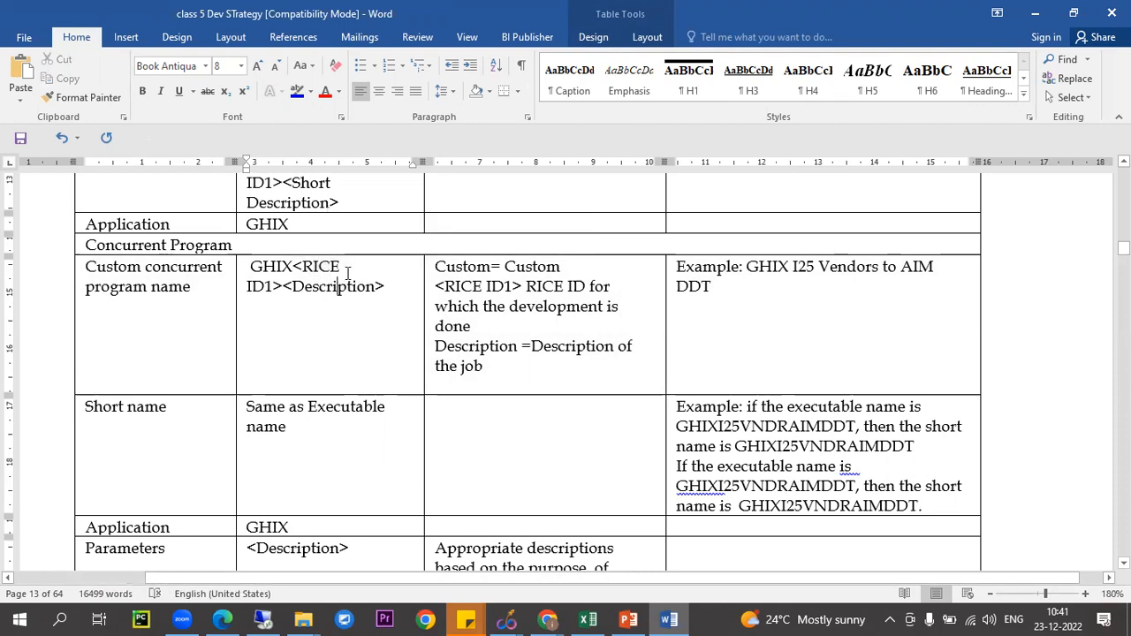
pyautogui.moveTo(344, 268); pyautogui.dragTo(278, 285)
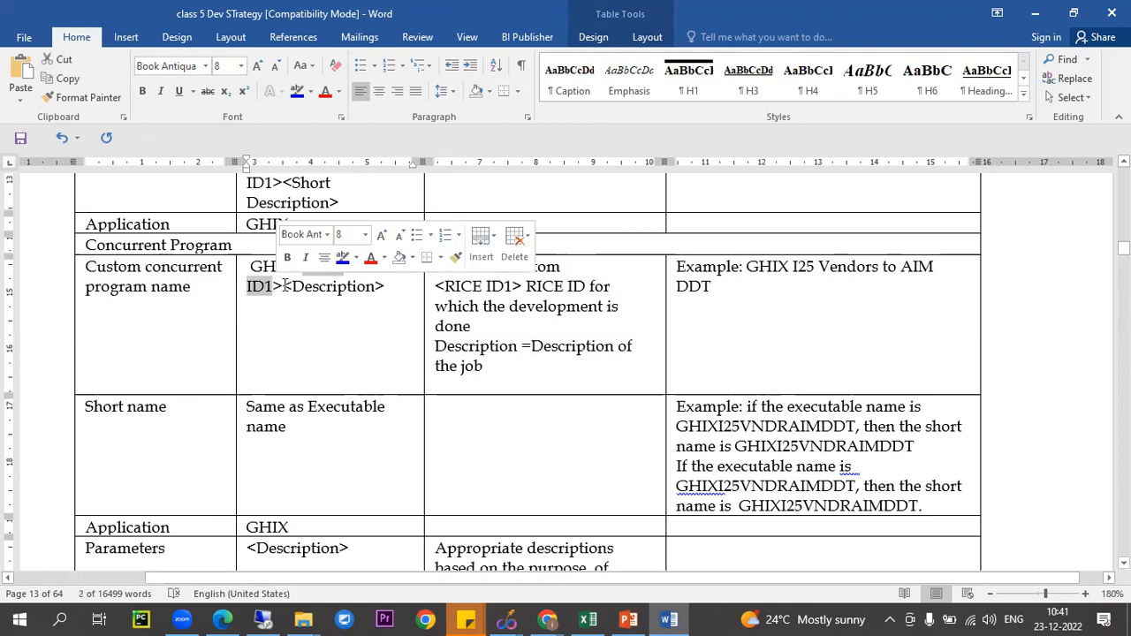
pyautogui.click(306, 266)
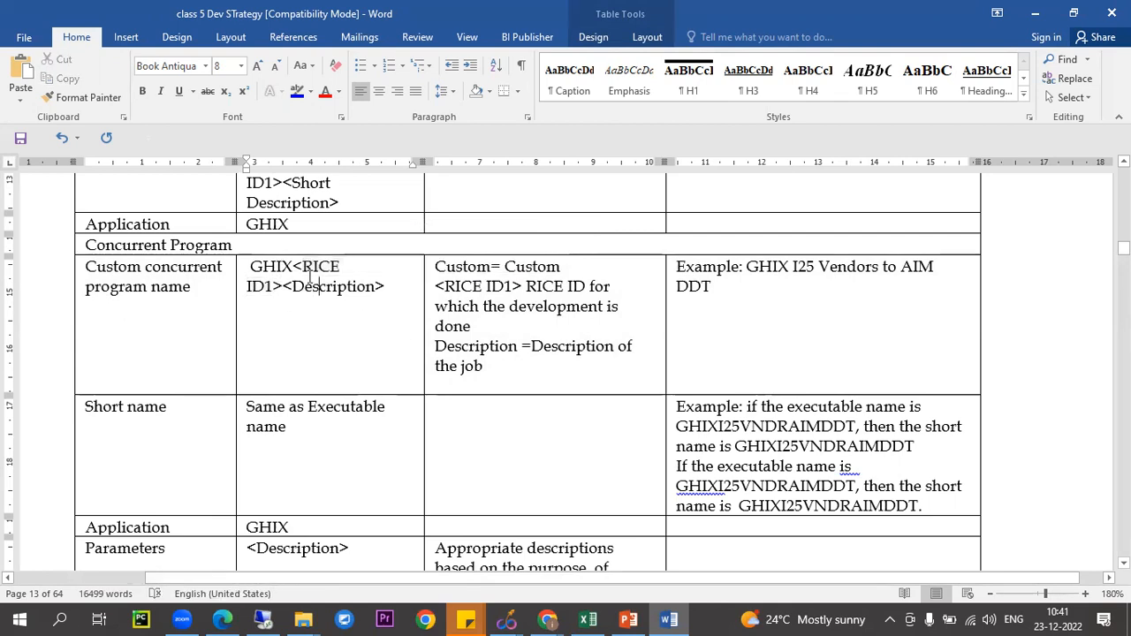
pyautogui.moveTo(302, 266); pyautogui.dragTo(276, 285)
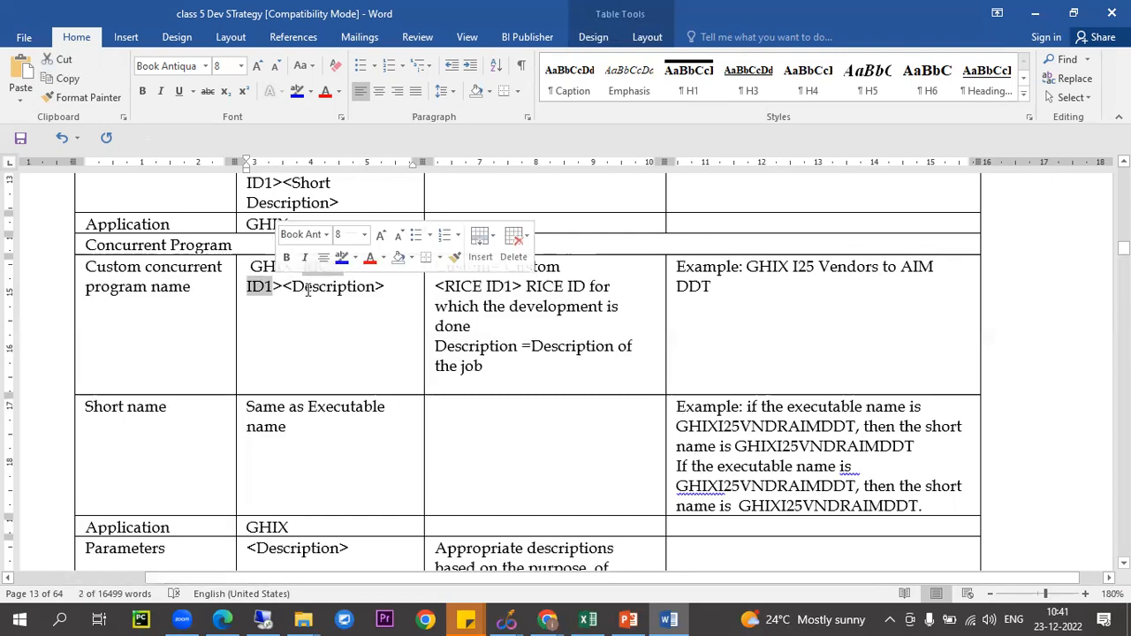
pyautogui.click(318, 286)
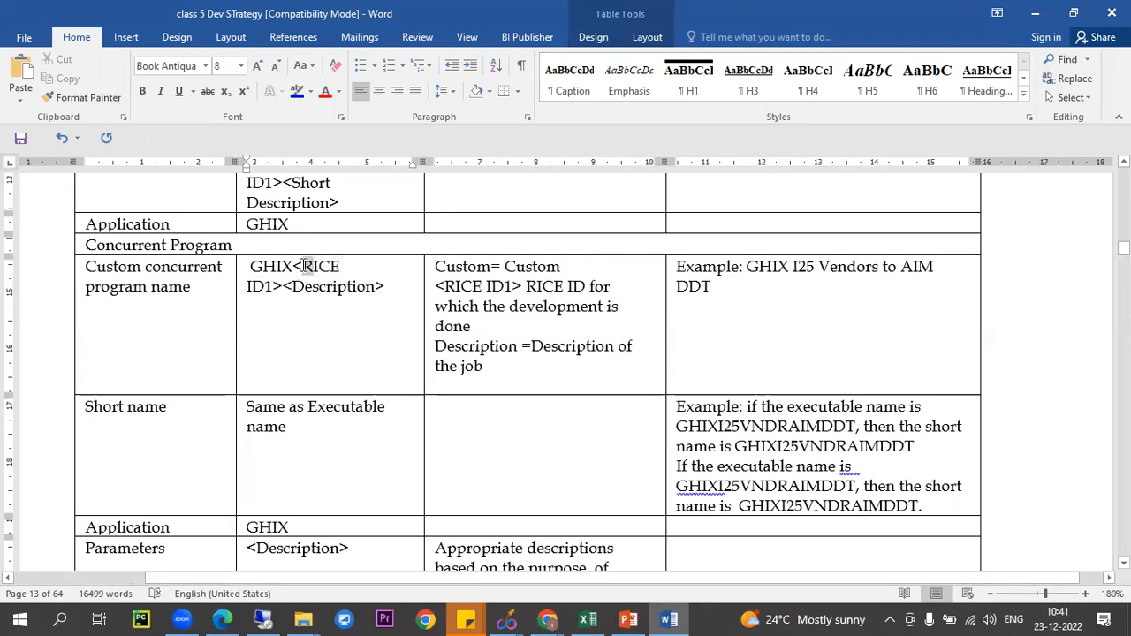
pyautogui.moveTo(252, 267); pyautogui.dragTo(367, 288)
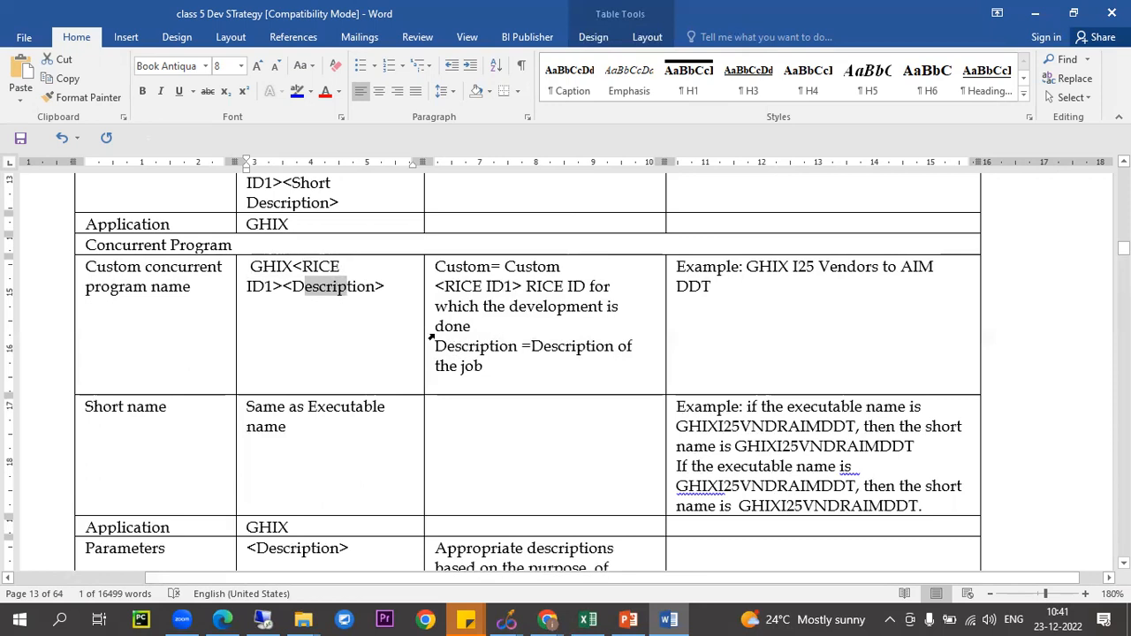
# Step: Switch to Oracle Applications and set the concurrent program's name to KINGLAI R1 Supplier Details Report
pyautogui.hotkey('alt', 'Tab')
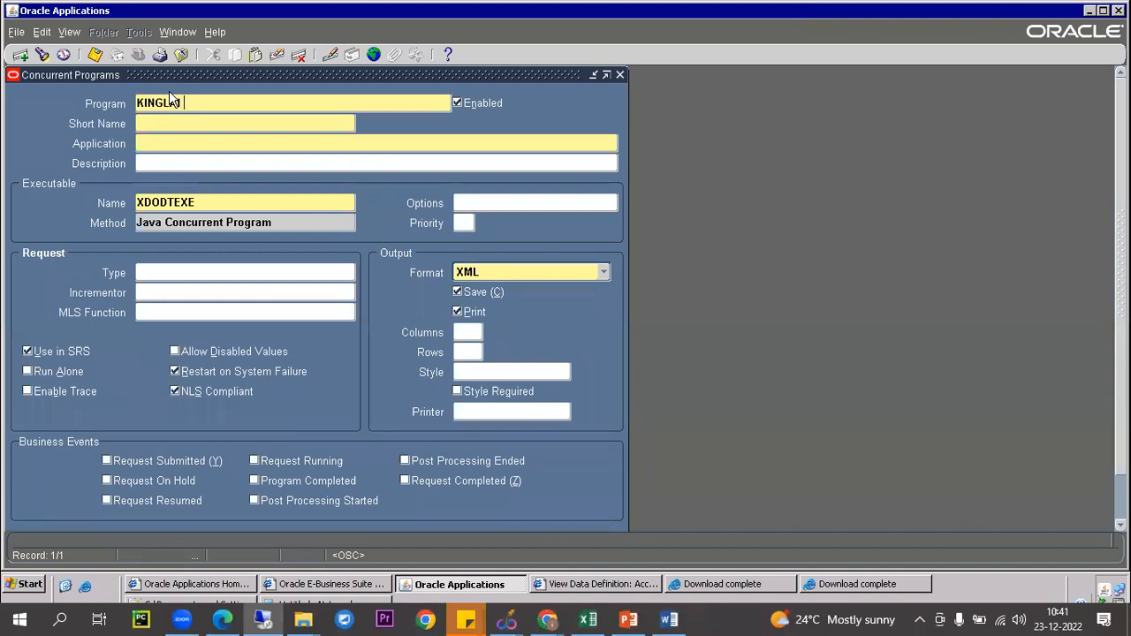
pyautogui.moveTo(53, 95); pyautogui.dragTo(34, 93)
pyautogui.click(220, 106)
pyautogui.write('R1 sup')
pyautogui.write('pp')
pyautogui.write('lier Details Report')
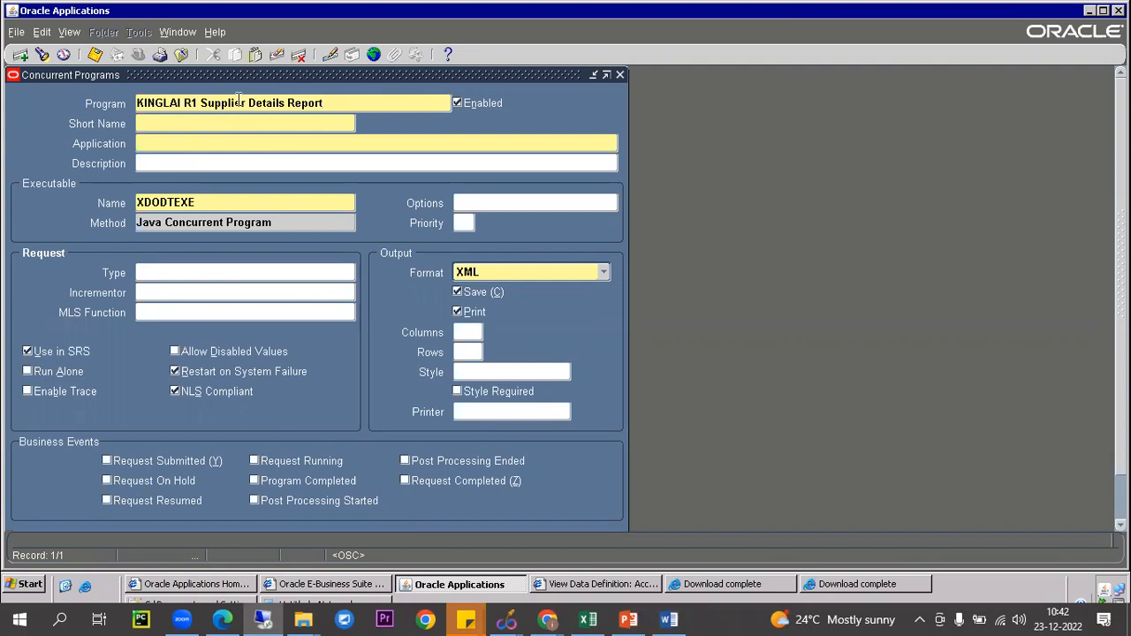
pyautogui.tripleClick(239, 99)
pyautogui.click(170, 123)
pyautogui.moveTo(139, 103); pyautogui.dragTo(328, 118)
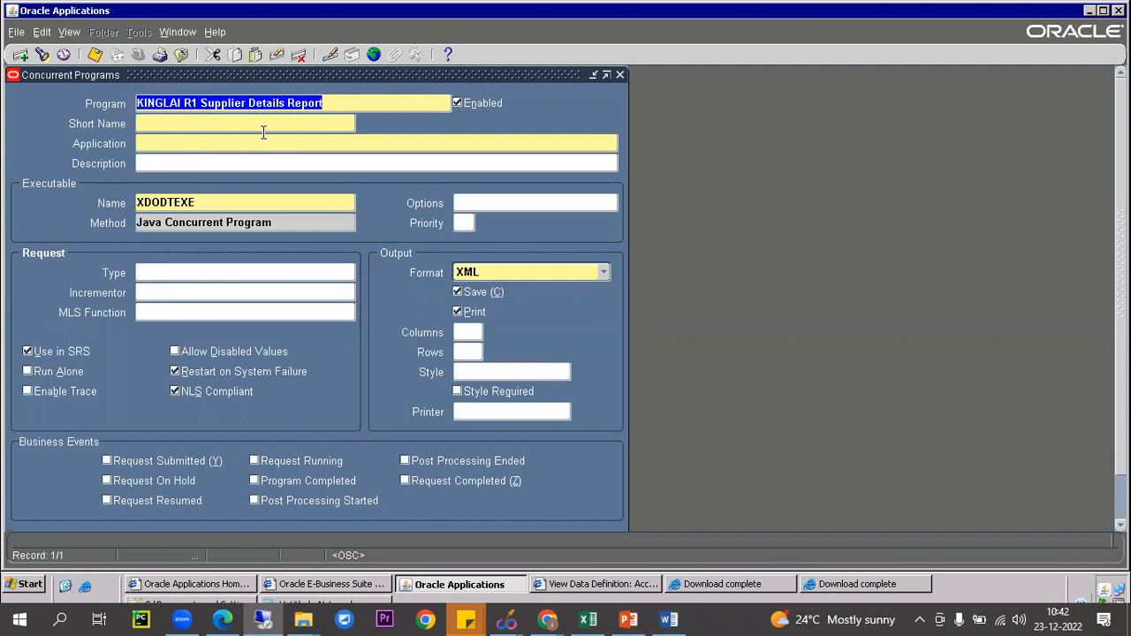
# Step: Copy the file name KINGLAIAPSUPP.xml from the data template file on the desktop for the program's short name
pyautogui.click(200, 123)
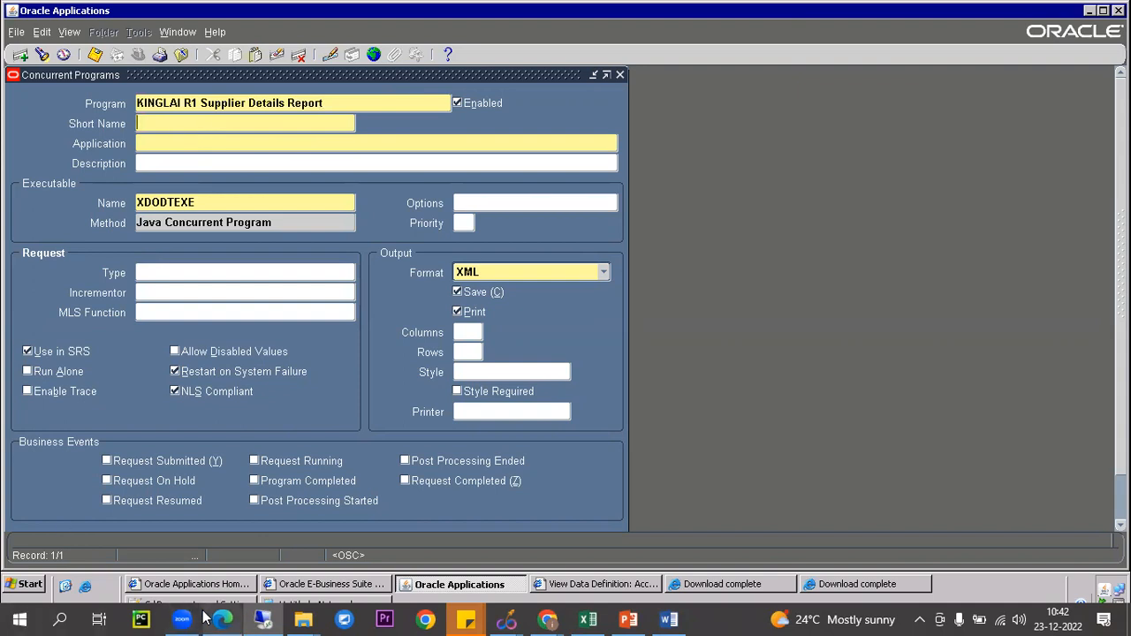
pyautogui.press('super+d')
pyautogui.click(416, 163)
pyautogui.click(414, 163)
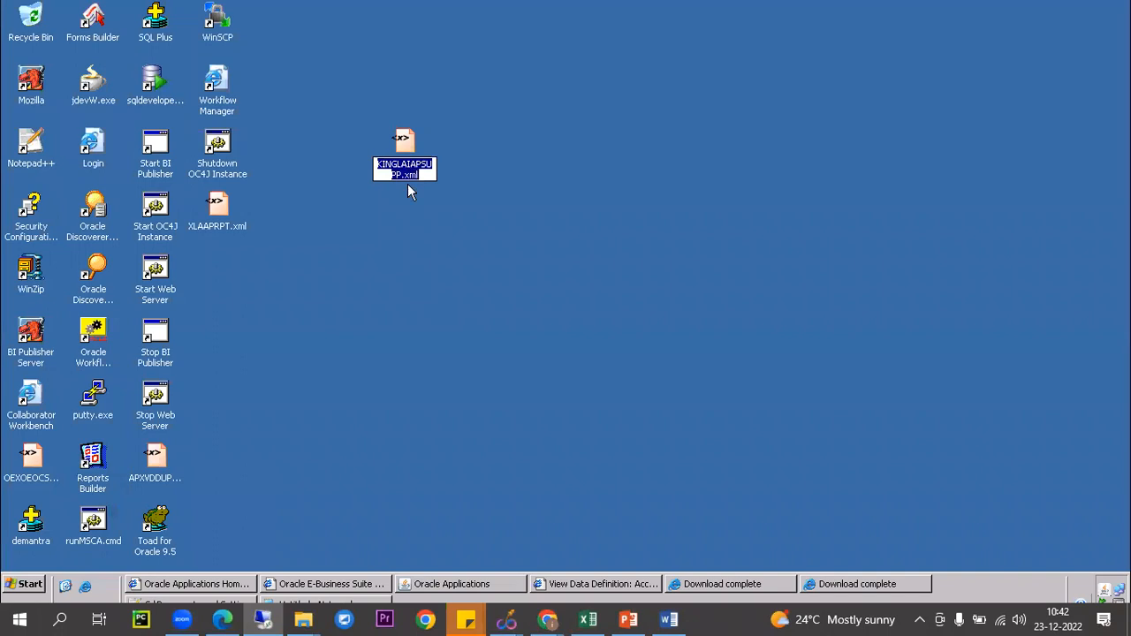
# Step: Switch back to Oracle Applications and set the concurrent program's short name to KINGLAIAPSUPP.XML
pyautogui.hotkey('alt', 'Tab')
pyautogui.hotkey('alt', 'Tab')
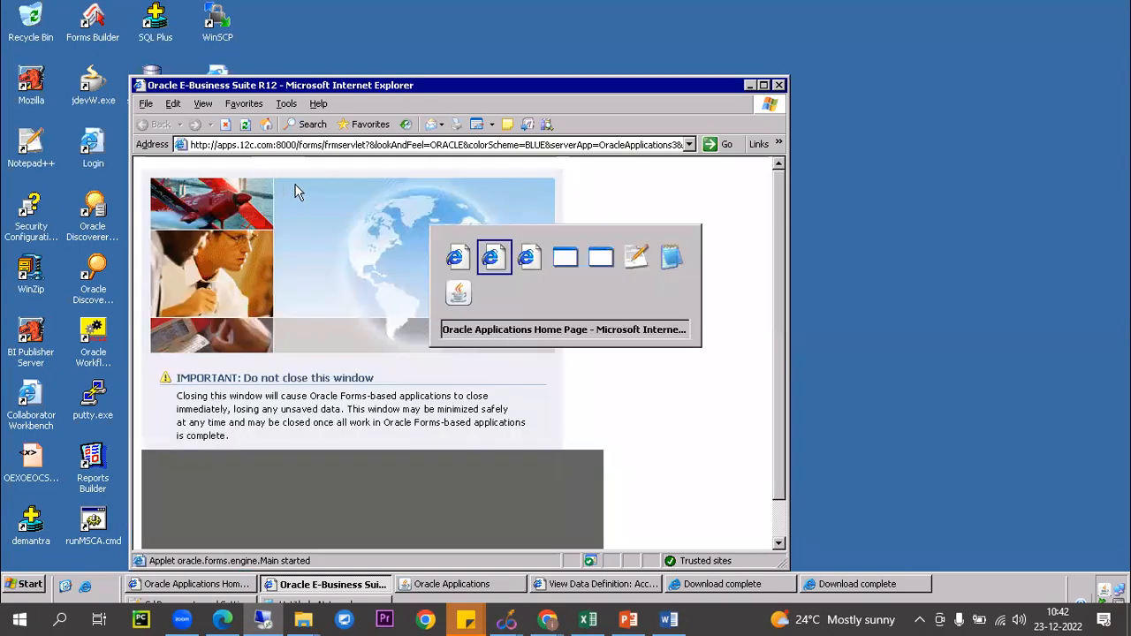
pyautogui.hotkey('alt', 'Tab')
pyautogui.hotkey('alt', 'Tab')
pyautogui.hotkey('alt', 'Tab')
pyautogui.hotkey('alt', 'Tab')
pyautogui.hotkey('alt', 'Tab')
pyautogui.hotkey('alt', 'Tab')
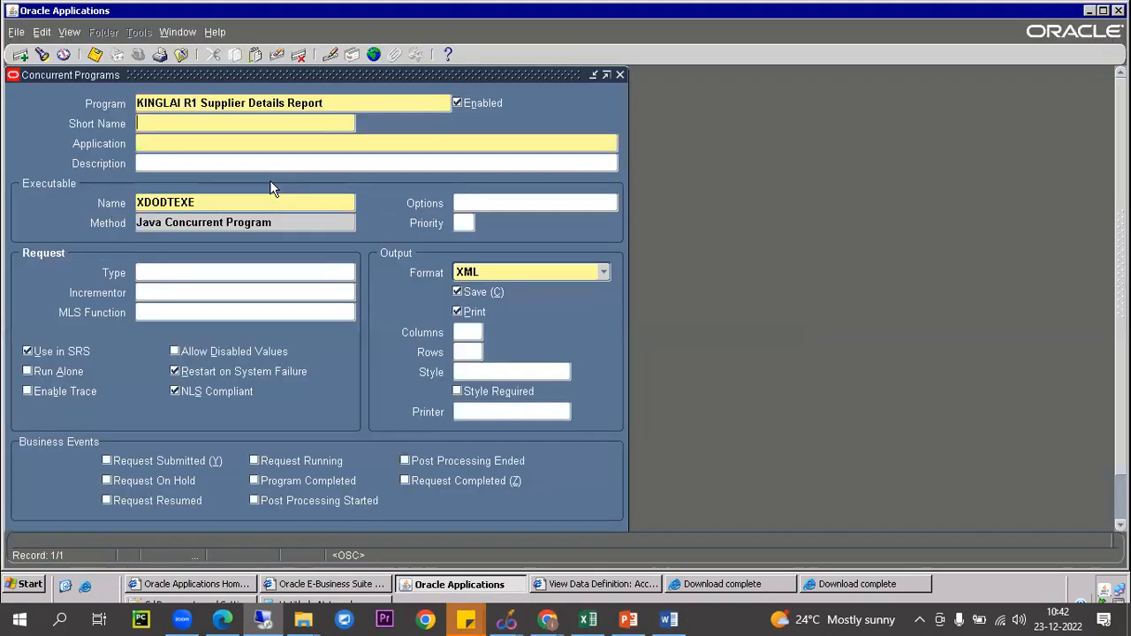
pyautogui.hotkey('ctrl', 'v')
pyautogui.press('Tab')
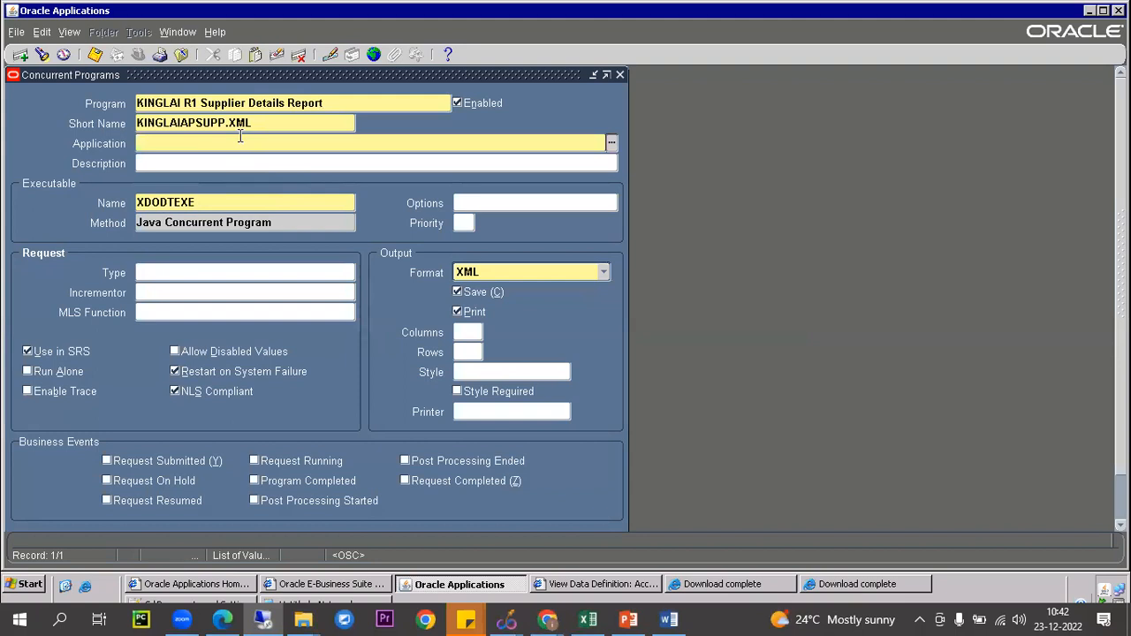
pyautogui.doubleClick(236, 124)
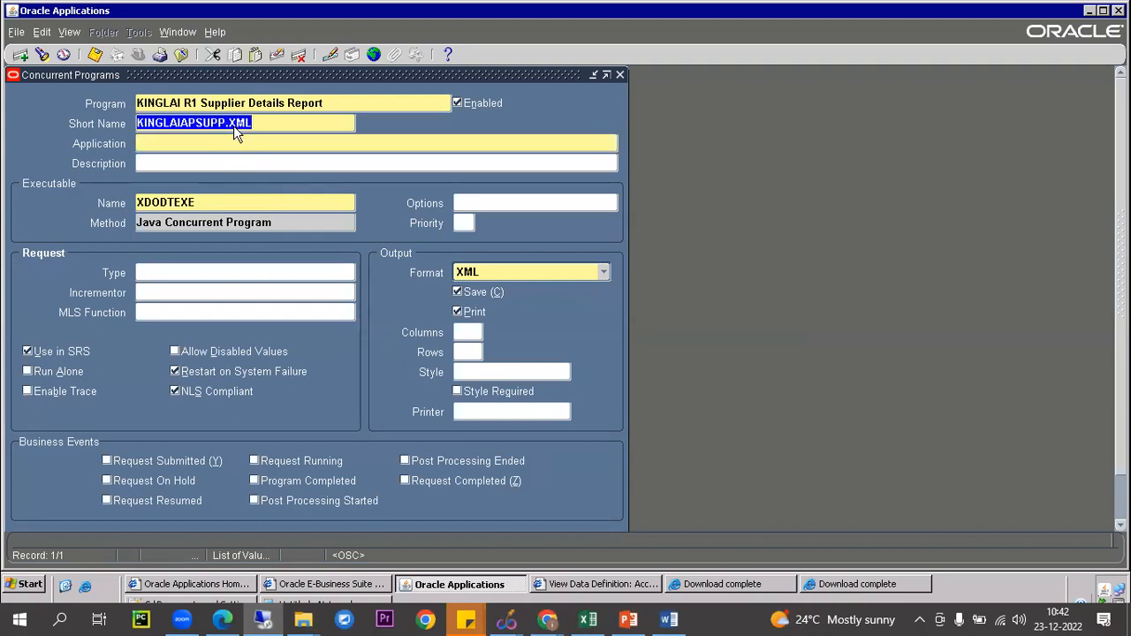
# Step: Set the concurrent program's application to Payables and save the program
pyautogui.click(203, 143)
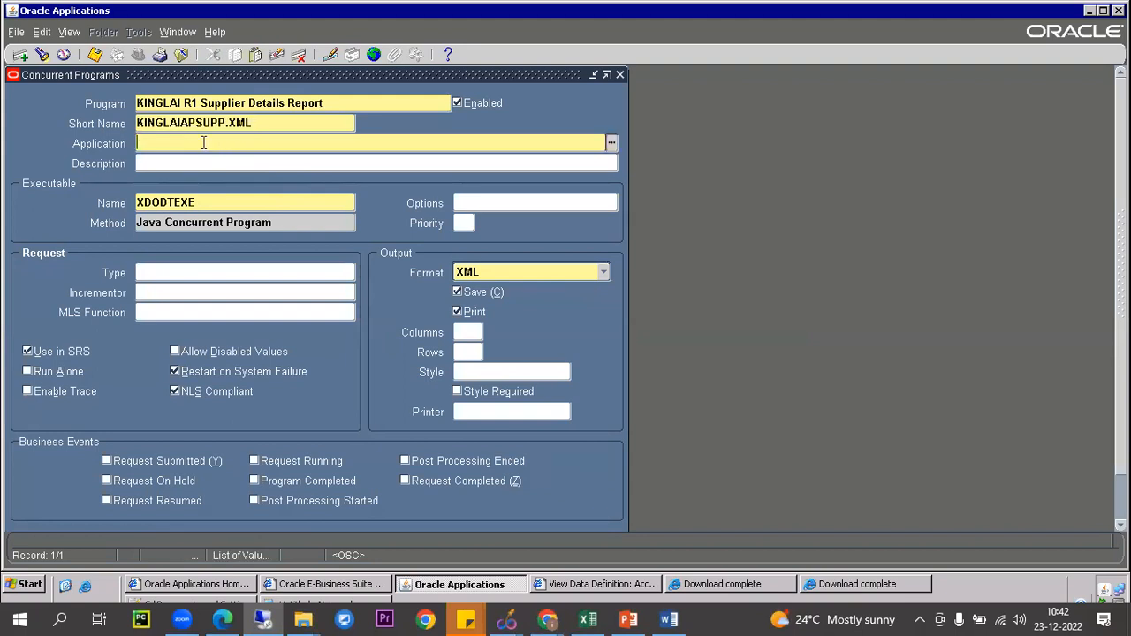
pyautogui.write('Payables')
pyautogui.press('Tab')
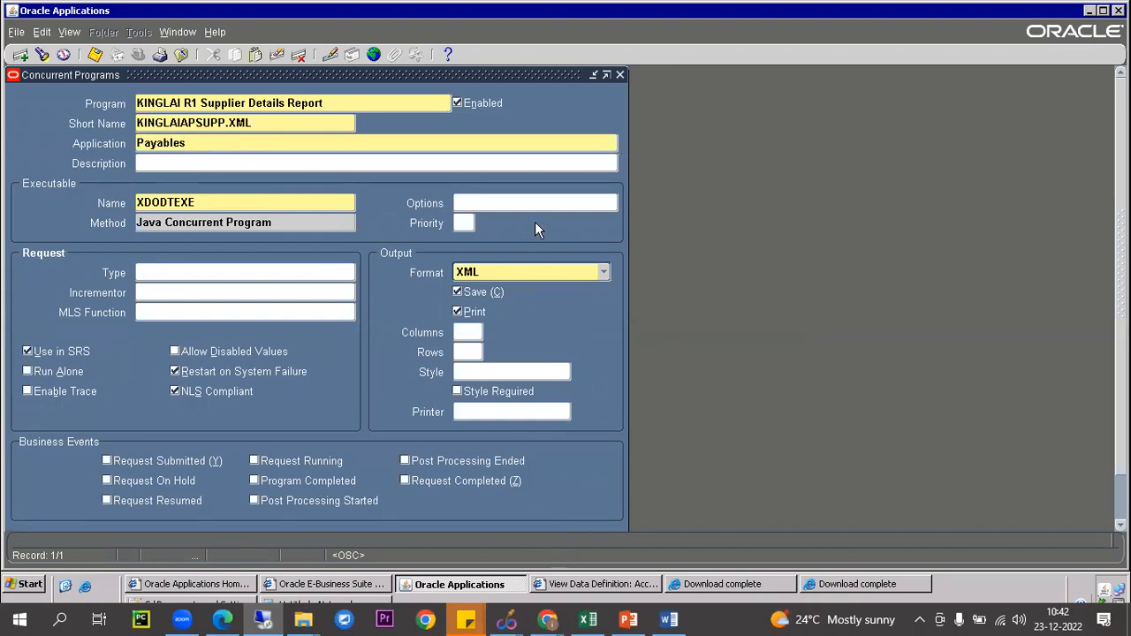
pyautogui.click(607, 75)
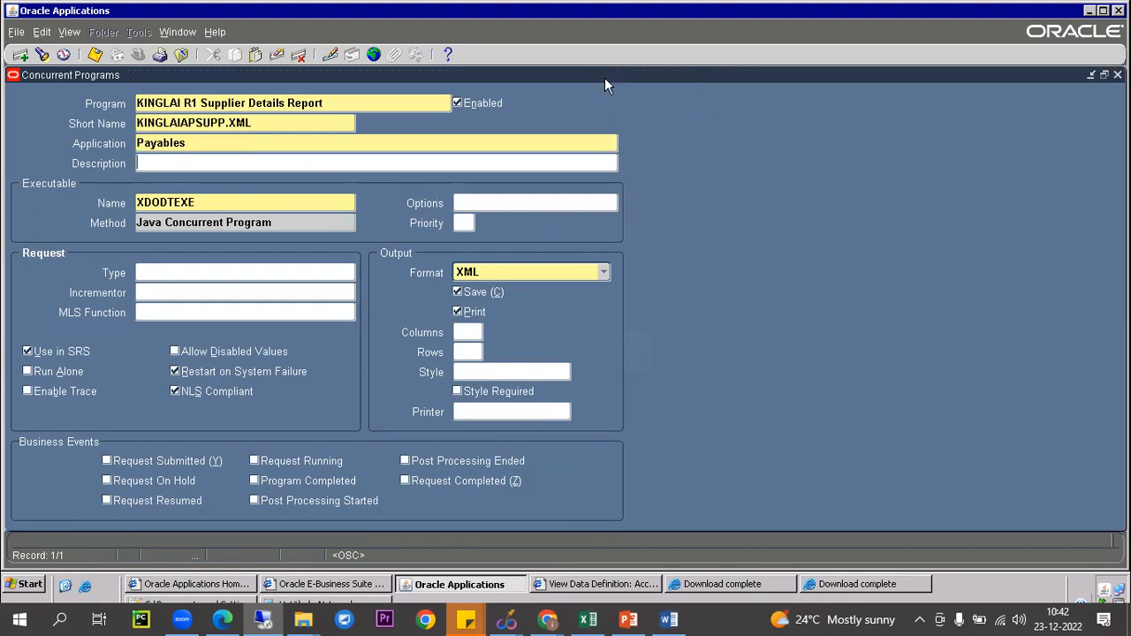
pyautogui.click(1104, 75)
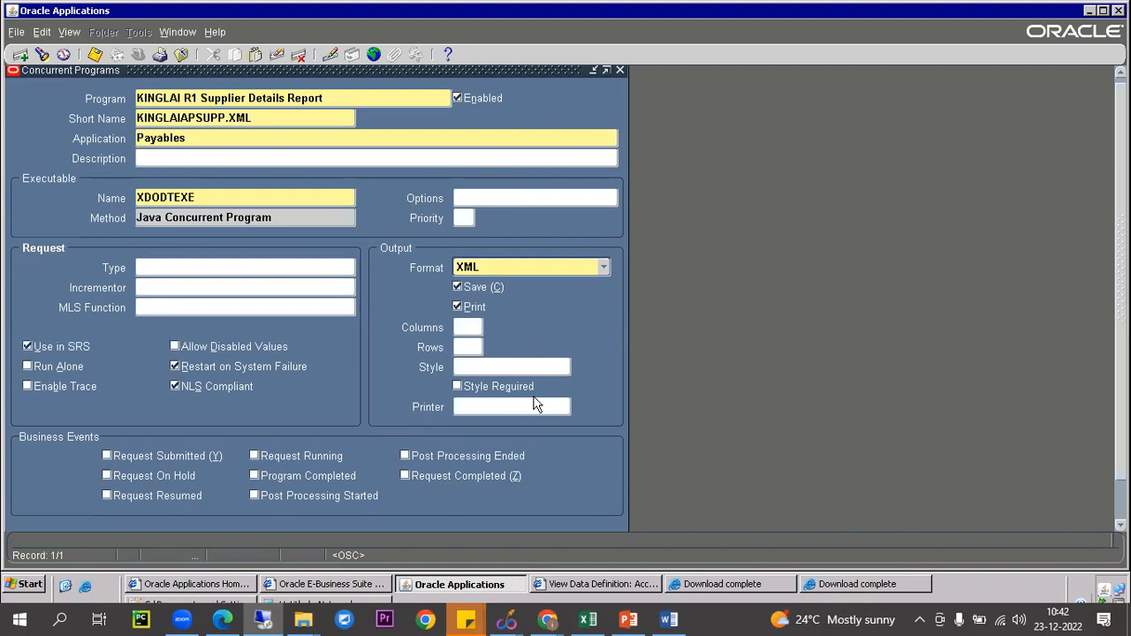
pyautogui.click(94, 54)
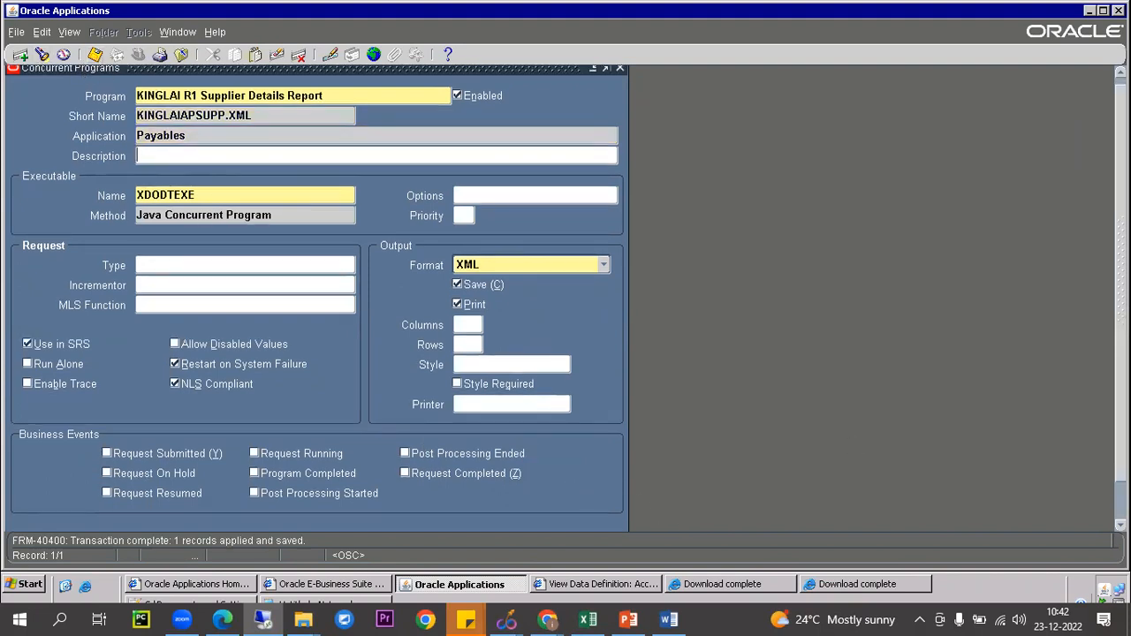
# Step: Open the concurrent program's parameters and start a parameter with sequence number 1
pyautogui.scroll(-2, 565, 301)
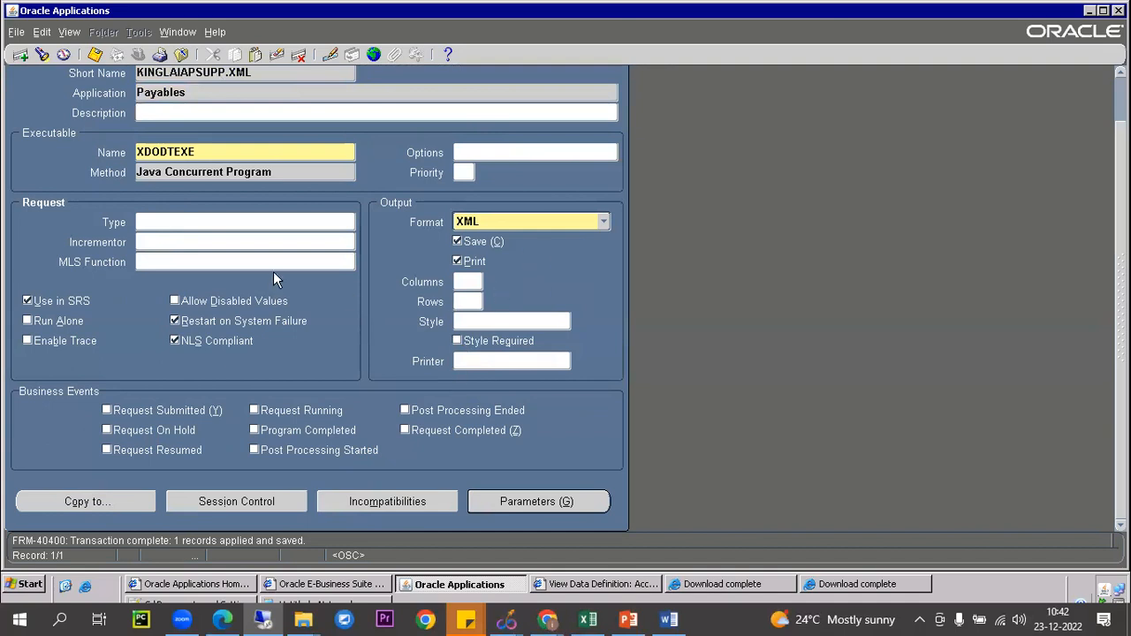
pyautogui.click(510, 502)
pyautogui.write('1')
pyautogui.press('Tab')
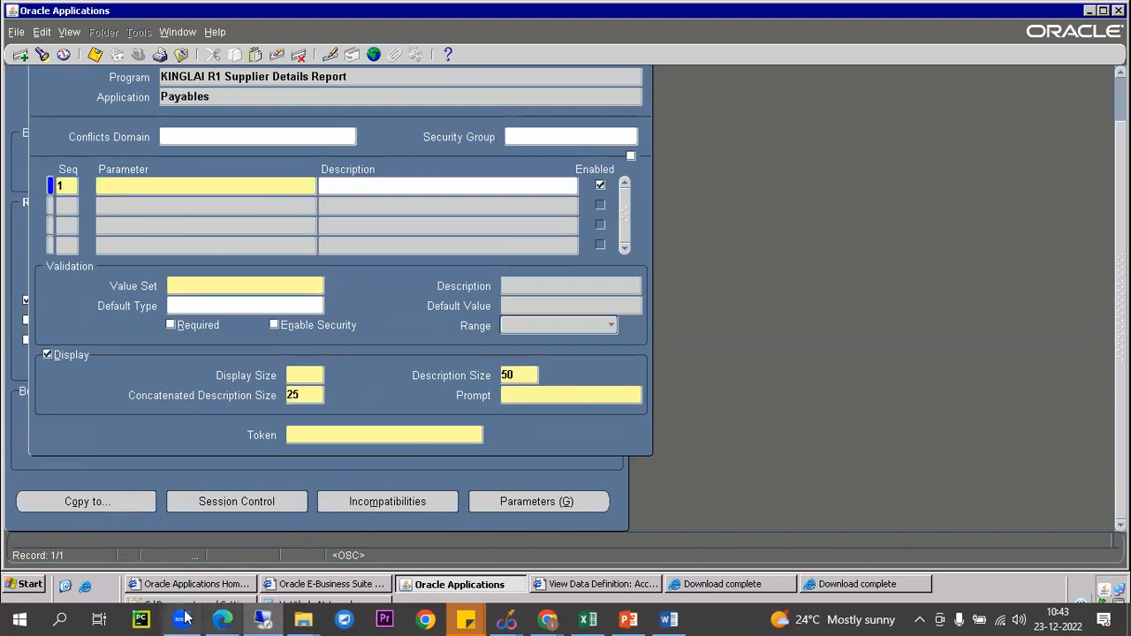
# Step: Switch to Notepad++ and drop the no longer existing HBODT.xml from the editor
pyautogui.click(213, 603)
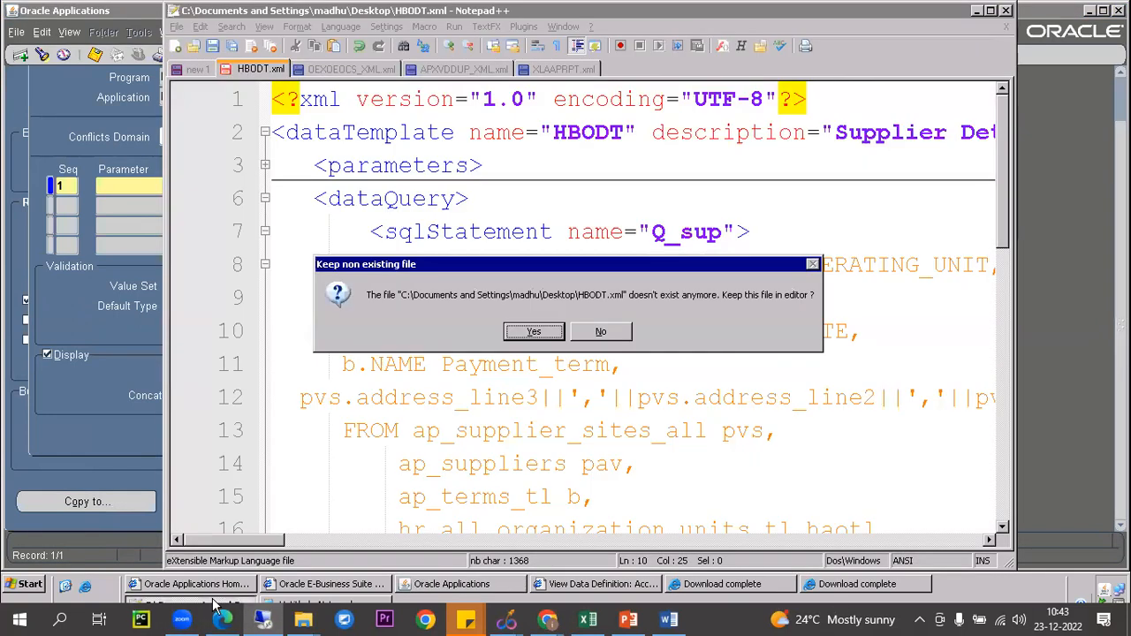
pyautogui.click(357, 603)
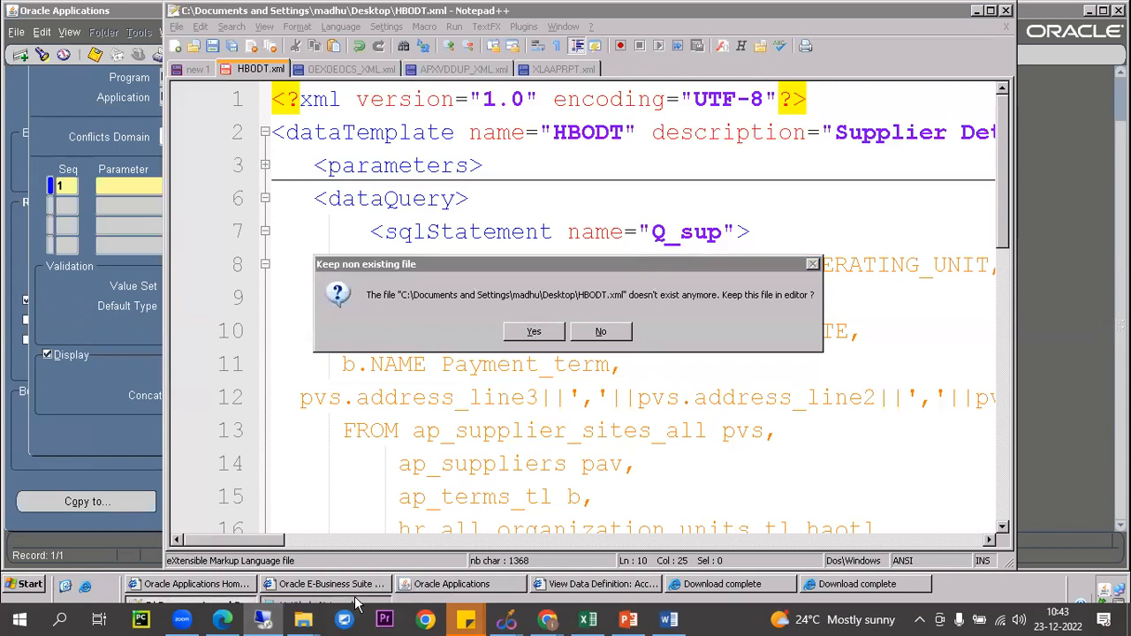
pyautogui.click(238, 604)
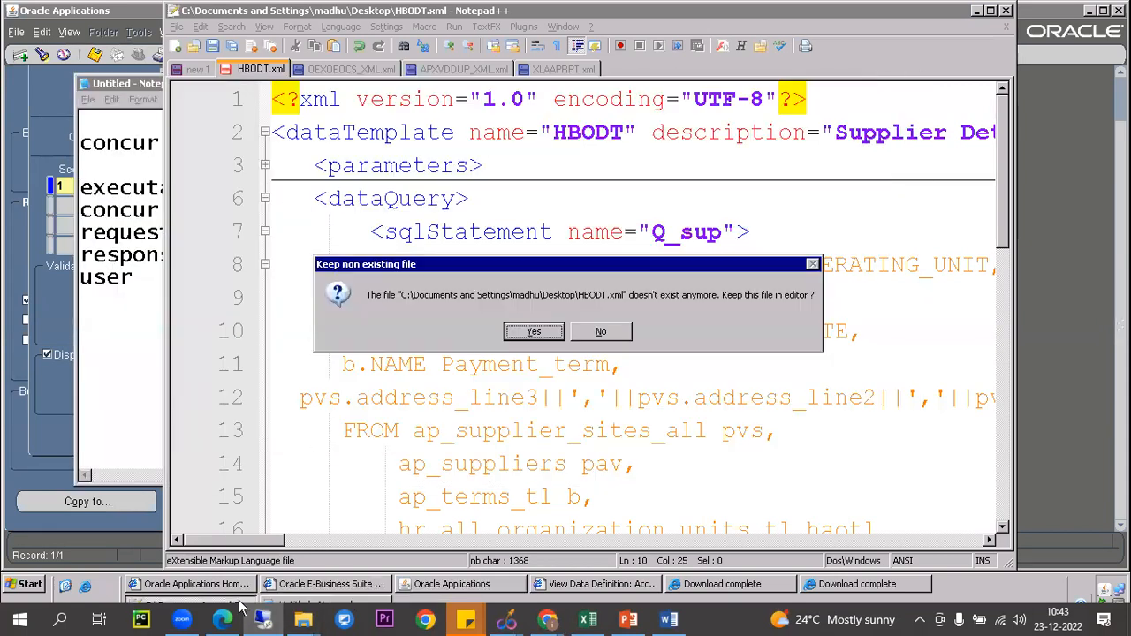
pyautogui.click(608, 334)
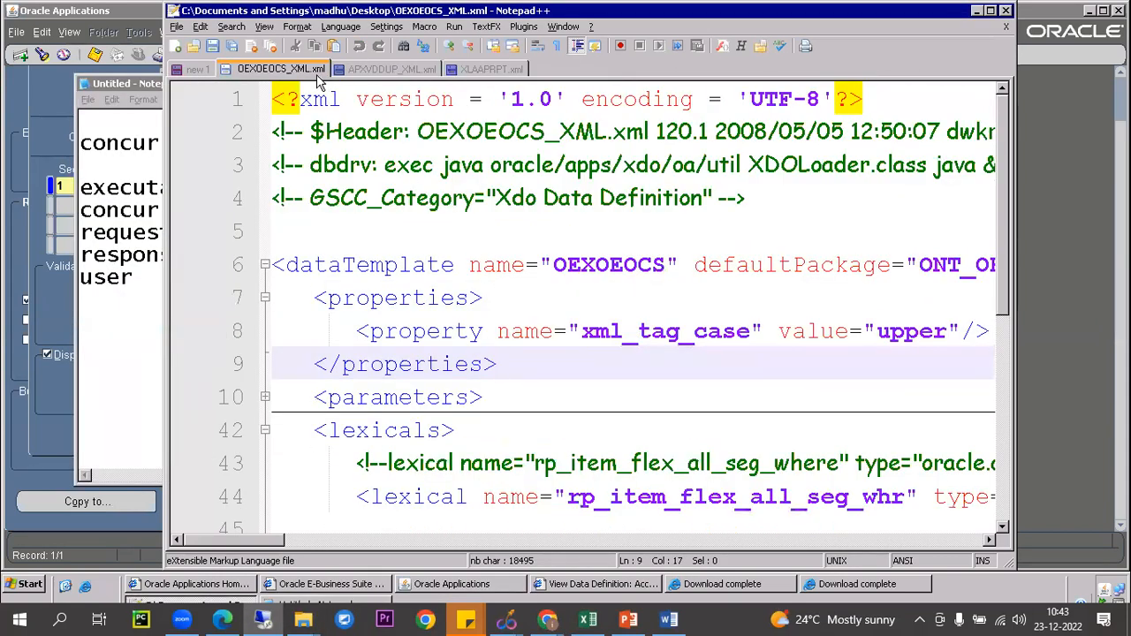
# Step: Open KINGLAIAPSUPP.xml from the desktop in Notepad++ and copy the parameter name p_vendor_name
pyautogui.click(191, 49)
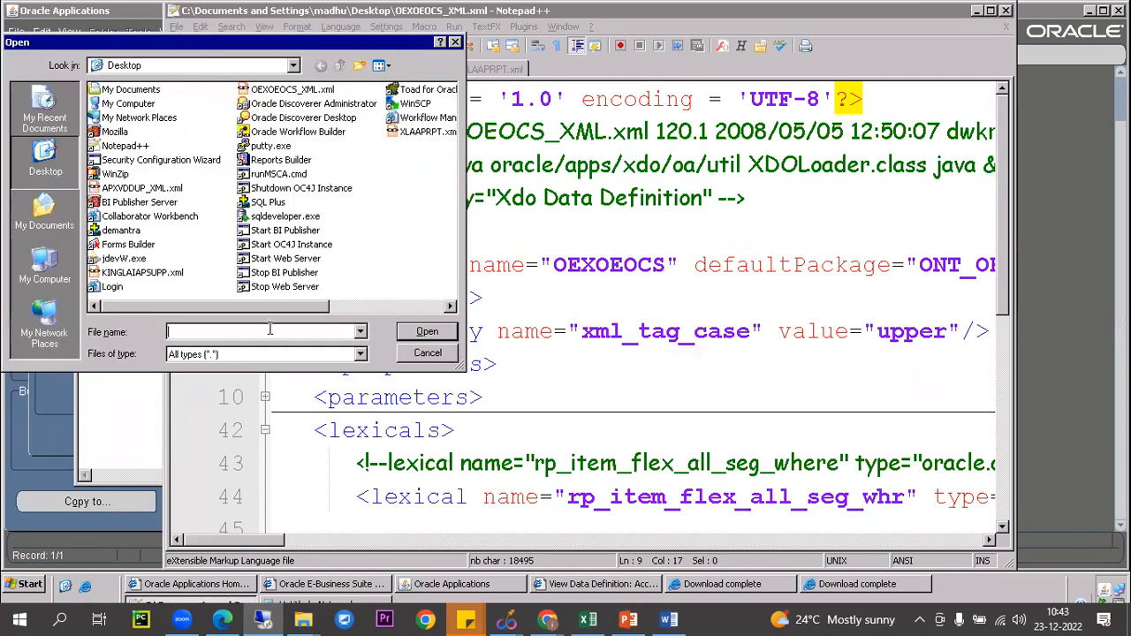
pyautogui.write('king')
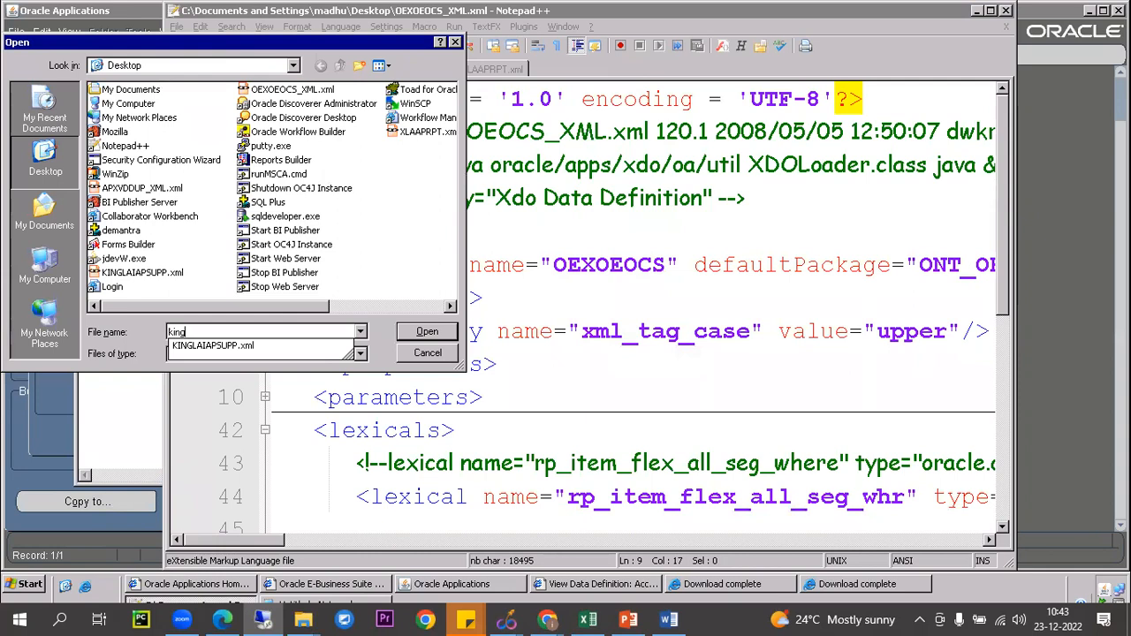
pyautogui.press('Down')
pyautogui.press('Return')
pyautogui.click(579, 199)
pyautogui.moveTo(619, 200); pyautogui.dragTo(762, 200)
pyautogui.hotkey('ctrl', 'c')
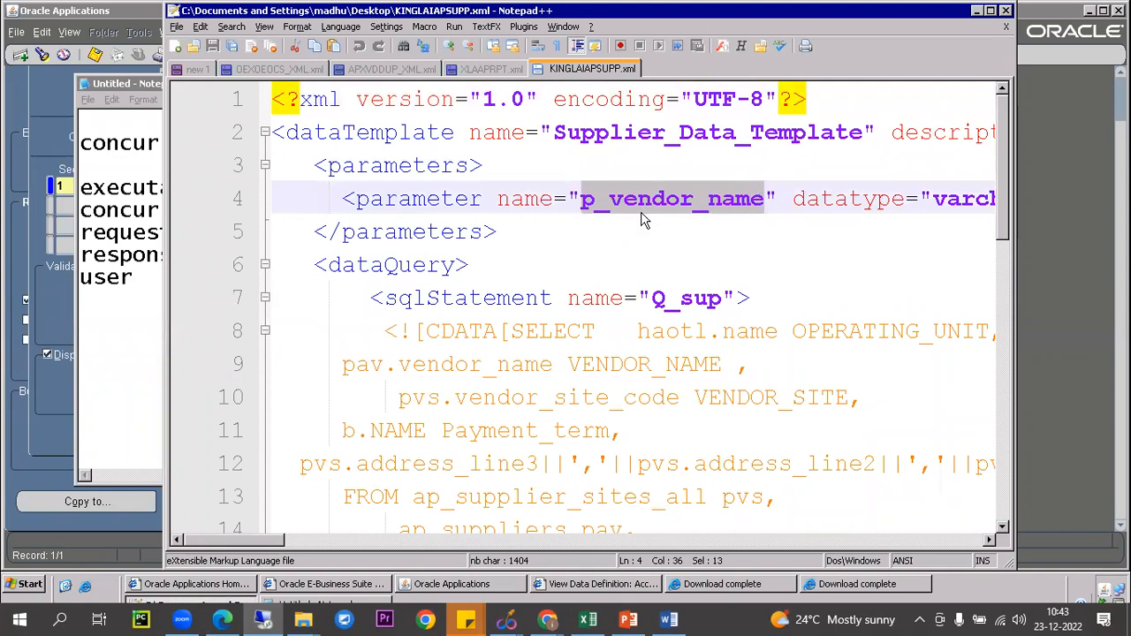
# Step: Switch to Oracle Applications and name the sequence 1 parameter Vendor Name
pyautogui.hotkey('alt', 'Tab')
pyautogui.hotkey('alt', 'Tab')
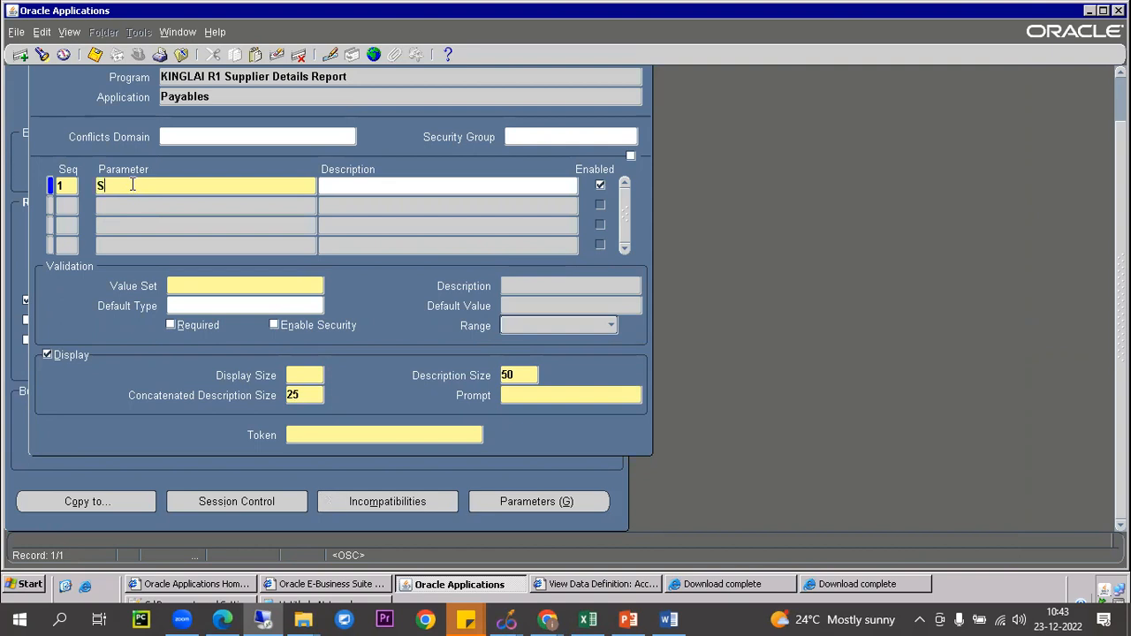
pyautogui.press('BackSpace')
pyautogui.write('Vendor Name')
pyautogui.press('Tab')
# Step: Assign the value set 240 Characters to the Vendor Name parameter
pyautogui.click(224, 287)
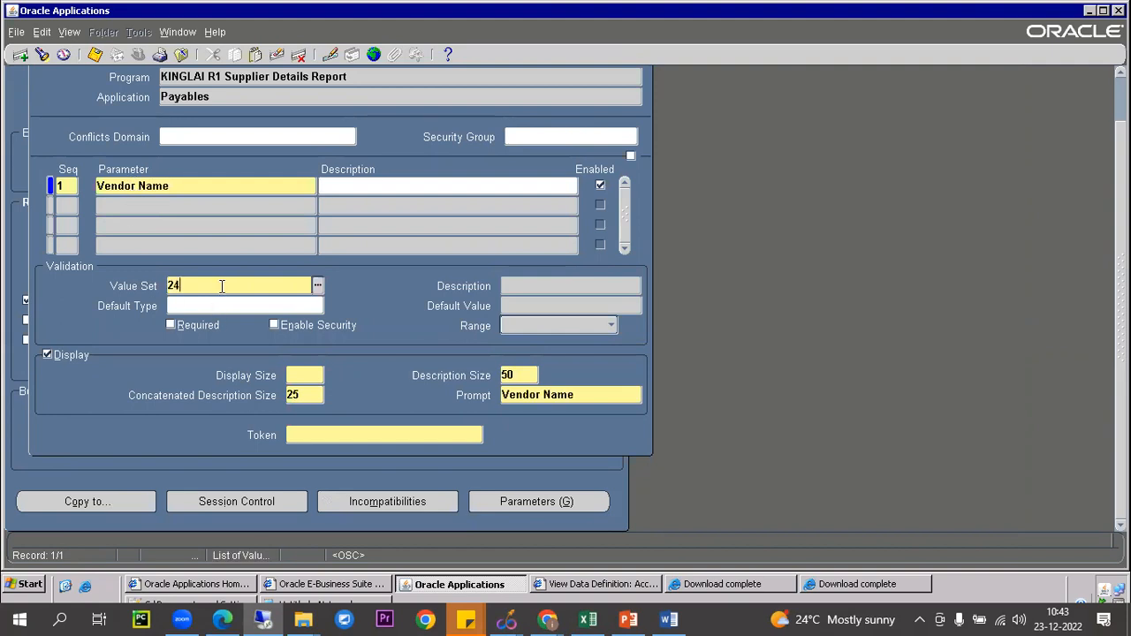
pyautogui.write('240 char')
pyautogui.press('Tab')
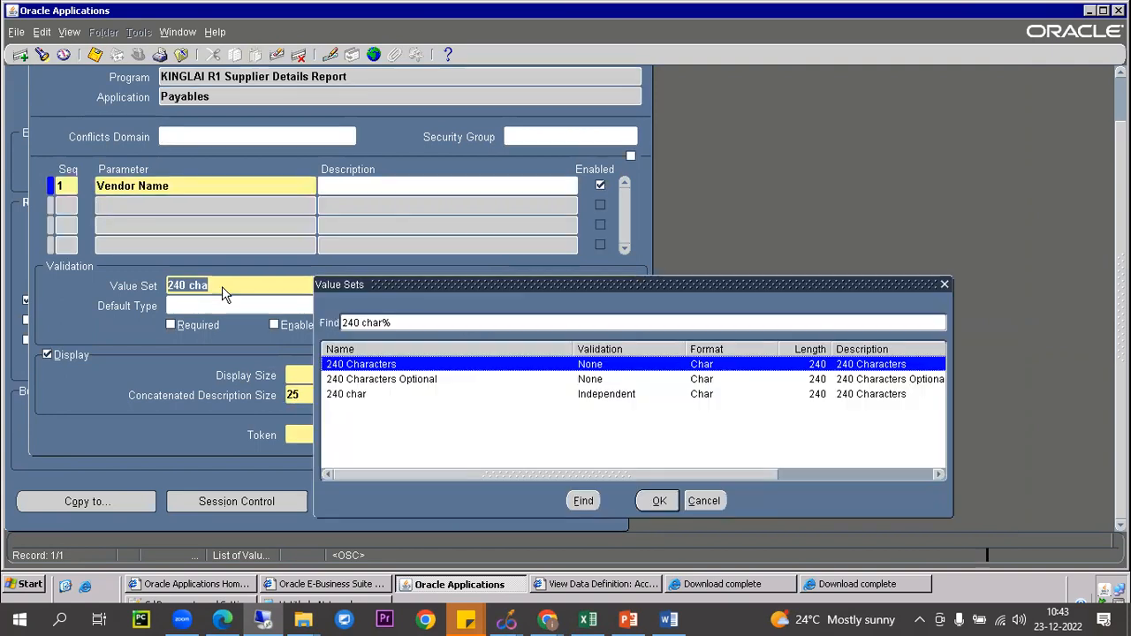
pyautogui.press('Return')
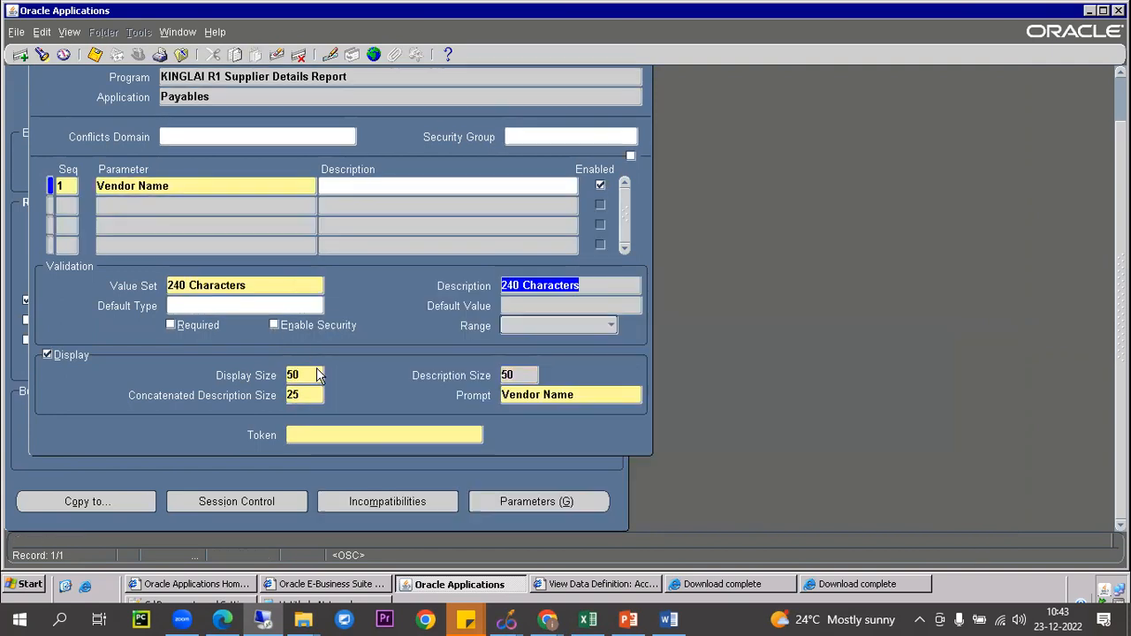
# Step: Set the Vendor Name parameter's token to p_vendor_name, matching the data template's parameter, and save it
pyautogui.click(324, 435)
pyautogui.hotkey('ctrl', 'v')
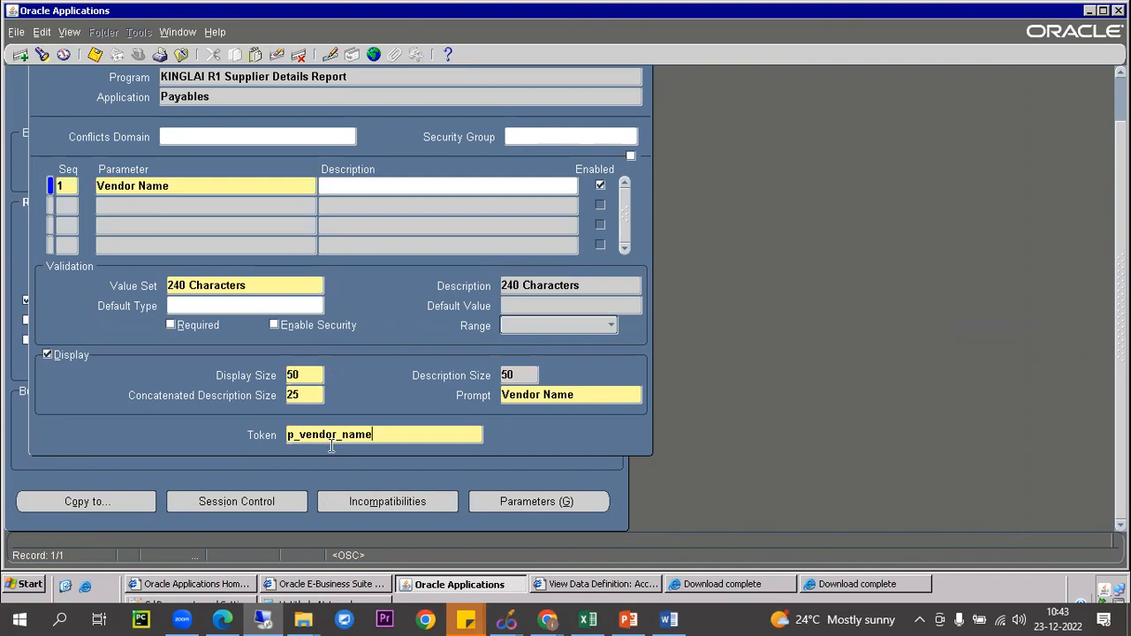
pyautogui.hotkey('alt', 'Tab')
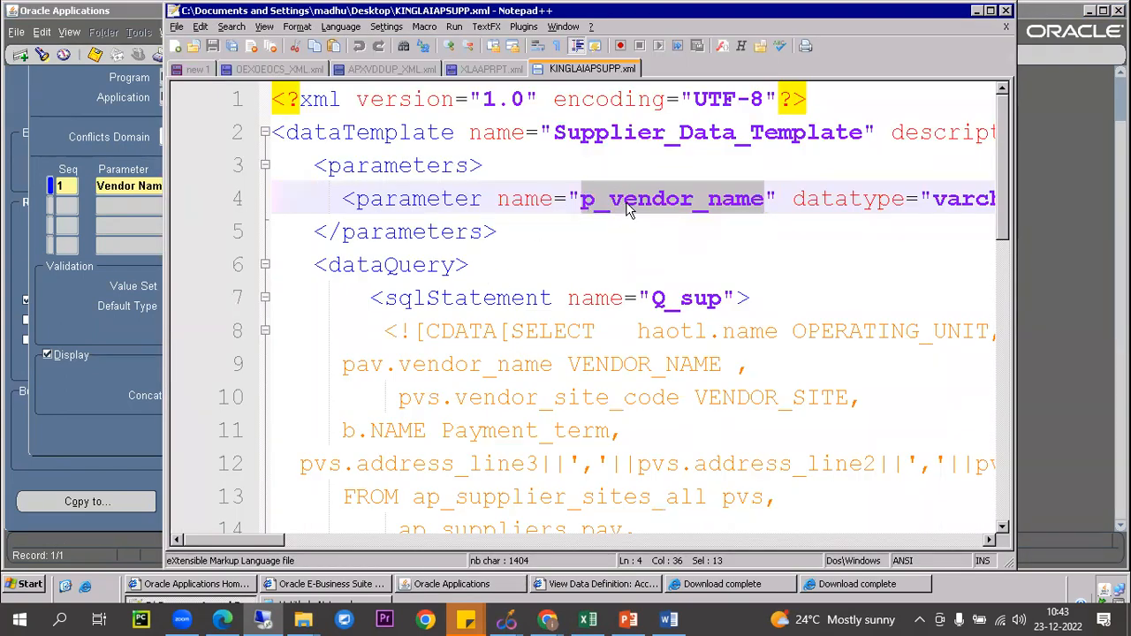
pyautogui.hotkey('alt', 'Tab')
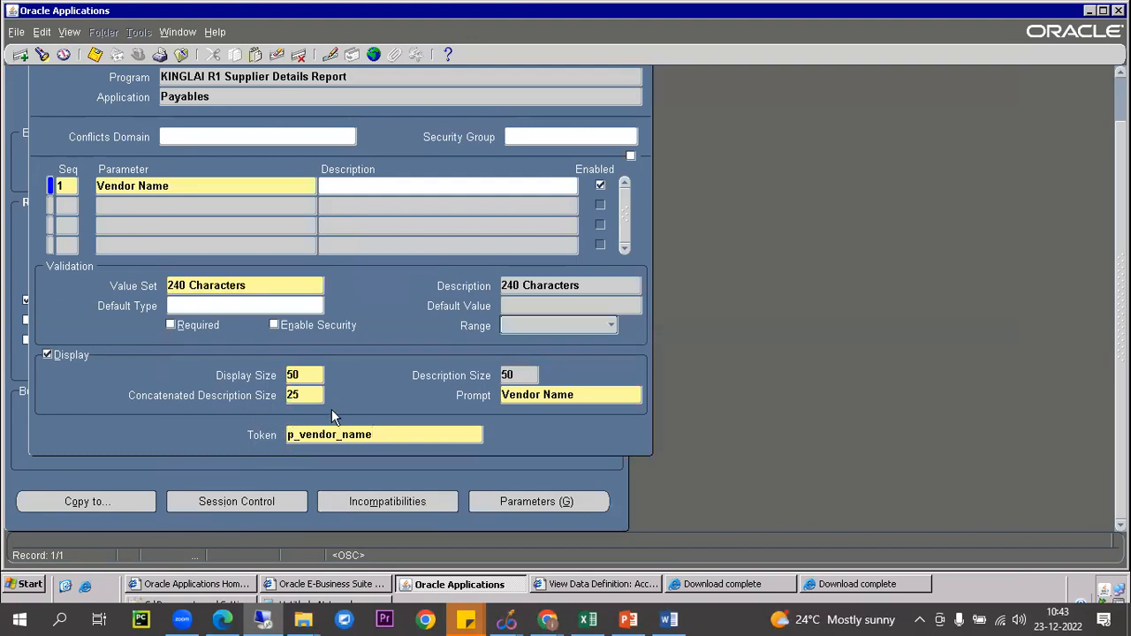
pyautogui.click(92, 56)
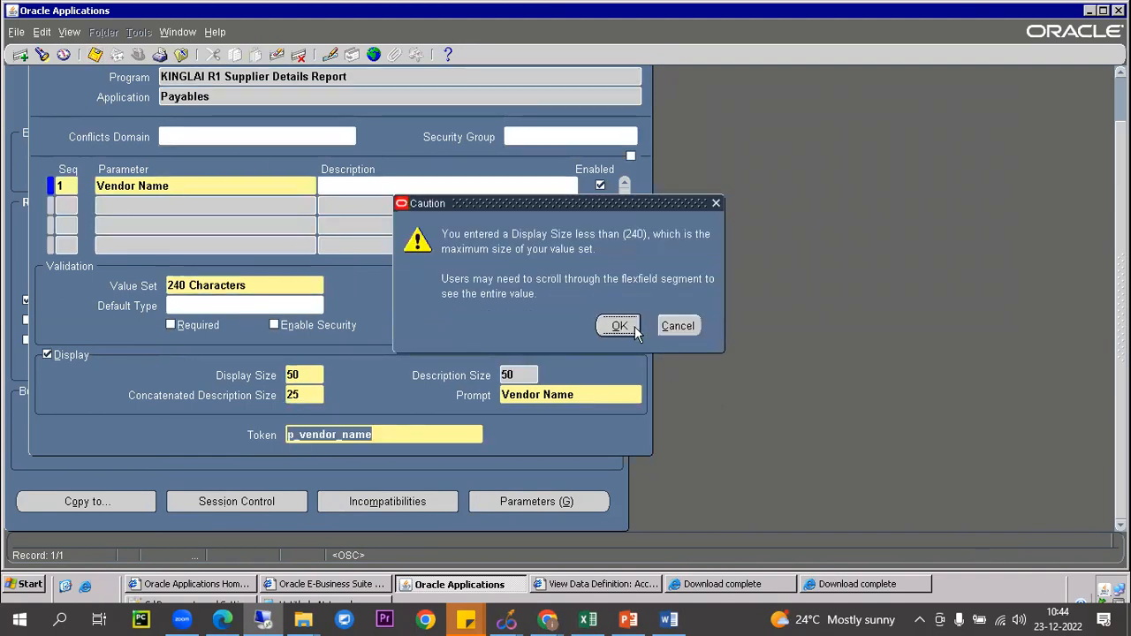
pyautogui.click(633, 326)
# Step: Make the Vendor Name parameter required with default type Constant and default value GE Plastics, and save
pyautogui.click(171, 327)
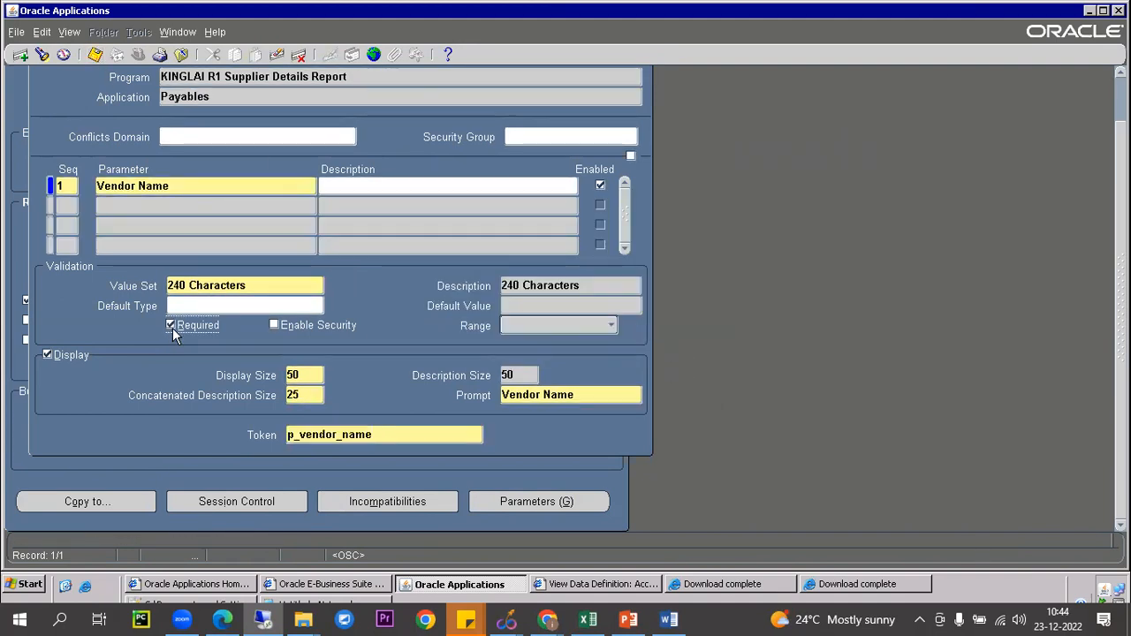
pyautogui.click(190, 304)
pyautogui.write('con')
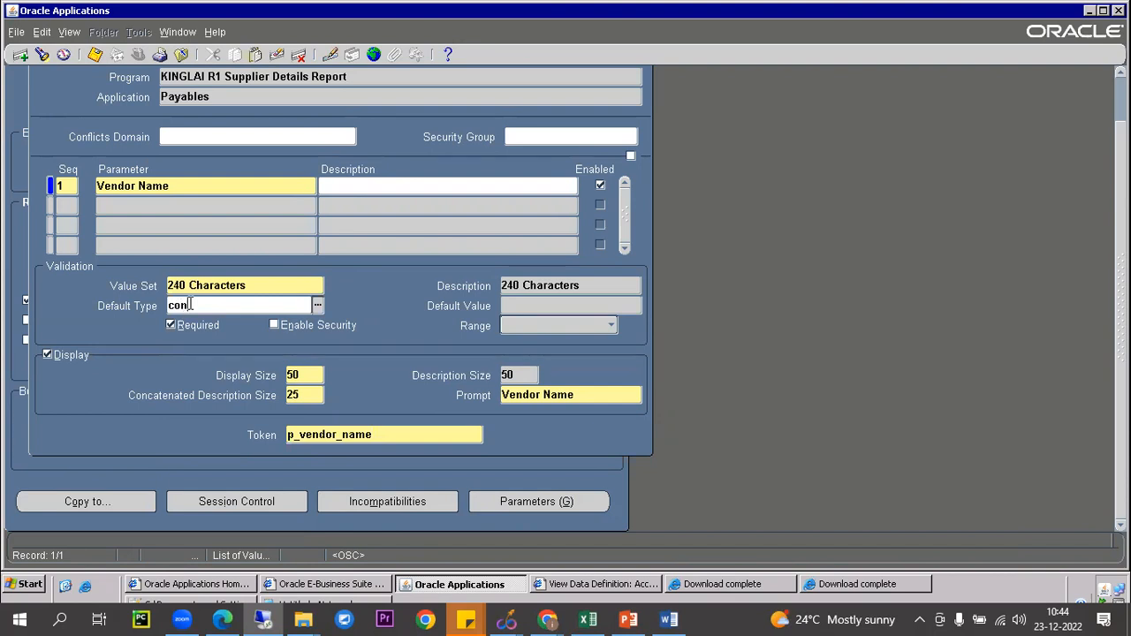
pyautogui.press('Tab')
pyautogui.write('GE Plasti')
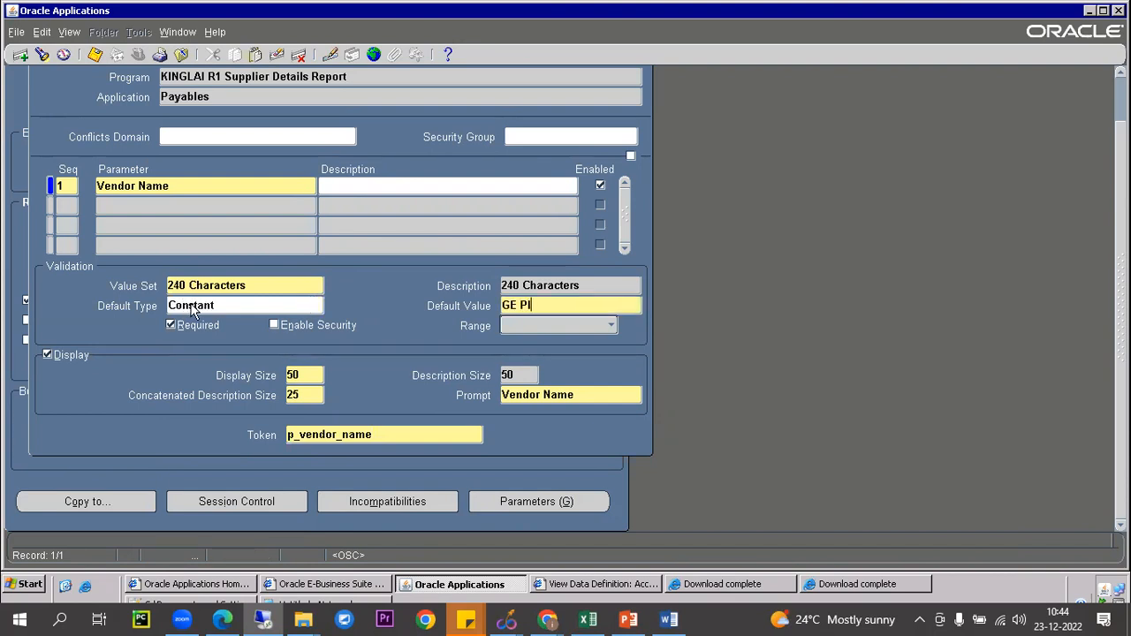
pyautogui.hotkey('ctrl', 's')
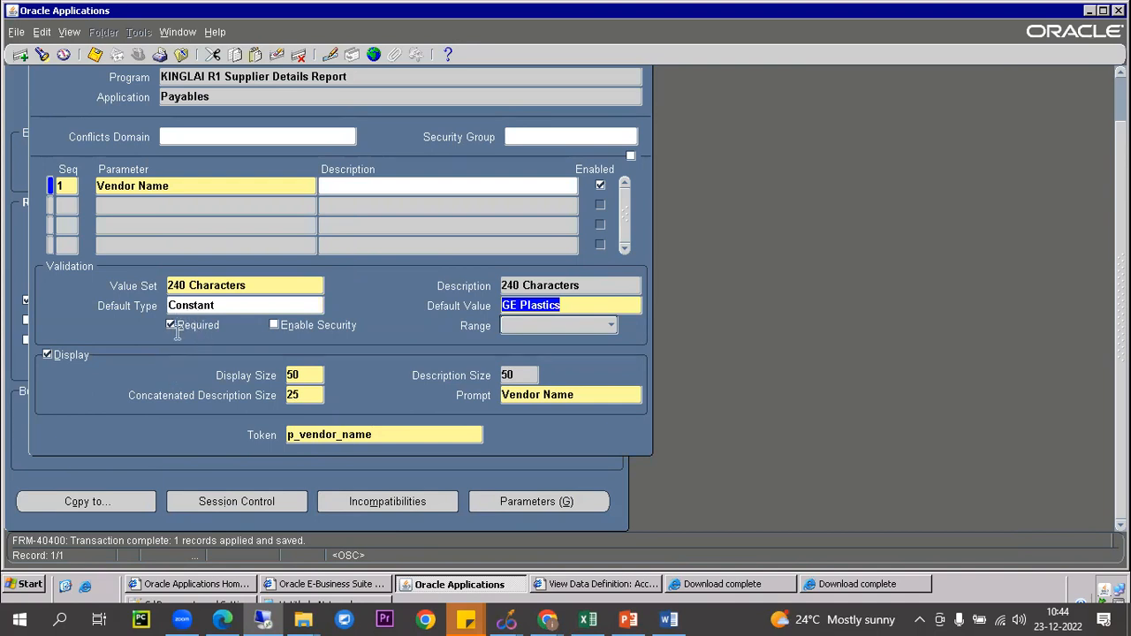
pyautogui.click(199, 309)
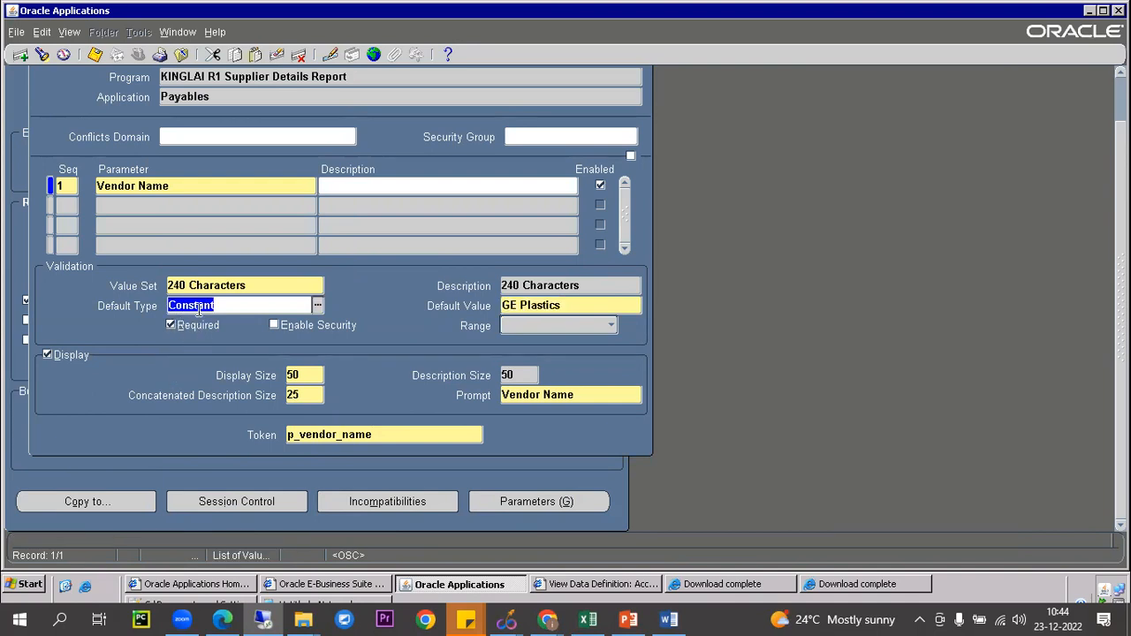
pyautogui.click(533, 309)
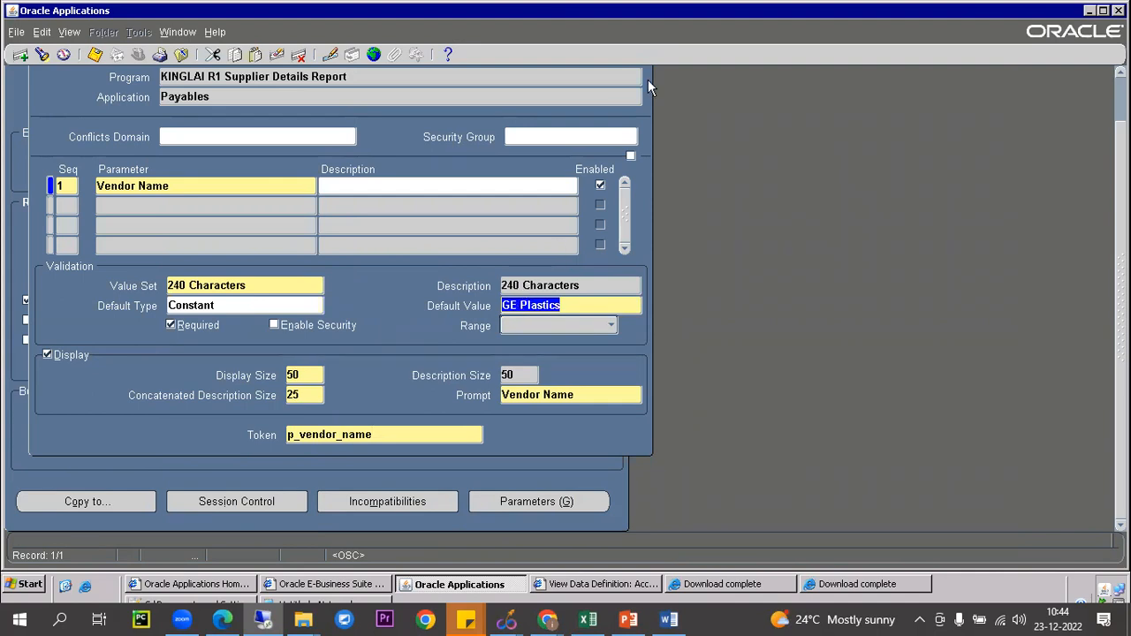
pyautogui.click(1120, 96)
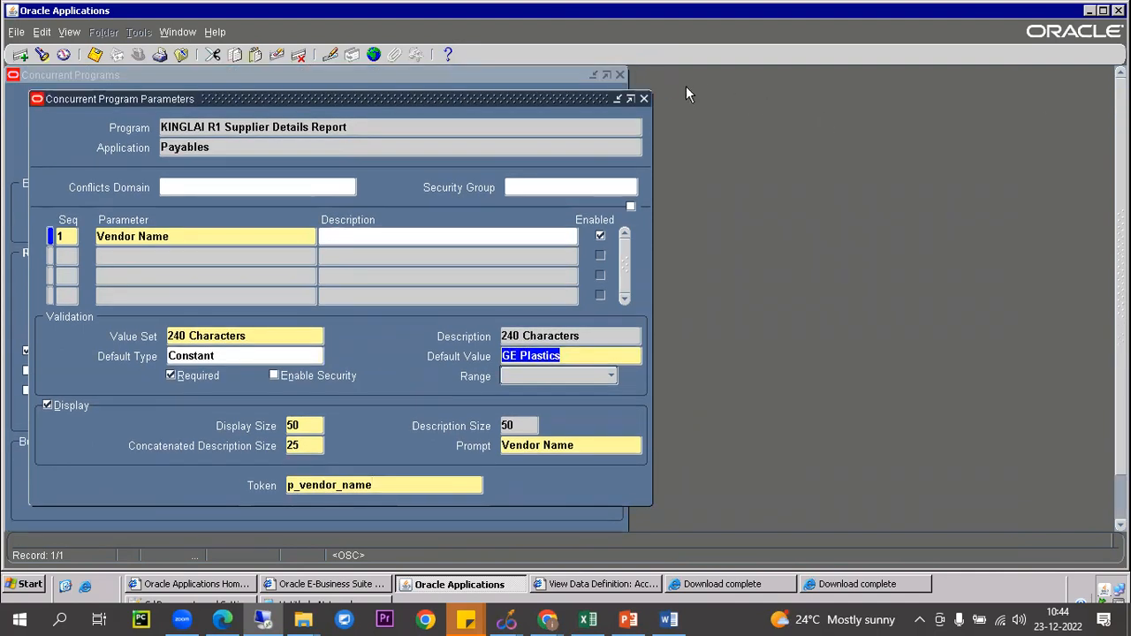
# Step: Close the program's parameters form and save the KINGLAI R1 Supplier Details Report concurrent program
pyautogui.click(645, 98)
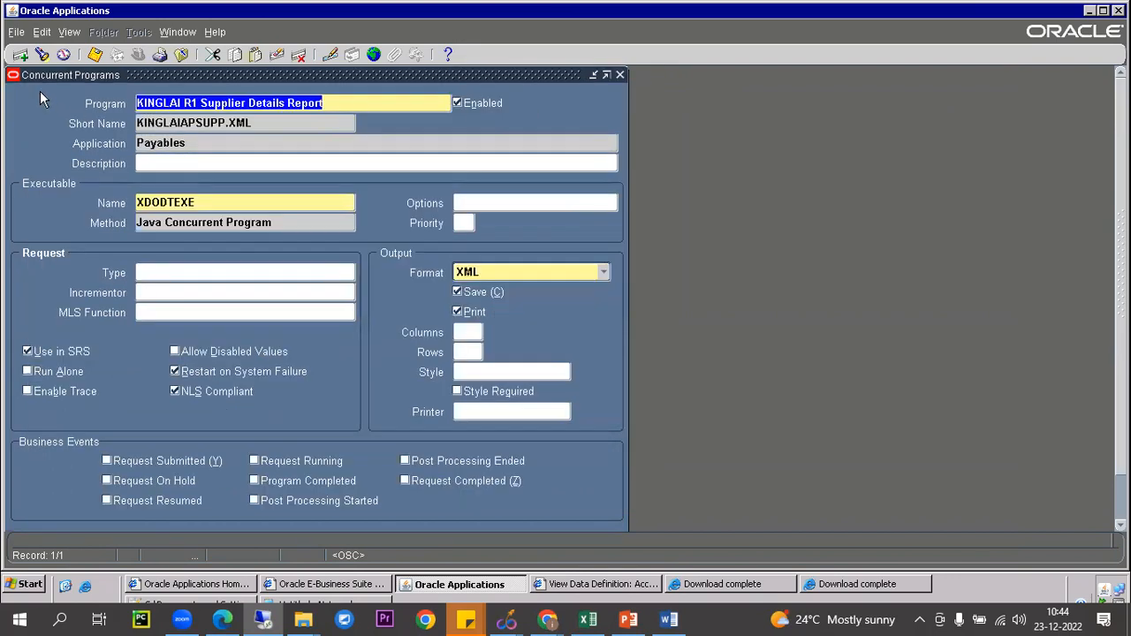
pyautogui.click(95, 55)
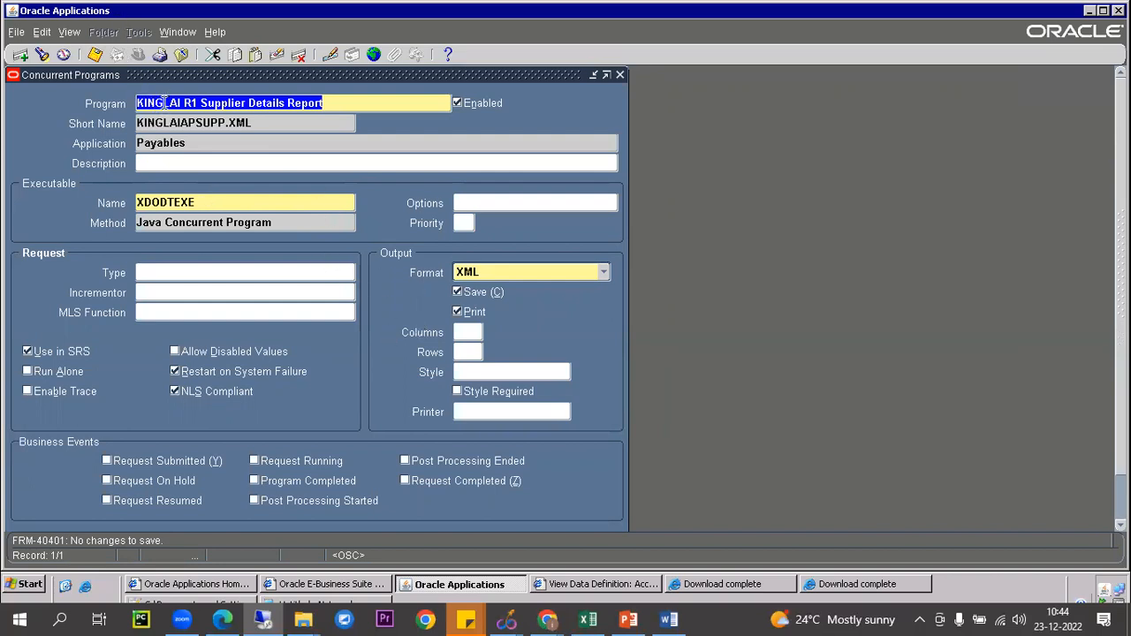
# Step: Reopen the program's parameters to review the Vendor Name parameter's value set, default value and token, then close them and save the program
pyautogui.press('Tab')
pyautogui.scroll(-2, 564, 338)
pyautogui.scroll(-2, 776, 409)
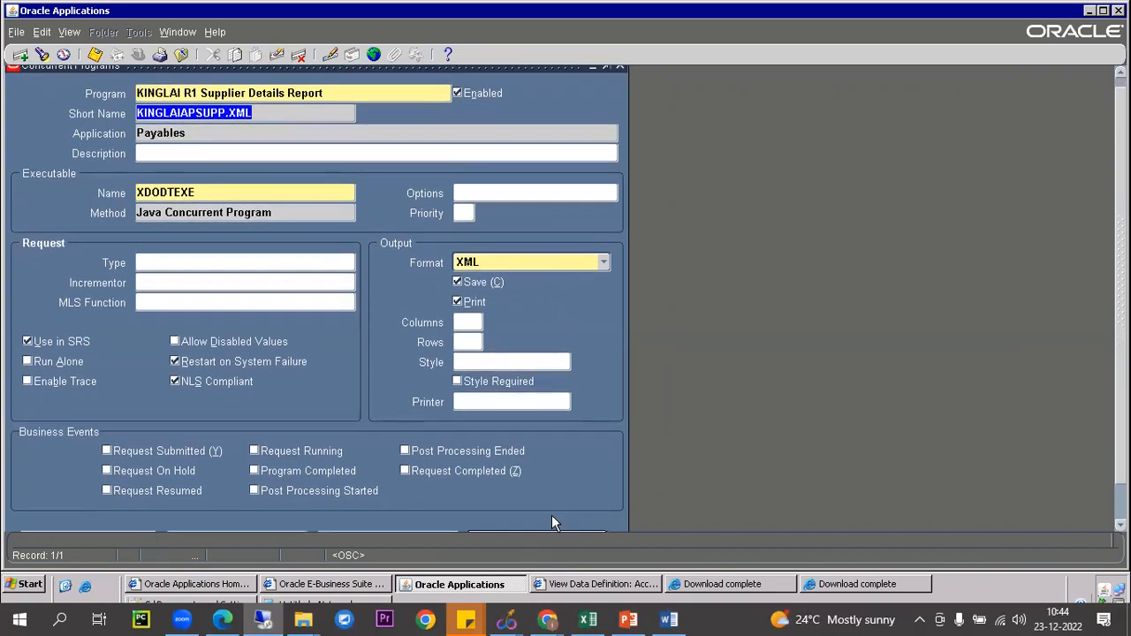
pyautogui.scroll(-1, 545, 526)
pyautogui.click(534, 529)
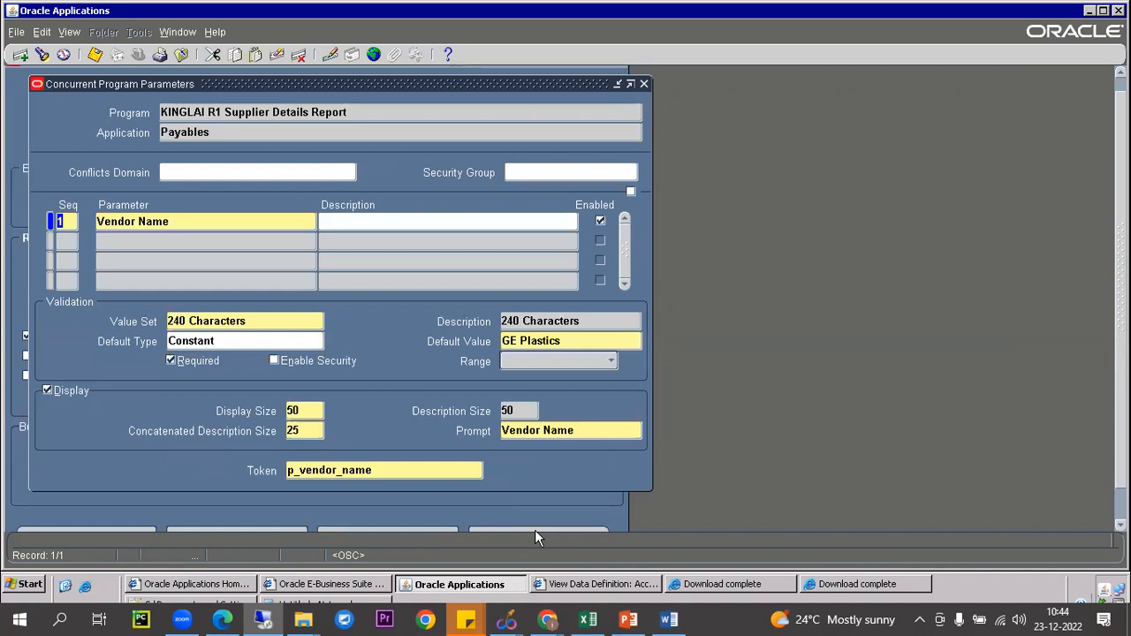
pyautogui.click(185, 321)
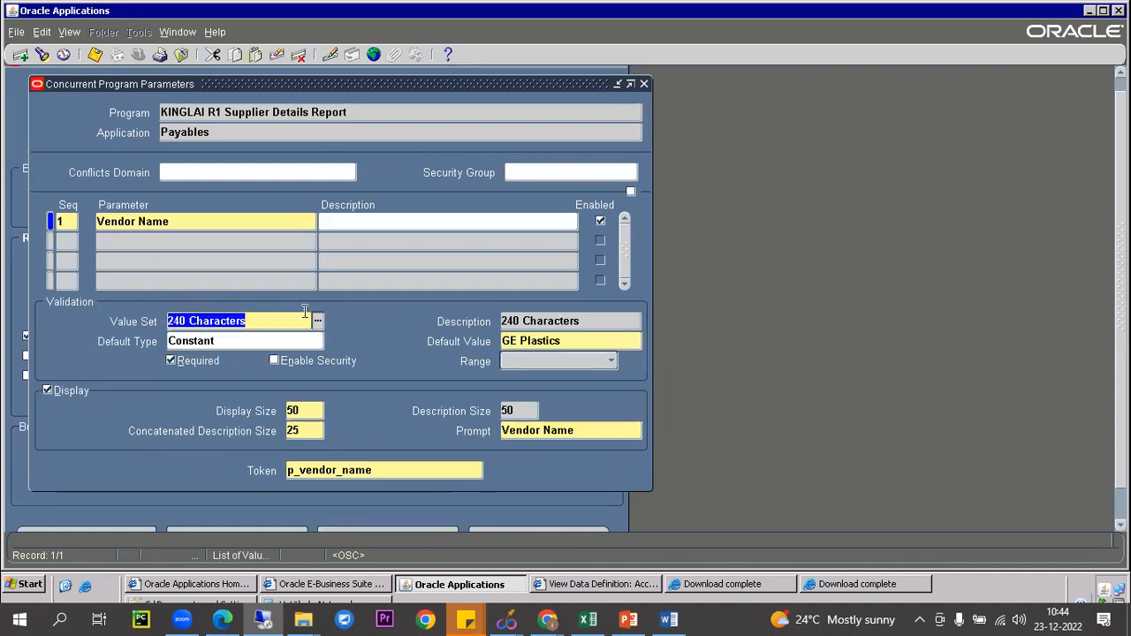
pyautogui.click(542, 345)
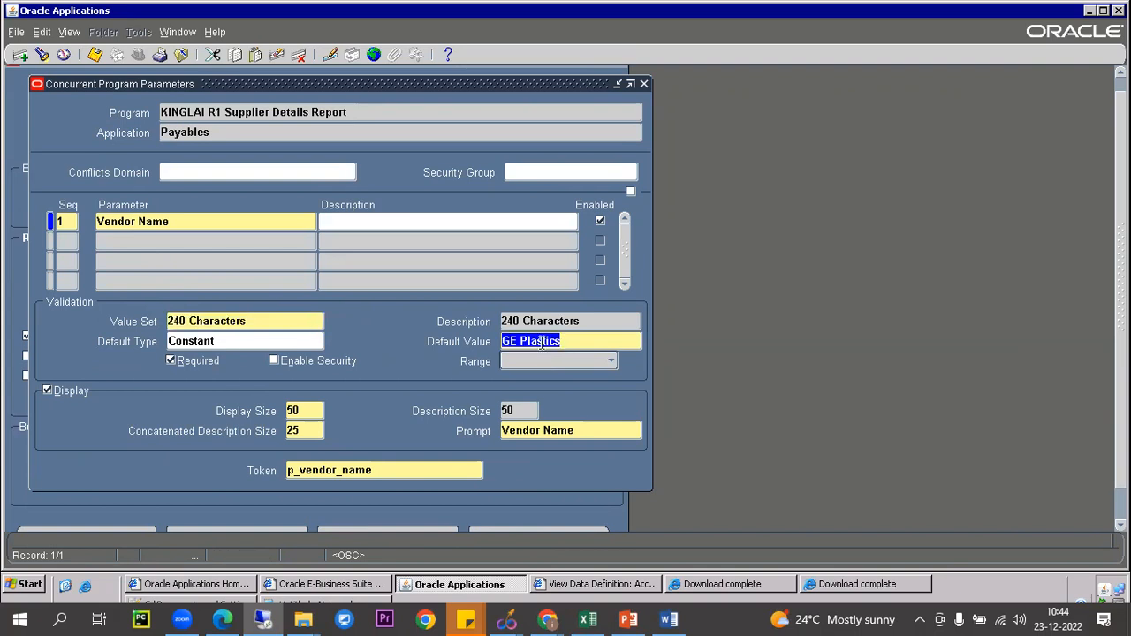
pyautogui.click(334, 470)
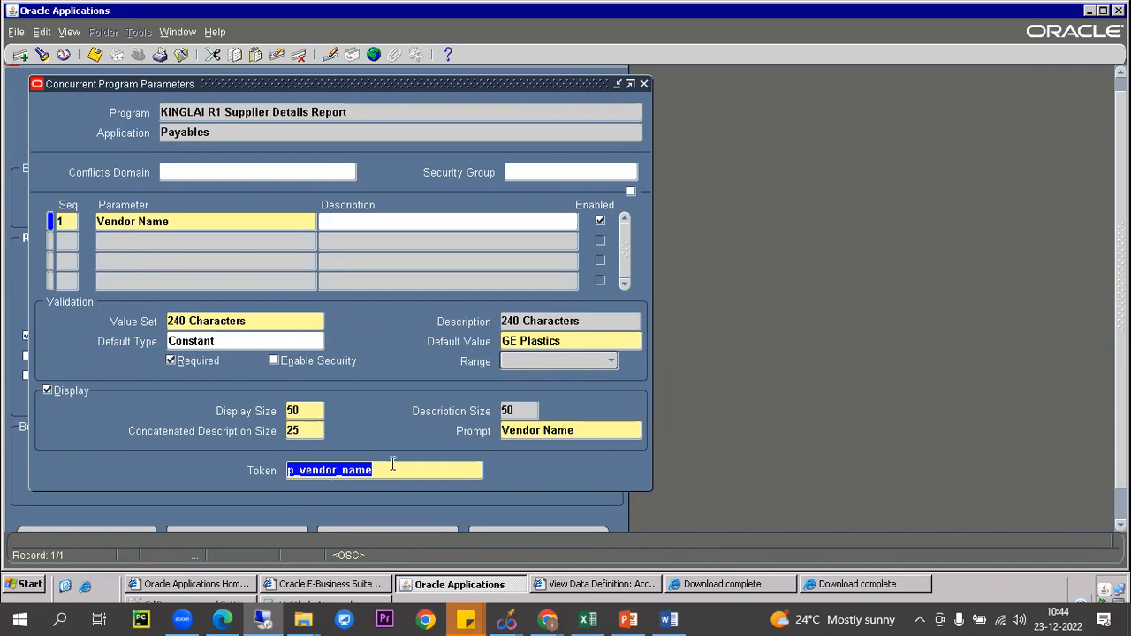
pyautogui.moveTo(372, 469); pyautogui.dragTo(241, 457)
pyautogui.click(643, 84)
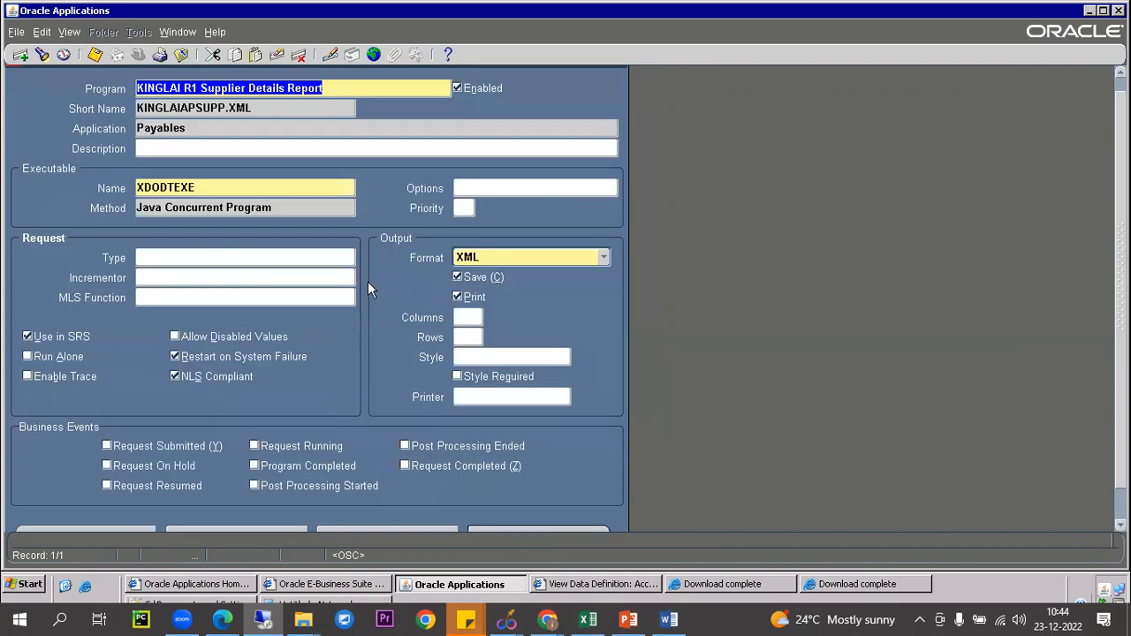
pyautogui.click(95, 55)
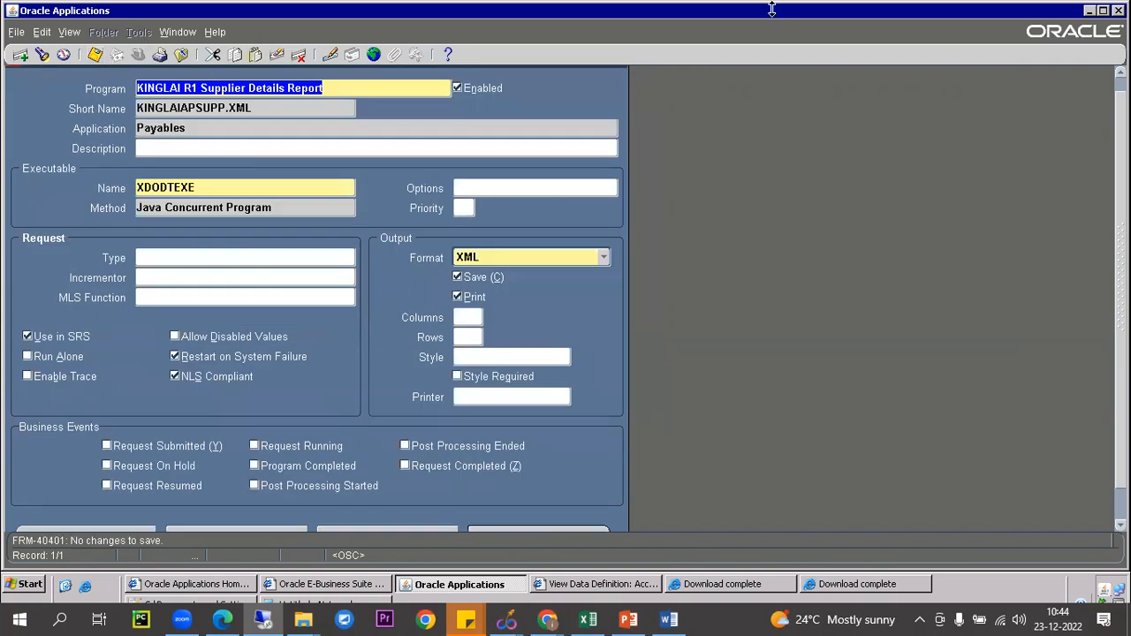
# Step: Switch to PowerPoint and review the Executable stage on the Concurrent Program Registration slide
pyautogui.click(732, 13)
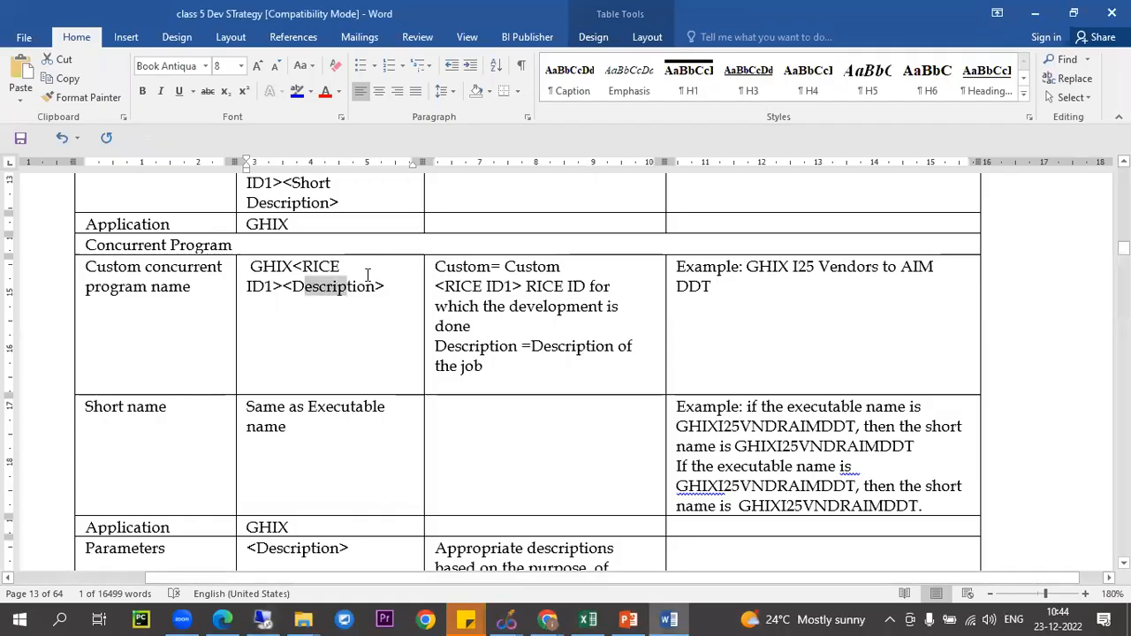
pyautogui.click(627, 619)
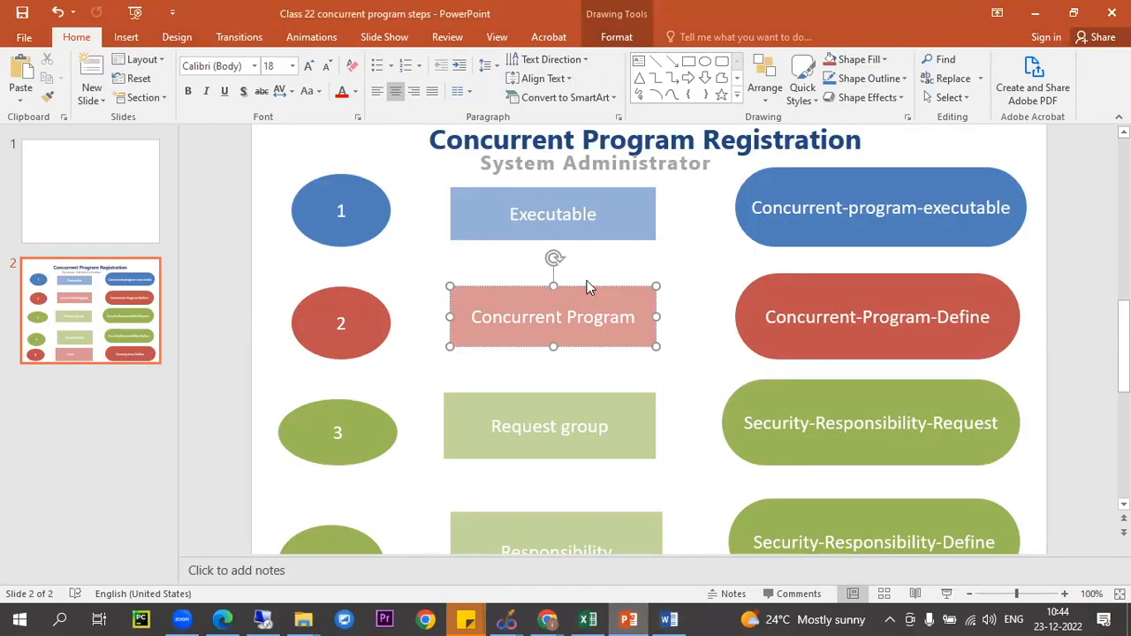
pyautogui.click(586, 217)
pyautogui.moveTo(512, 216); pyautogui.dragTo(599, 210)
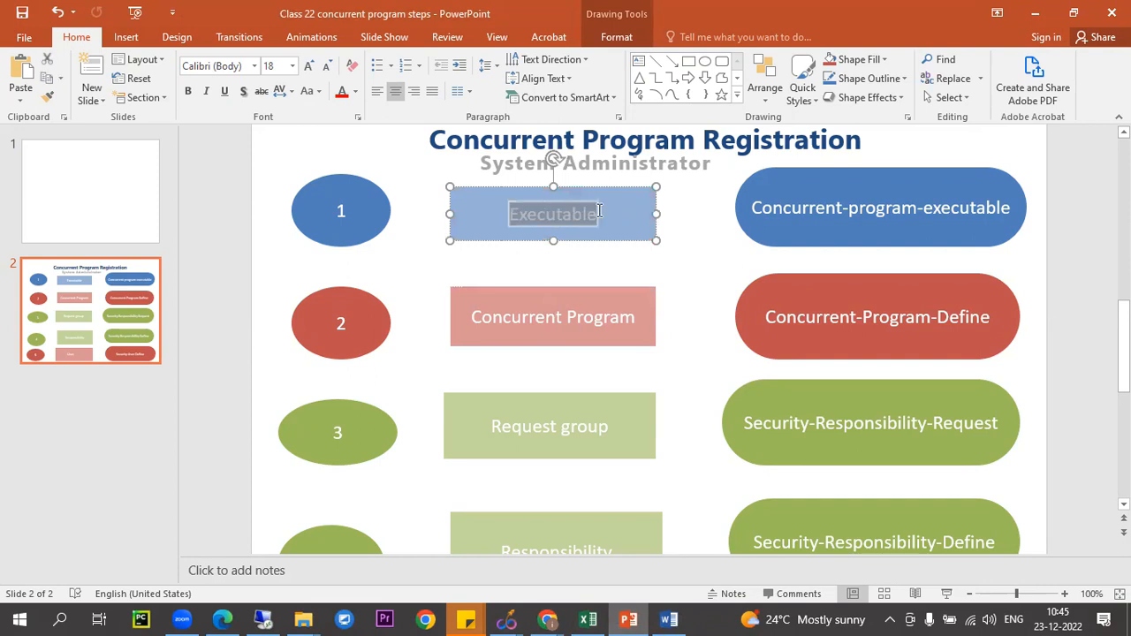
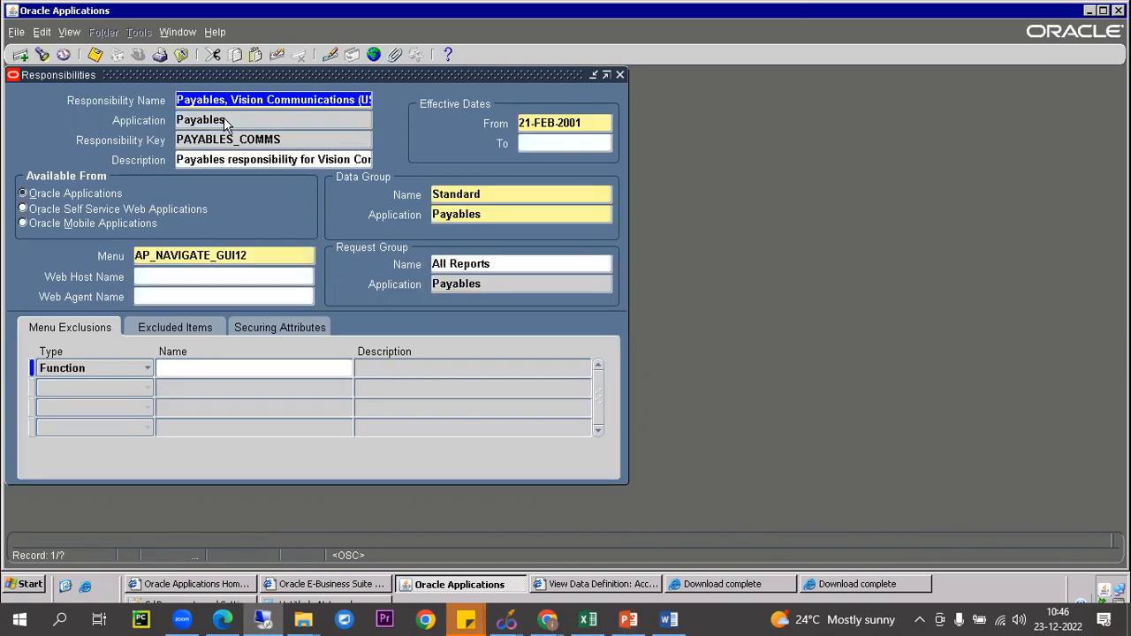
# Step: Go to the Payables, Vision Operations (USA) responsibility and copy its request group name
pyautogui.press('Down')
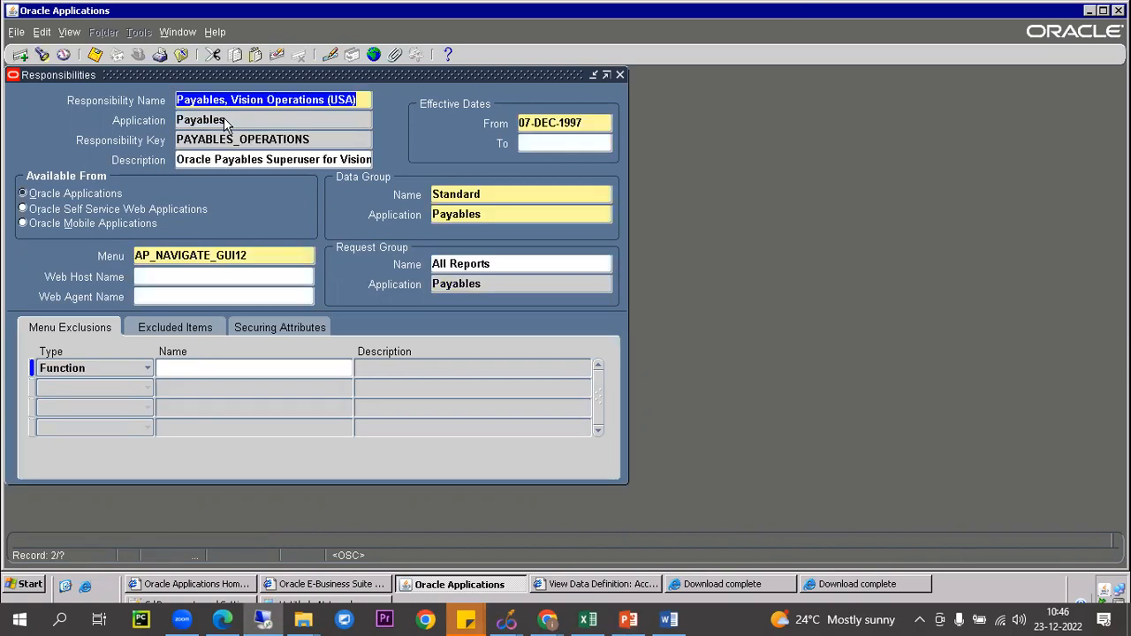
pyautogui.click(463, 262)
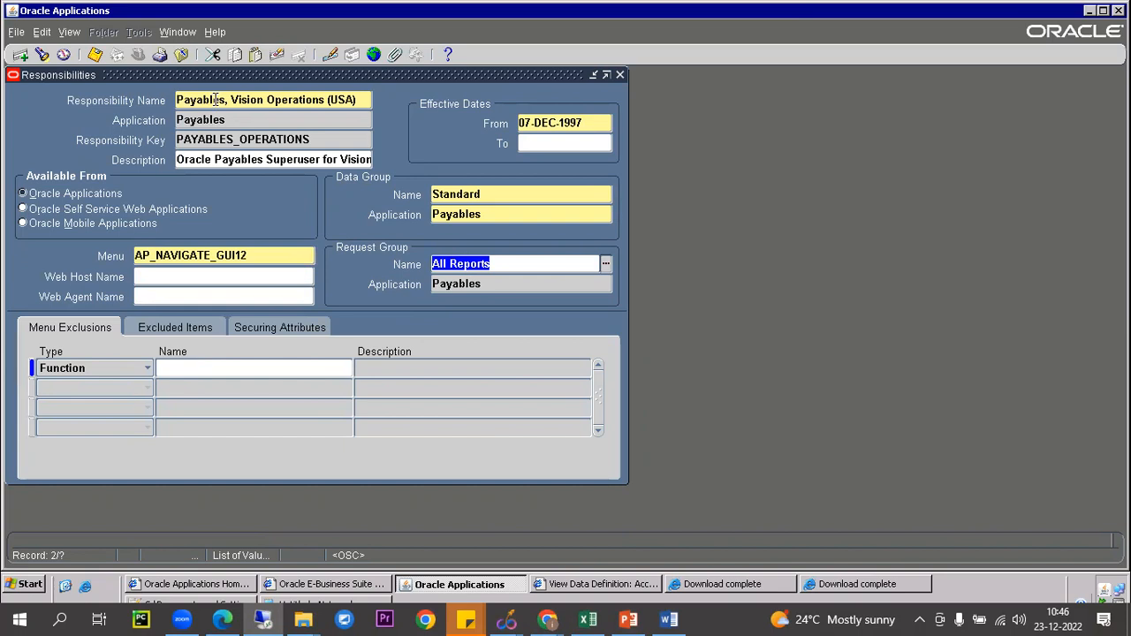
pyautogui.rightClick(456, 267)
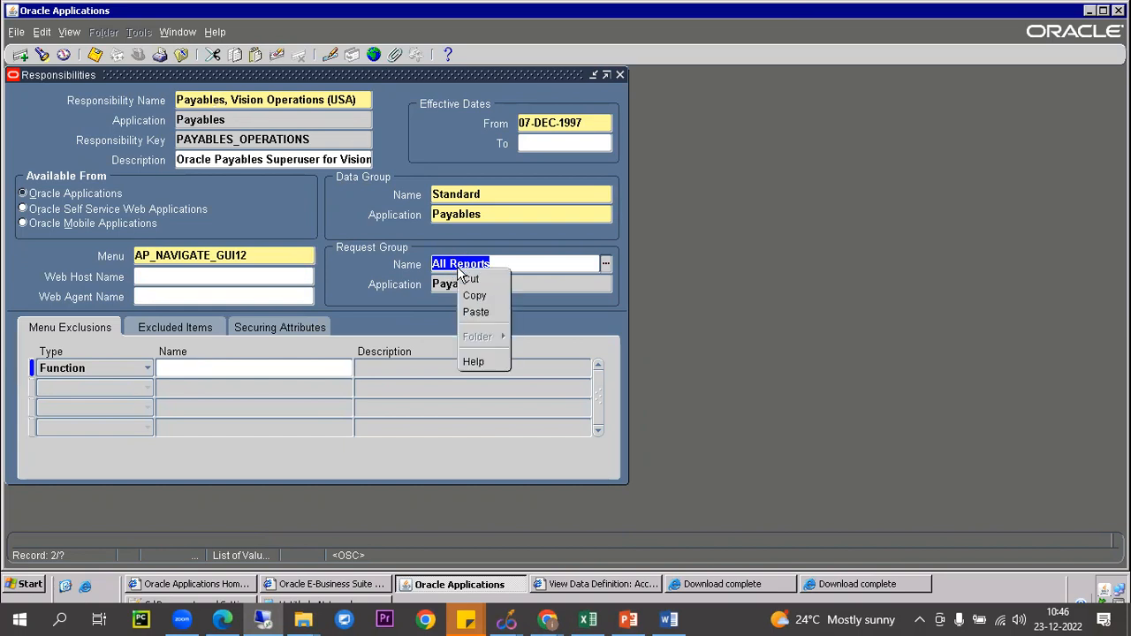
pyautogui.click(477, 299)
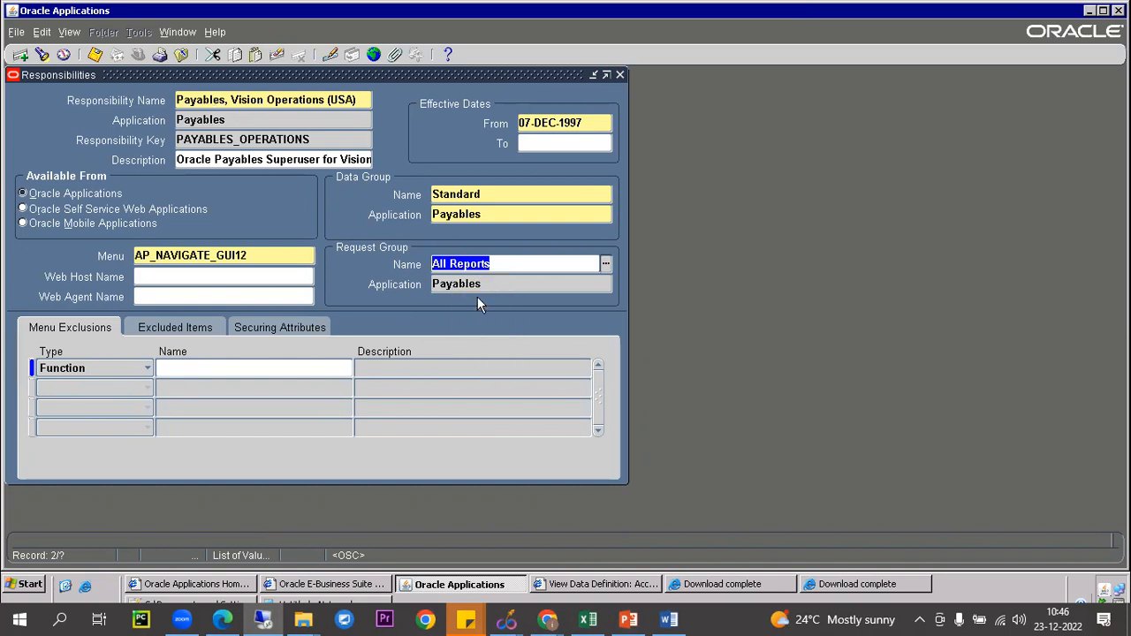
# Step: Open Request Groups and query the All Reports group for the Payables application
pyautogui.click(182, 55)
pyautogui.doubleClick(339, 223)
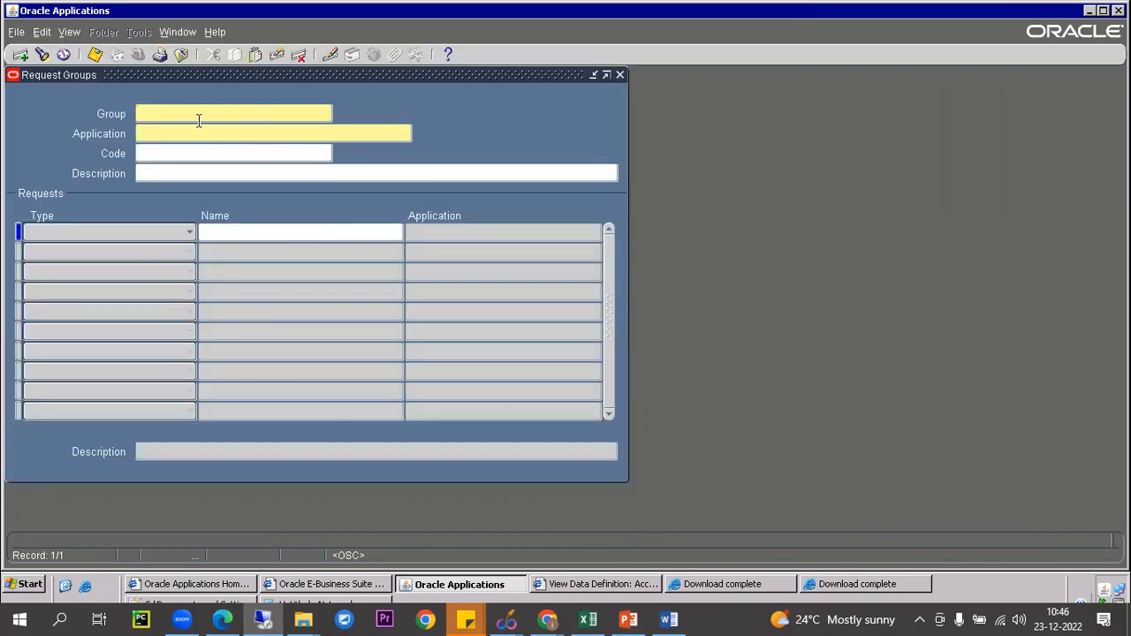
pyautogui.press('F11')
pyautogui.click(170, 114)
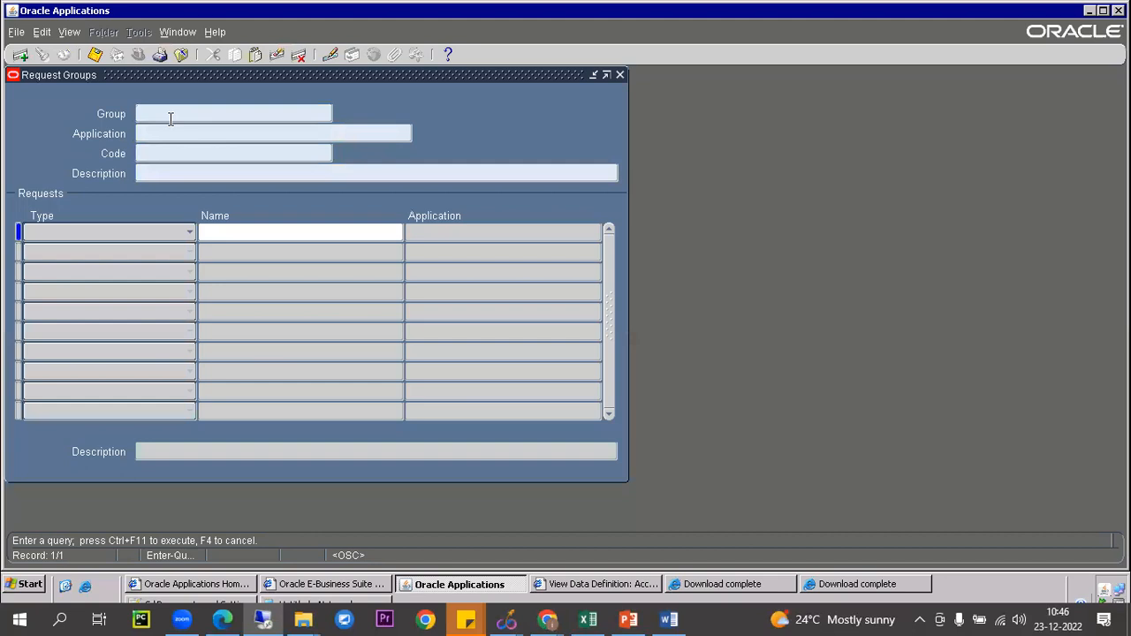
pyautogui.write('All Reports')
pyautogui.click(180, 128)
pyautogui.write('Payables')
pyautogui.hotkey('ctrl', 'F11')
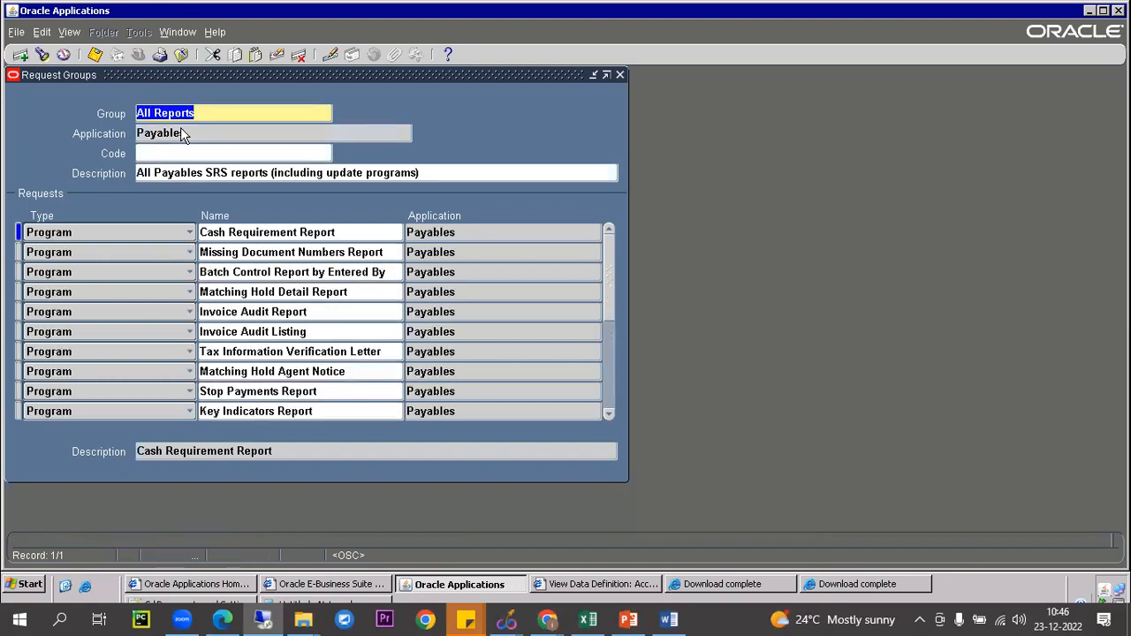
# Step: Add the KINGLAI R1 Supplier Details Report program to the All Reports request group and save it
pyautogui.click(278, 291)
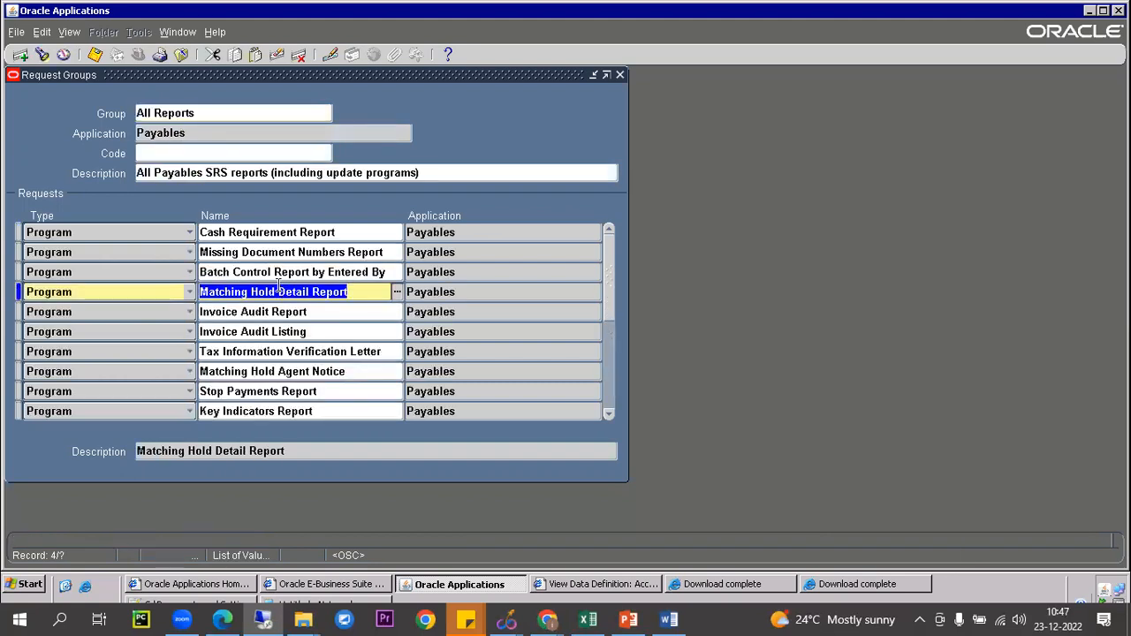
pyautogui.hotkey('ctrl', 'Down')
pyautogui.press('Tab')
pyautogui.write('KI')
pyautogui.press('Tab')
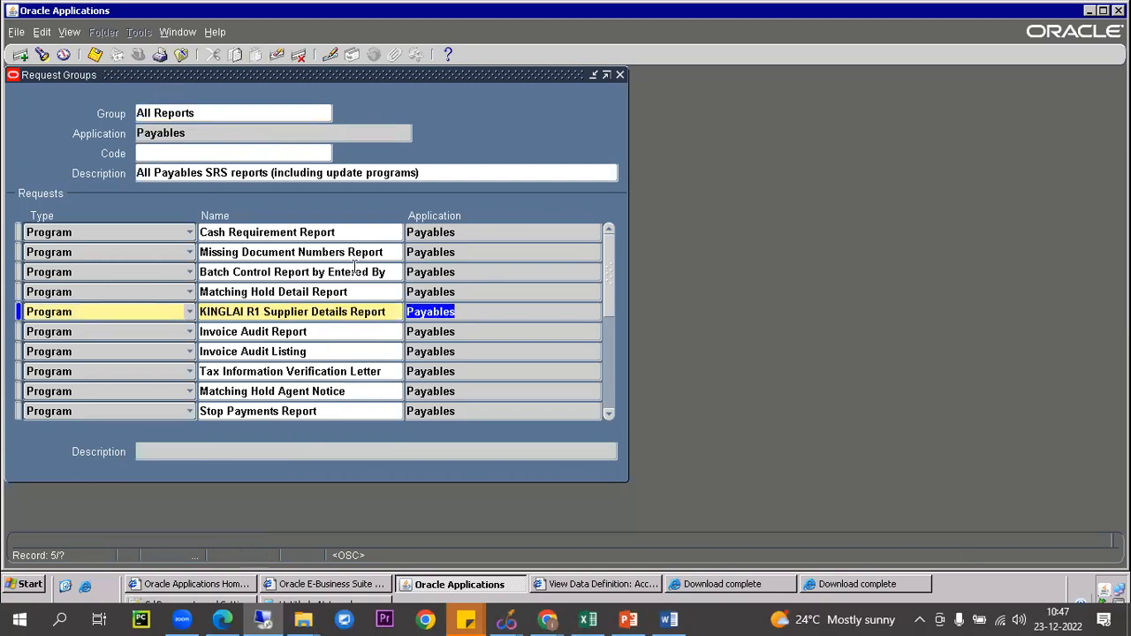
pyautogui.click(240, 311)
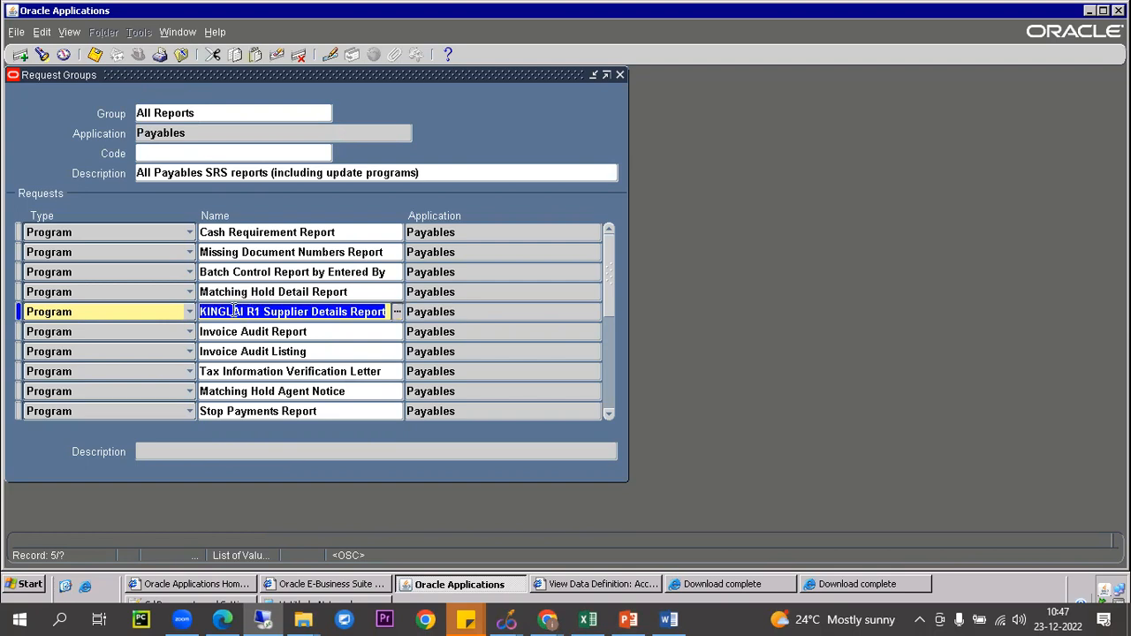
pyautogui.press('Tab')
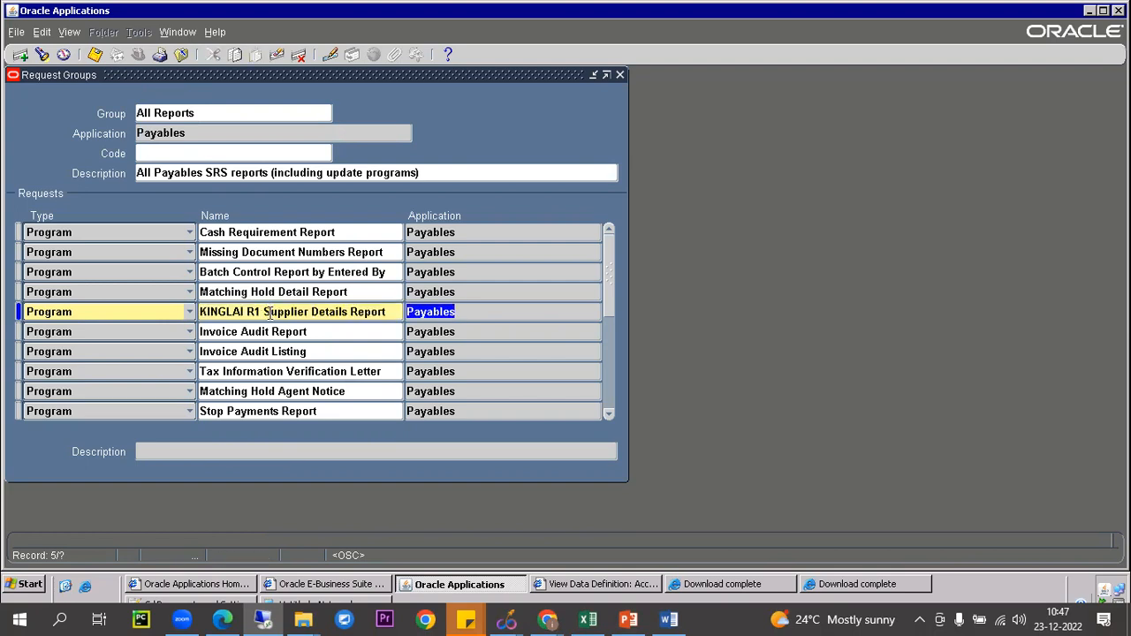
pyautogui.click(95, 56)
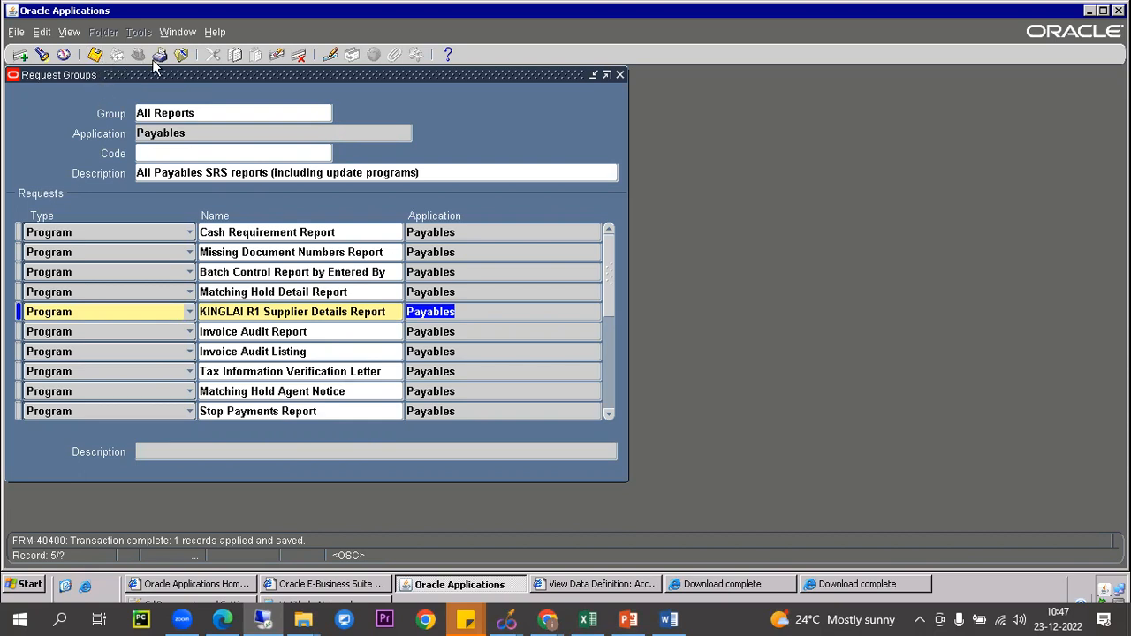
pyautogui.click(181, 55)
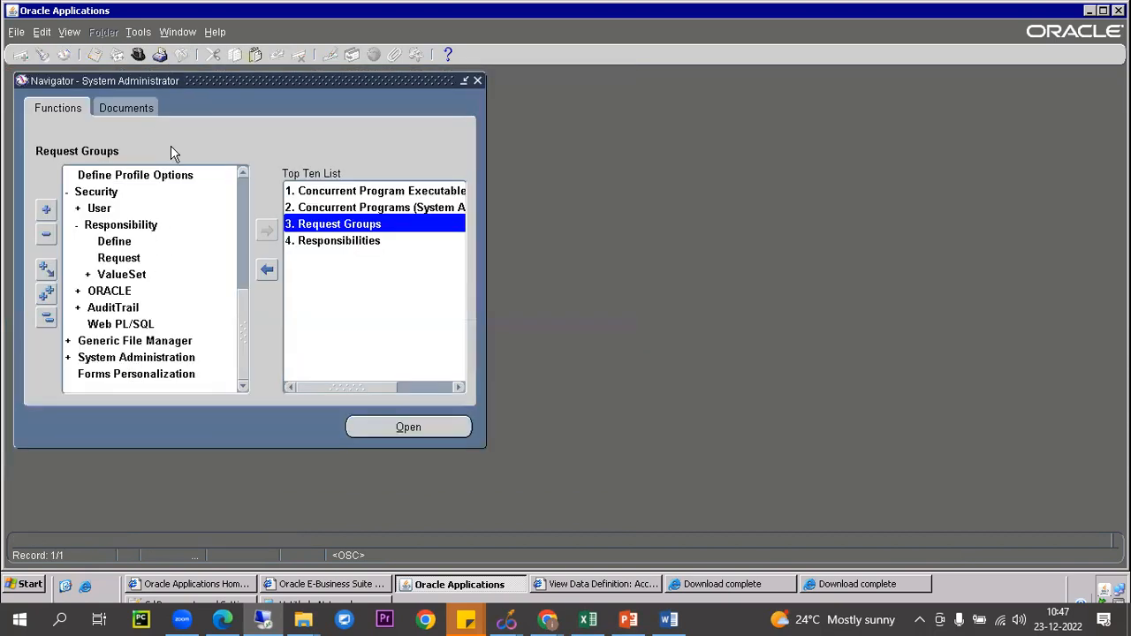
pyautogui.doubleClick(311, 242)
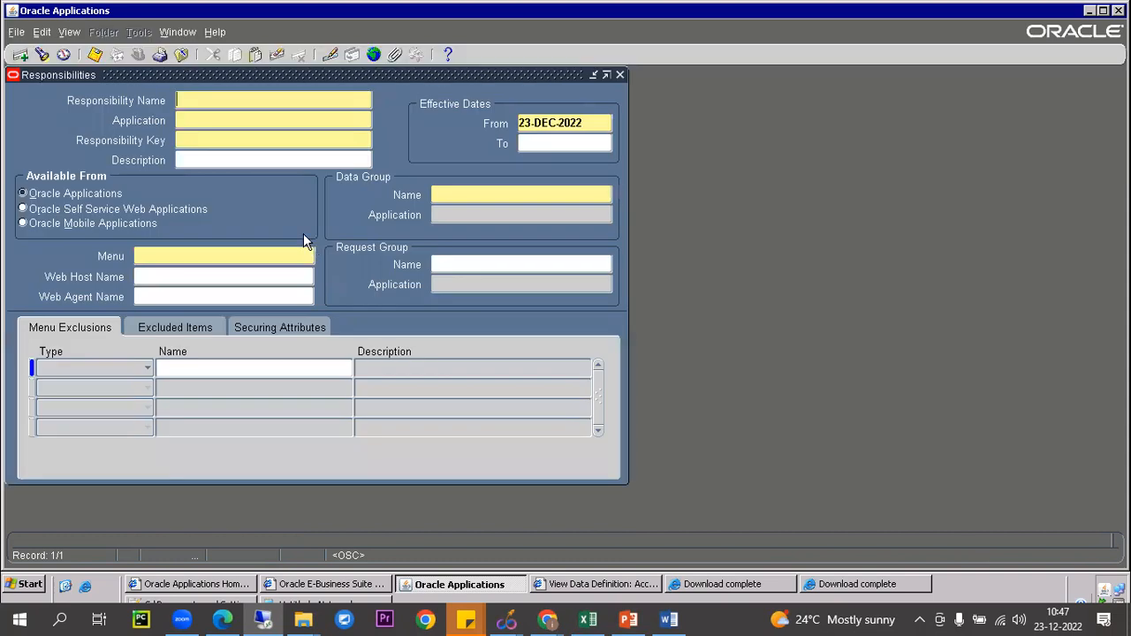
pyautogui.click(181, 56)
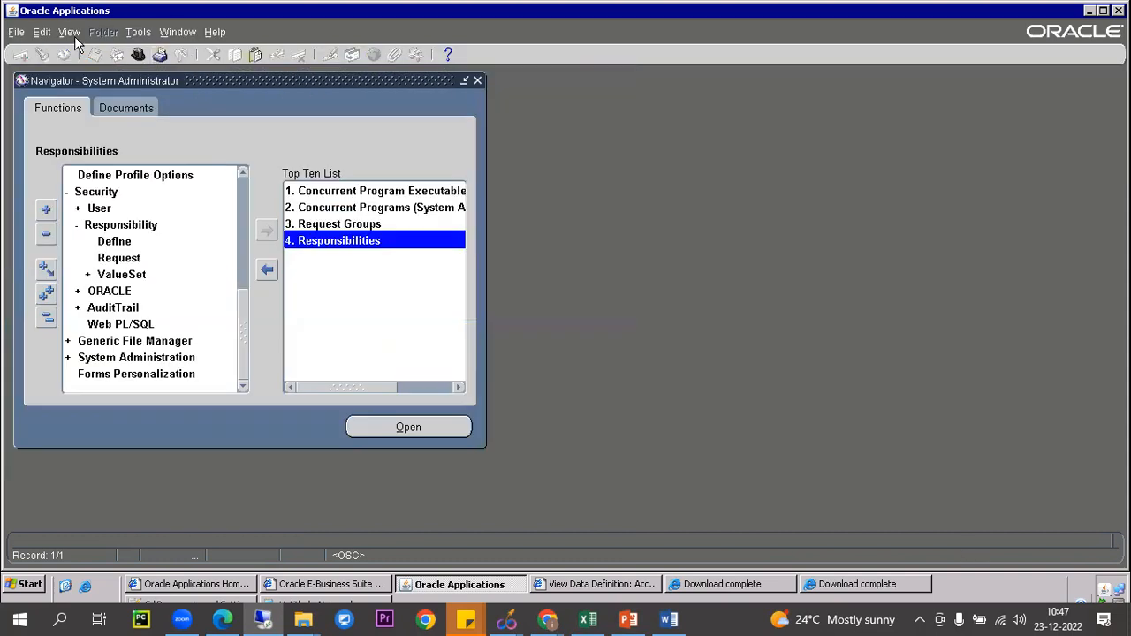
# Step: Start a new request and try to select the report by entering kin as its name
pyautogui.click(71, 33)
pyautogui.click(78, 243)
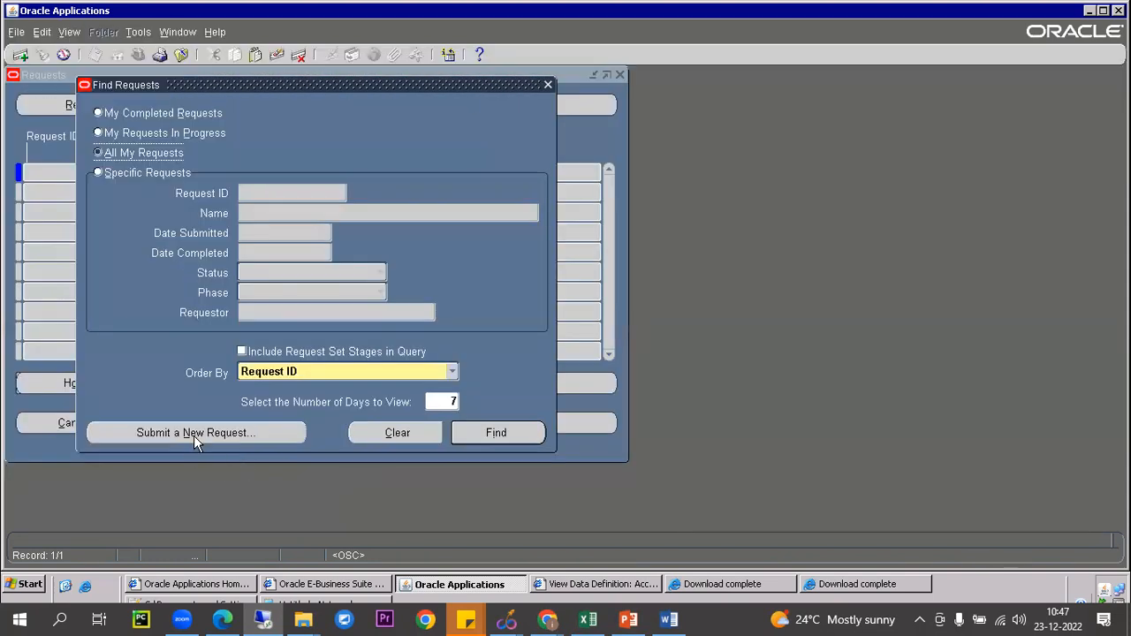
pyautogui.click(290, 349)
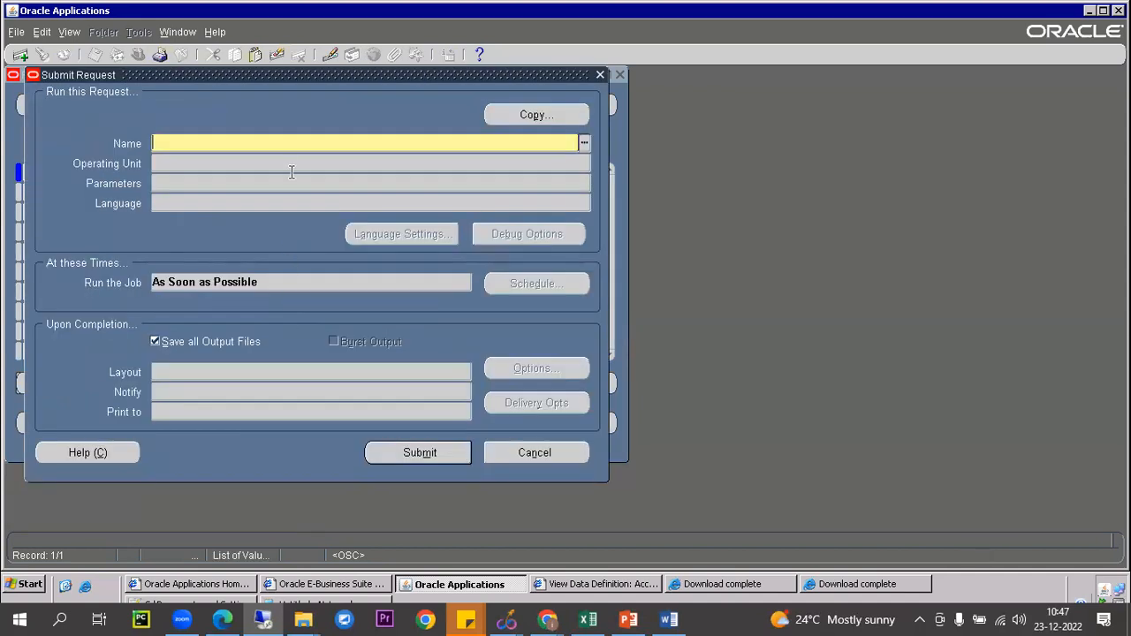
pyautogui.write('kin')
pyautogui.press('Tab')
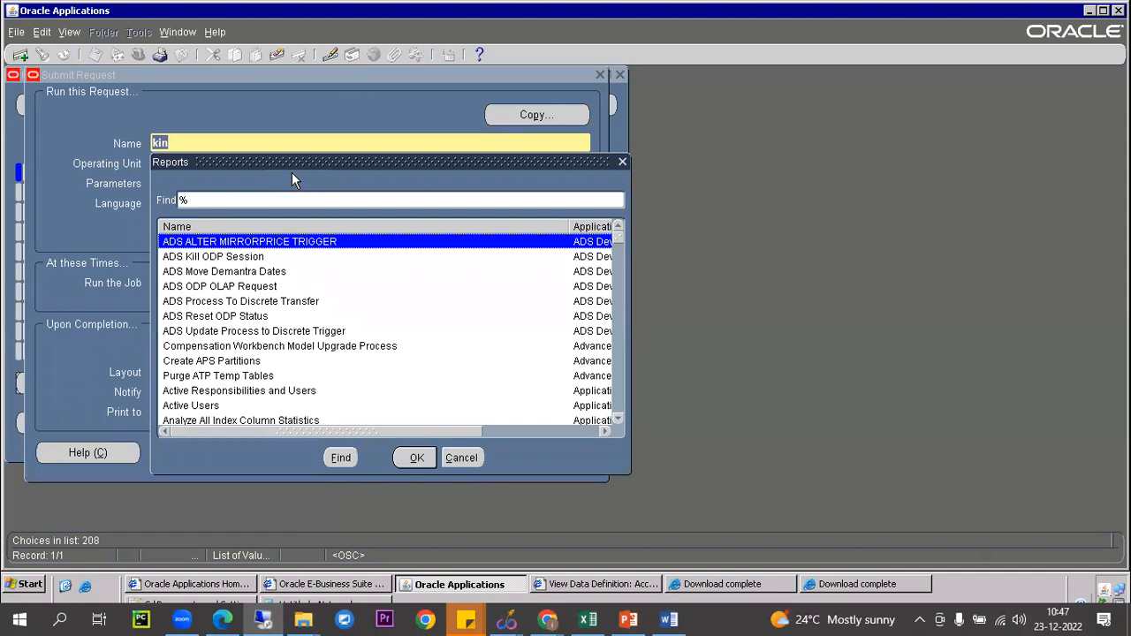
pyautogui.click(463, 459)
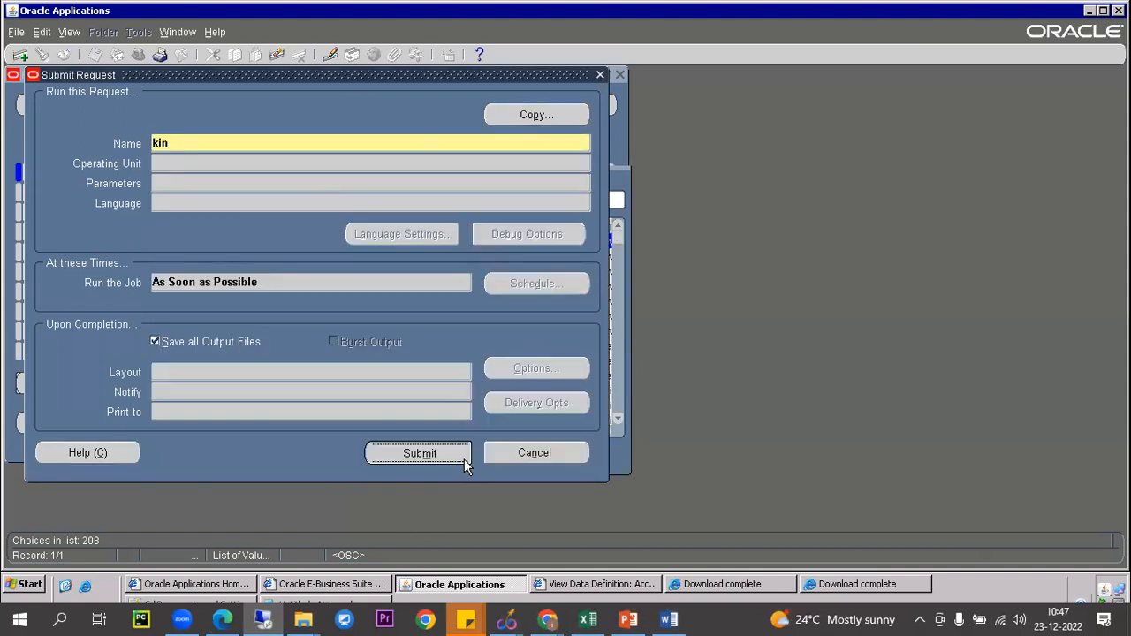
pyautogui.click(462, 457)
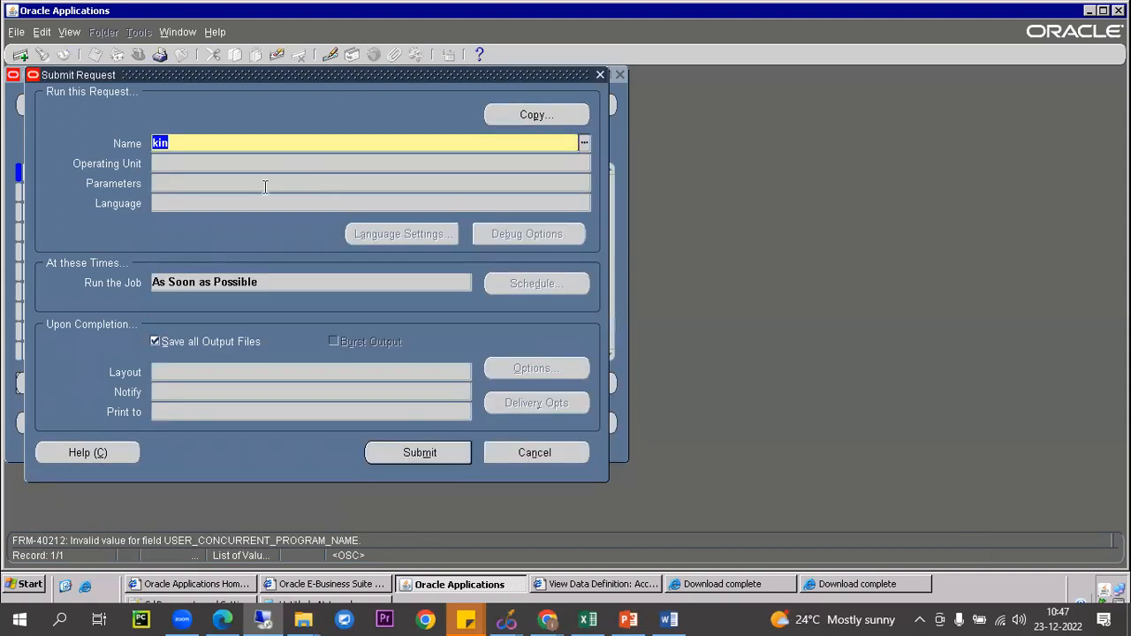
pyautogui.write('king')
pyautogui.press('Tab')
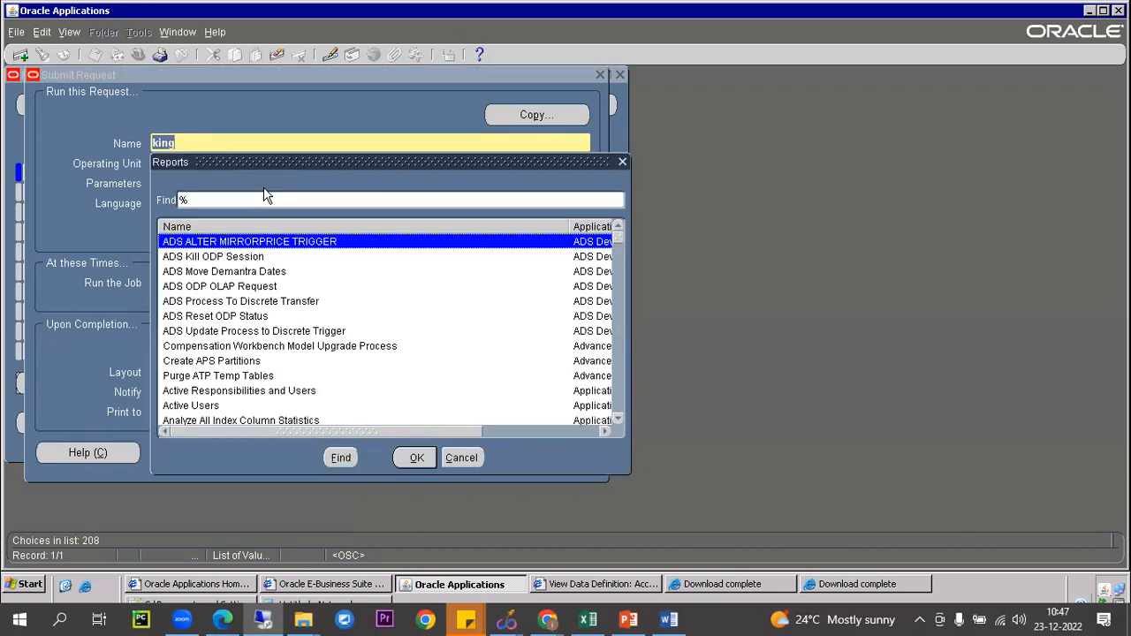
pyautogui.click(476, 463)
pyautogui.click(468, 451)
pyautogui.click(457, 458)
pyautogui.click(499, 446)
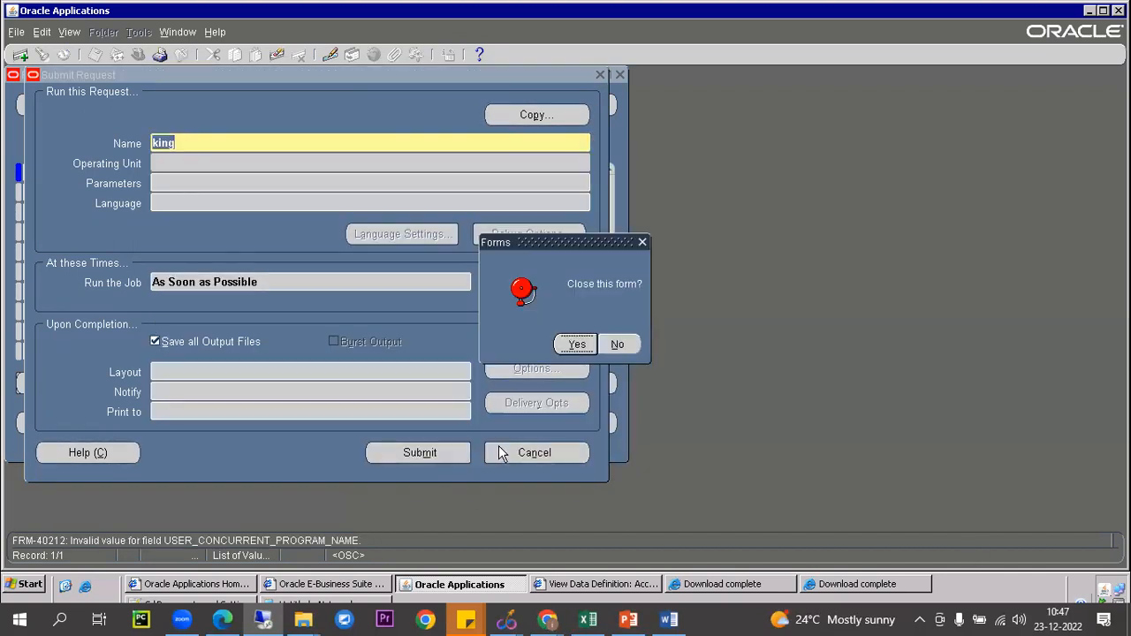
pyautogui.click(585, 346)
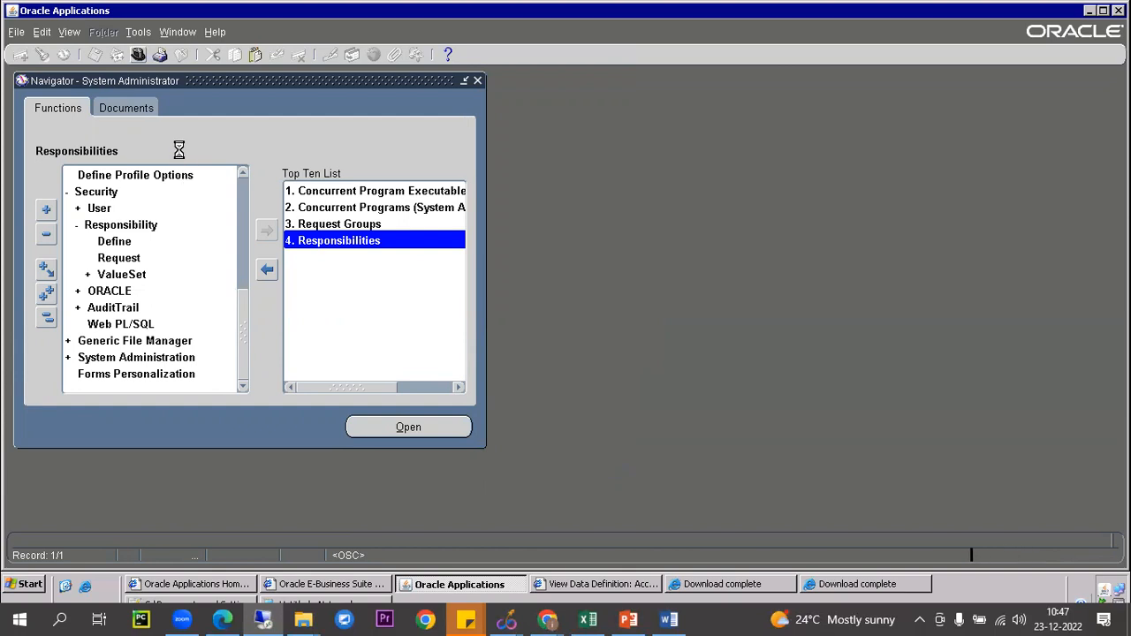
# Step: Switch to the Payables, Vision Operations (USA) responsibility and start a new request for the KINGLAI R1 Supplier Details Report
pyautogui.write('pay%')
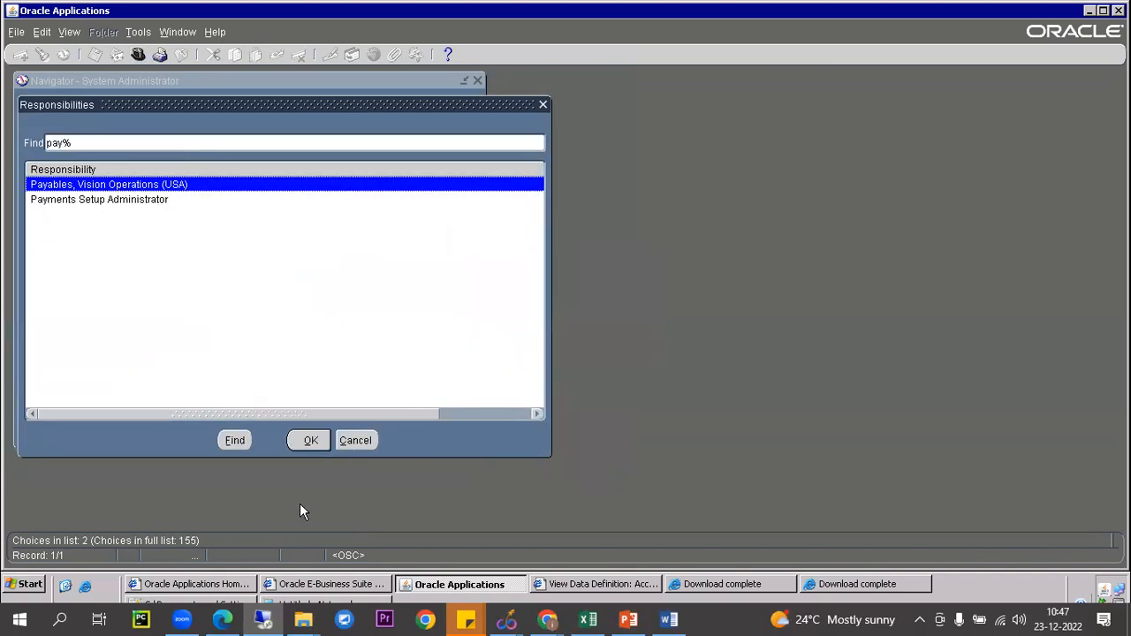
pyautogui.click(319, 441)
pyautogui.click(71, 36)
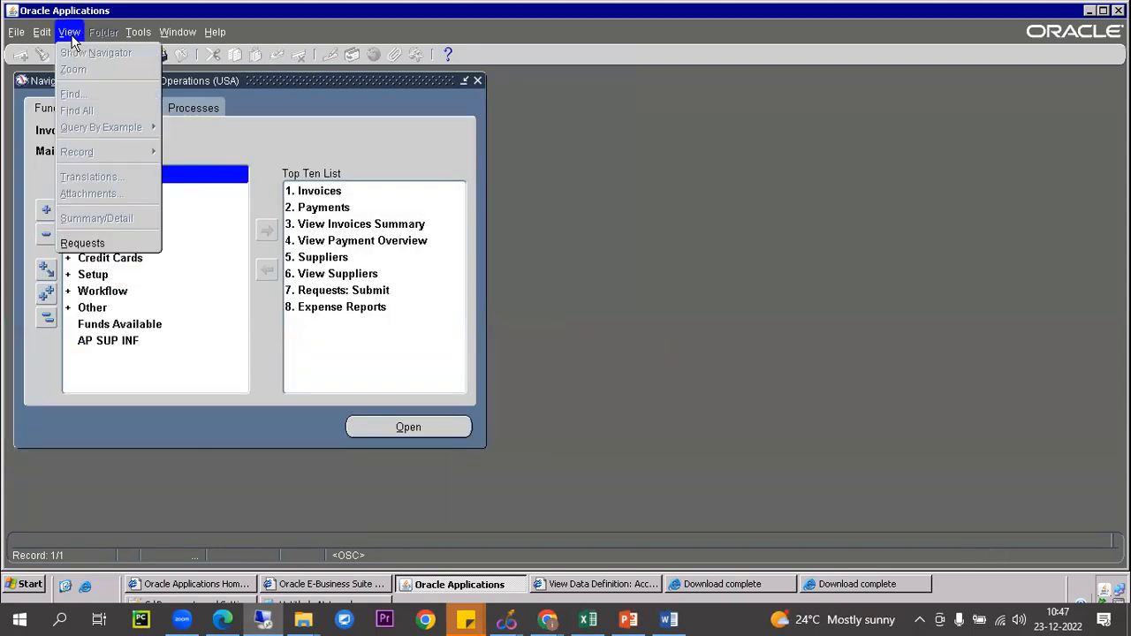
pyautogui.click(81, 242)
pyautogui.click(224, 432)
pyautogui.click(285, 351)
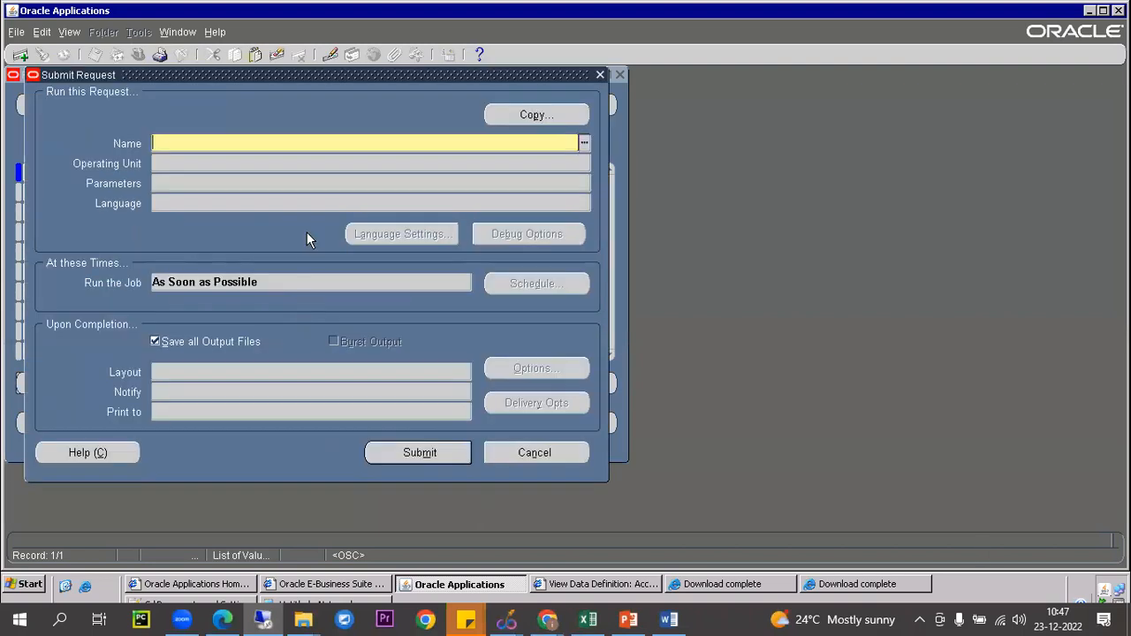
pyautogui.write('king')
pyautogui.press('Tab')
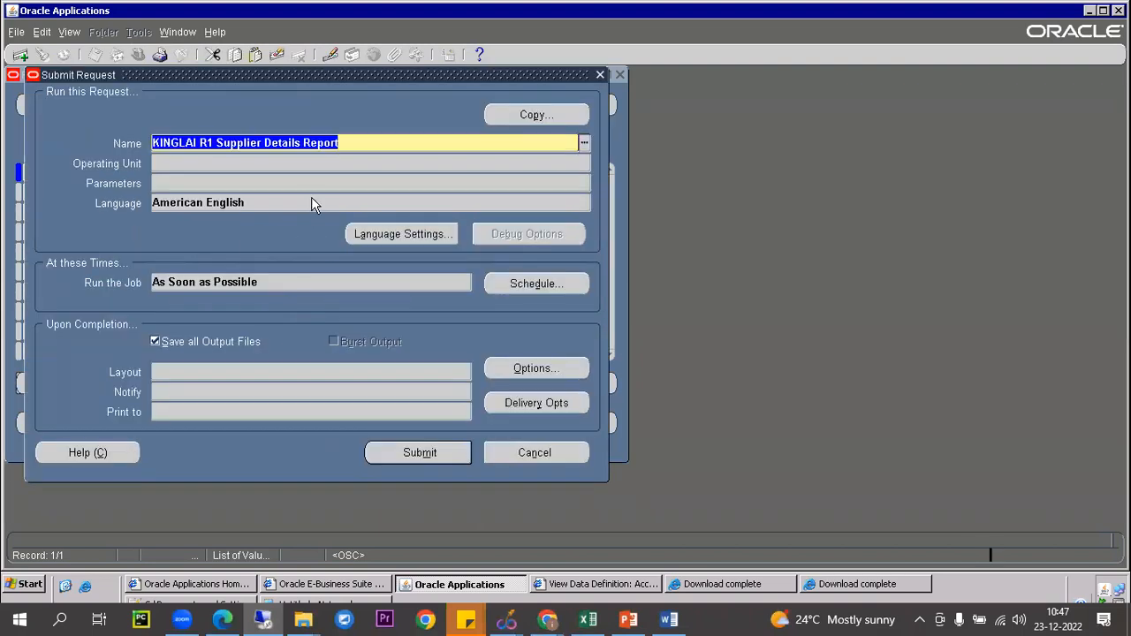
# Step: Submit the report with GE Plastics as the Vendor Name parameter and decline submitting another request
pyautogui.moveTo(399, 276); pyautogui.dragTo(267, 258)
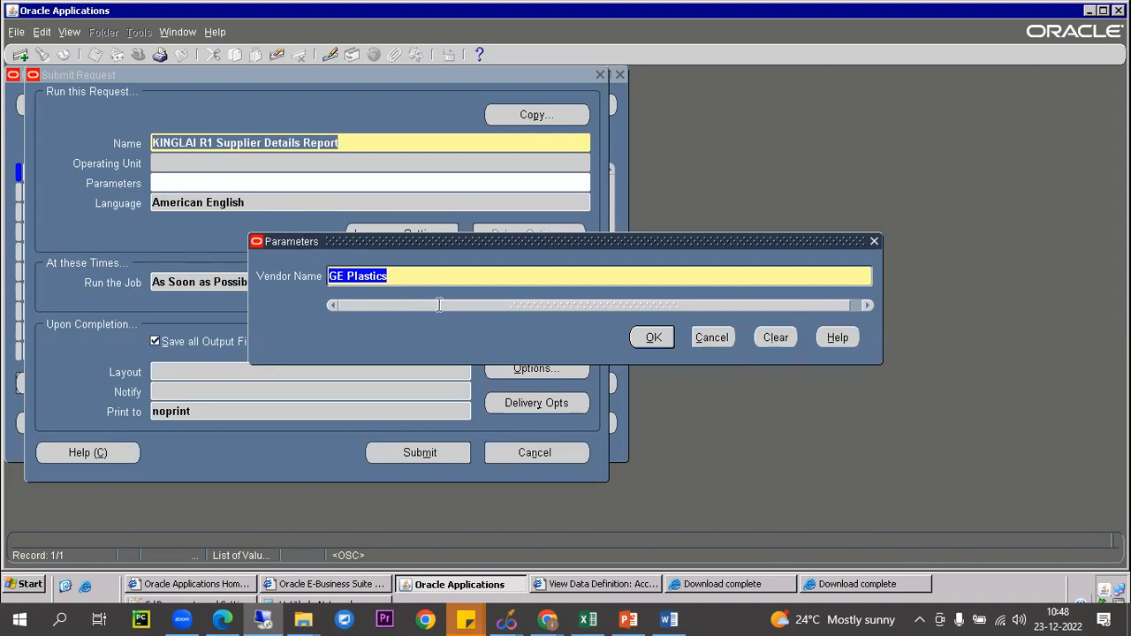
pyautogui.moveTo(436, 237); pyautogui.dragTo(450, 164)
pyautogui.click(726, 266)
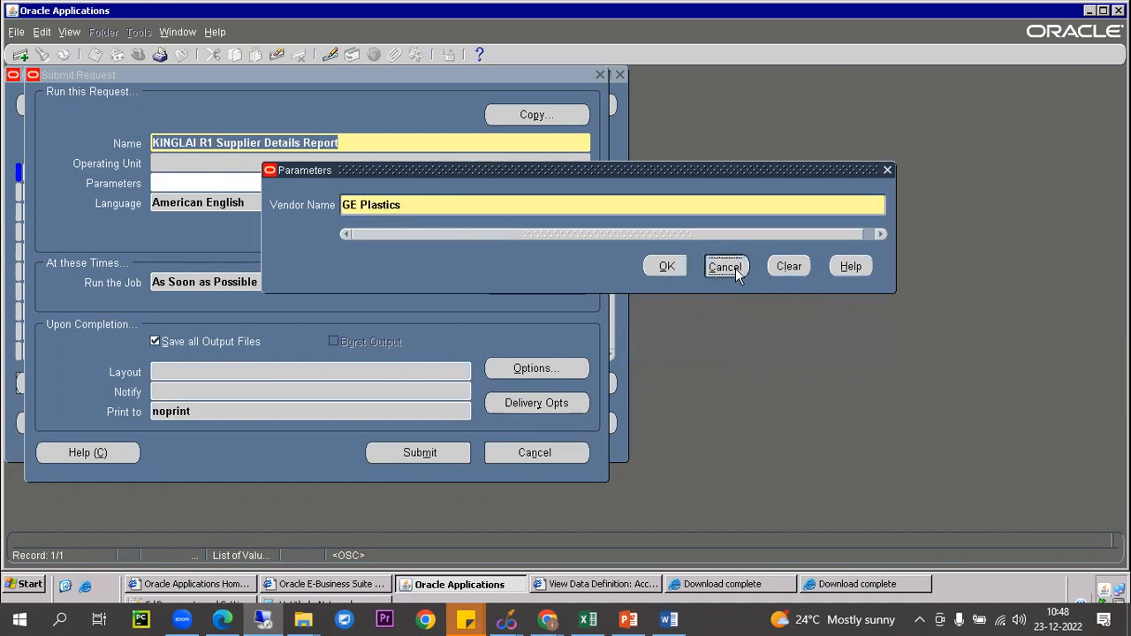
pyautogui.click(205, 174)
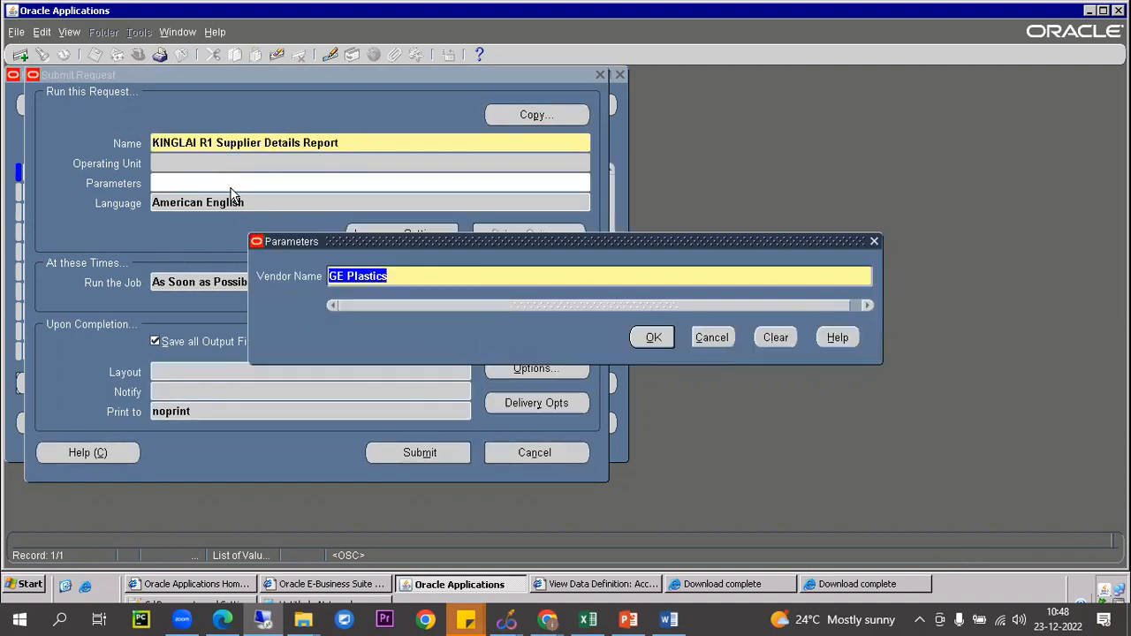
pyautogui.click(651, 336)
pyautogui.click(420, 454)
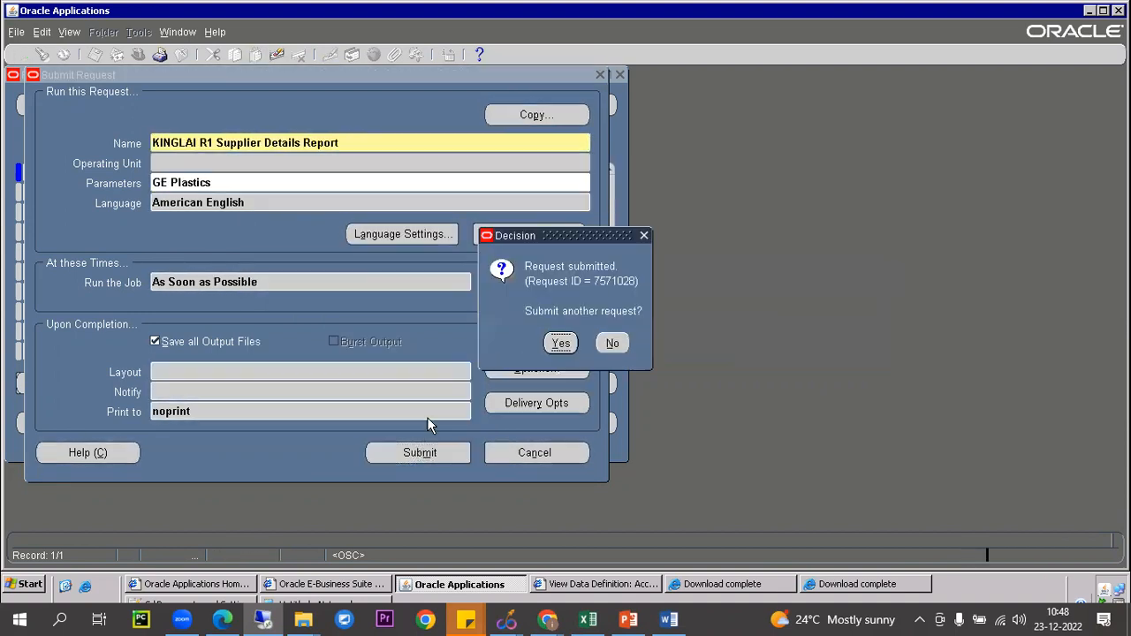
pyautogui.click(611, 344)
# Step: List the submitted requests and refresh the list until the supplier details request finishes
pyautogui.click(485, 435)
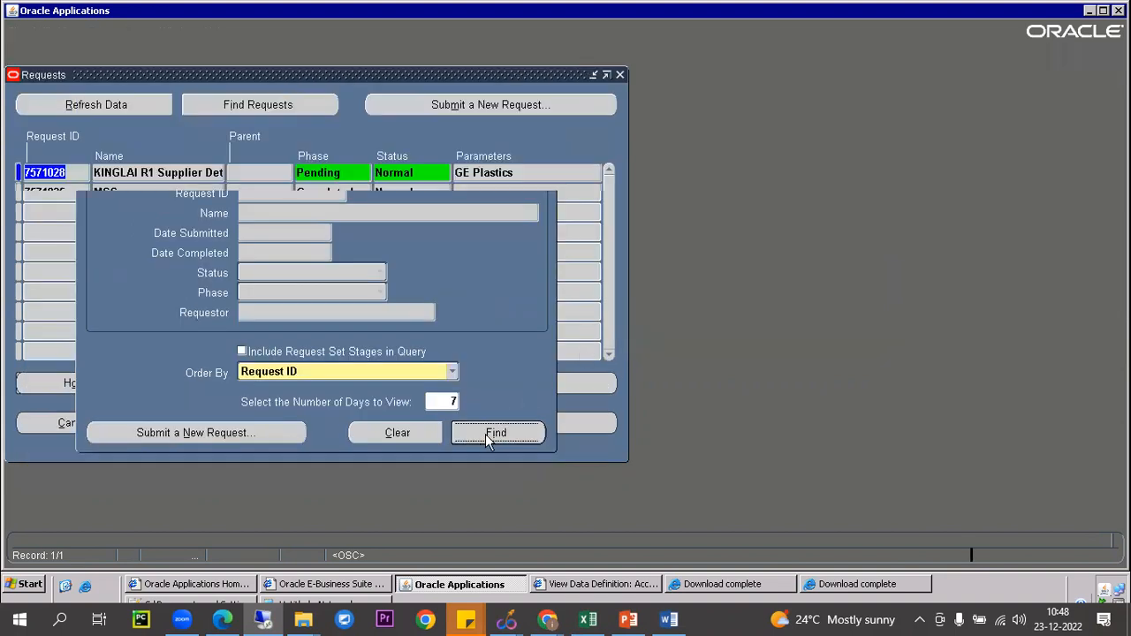
pyautogui.click(142, 106)
pyautogui.click(147, 105)
pyautogui.click(148, 173)
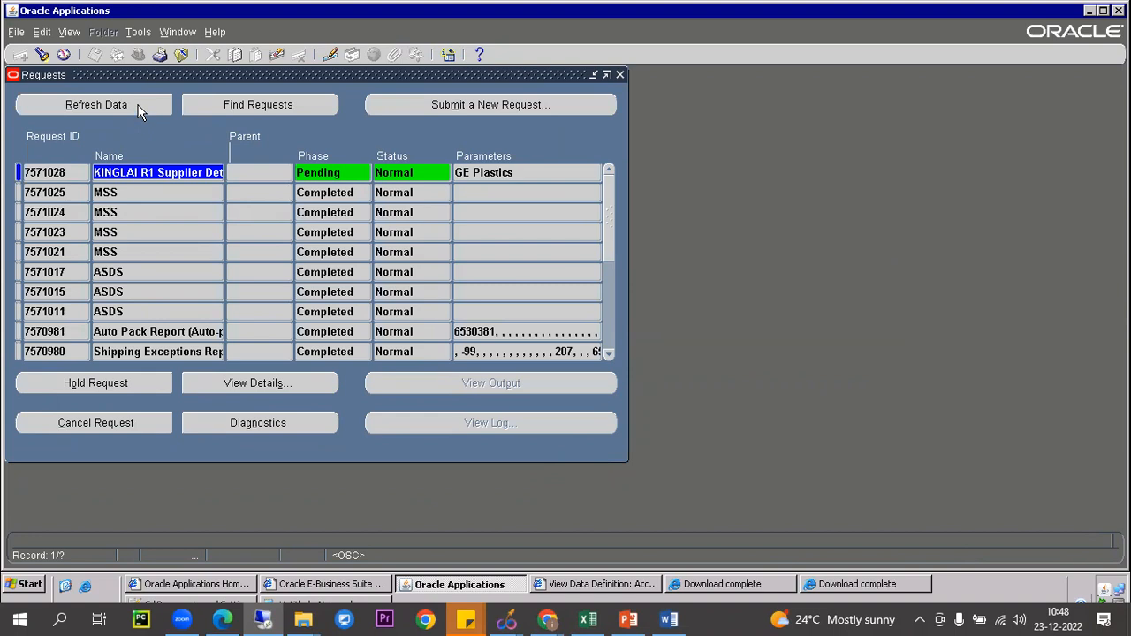
pyautogui.click(139, 110)
pyautogui.click(139, 110)
pyautogui.click(139, 110)
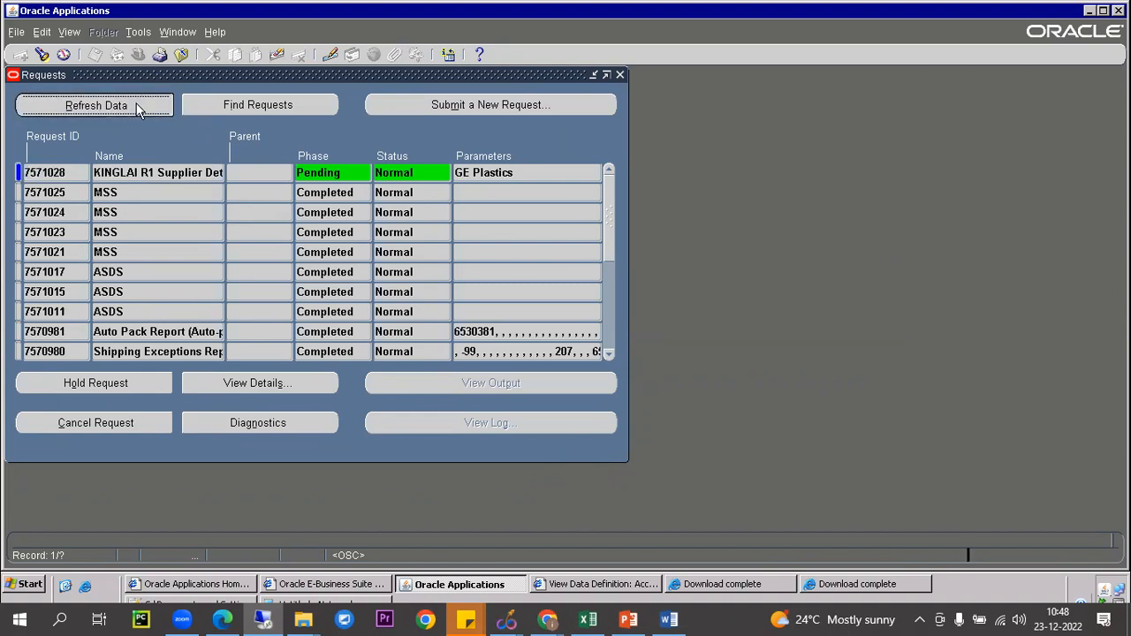
pyautogui.click(146, 108)
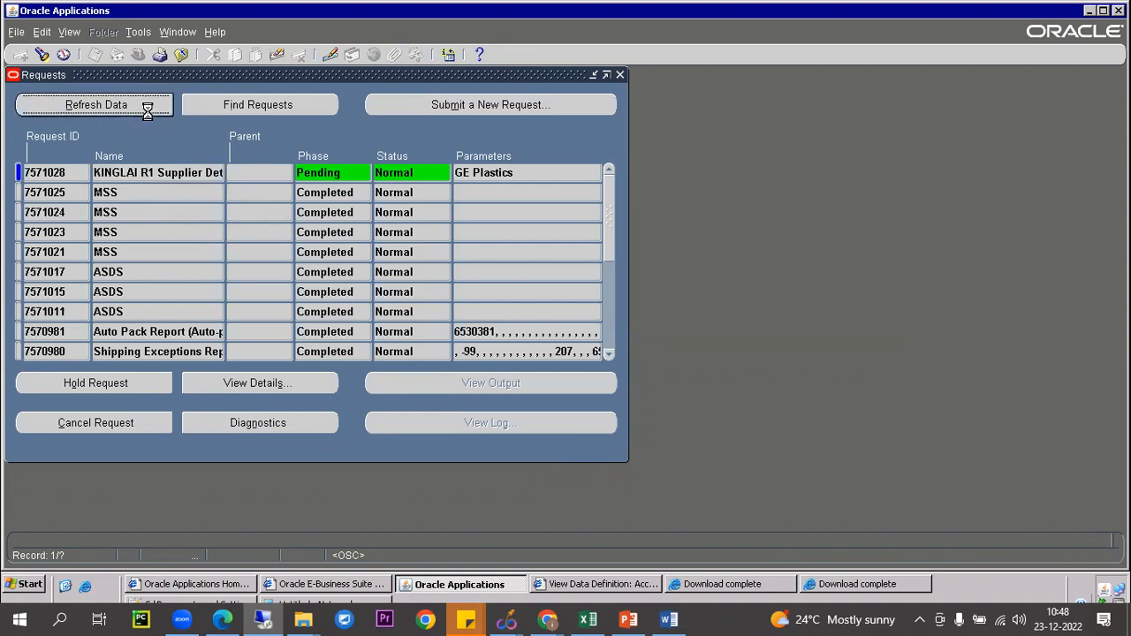
pyautogui.click(146, 109)
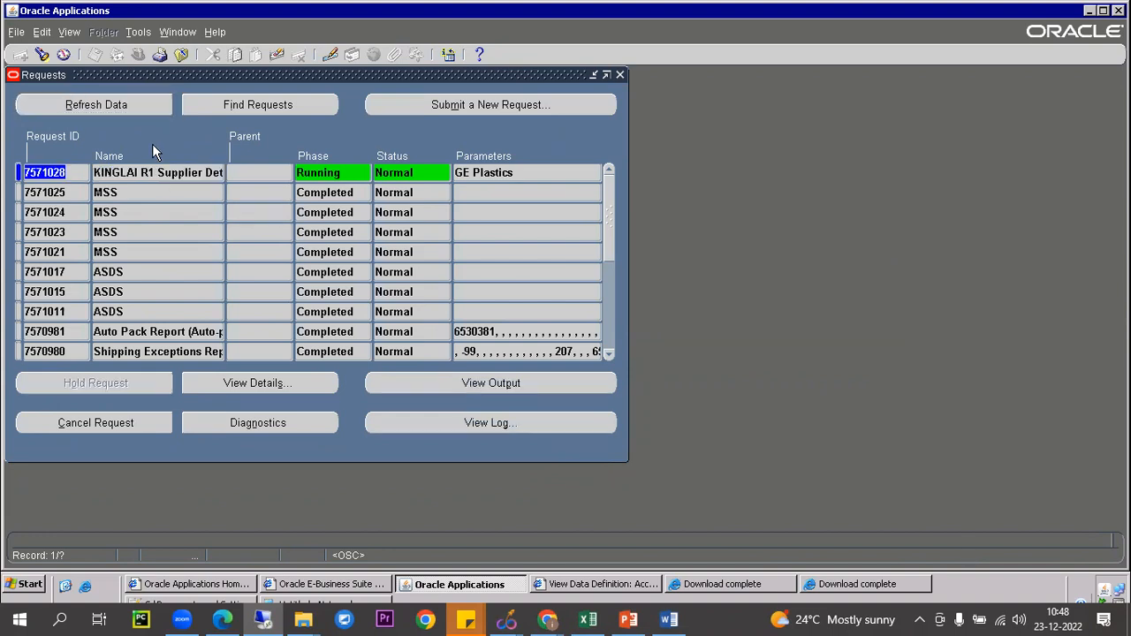
pyautogui.click(125, 106)
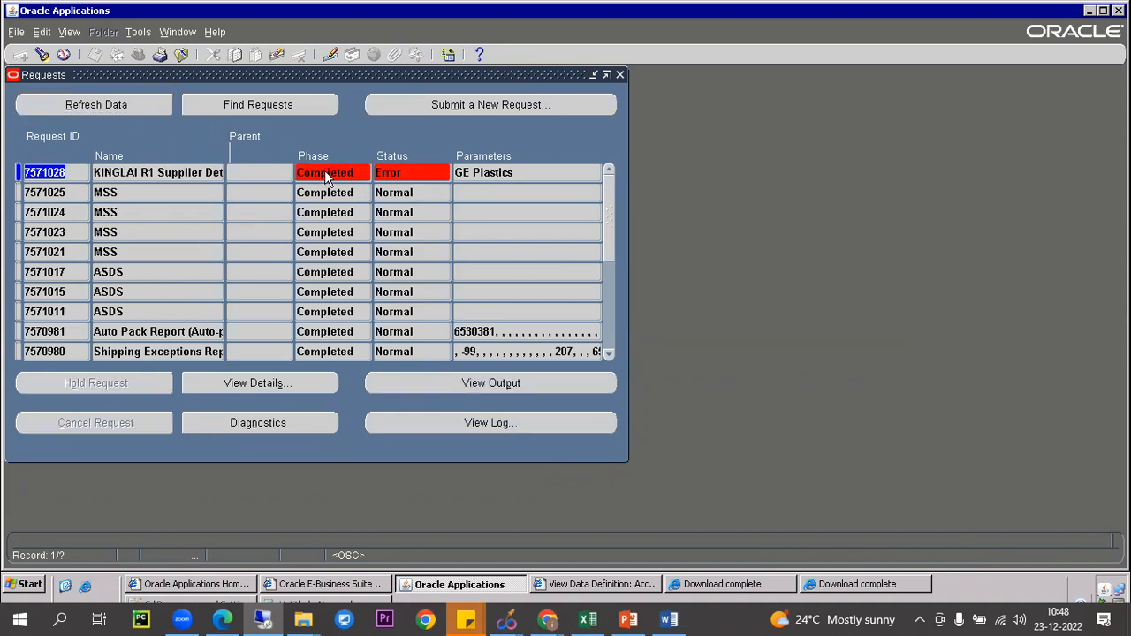
# Step: Open the supplier details request's log, examine the data template parameters and Java exception, and close the log
pyautogui.click(541, 429)
pyautogui.scroll(-5, 368, 274)
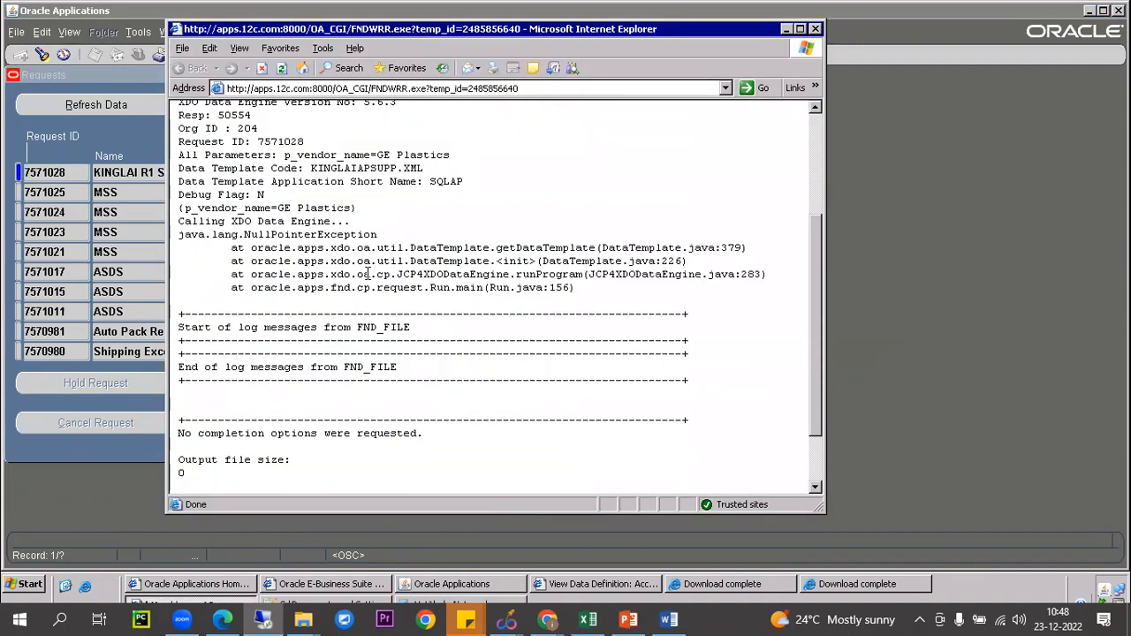
pyautogui.moveTo(177, 235); pyautogui.dragTo(377, 234)
pyautogui.click(293, 247)
pyautogui.click(386, 247)
pyautogui.moveTo(239, 234); pyautogui.dragTo(478, 232)
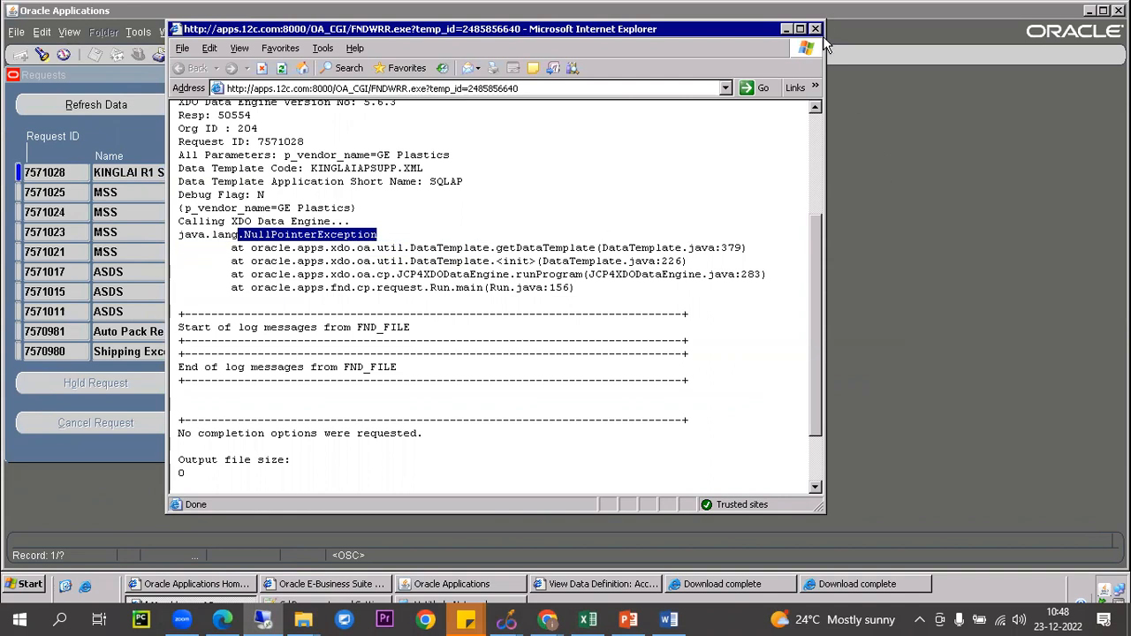
pyautogui.click(817, 29)
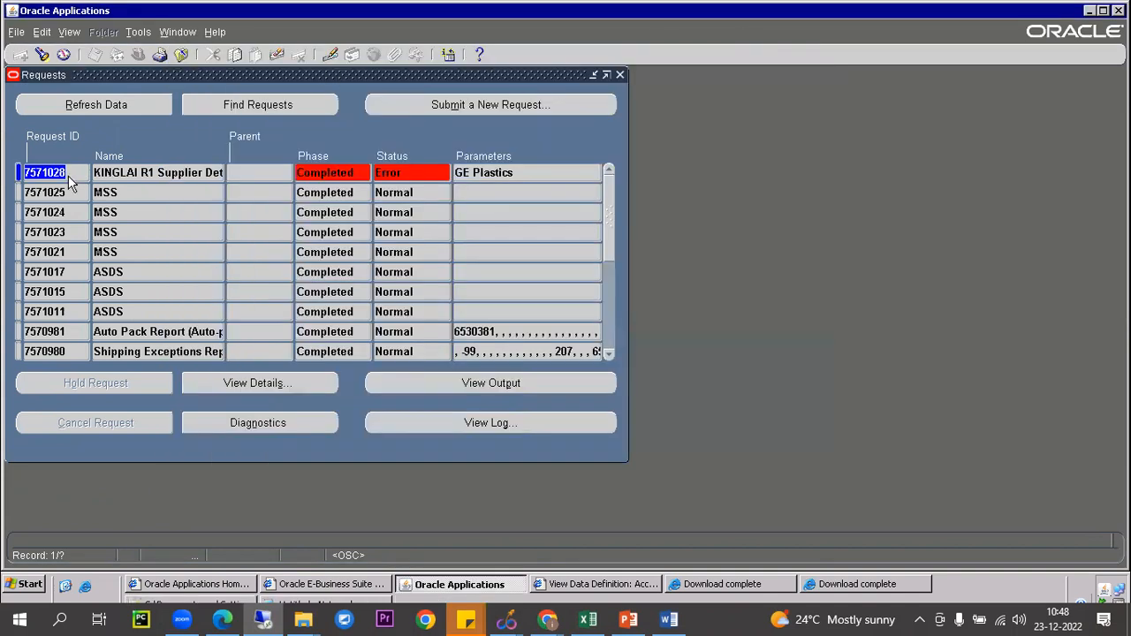
# Step: Copy the supplier report's program name, switch to the System Administrator responsibility and open the Concurrent Programs form
pyautogui.click(139, 174)
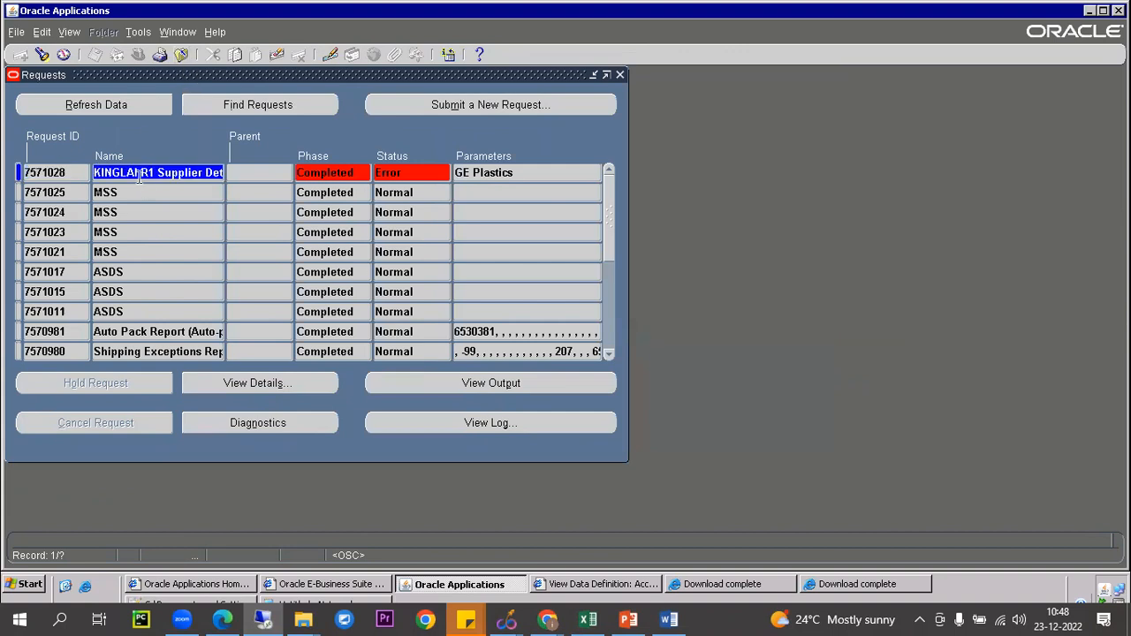
pyautogui.press('F4')
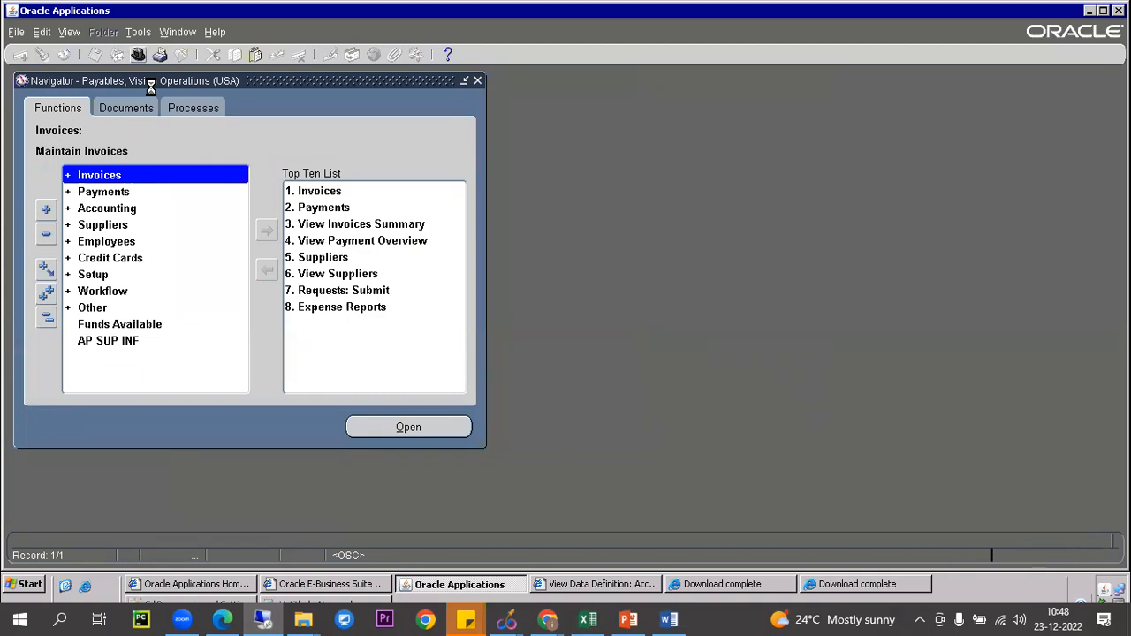
pyautogui.write('system Administrat%')
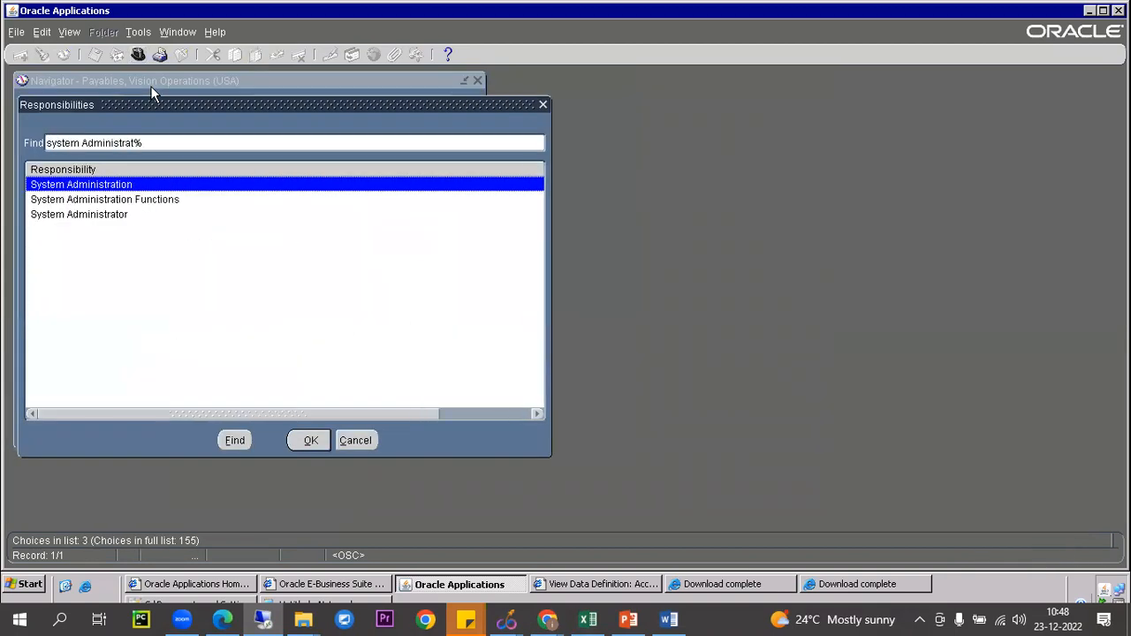
pyautogui.press('Down')
pyautogui.press('Down')
pyautogui.press('Return')
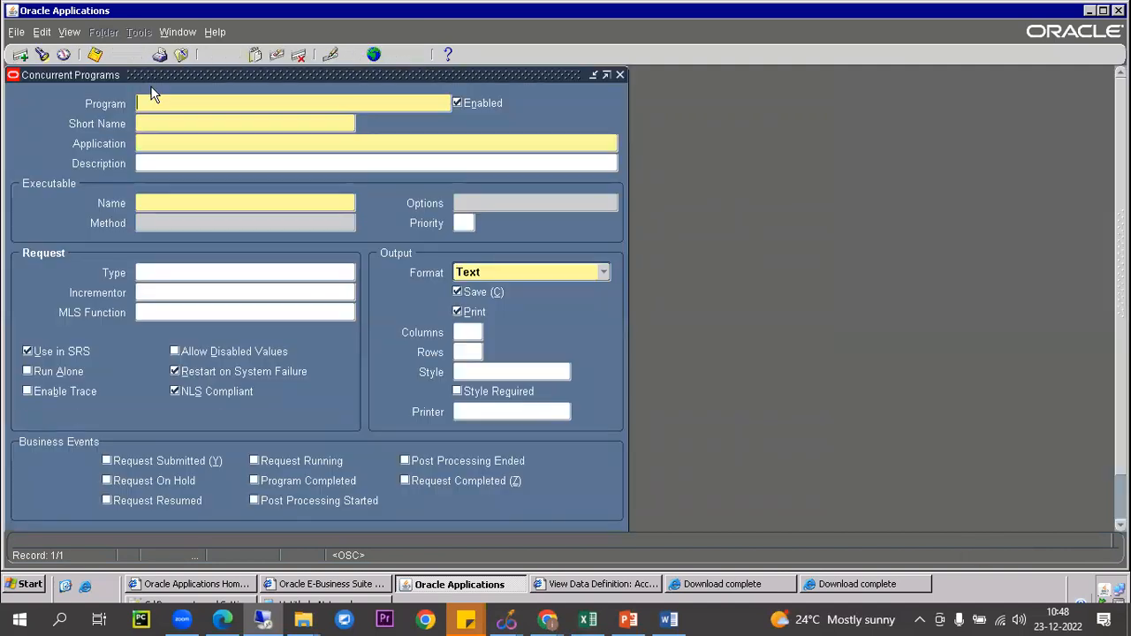
# Step: Query the KINGLAI R1 Supplier Details Report program, copy its short name and close the form
pyautogui.press('F11')
pyautogui.write('KINGLAI R1 Supplier Details Report')
pyautogui.hotkey('ctrl', 'F11')
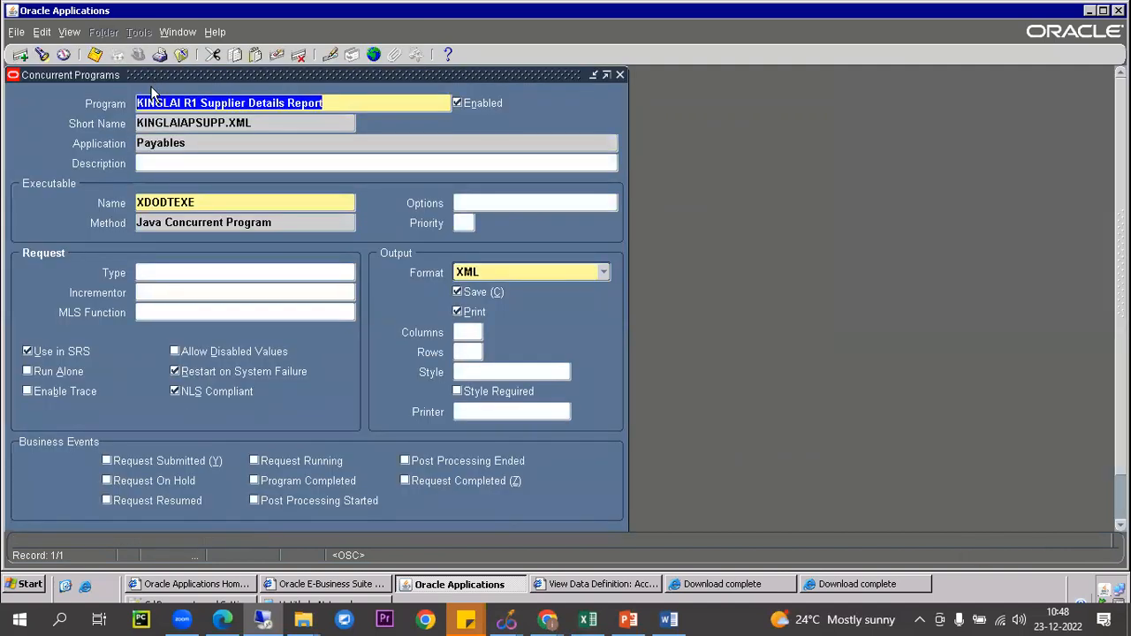
pyautogui.click(232, 123)
pyautogui.hotkey('ctrl', 'c')
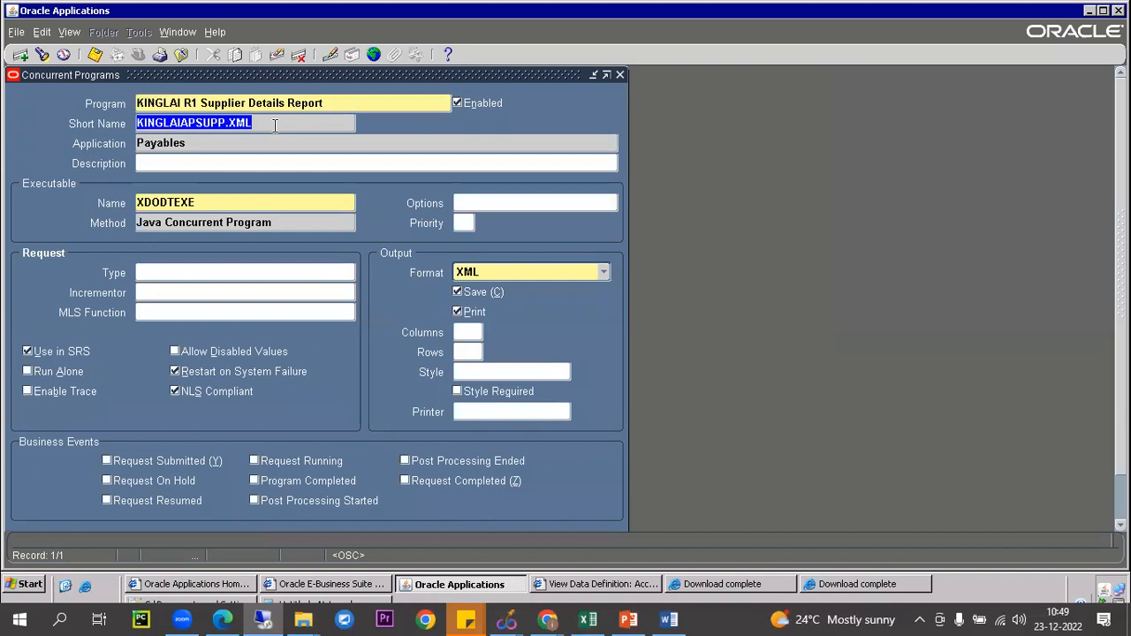
pyautogui.press('F4')
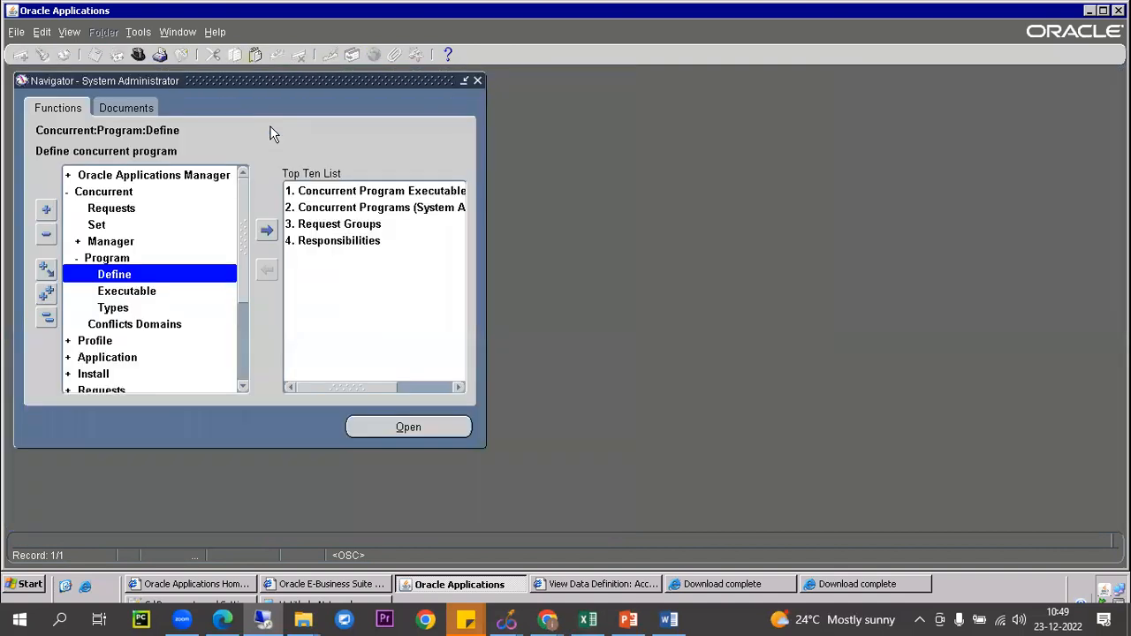
# Step: Switch to XML Publisher and start a new data definition with the code KINGLAIAPSUPP.XML
pyautogui.click(560, 585)
pyautogui.scroll(3, 300, 177)
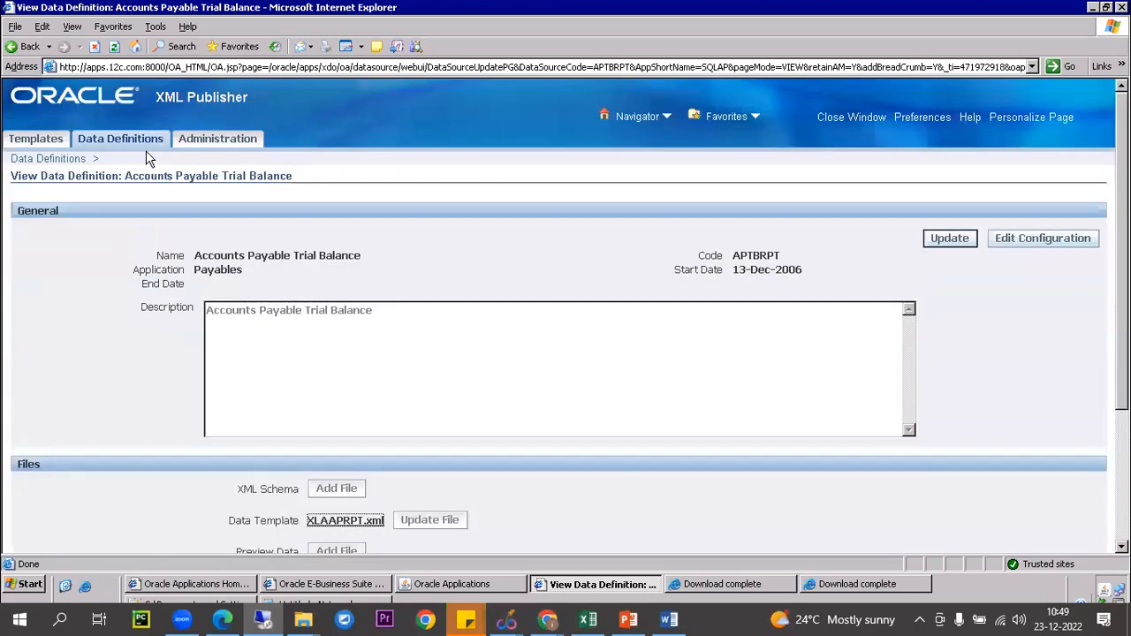
pyautogui.click(115, 140)
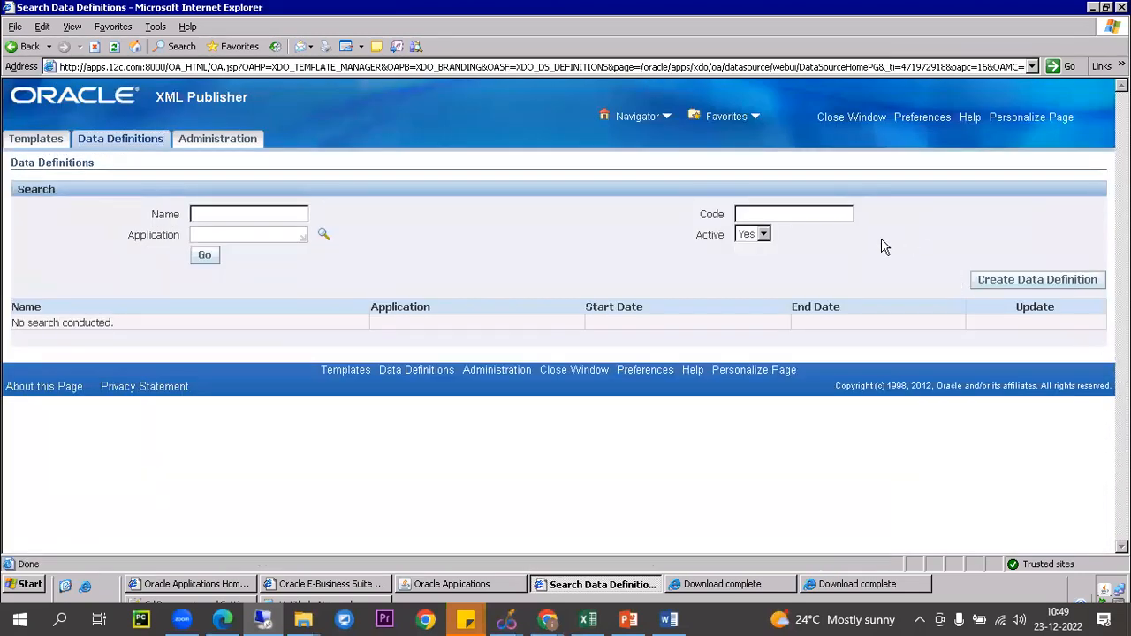
pyautogui.click(1036, 282)
pyautogui.click(765, 272)
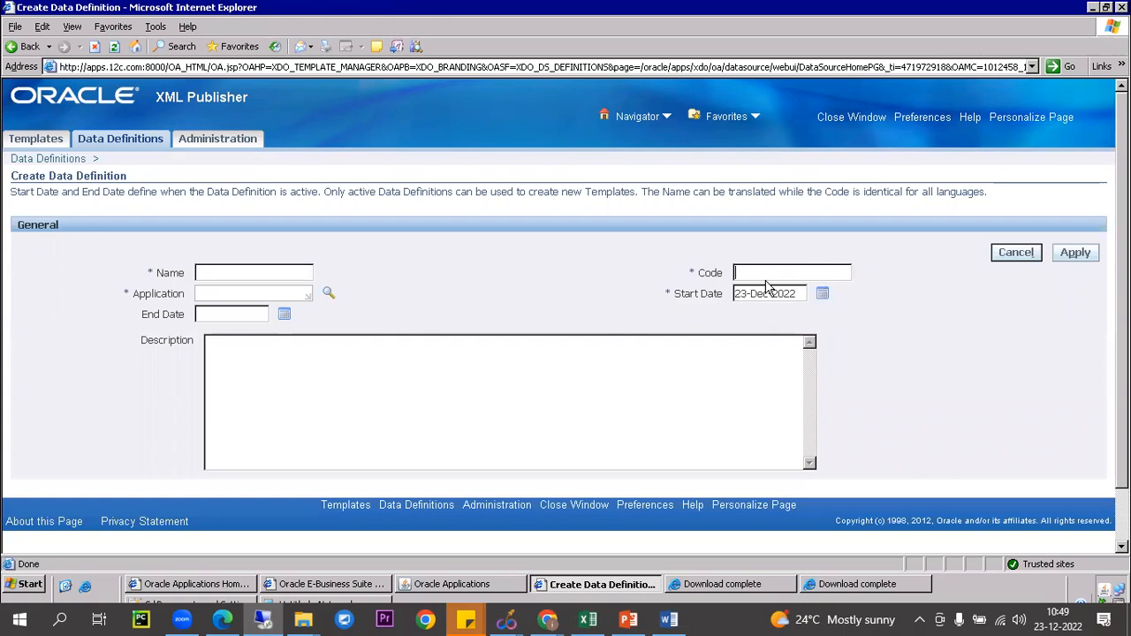
pyautogui.hotkey('ctrl', 'v')
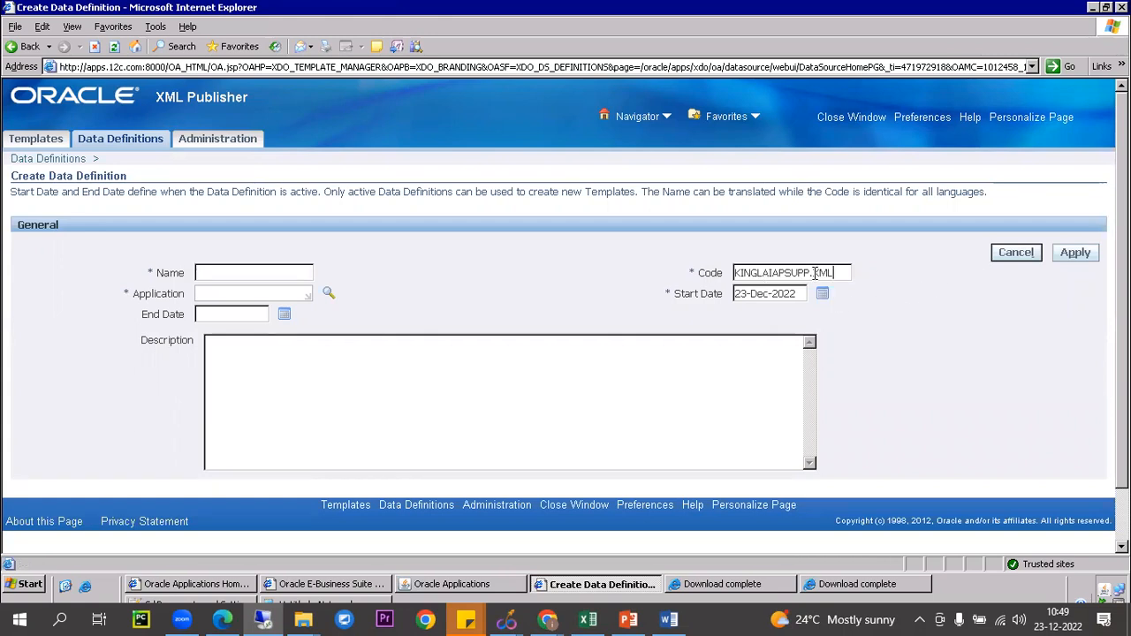
pyautogui.moveTo(816, 275)
pyautogui.mouseDown()
pyautogui.moveTo(833, 273)
pyautogui.moveTo(813, 273)
pyautogui.mouseUp()
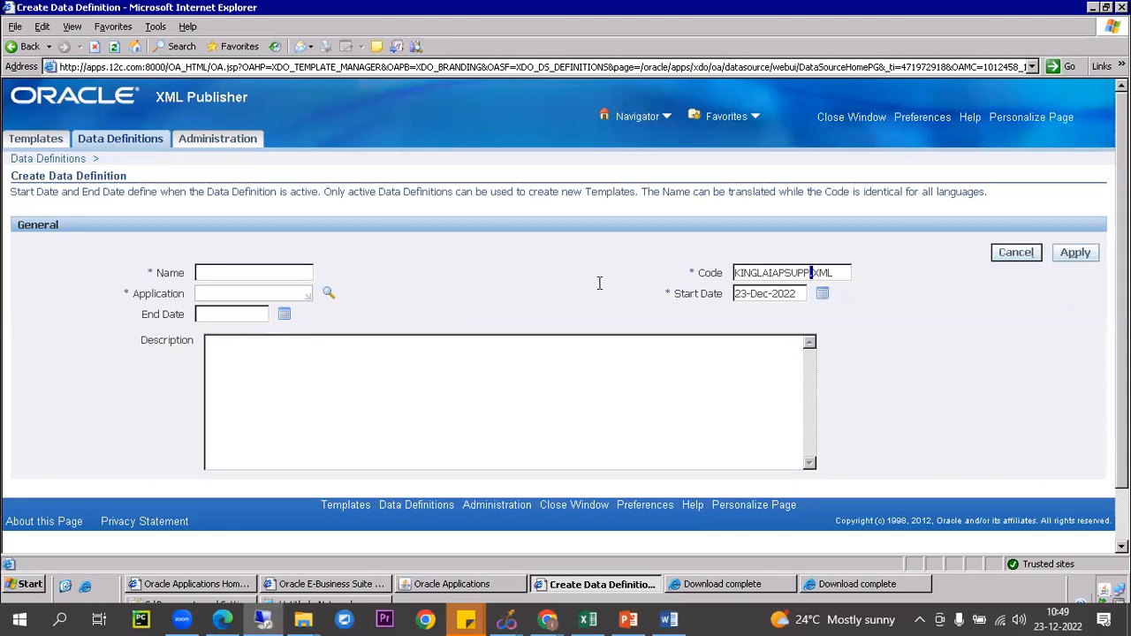
# Step: Name the data definition KINGLAIAPSUPP.XML, assign it to the Payables application and apply it
pyautogui.click(225, 271)
pyautogui.press('BackSpace')
pyautogui.press('BackSpace')
pyautogui.press('BackSpace')
pyautogui.press('BackSpace')
pyautogui.press('BackSpace')
pyautogui.press('BackSpace')
pyautogui.hotkey('ctrl', 'v')
pyautogui.click(1072, 253)
# Step: Attach the desktop file KINGLAIAPSUPP.xml as the data template of the KINGLAIAPSUPP.XML data definition and apply it
pyautogui.scroll(-3, 804, 323)
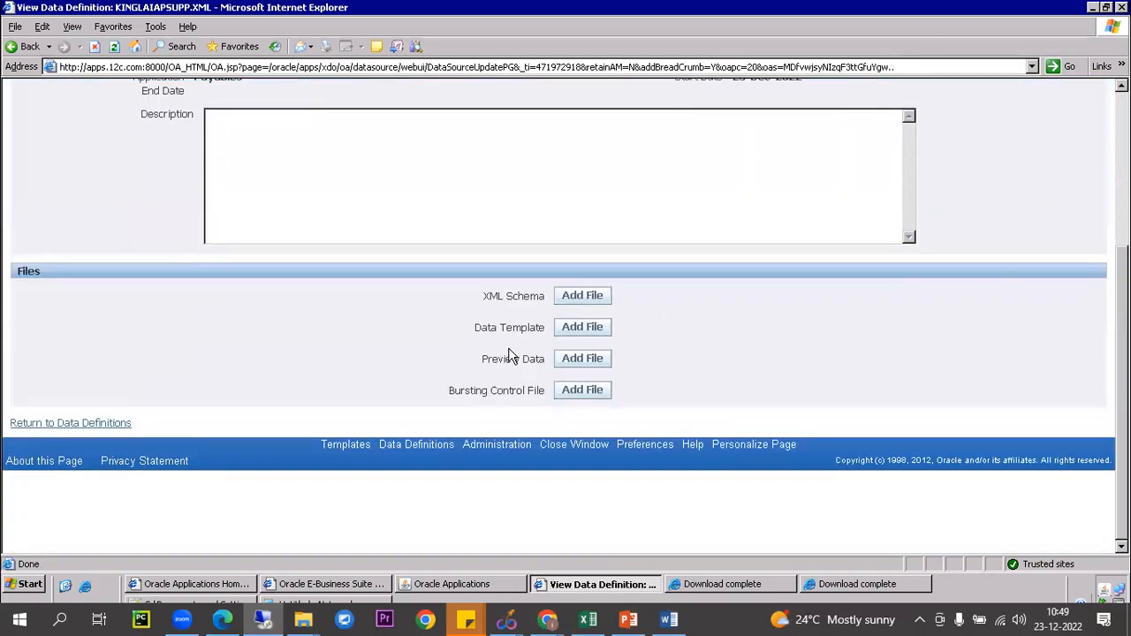
pyautogui.moveTo(475, 328); pyautogui.dragTo(533, 326)
pyautogui.click(589, 332)
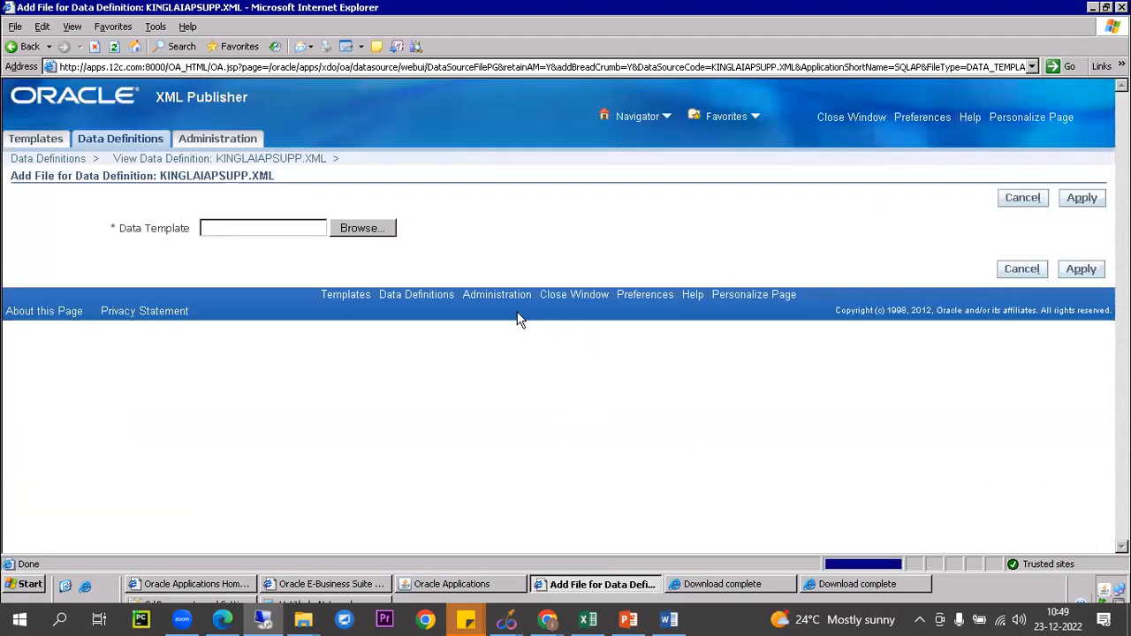
pyautogui.click(380, 231)
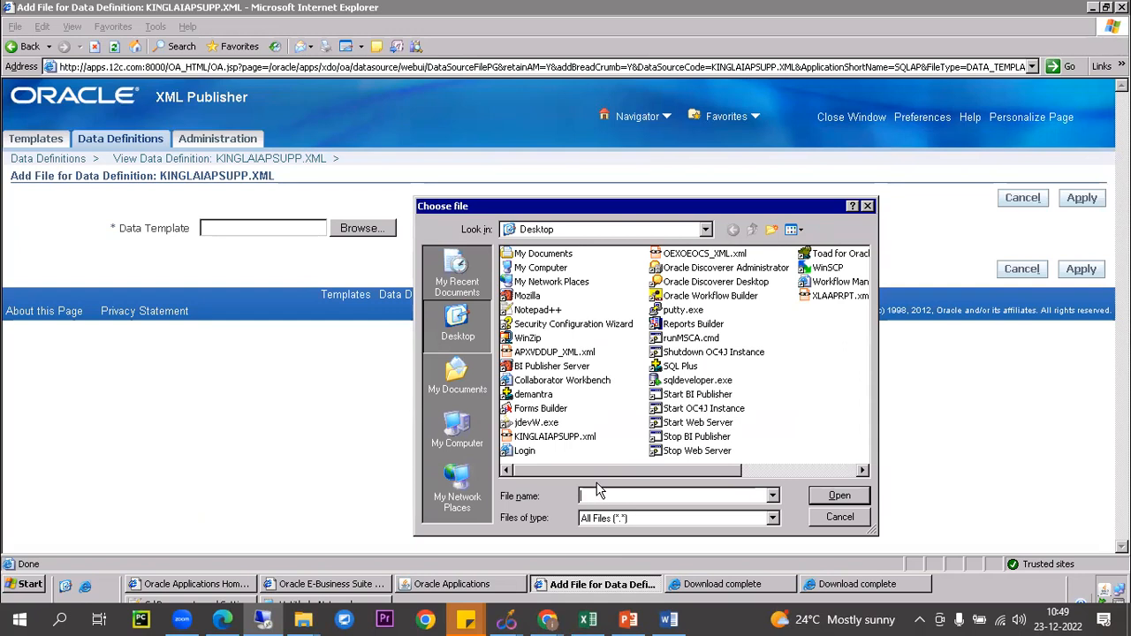
pyautogui.write('king')
pyautogui.press('Down')
pyautogui.press('Return')
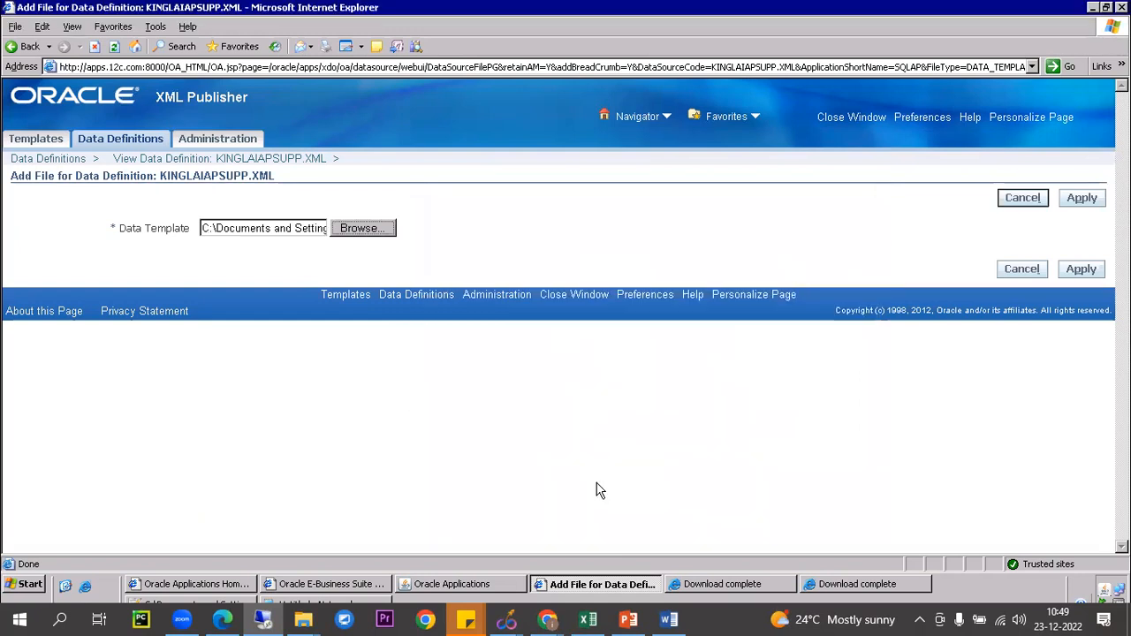
pyautogui.click(1082, 197)
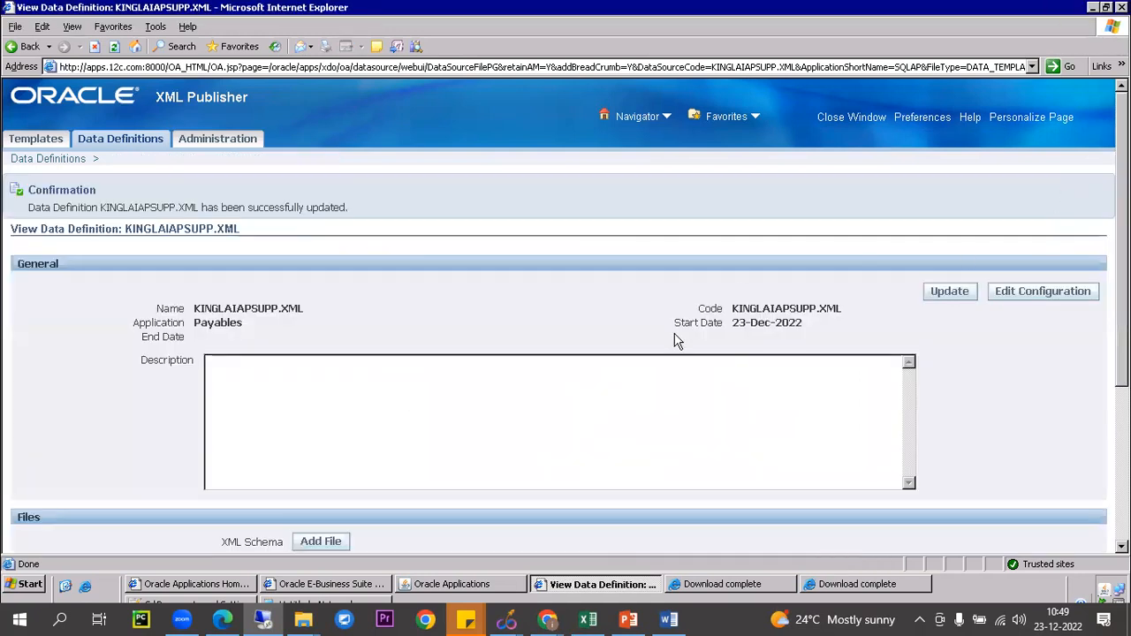
# Step: Review the general details and files of the KINGLAIAPSUPP.XML data definition and close the XML Publisher window
pyautogui.scroll(-5, 675, 340)
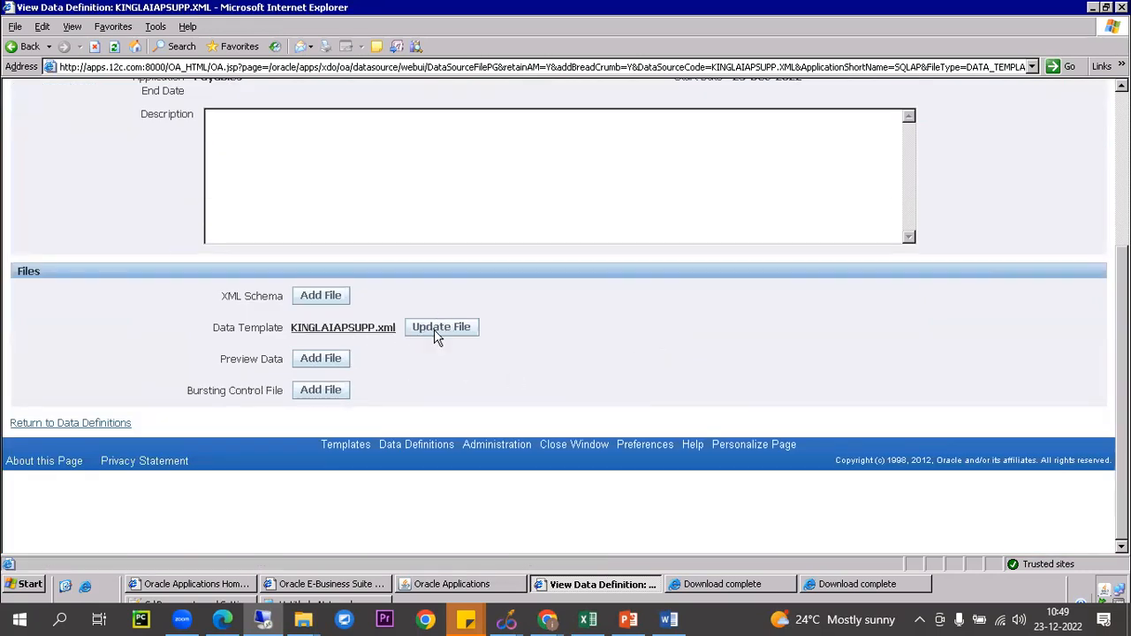
pyautogui.scroll(5, 629, 346)
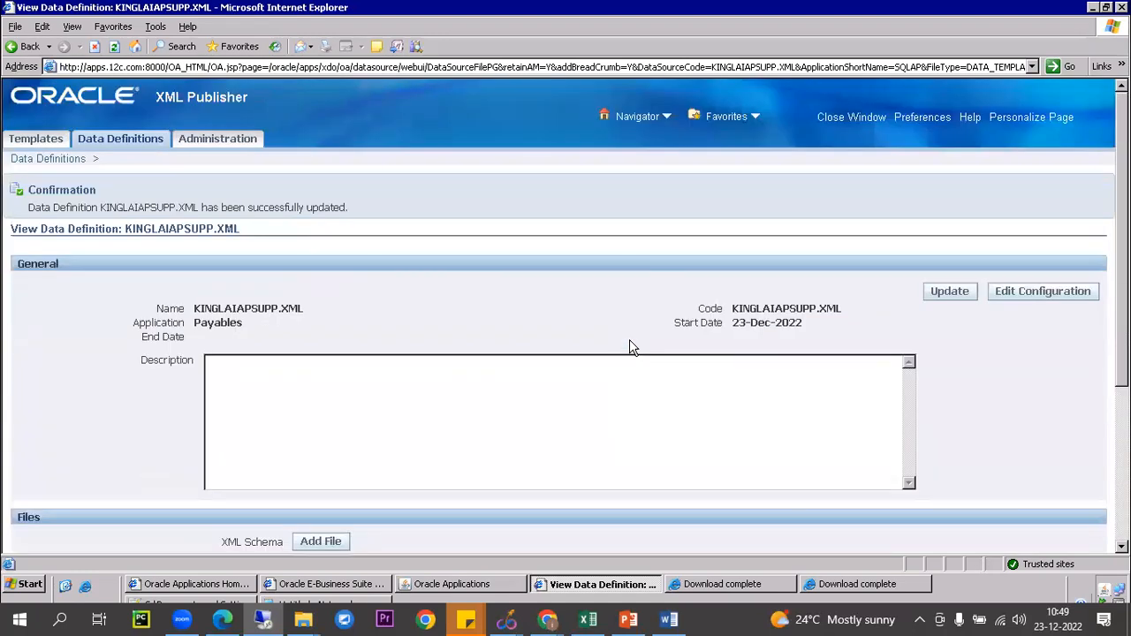
pyautogui.scroll(-5, 492, 372)
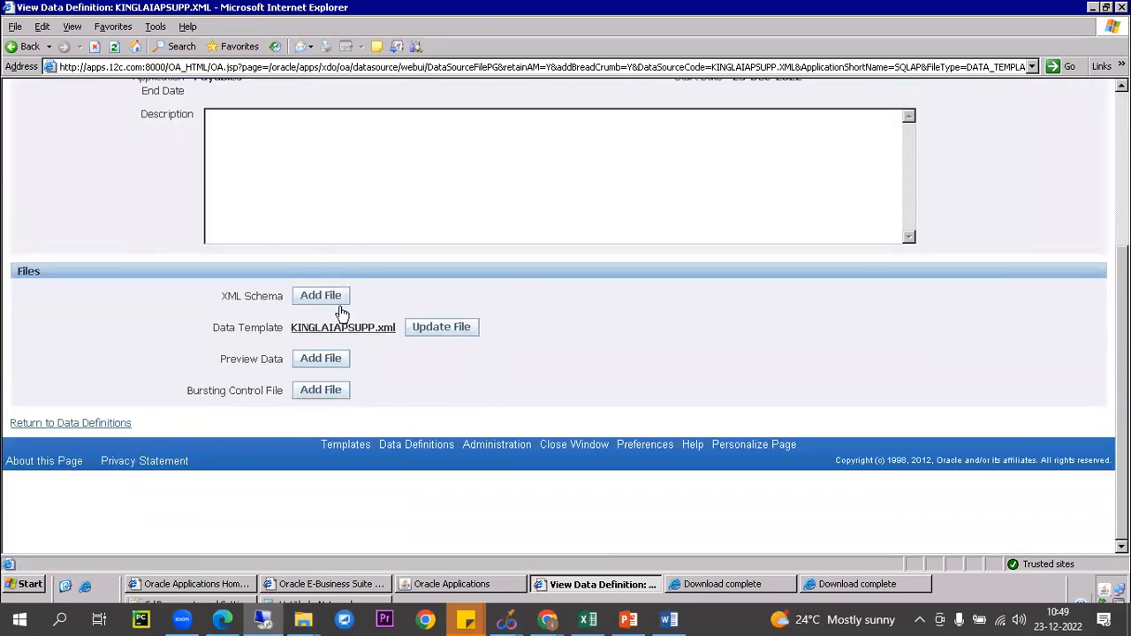
pyautogui.scroll(3, 575, 298)
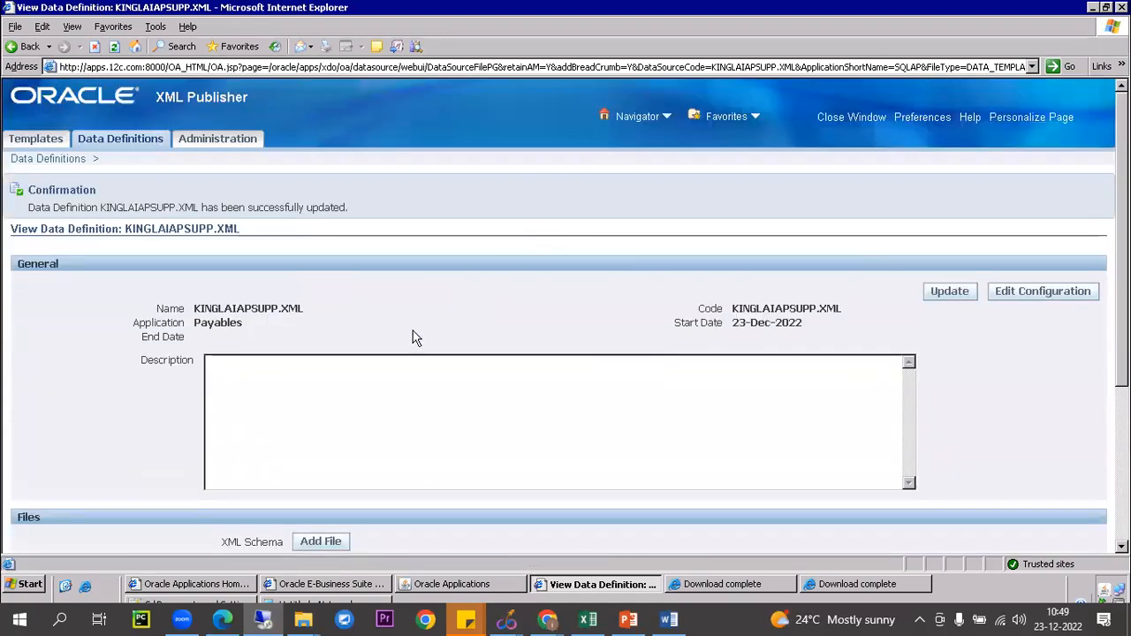
pyautogui.click(850, 116)
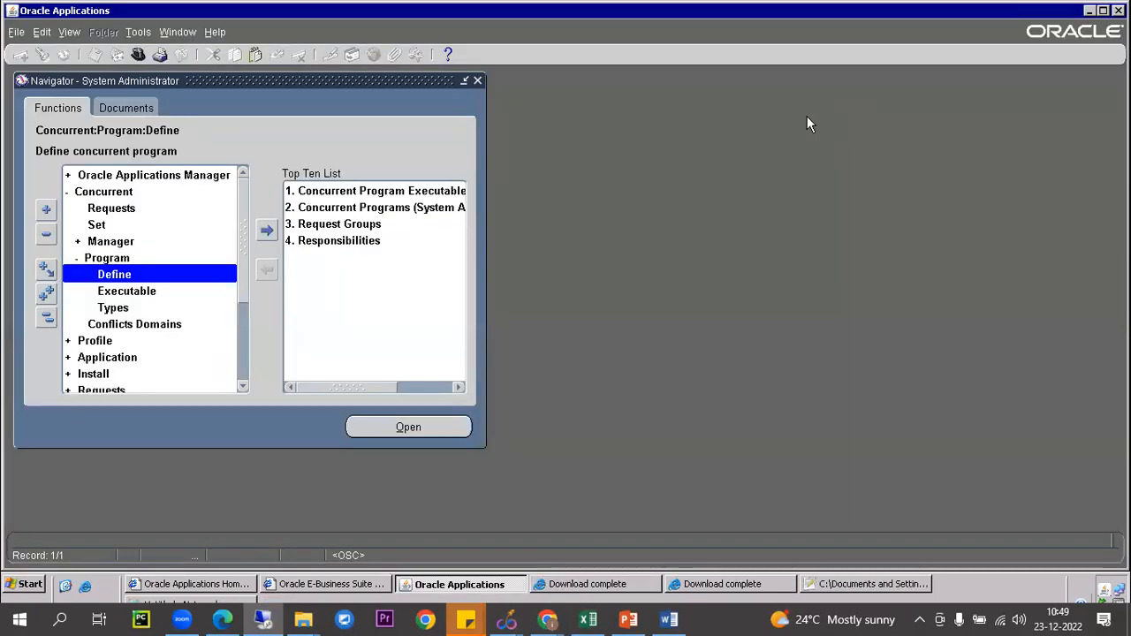
# Step: Switch to the Payables, Vision Operations (USA) responsibility and start a new single request
pyautogui.click(139, 54)
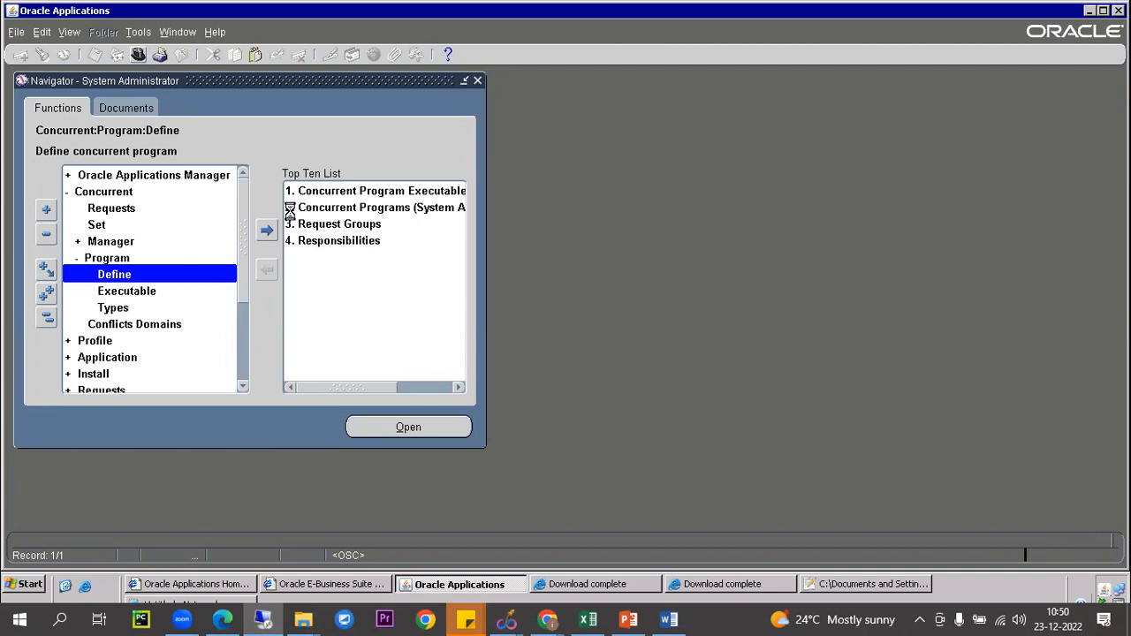
pyautogui.write('pay%')
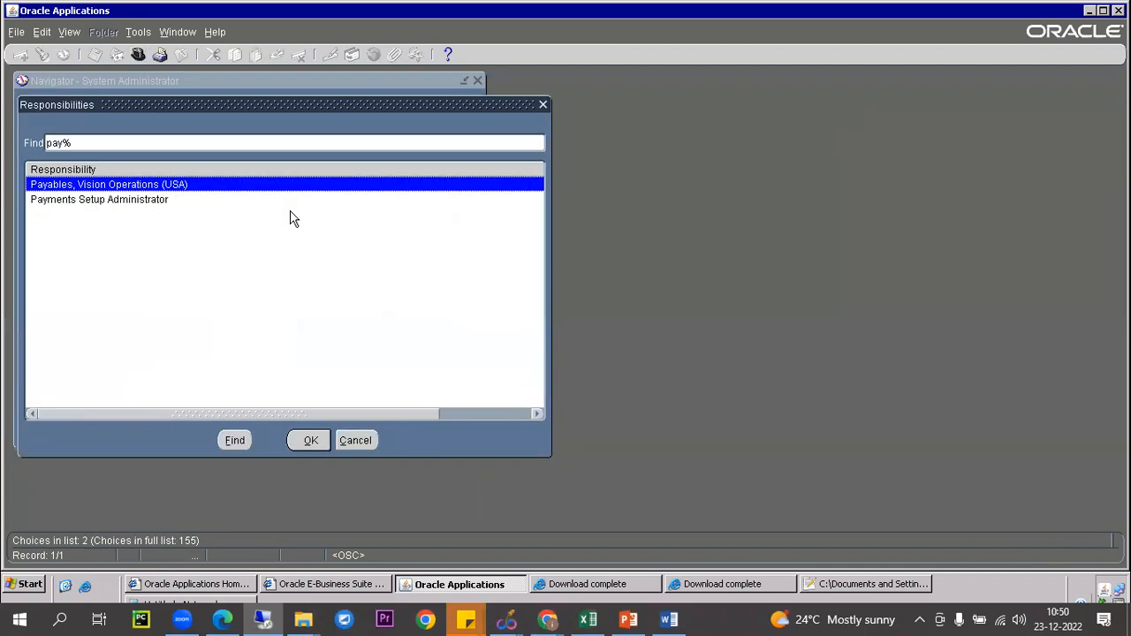
pyautogui.press('Return')
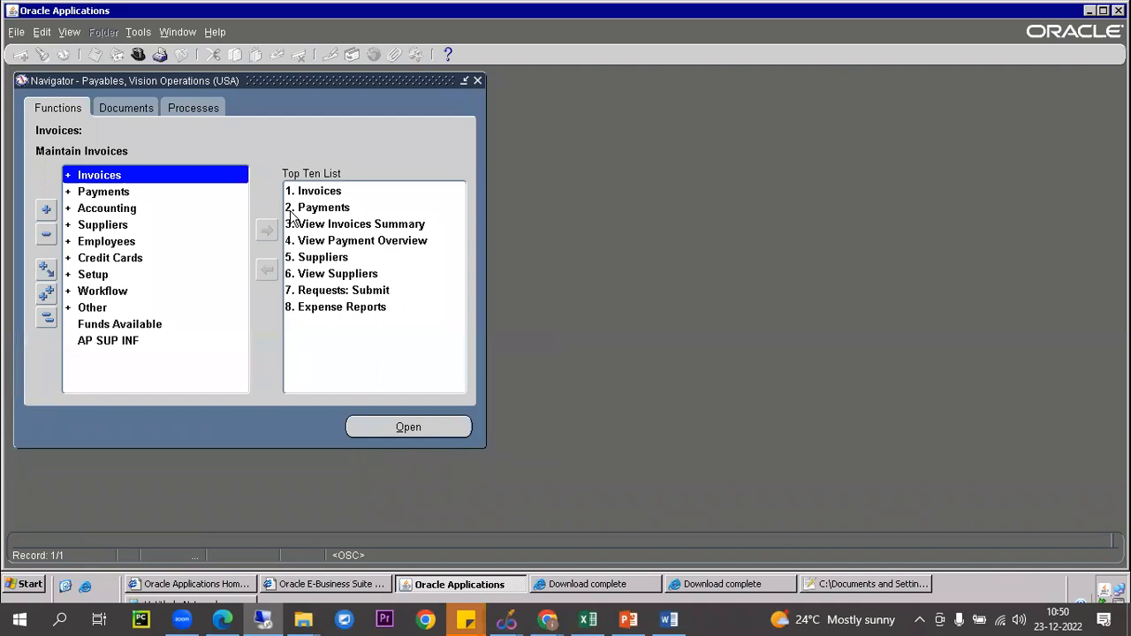
pyautogui.hotkey('alt', 'v')
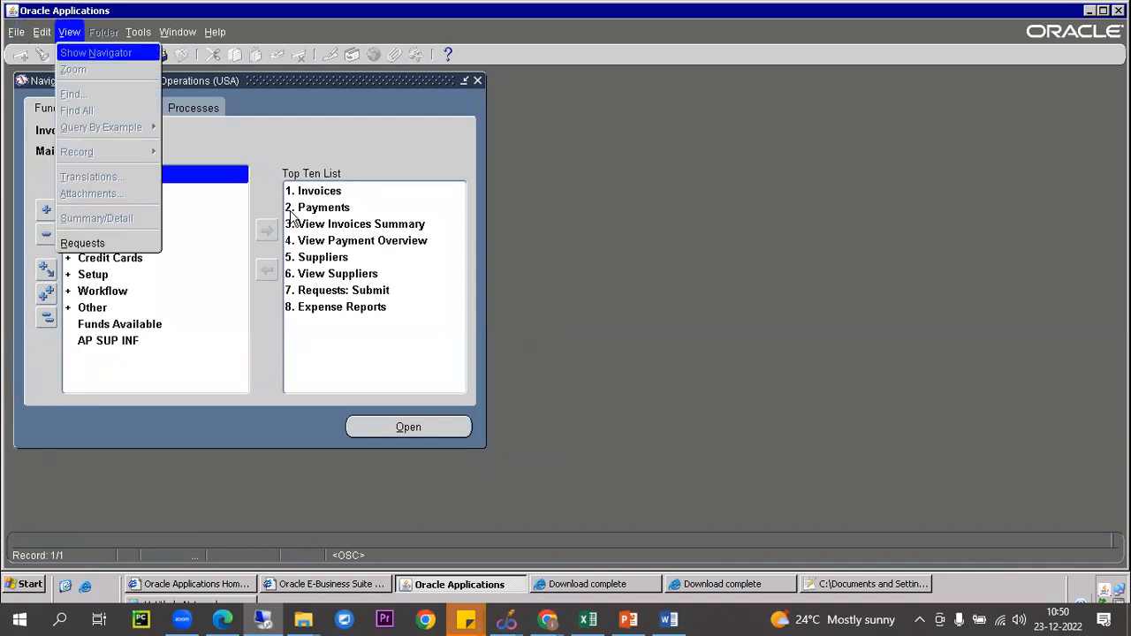
pyautogui.press('r')
pyautogui.hotkey('alt', 'n')
pyautogui.hotkey('alt', 'o')
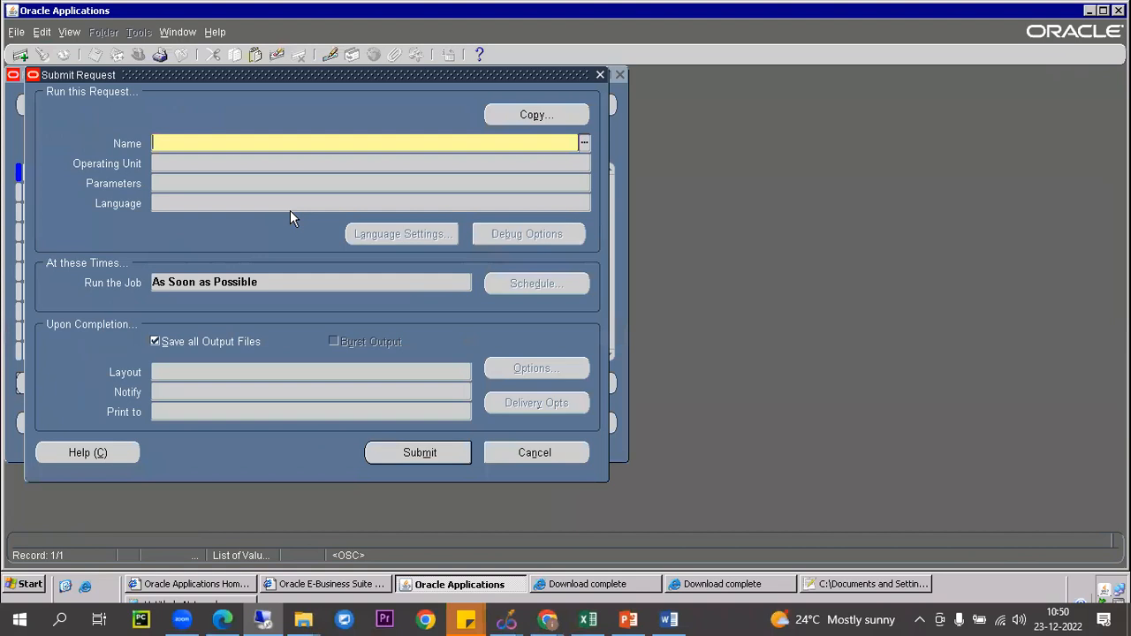
# Step: Copy the prior KINGLAI R1 Supplier Details Report request with the GE Plastics parameter and submit it without adding another request
pyautogui.click(513, 116)
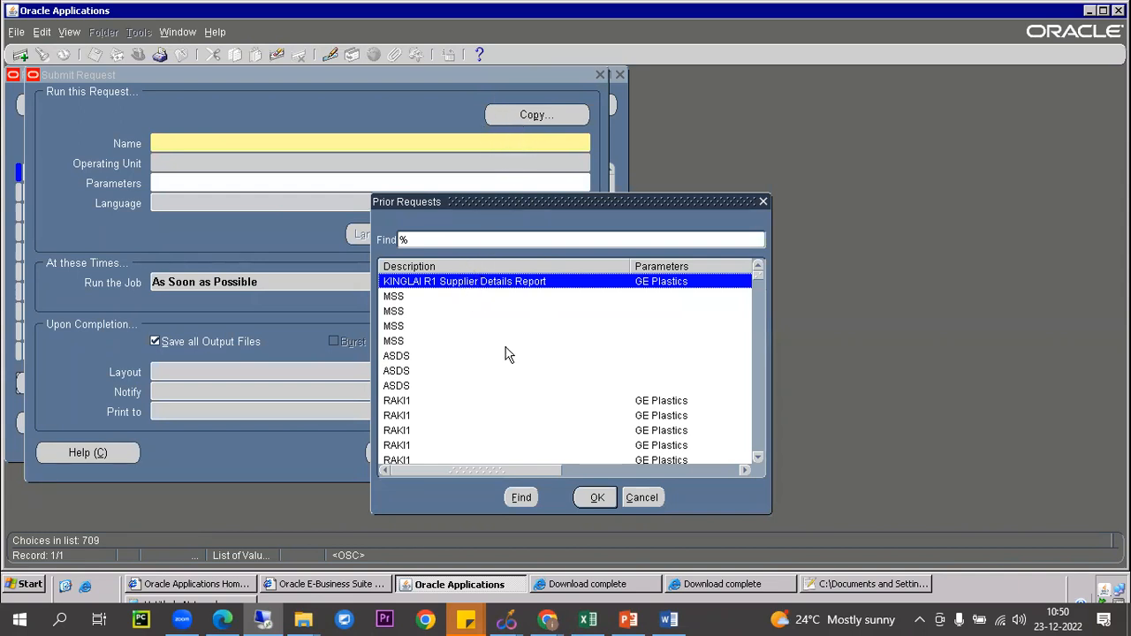
pyautogui.click(593, 497)
pyautogui.click(448, 452)
pyautogui.click(619, 346)
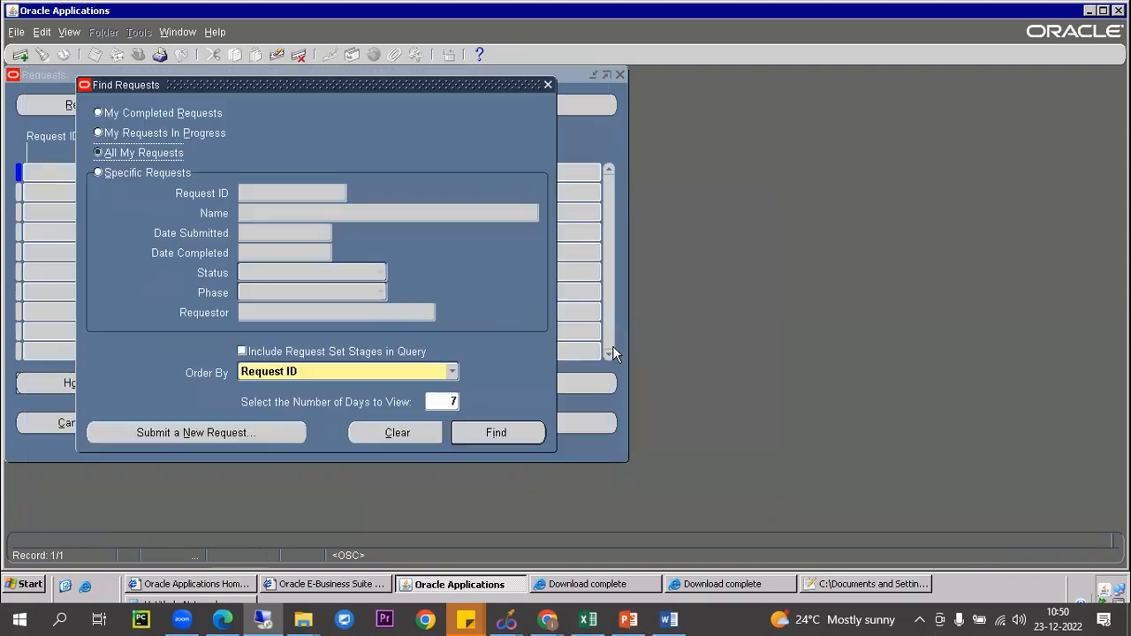
# Step: Find all own requests and refresh the list until the new KINGLAI R1 Supplier Details Report request finishes
pyautogui.click(500, 432)
pyautogui.click(62, 106)
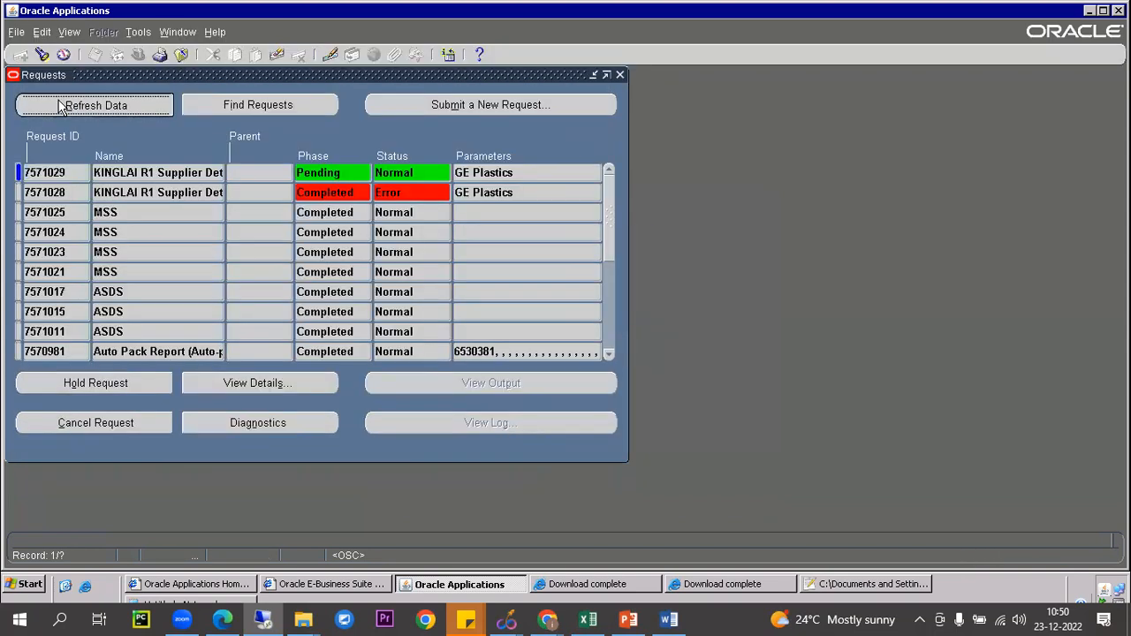
pyautogui.click(123, 173)
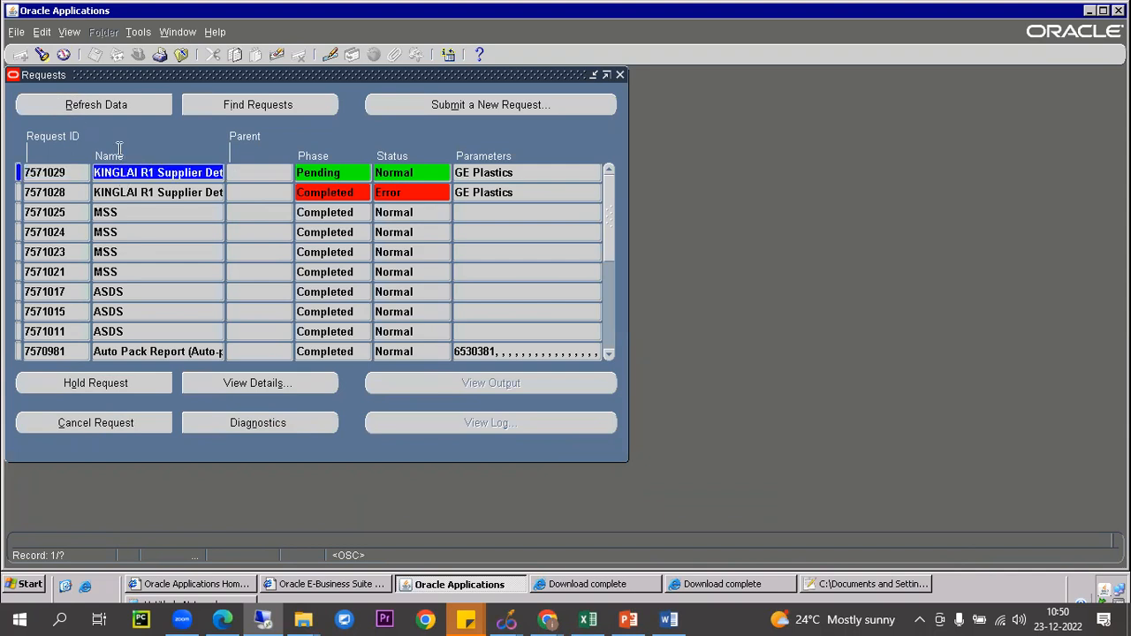
pyautogui.click(122, 106)
pyautogui.click(122, 107)
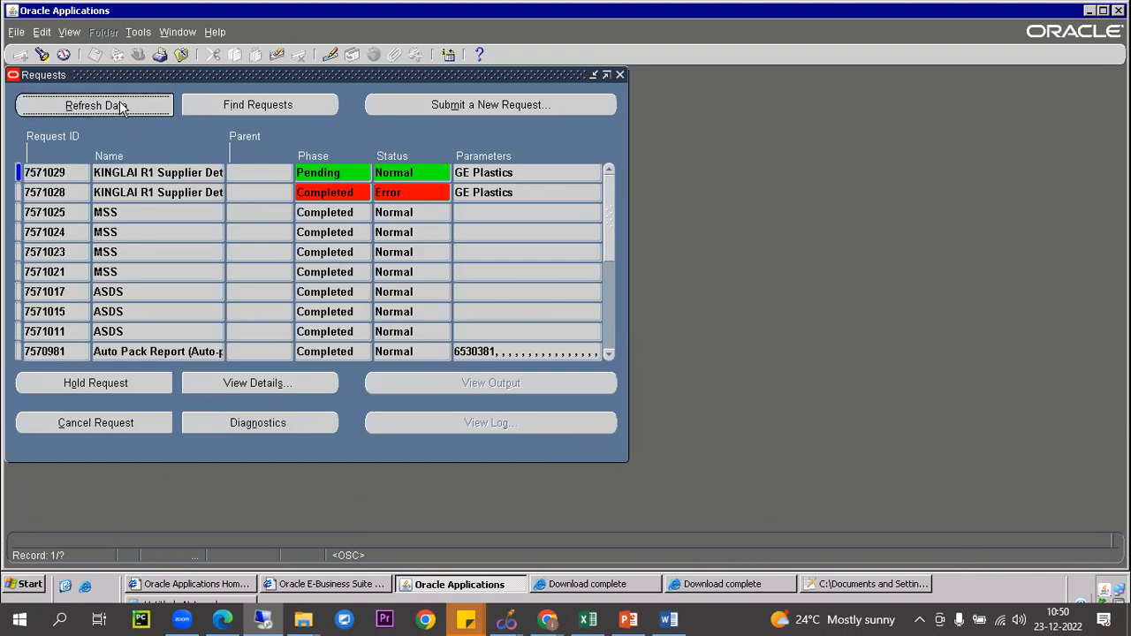
pyautogui.click(302, 192)
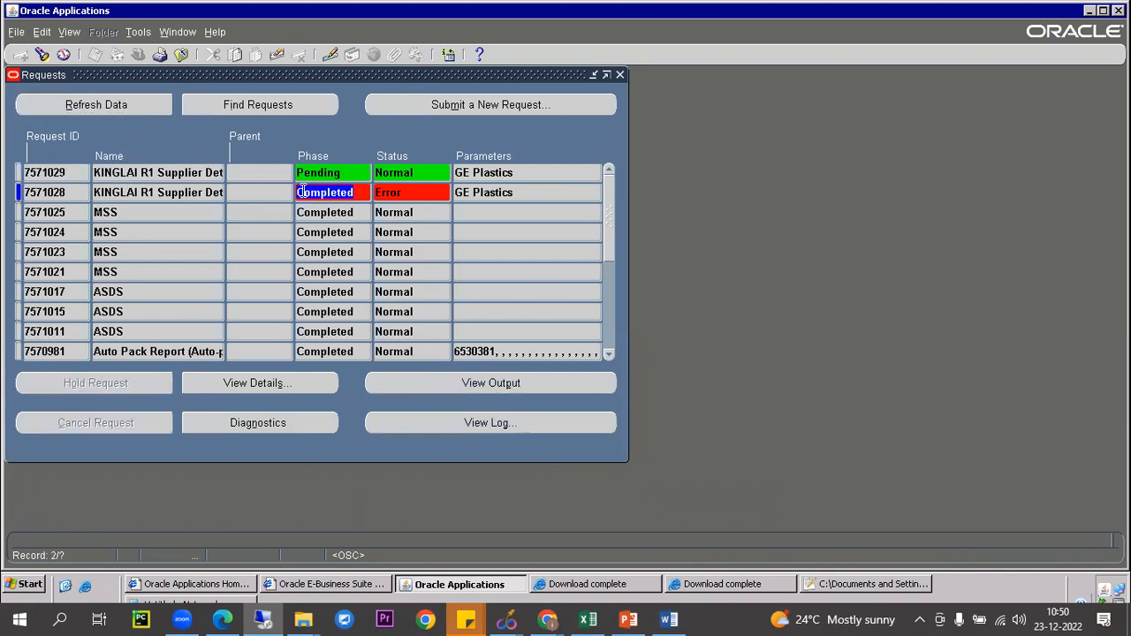
pyautogui.click(141, 104)
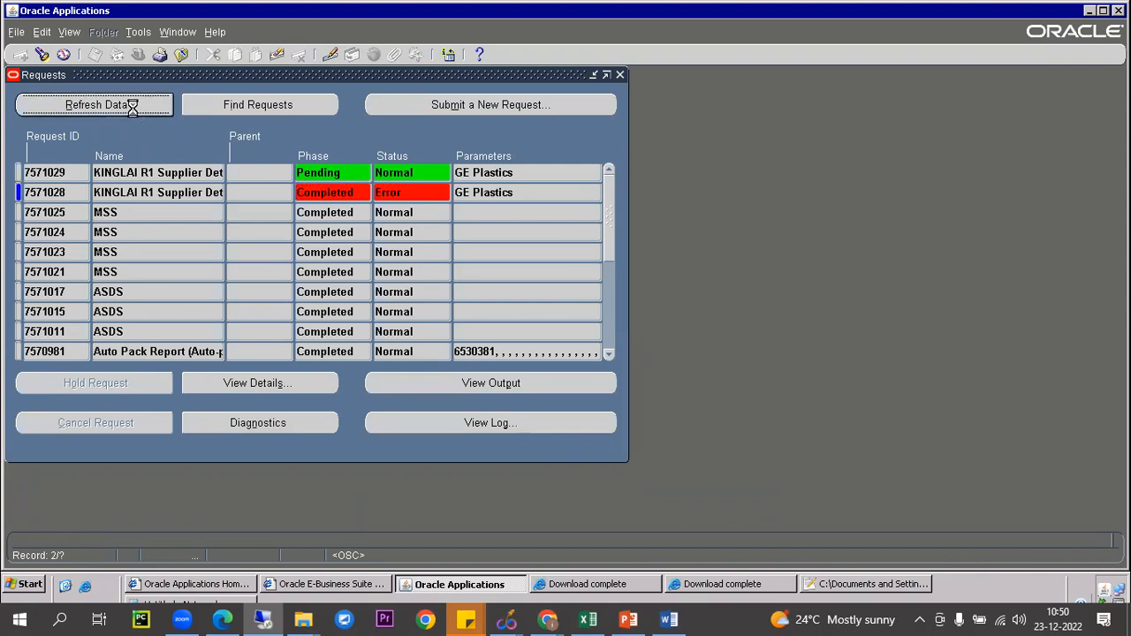
pyautogui.click(132, 106)
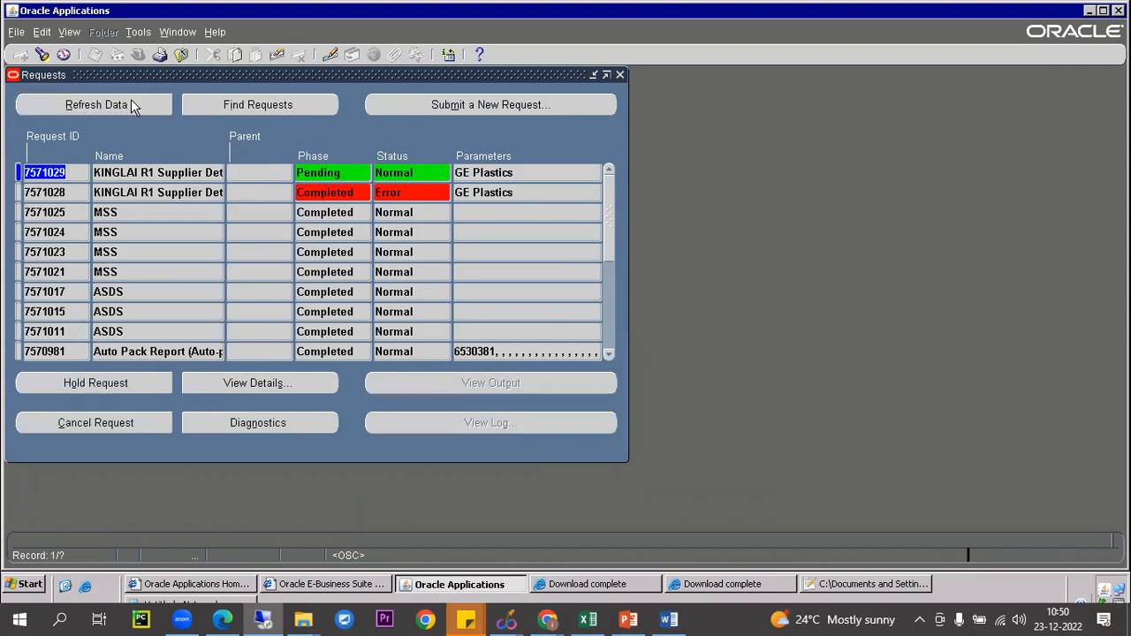
pyautogui.click(380, 191)
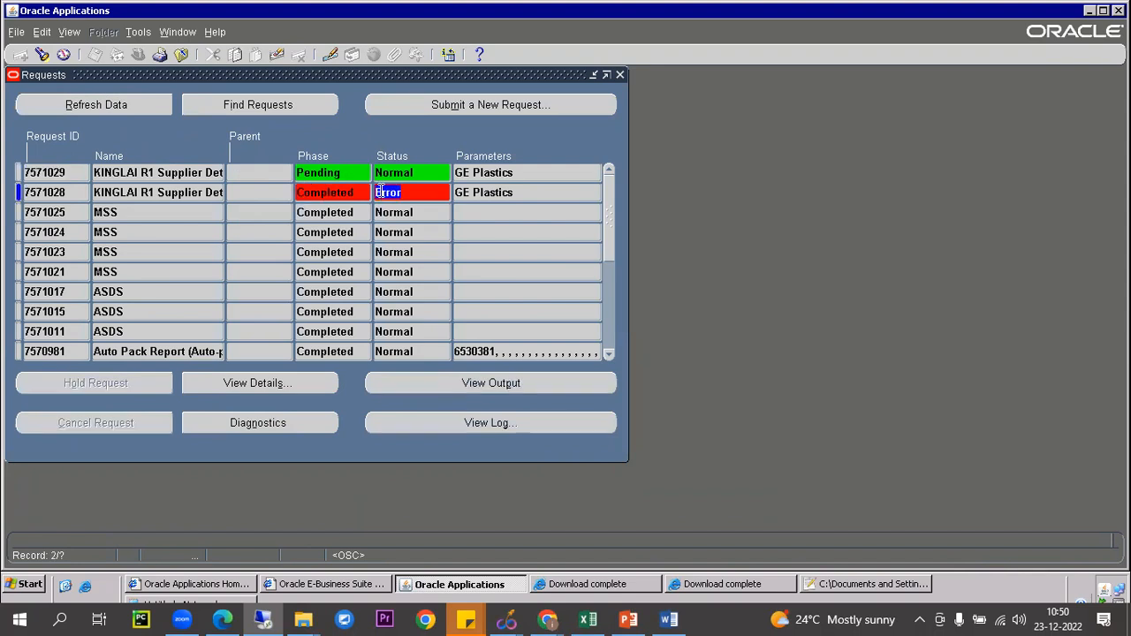
pyautogui.click(133, 106)
pyautogui.click(132, 106)
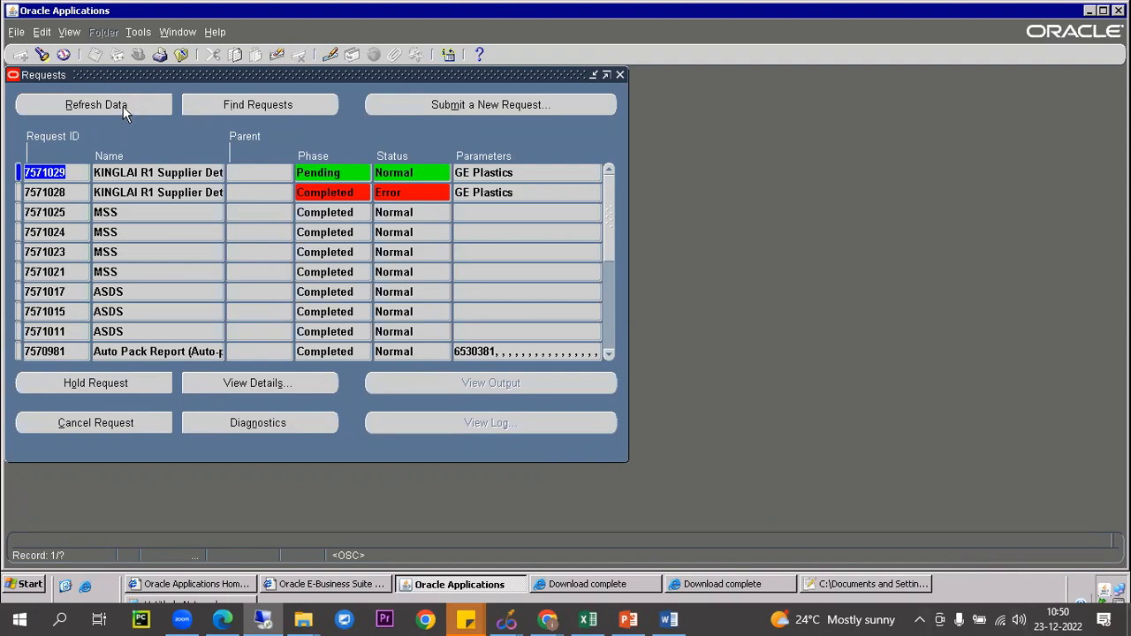
pyautogui.click(123, 106)
pyautogui.click(199, 173)
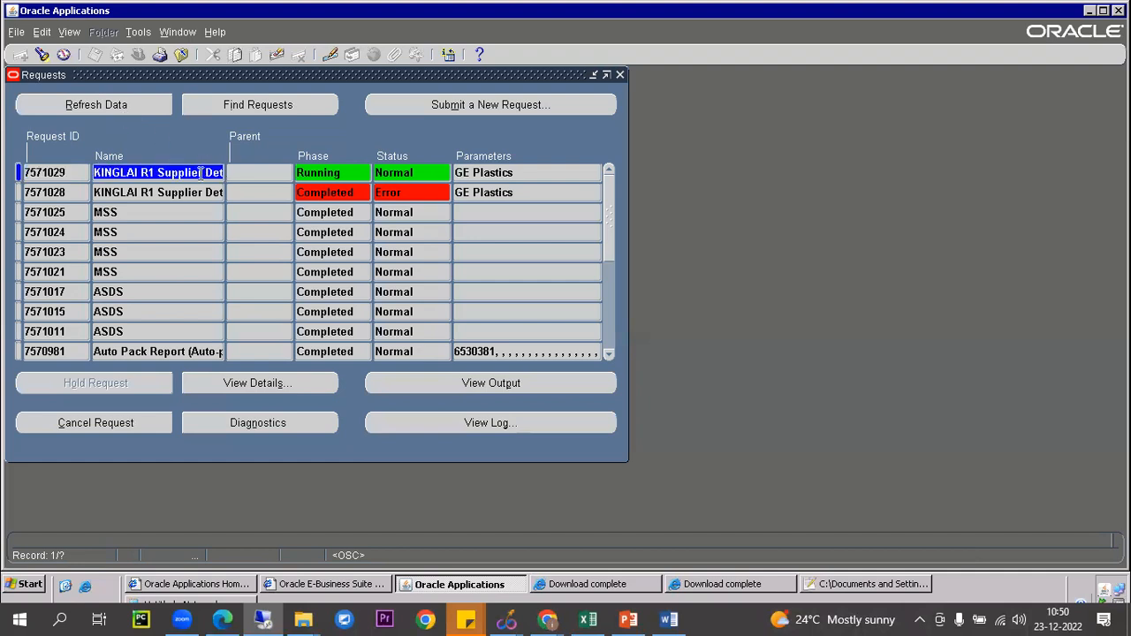
pyautogui.click(135, 106)
pyautogui.click(135, 106)
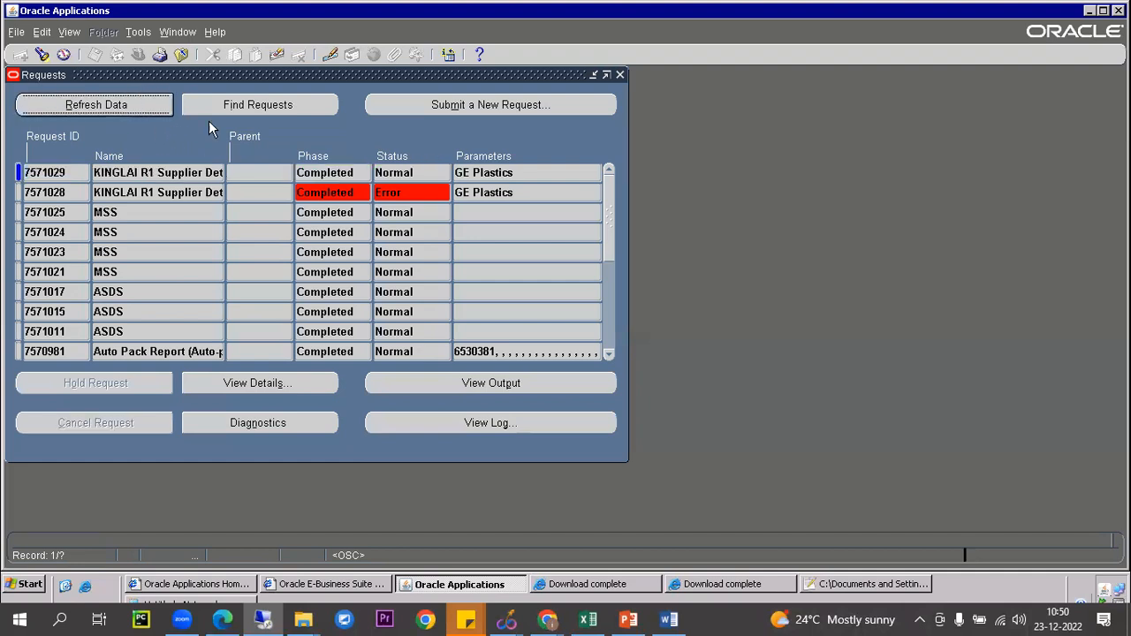
# Step: View the new supplier report request's XML output and examine its SUPPLIER_DATA_TEMPLATE, LIST_G_JOBS and G_JOBS groups
pyautogui.click(491, 383)
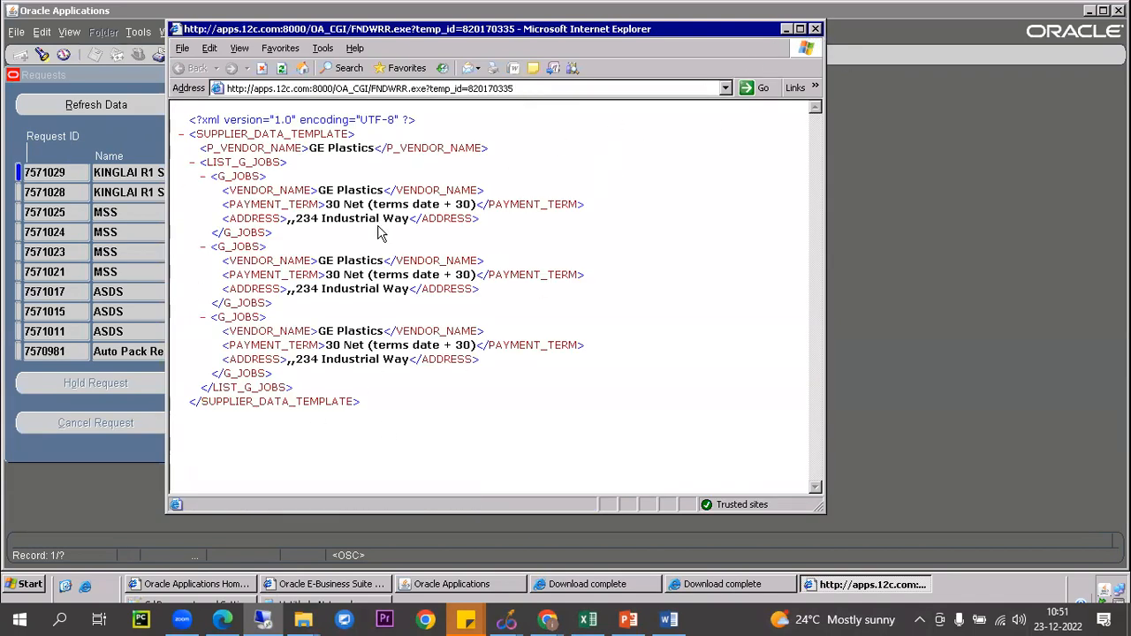
pyautogui.click(180, 134)
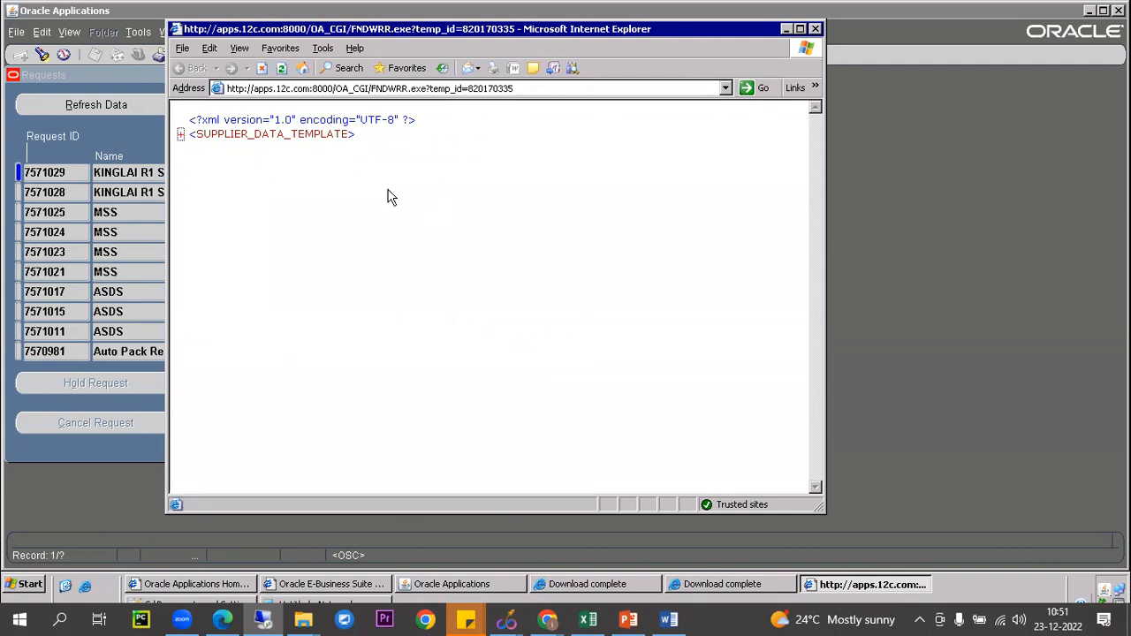
pyautogui.click(180, 134)
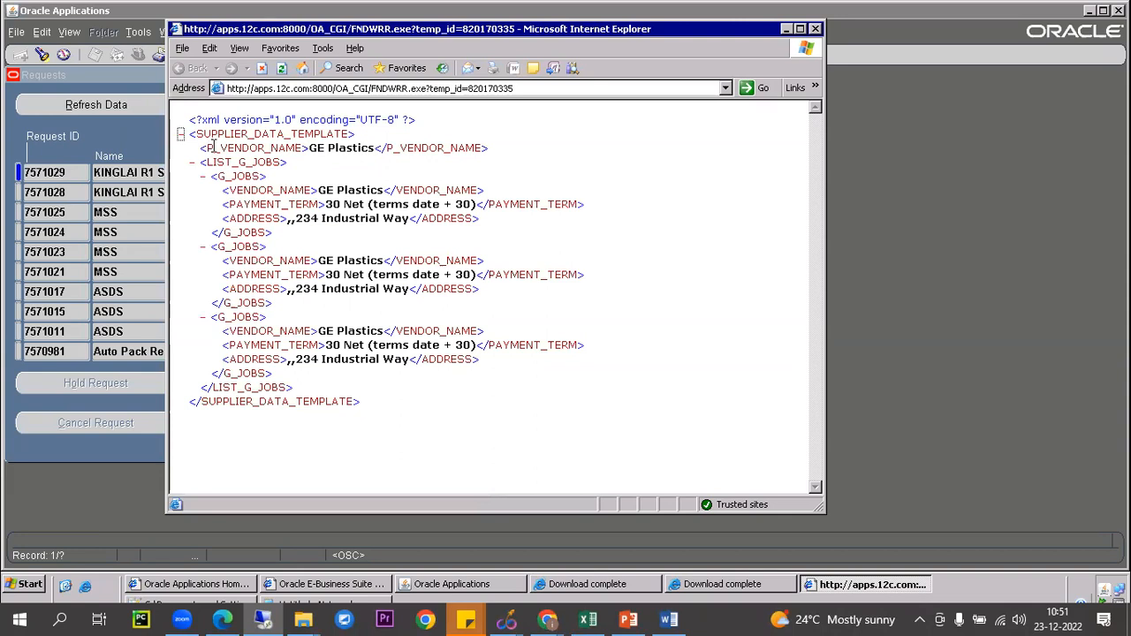
pyautogui.moveTo(219, 166); pyautogui.dragTo(281, 171)
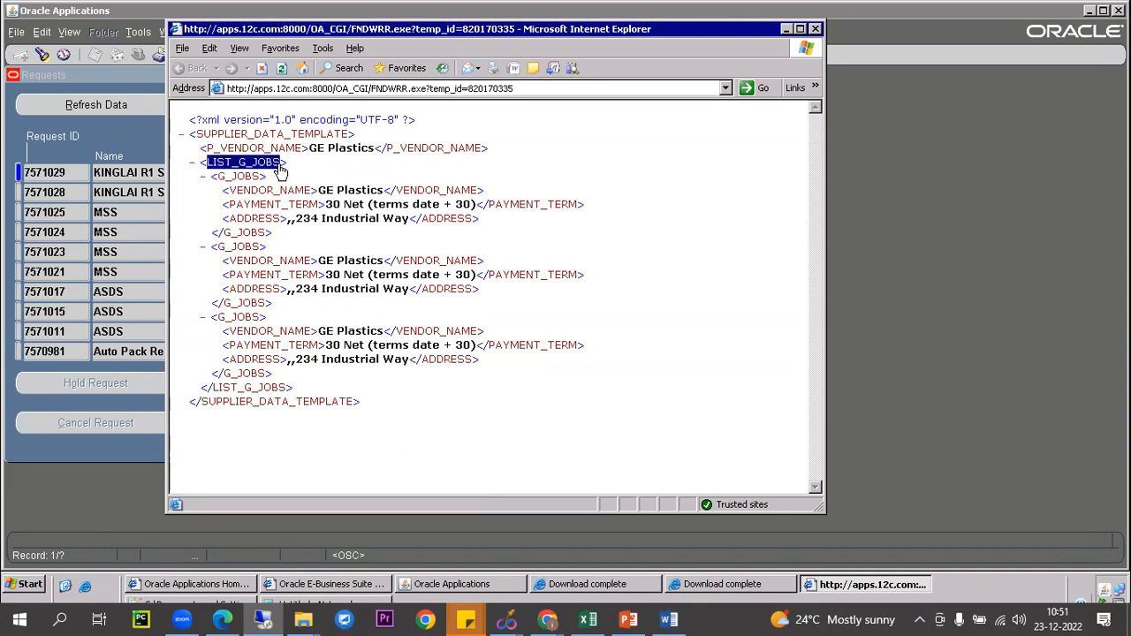
pyautogui.click(280, 171)
pyautogui.click(193, 168)
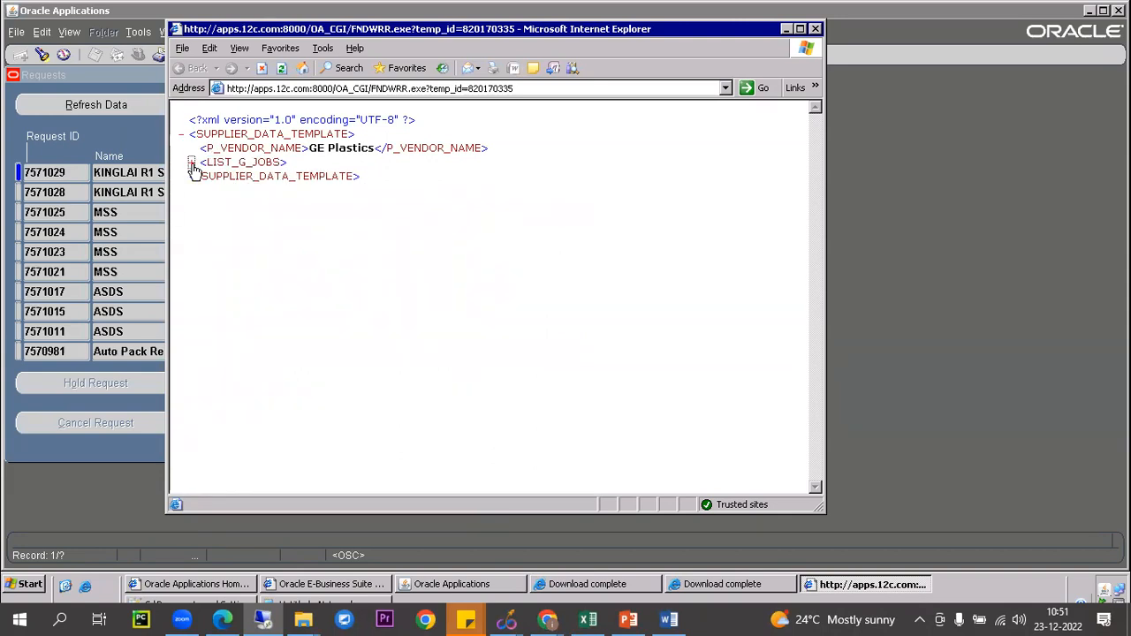
pyautogui.moveTo(225, 177); pyautogui.dragTo(252, 179)
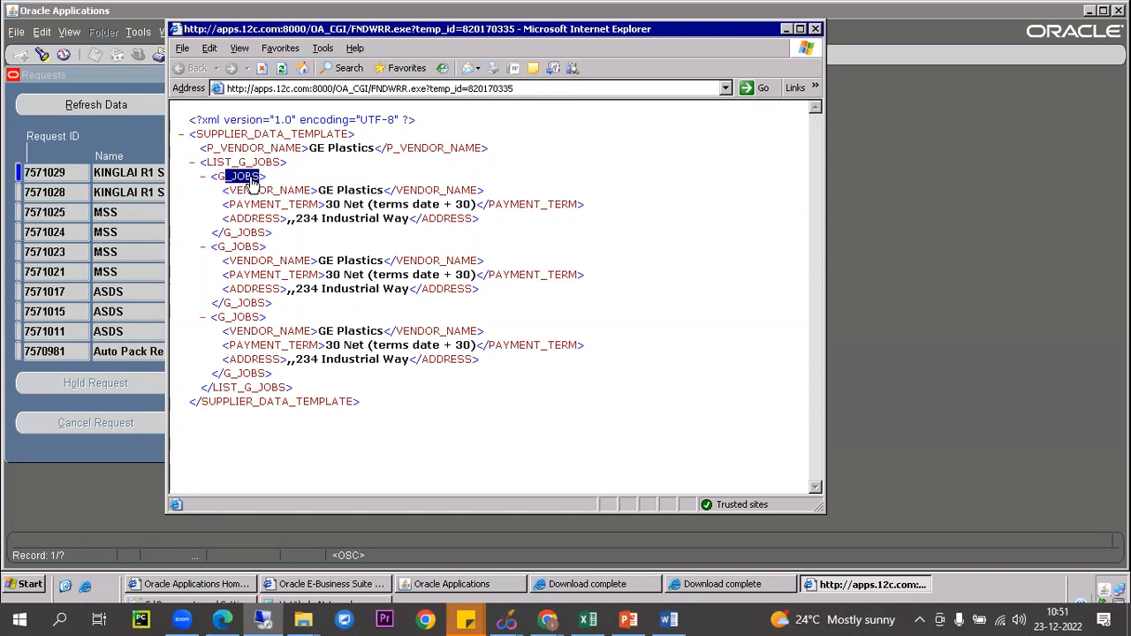
pyautogui.click(252, 179)
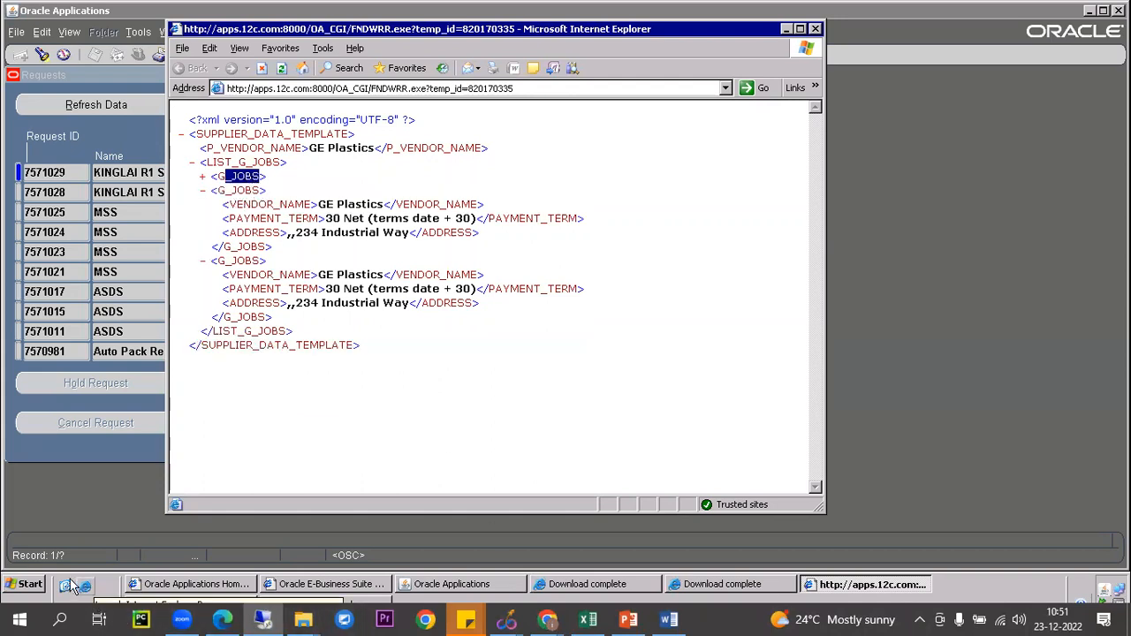
# Step: Compare the G_JOBS group definition in the KINGLAIAPSUPP.xml data template with the group tags in the report's XML output
pyautogui.click(292, 601)
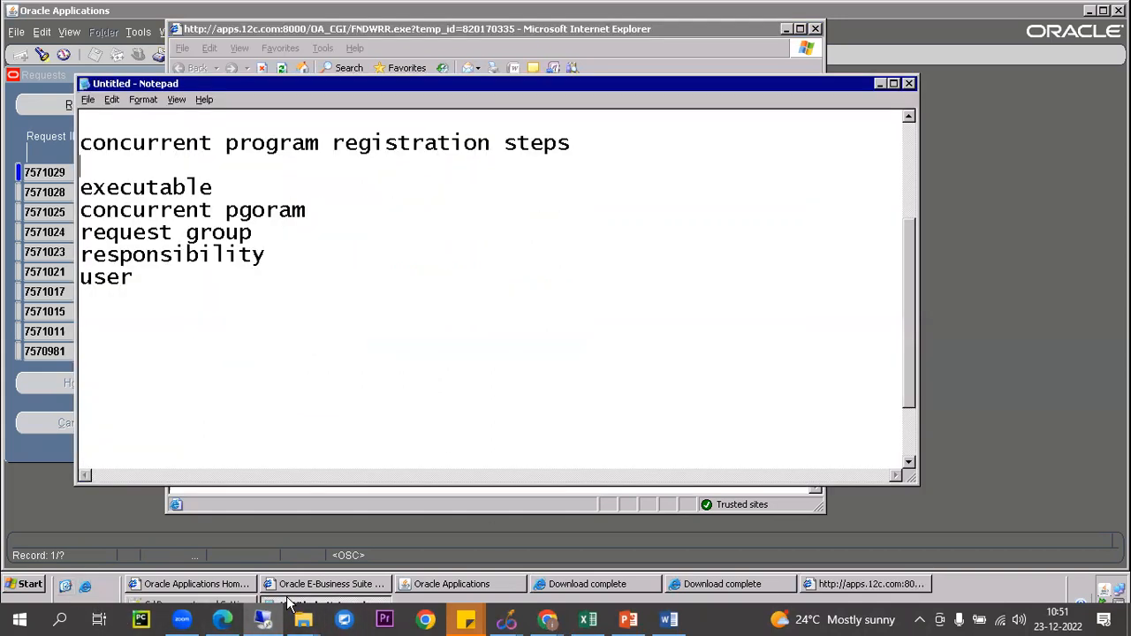
pyautogui.click(226, 608)
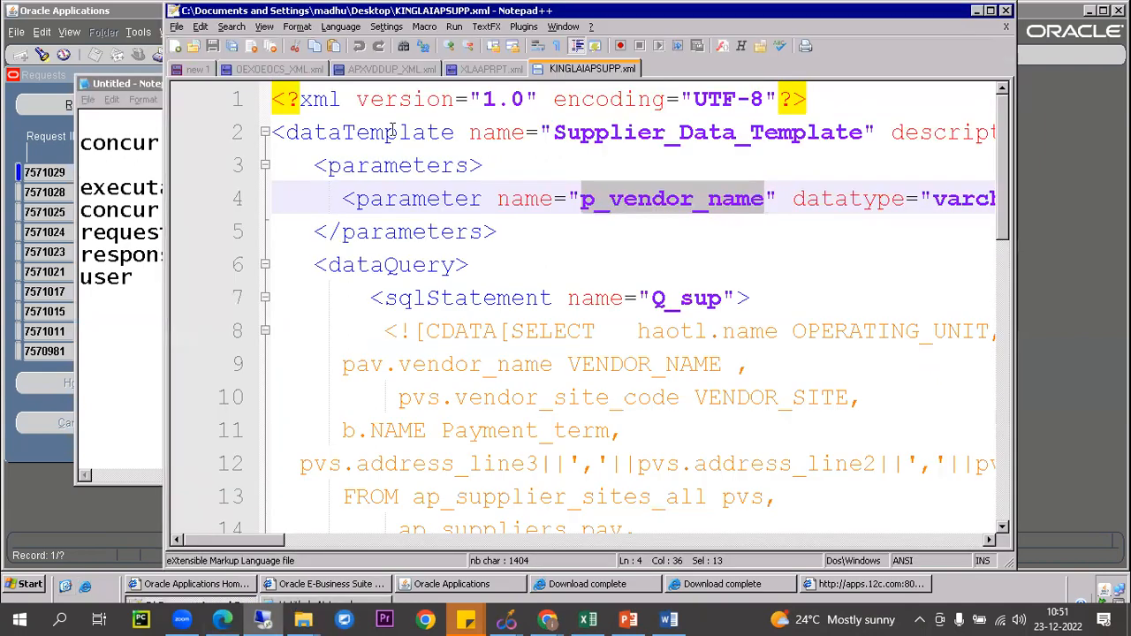
pyautogui.scroll(-6, 552, 265)
pyautogui.scroll(-3, 553, 265)
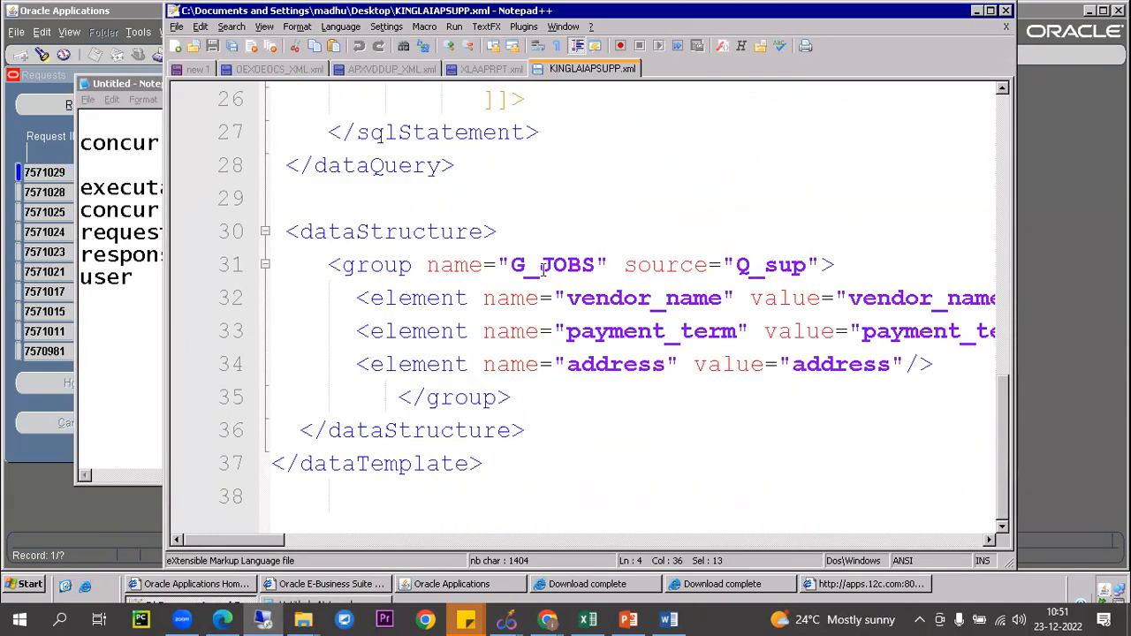
pyautogui.moveTo(508, 265); pyautogui.dragTo(598, 264)
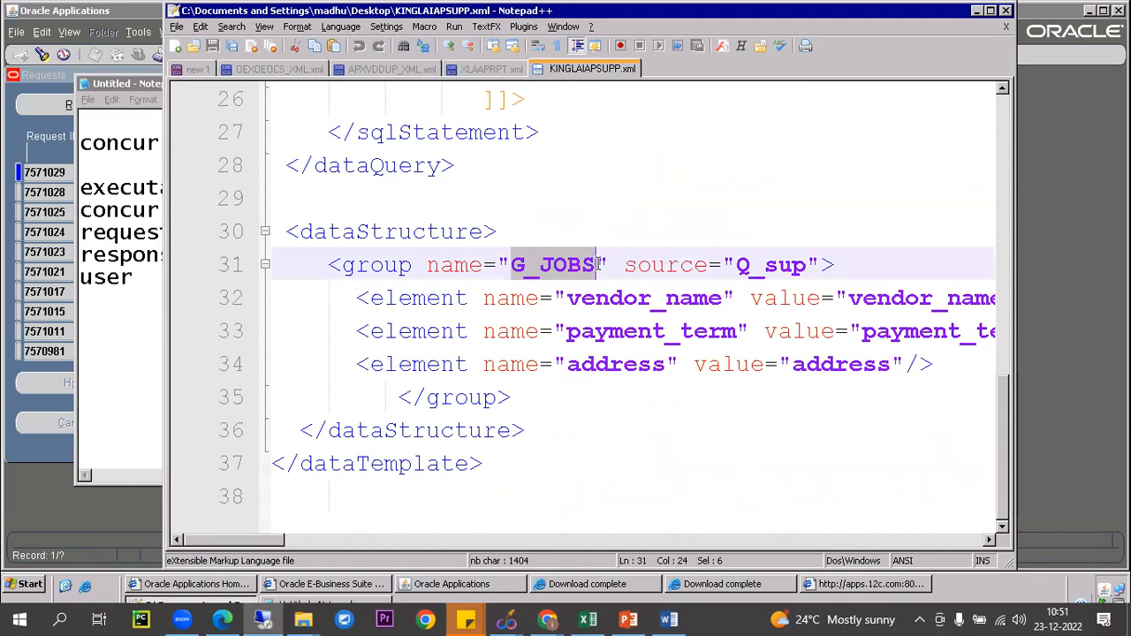
pyautogui.hotkey('alt', 'Tab')
pyautogui.hotkey('alt', 'Tab')
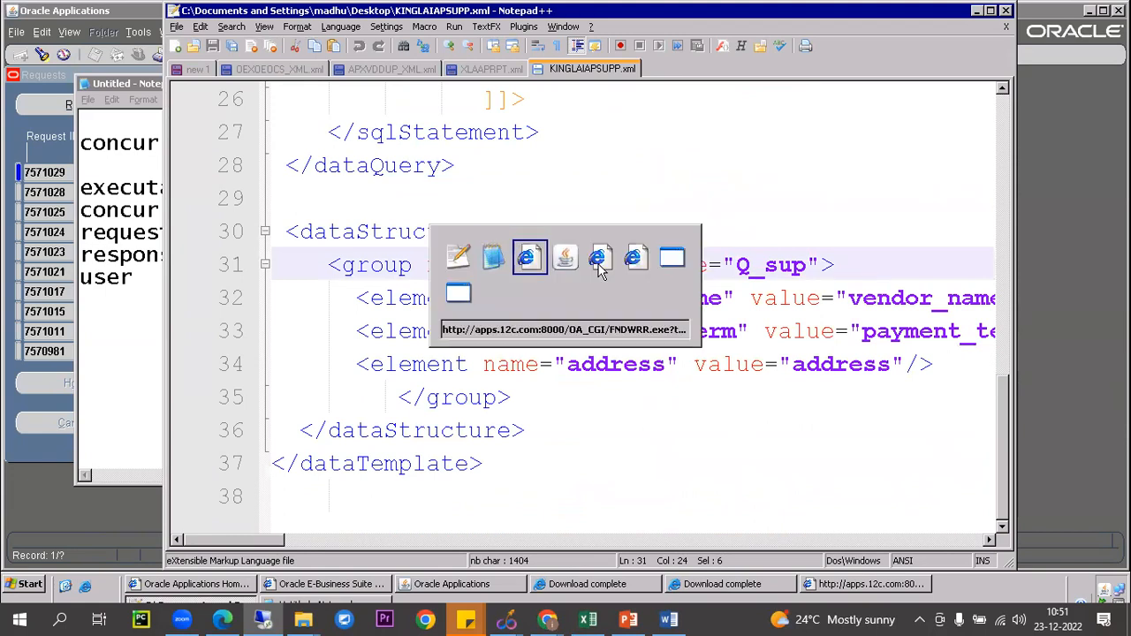
pyautogui.moveTo(226, 175); pyautogui.dragTo(254, 184)
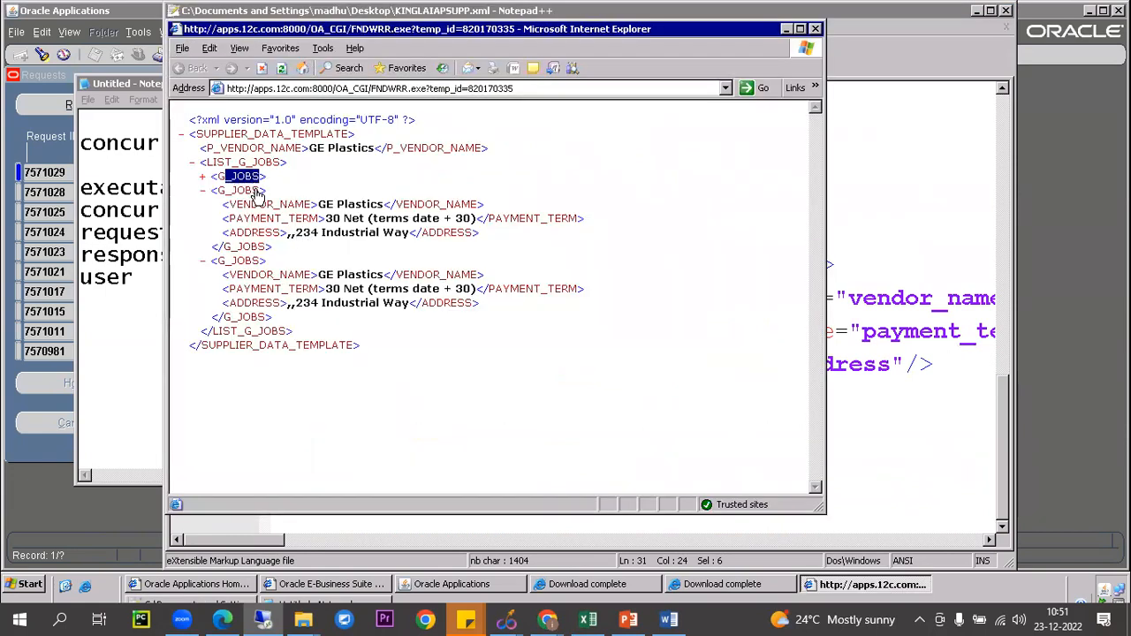
pyautogui.moveTo(300, 119); pyautogui.dragTo(533, 366)
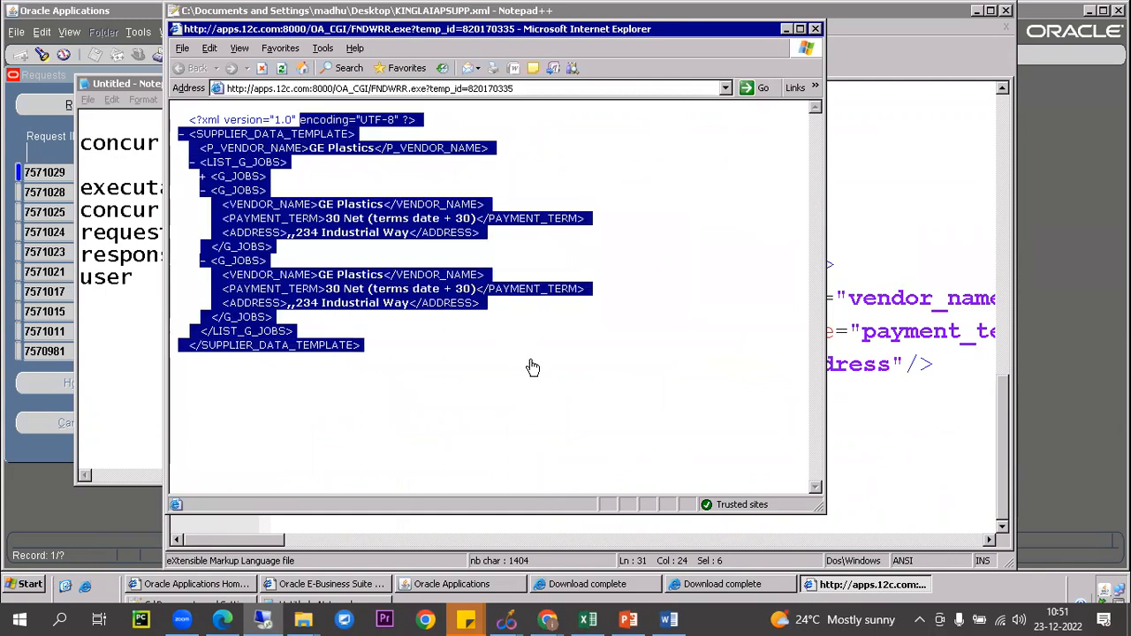
# Step: Review the Q_sup SQL query in the data template against the vendor name, payment term and address elements in the XML output
pyautogui.hotkey('alt', 'Tab')
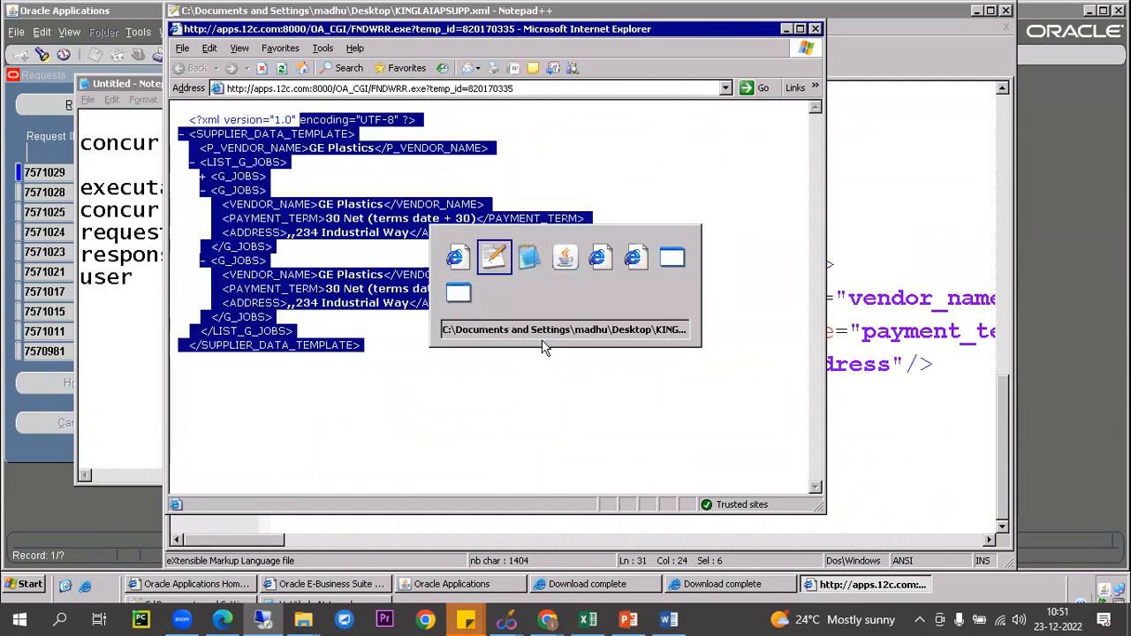
pyautogui.scroll(9, 517, 227)
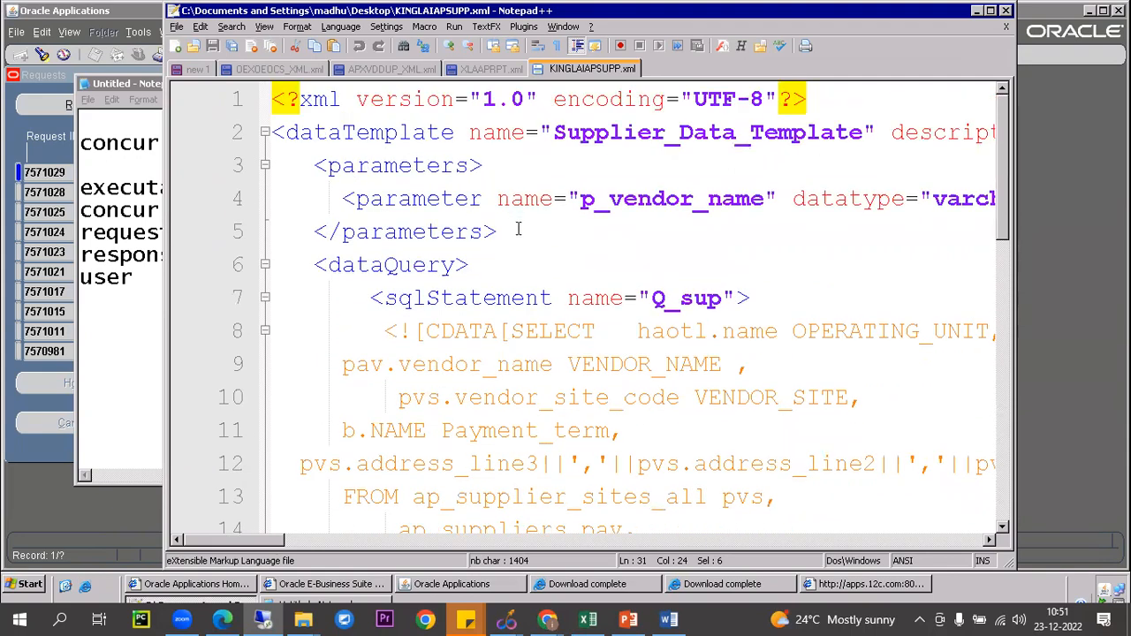
pyautogui.scroll(-2, 537, 209)
pyautogui.moveTo(560, 146); pyautogui.dragTo(671, 425)
pyautogui.hotkey('alt', 'Tab')
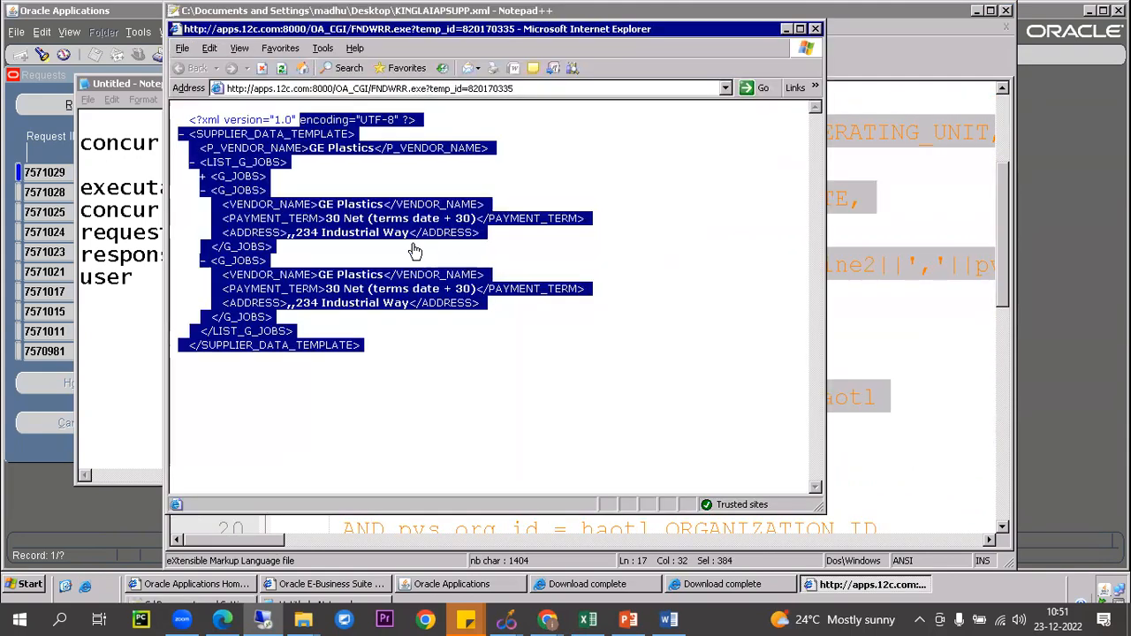
pyautogui.click(463, 180)
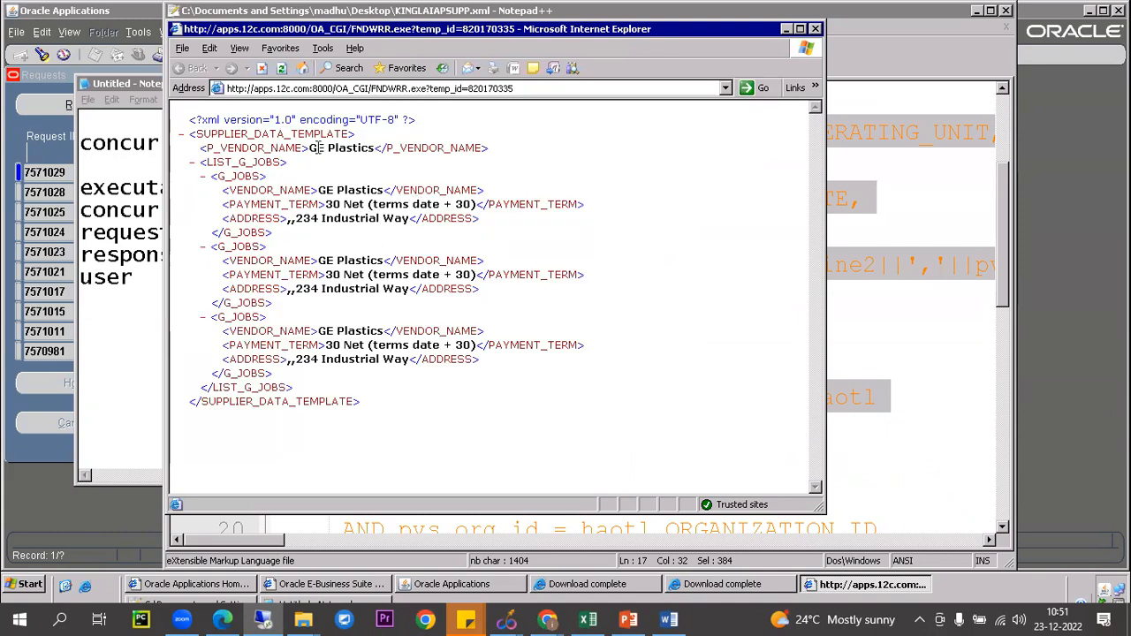
pyautogui.moveTo(306, 145); pyautogui.dragTo(514, 157)
pyautogui.moveTo(314, 190); pyautogui.dragTo(559, 263)
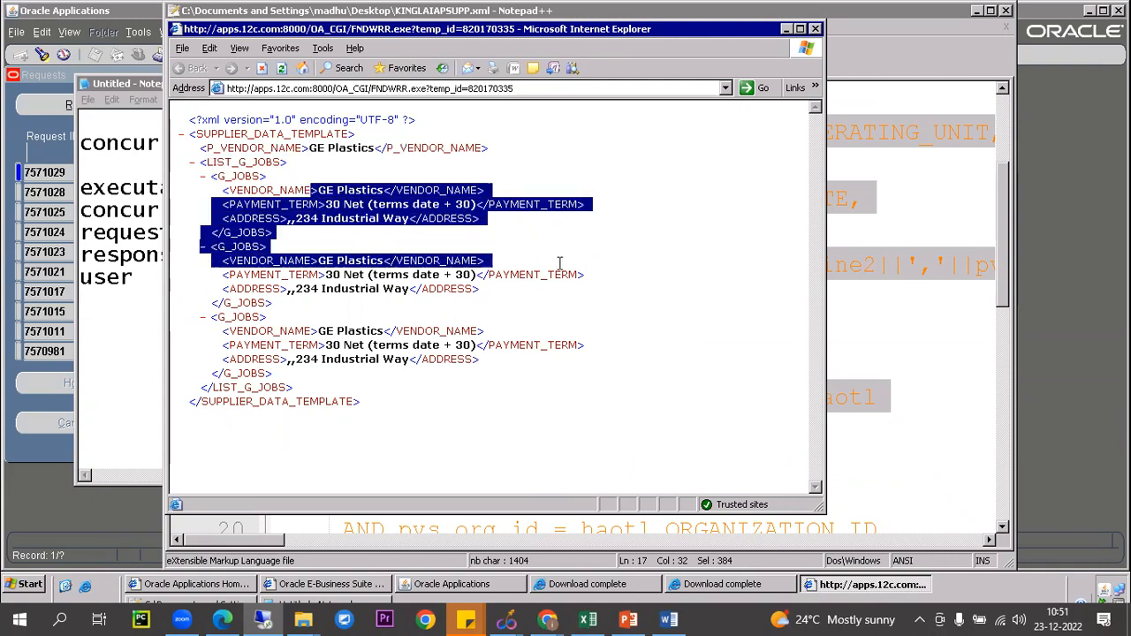
pyautogui.click(569, 278)
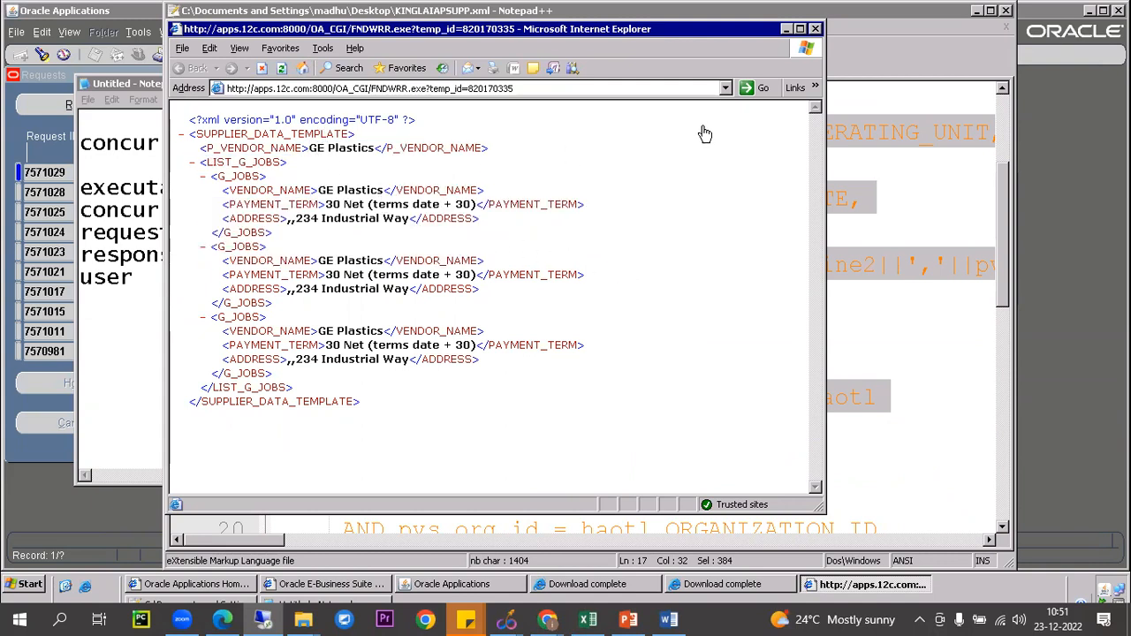
# Step: Collapse the three G_JOBS groups, examine the P_VENDOR_NAME parameter value, and expand the second group again
pyautogui.click(202, 175)
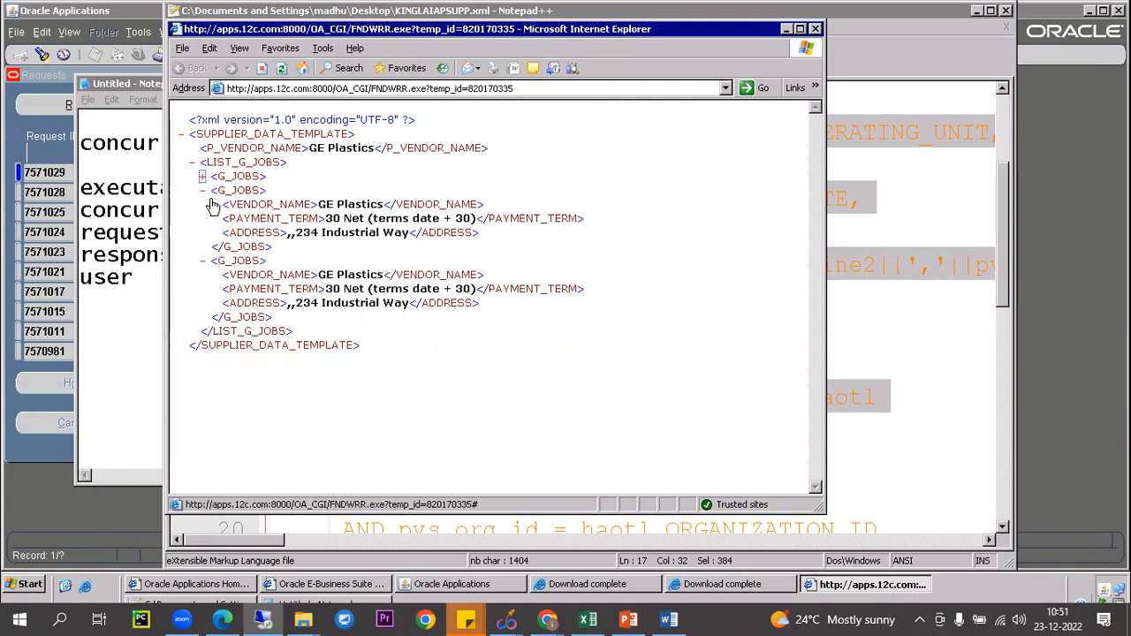
pyautogui.click(202, 190)
pyautogui.click(202, 204)
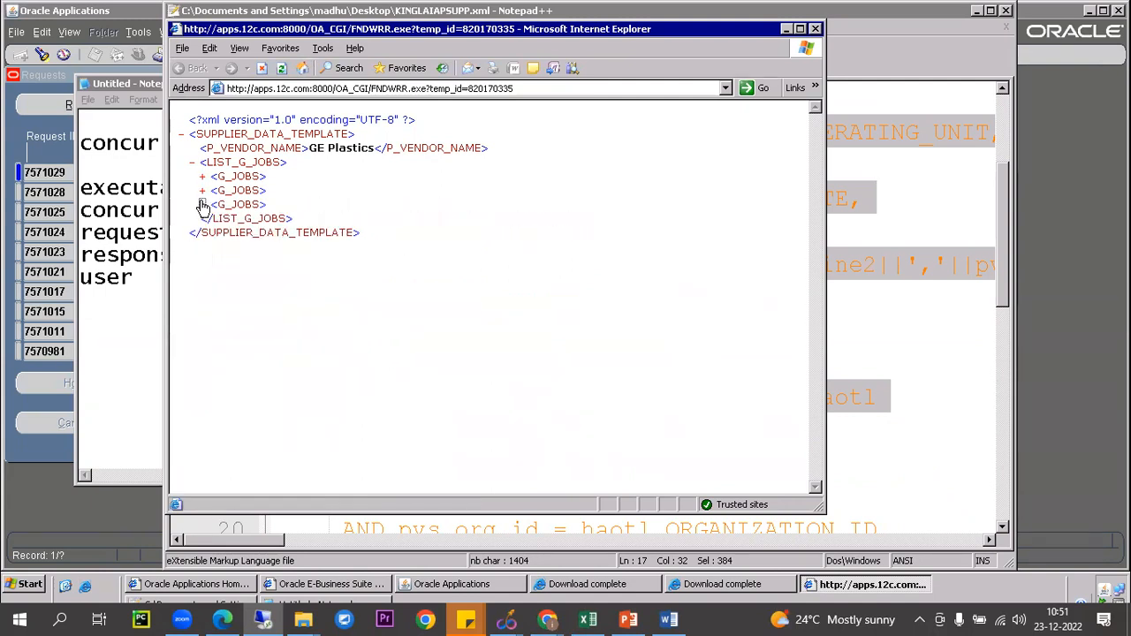
pyautogui.moveTo(301, 147); pyautogui.dragTo(372, 147)
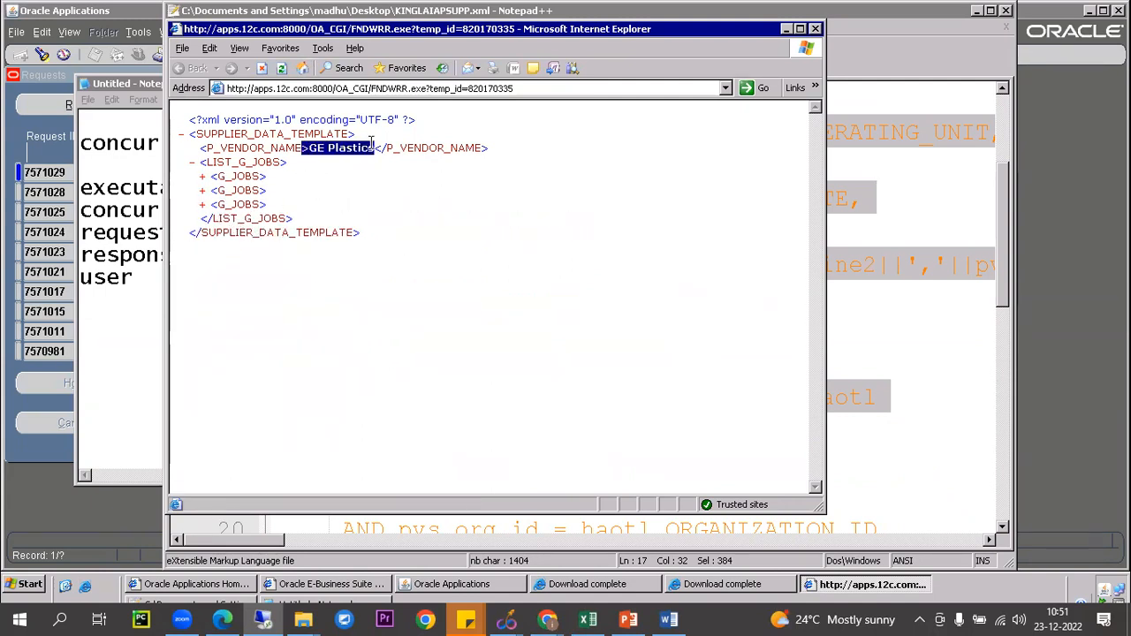
pyautogui.click(362, 193)
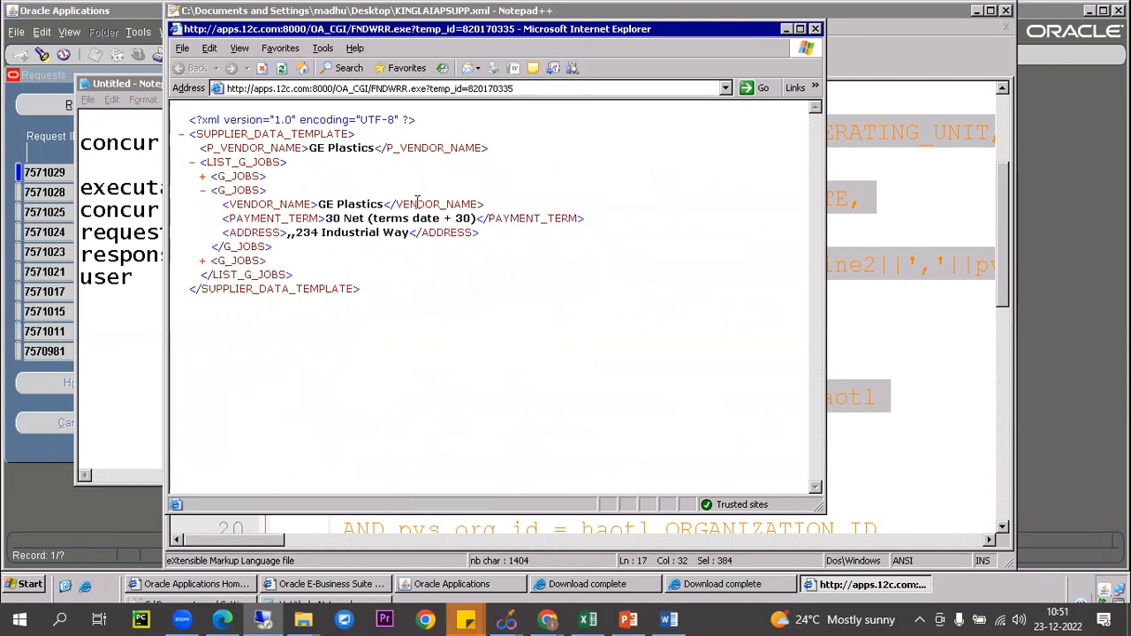
# Step: Save the report's XML output to the Desktop as KINGLAIAPSUPP_output.xml with the XML Files type
pyautogui.click(182, 47)
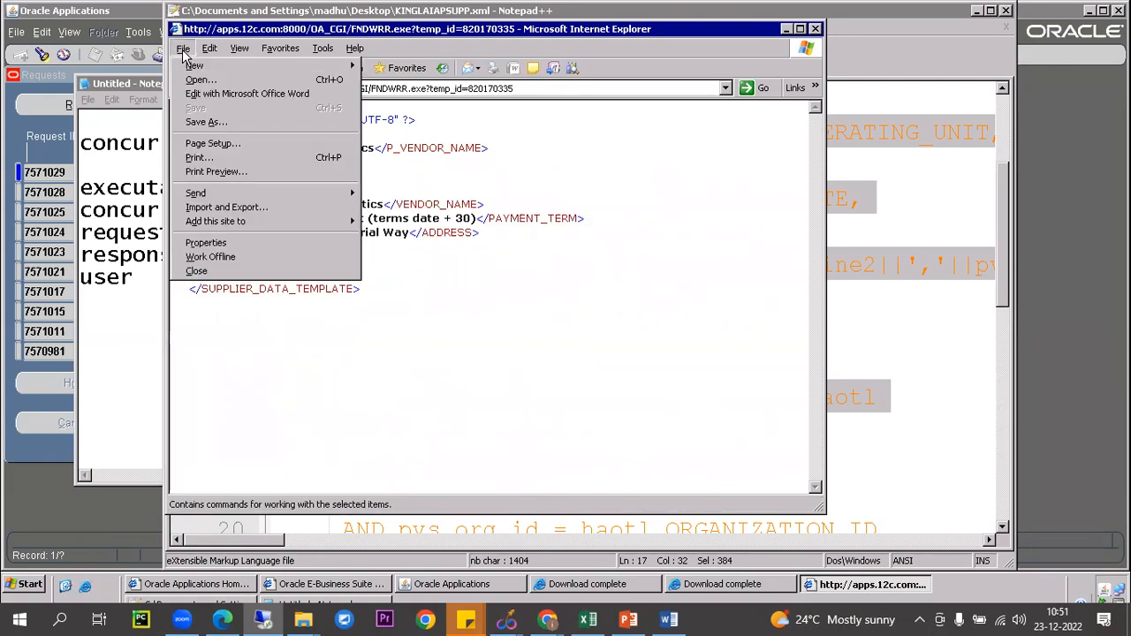
pyautogui.click(235, 122)
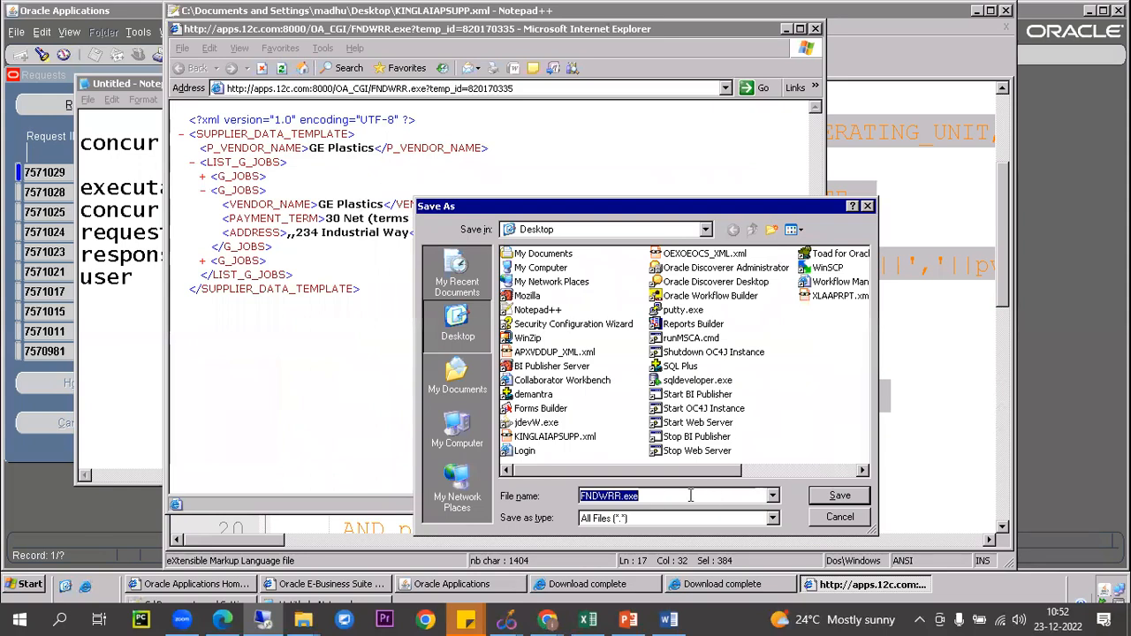
pyautogui.click(731, 521)
pyautogui.click(634, 535)
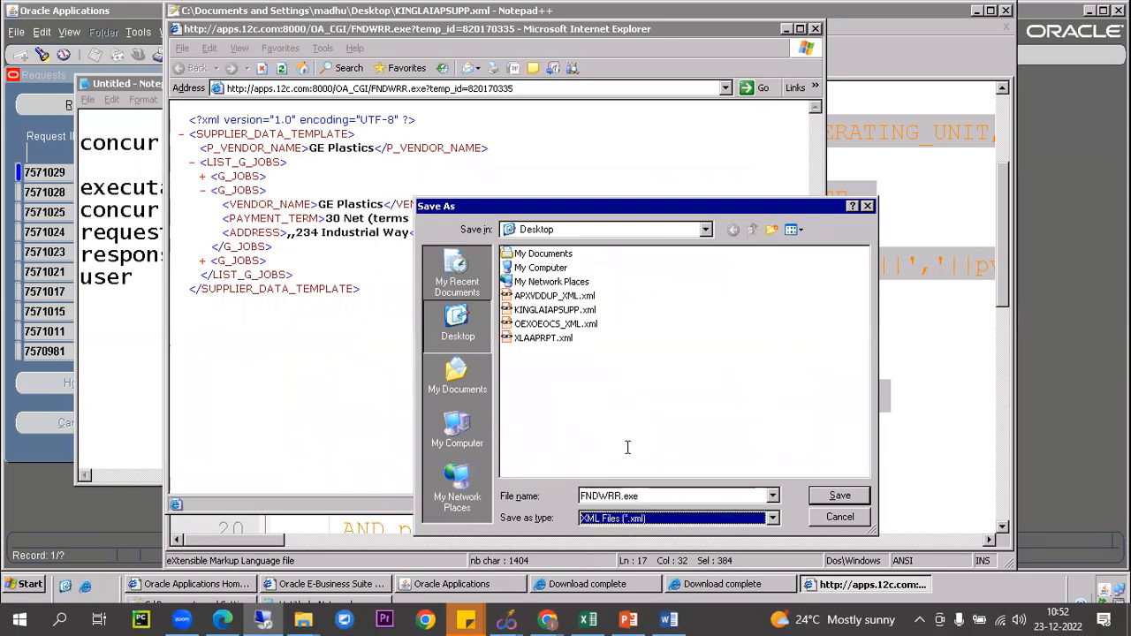
pyautogui.click(557, 311)
pyautogui.doubleClick(649, 496)
pyautogui.click(650, 495)
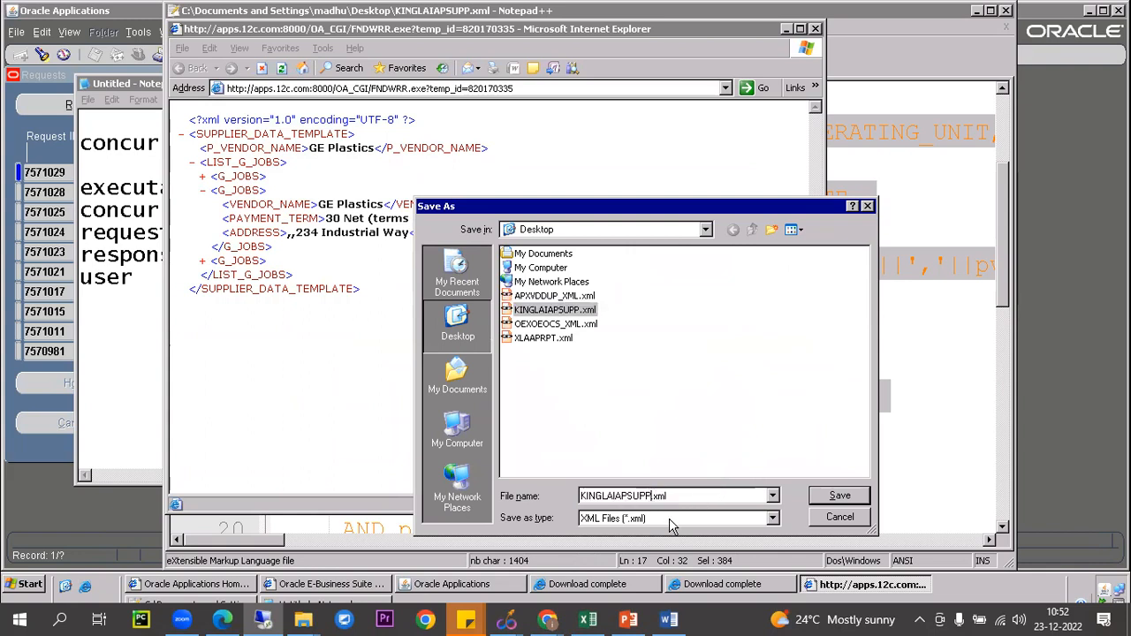
pyautogui.write('_output')
pyautogui.press('Return')
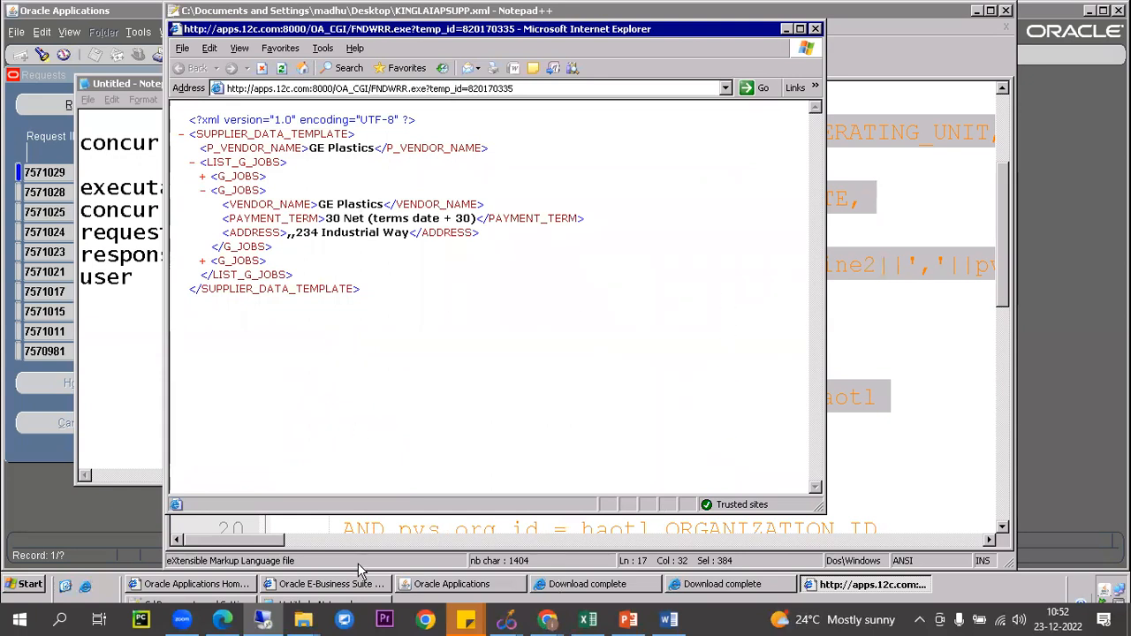
# Step: Review the Notepad outline of template sections and registration steps, and the data model and layout model lines in the new 1 notes
pyautogui.moveTo(262, 617)
pyautogui.click(340, 603)
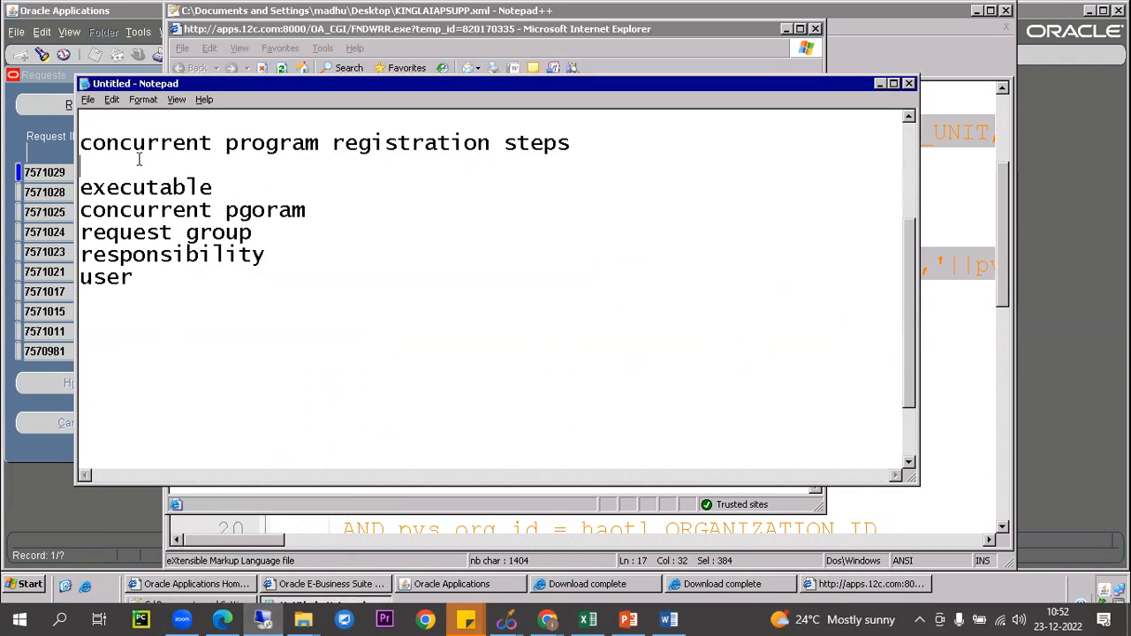
pyautogui.scroll(3, 254, 252)
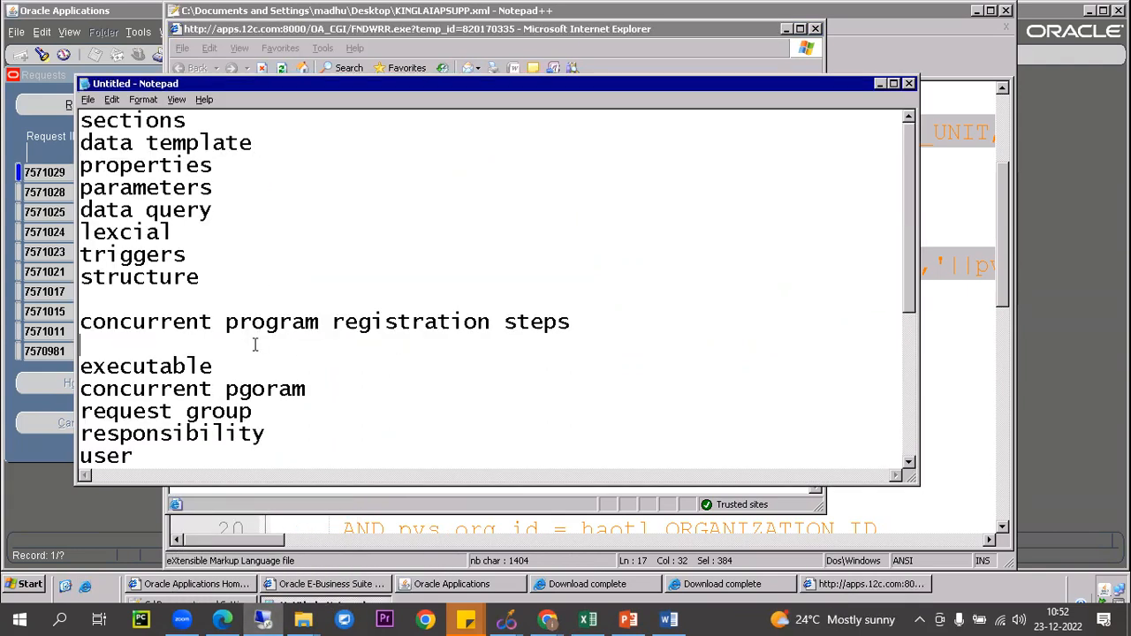
pyautogui.click(168, 603)
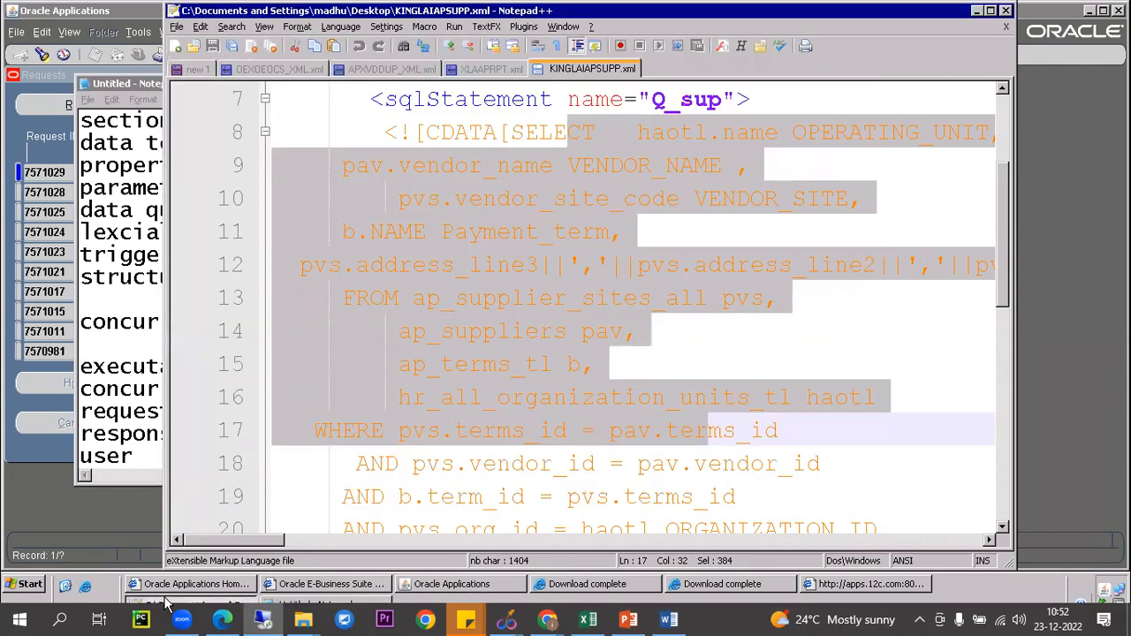
pyautogui.click(195, 70)
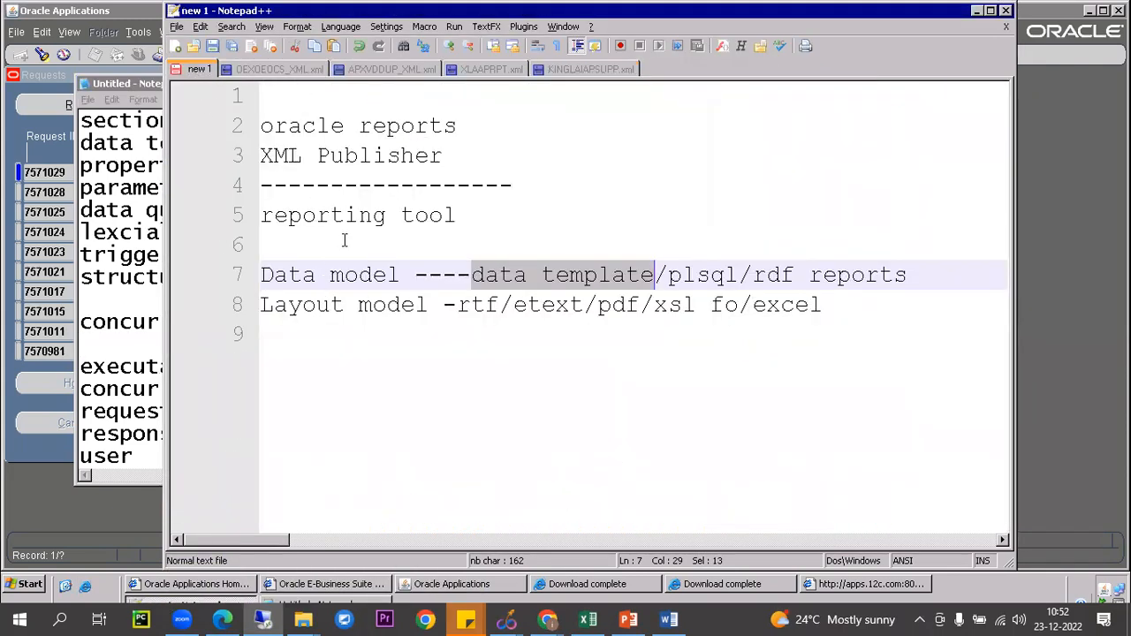
pyautogui.moveTo(273, 274); pyautogui.dragTo(436, 307)
pyautogui.click(472, 323)
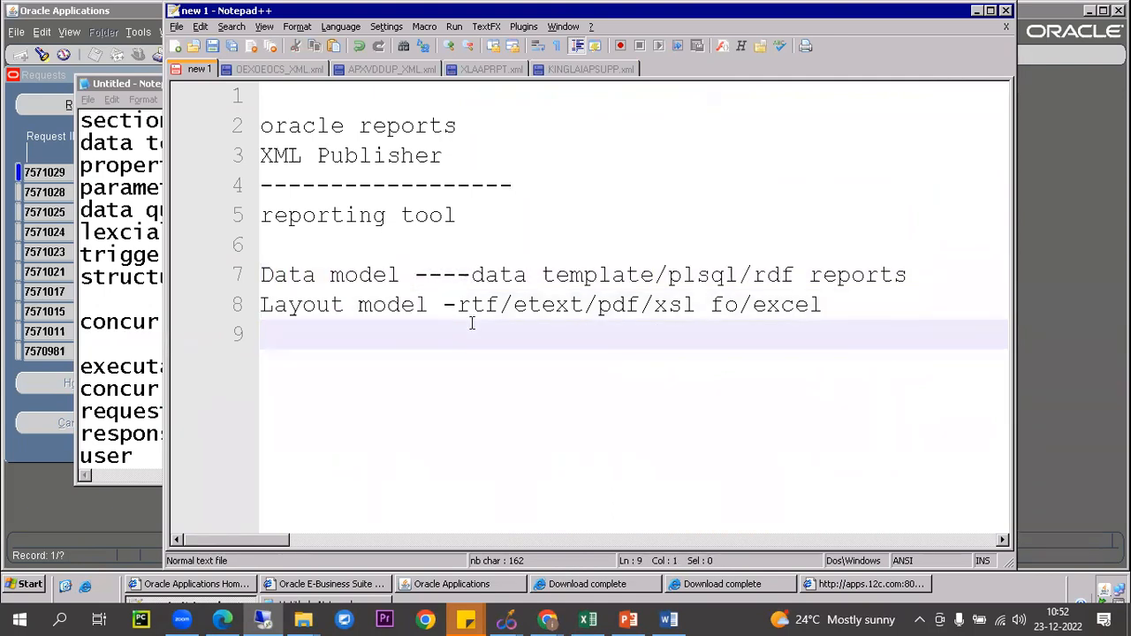
# Step: Insert 15 blank lines between the Data model and Layout model lines in the new 1 notes
pyautogui.click(937, 278)
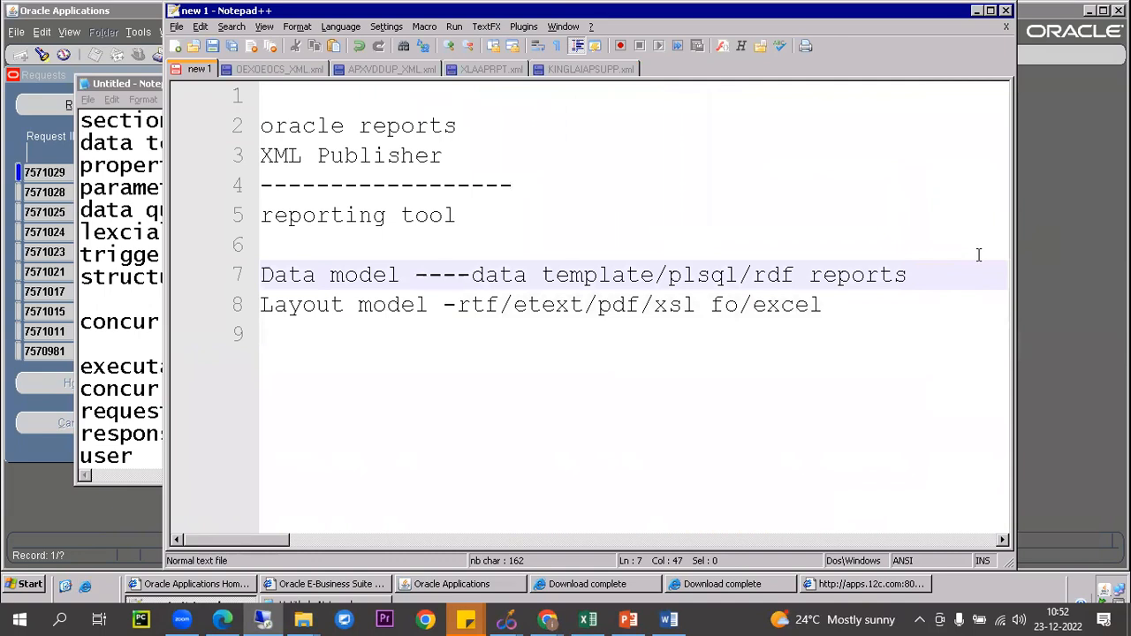
pyautogui.press('Return')
pyautogui.press('Return')
pyautogui.press('Return')
pyautogui.press('Return')
pyautogui.press('Return')
pyautogui.press('Return')
pyautogui.press('Return')
pyautogui.press('Return')
pyautogui.press('Return')
pyautogui.press('Return')
pyautogui.press('Return')
pyautogui.press('Return')
pyautogui.press('Return')
pyautogui.press('Return')
pyautogui.press('Return')
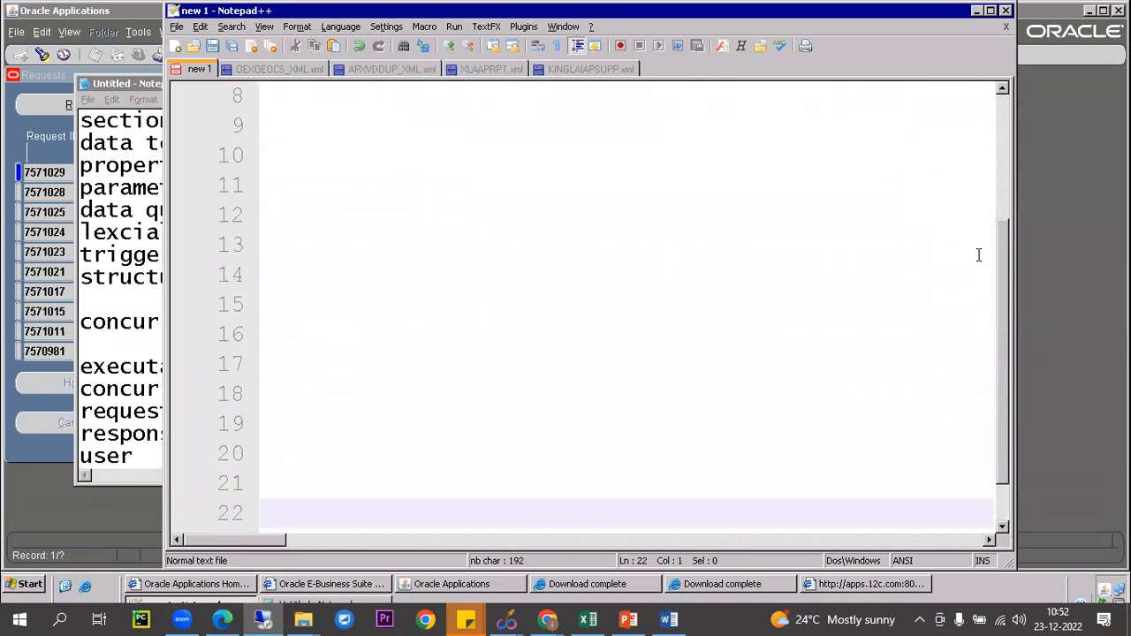
# Step: Copy the concurrent program registration steps from the Notepad outline into the new 1 notes below the Data model line
pyautogui.click(445, 189)
pyautogui.scroll(2, 428, 192)
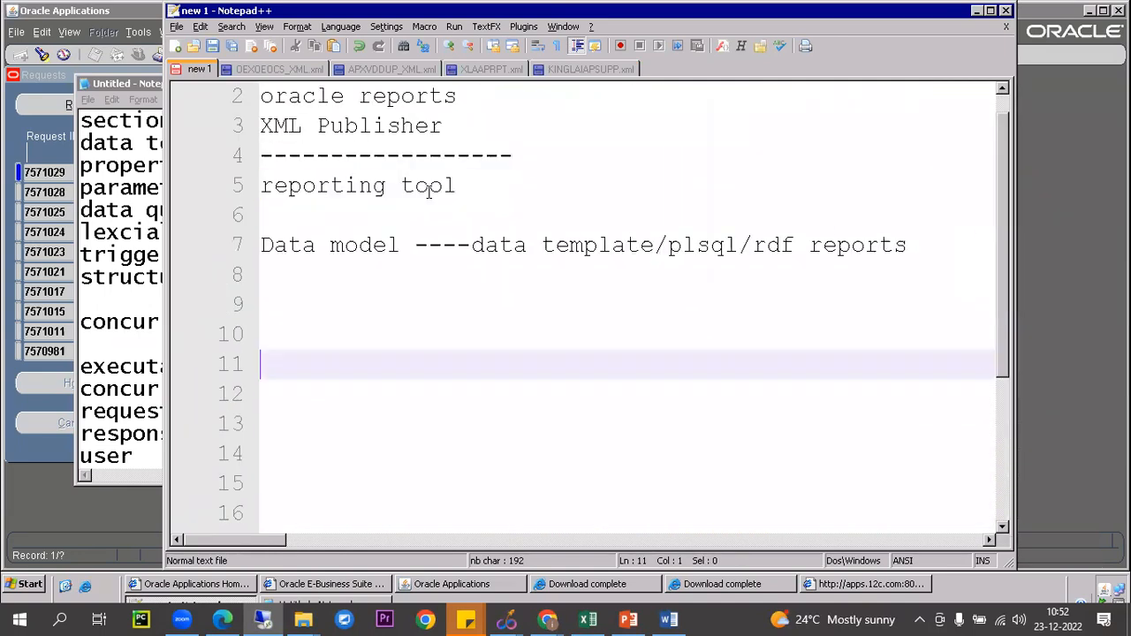
pyautogui.click(303, 266)
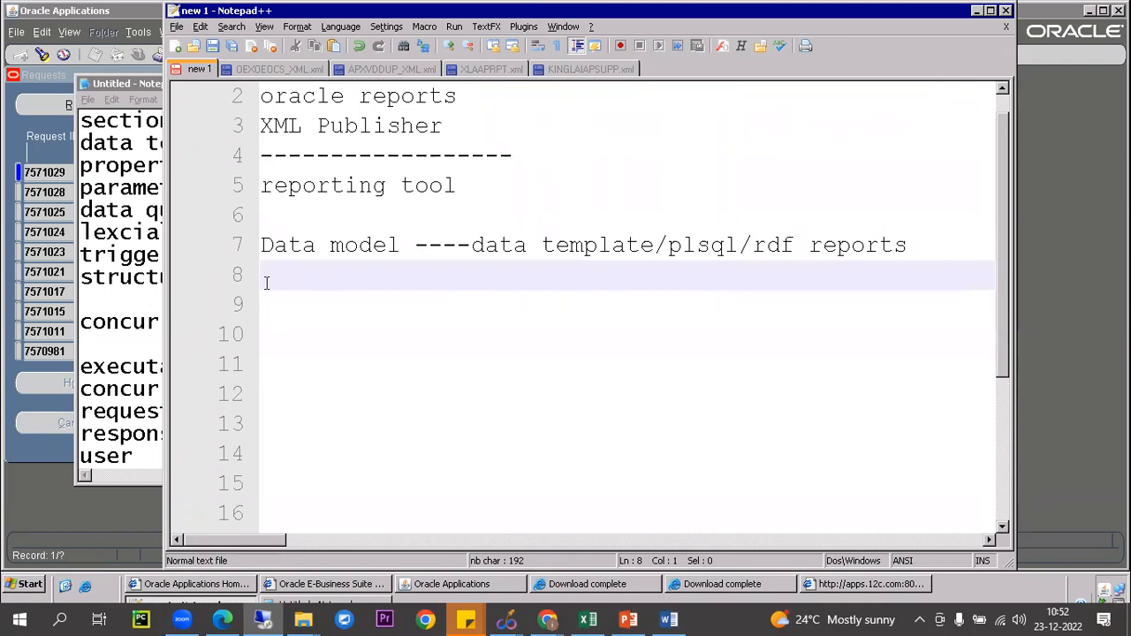
pyautogui.click(130, 203)
pyautogui.scroll(-2, 110, 265)
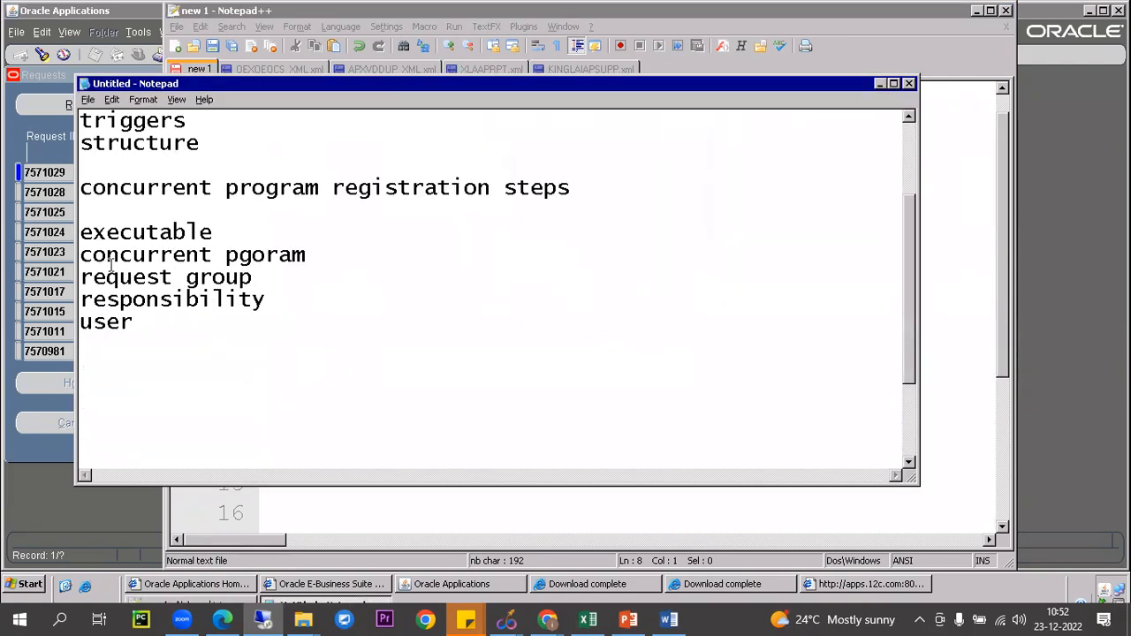
pyautogui.moveTo(92, 171); pyautogui.dragTo(197, 376)
pyautogui.hotkey('ctrl', 'c')
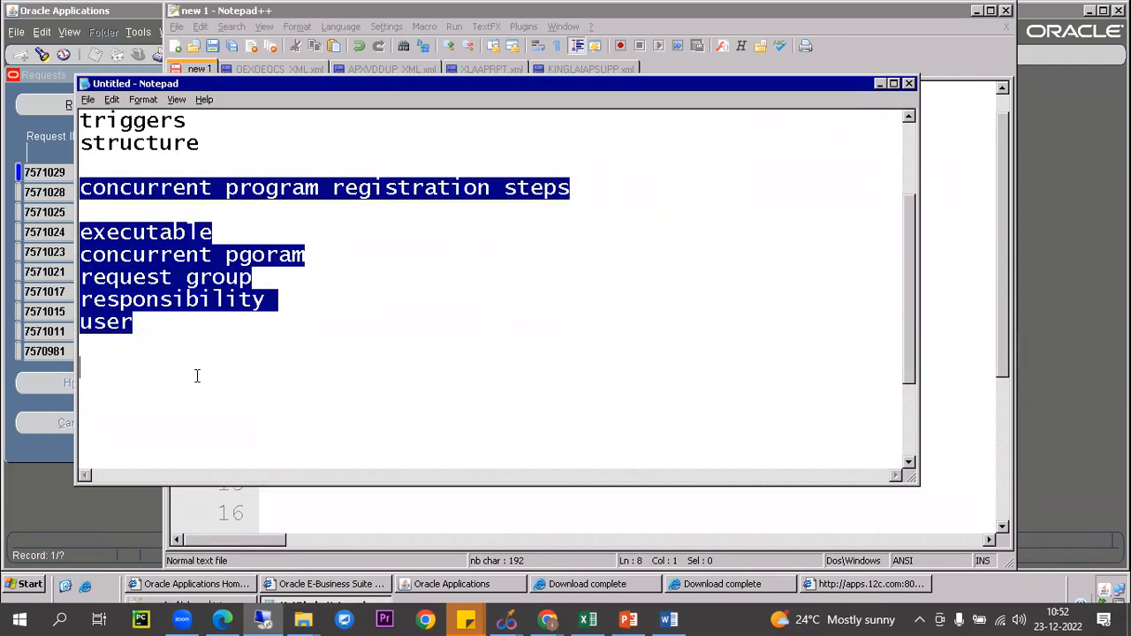
pyautogui.hotkey('alt', 'Tab')
pyautogui.hotkey('ctrl', 'v')
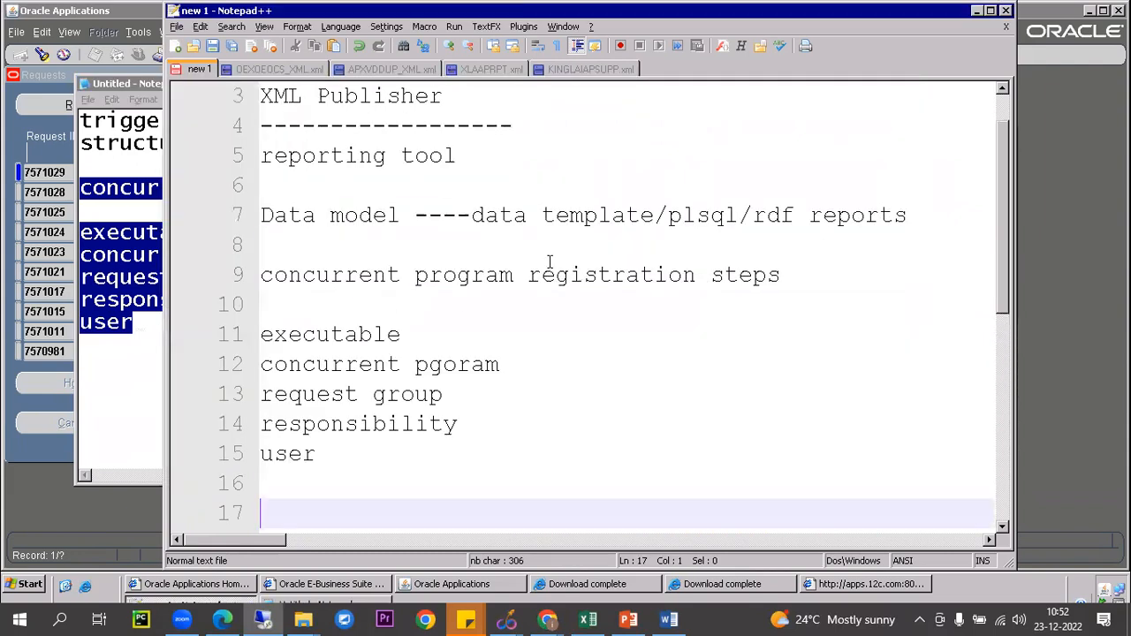
pyautogui.scroll(-2, 377, 303)
pyautogui.moveTo(273, 156); pyautogui.dragTo(354, 205)
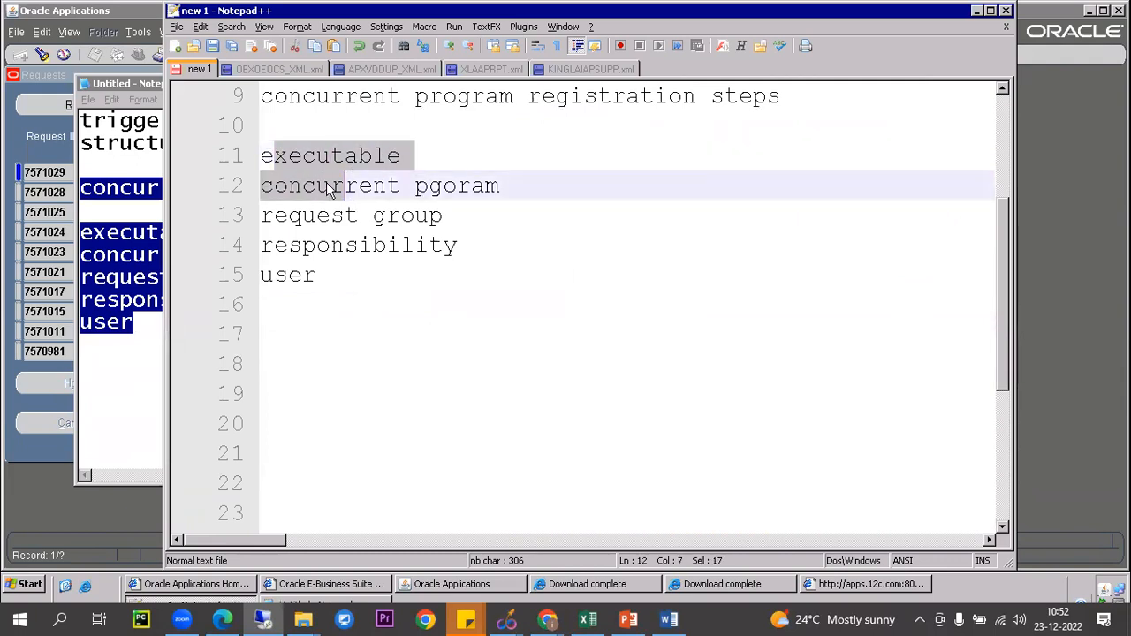
# Step: Add the lines "data template" and "data definition" below the executable line in the new 1 notes
pyautogui.click(285, 134)
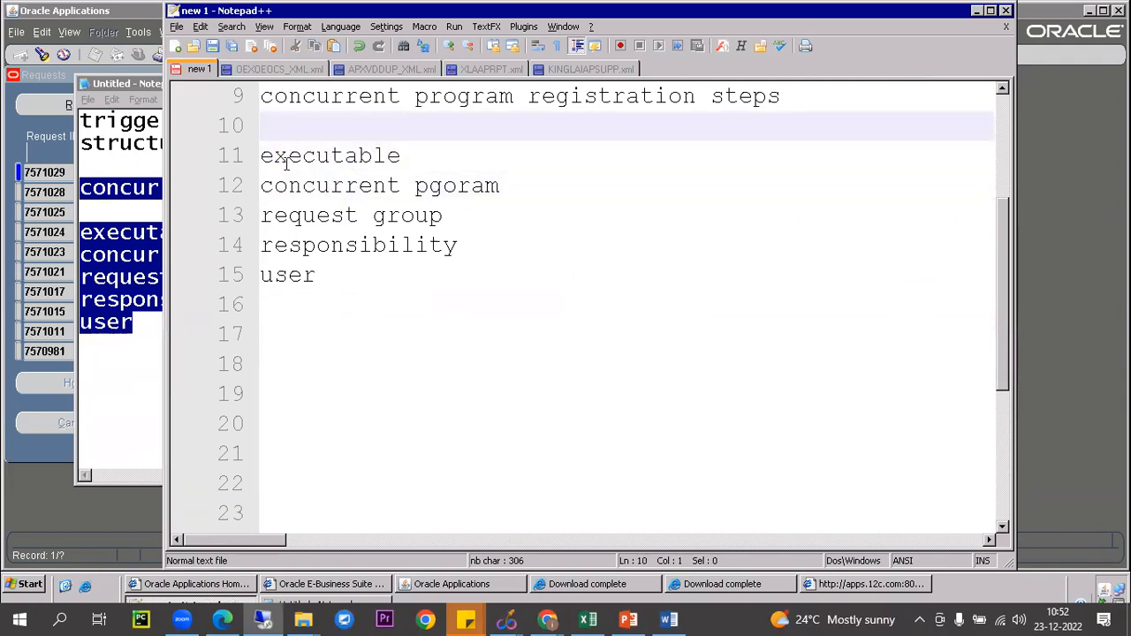
pyautogui.click(417, 157)
pyautogui.press('Return')
pyautogui.write('da')
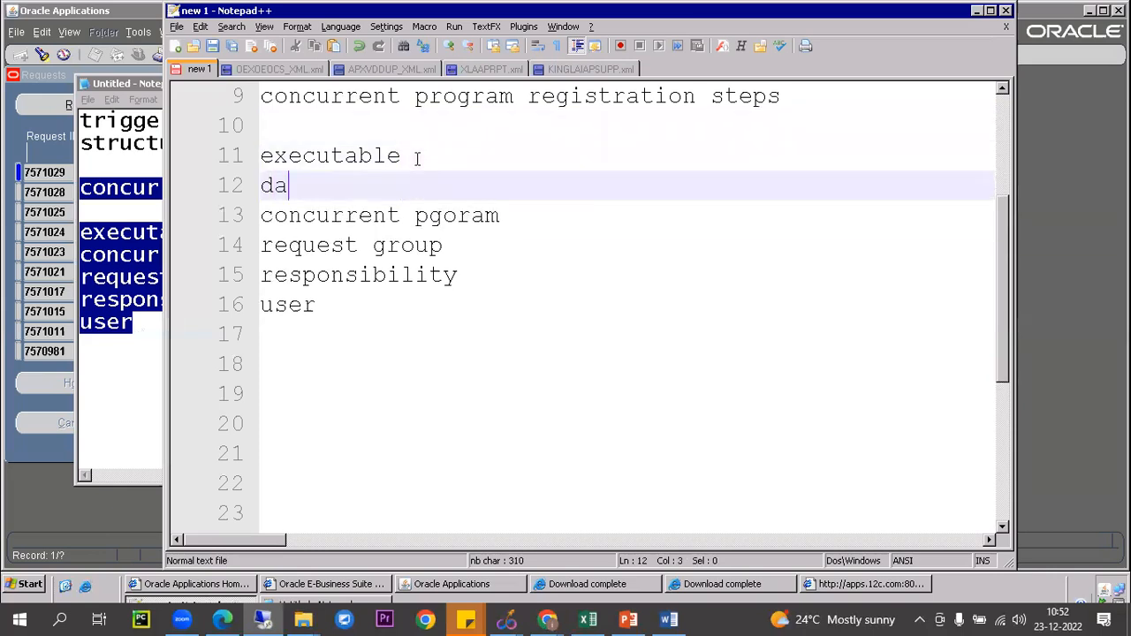
pyautogui.write('ta template')
pyautogui.press('Return')
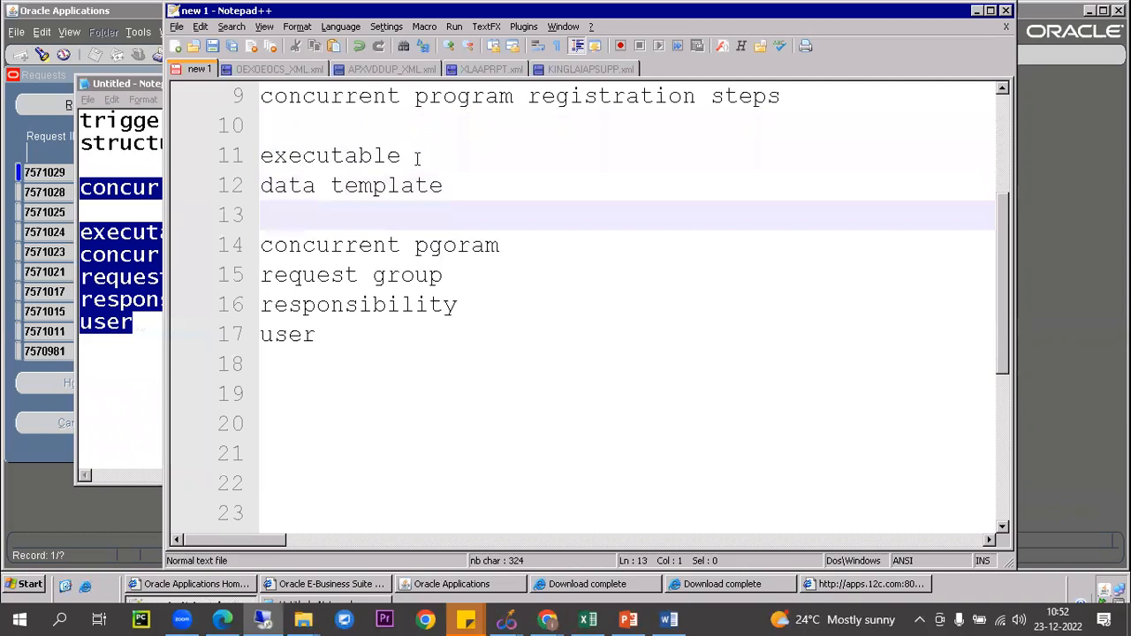
pyautogui.write('data def')
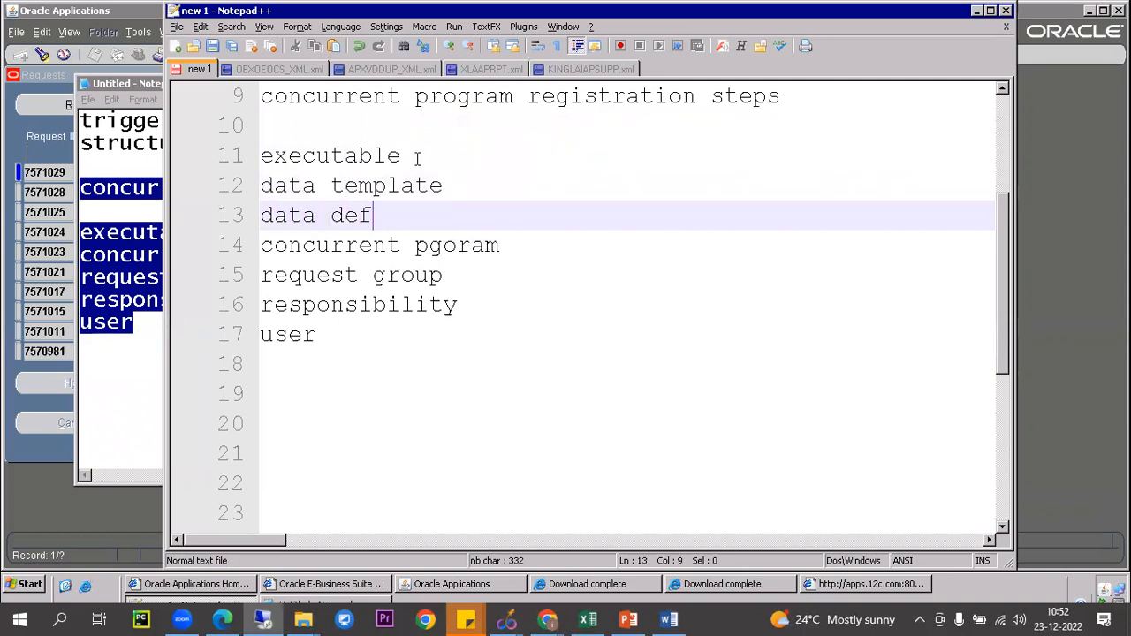
pyautogui.write('inition')
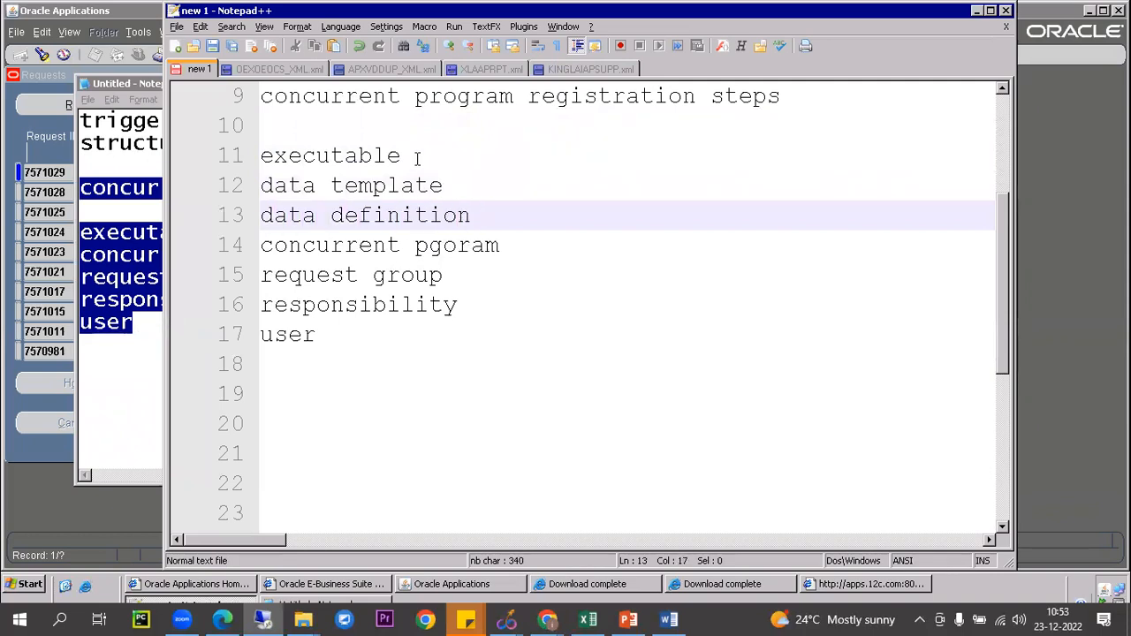
# Step: Number the data template, data definition, concurrent program, request group and responsibility lines 1) to 5)
pyautogui.moveTo(277, 157); pyautogui.dragTo(382, 155)
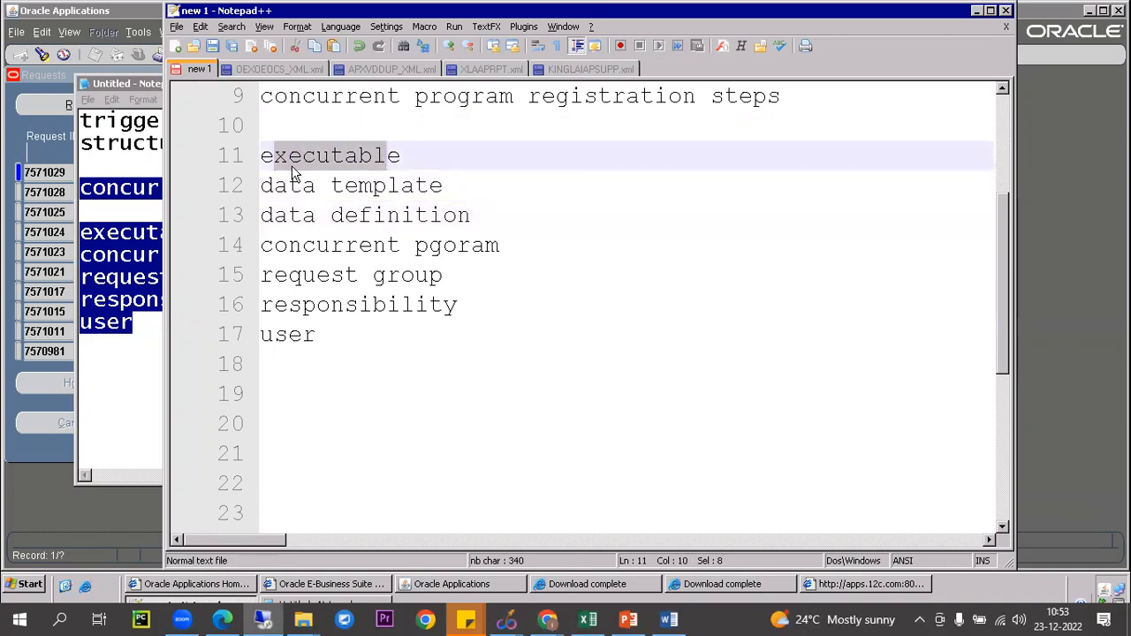
pyautogui.click(275, 187)
pyautogui.write('1)')
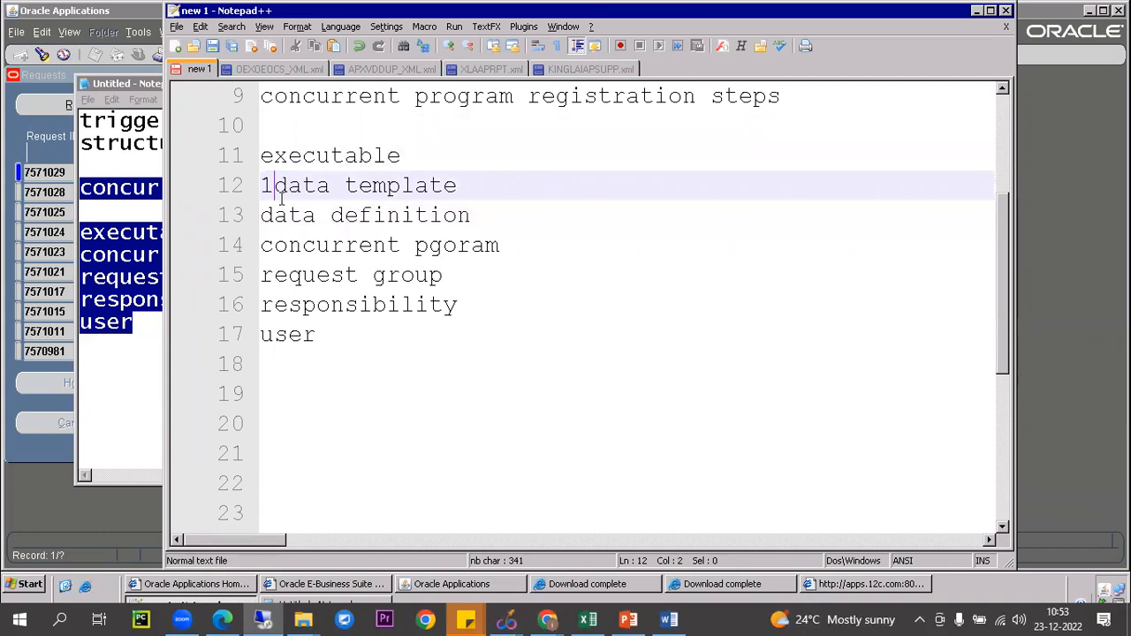
pyautogui.press('Down')
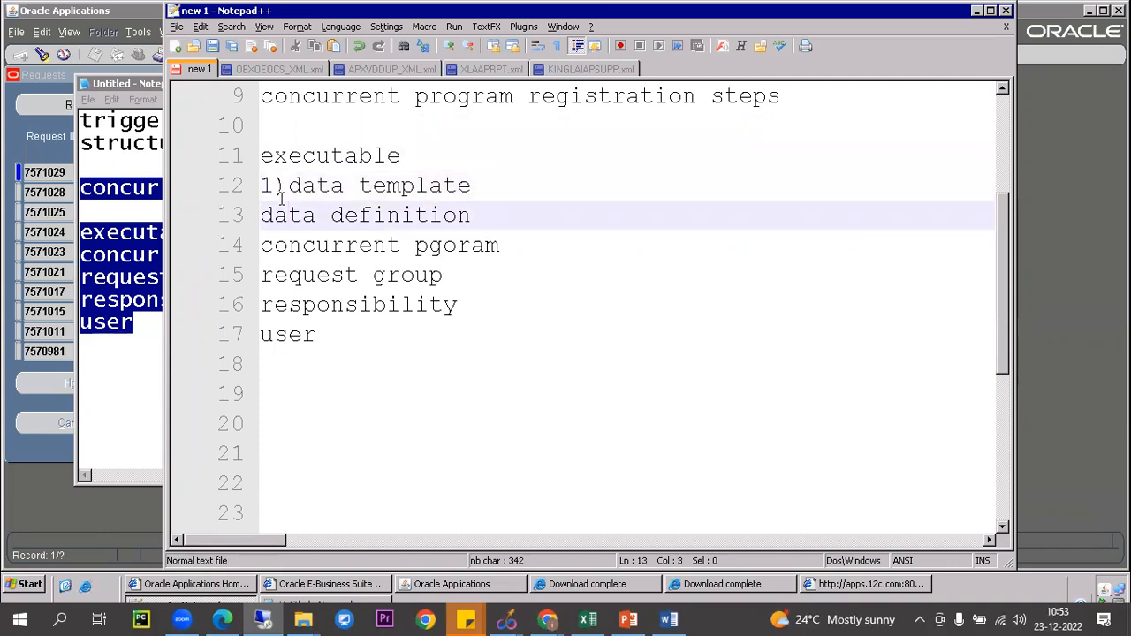
pyautogui.write('2)')
pyautogui.press('Down')
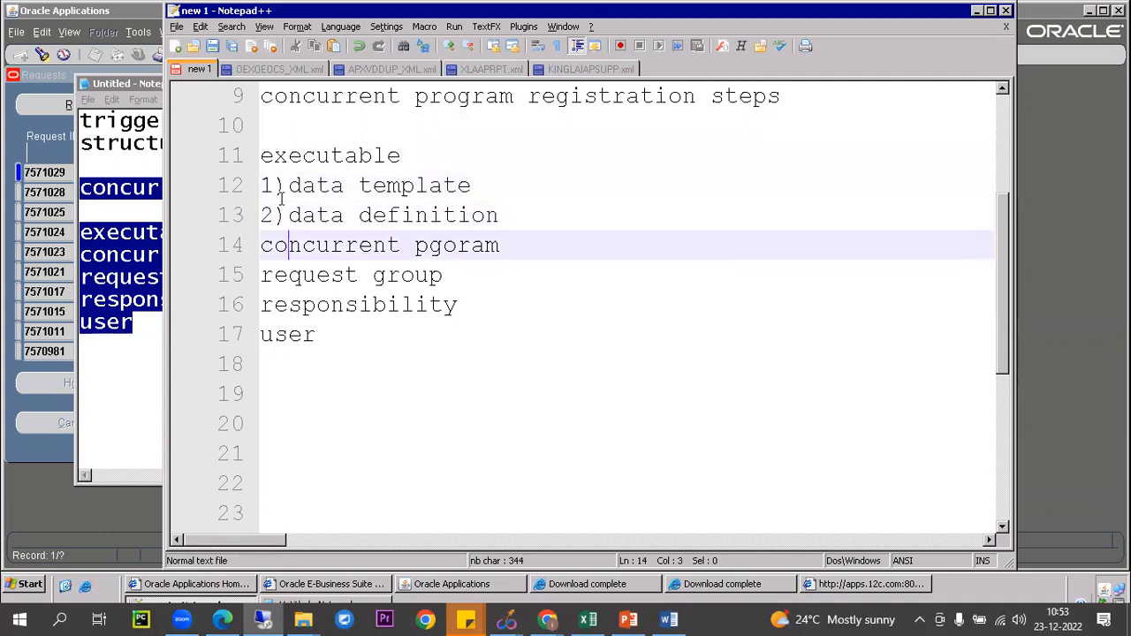
pyautogui.write(')')
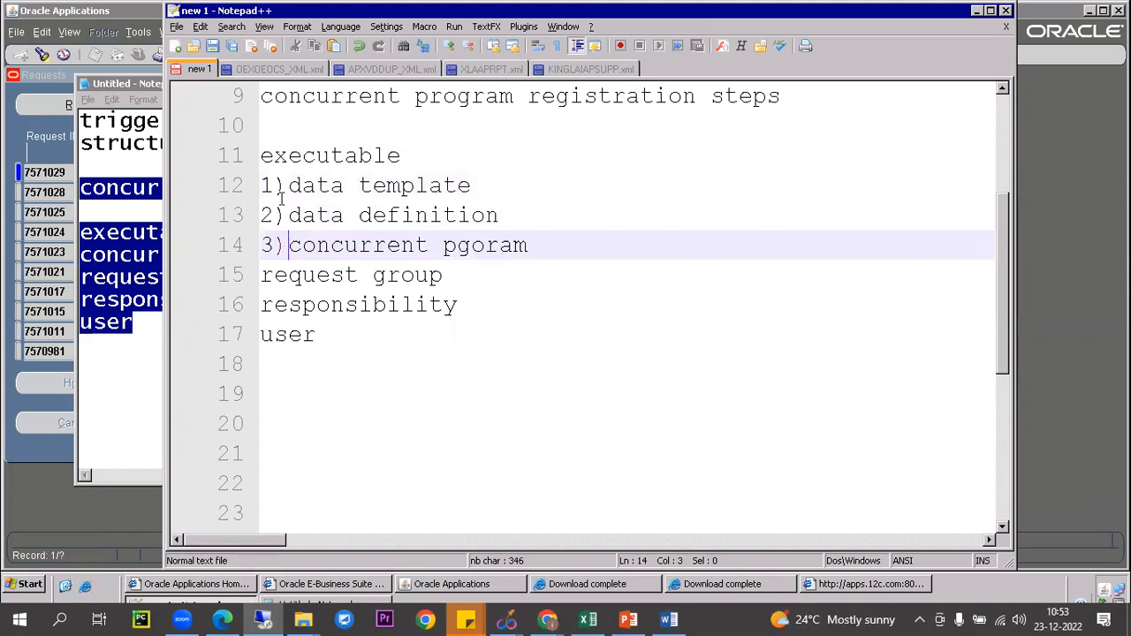
pyautogui.press('Down')
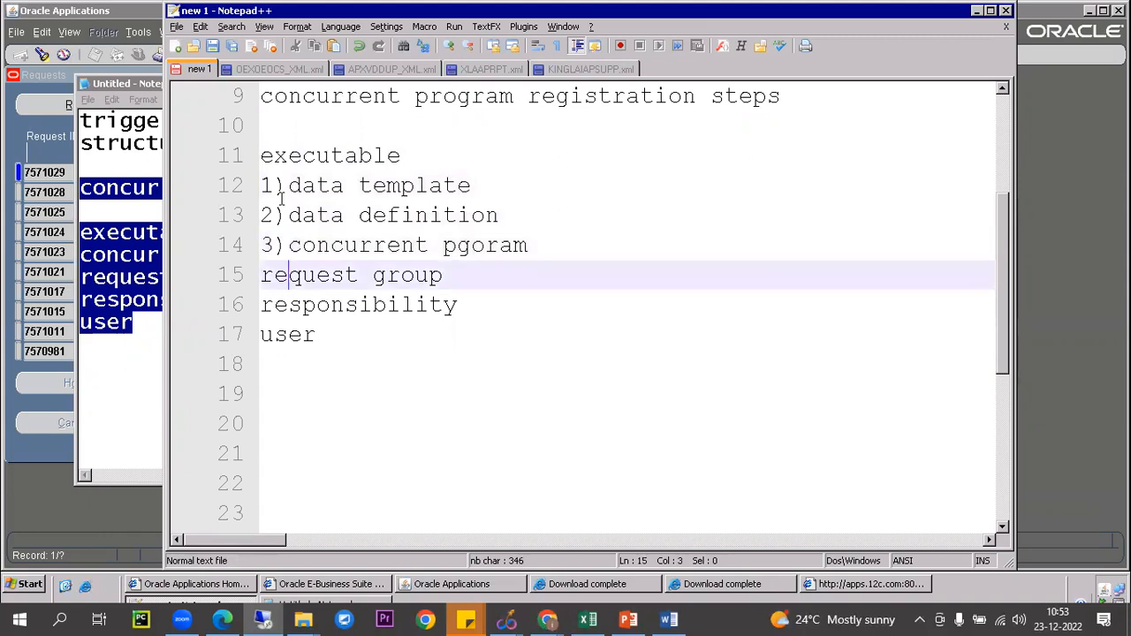
pyautogui.write('4)')
pyautogui.press('Down')
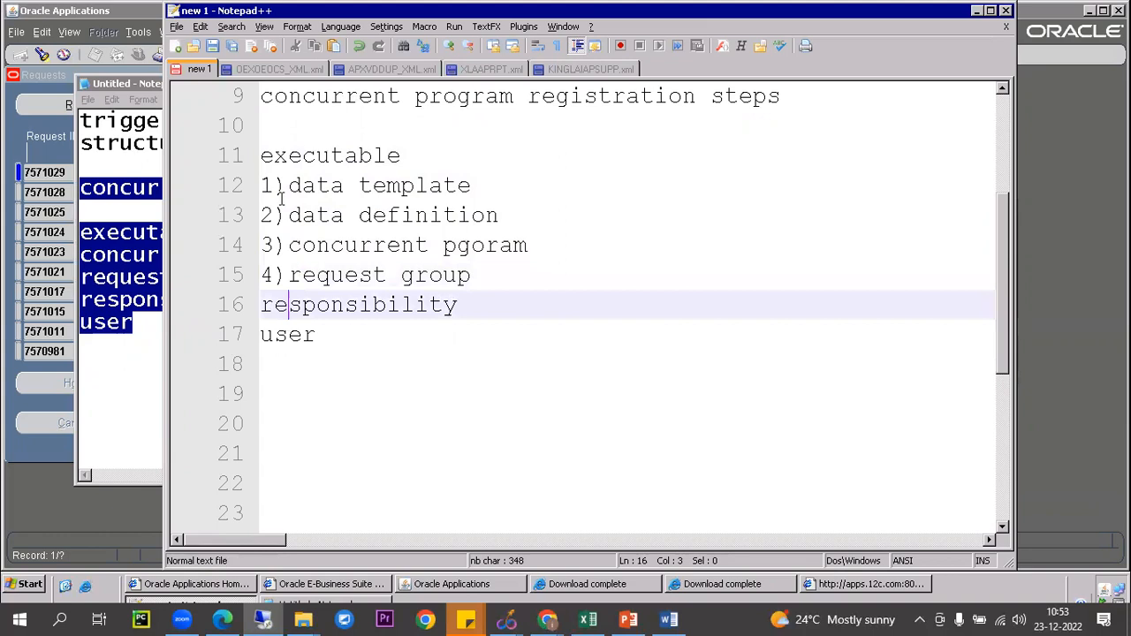
pyautogui.write('5)')
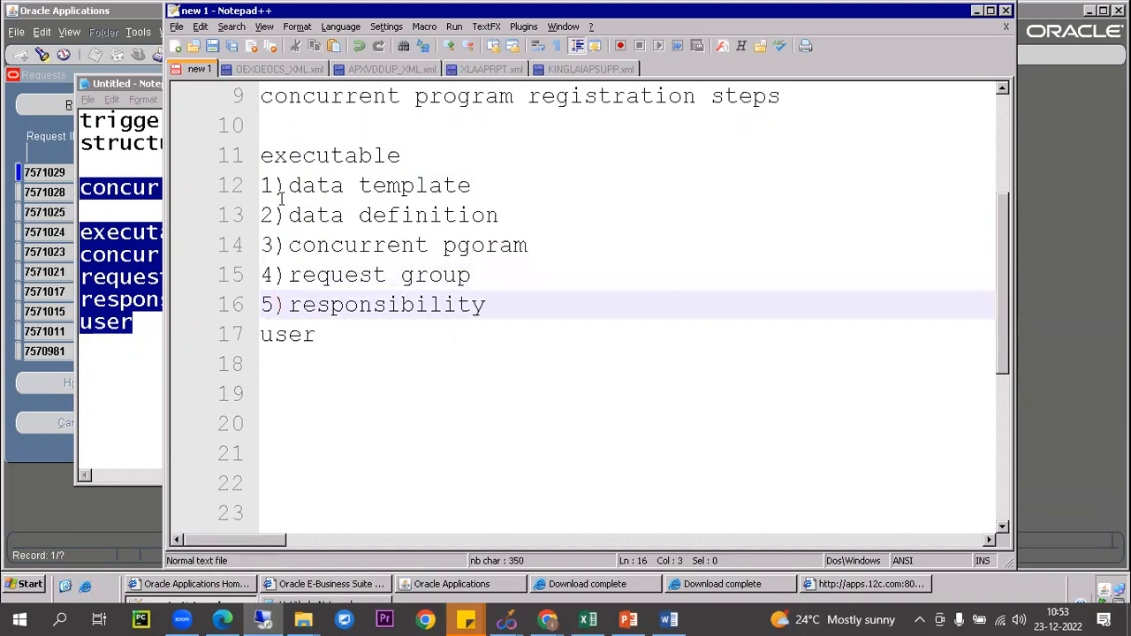
# Step: Replace the user line with "6) save as .xml file" below the responsibility line
pyautogui.press('Down')
pyautogui.press('Delete')
pyautogui.press('Delete')
pyautogui.press('Delete')
pyautogui.press('Delete')
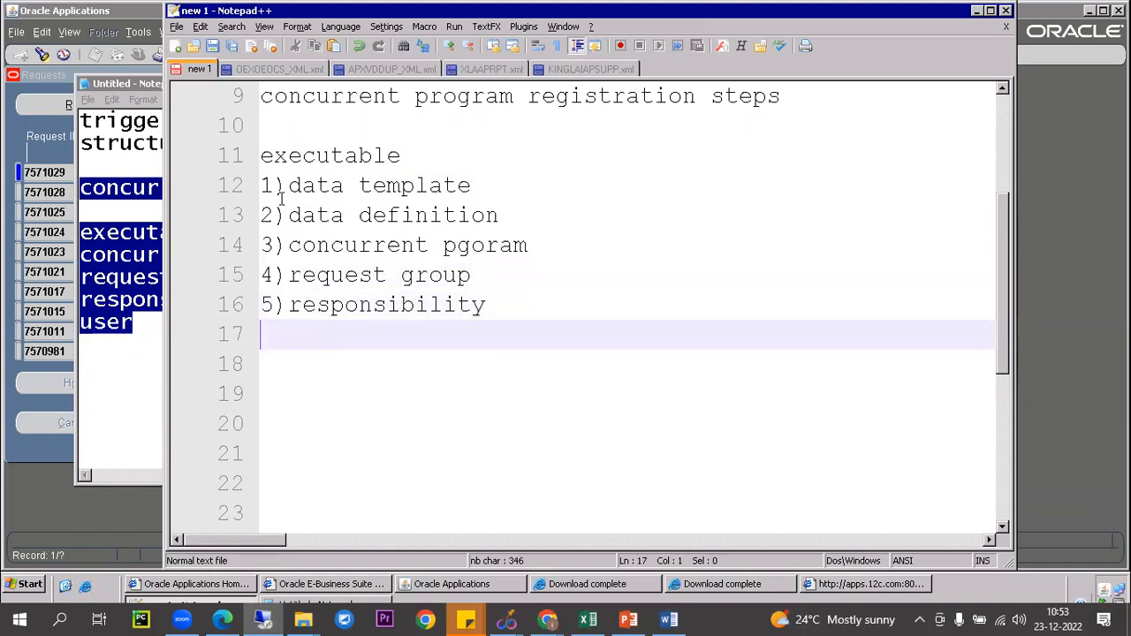
pyautogui.write('6')
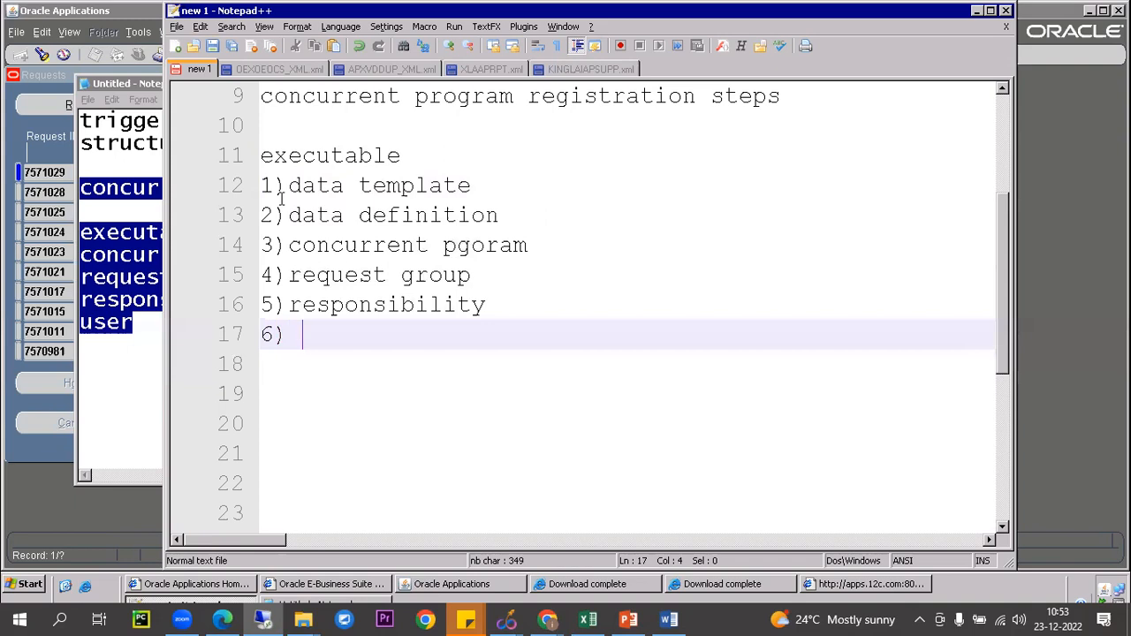
pyautogui.write(') save as ')
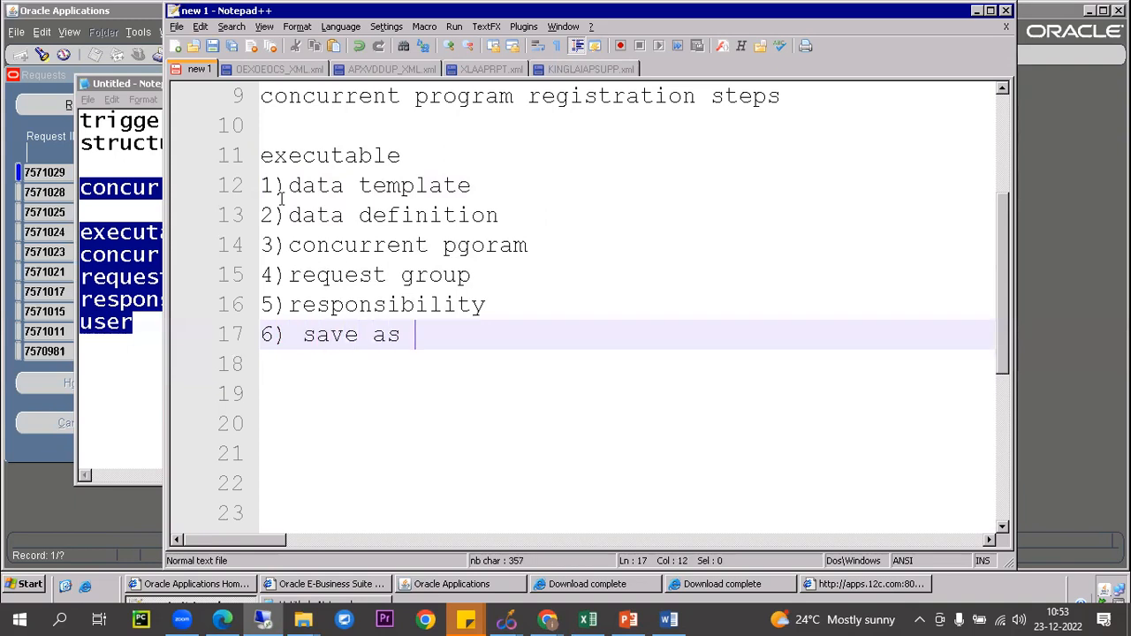
pyautogui.write('.xml file')
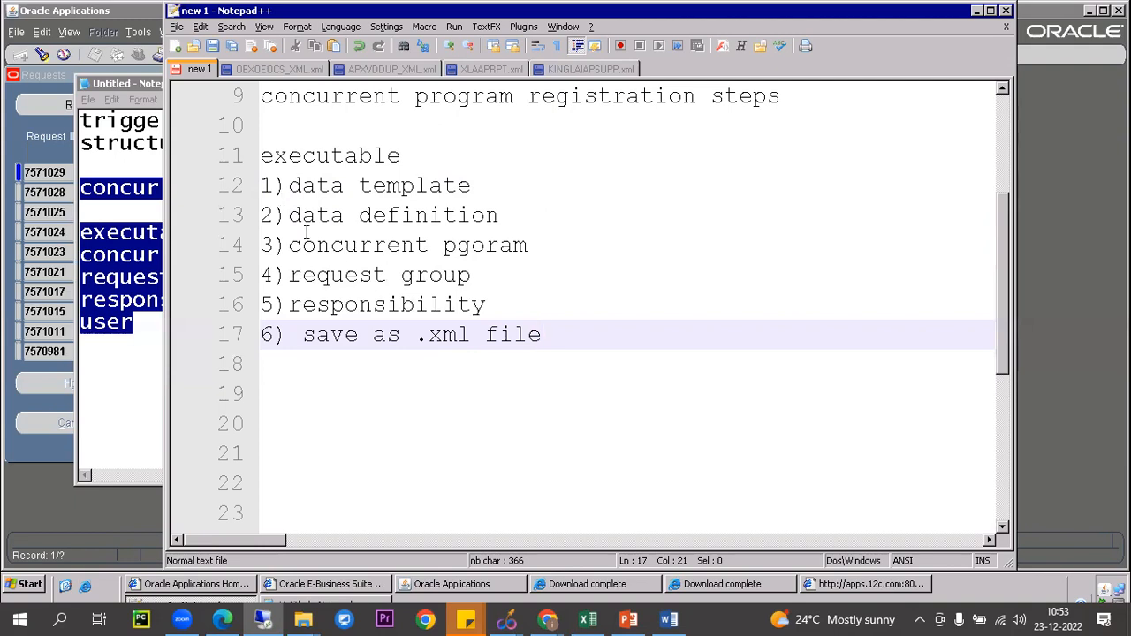
# Step: Delete all the blank lines between the "6) save as .xml file" line and the Layout model line
pyautogui.moveTo(298, 162); pyautogui.dragTo(480, 366)
pyautogui.scroll(-2, 377, 294)
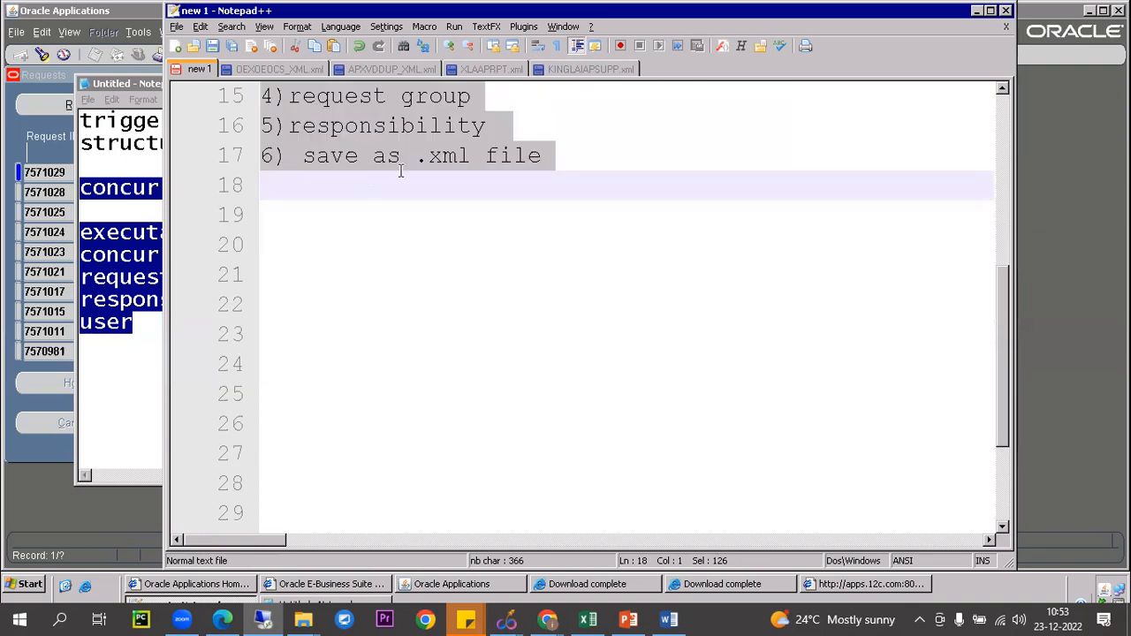
pyautogui.scroll(4, 430, 215)
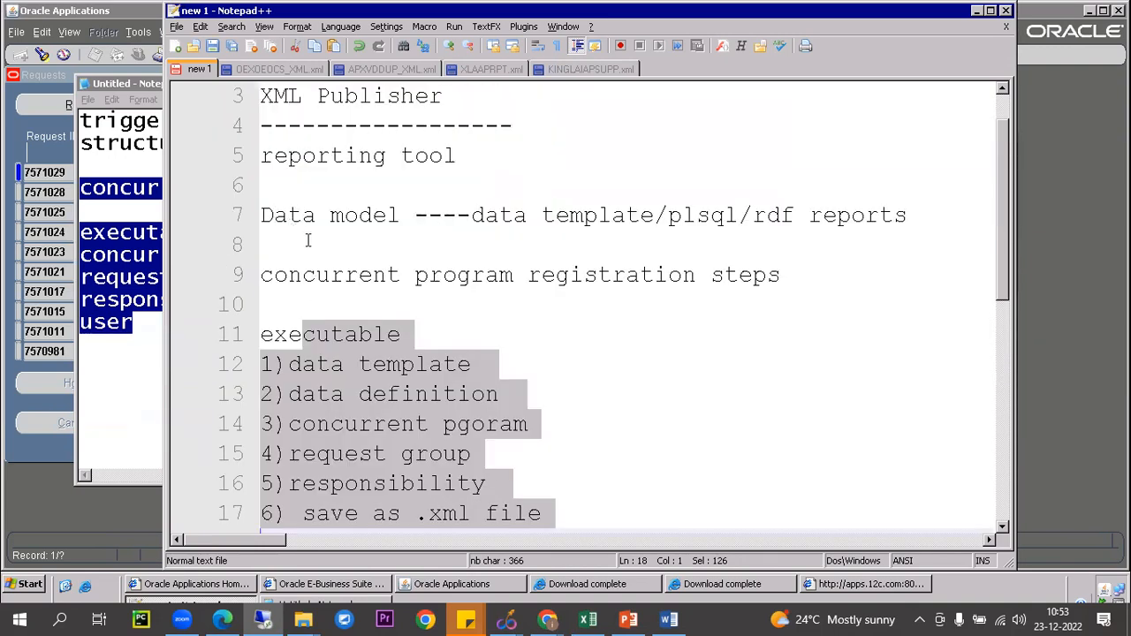
pyautogui.scroll(-6, 377, 248)
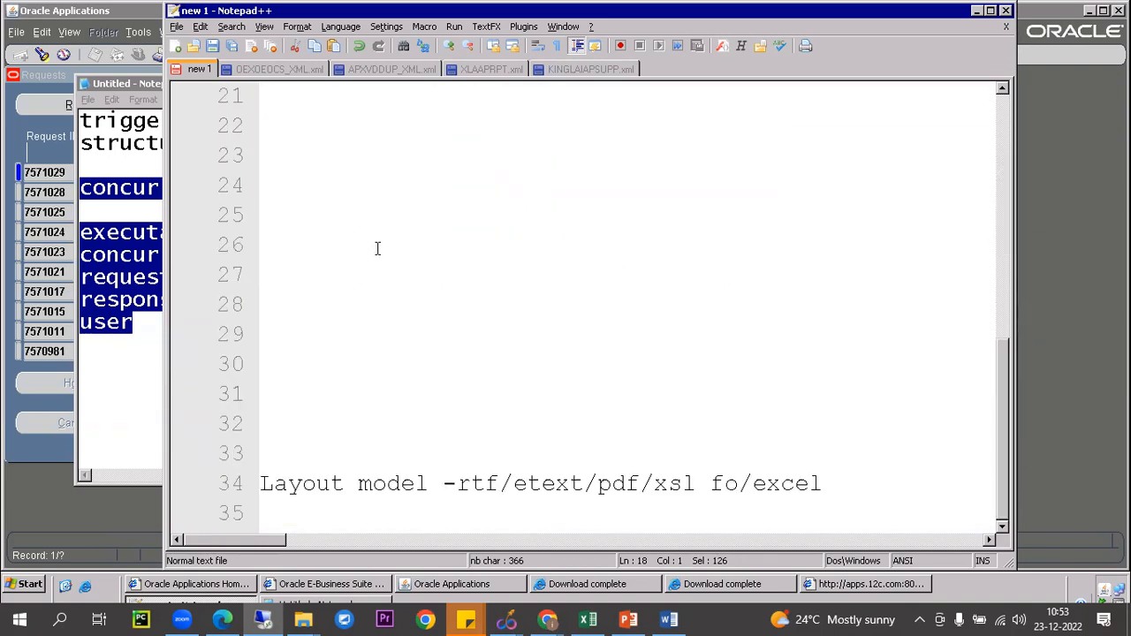
pyautogui.click(269, 482)
pyautogui.press('BackSpace')
pyautogui.press('BackSpace')
pyautogui.press('BackSpace')
pyautogui.press('BackSpace')
pyautogui.press('BackSpace')
pyautogui.press('BackSpace')
pyautogui.press('BackSpace')
pyautogui.press('BackSpace')
pyautogui.press('BackSpace')
pyautogui.press('BackSpace')
pyautogui.press('BackSpace')
pyautogui.press('BackSpace')
pyautogui.press('BackSpace')
pyautogui.press('BackSpace')
pyautogui.press('BackSpace')
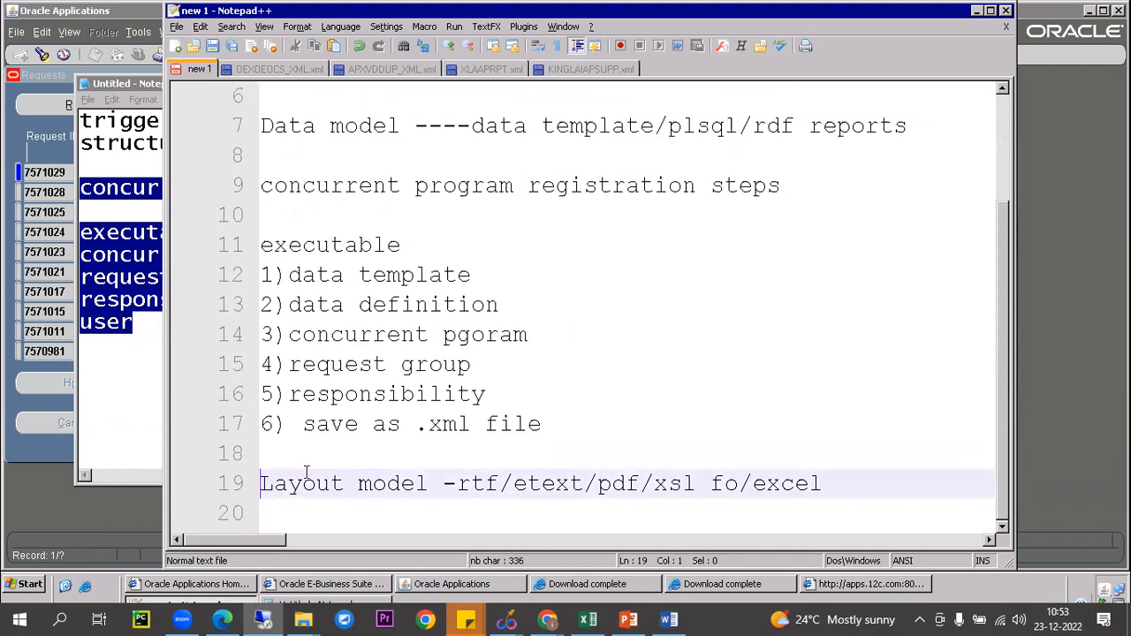
pyautogui.press('BackSpace')
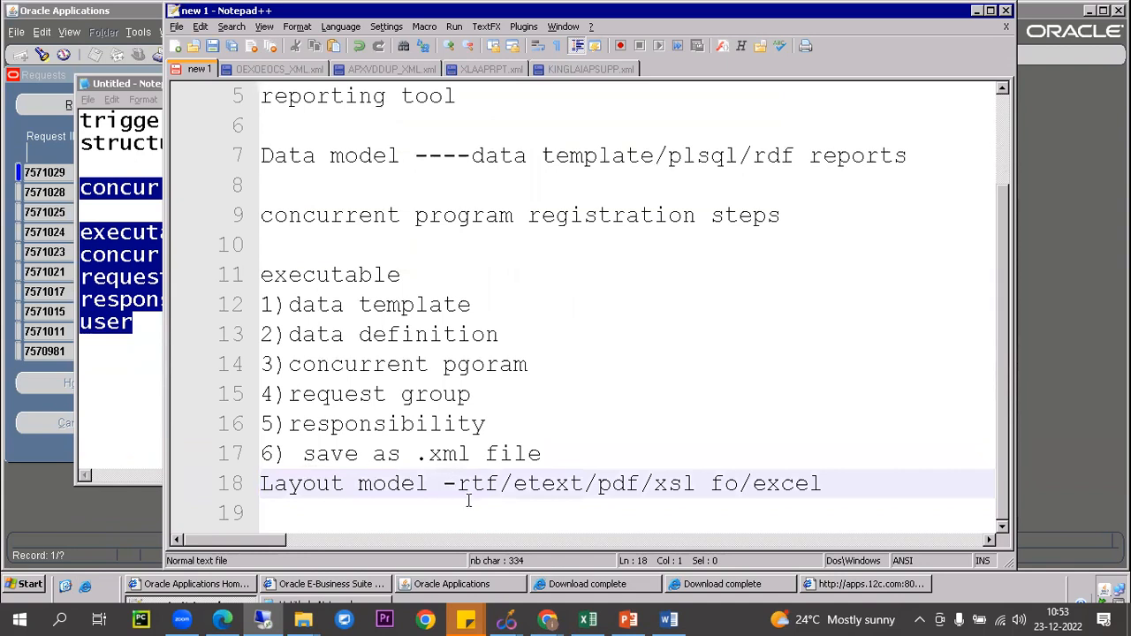
# Step: Add a "7)" line below the Layout model line, followed by six new blank lines
pyautogui.moveTo(455, 486); pyautogui.dragTo(824, 484)
pyautogui.click(811, 493)
pyautogui.moveTo(612, 483); pyautogui.dragTo(767, 483)
pyautogui.moveTo(459, 483); pyautogui.dragTo(497, 483)
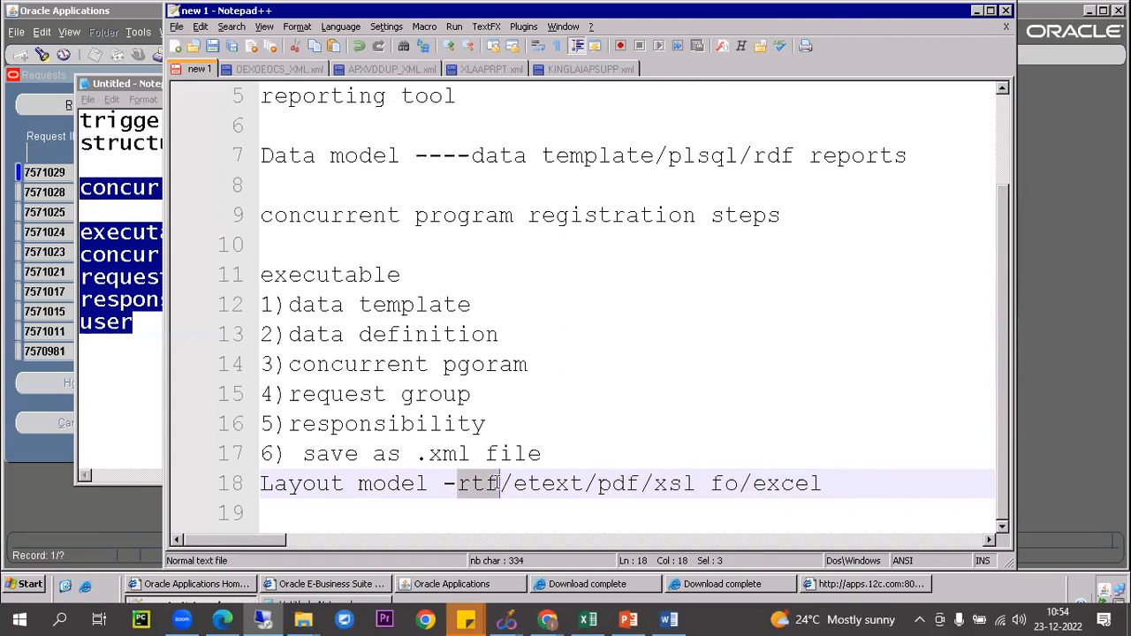
pyautogui.click(842, 485)
pyautogui.press('Return')
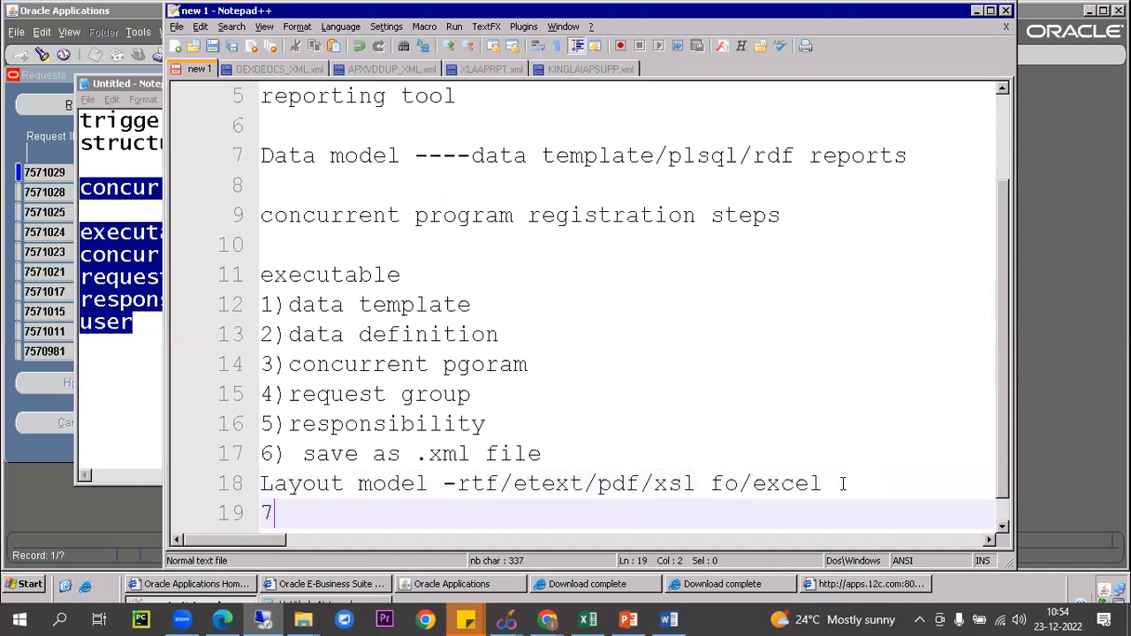
pyautogui.write('7)')
pyautogui.press('Return')
pyautogui.press('Return')
pyautogui.press('Return')
pyautogui.press('Return')
pyautogui.press('Return')
pyautogui.press('Return')
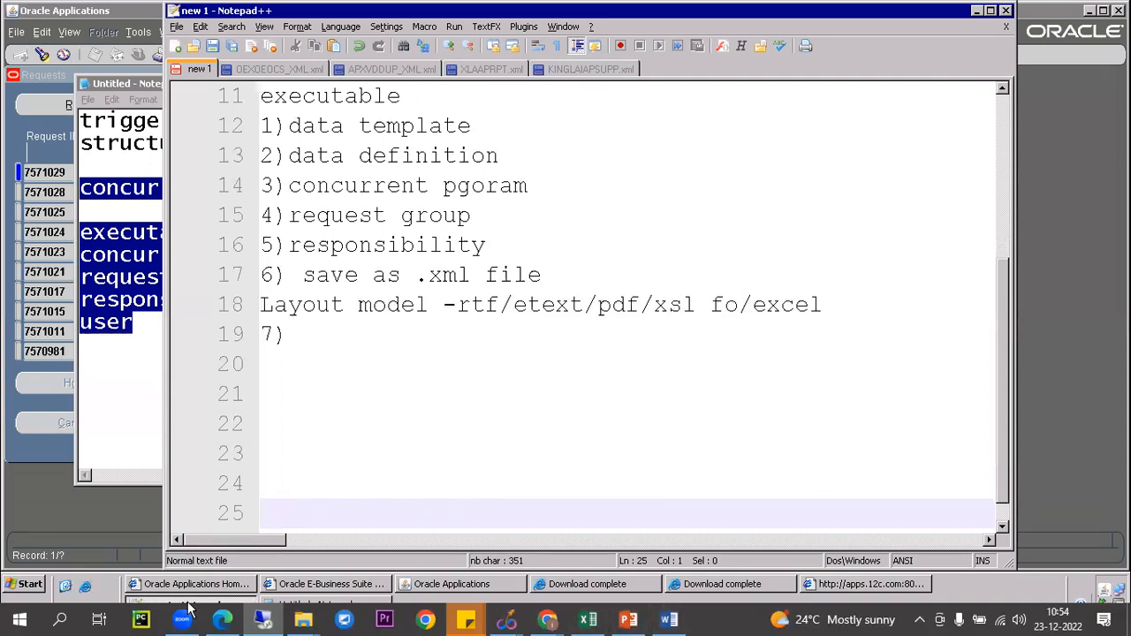
# Step: Launch Microsoft Word through winword and display the Template Builder add-in commands in the blank document
pyautogui.click(18, 587)
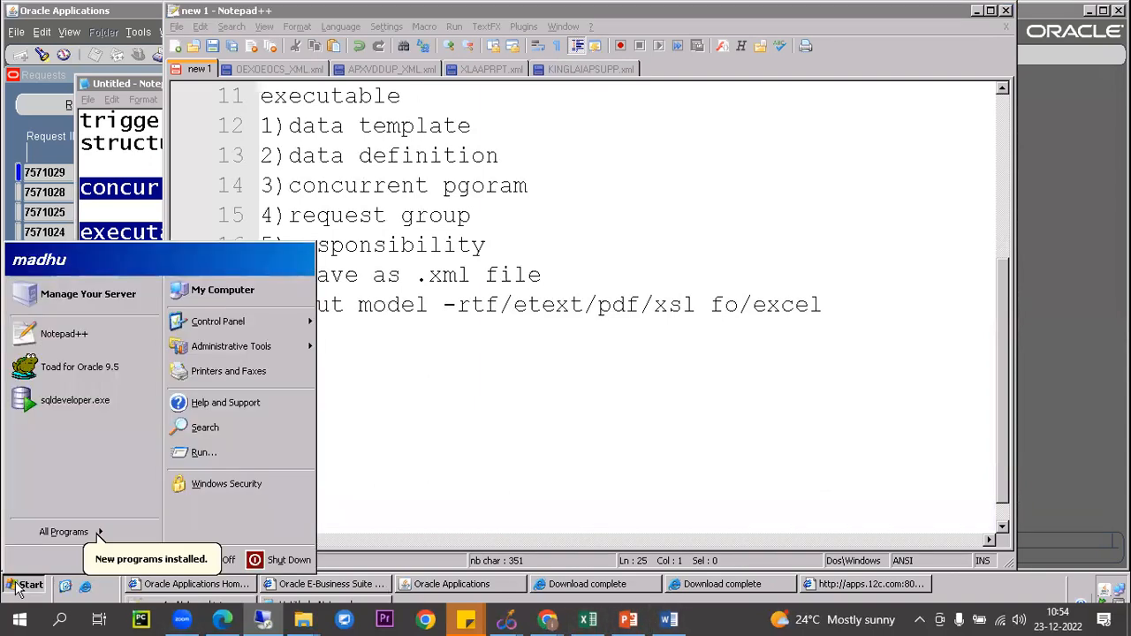
pyautogui.click(216, 461)
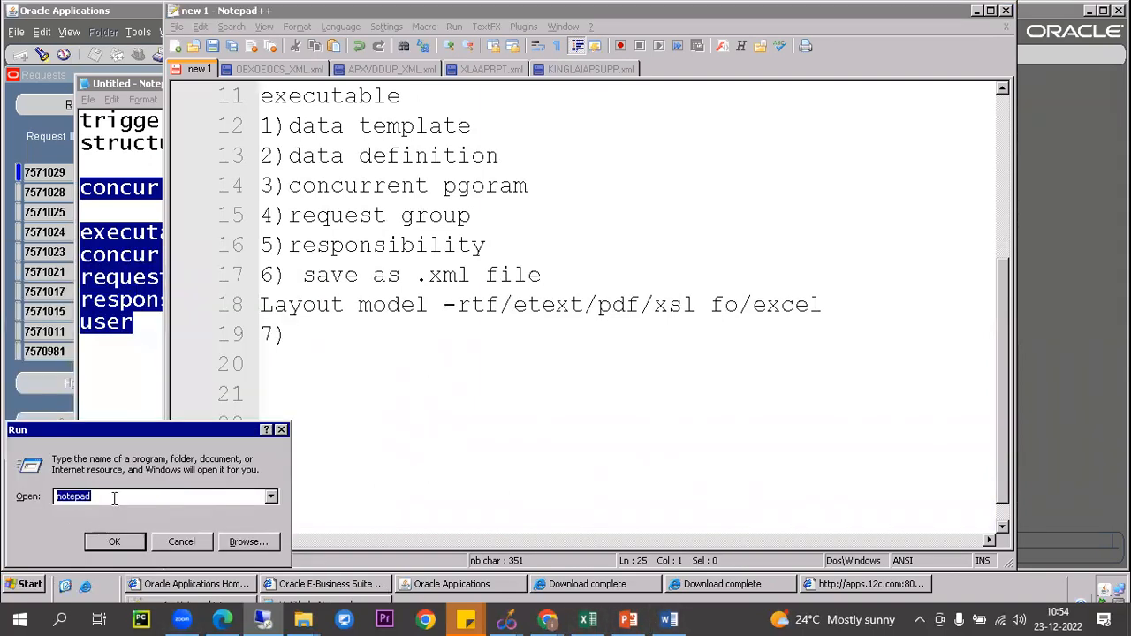
pyautogui.write('win')
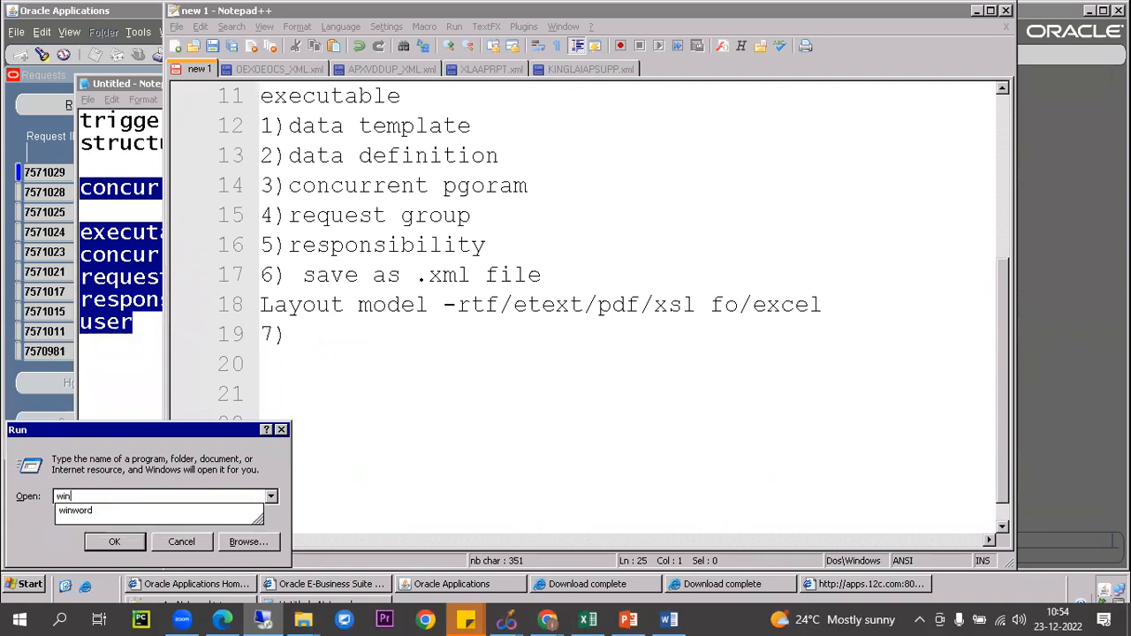
pyautogui.press('Down')
pyautogui.press('Return')
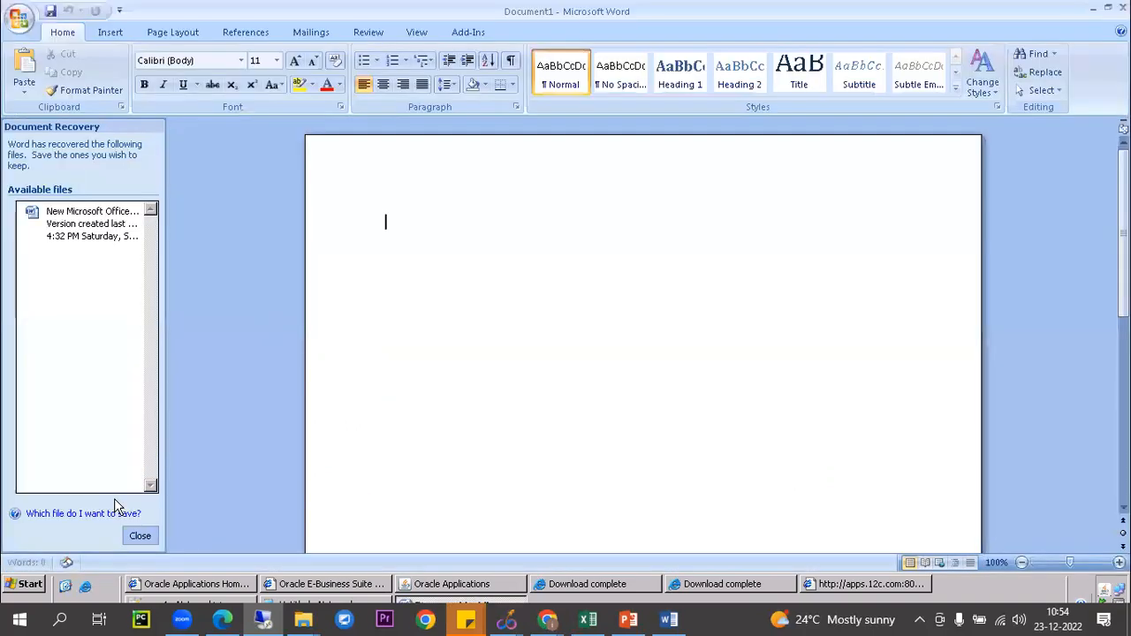
pyautogui.click(469, 35)
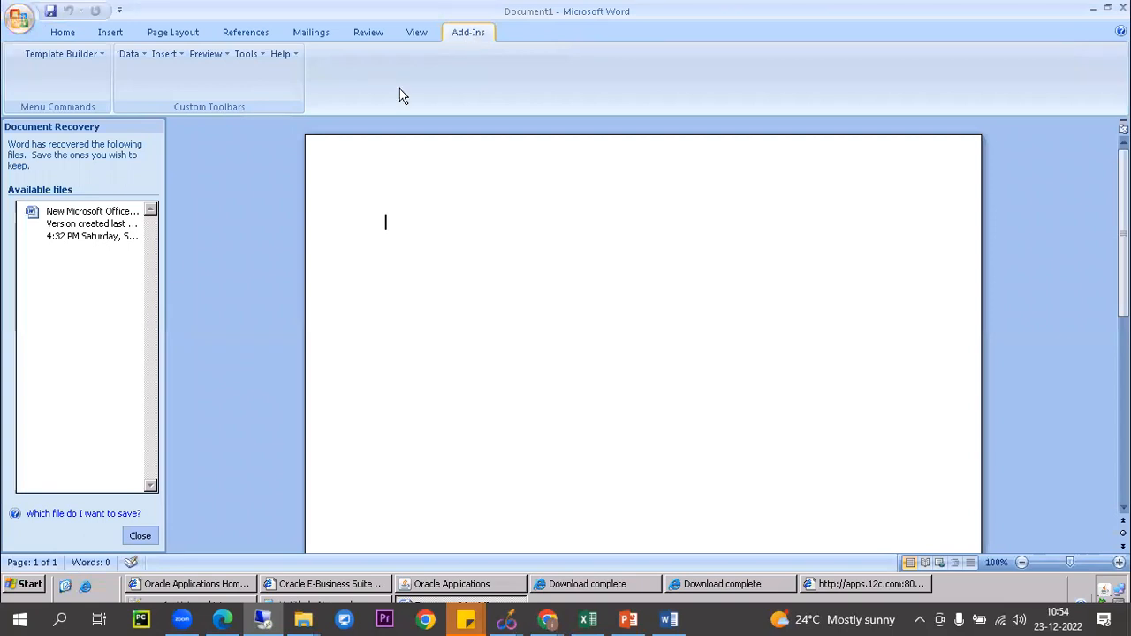
# Step: Switch to Chrome and search the web in a new tab for "xml publisher desktop download for windows 10"
pyautogui.click(729, 10)
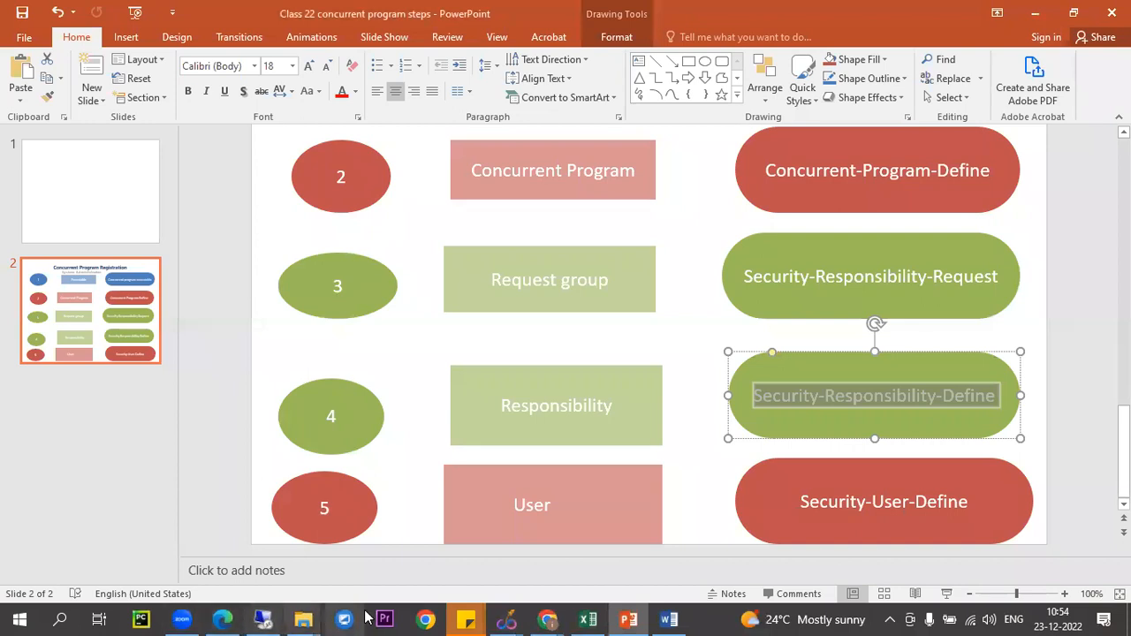
pyautogui.moveTo(548, 619)
pyautogui.click(486, 530)
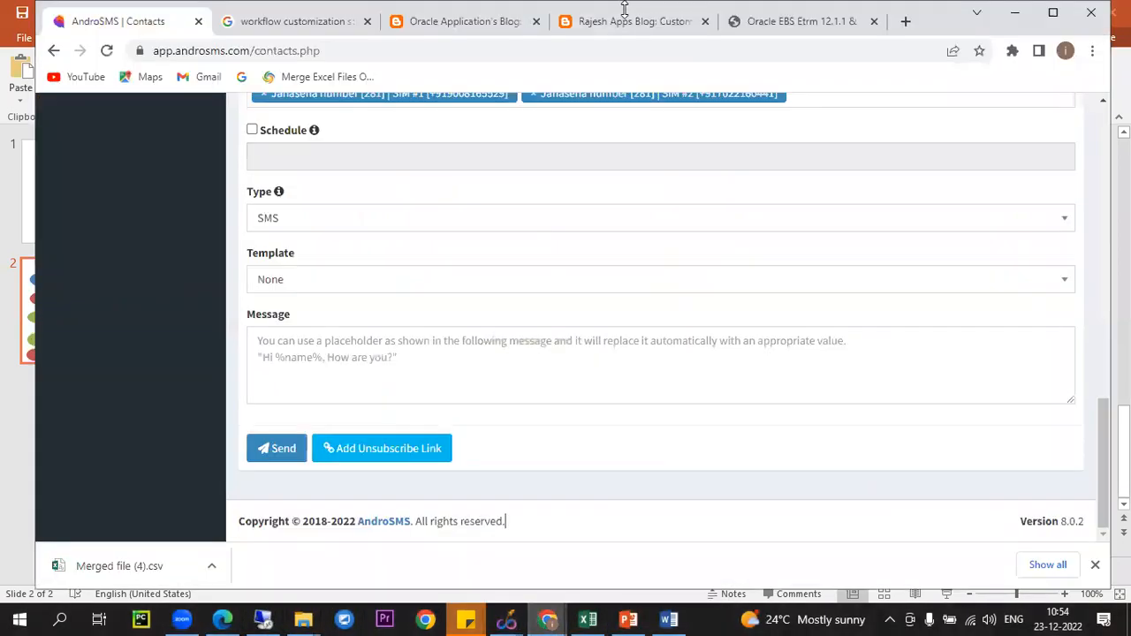
pyautogui.click(904, 14)
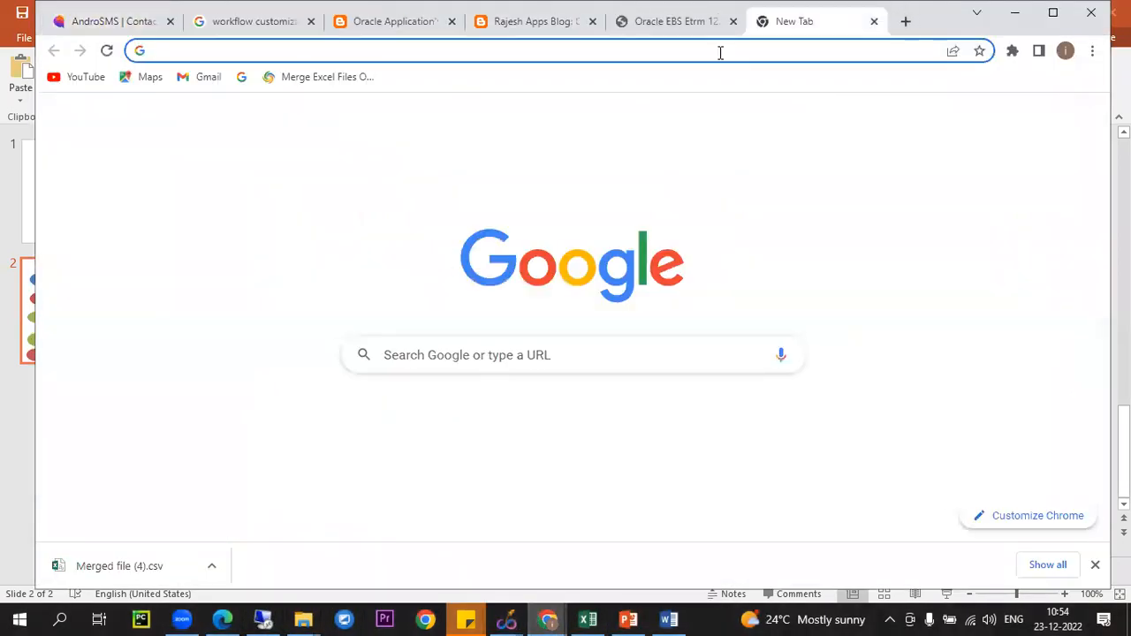
pyautogui.write('xml publishe')
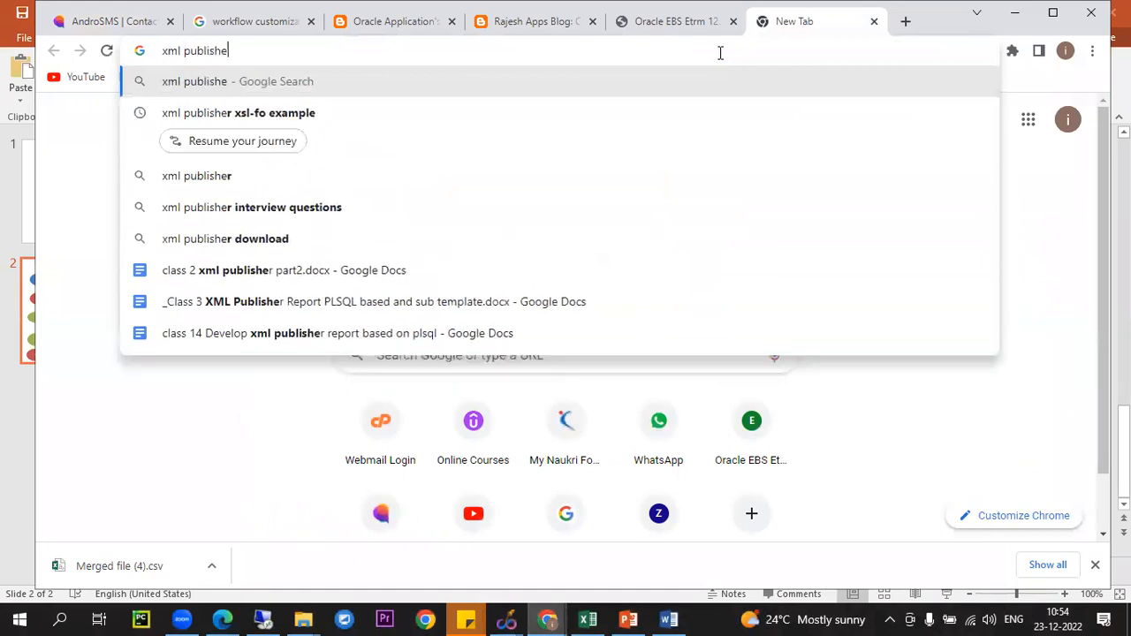
pyautogui.write('r des')
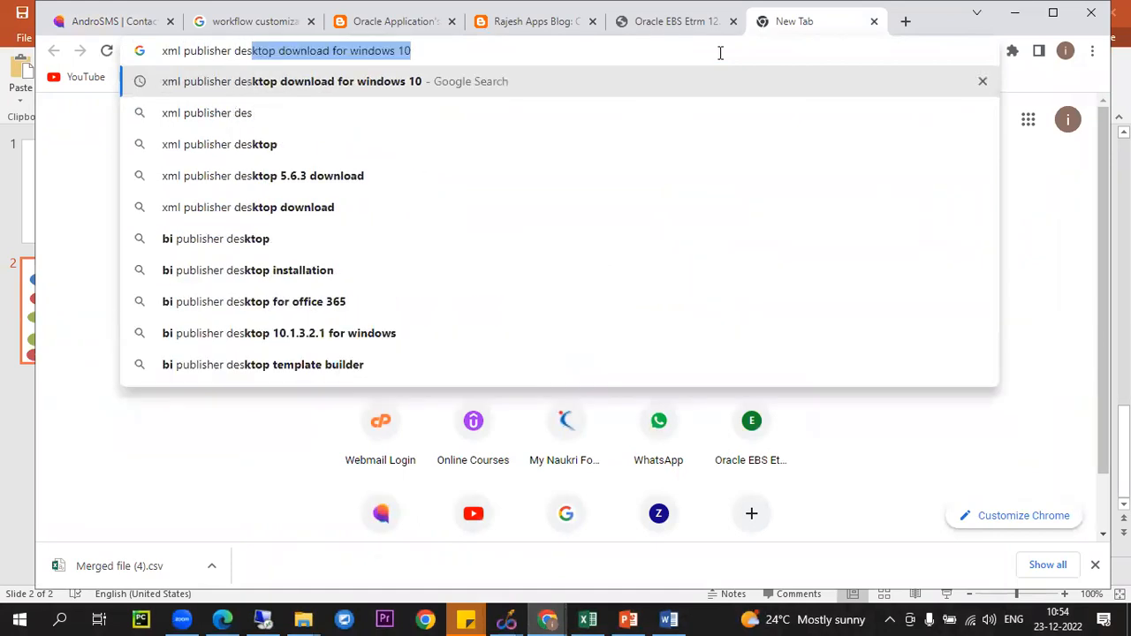
pyautogui.press('Return')
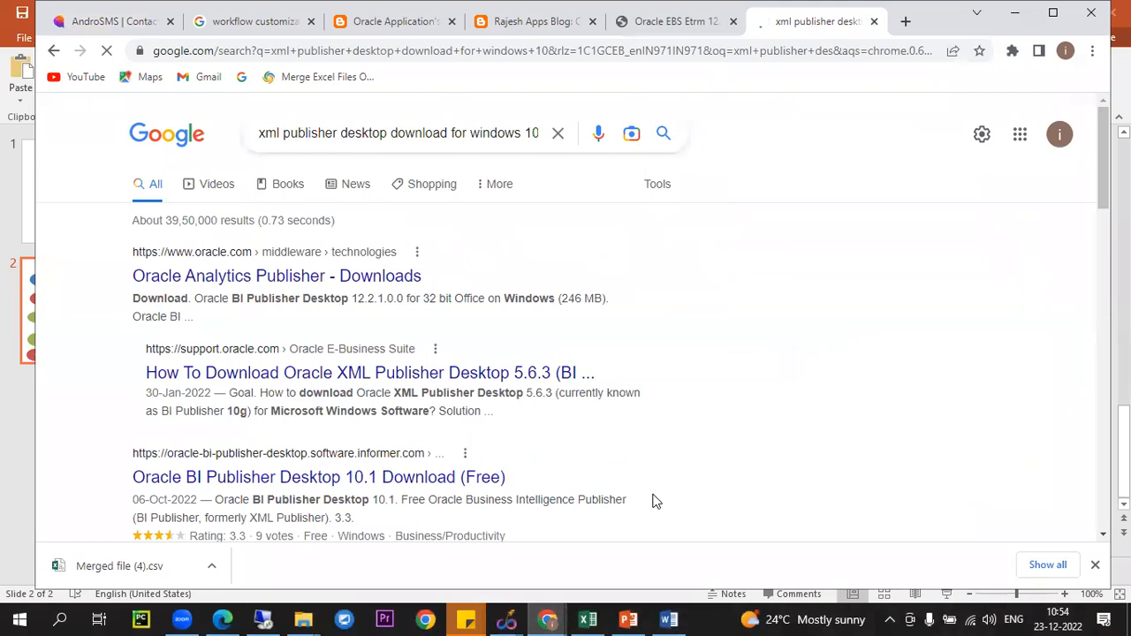
# Step: Open the oracleapps4u article on installing Oracle BI Publisher / XML Publisher Desktop and review its download sources, requirements and installation steps
pyautogui.scroll(-2, 591, 436)
pyautogui.scroll(-2, 334, 269)
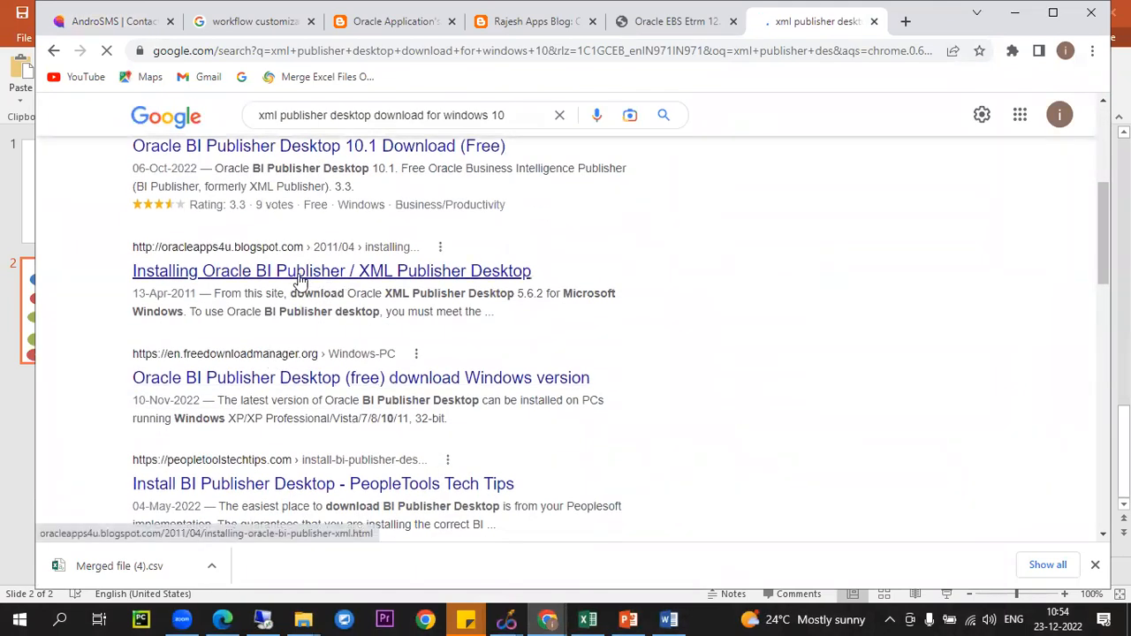
pyautogui.click(292, 273)
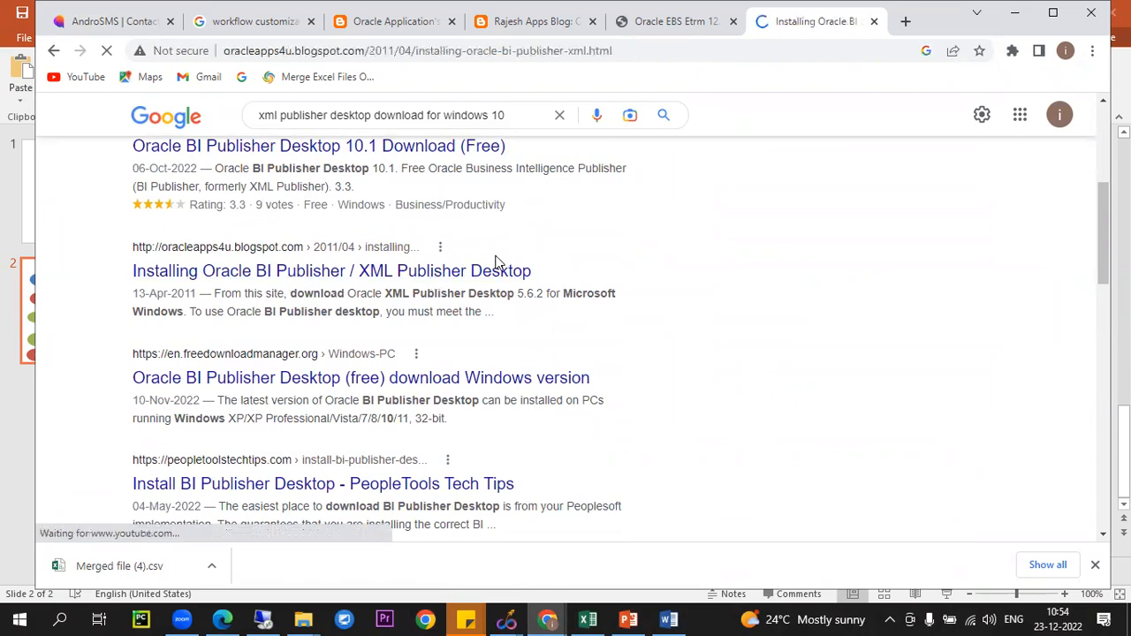
pyautogui.scroll(-3, 530, 291)
pyautogui.scroll(-15, 456, 303)
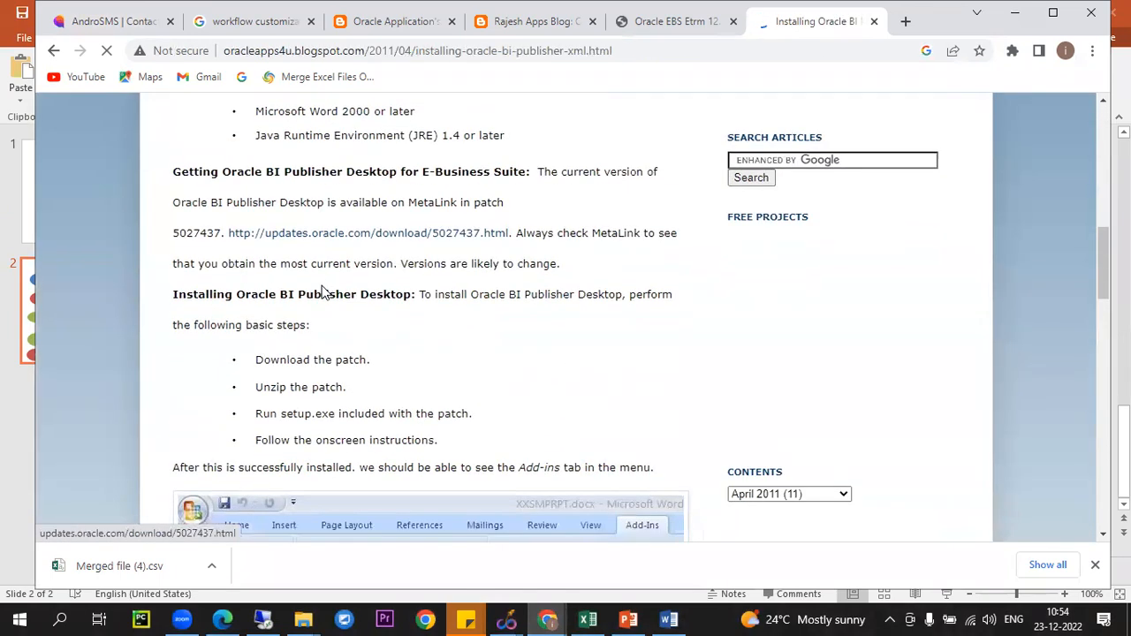
pyautogui.scroll(10, 346, 286)
pyautogui.scroll(-1, 385, 358)
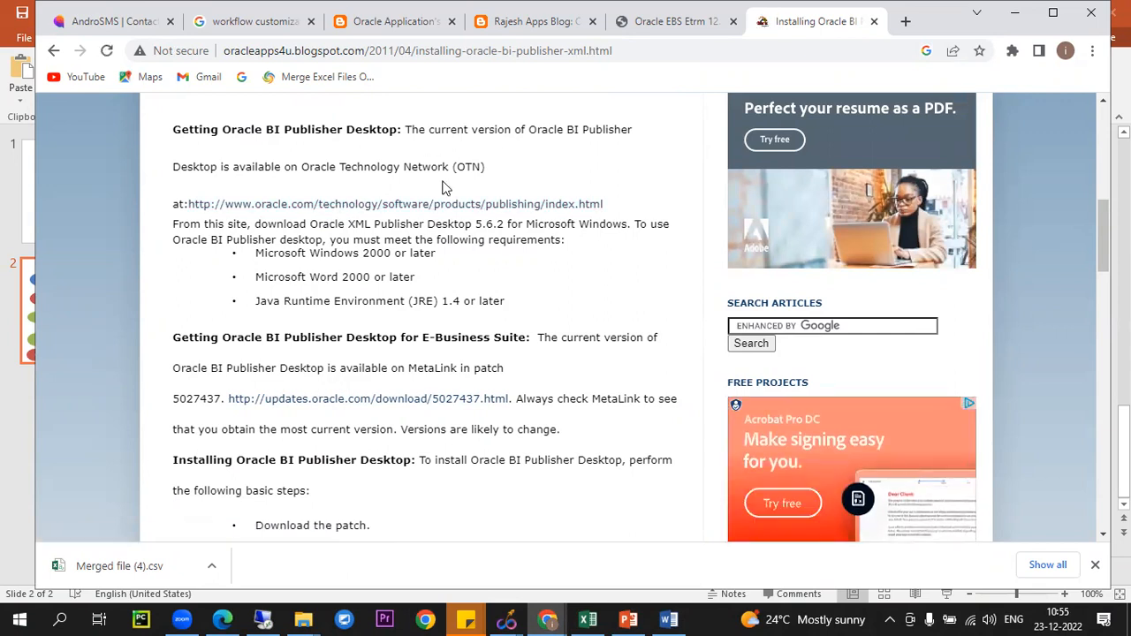
pyautogui.scroll(-2, 277, 239)
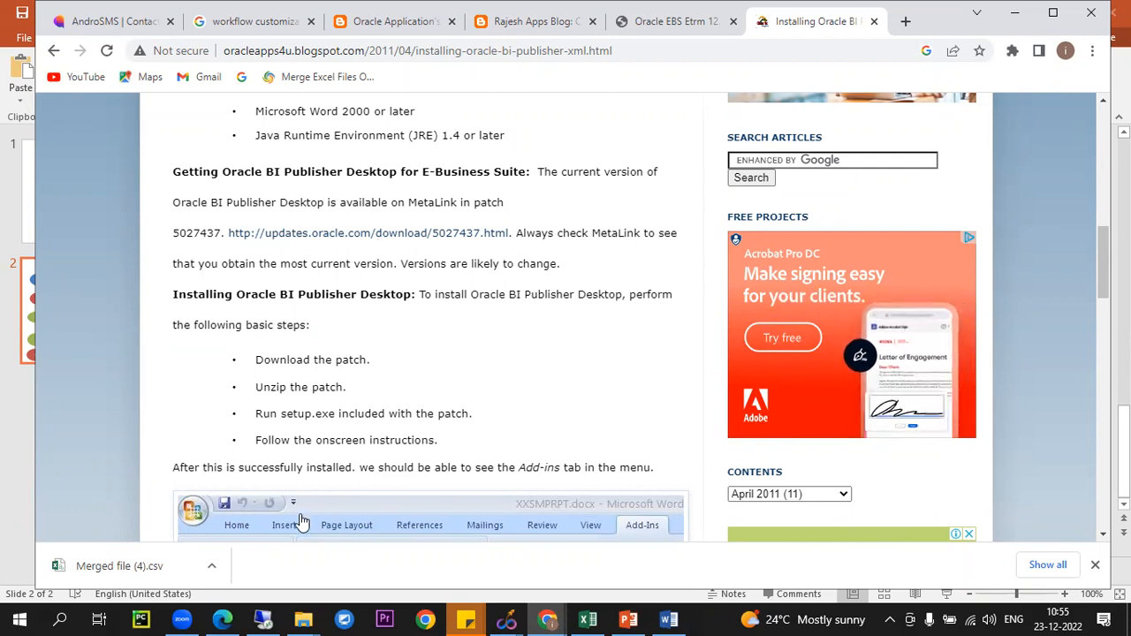
# Step: Return to the blank Word document in the remote session and dismiss Document Recovery
pyautogui.click(263, 619)
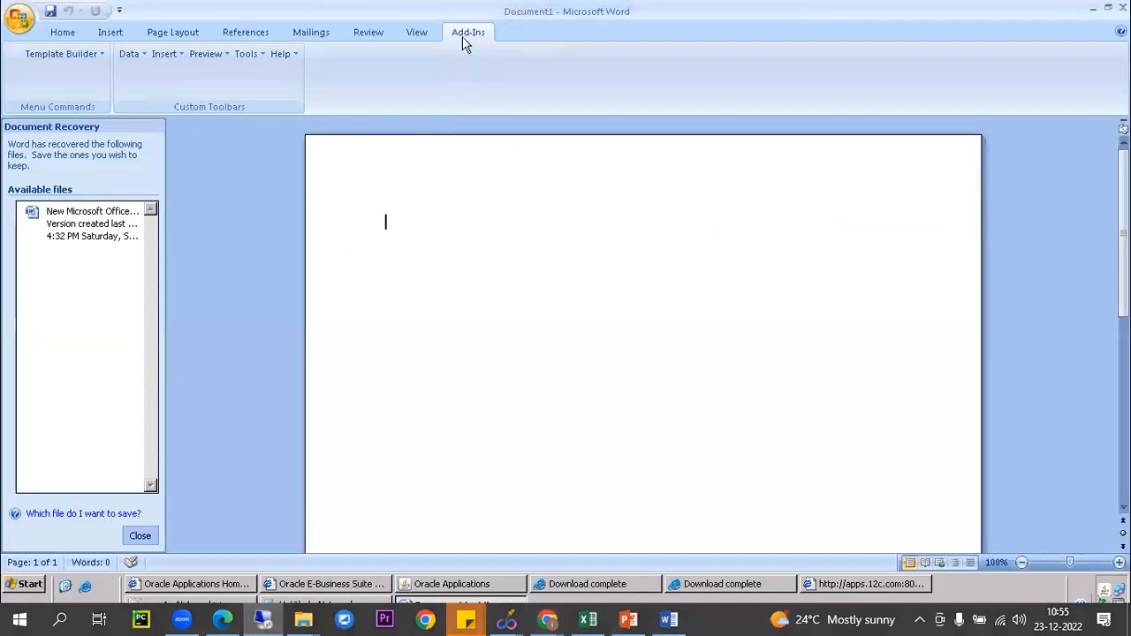
pyautogui.click(141, 536)
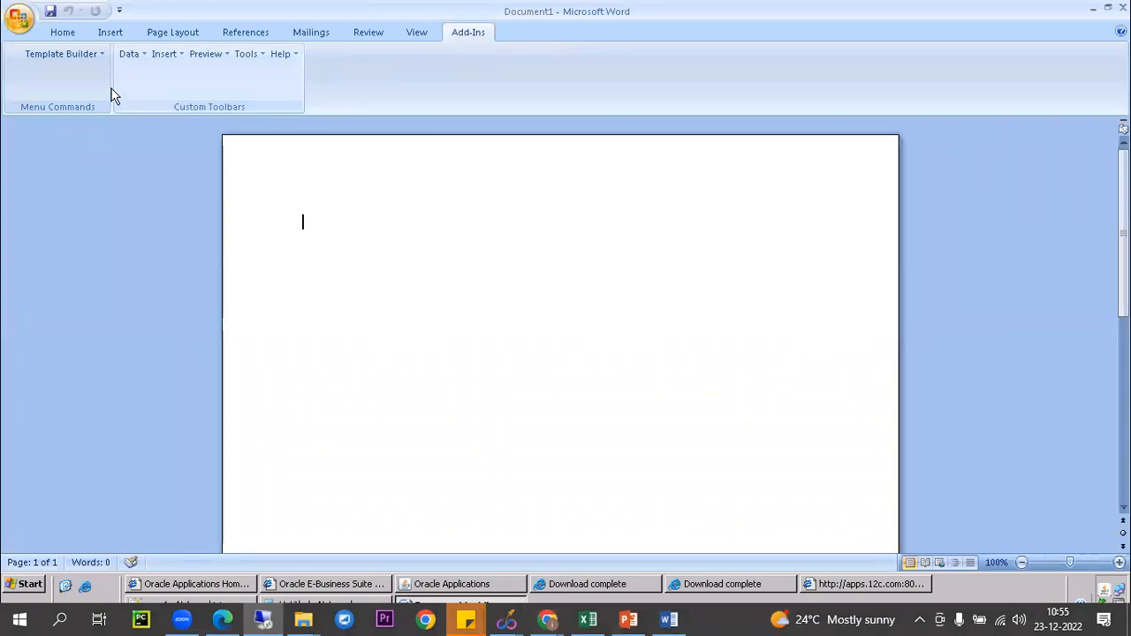
# Step: Start loading XML data through the Word add-in and select KINGLAIAPSUPP.xml from the Desktop as the source file
pyautogui.click(129, 55)
pyautogui.click(175, 74)
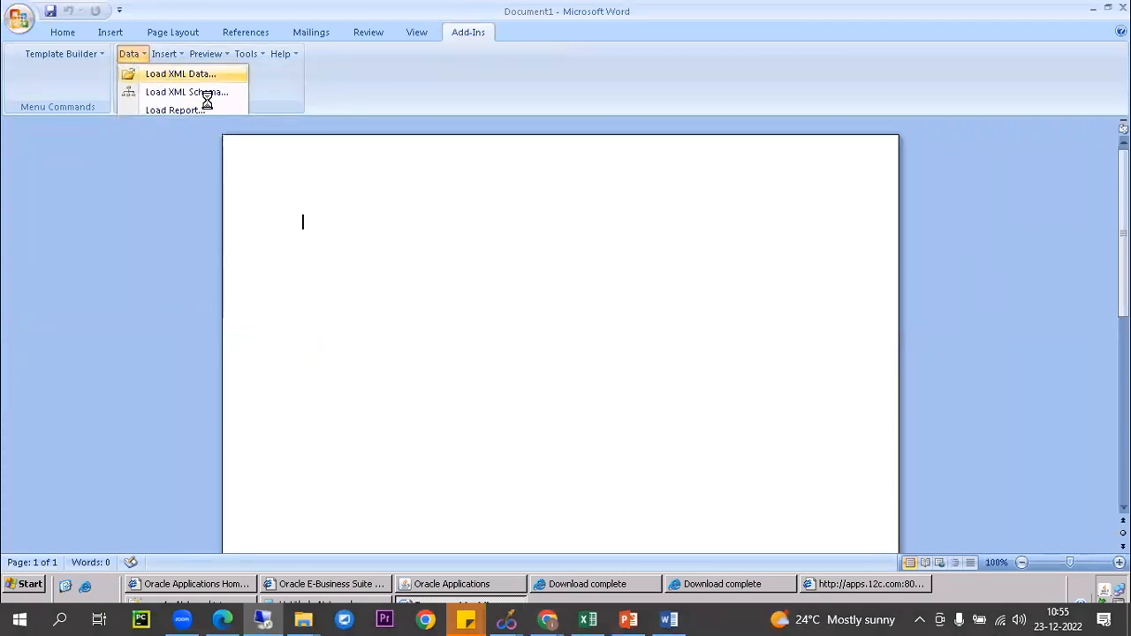
pyautogui.click(61, 139)
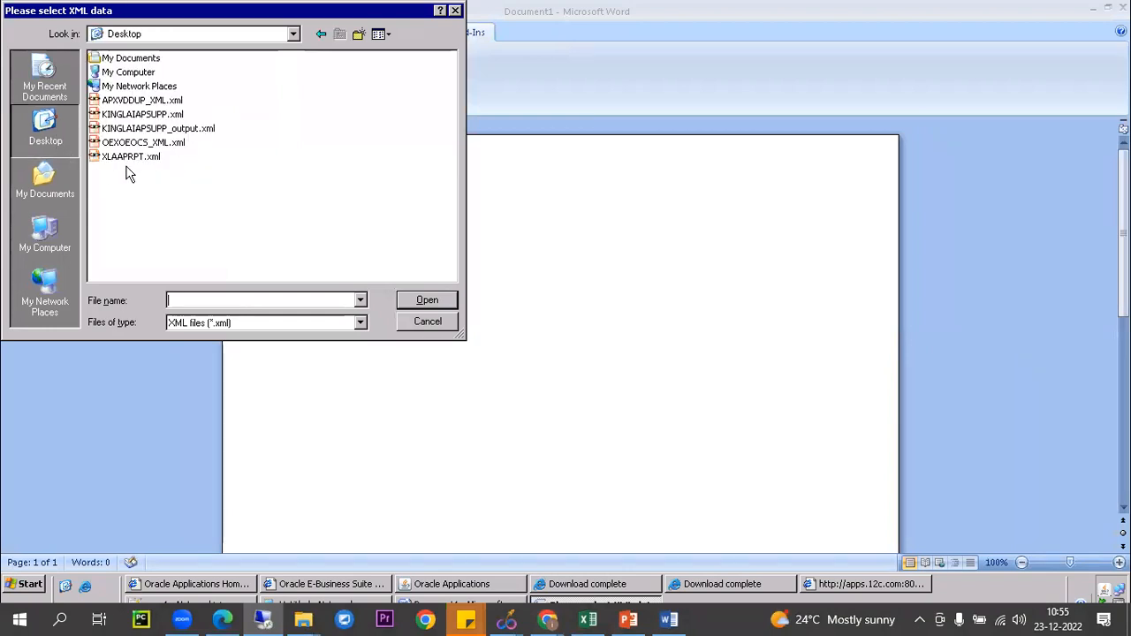
pyautogui.click(186, 131)
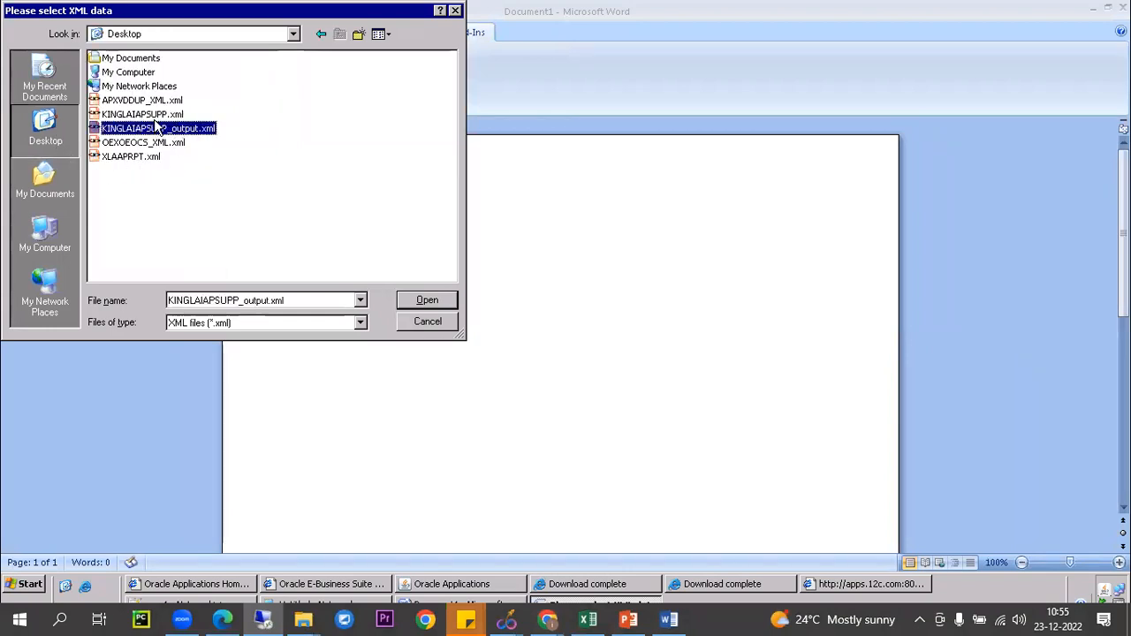
pyautogui.click(161, 121)
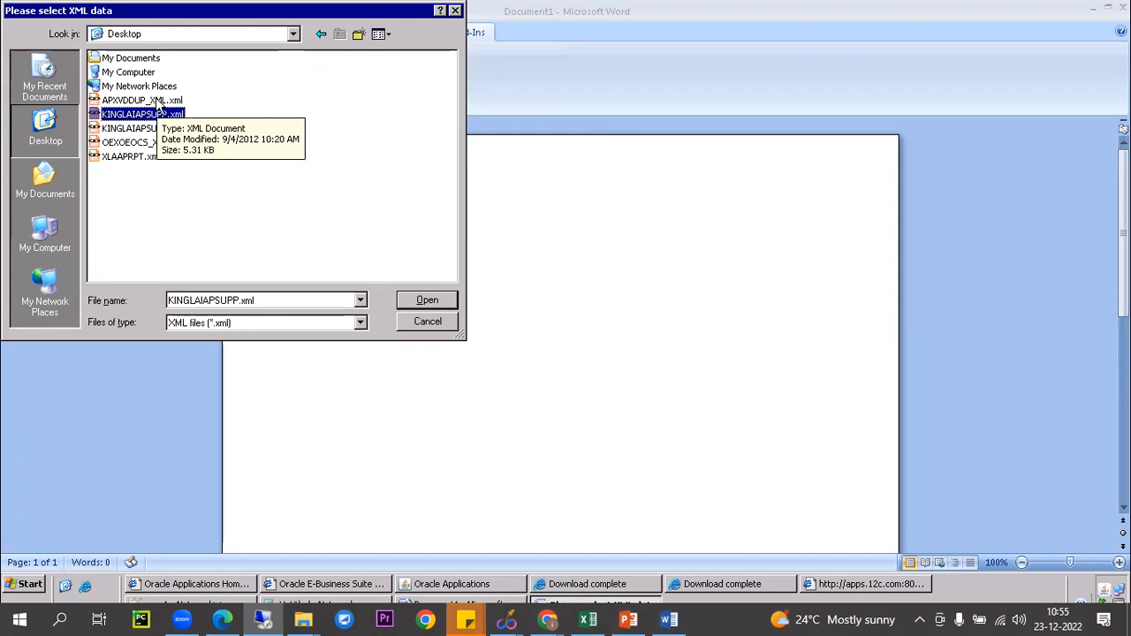
pyautogui.click(161, 102)
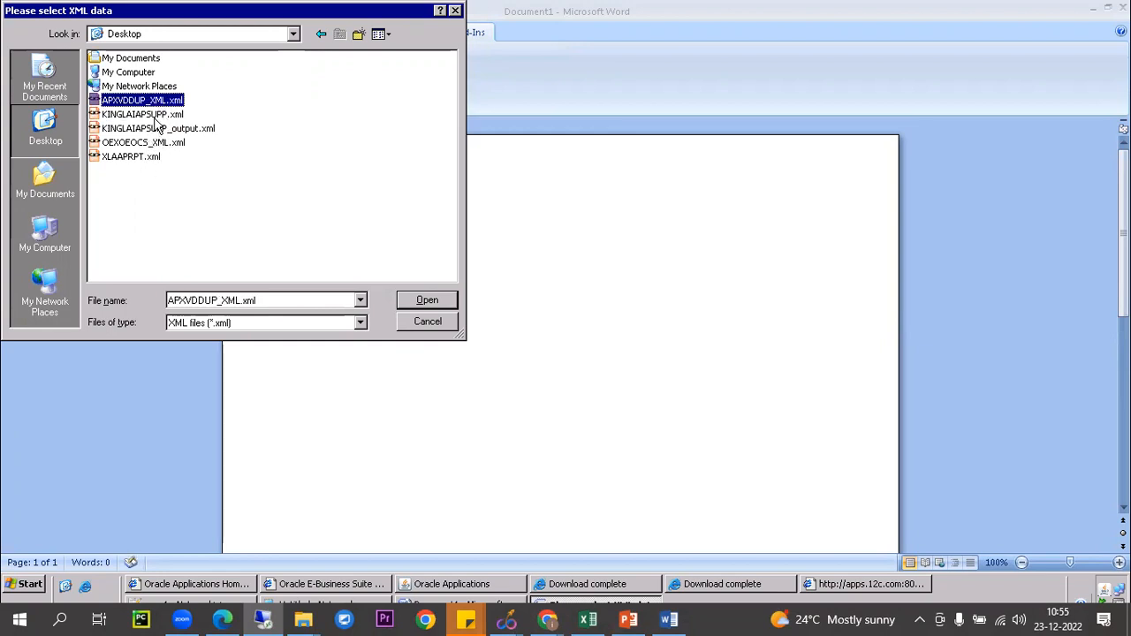
pyautogui.click(150, 115)
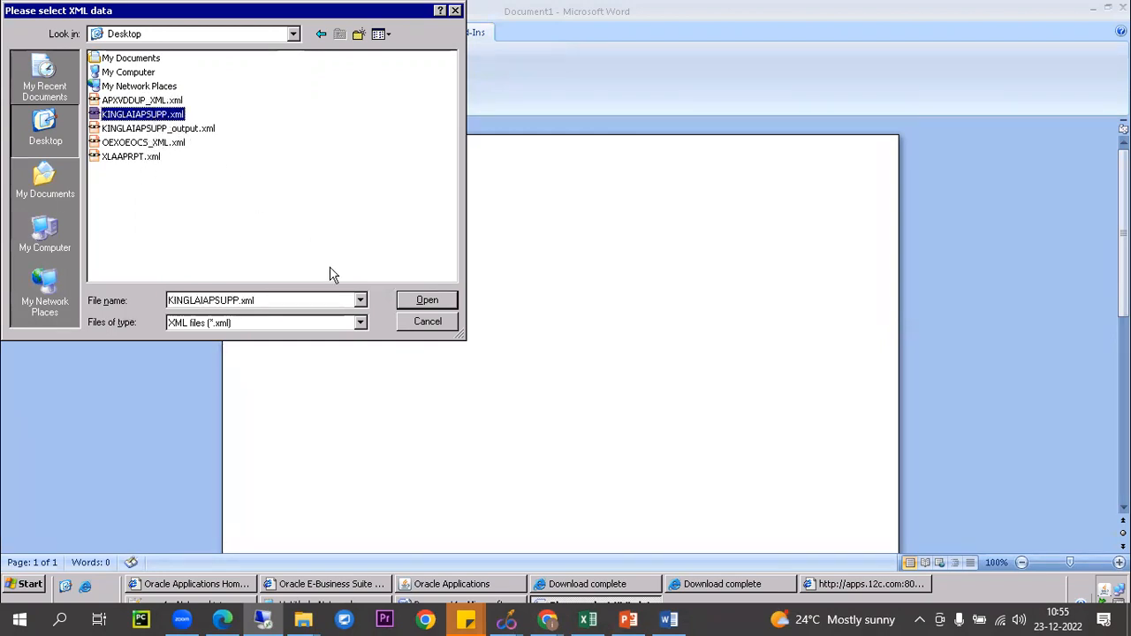
pyautogui.click(433, 304)
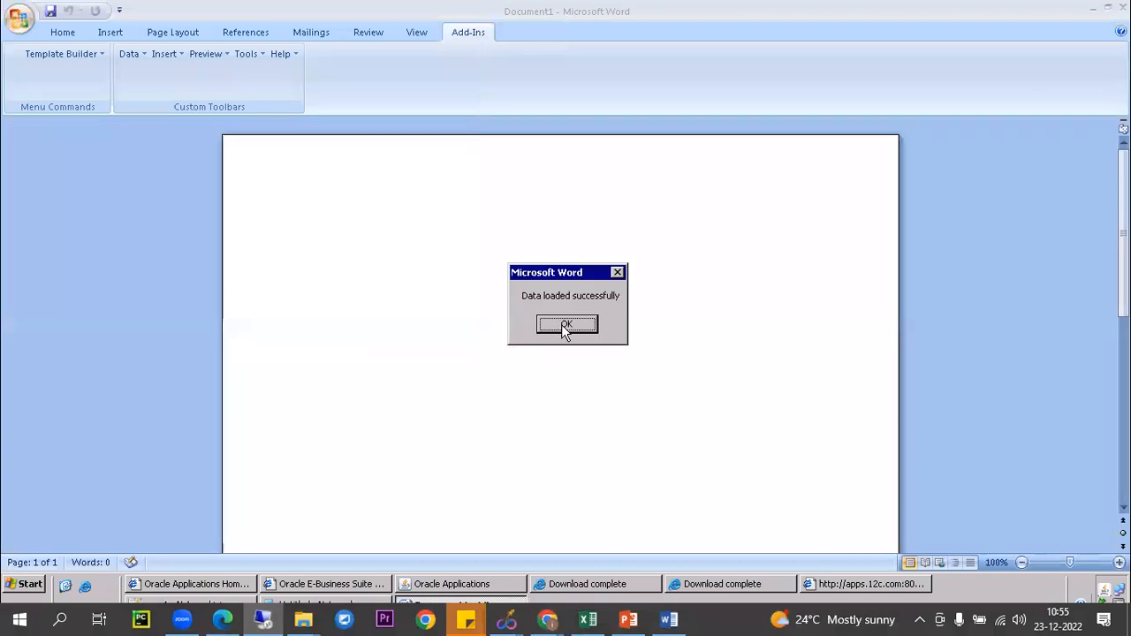
pyautogui.click(562, 324)
pyautogui.click(168, 55)
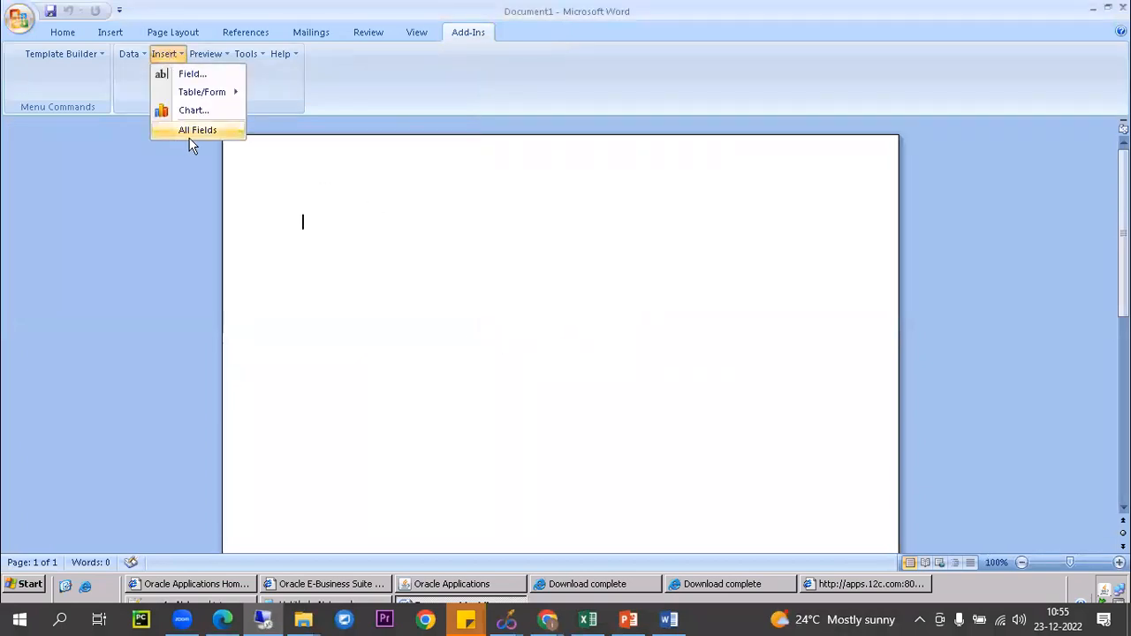
pyautogui.click(181, 129)
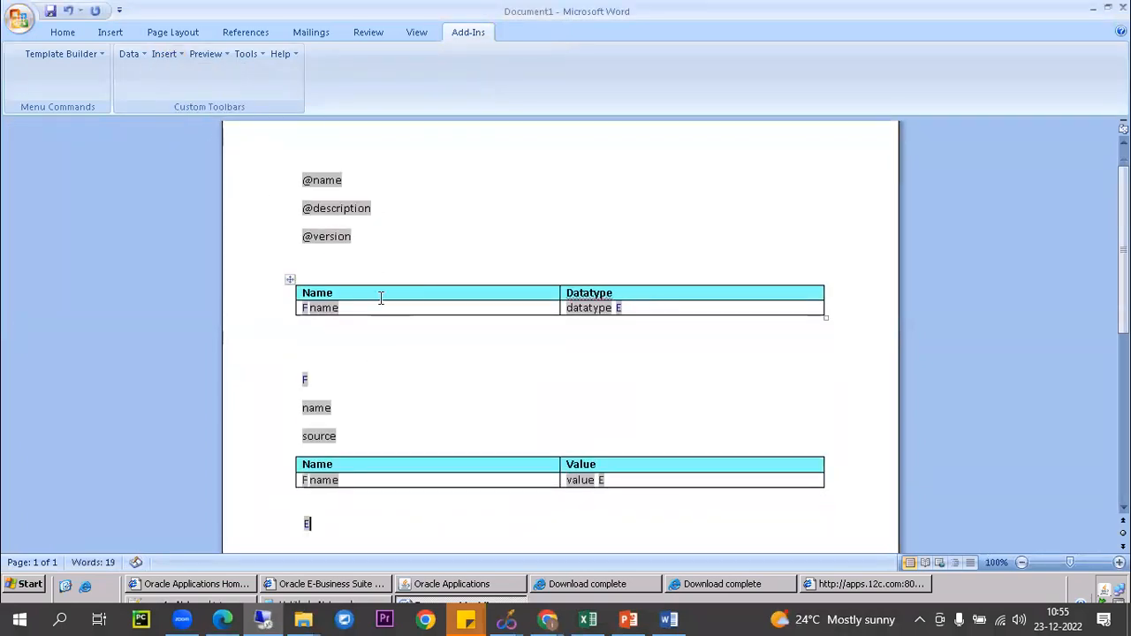
pyautogui.scroll(-5, 403, 298)
pyautogui.scroll(5, 374, 273)
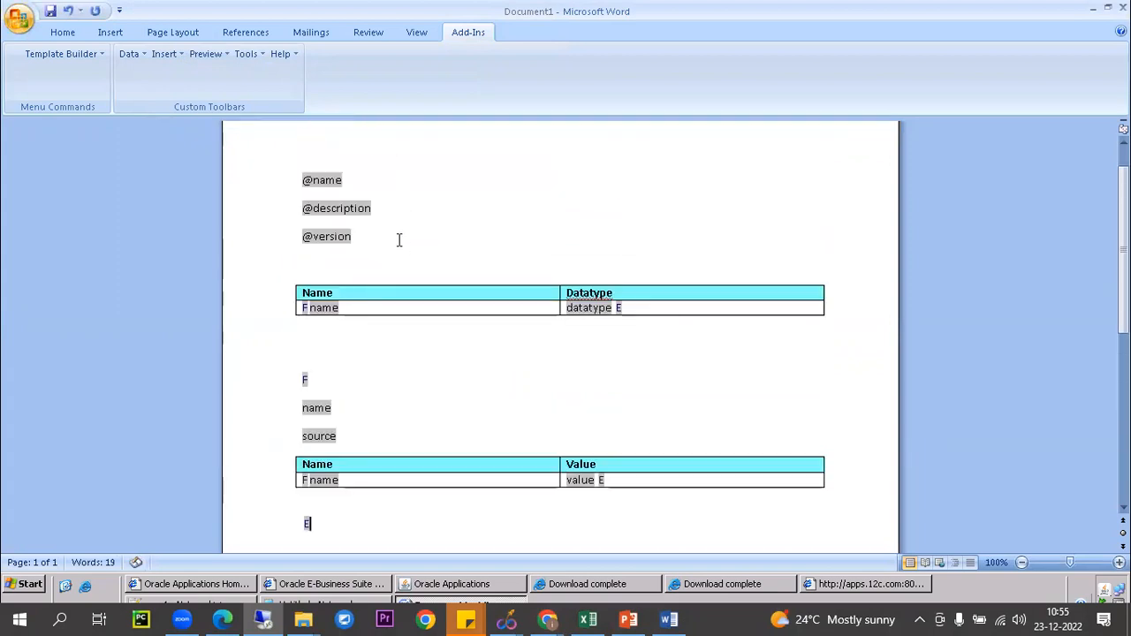
pyautogui.hotkey('ctrl', 'a')
pyautogui.press('Delete')
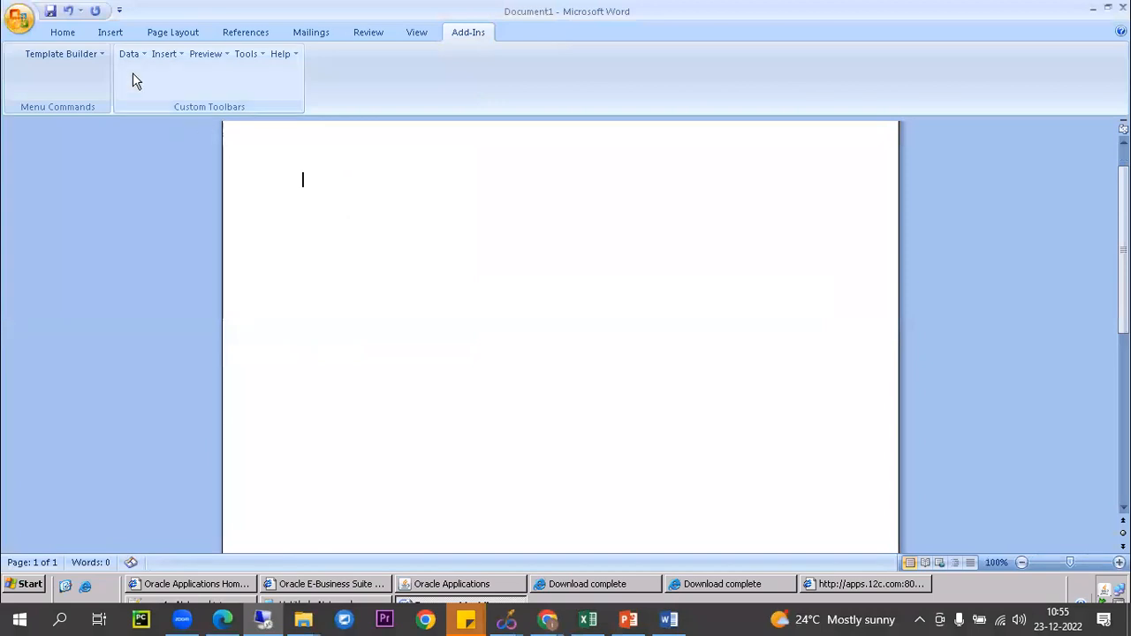
# Step: Load KINGLAIAPSUPP_output.xml from the Desktop as the XML data and insert all its fields into the blank document
pyautogui.click(134, 55)
pyautogui.click(167, 75)
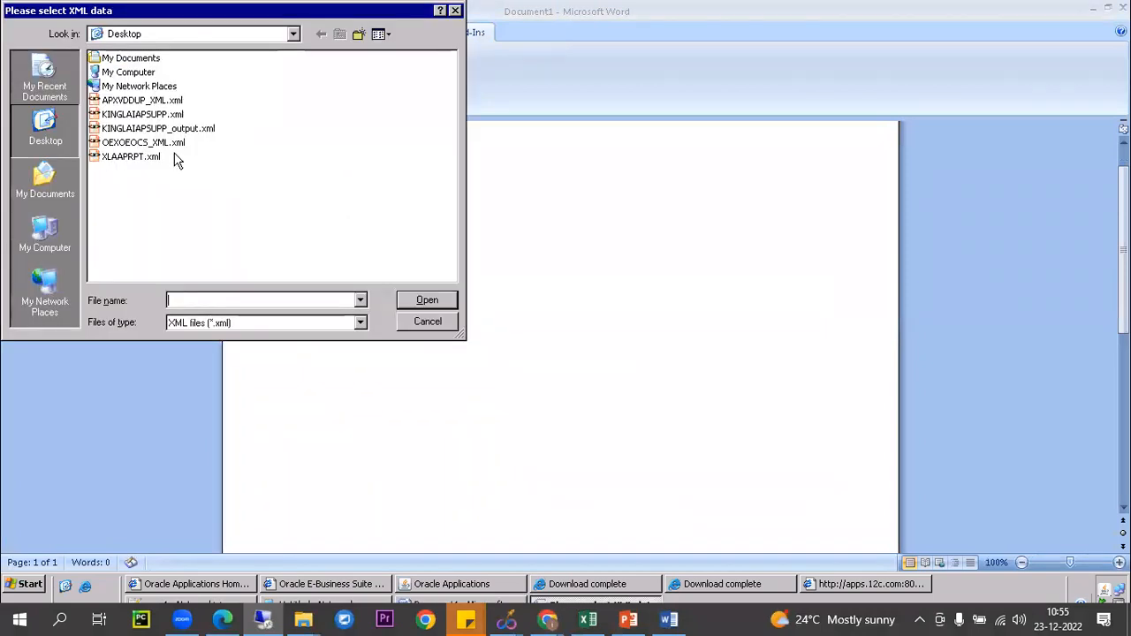
pyautogui.click(198, 130)
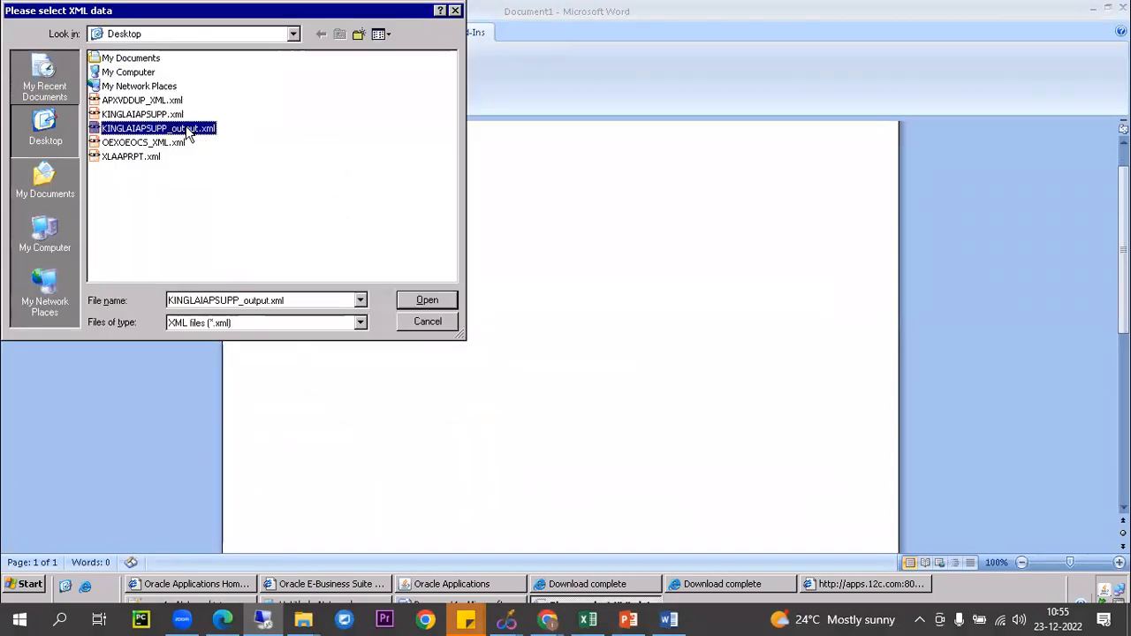
pyautogui.click(424, 301)
pyautogui.click(548, 327)
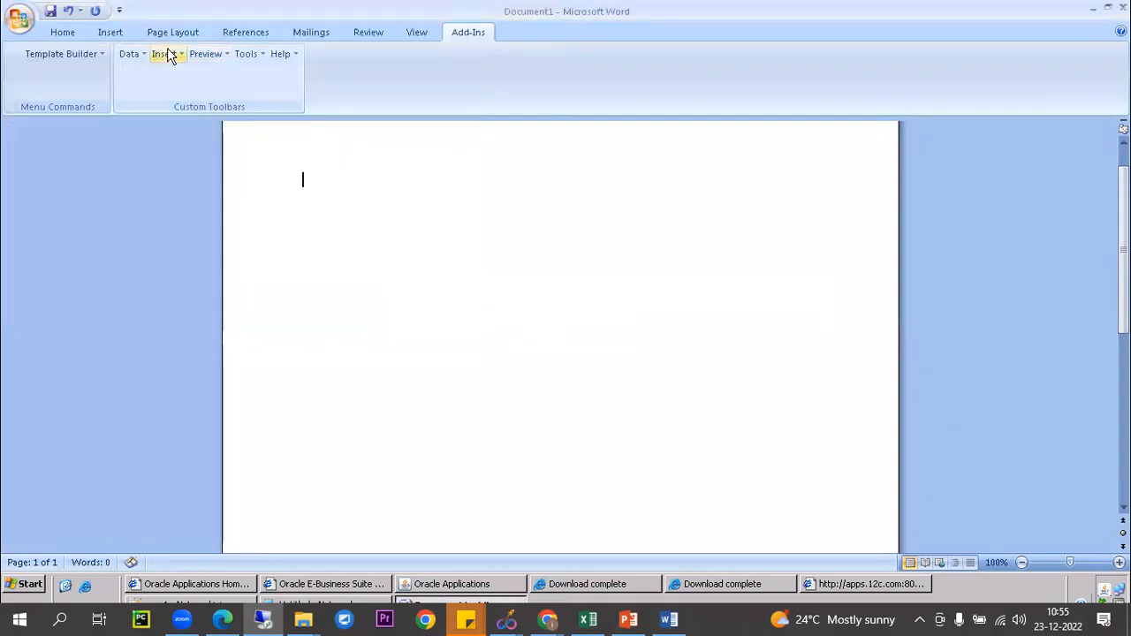
pyautogui.click(165, 54)
pyautogui.click(199, 130)
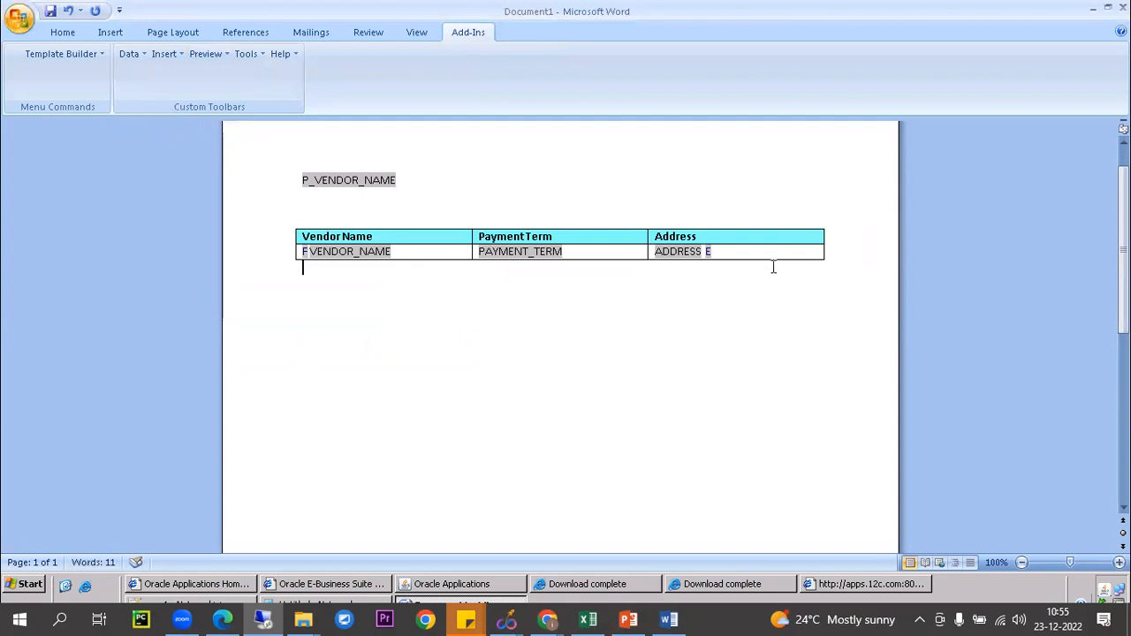
# Step: Preview the template as PDF, saving the document as KINGLAIAPSUPP.rtf on the Desktop, and close the PDF after checking the vendor data
pyautogui.click(207, 54)
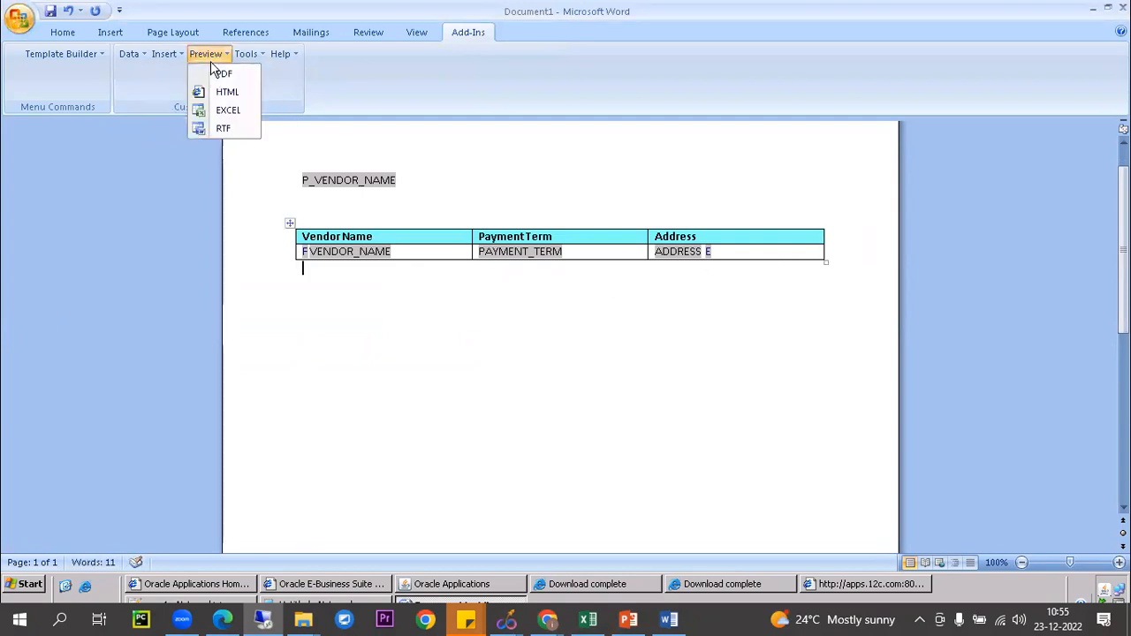
pyautogui.click(220, 75)
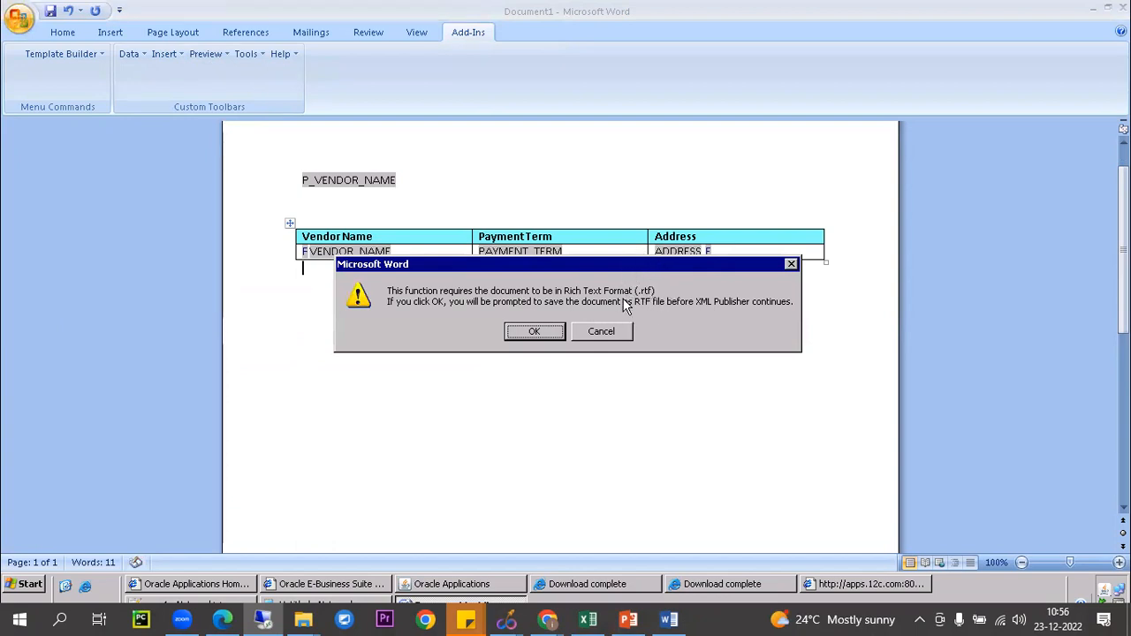
pyautogui.click(541, 335)
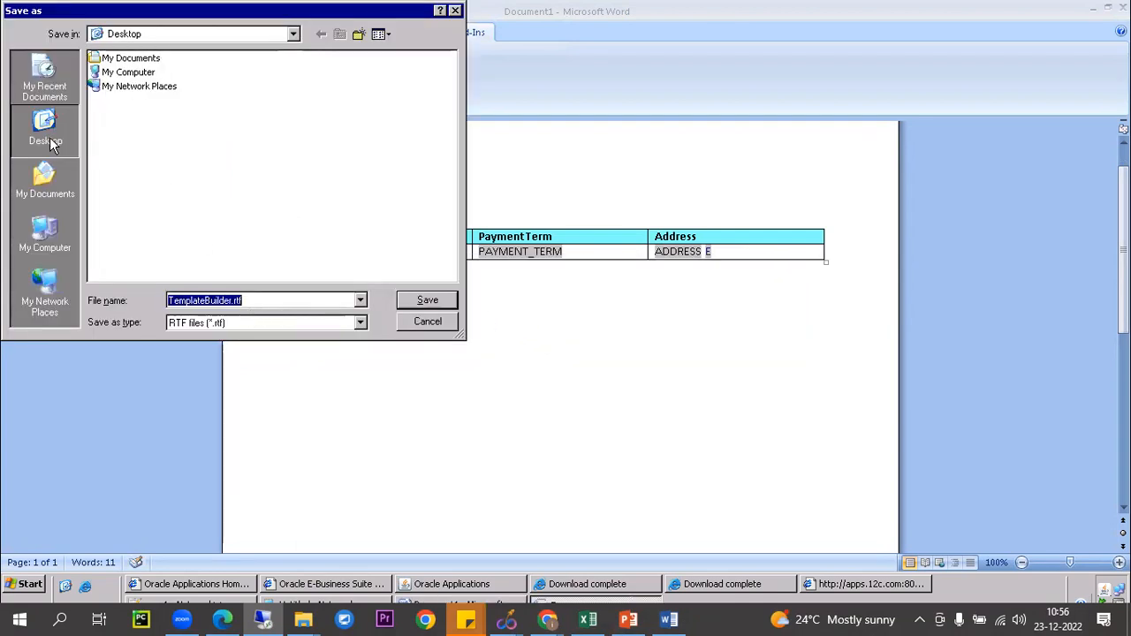
pyautogui.click(229, 300)
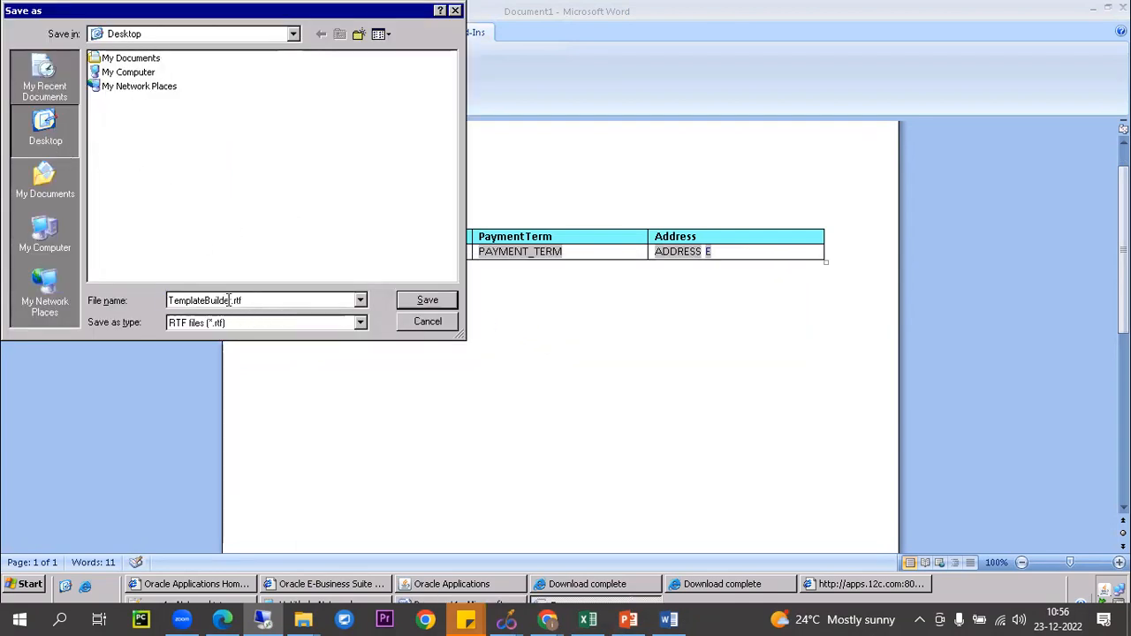
pyautogui.hotkey('shift', 'Home')
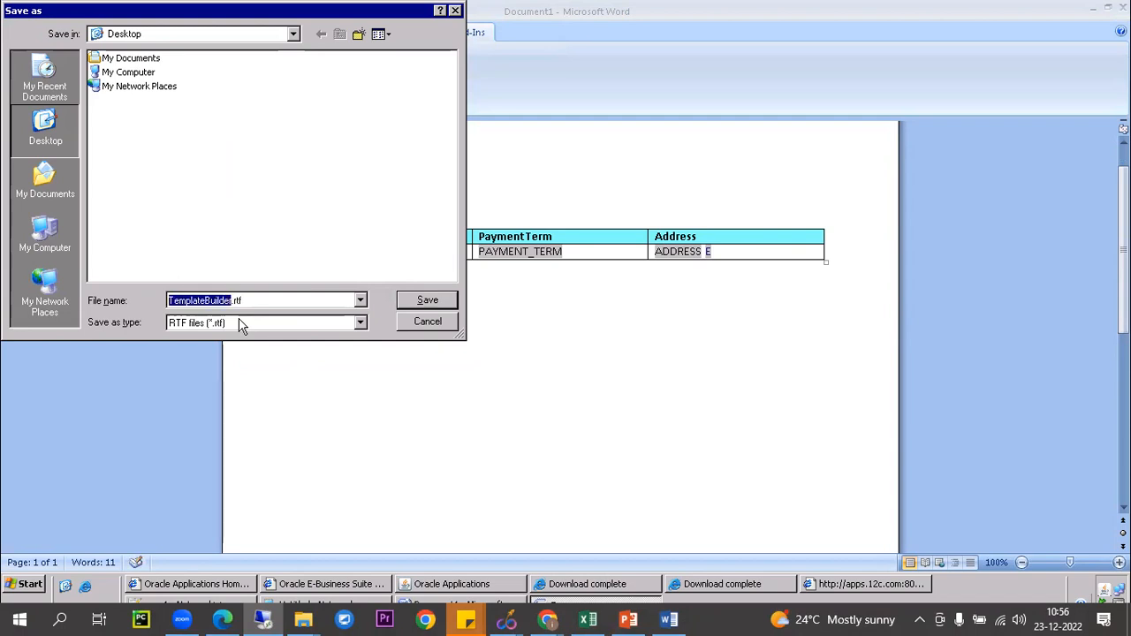
pyautogui.write('KINGLAIAPSUPP')
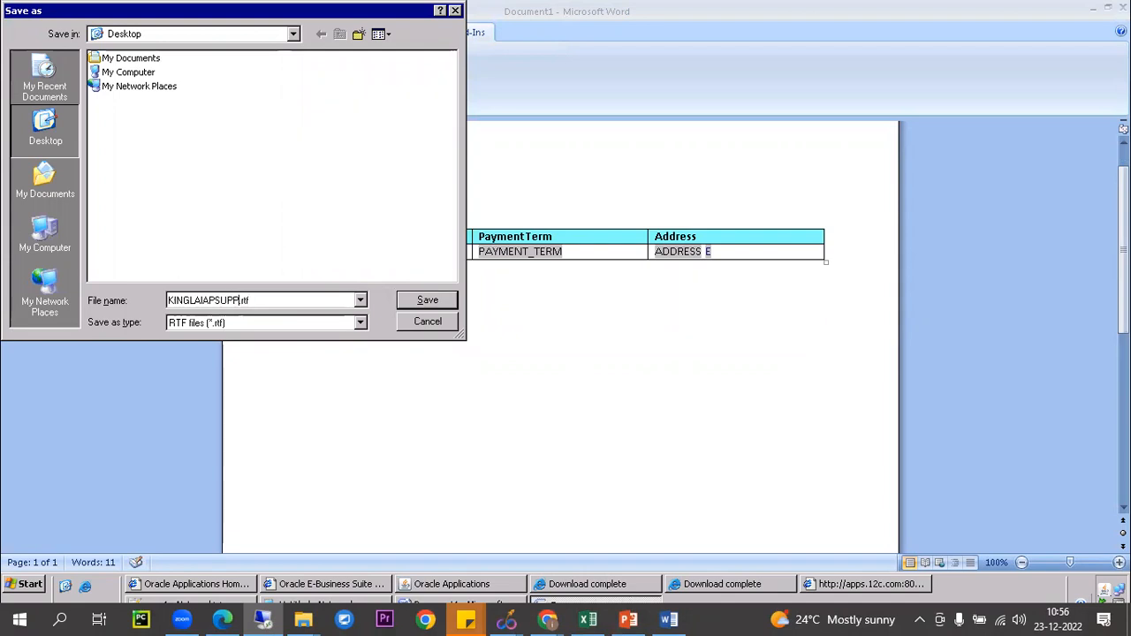
pyautogui.press('Return')
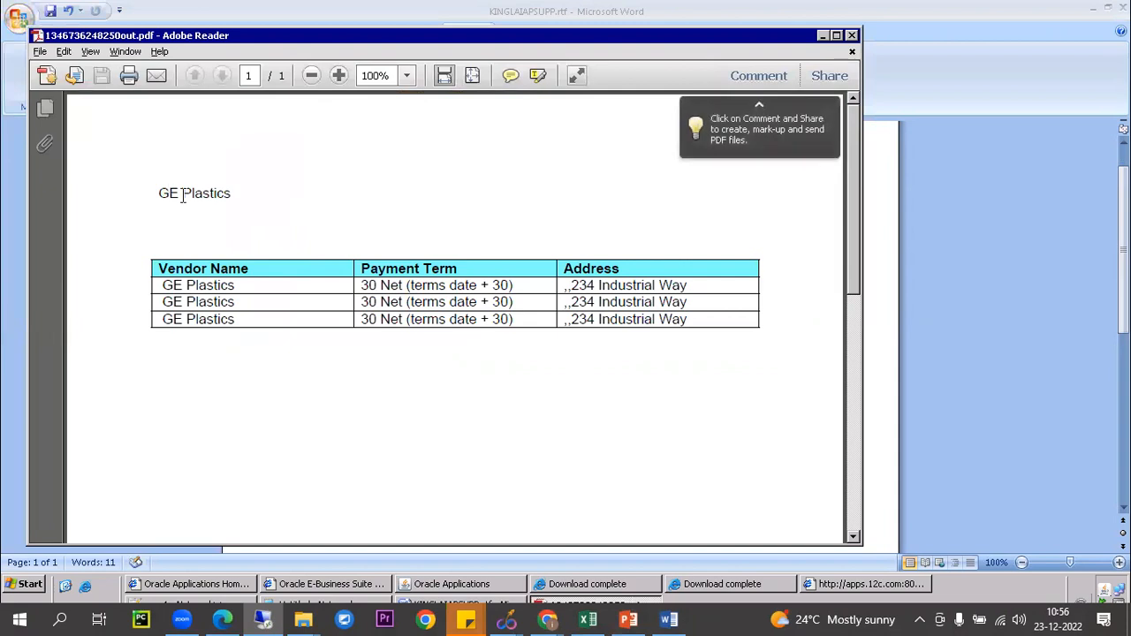
pyautogui.moveTo(182, 196); pyautogui.dragTo(716, 392)
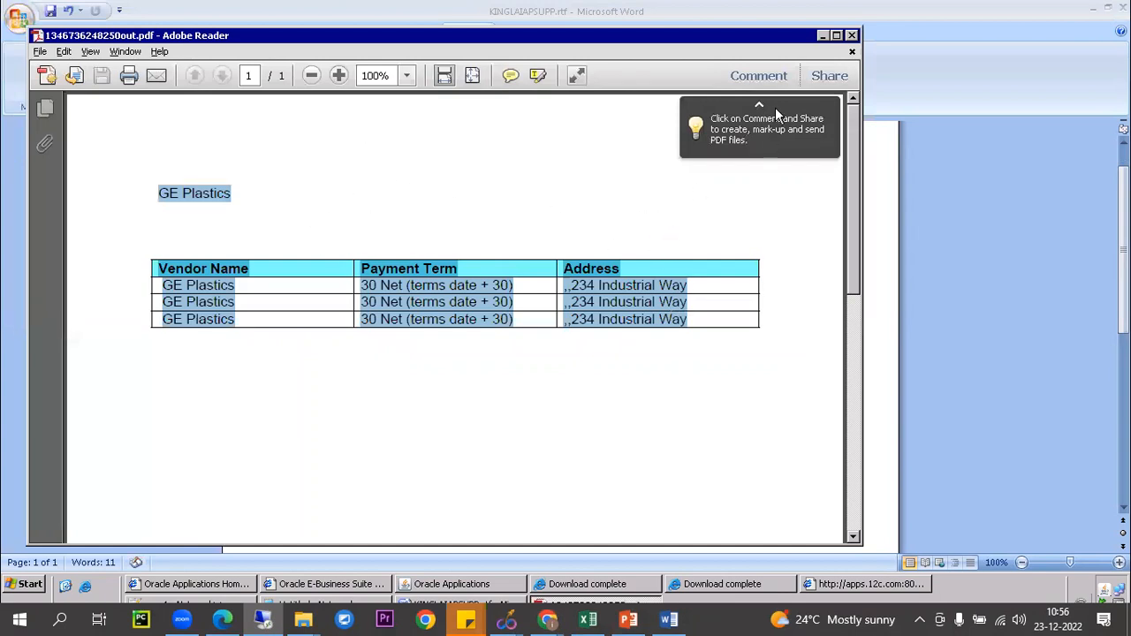
pyautogui.click(851, 35)
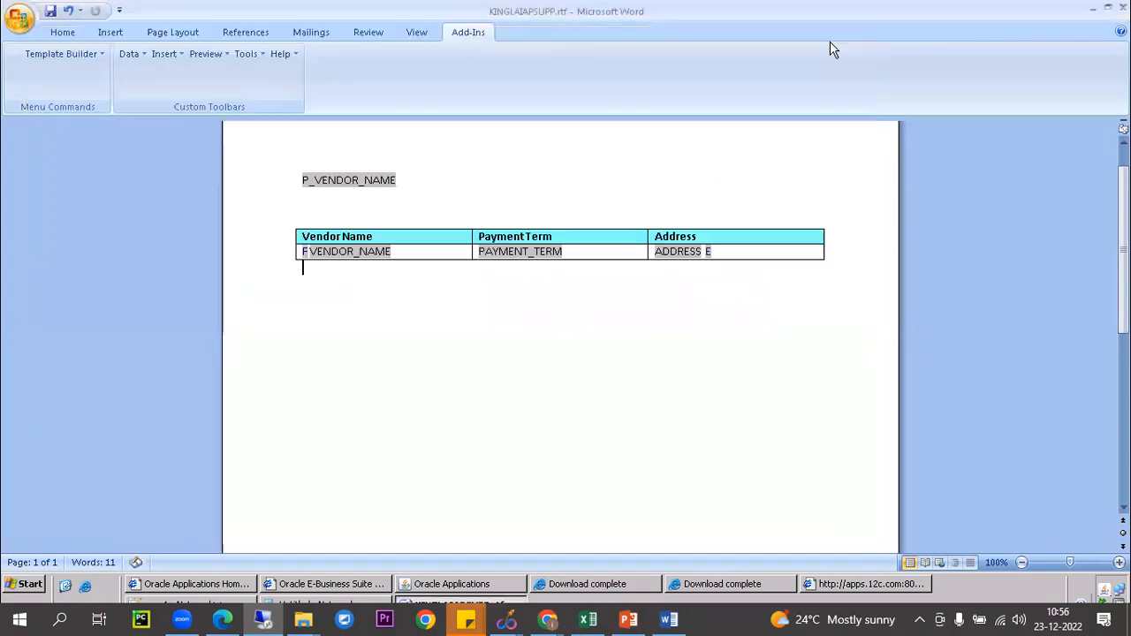
# Step: Preview the supplier template in HTML format and close the preview
pyautogui.click(207, 56)
pyautogui.click(232, 95)
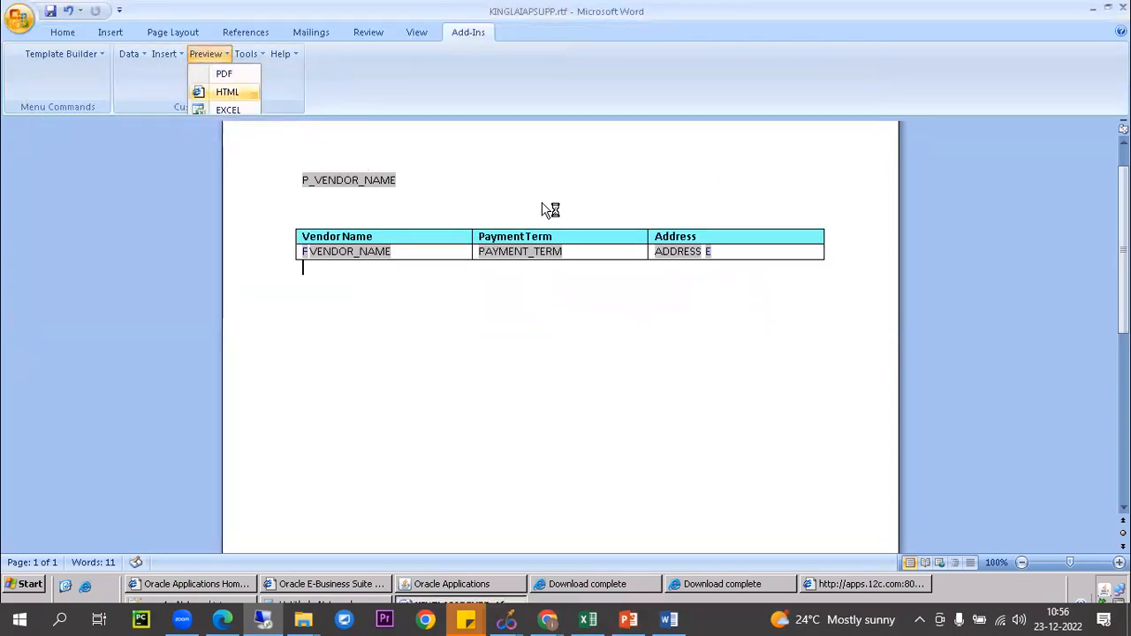
pyautogui.hotkey('alt', 'F4')
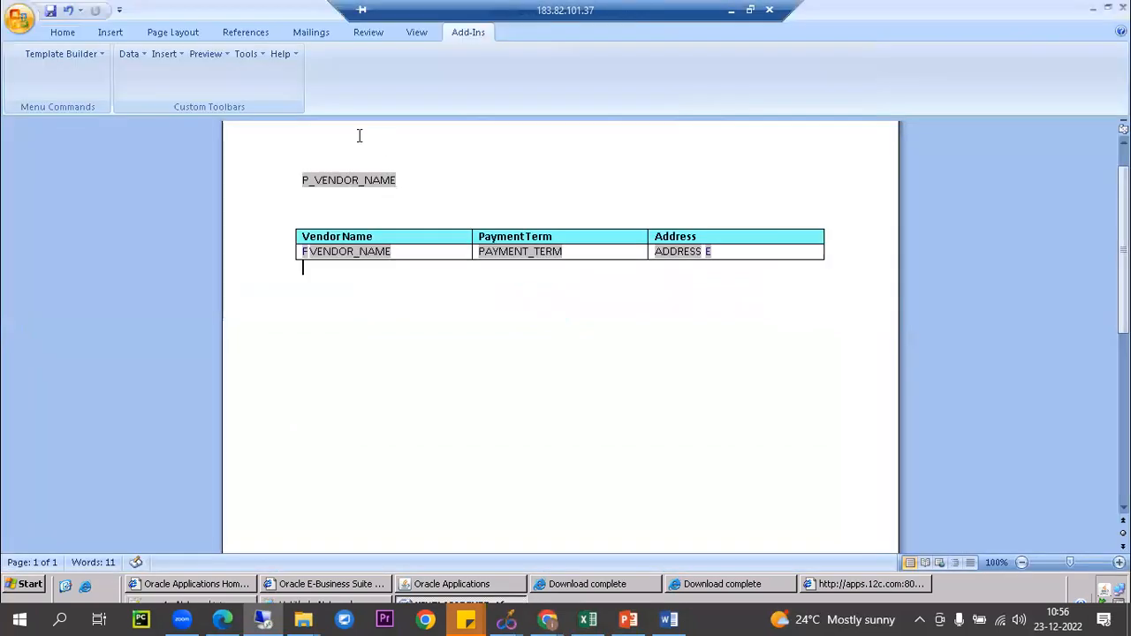
# Step: Preview the supplier template in Excel format and close the resulting workbook
pyautogui.click(212, 56)
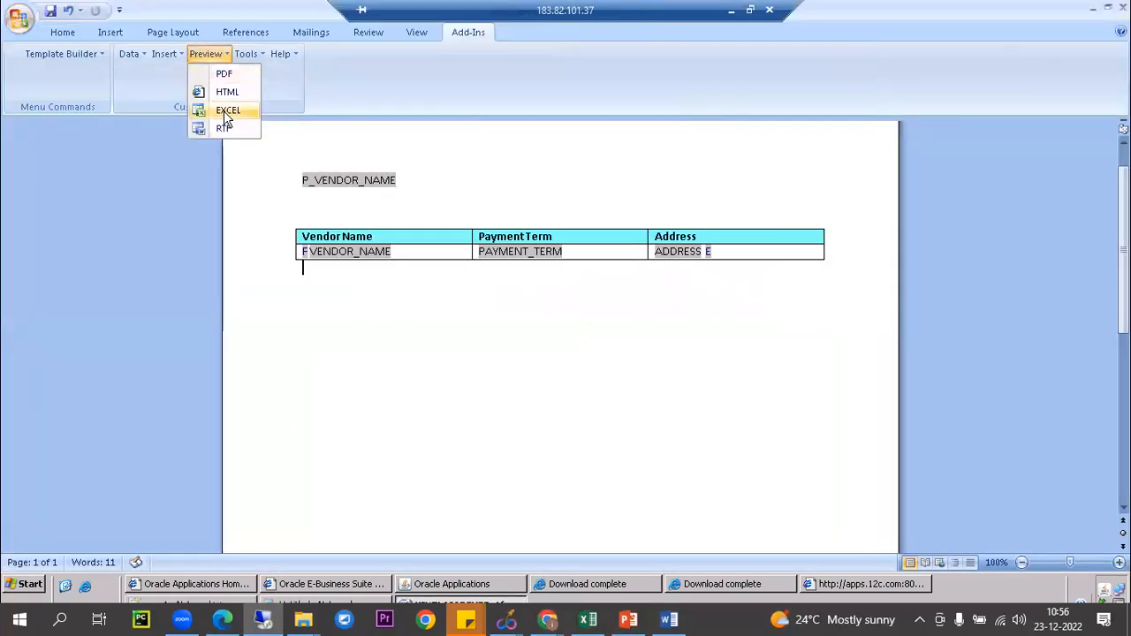
pyautogui.click(224, 110)
pyautogui.click(502, 328)
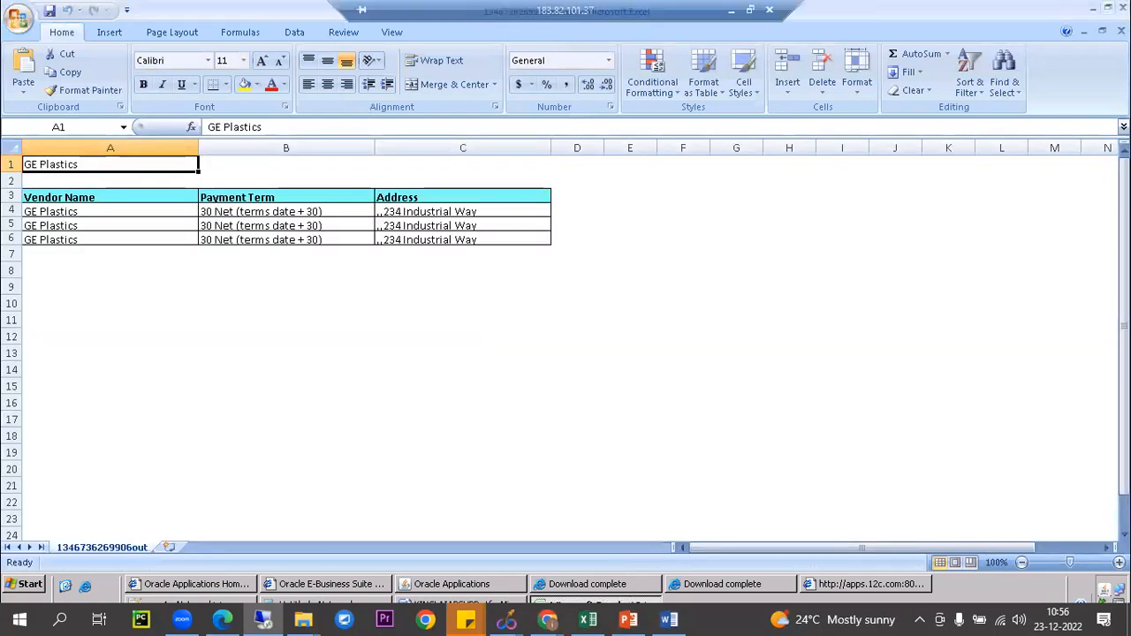
pyautogui.click(1123, 7)
# Step: Preview the supplier template in RTF format and close the resulting document
pyautogui.click(199, 57)
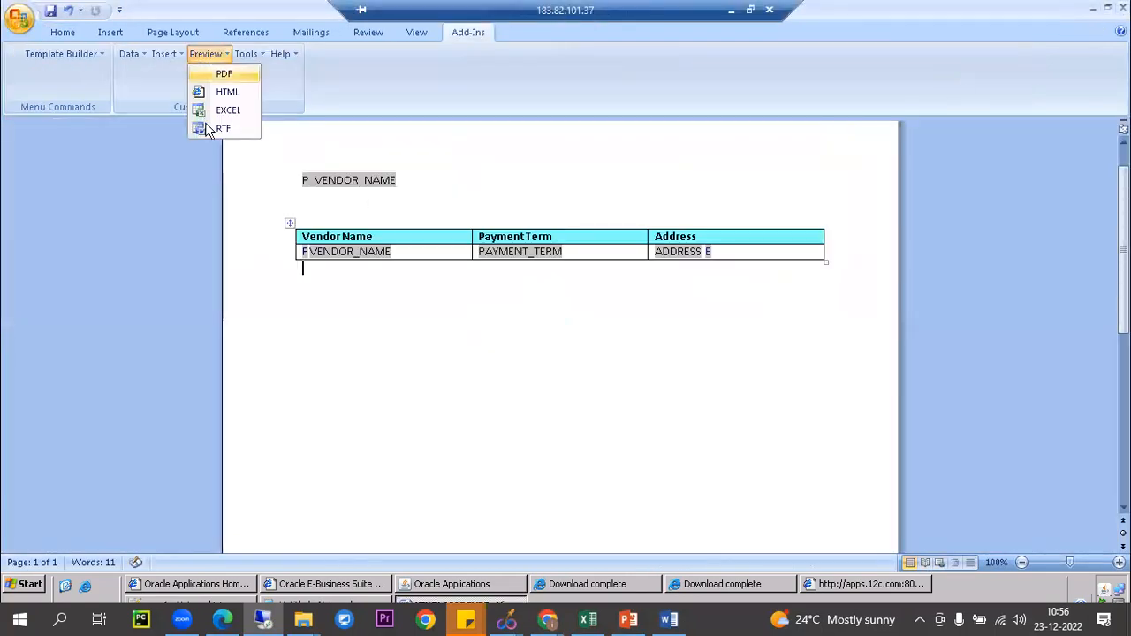
pyautogui.click(223, 129)
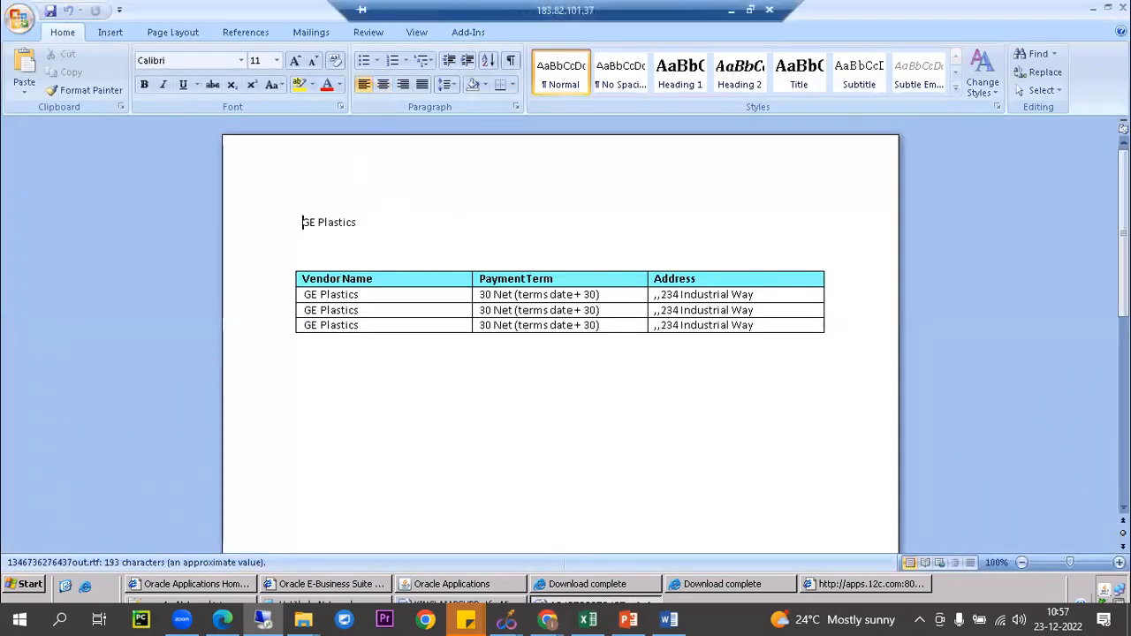
pyautogui.click(1122, 8)
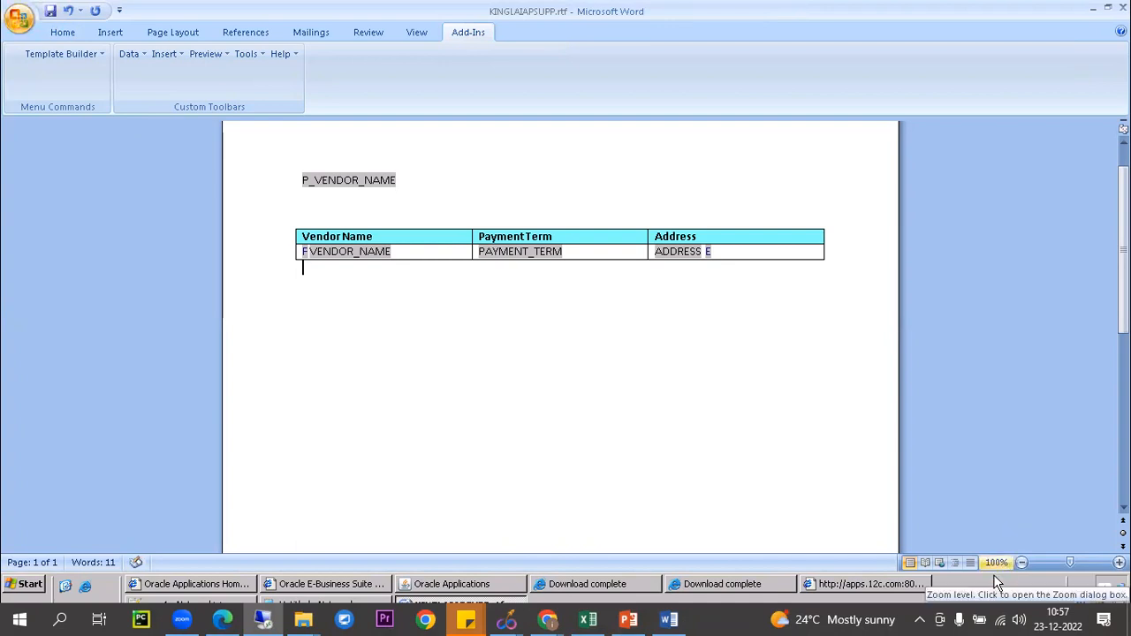
# Step: Switch to Oracle Applications and change the responsibility to XML Publisher Administrator
pyautogui.moveTo(989, 573); pyautogui.dragTo(924, 540)
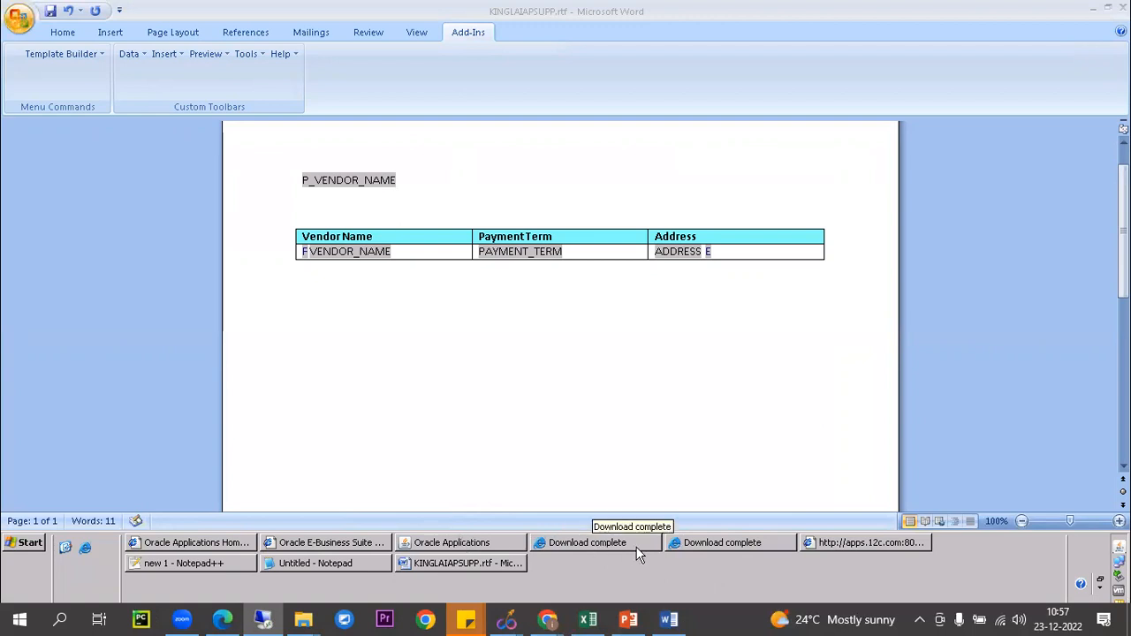
pyautogui.click(447, 542)
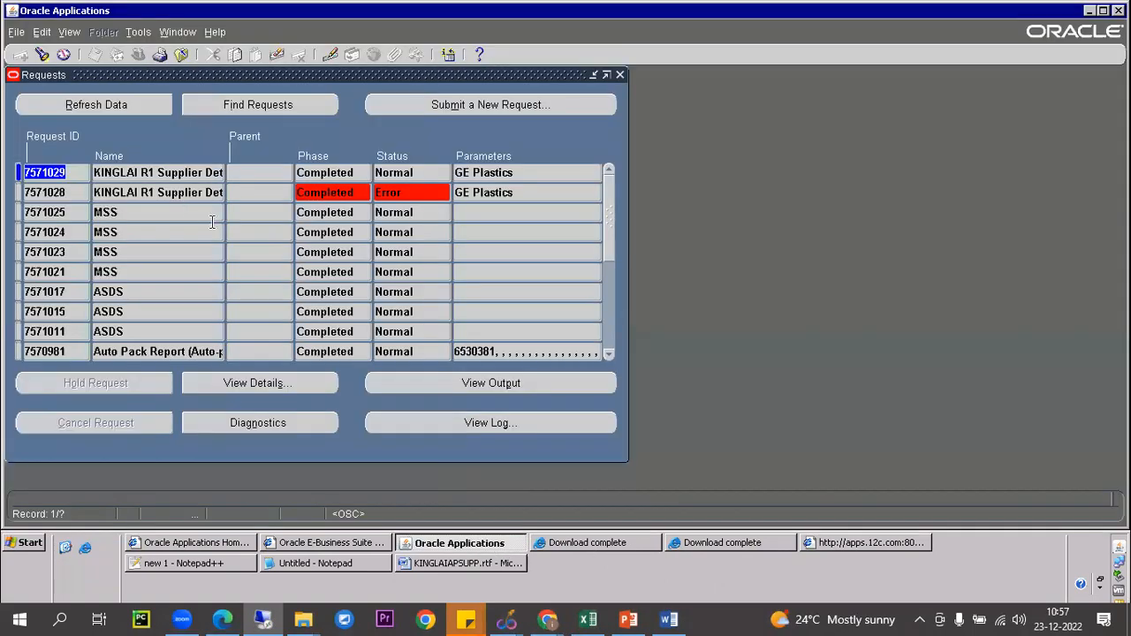
pyautogui.click(182, 54)
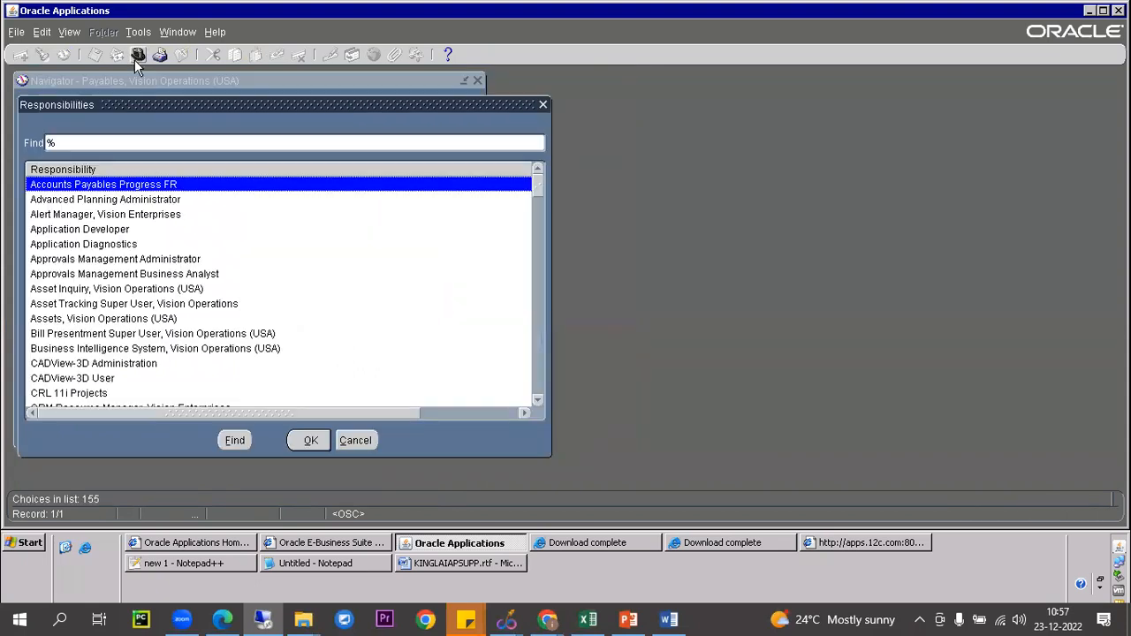
pyautogui.write('x')
pyautogui.press('Down')
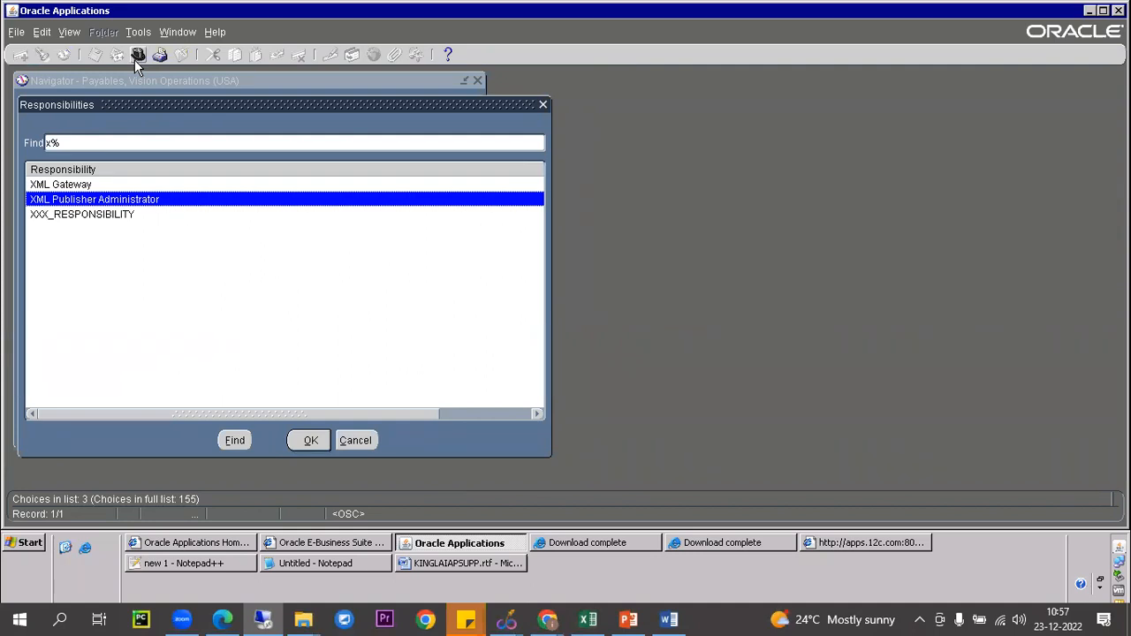
pyautogui.press('Return')
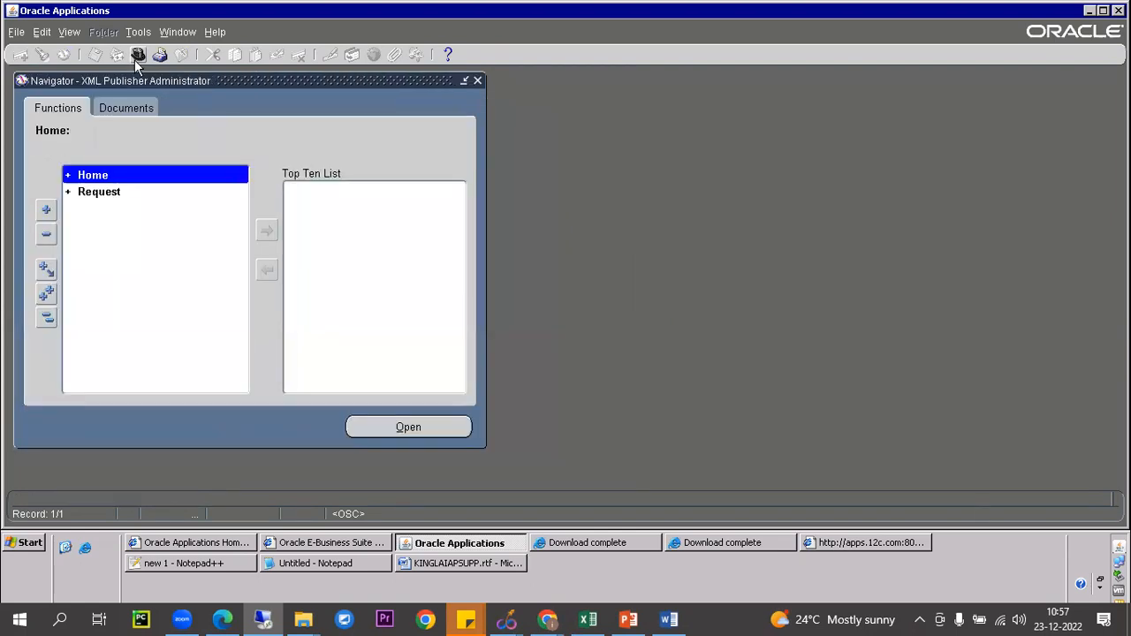
# Step: Expand Home in the XML Publisher Administrator navigator and open the Templates function
pyautogui.doubleClick(93, 175)
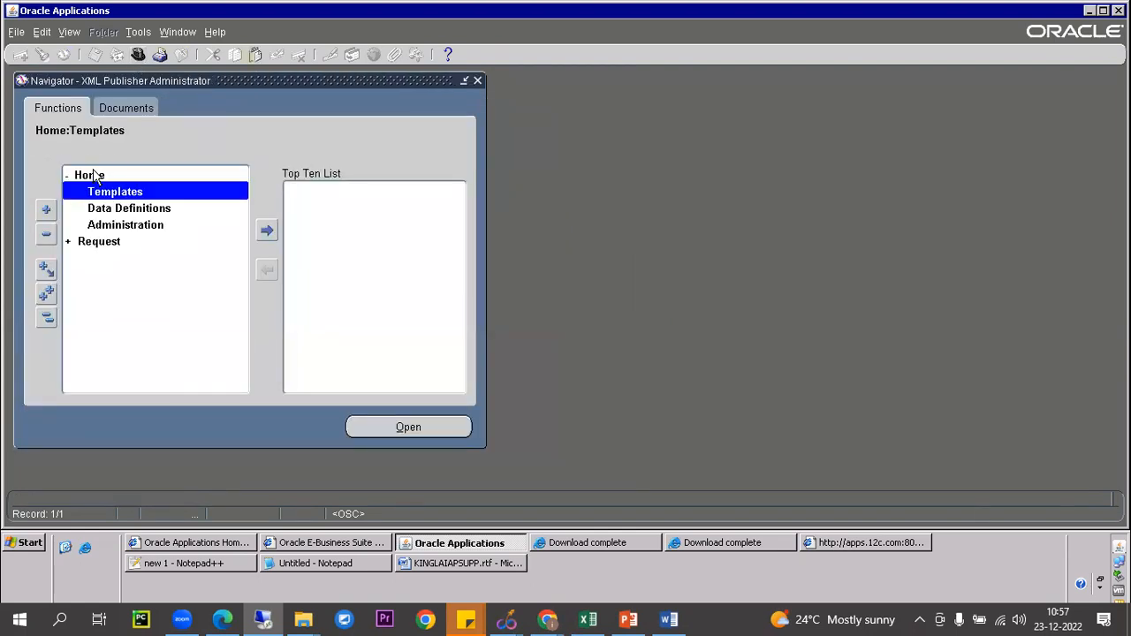
pyautogui.click(127, 211)
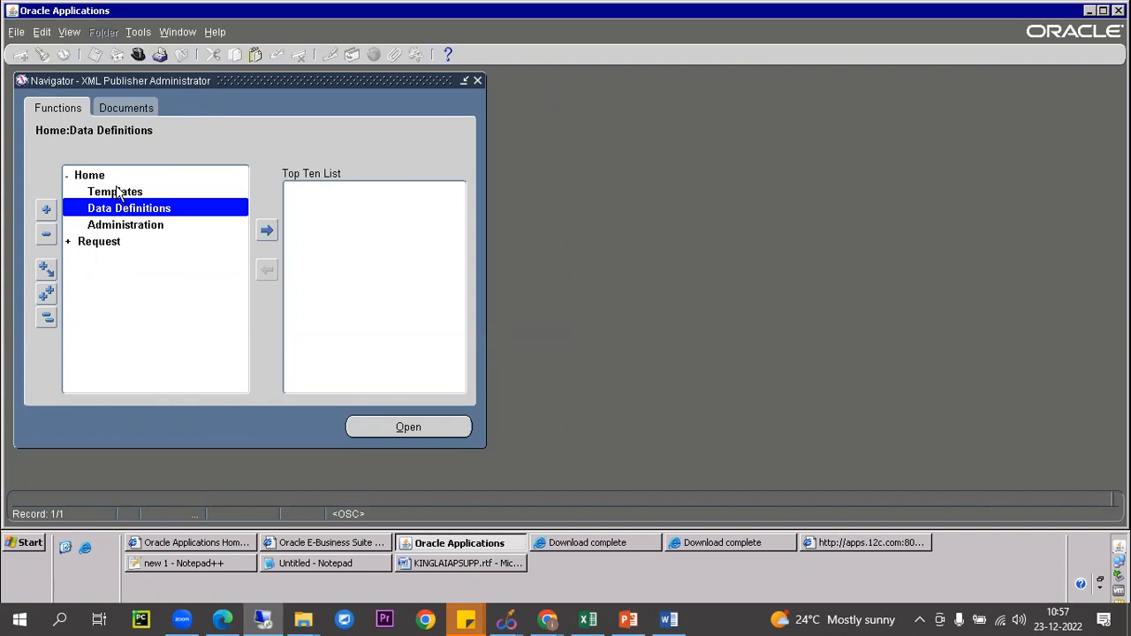
pyautogui.click(133, 195)
pyautogui.doubleClick(132, 194)
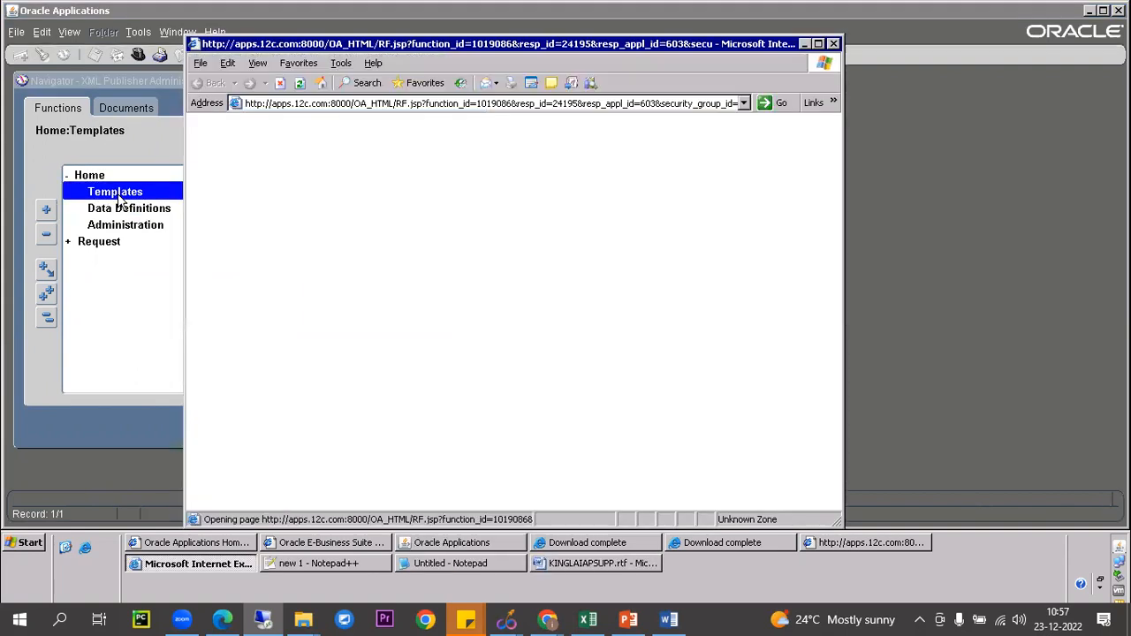
pyautogui.click(138, 224)
pyautogui.click(133, 210)
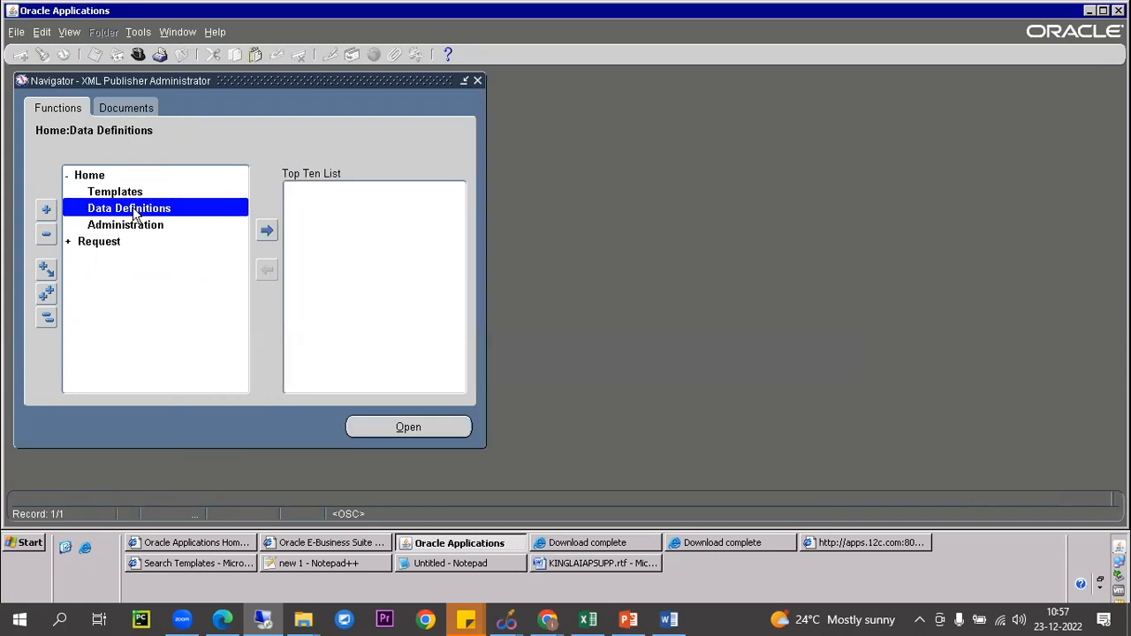
pyautogui.click(131, 192)
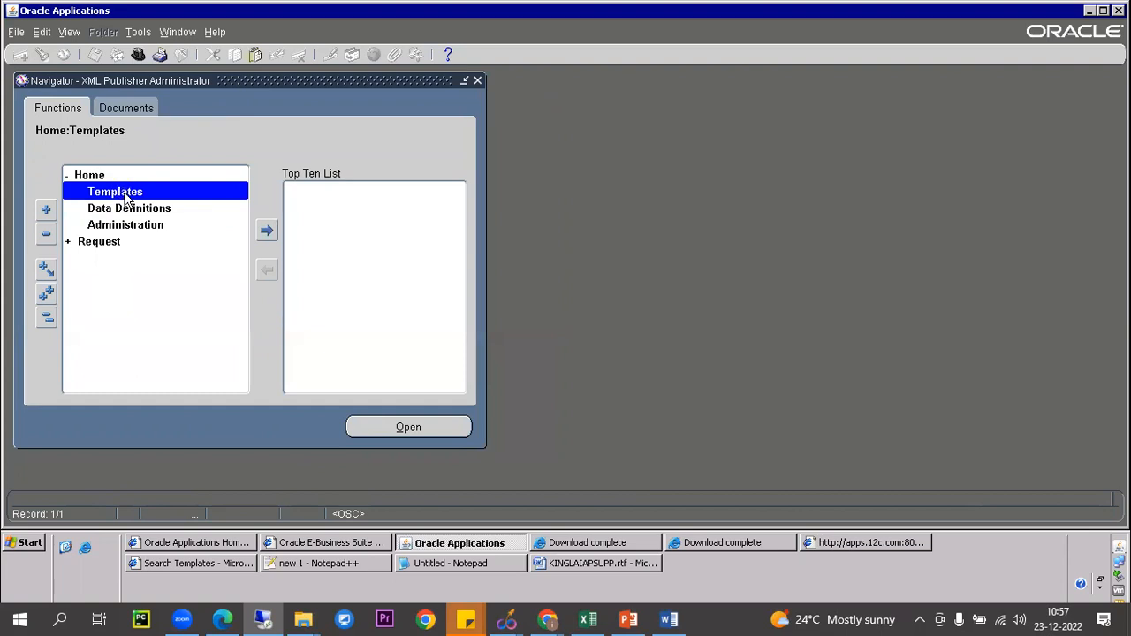
pyautogui.click(133, 210)
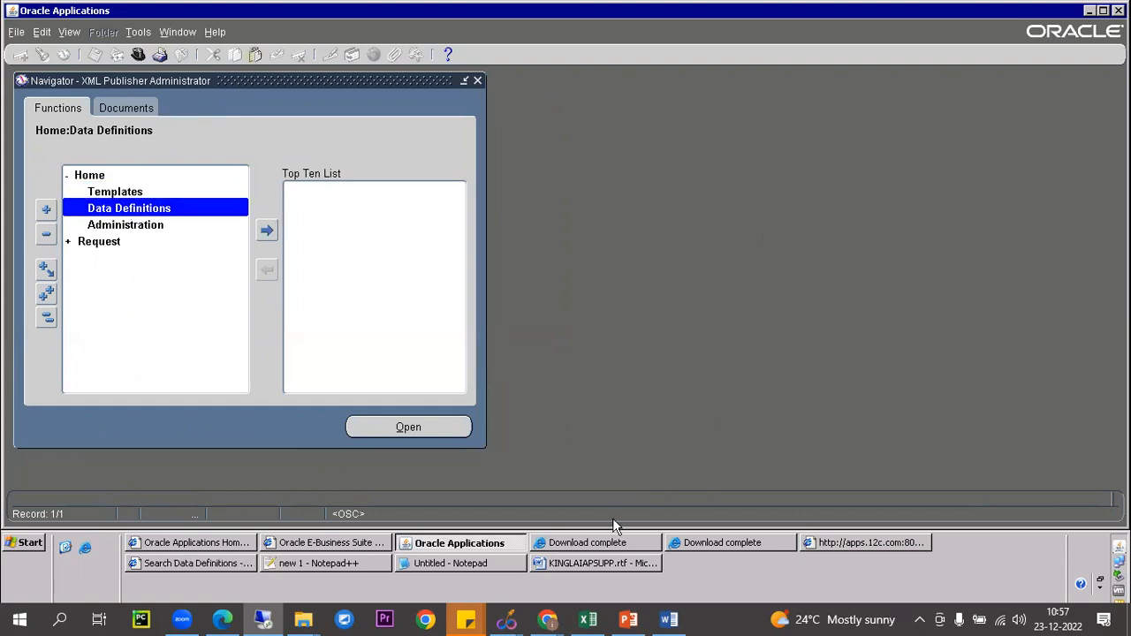
# Step: Reopen the Templates function, maximize its search page and start creating a new template
pyautogui.click(116, 191)
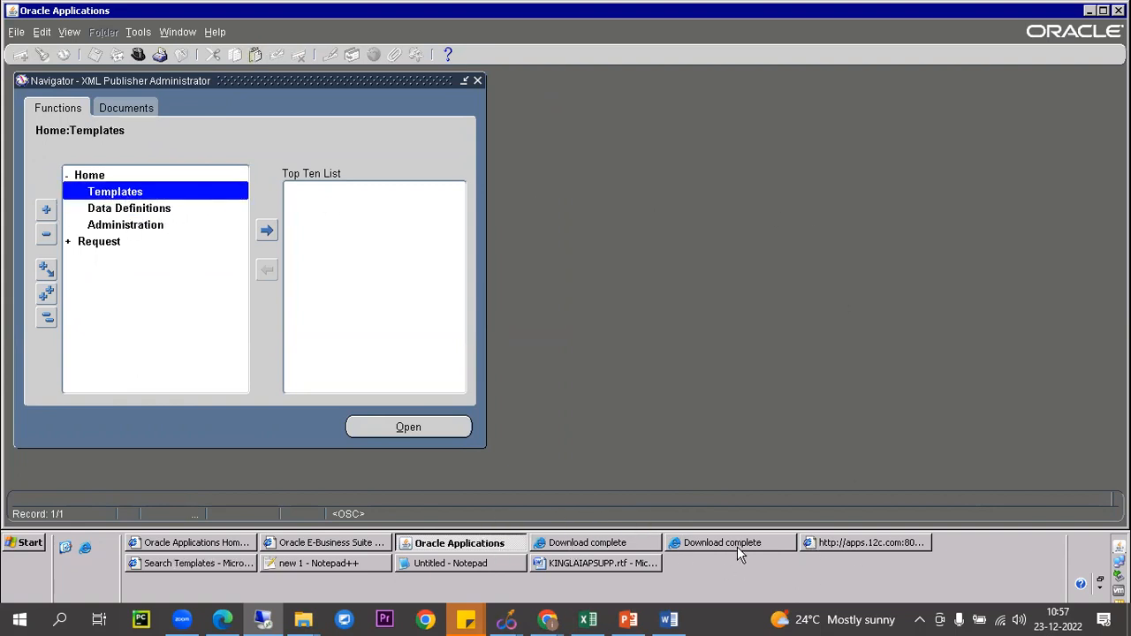
pyautogui.click(161, 566)
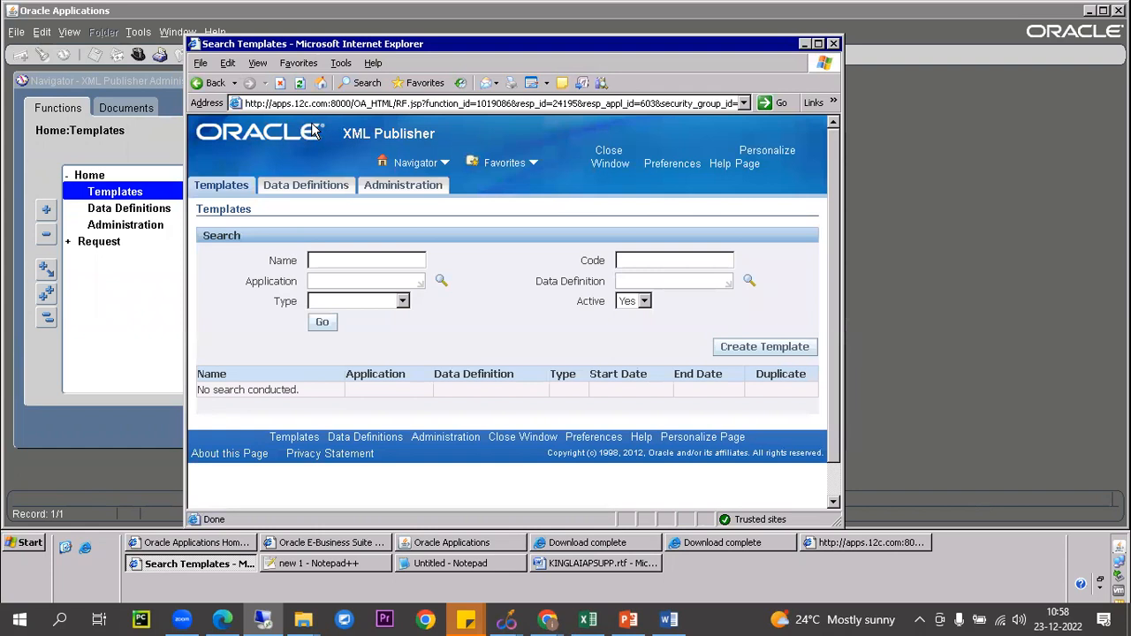
pyautogui.click(818, 43)
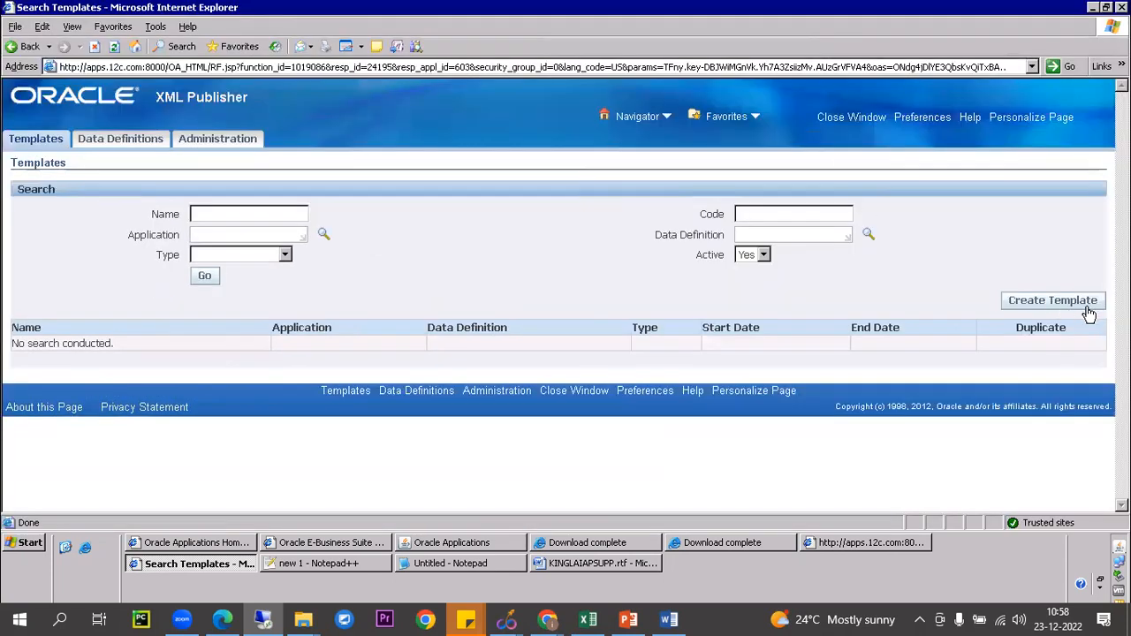
pyautogui.click(1052, 300)
# Step: Select KINGLAIAPSUPP.XML as the new template's data definition and reuse that text as its code and name
pyautogui.click(769, 276)
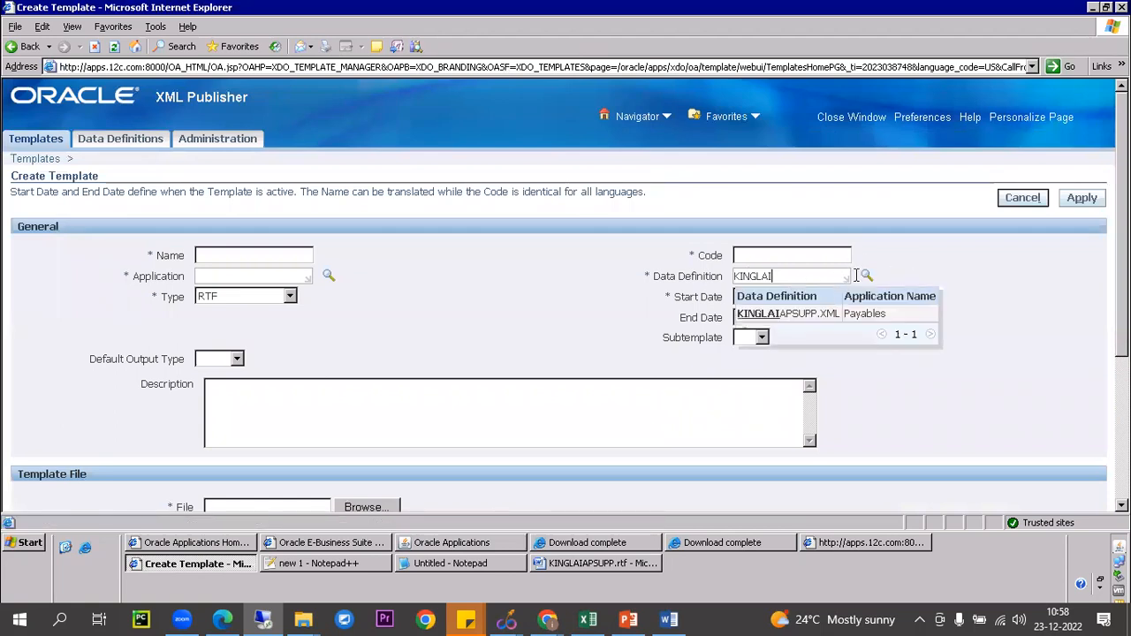
pyautogui.click(798, 316)
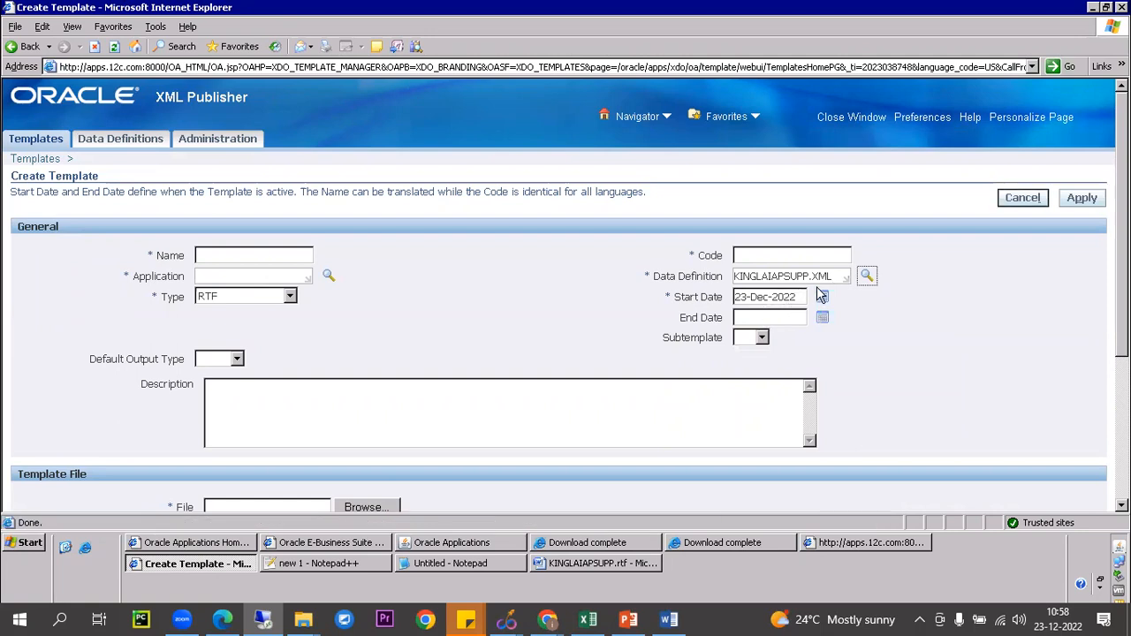
pyautogui.moveTo(836, 277); pyautogui.dragTo(748, 277)
pyautogui.hotkey('ctrl', 'c')
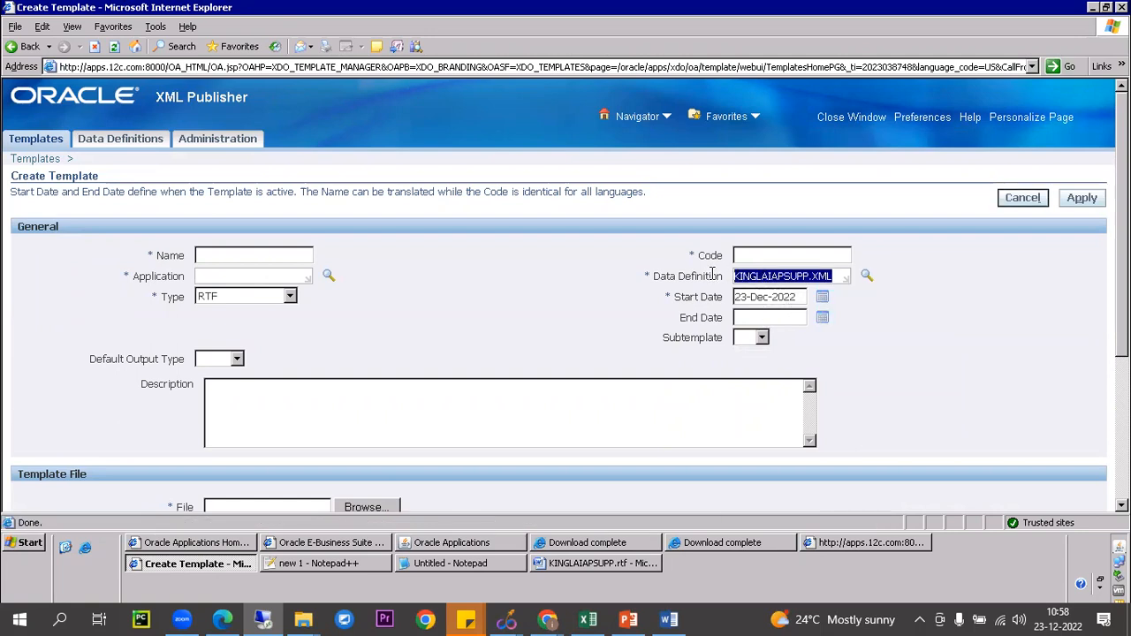
pyautogui.click(755, 255)
pyautogui.hotkey('ctrl', 'v')
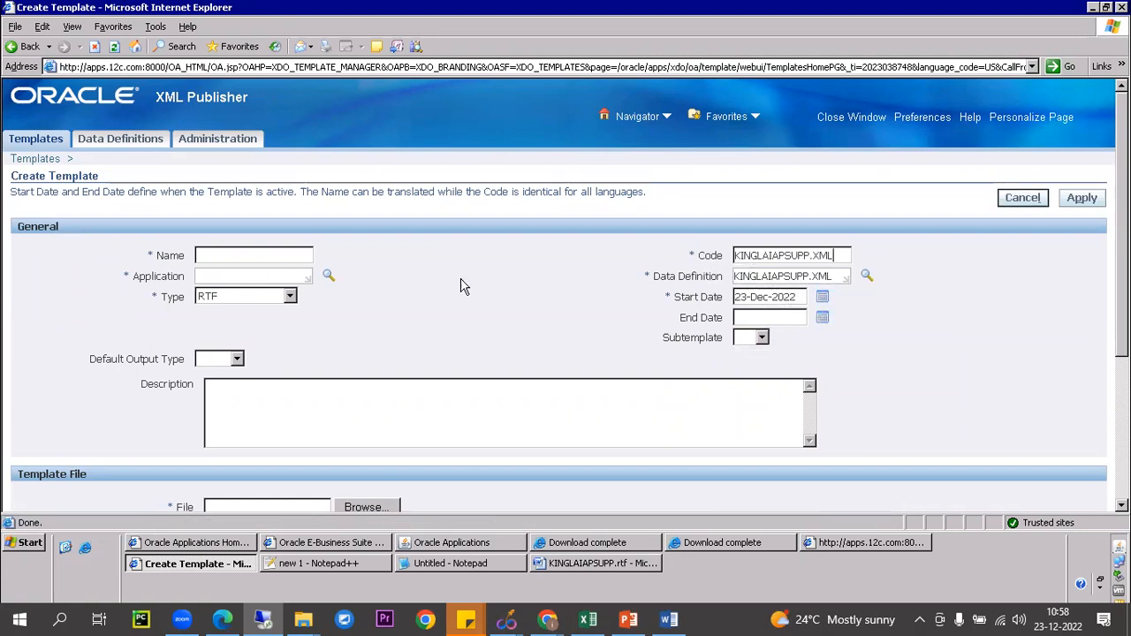
pyautogui.hotkey('ctrl', 'v')
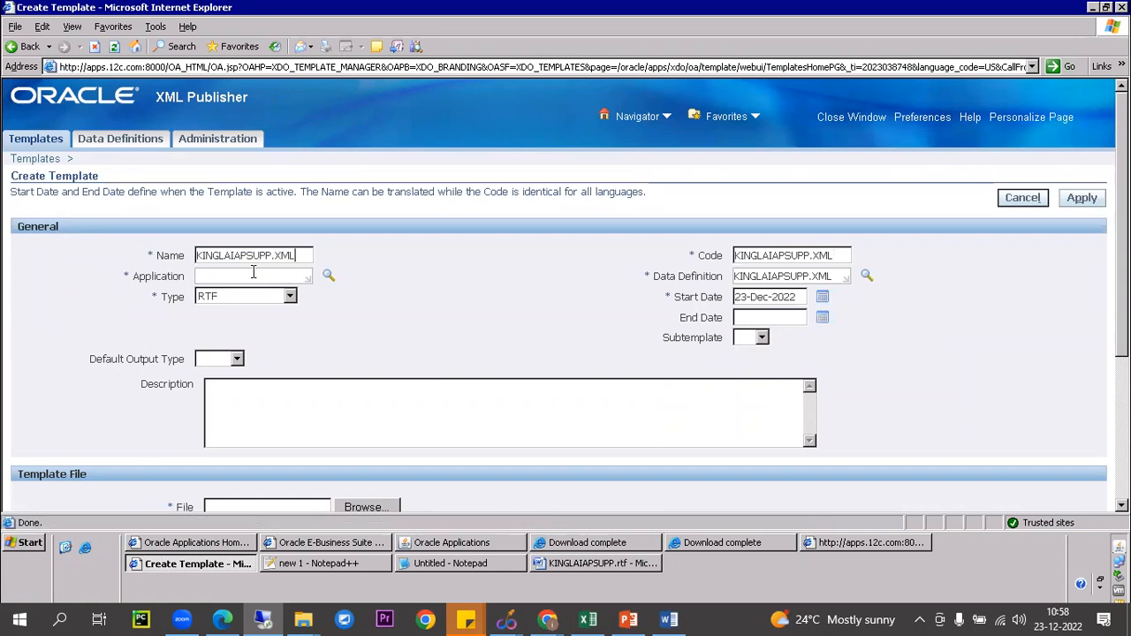
# Step: Set the template's application to Payables and its default output type to RTF
pyautogui.write('Payables')
pyautogui.press('Tab')
pyautogui.scroll(-3, 398, 320)
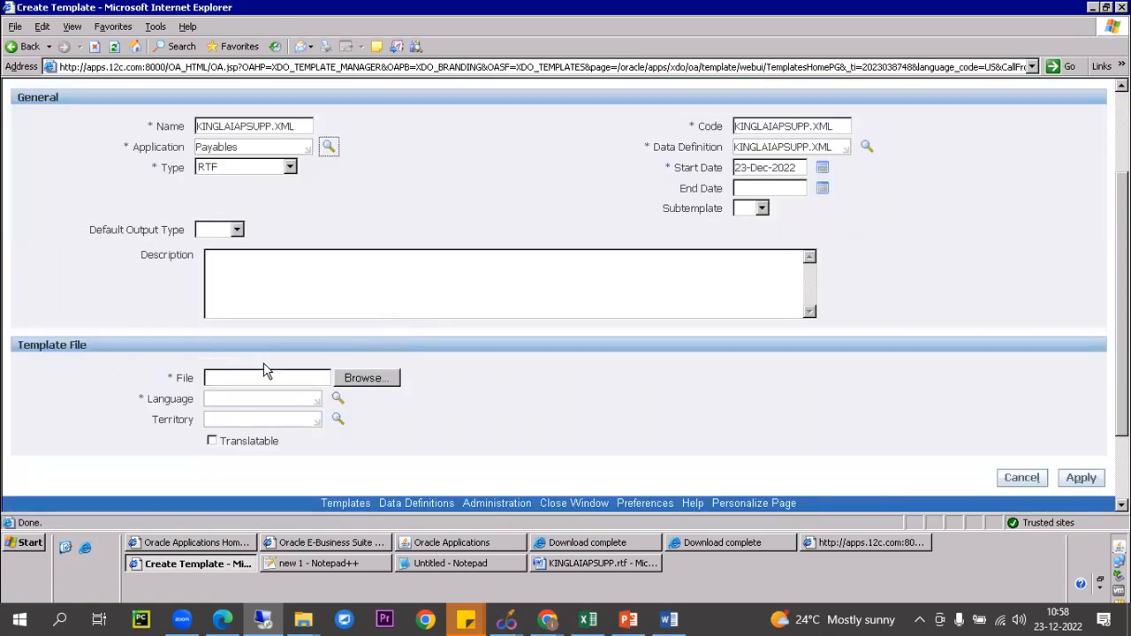
pyautogui.click(237, 232)
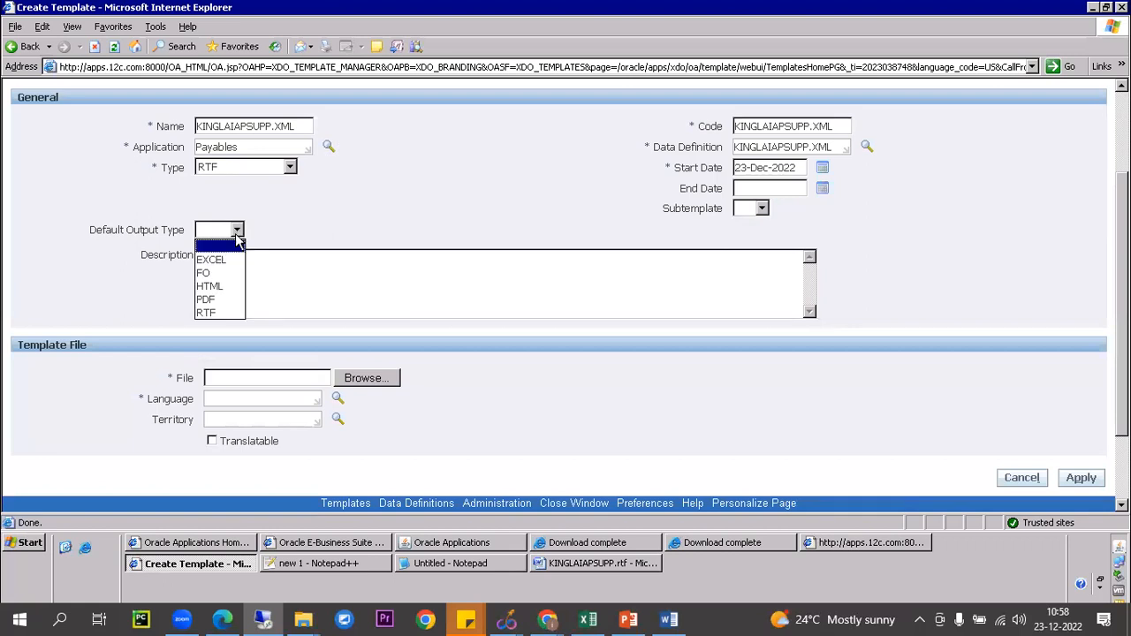
pyautogui.click(206, 299)
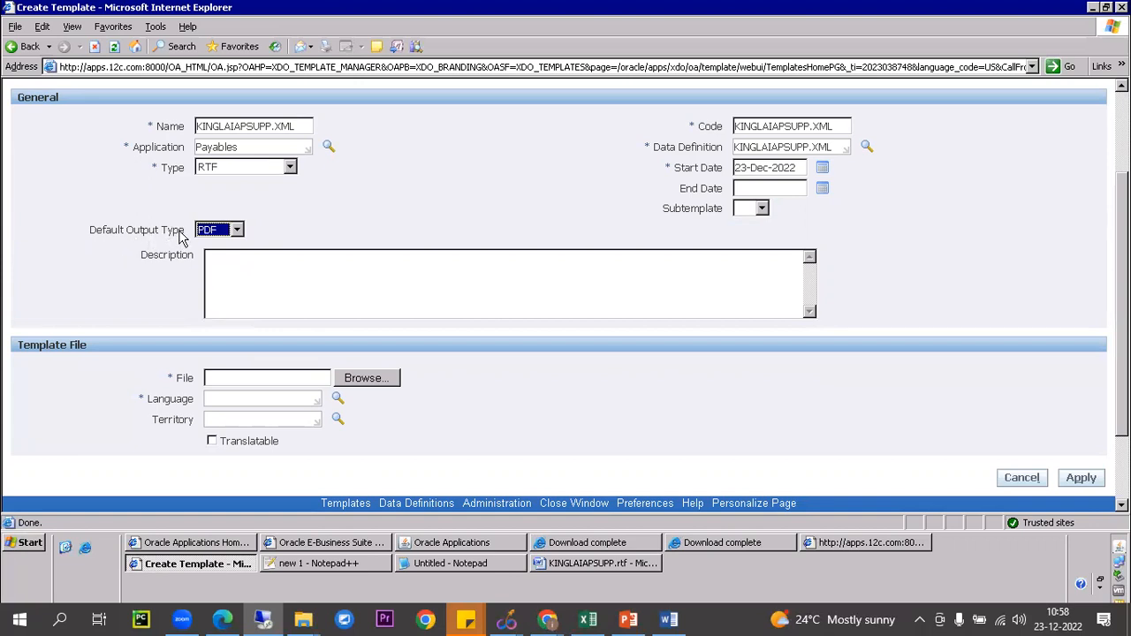
pyautogui.press('Down')
# Step: Choose KINGLAIAPSUPP.rtf from the Desktop as the template file
pyautogui.click(369, 377)
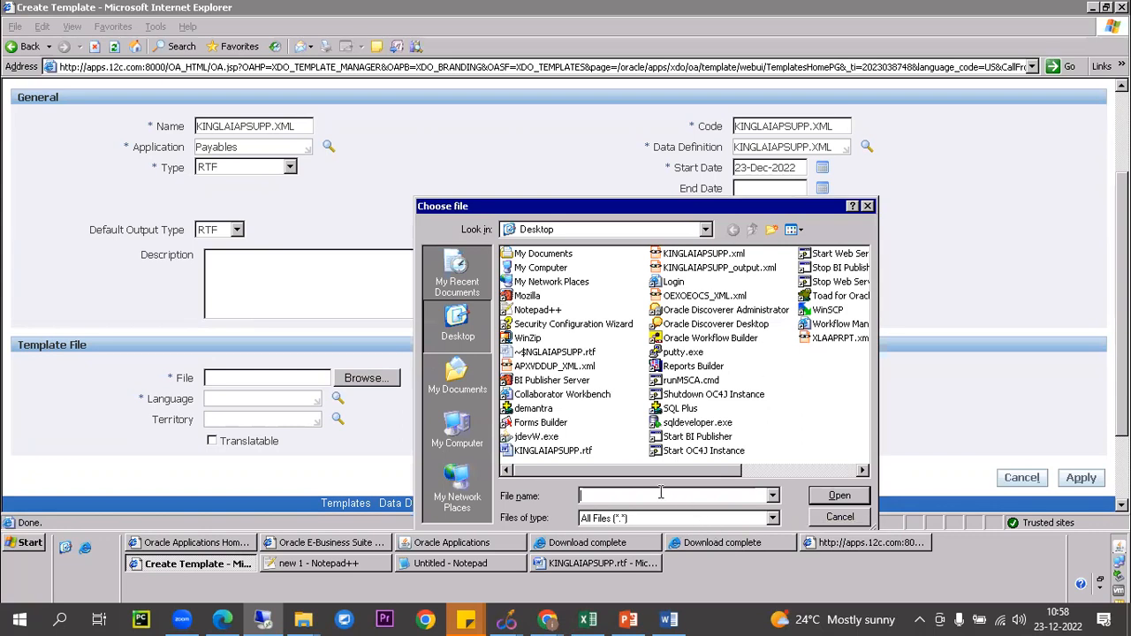
pyautogui.write('king')
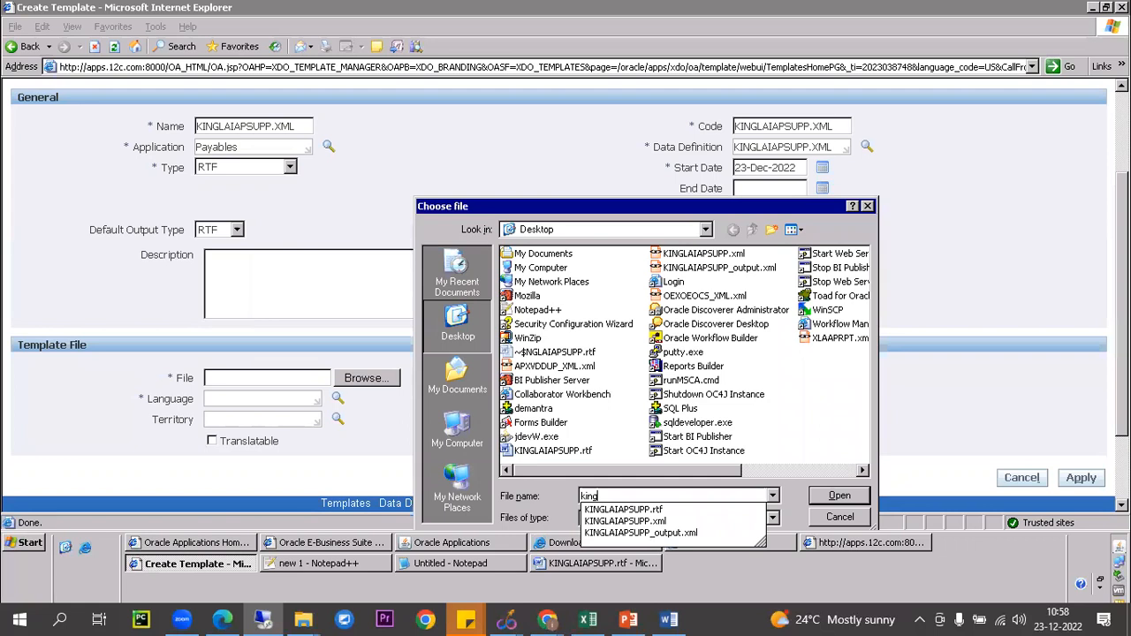
pyautogui.press('Down')
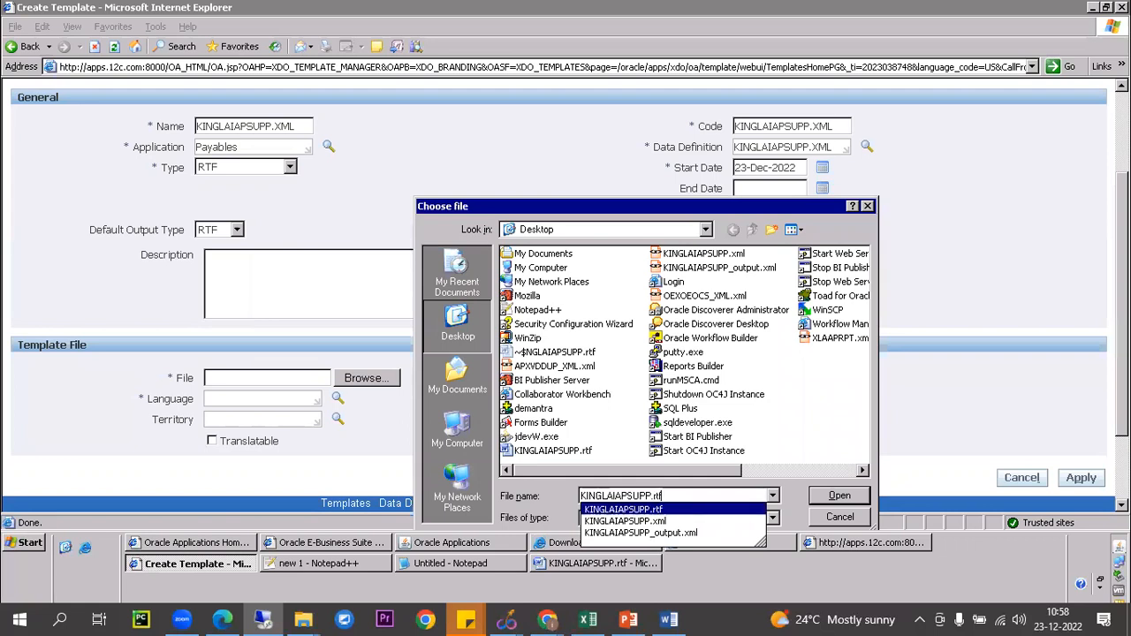
pyautogui.press('Return')
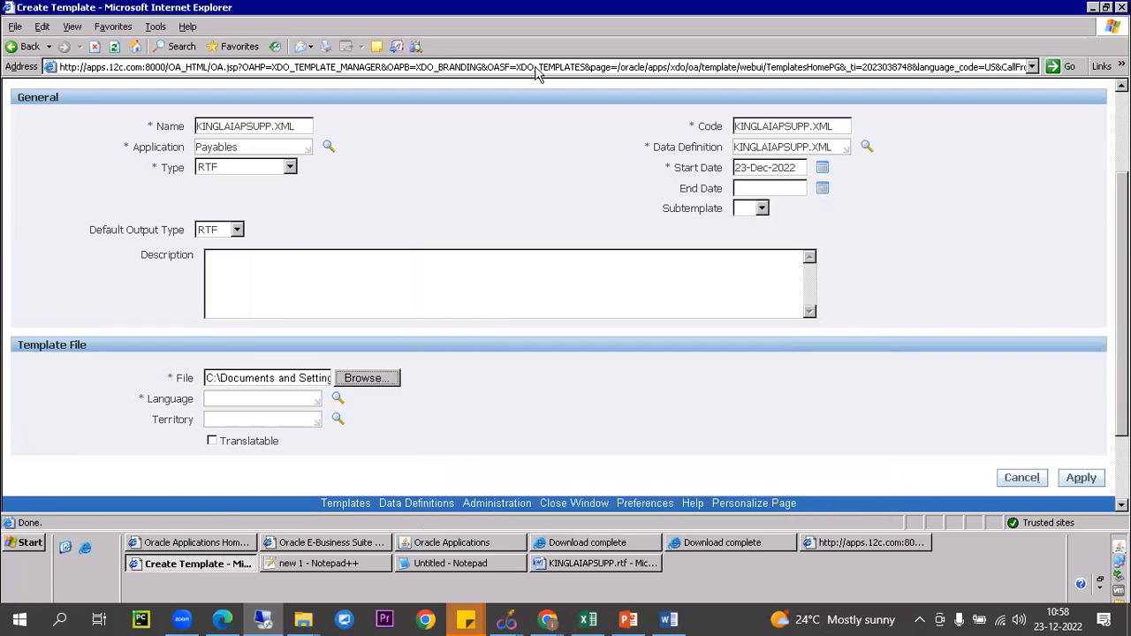
# Step: Set the template file's language to English and territory to United States, and apply the new template
pyautogui.click(290, 397)
pyautogui.write('English')
pyautogui.press('Tab')
pyautogui.click(264, 418)
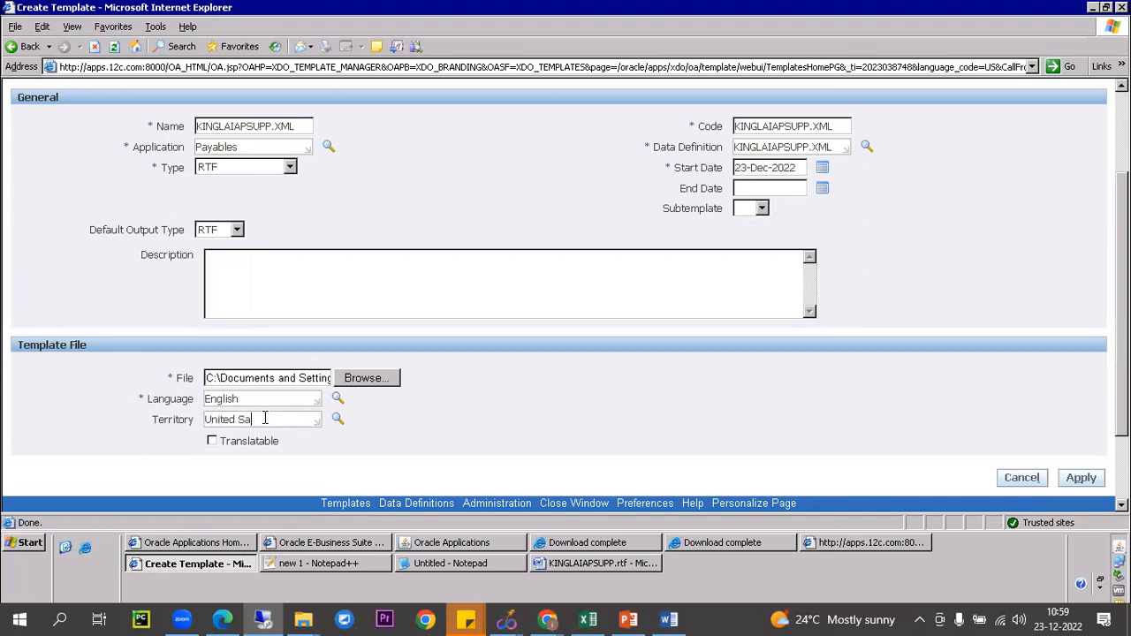
pyautogui.press('Tab')
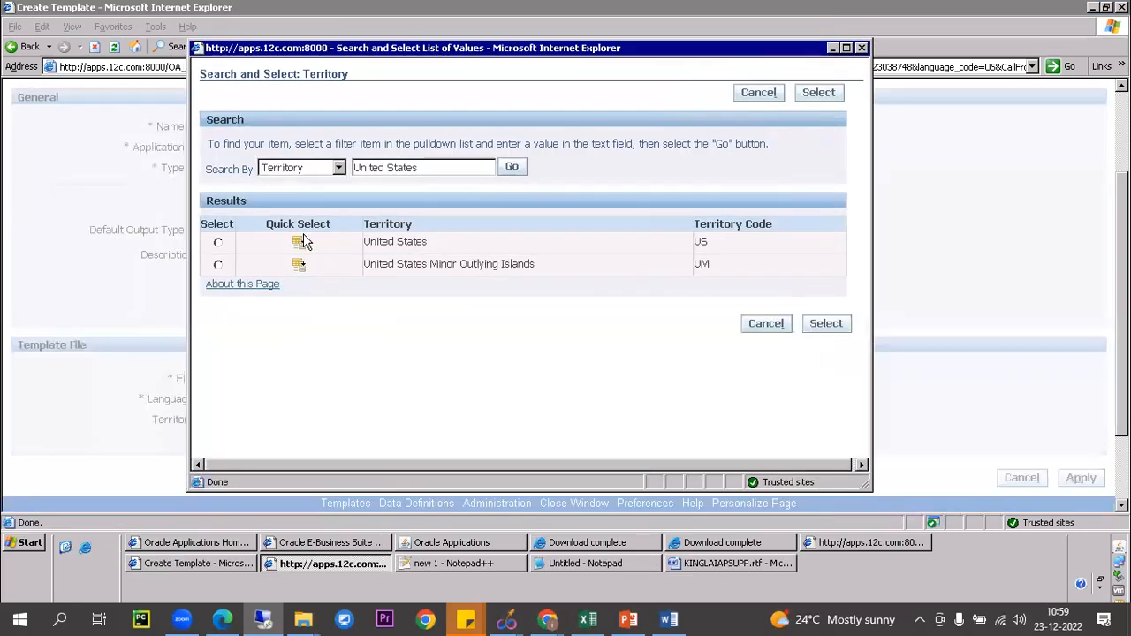
pyautogui.click(300, 242)
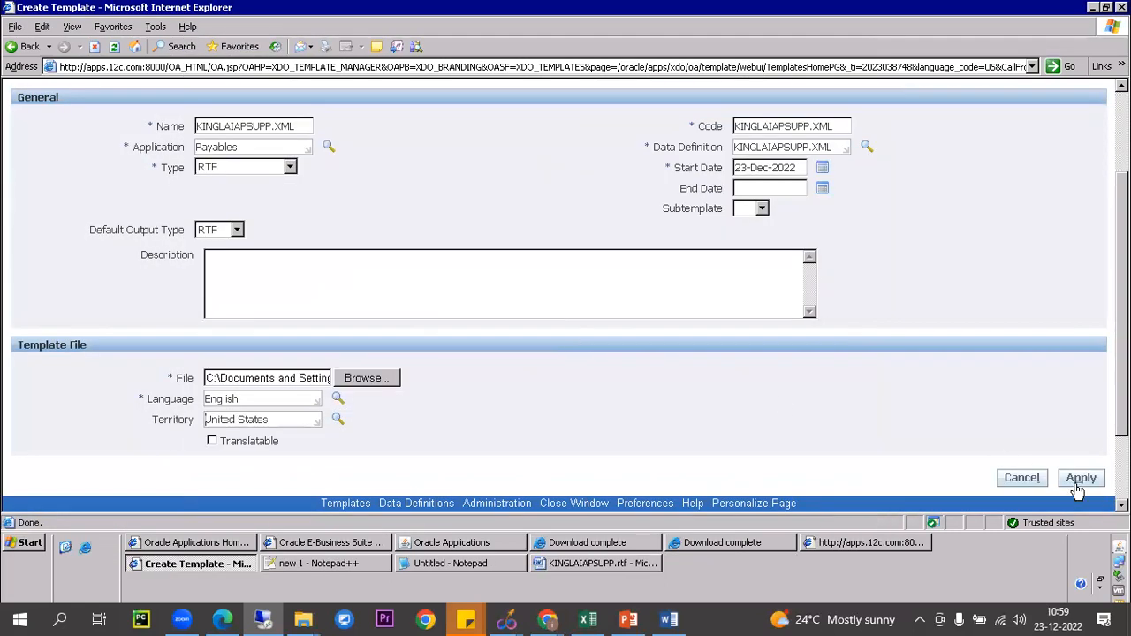
pyautogui.click(1078, 481)
# Step: Inspect the localized KINGLAIAPSUPP.rtf file entry and its update page, leaving the page without changes
pyautogui.scroll(-3, 459, 293)
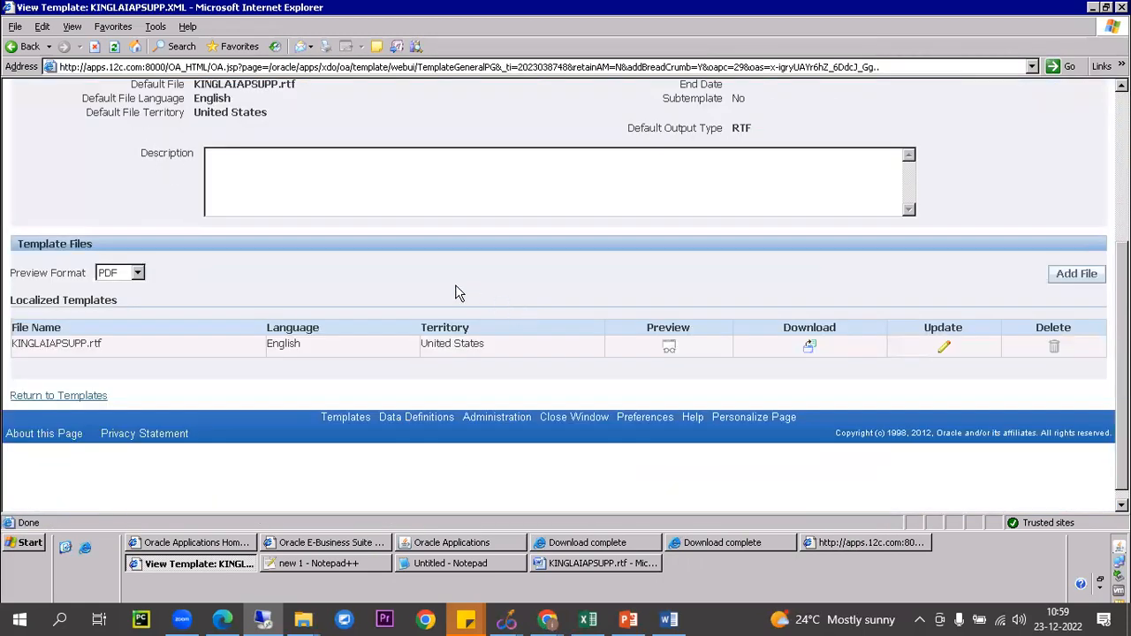
pyautogui.tripleClick(68, 340)
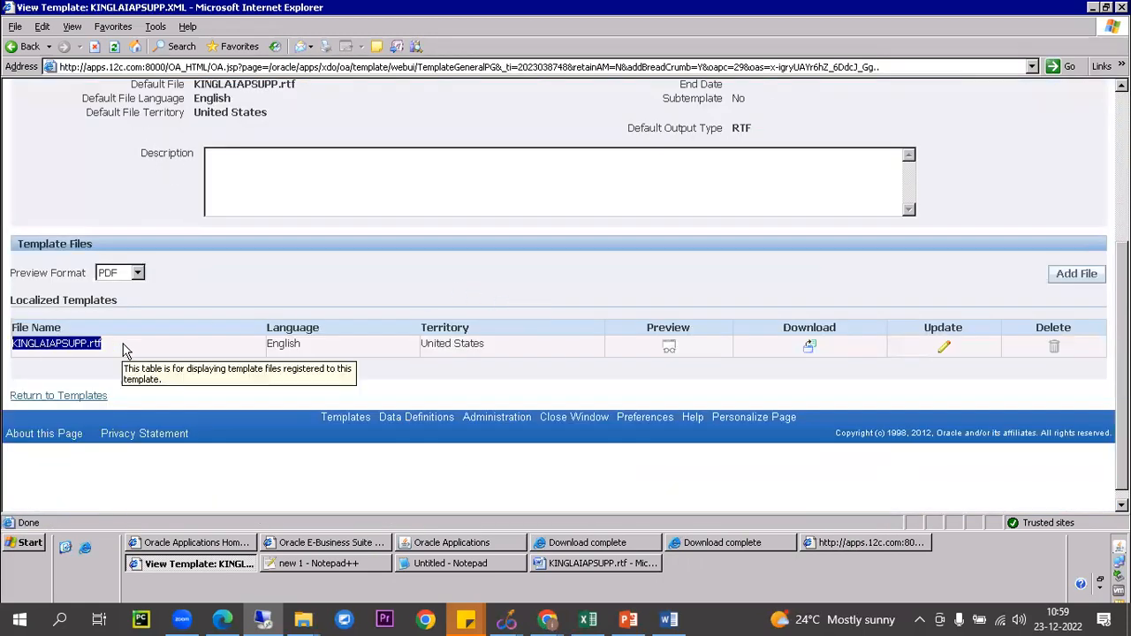
pyautogui.click(943, 347)
pyautogui.click(1024, 200)
pyautogui.scroll(-5, 164, 420)
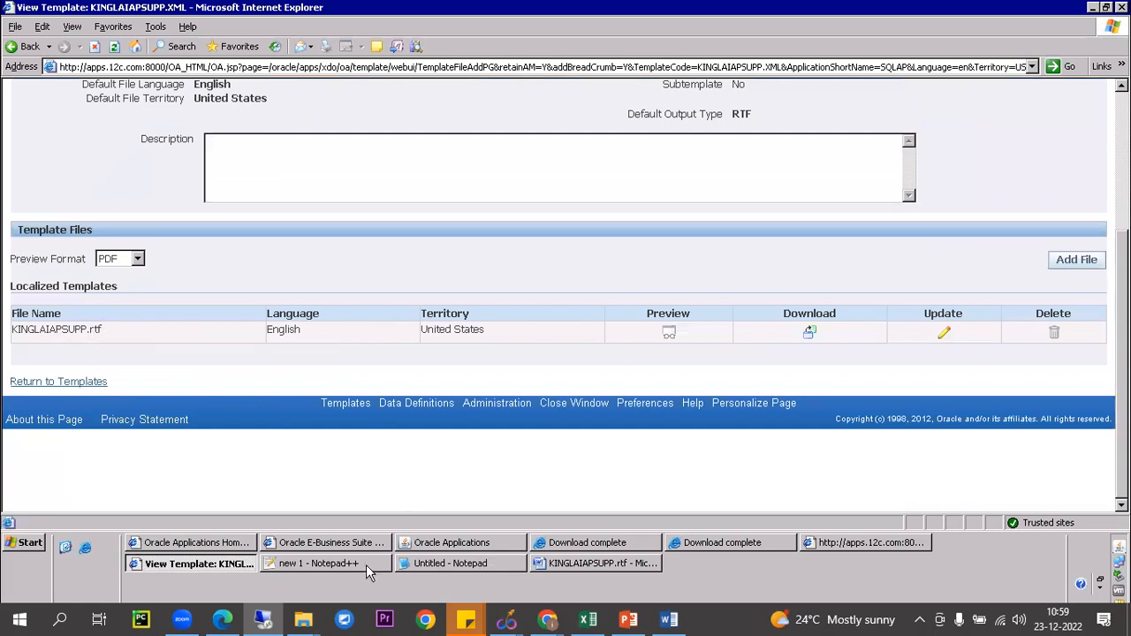
# Step: Switch to Notepad++ and add the lines "7) create rtf" and "8) upload rtf into template" to the process notes
pyautogui.click(323, 563)
pyautogui.click(356, 341)
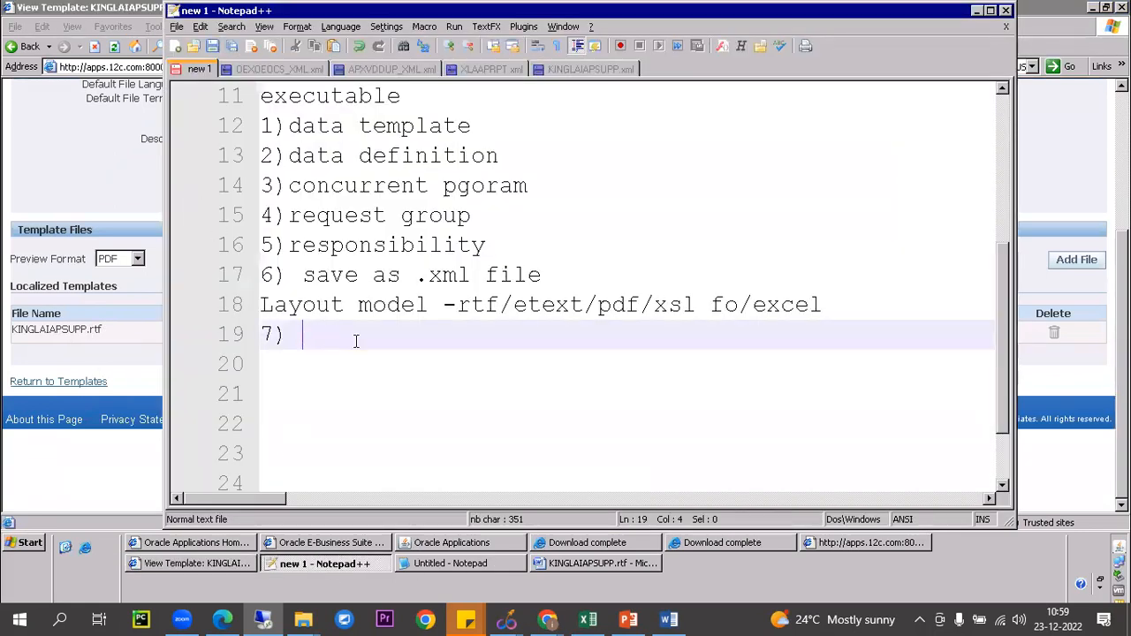
pyautogui.write('create ')
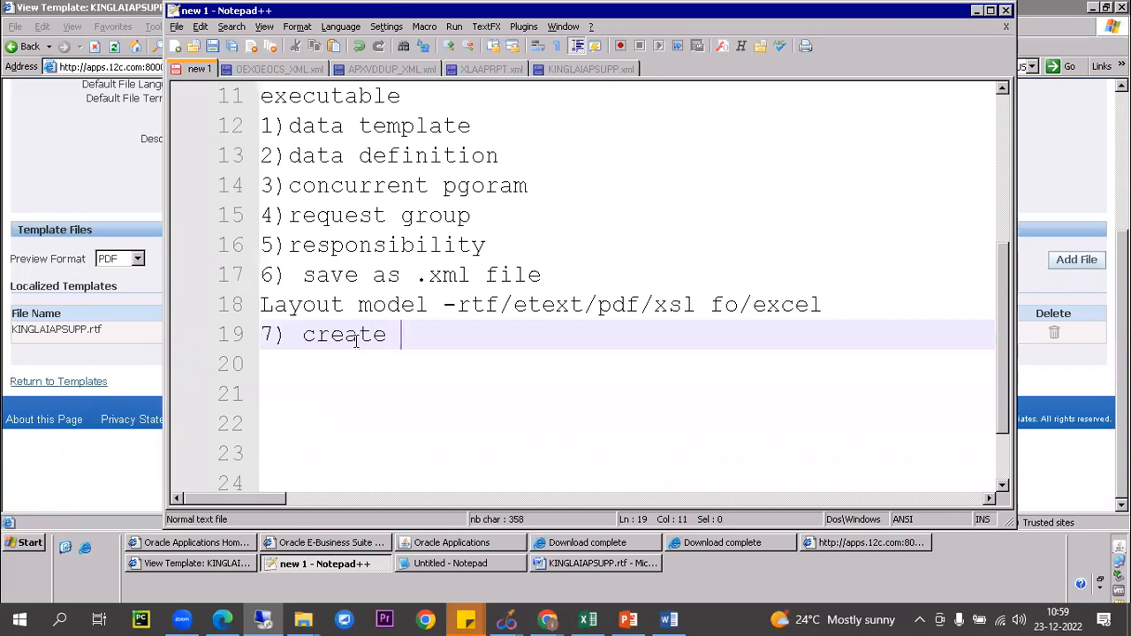
pyautogui.write('rtf')
pyautogui.press('Return')
pyautogui.write('8) upload rtf into template')
pyautogui.press('Return')
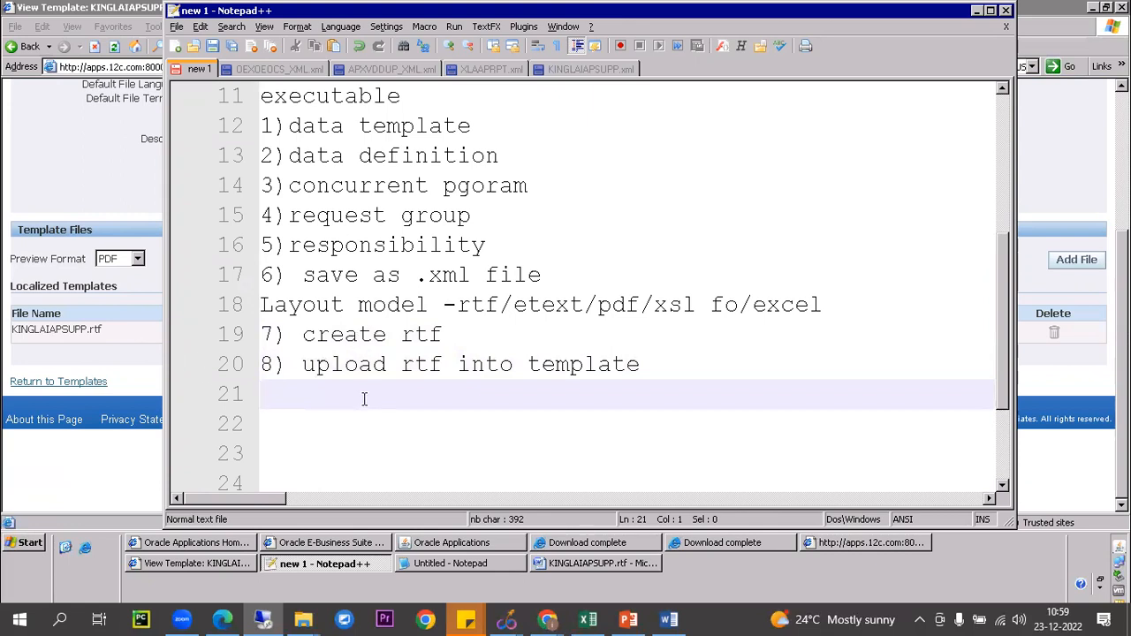
# Step: Add the line "9) submit responsibility" to the process notes, copying "responsibility" from item 5
pyautogui.write('9)')
pyautogui.moveTo(289, 245); pyautogui.dragTo(508, 245)
pyautogui.hotkey('ctrl', 'c')
pyautogui.click(336, 396)
pyautogui.hotkey('ctrl', 'v')
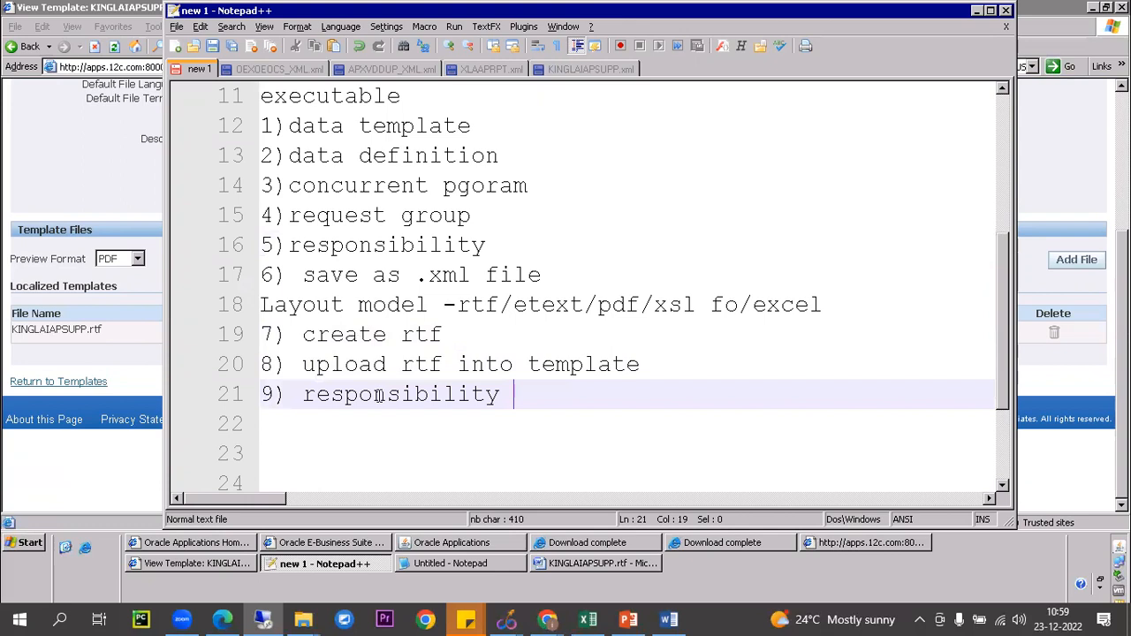
pyautogui.click(310, 397)
pyautogui.write('submit')
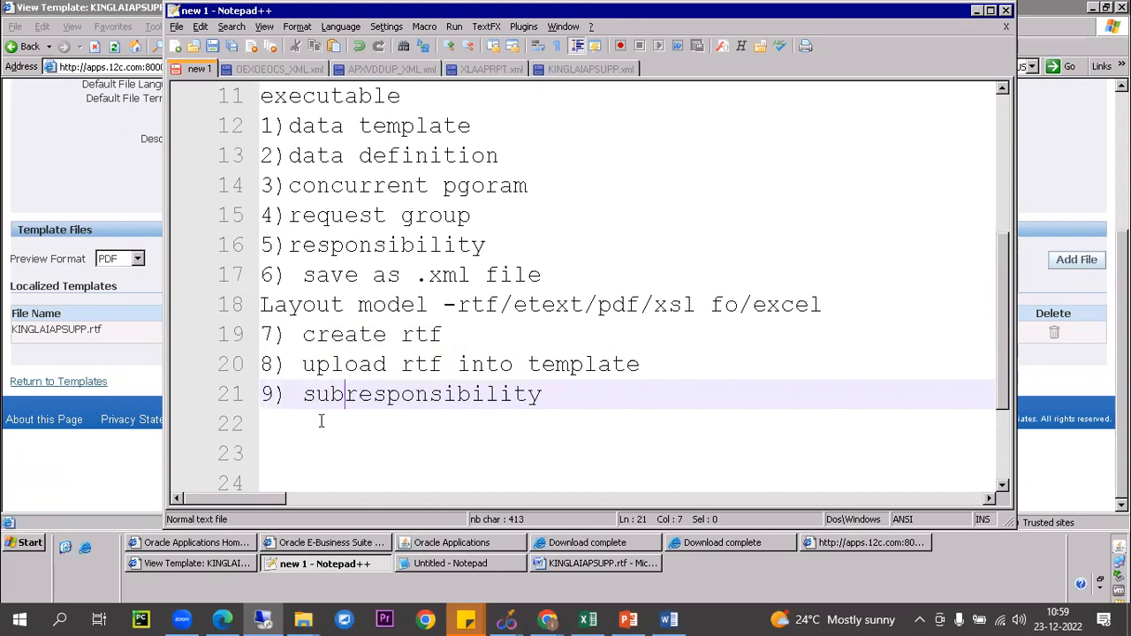
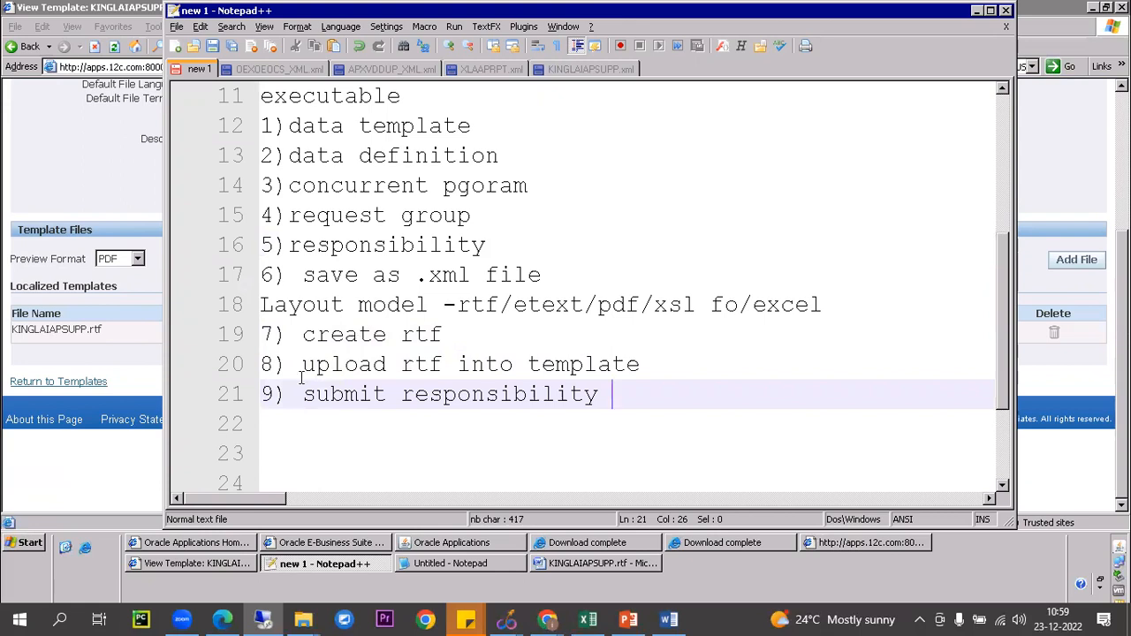
pyautogui.moveTo(262, 124); pyautogui.dragTo(605, 397)
pyautogui.click(491, 252)
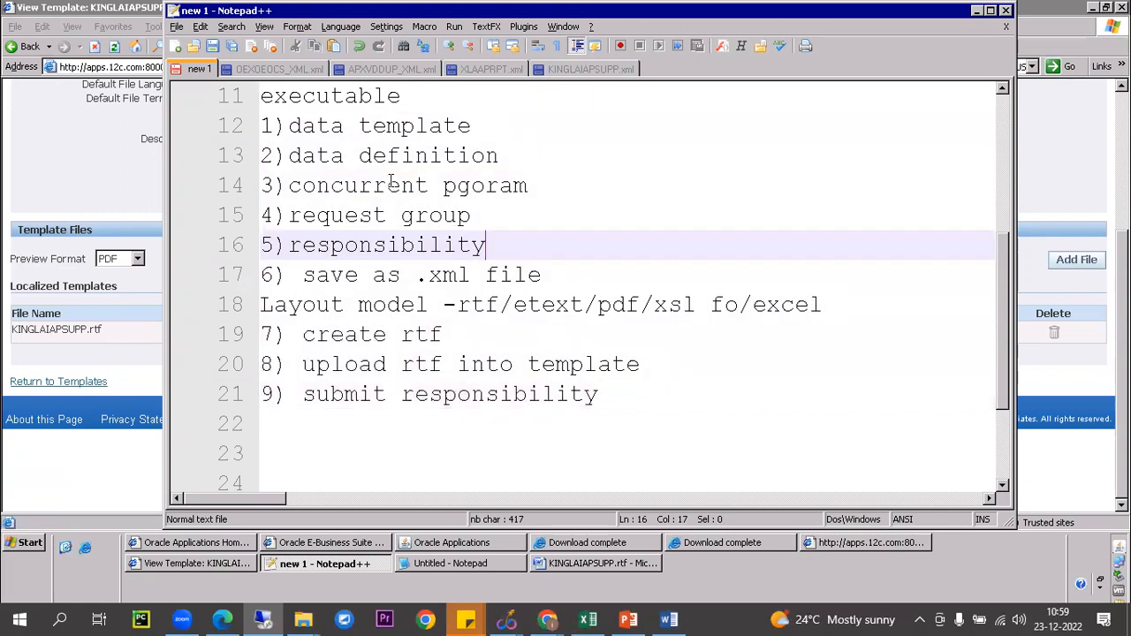
pyautogui.click(85, 159)
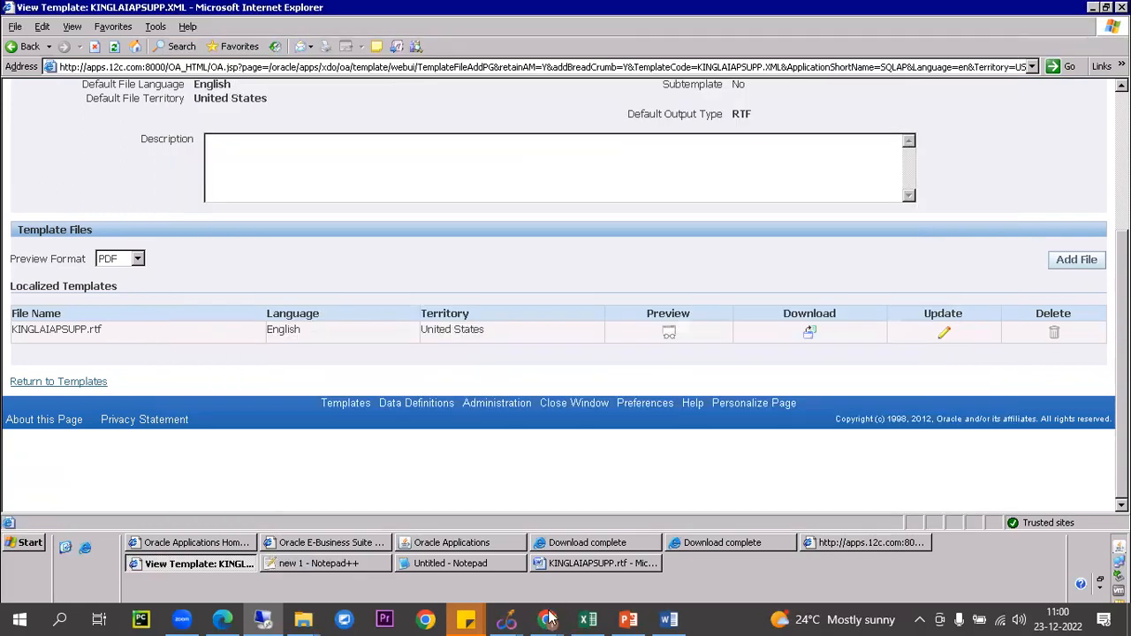
# Step: Switch to Oracle Applications and change the responsibility, searching the list for pay%
pyautogui.click(495, 542)
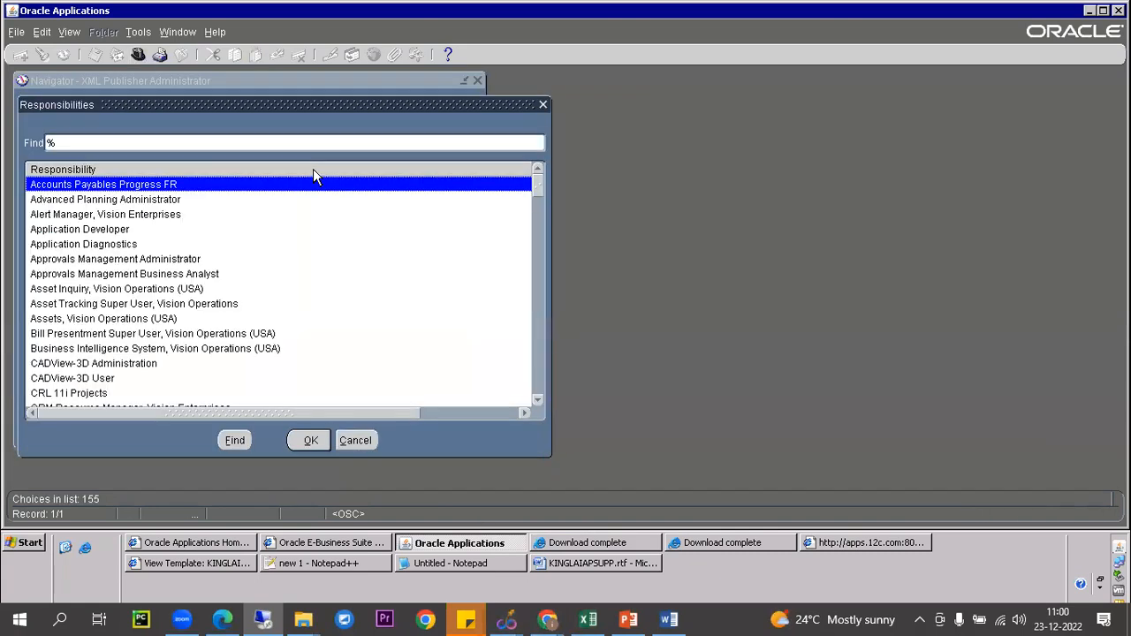
pyautogui.write('pay%')
pyautogui.press('Return')
pyautogui.press('Return')
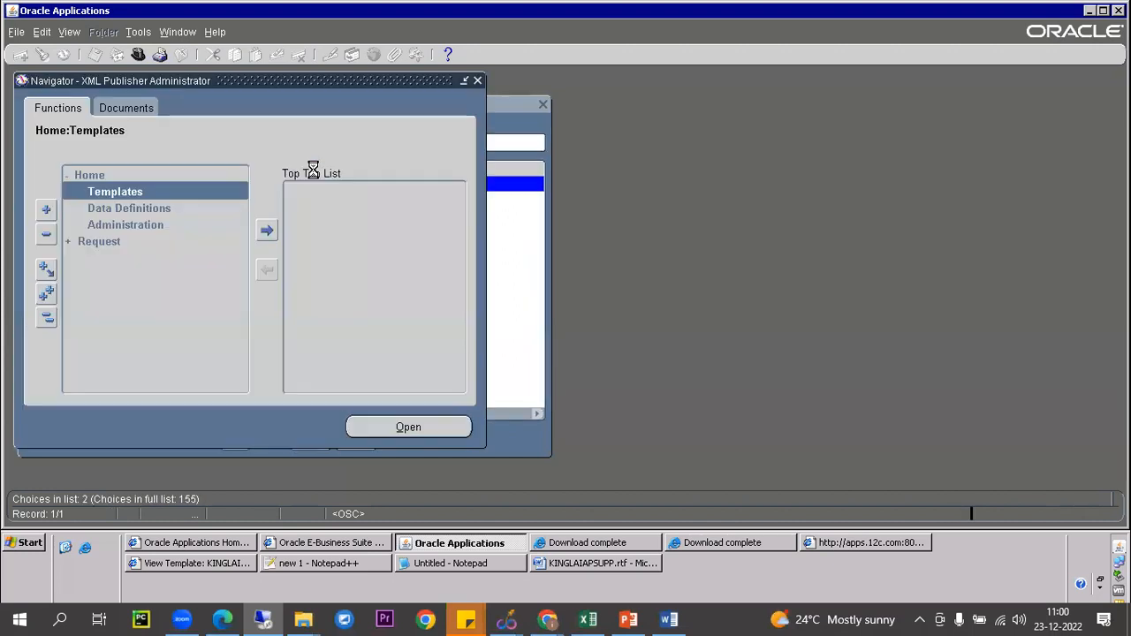
# Step: Start a new single request from the Requests window to open the Submit Request form
pyautogui.hotkey('alt', 'v')
pyautogui.press('r')
pyautogui.hotkey('alt', 'n')
pyautogui.hotkey('alt', 'o')
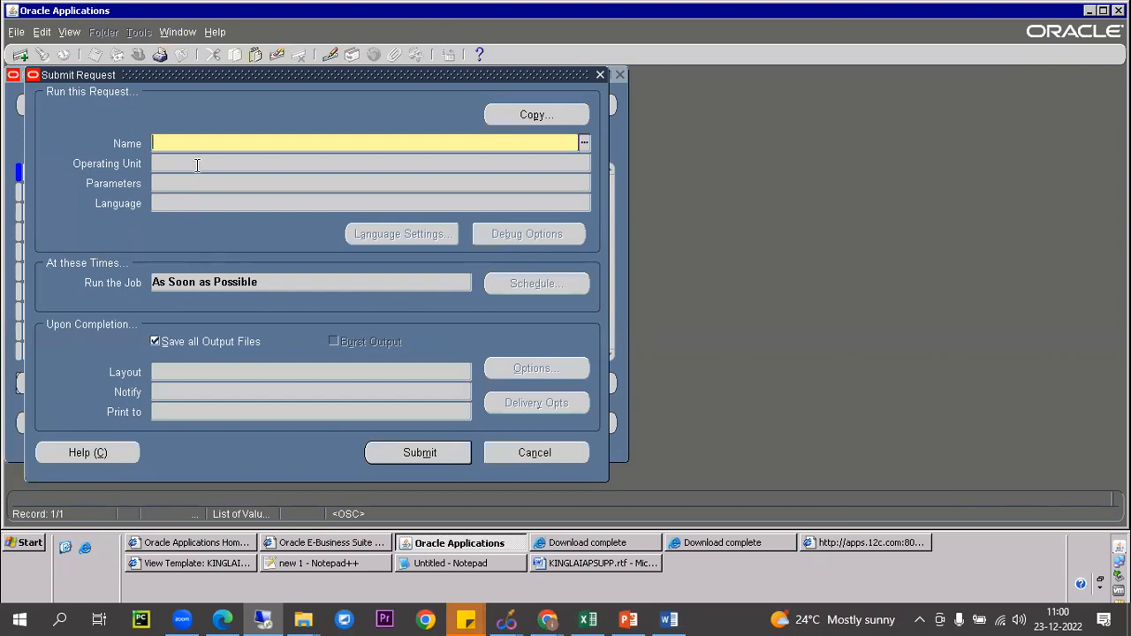
# Step: Copy the prior KINGLAI R1 Supplier Details Report request for GE Plastics into the request form
pyautogui.click(555, 117)
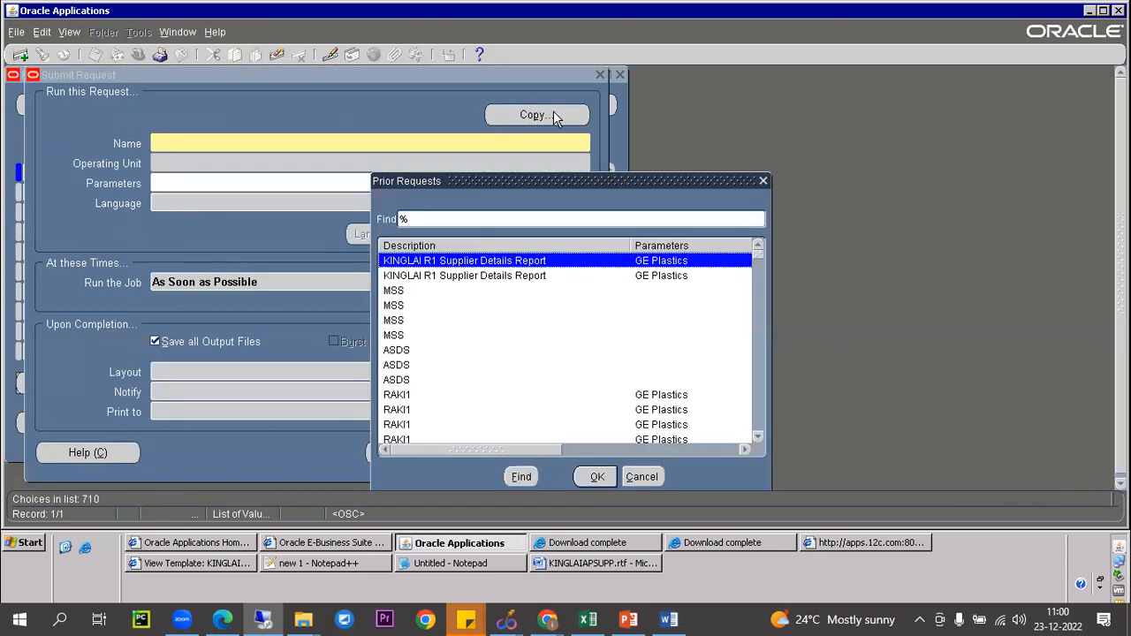
pyautogui.doubleClick(526, 262)
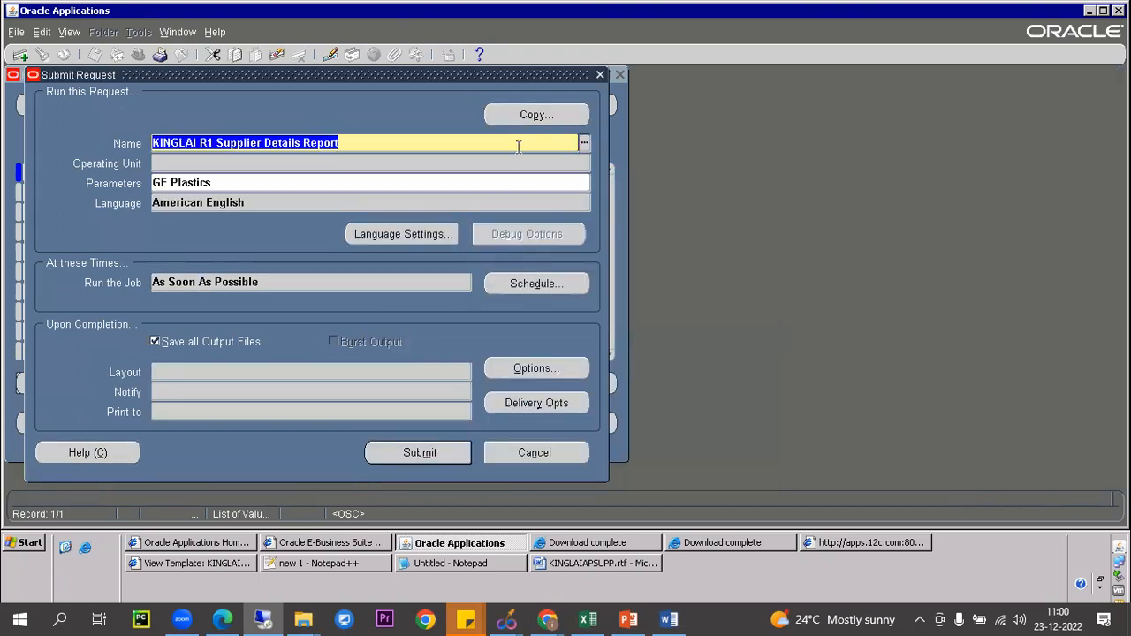
pyautogui.click(195, 375)
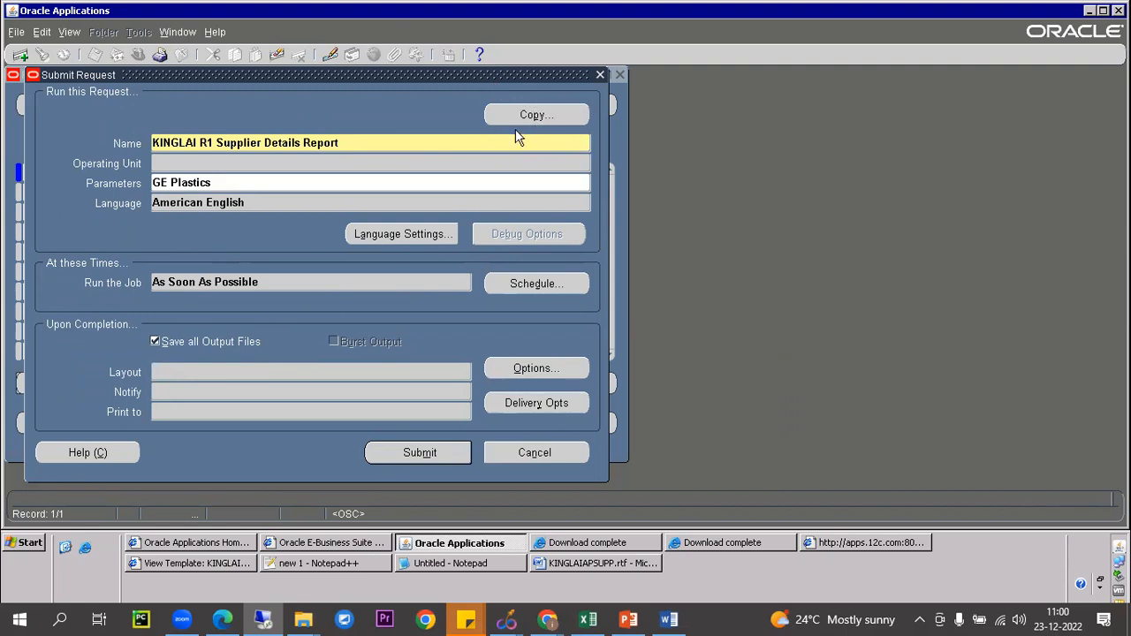
# Step: Re-enter the report name by looking up king, accept vendor GE Plastics, and submit the request without starting another
pyautogui.click(422, 148)
pyautogui.write('ki')
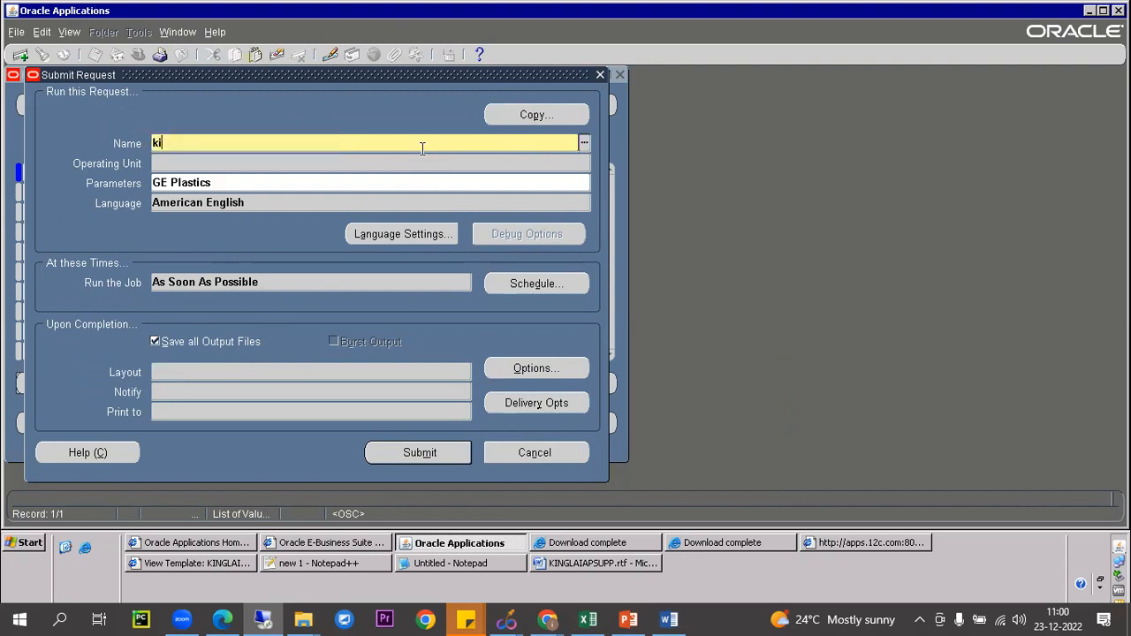
pyautogui.write('ng')
pyautogui.press('Tab')
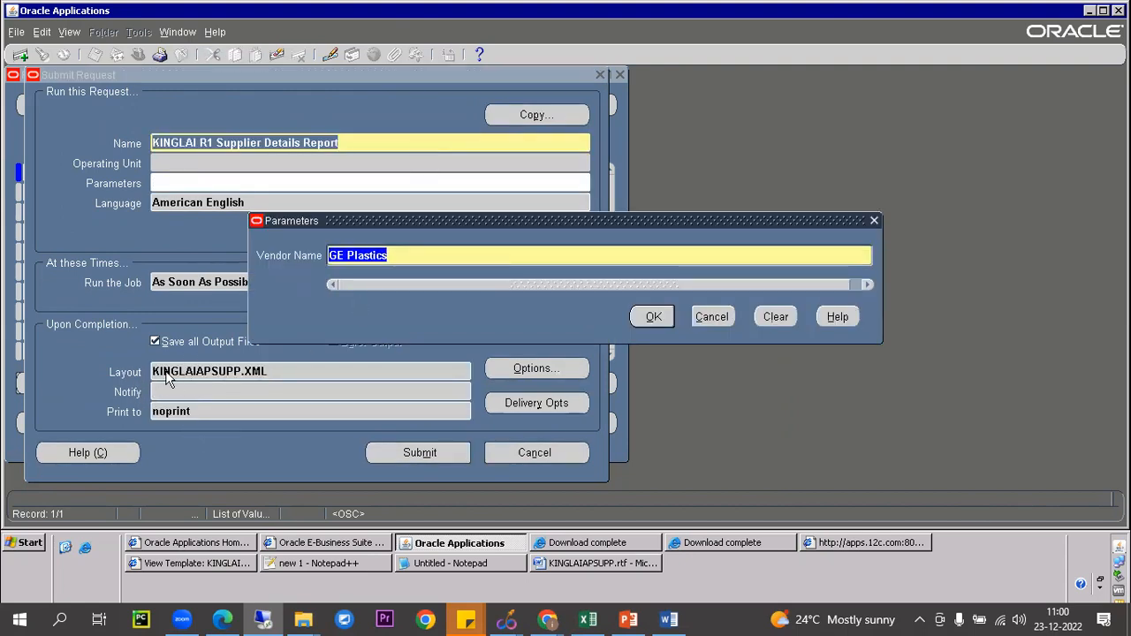
pyautogui.click(650, 317)
pyautogui.click(414, 454)
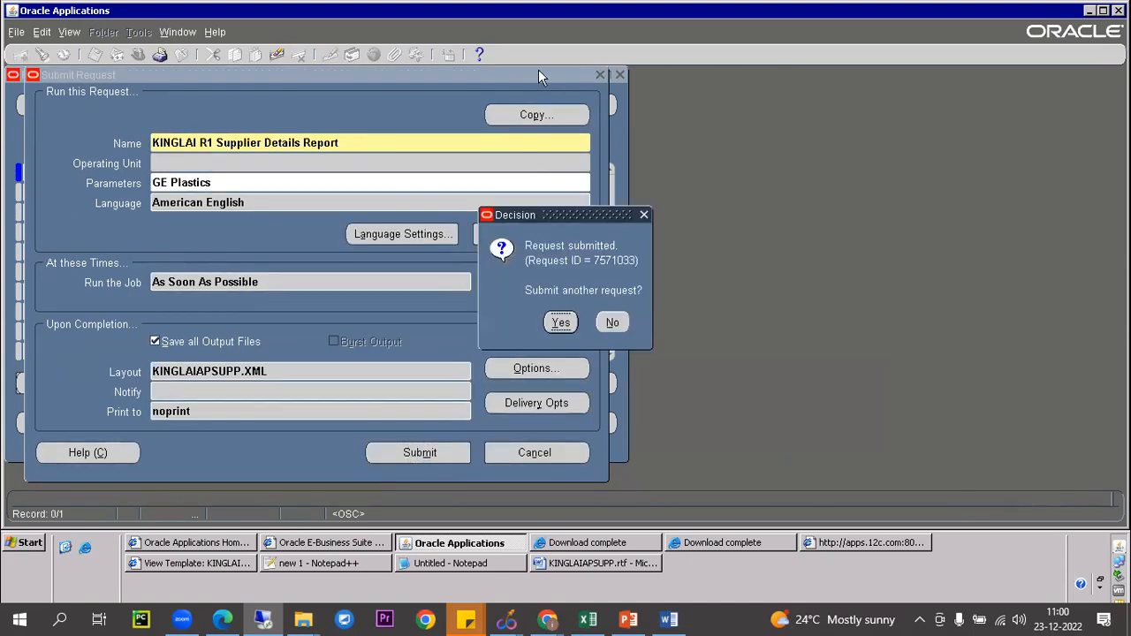
pyautogui.click(611, 322)
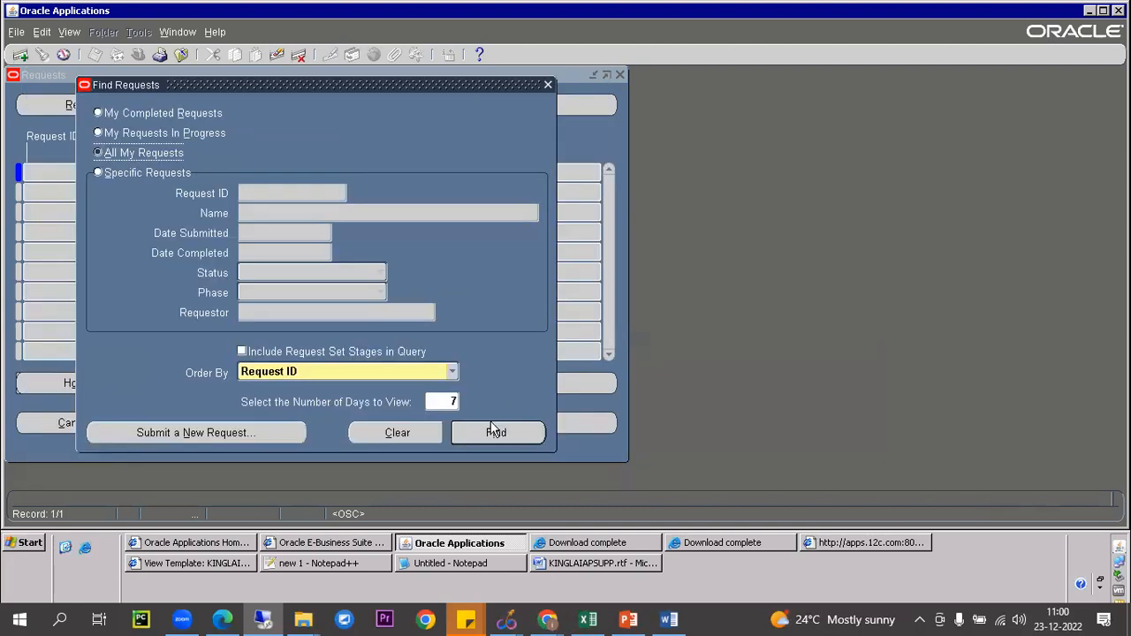
# Step: Find all own requests, refresh the list's data, and move the Requests window clear of the Navigator
pyautogui.click(493, 432)
pyautogui.click(137, 106)
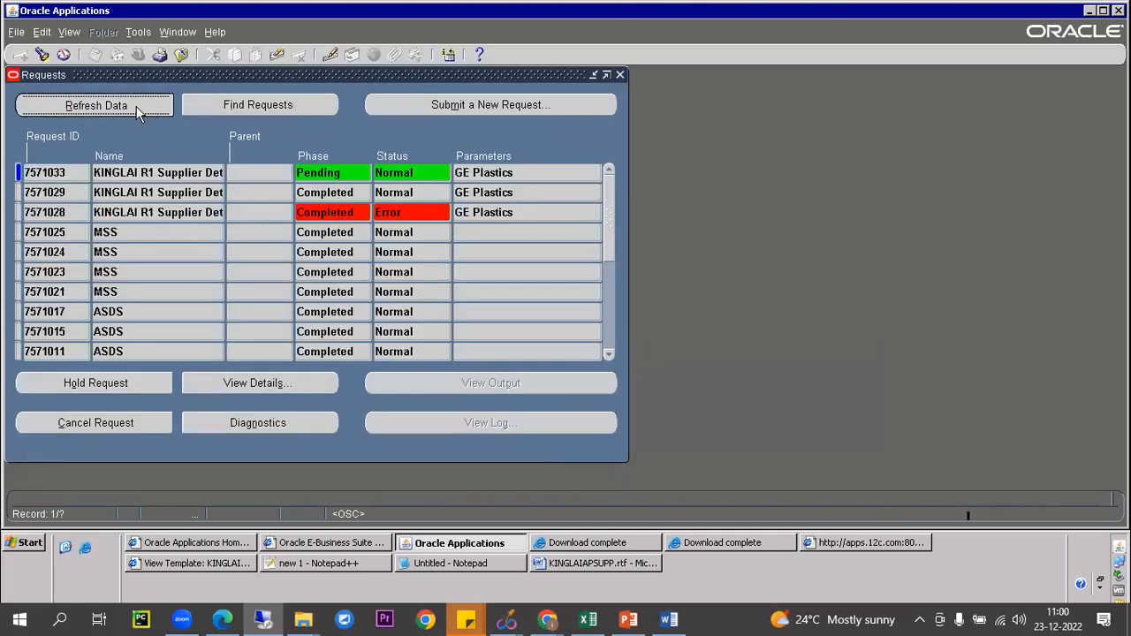
pyautogui.click(135, 104)
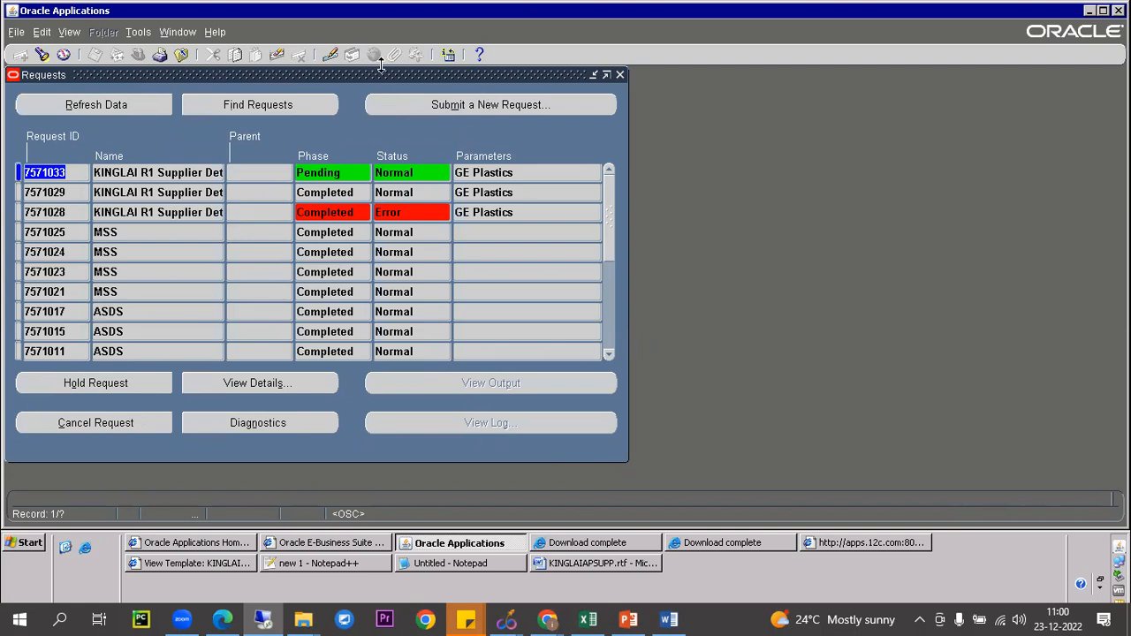
pyautogui.moveTo(382, 74); pyautogui.dragTo(659, 183)
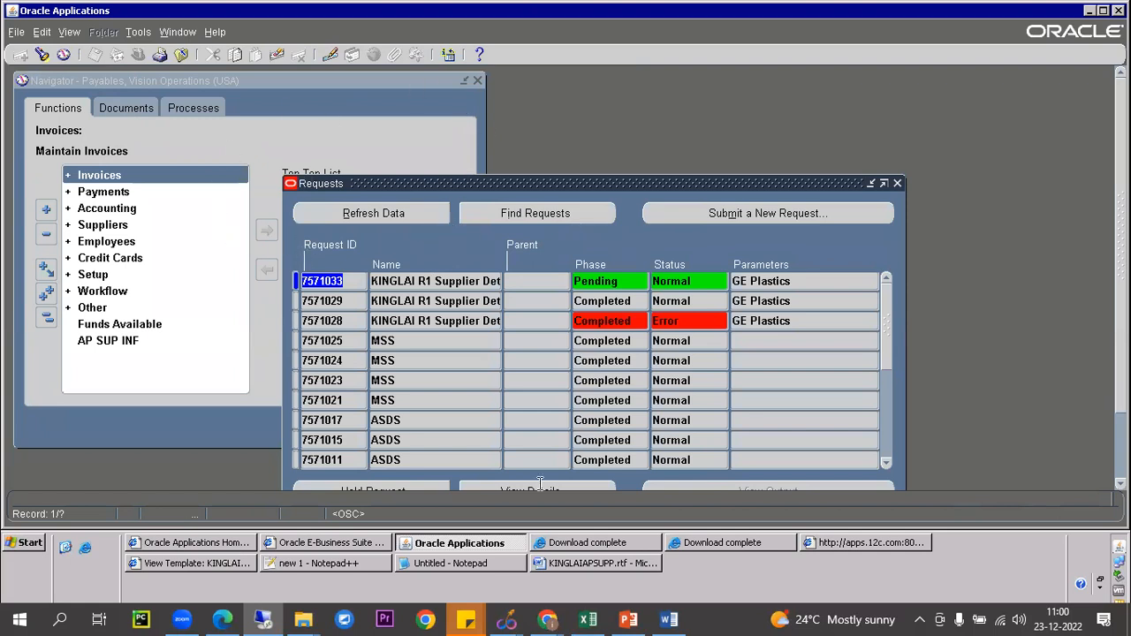
# Step: Switch to the KINGLAIAPSUPP.rtf template in Word, preview it as PDF, and close the preview
pyautogui.click(589, 561)
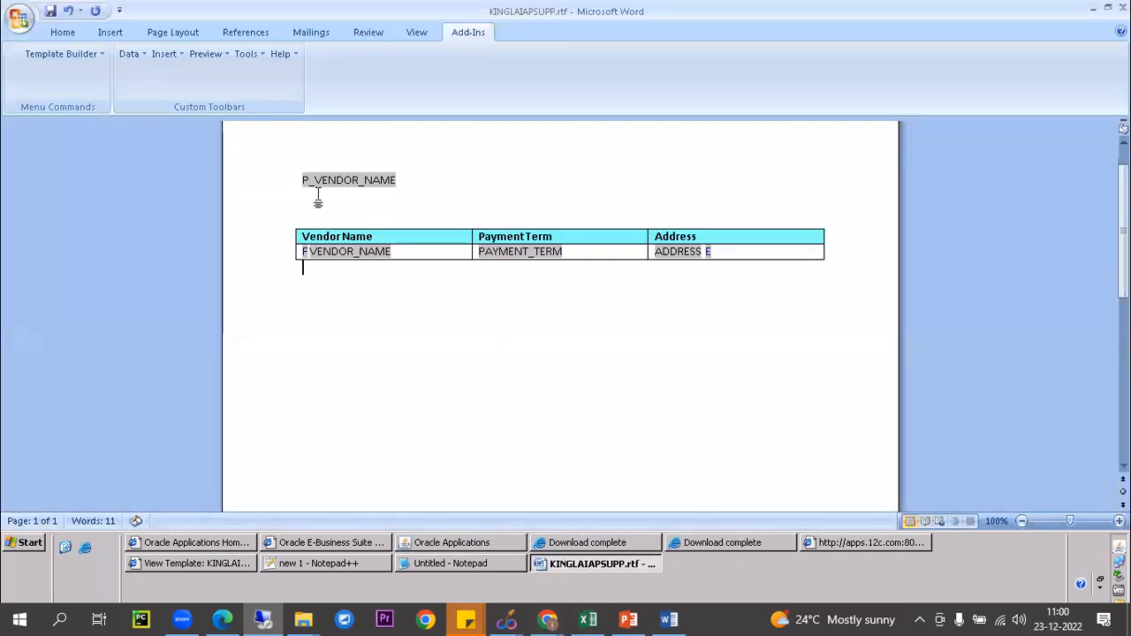
pyautogui.click(216, 54)
pyautogui.click(220, 75)
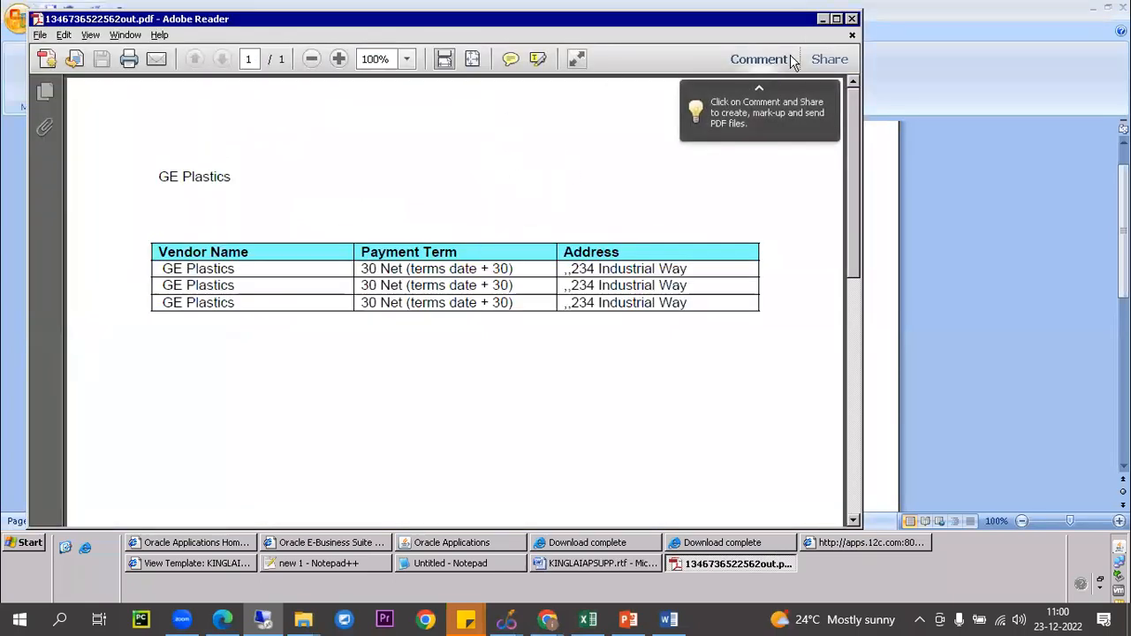
pyautogui.click(851, 18)
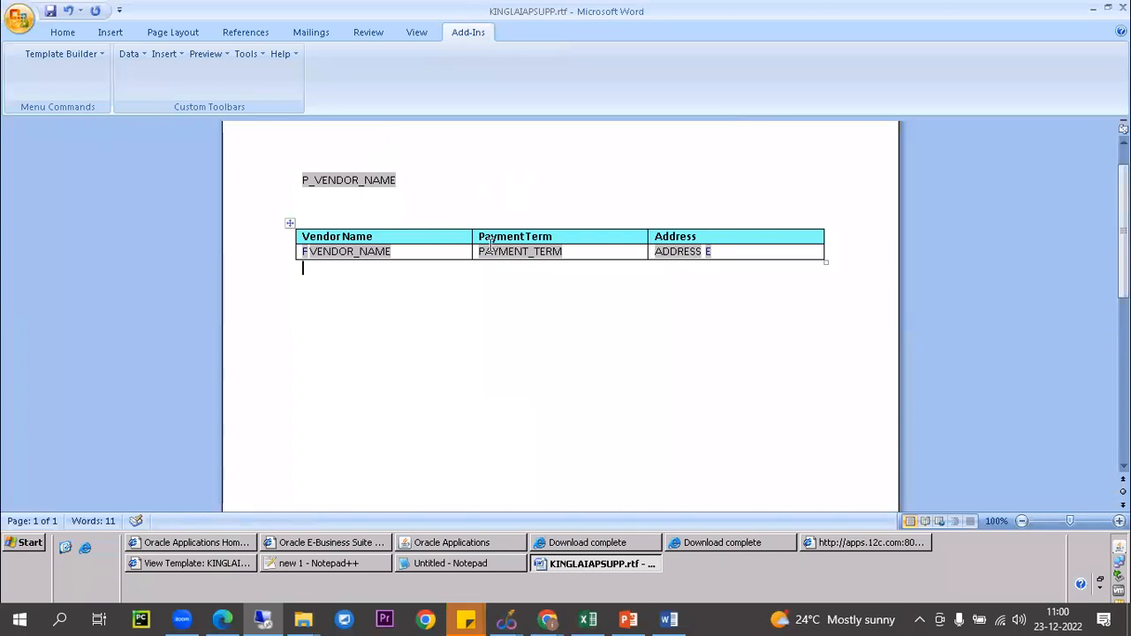
# Step: Switch back to Oracle Applications, reposition the Requests window so it is fully usable, and refresh the request statuses
pyautogui.click(502, 541)
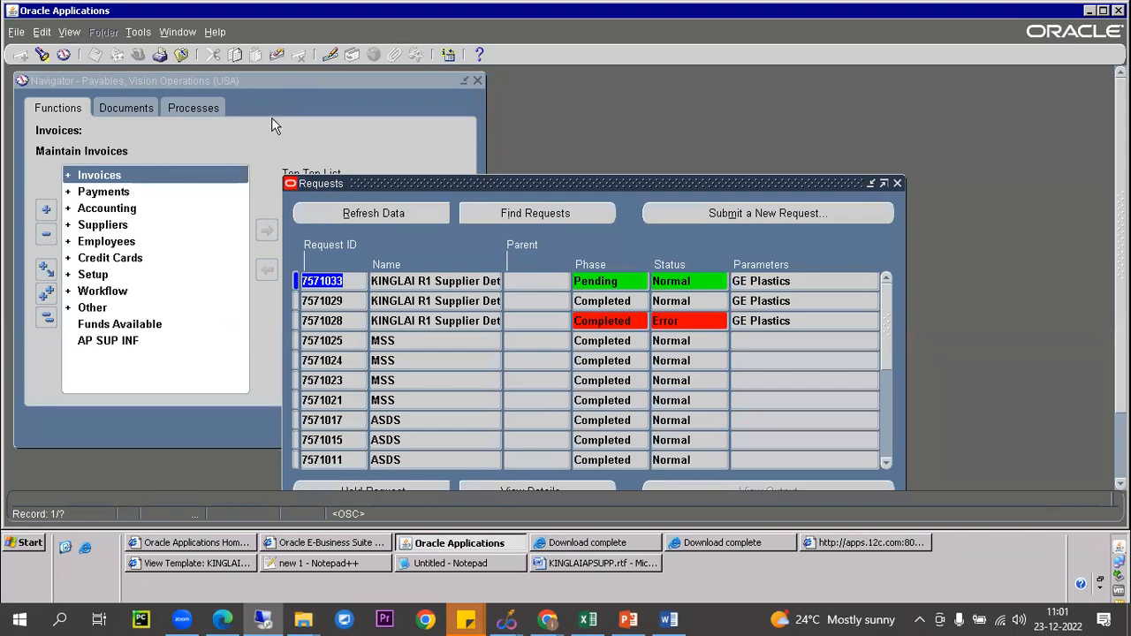
pyautogui.moveTo(595, 184); pyautogui.dragTo(469, 110)
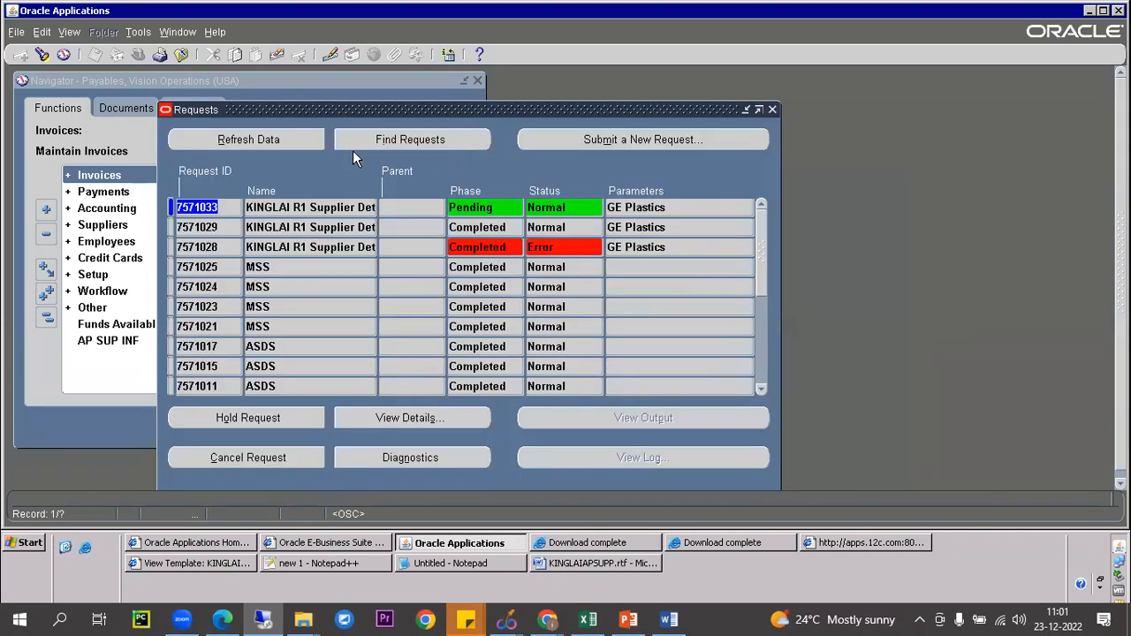
pyautogui.click(272, 150)
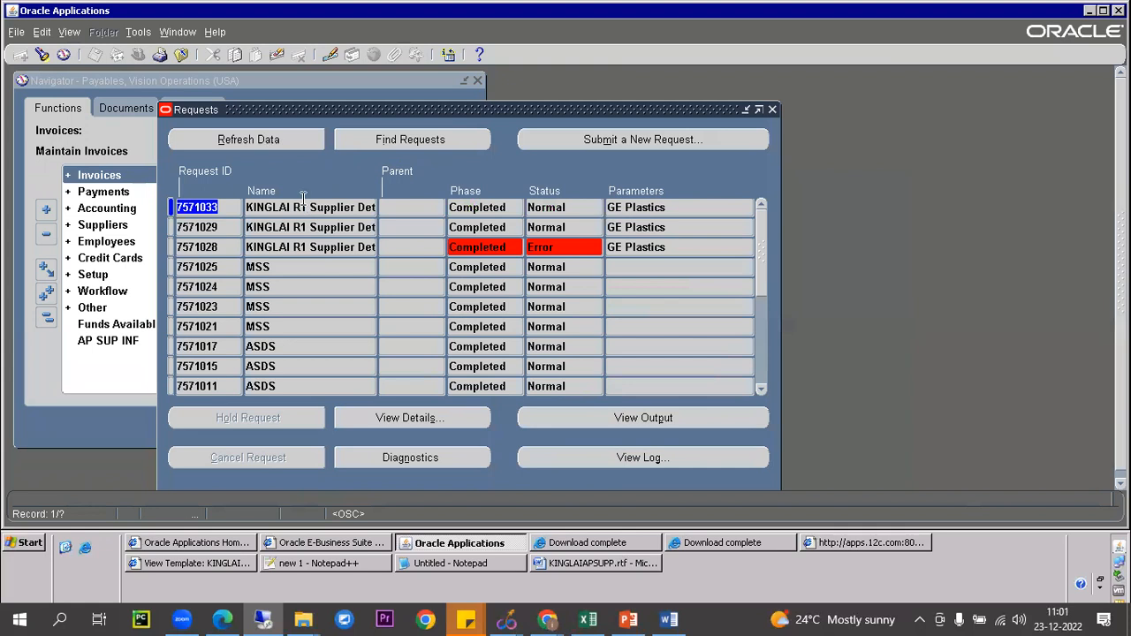
# Step: Open the newest supplier report request's output in Word, review the vendor table, and close the document
pyautogui.click(697, 424)
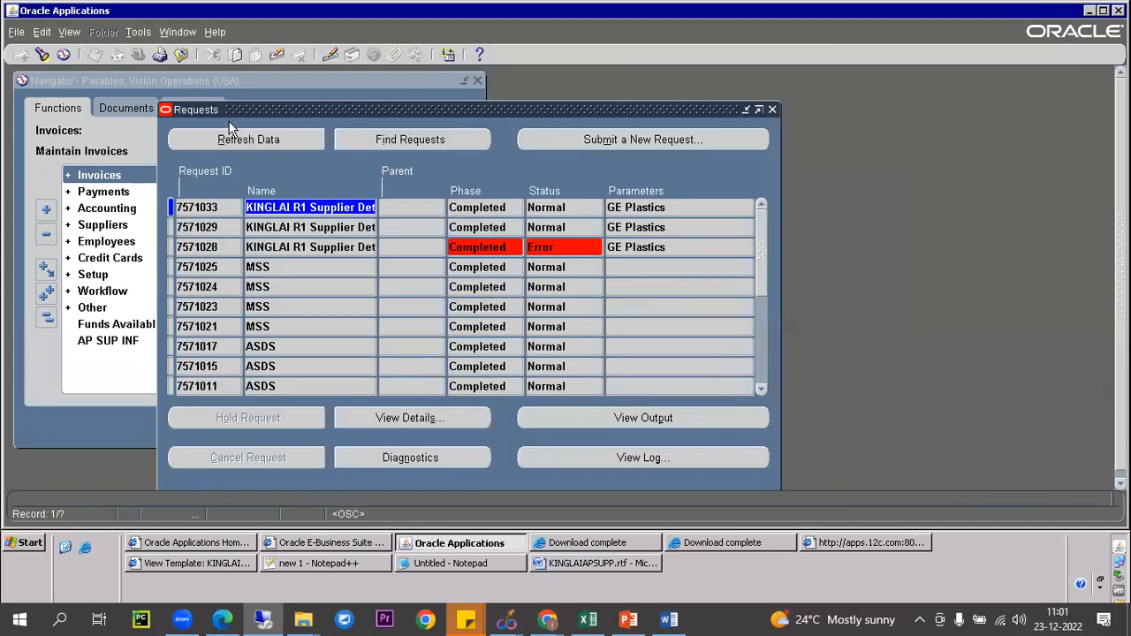
pyautogui.click(640, 422)
pyautogui.click(536, 264)
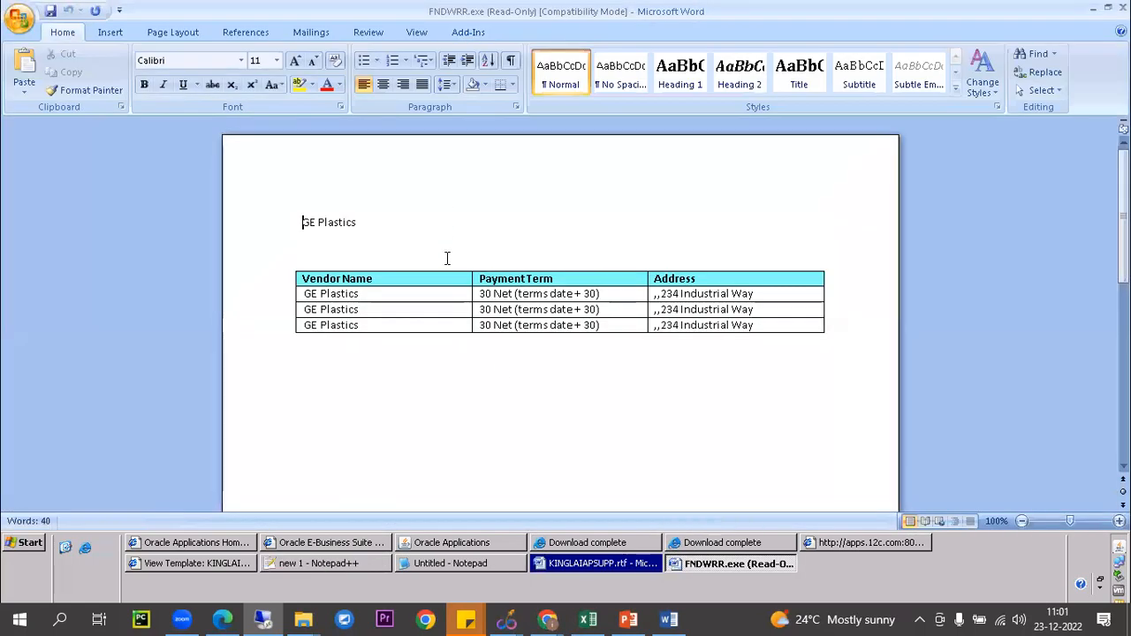
pyautogui.scroll(-4, 530, 300)
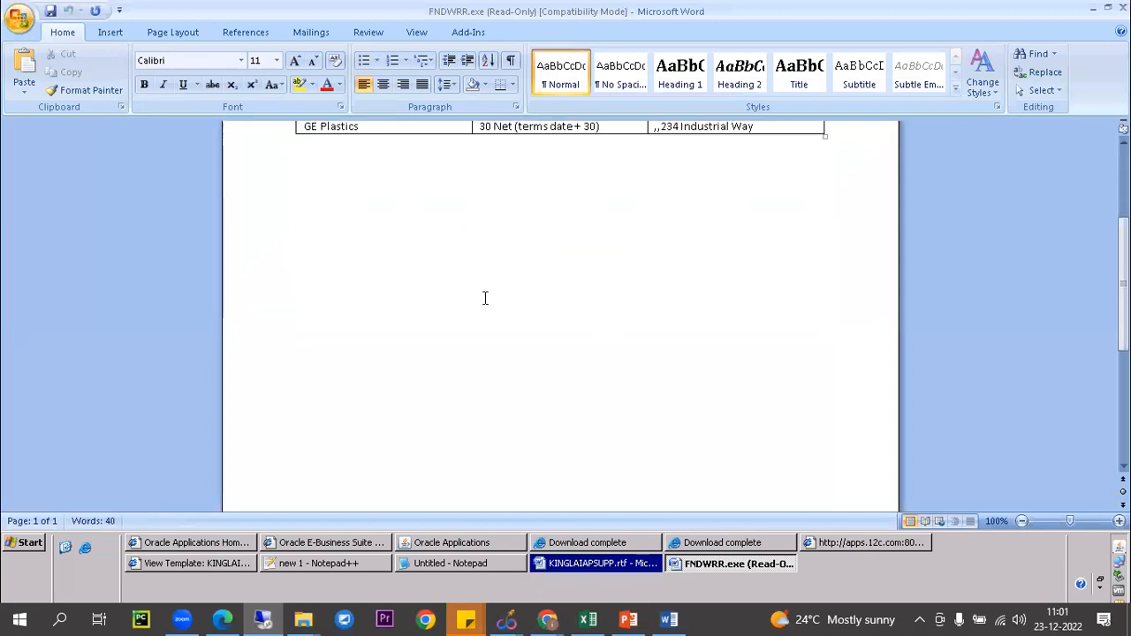
pyautogui.scroll(4, 485, 298)
pyautogui.click(1122, 8)
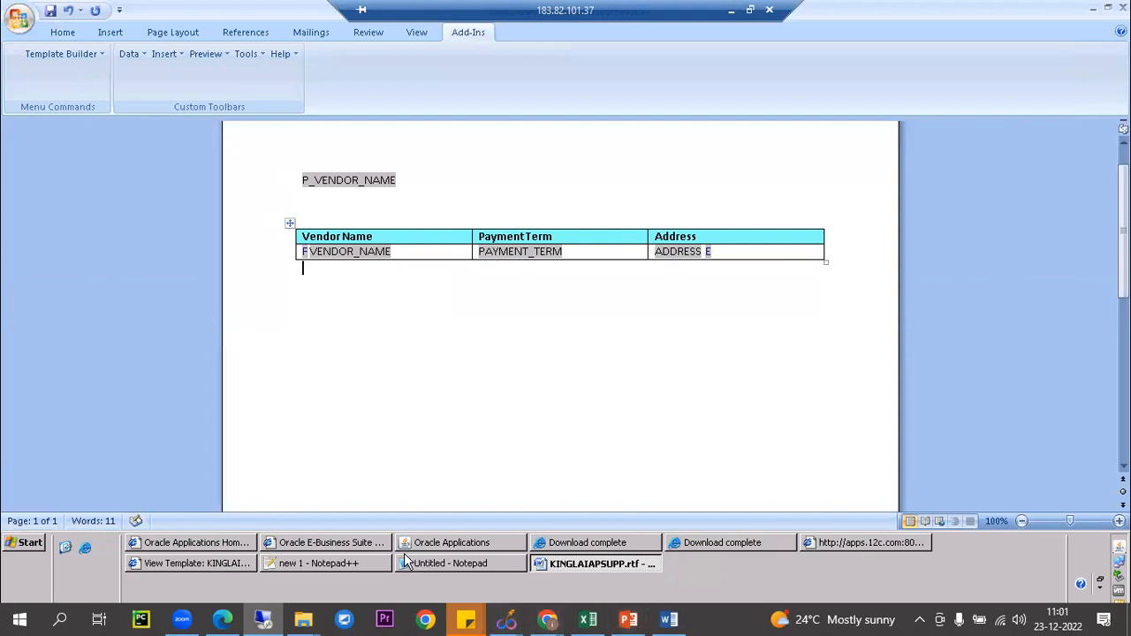
# Step: Return to Oracle Applications and start a new single request copied from the latest supplier report request
pyautogui.click(487, 542)
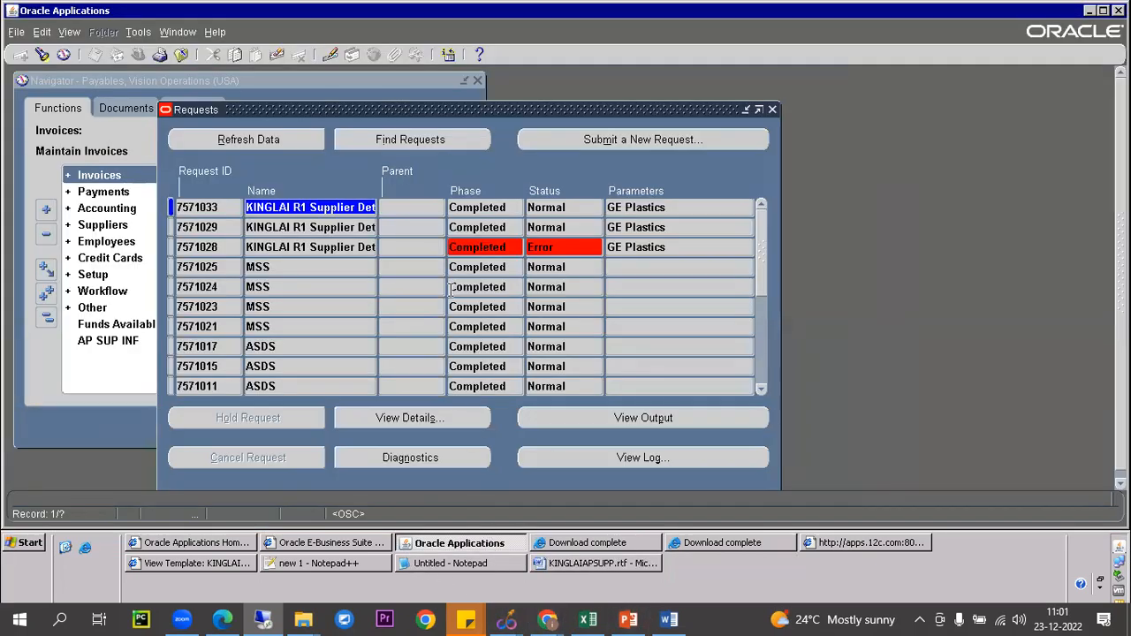
pyautogui.click(694, 140)
pyautogui.click(304, 354)
pyautogui.click(536, 115)
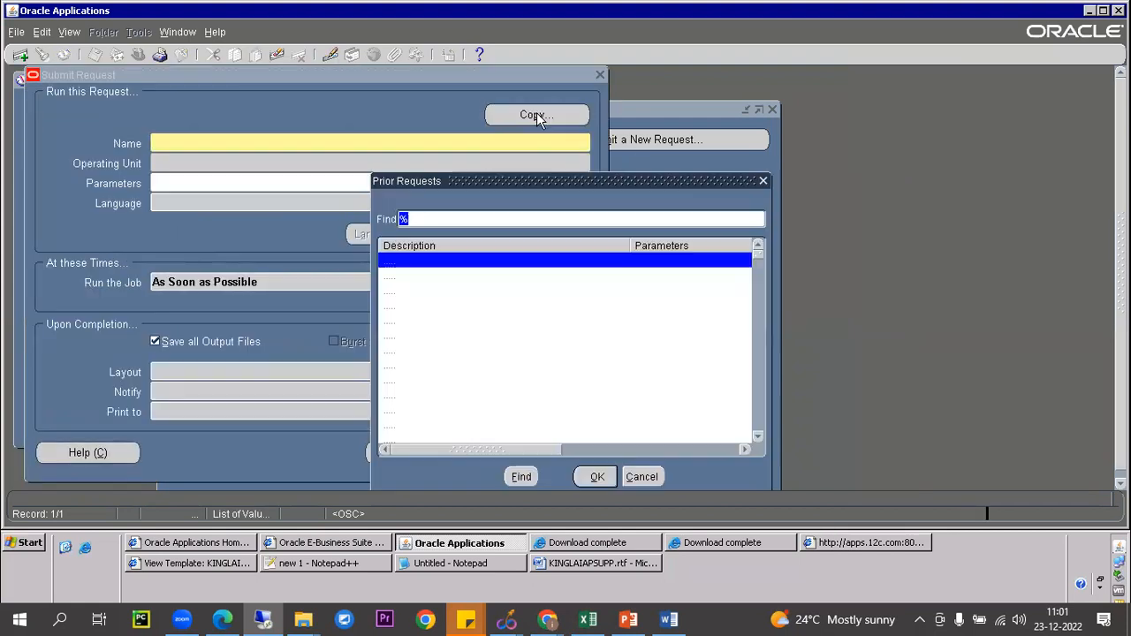
pyautogui.doubleClick(495, 256)
# Step: Set the KINGLAIAPSUPP.XML layout's output format to EXCEL in the request's completion options
pyautogui.click(493, 375)
pyautogui.doubleClick(384, 153)
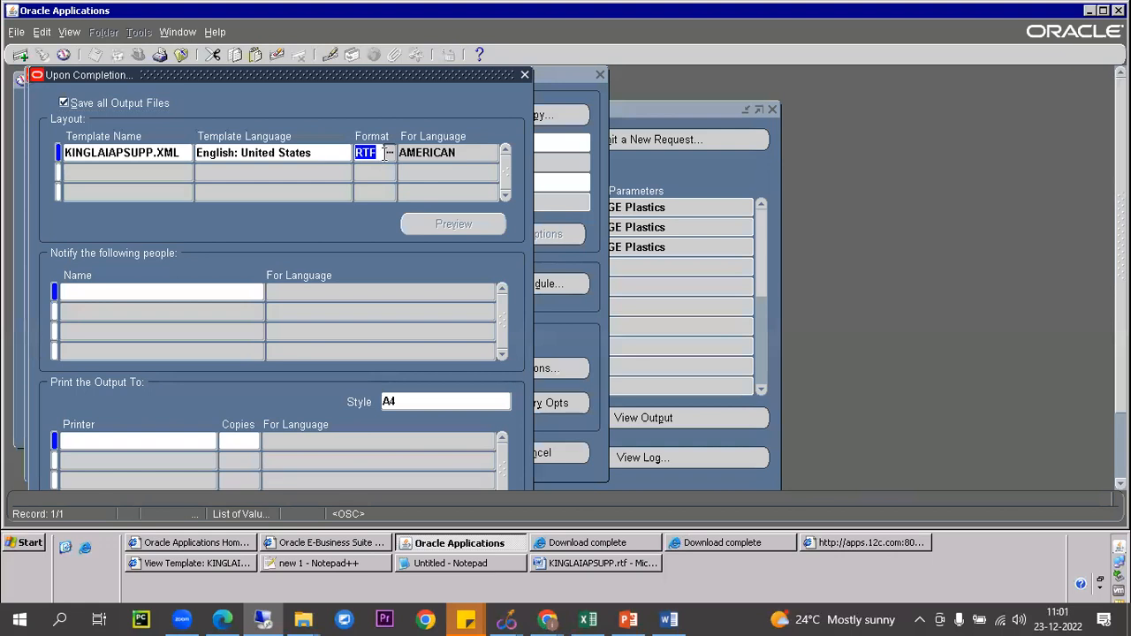
pyautogui.click(389, 153)
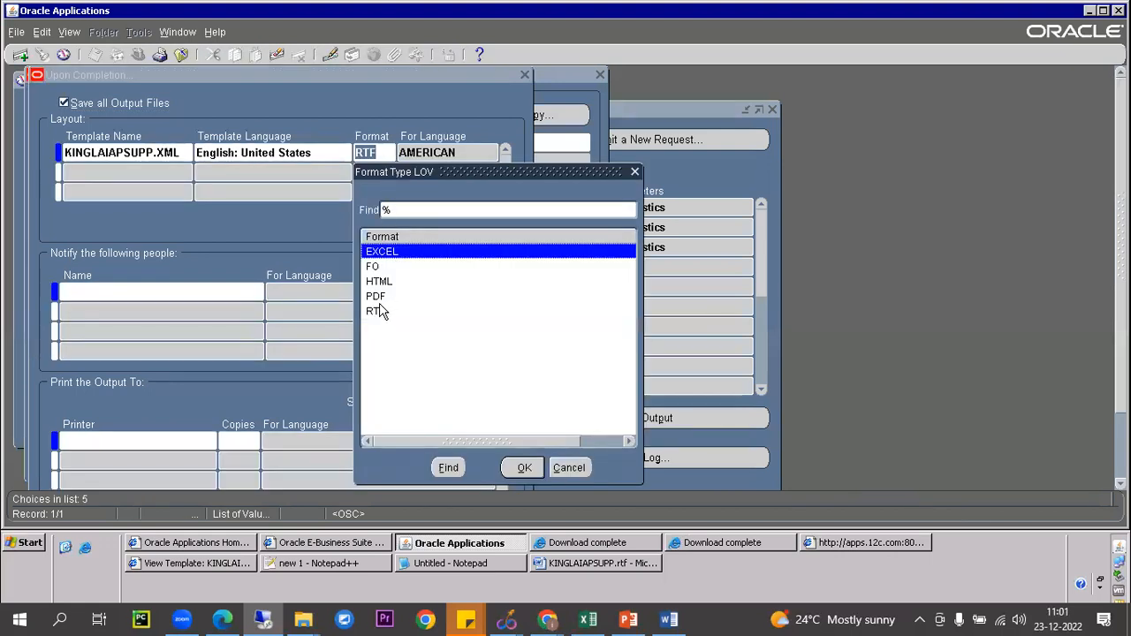
pyautogui.doubleClick(382, 251)
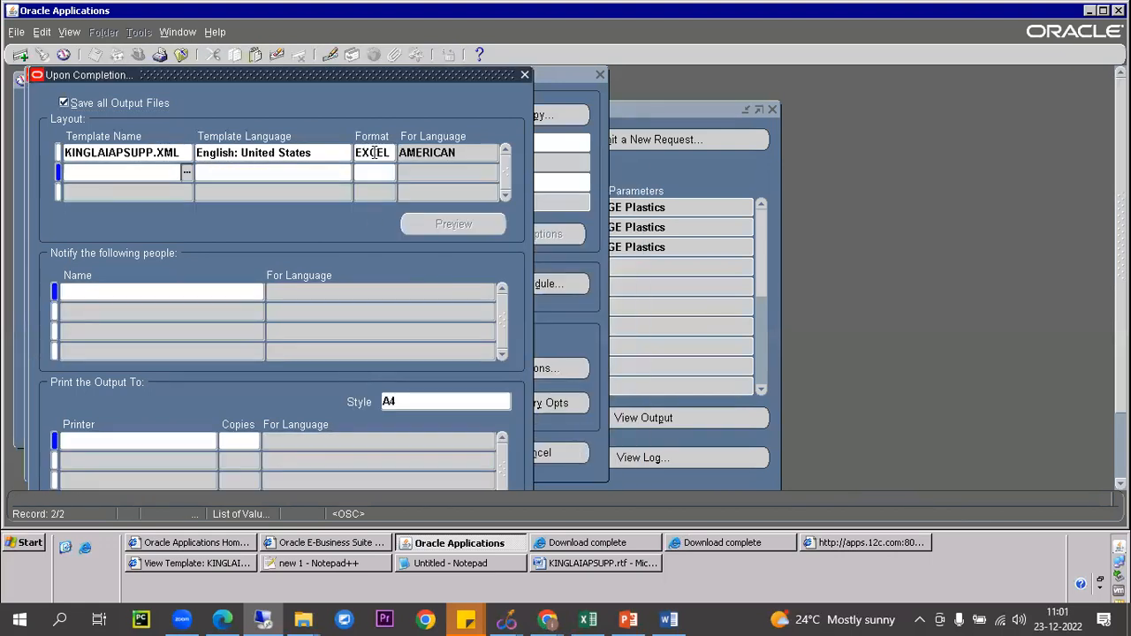
pyautogui.click(374, 153)
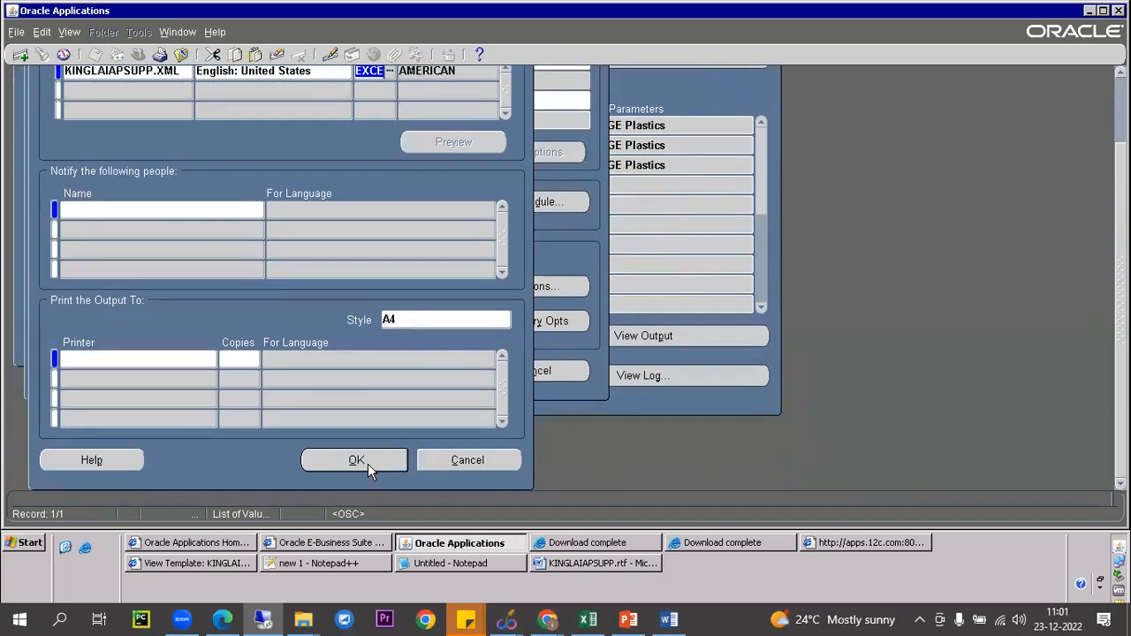
pyautogui.click(362, 461)
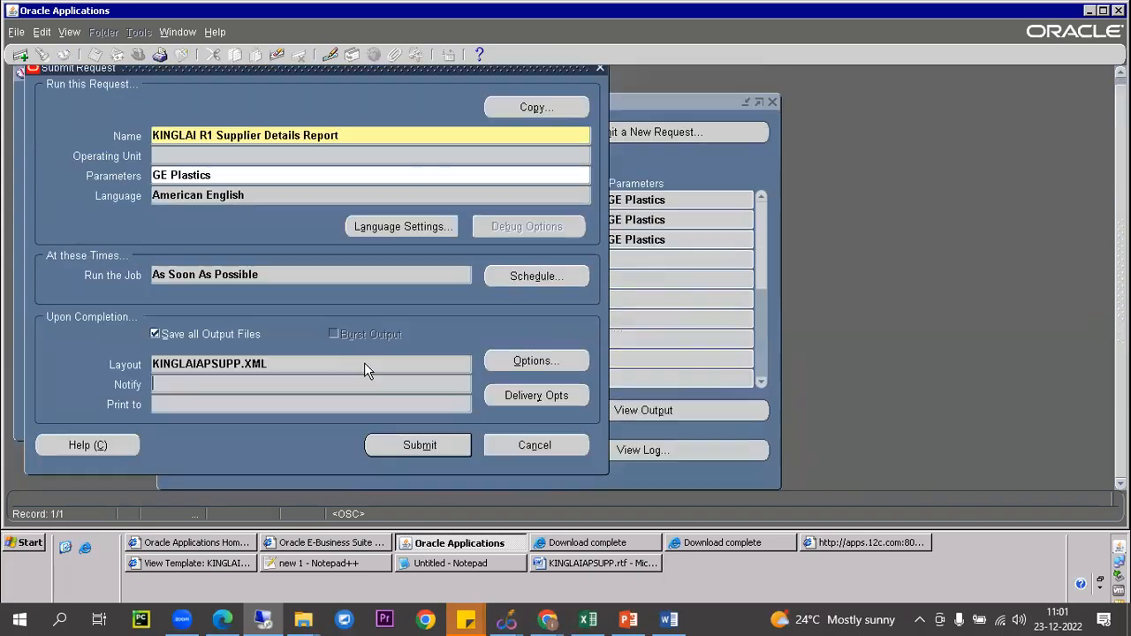
# Step: Submit the supplier report request, decline submitting another, and refresh the Requests list until it finishes
pyautogui.click(405, 445)
pyautogui.click(606, 319)
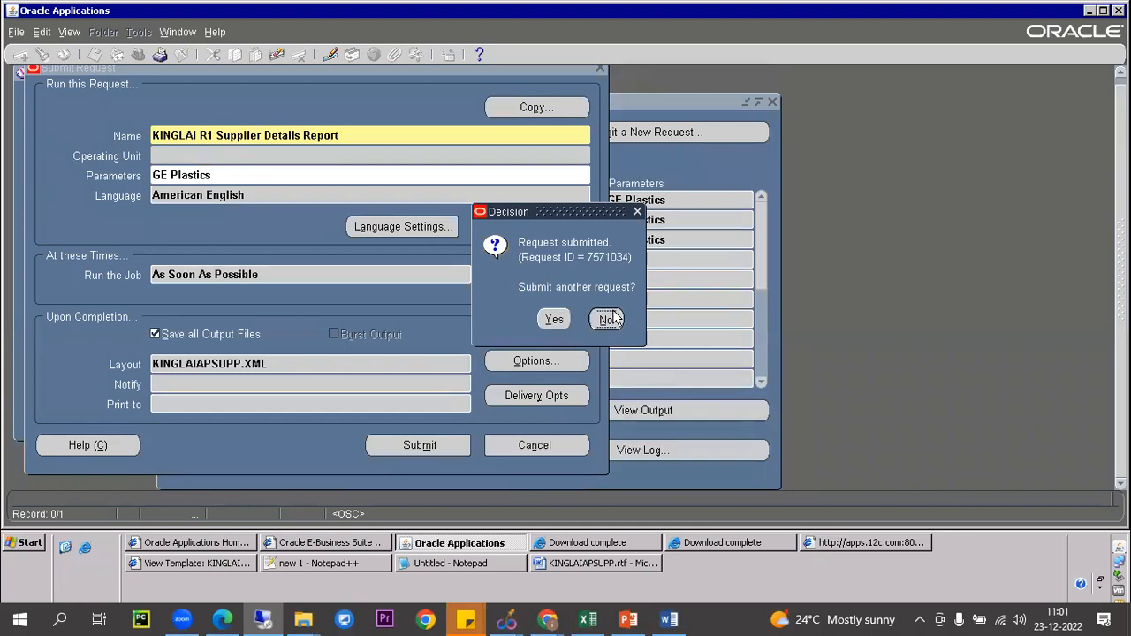
pyautogui.click(265, 137)
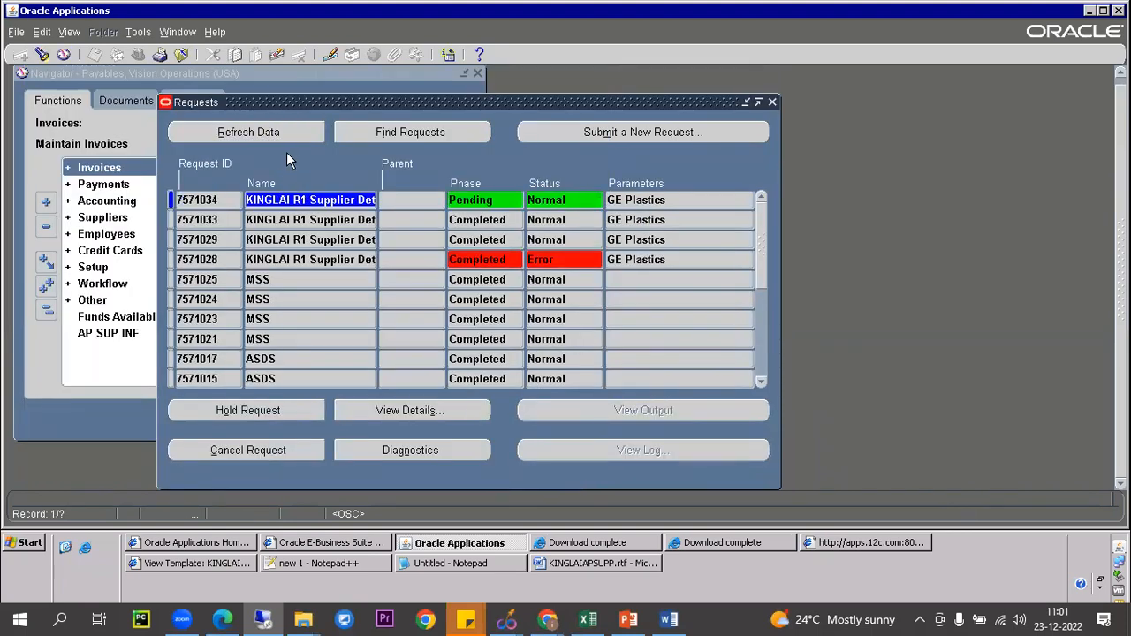
pyautogui.click(284, 132)
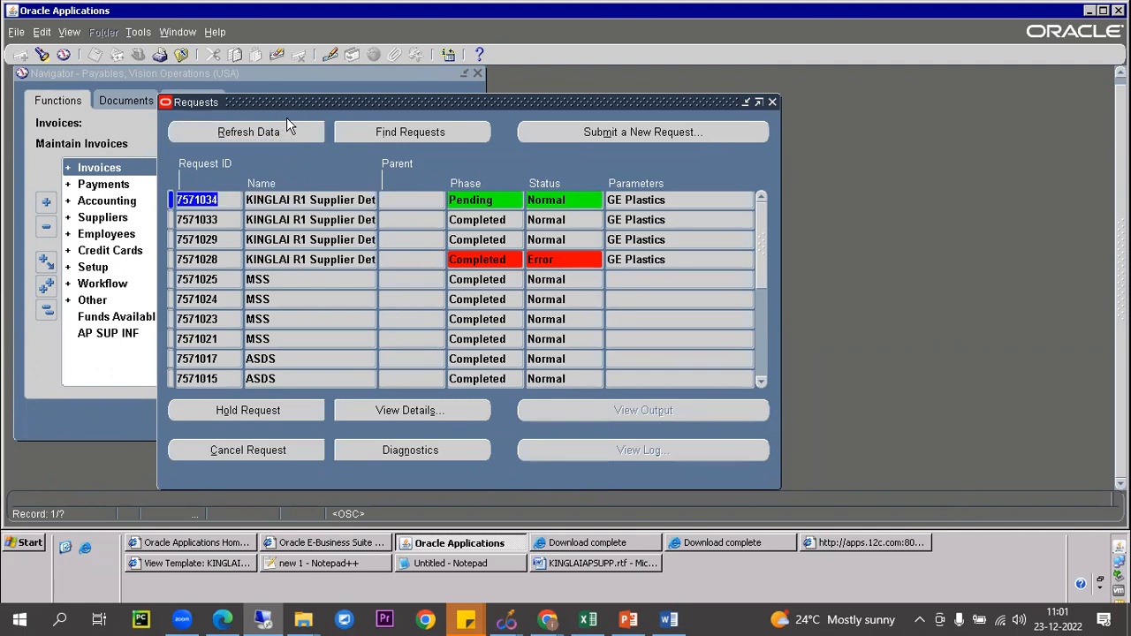
pyautogui.click(298, 134)
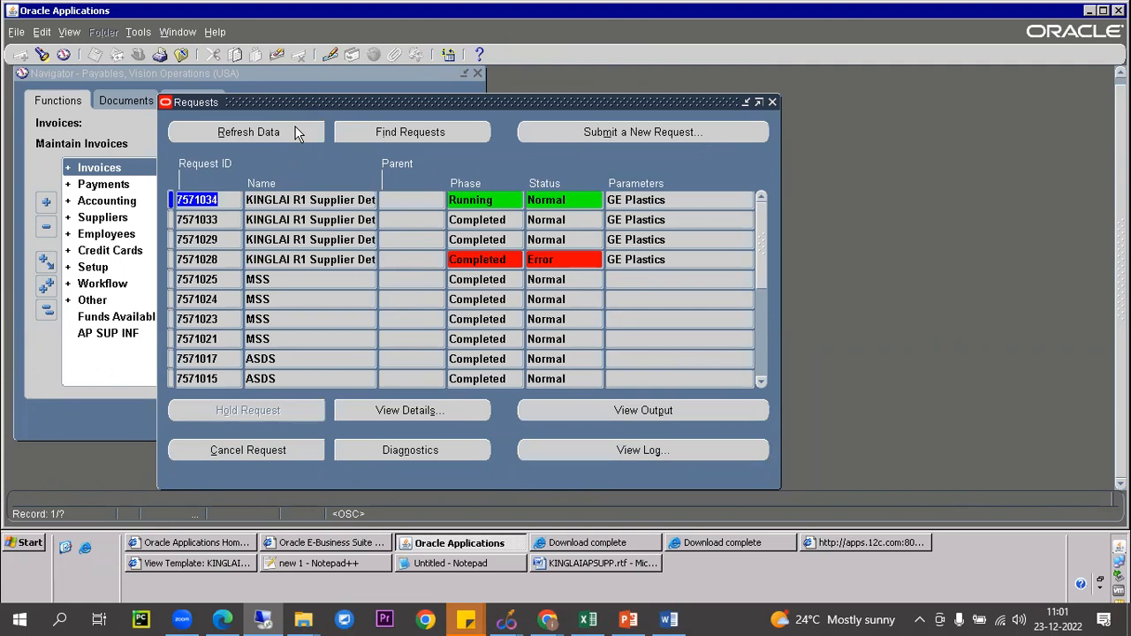
pyautogui.click(296, 132)
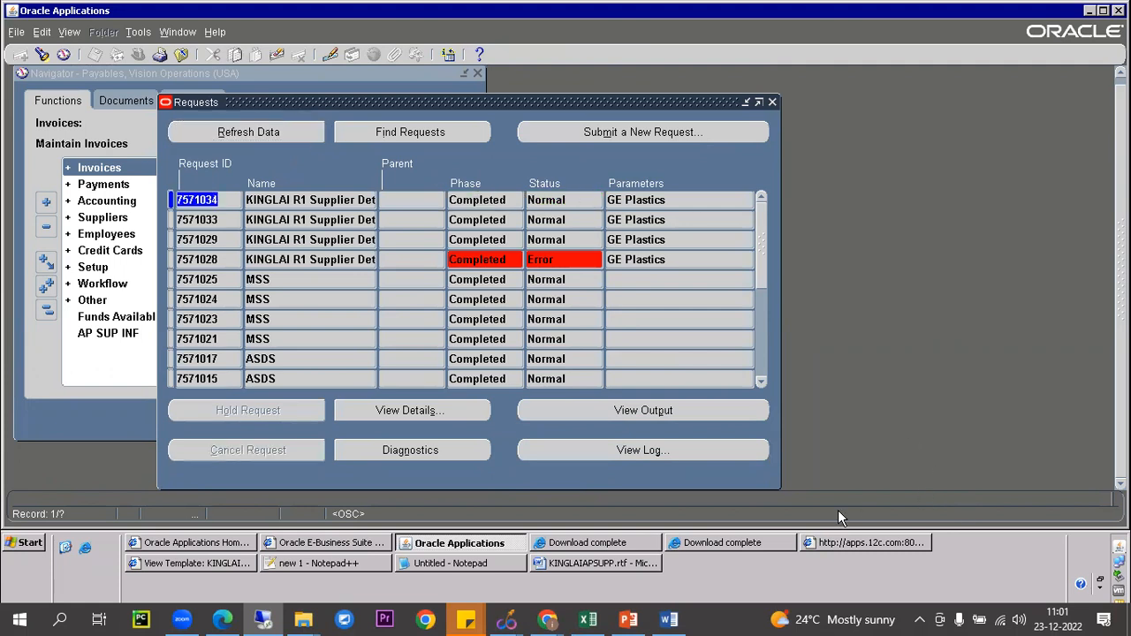
# Step: Open the newest request's output file KINGLAI_R1_Supplier_Details_Re_231222.xls in Excel
pyautogui.click(692, 412)
pyautogui.click(649, 415)
pyautogui.click(633, 412)
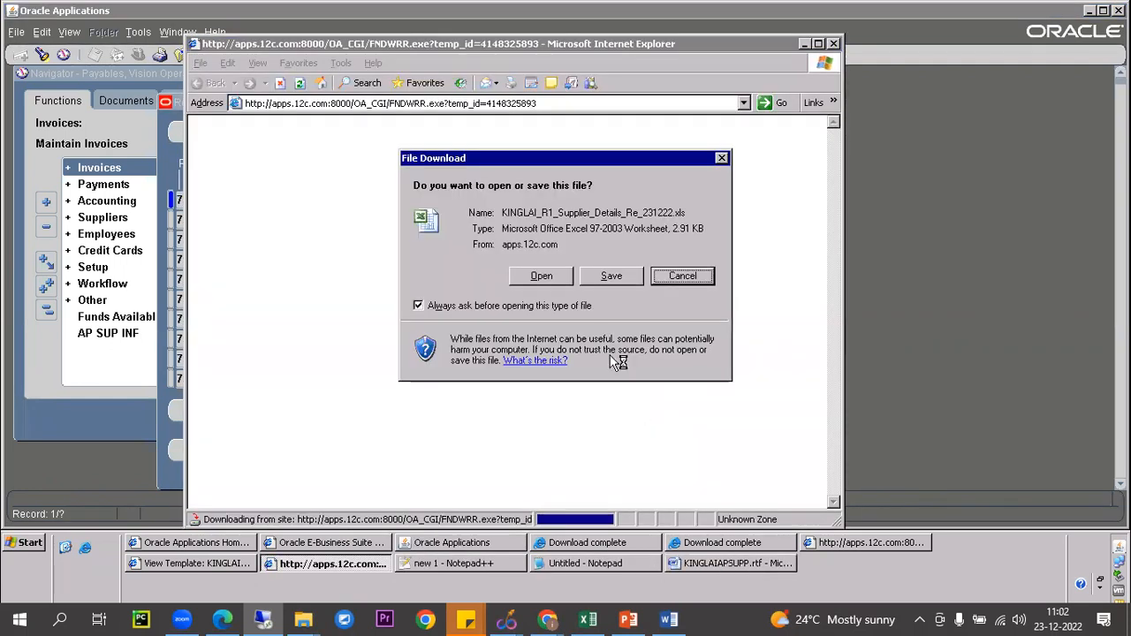
pyautogui.click(541, 276)
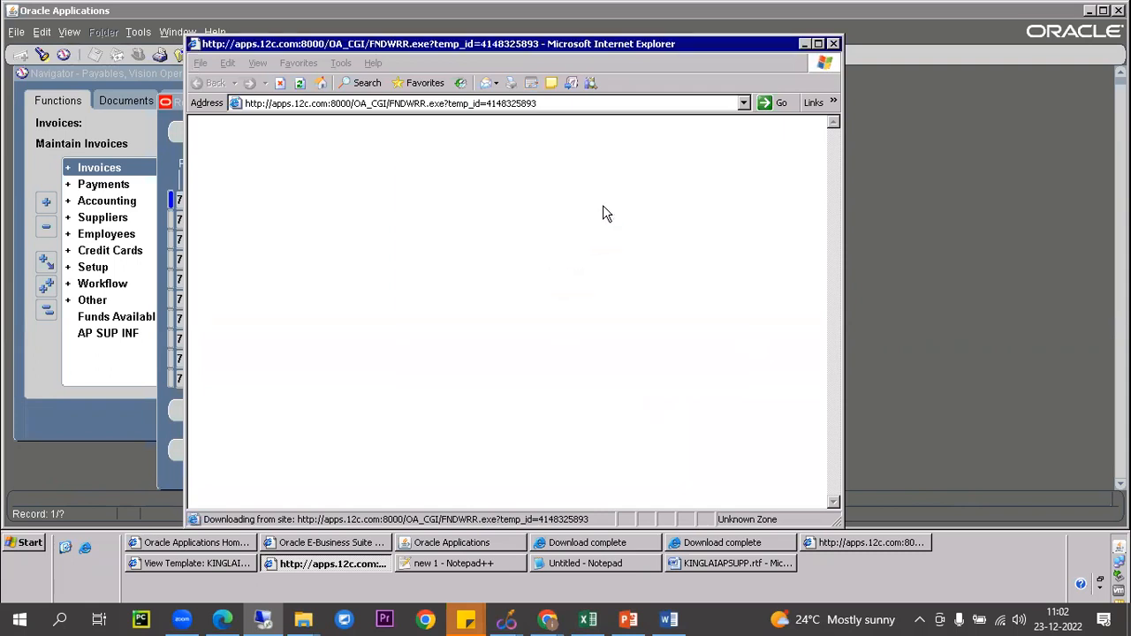
pyautogui.click(536, 310)
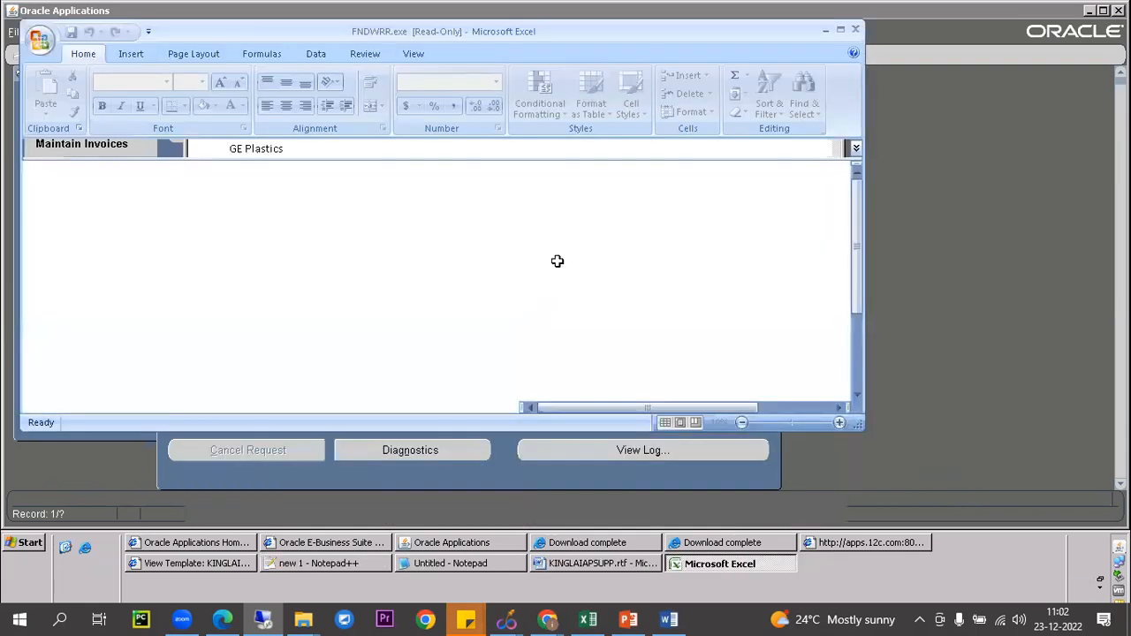
# Step: Select the supplier table in the Excel output, then close the workbook, Excel and the Requests window
pyautogui.moveTo(210, 221); pyautogui.dragTo(624, 304)
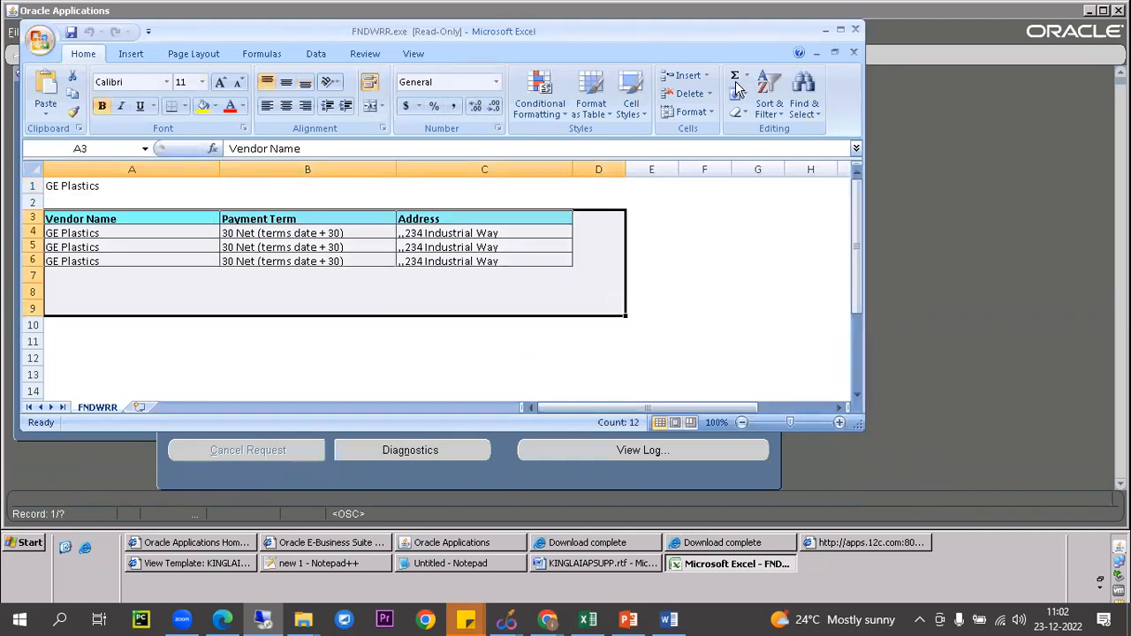
pyautogui.click(853, 54)
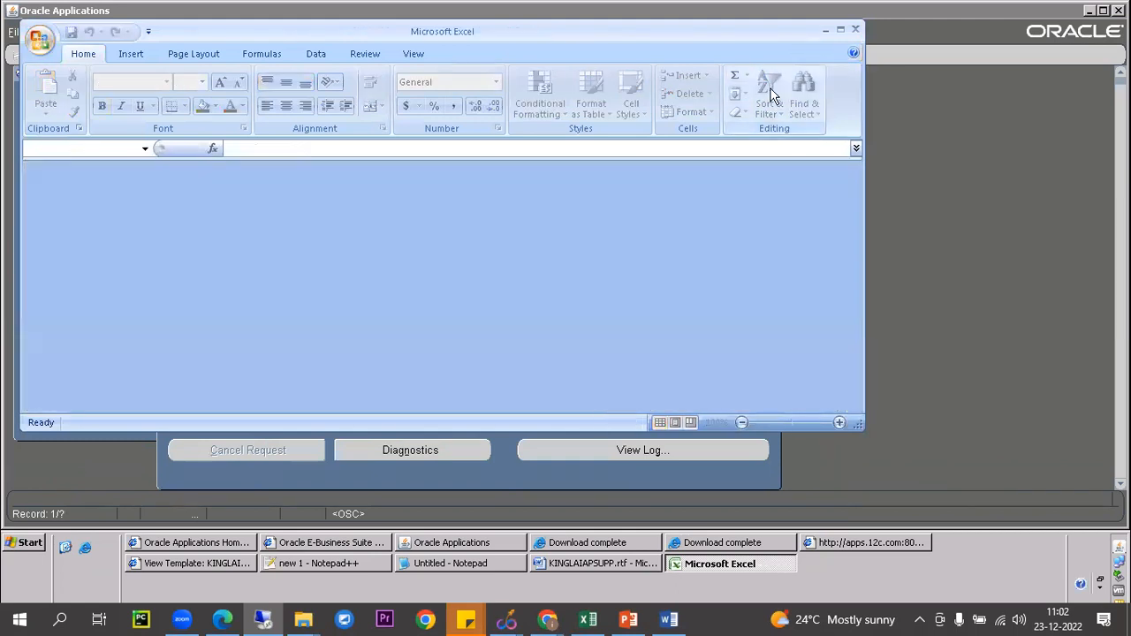
pyautogui.click(855, 31)
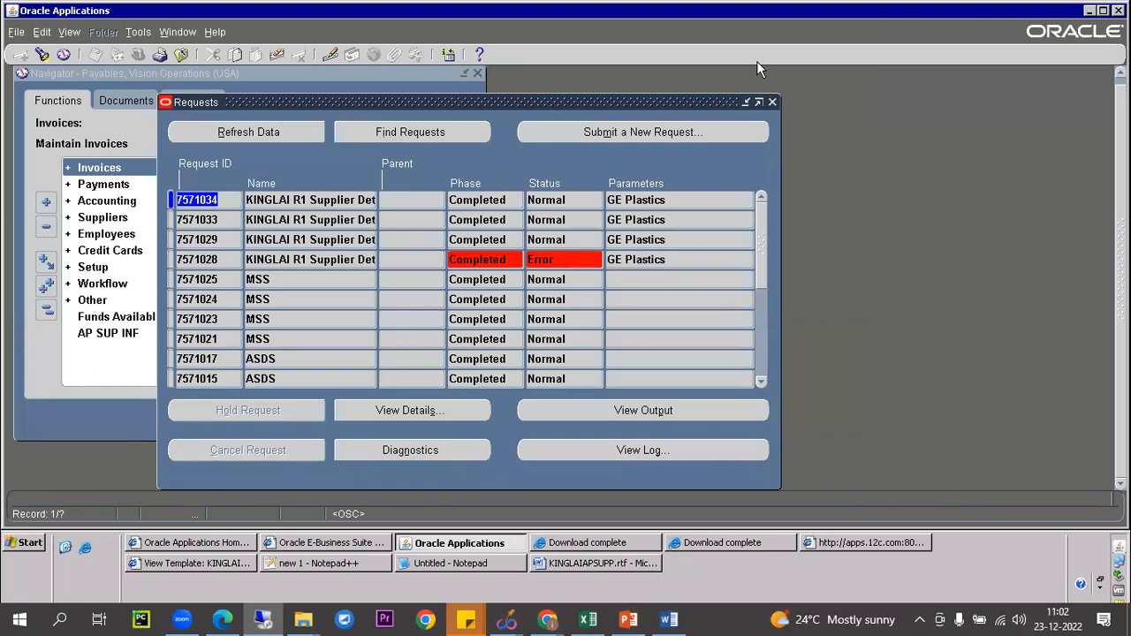
pyautogui.click(181, 54)
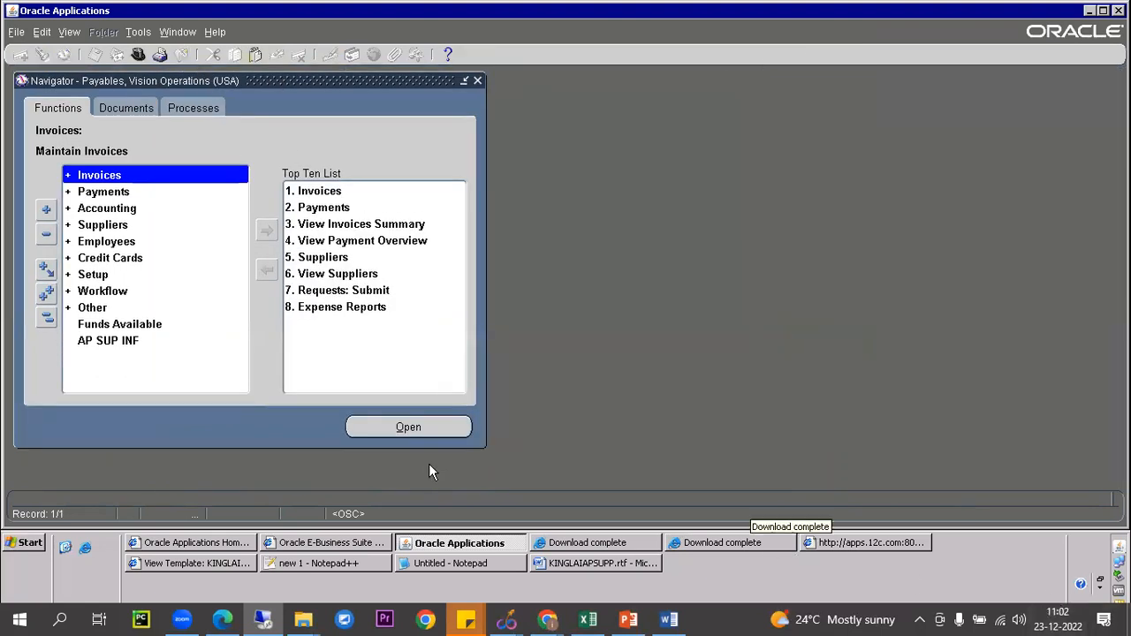
# Step: Examine the numbered report registration steps in the Notepad++ notes and the data template sections listed in Notepad
pyautogui.click(339, 564)
pyautogui.moveTo(283, 128); pyautogui.dragTo(488, 128)
pyautogui.click(356, 174)
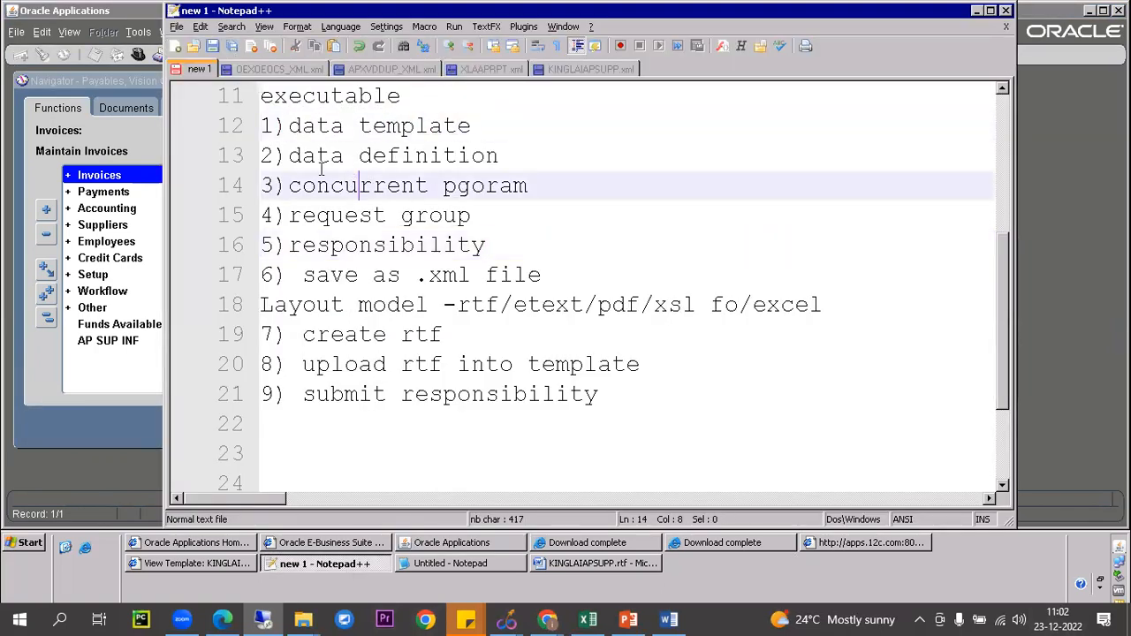
pyautogui.moveTo(283, 129); pyautogui.dragTo(481, 131)
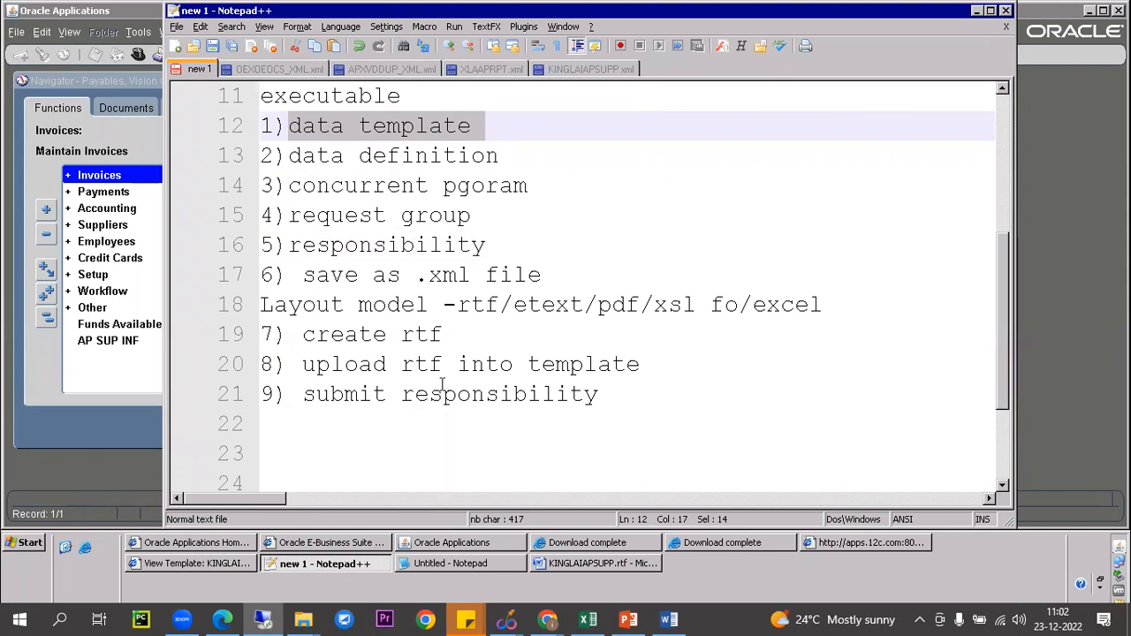
pyautogui.click(480, 563)
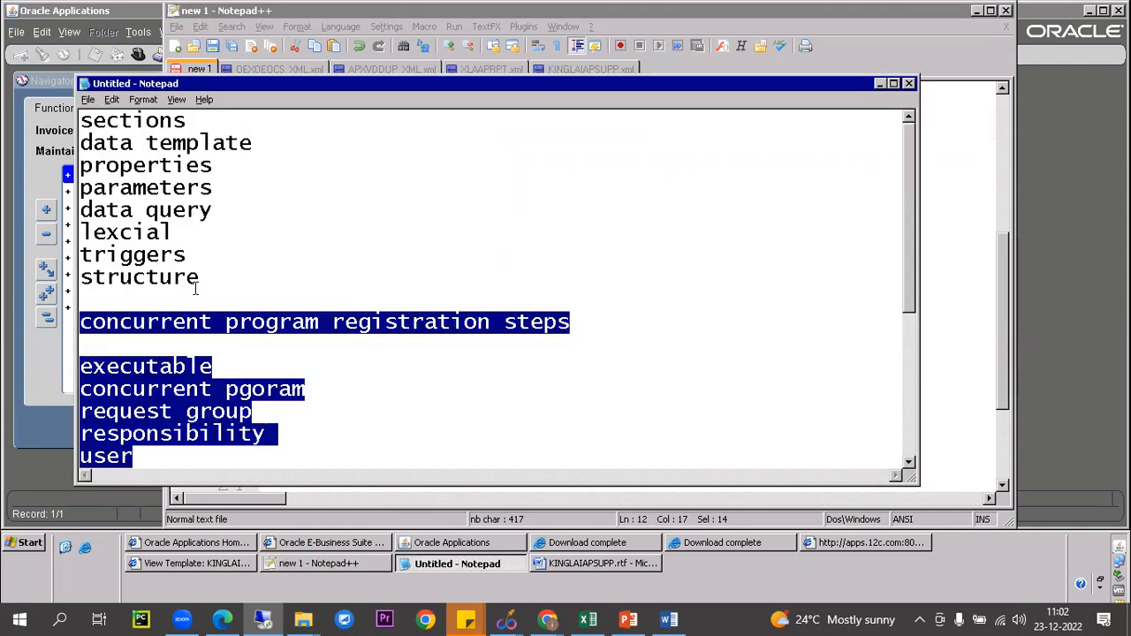
pyautogui.moveTo(87, 120); pyautogui.dragTo(187, 257)
pyautogui.moveTo(252, 295); pyautogui.dragTo(250, 297)
pyautogui.click(195, 171)
pyautogui.moveTo(89, 134); pyautogui.dragTo(248, 249)
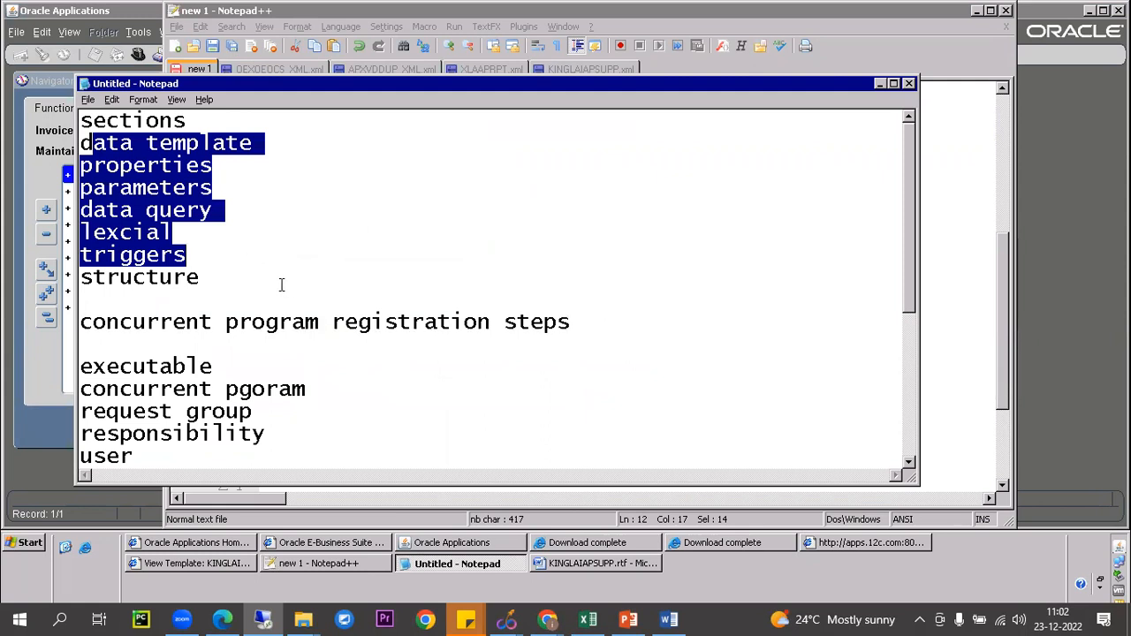
pyautogui.click(315, 562)
pyautogui.click(321, 151)
pyautogui.moveTo(264, 126); pyautogui.dragTo(486, 126)
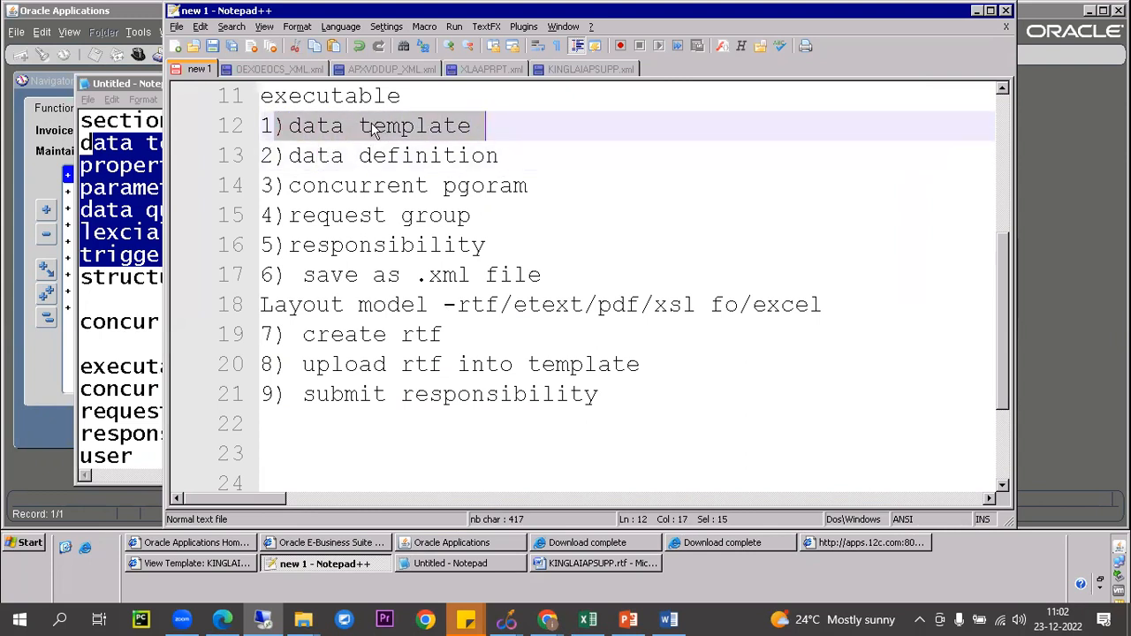
pyautogui.moveTo(290, 154); pyautogui.dragTo(501, 155)
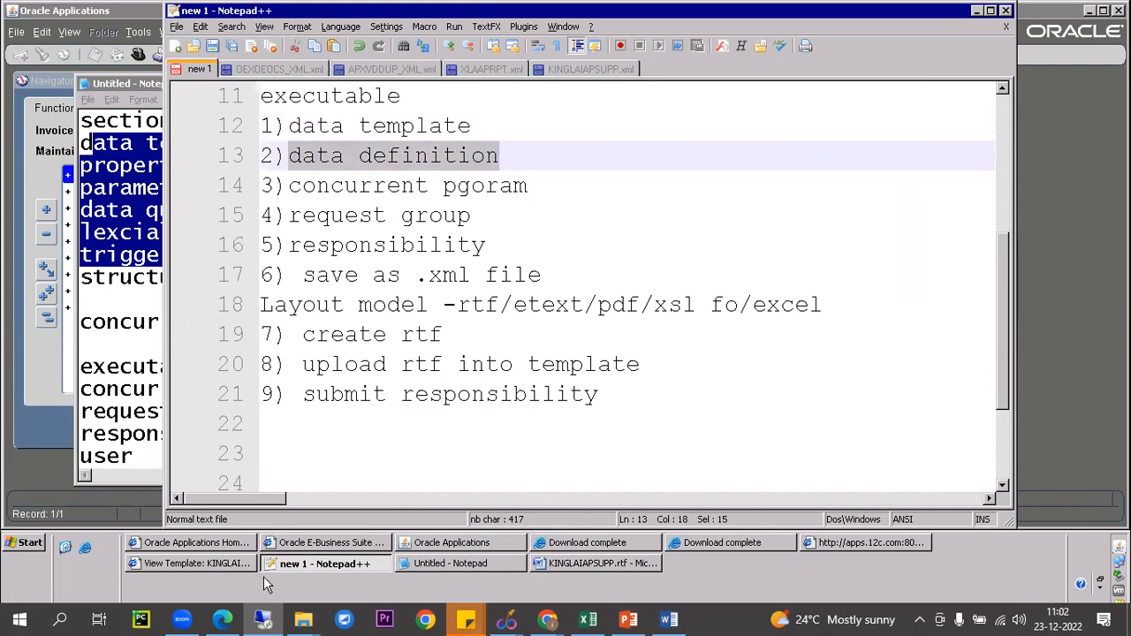
# Step: Close the XML Publisher page showing the KINGLAIAPSUPP.XML template
pyautogui.click(217, 562)
pyautogui.scroll(5, 262, 204)
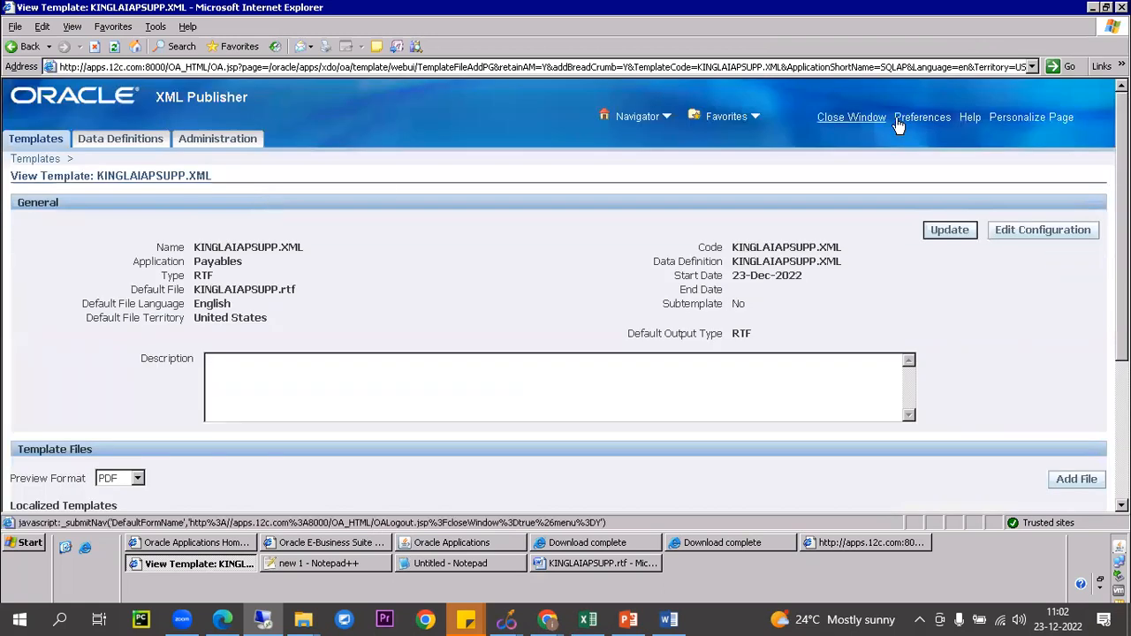
pyautogui.click(850, 117)
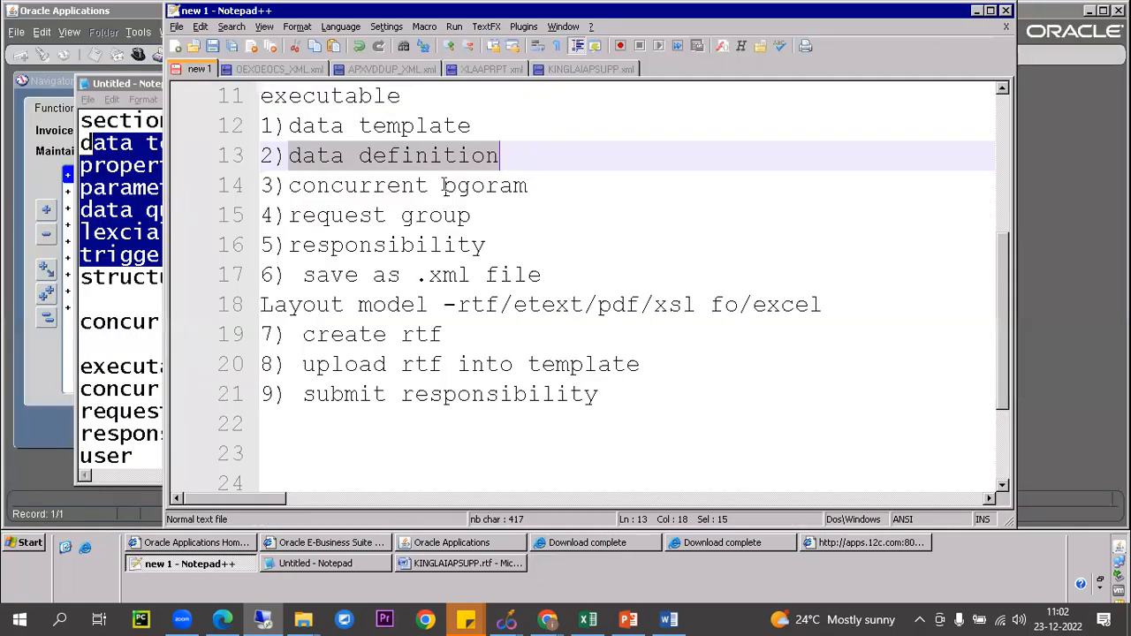
# Step: Return to Oracle Applications, switch the responsibility to XML Publisher Administrator, and expand its Home functions
pyautogui.click(455, 542)
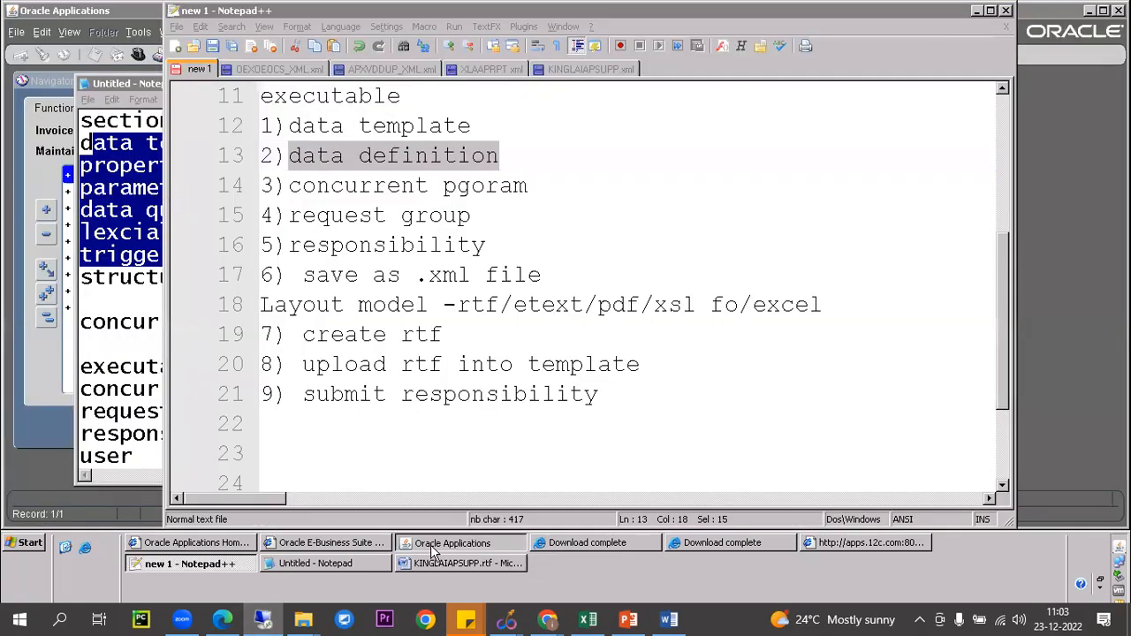
pyautogui.click(138, 56)
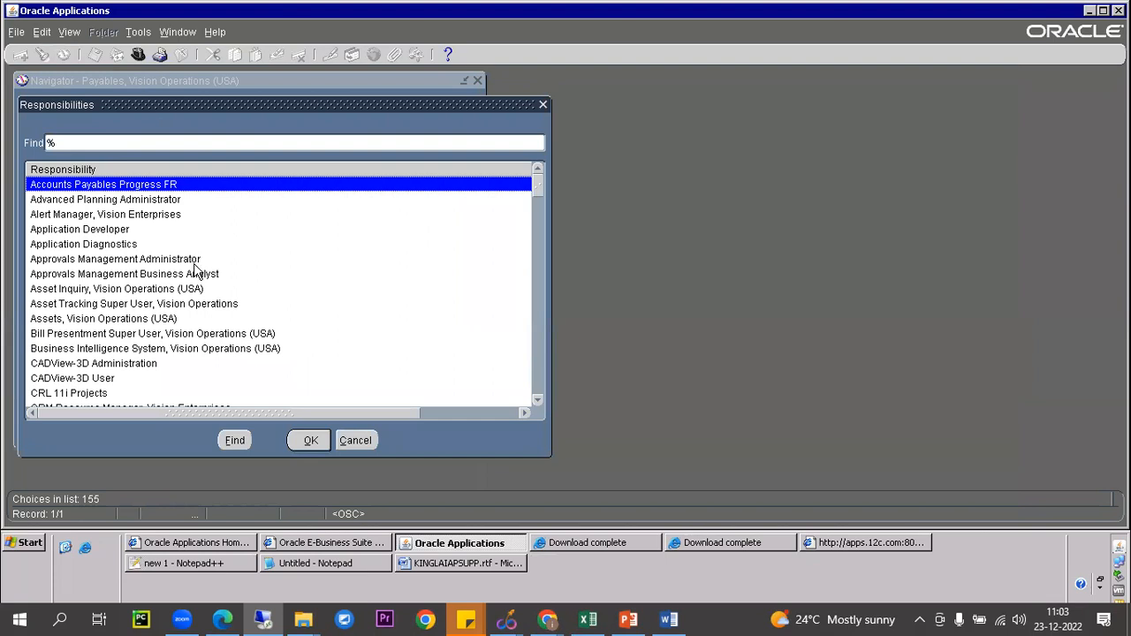
pyautogui.write('xmL')
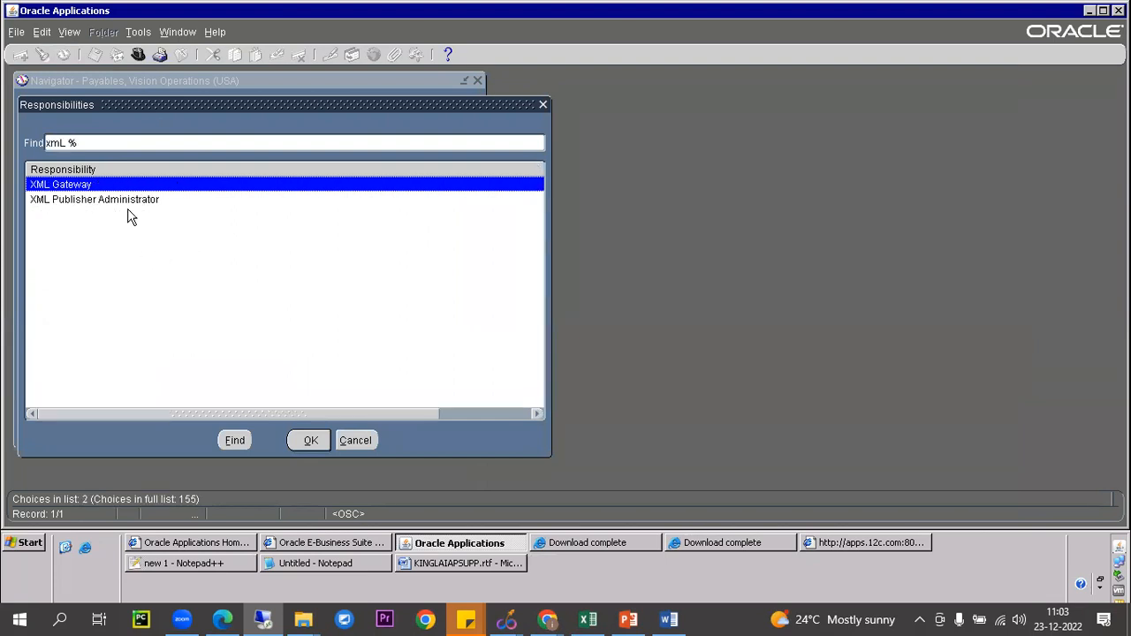
pyautogui.doubleClick(130, 202)
pyautogui.click(102, 178)
pyautogui.doubleClick(101, 178)
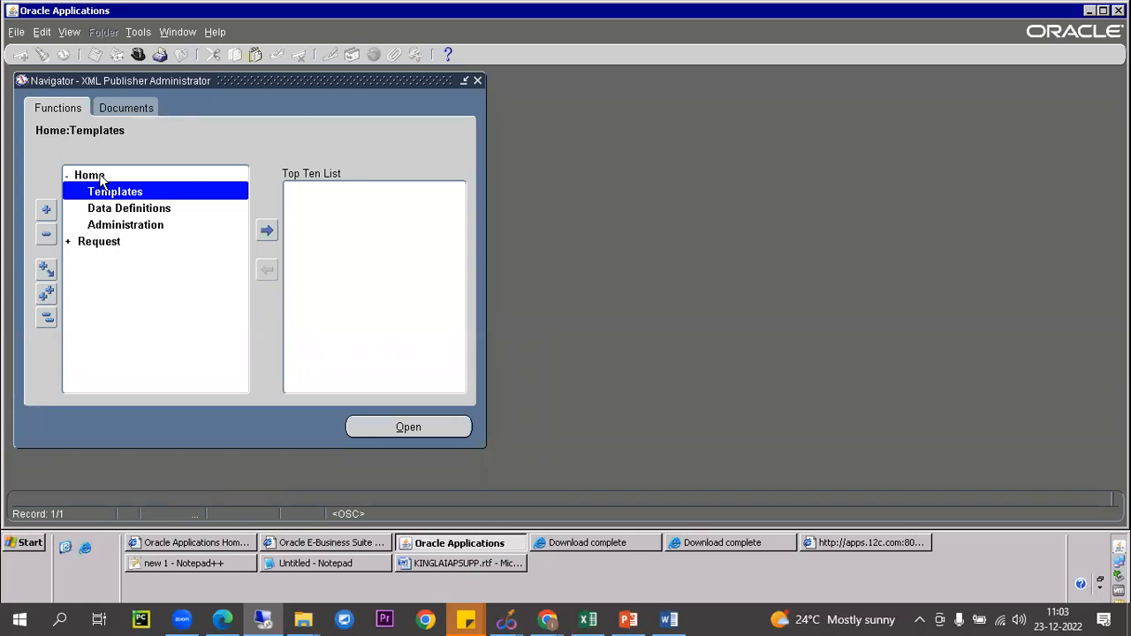
# Step: Open the Data Definitions page in a maximized window and start creating a new data definition
pyautogui.click(122, 212)
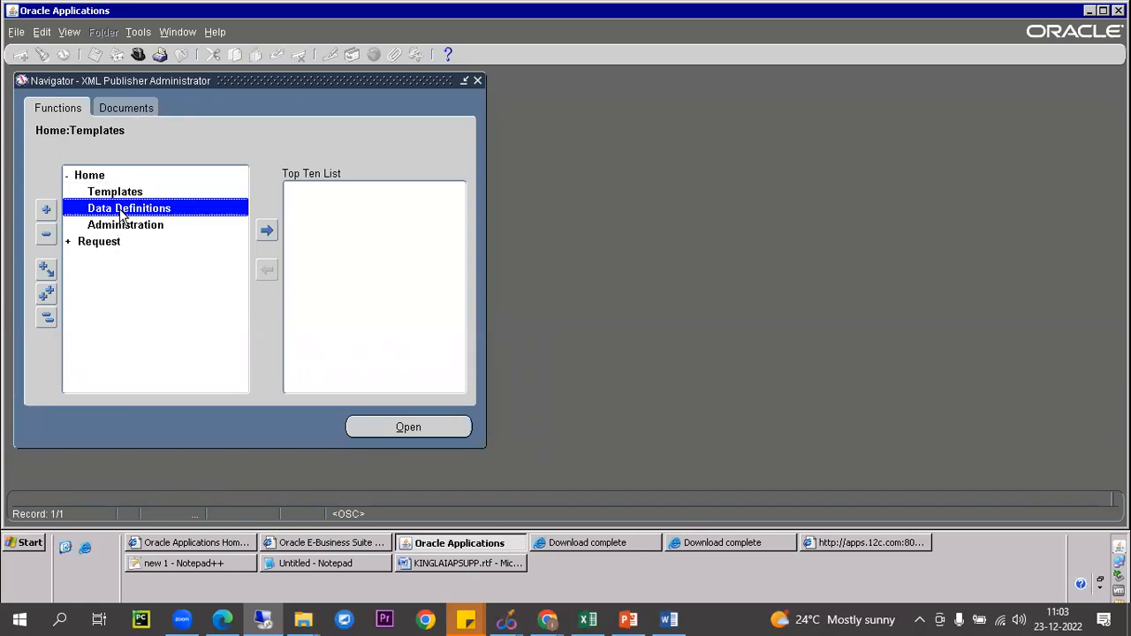
pyautogui.doubleClick(122, 213)
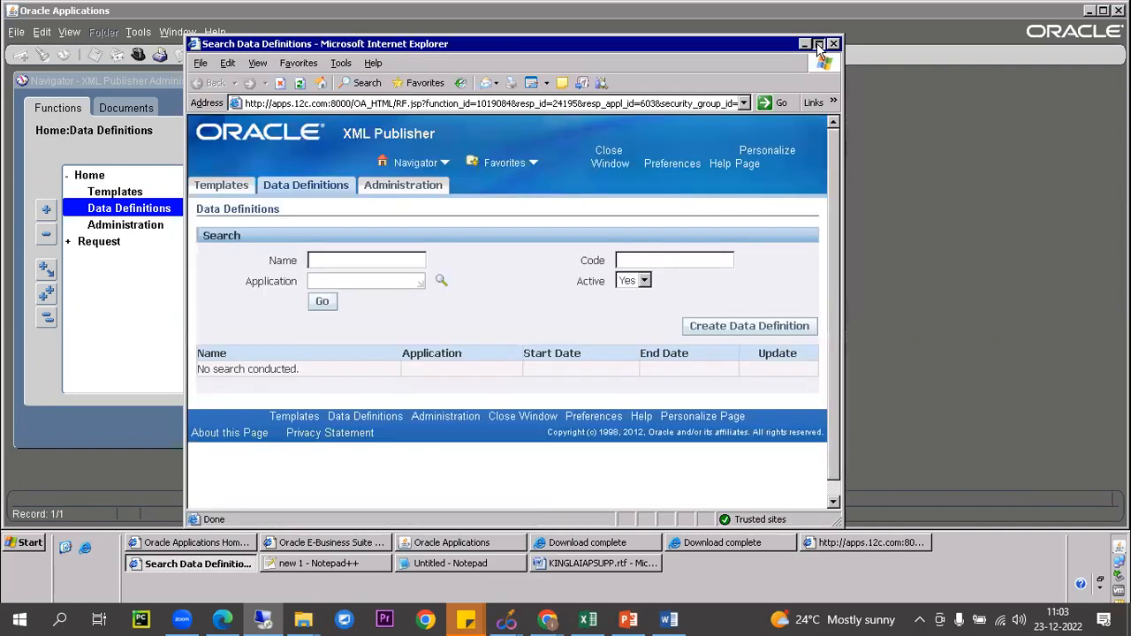
pyautogui.click(817, 44)
pyautogui.click(1007, 283)
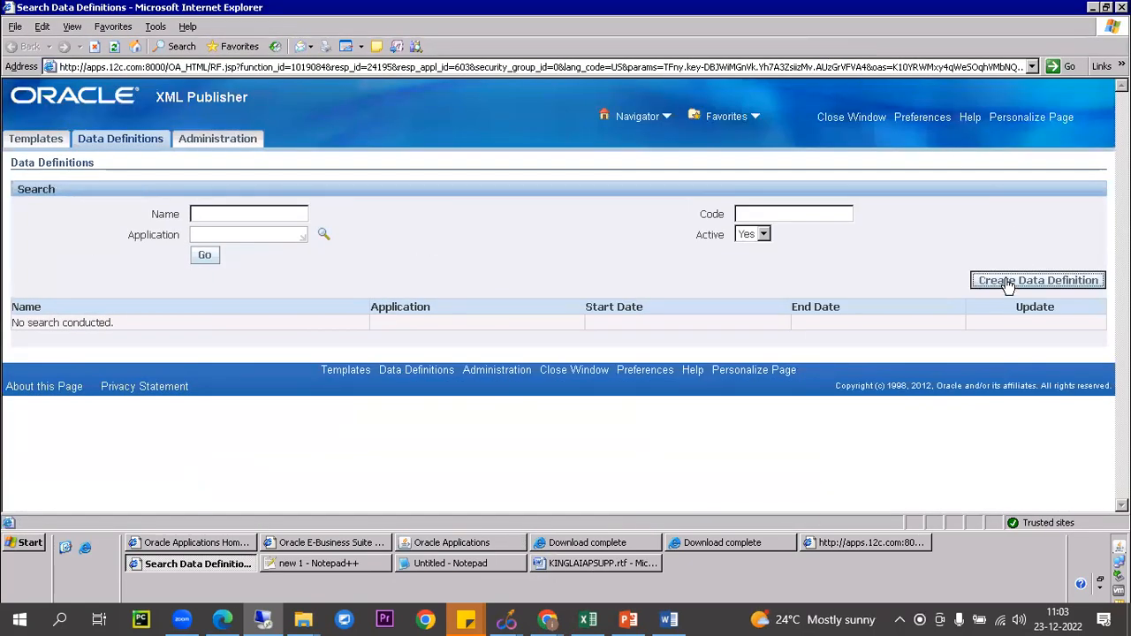
pyautogui.scroll(-2, 525, 255)
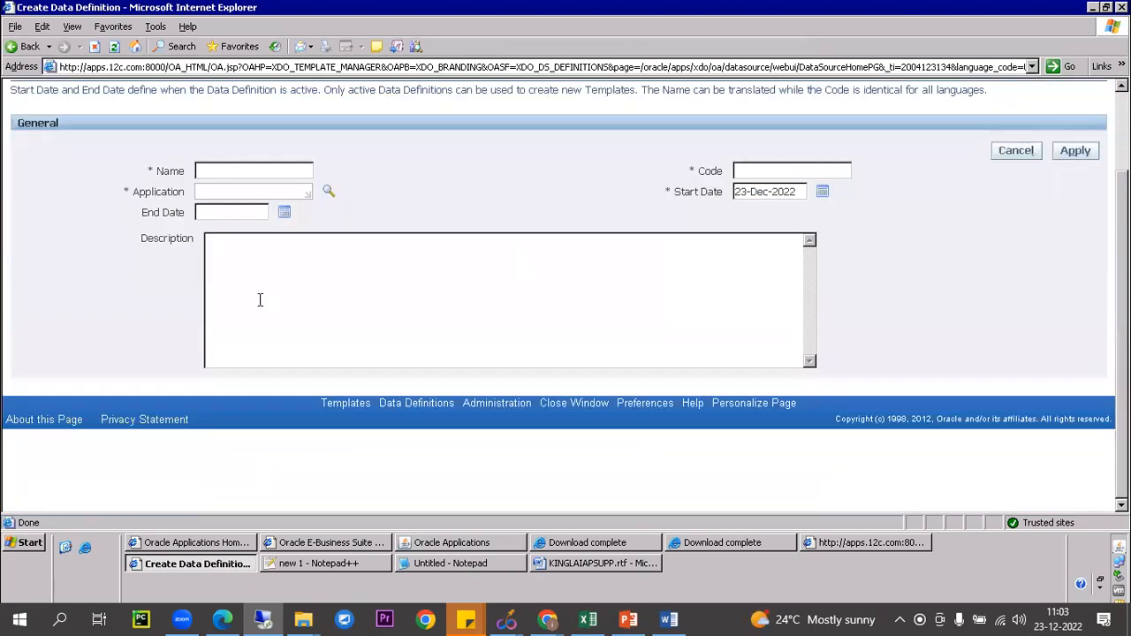
pyautogui.click(738, 173)
# Step: Show the desktop and rename the file KINGLAIAPSUPP.xml as KINGLAIAPSUPP2.xml
pyautogui.click(64, 548)
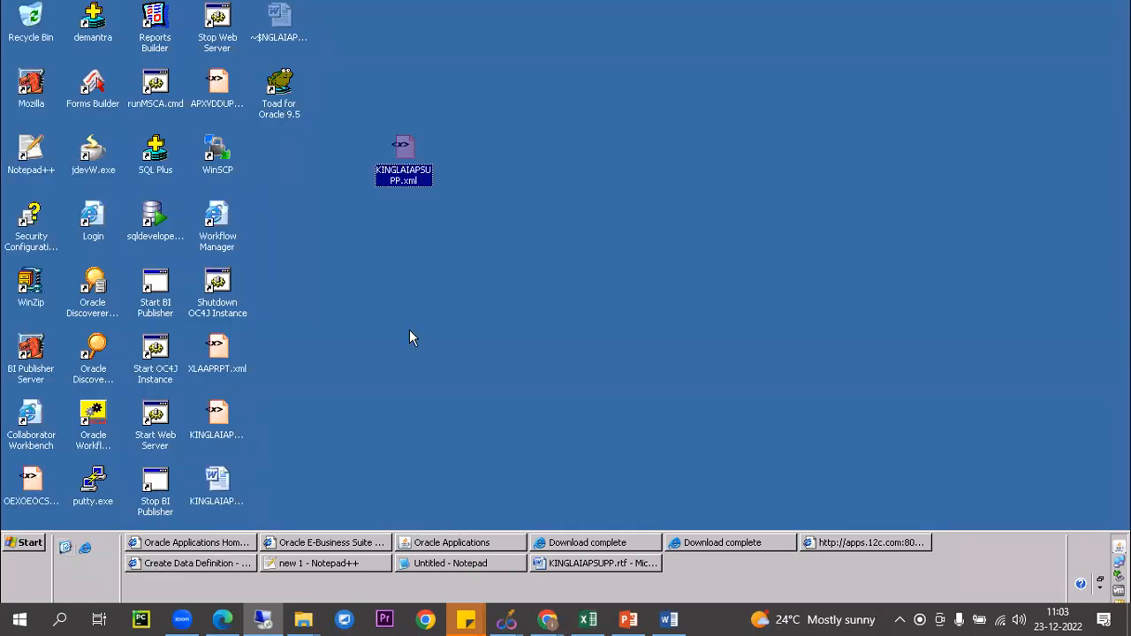
pyautogui.click(407, 170)
pyautogui.click(403, 180)
pyautogui.write('2')
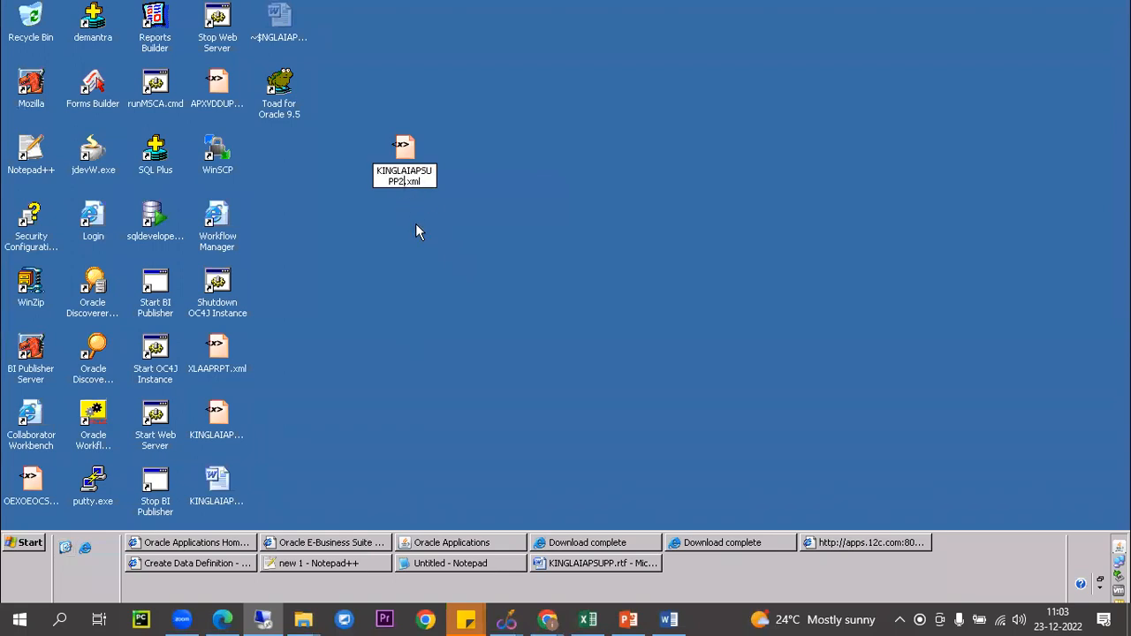
pyautogui.press('Return')
# Step: Copy the name KINGLAIAPSUPP2, without its extension, from the renamed desktop file
pyautogui.click(399, 175)
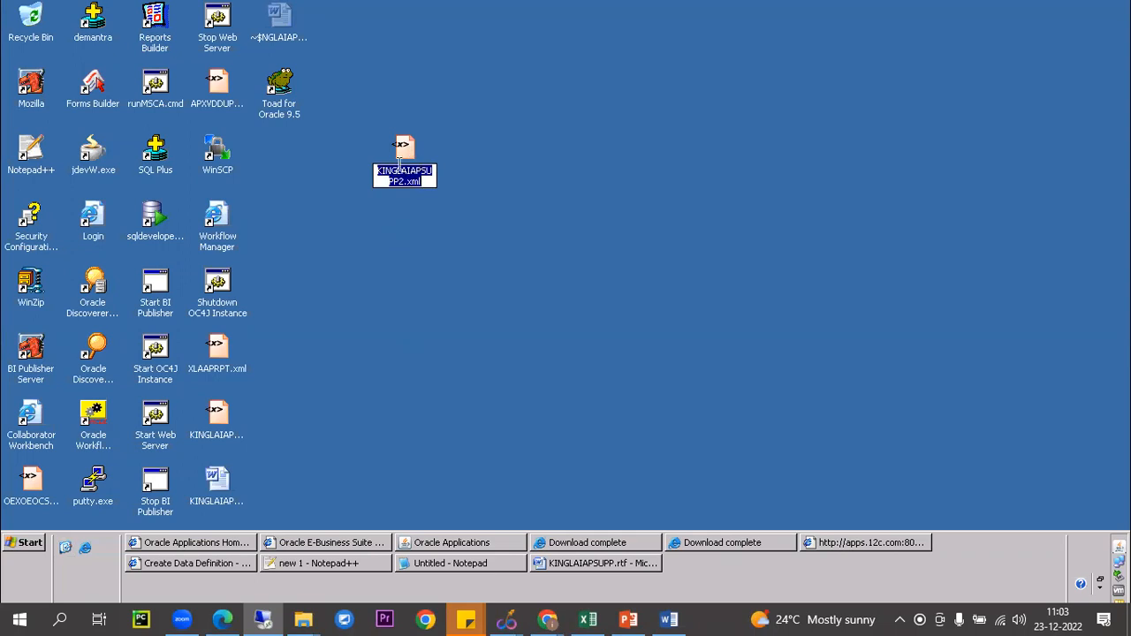
pyautogui.press('Return')
pyautogui.click(416, 182)
pyautogui.moveTo(405, 181); pyautogui.dragTo(380, 170)
pyautogui.hotkey('ctrl', 'c')
# Step: Dismiss a completed file download dialog and return to the Create Data Definition page
pyautogui.hotkey('alt', 'Tab')
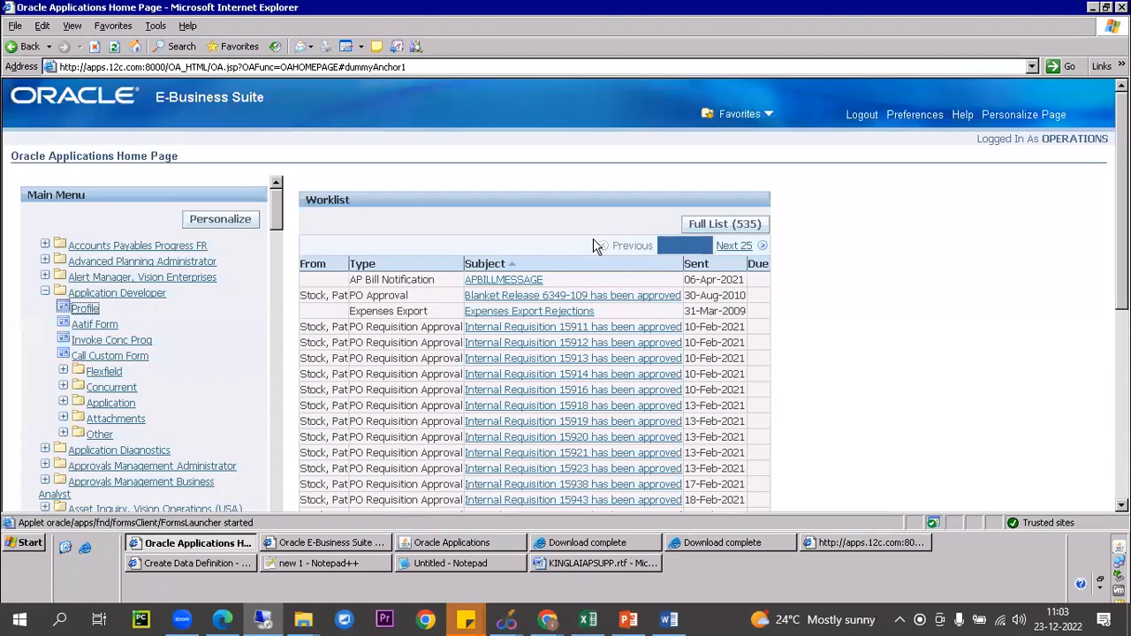
pyautogui.hotkey('alt', 'Tab')
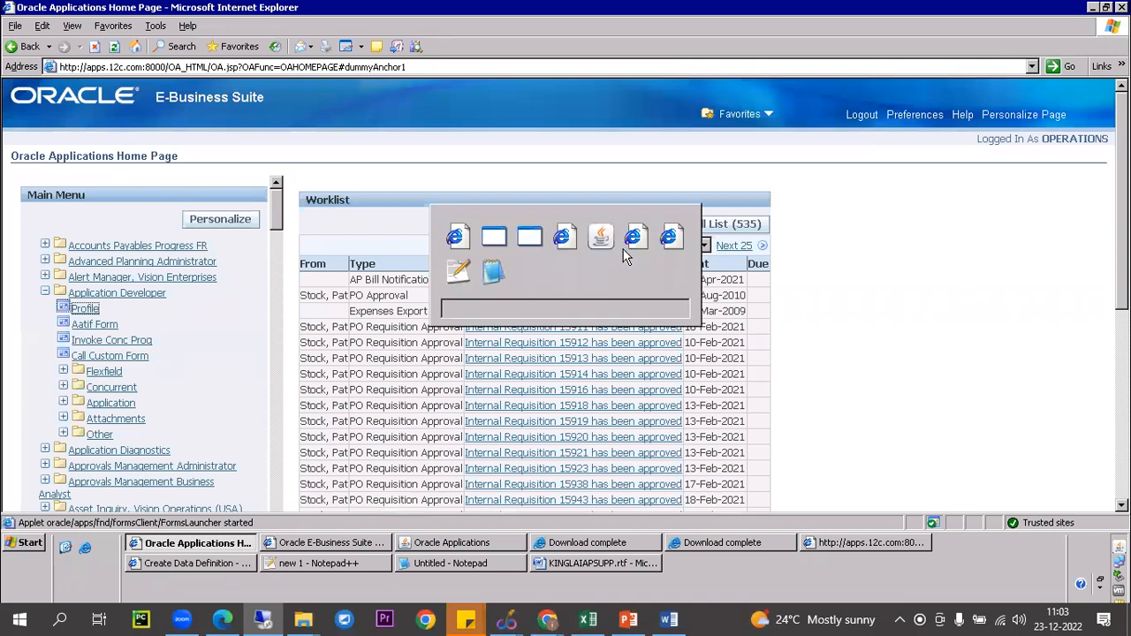
pyautogui.click(664, 374)
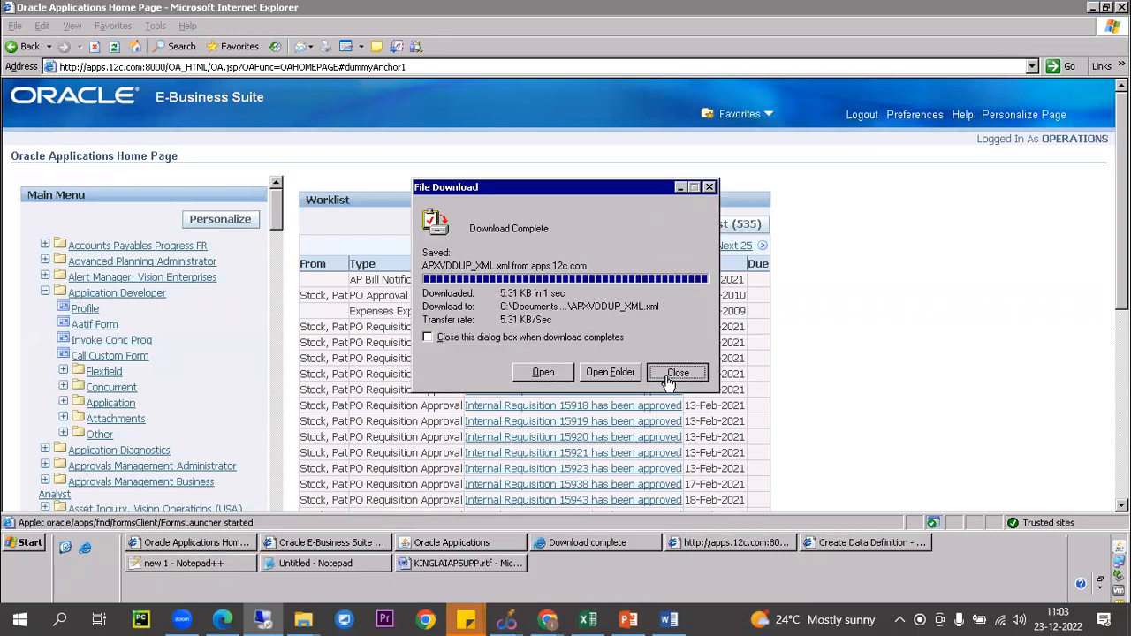
pyautogui.click(473, 545)
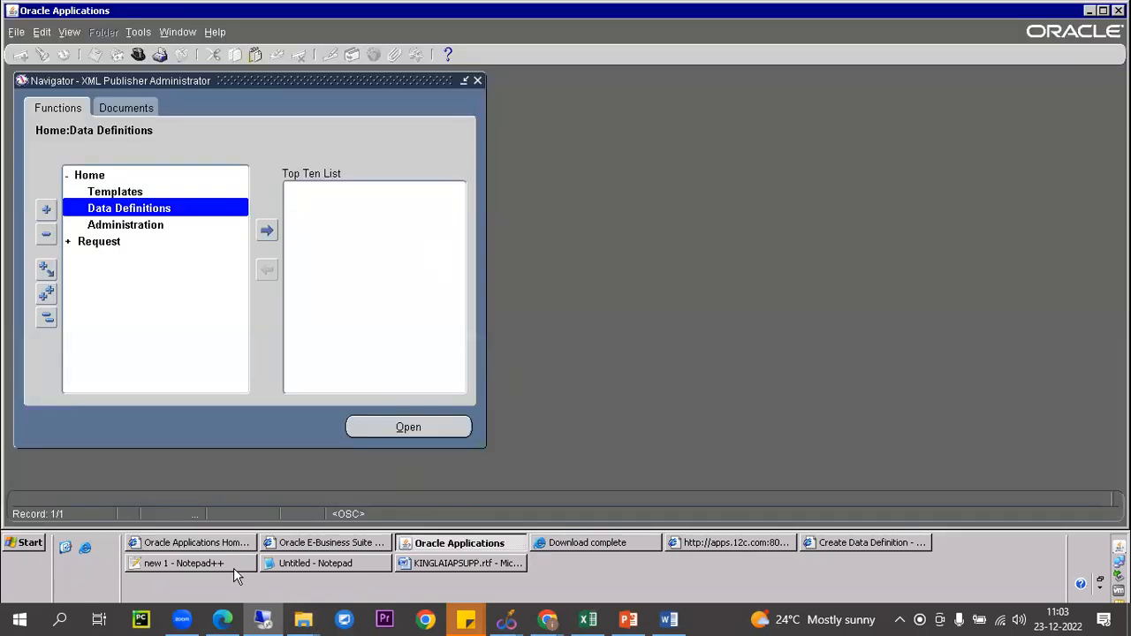
pyautogui.click(822, 542)
# Step: Create the data definition with KINGLAIAPSUPP2 as both code and name, and Payables as the application
pyautogui.click(753, 172)
pyautogui.hotkey('ctrl', 'v')
pyautogui.click(205, 171)
pyautogui.hotkey('ctrl', 'v')
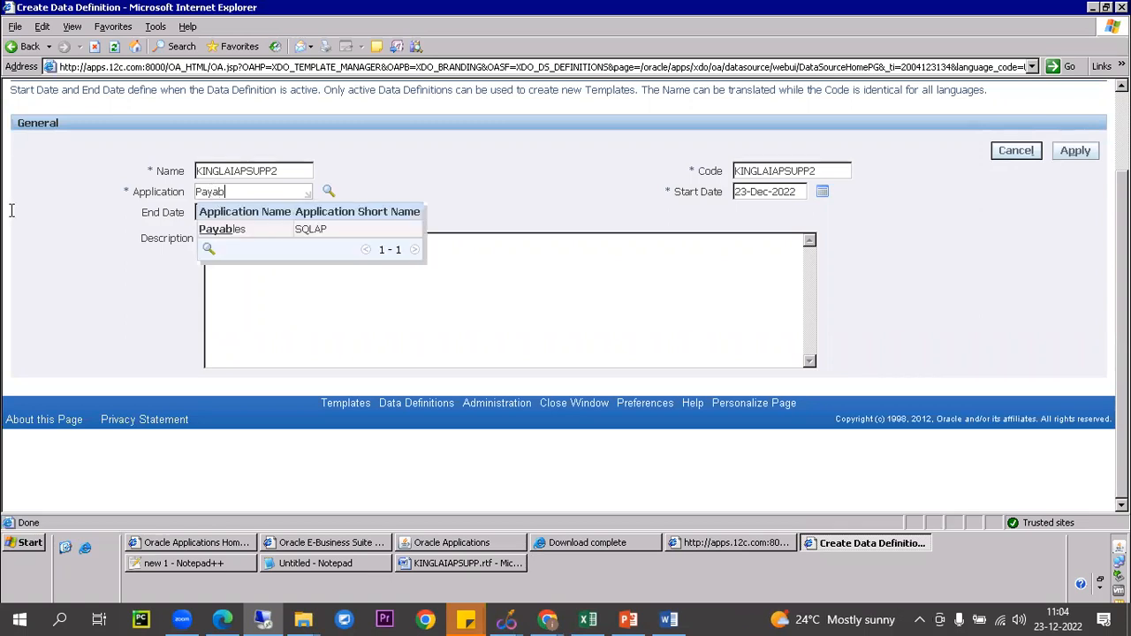
pyautogui.click(222, 231)
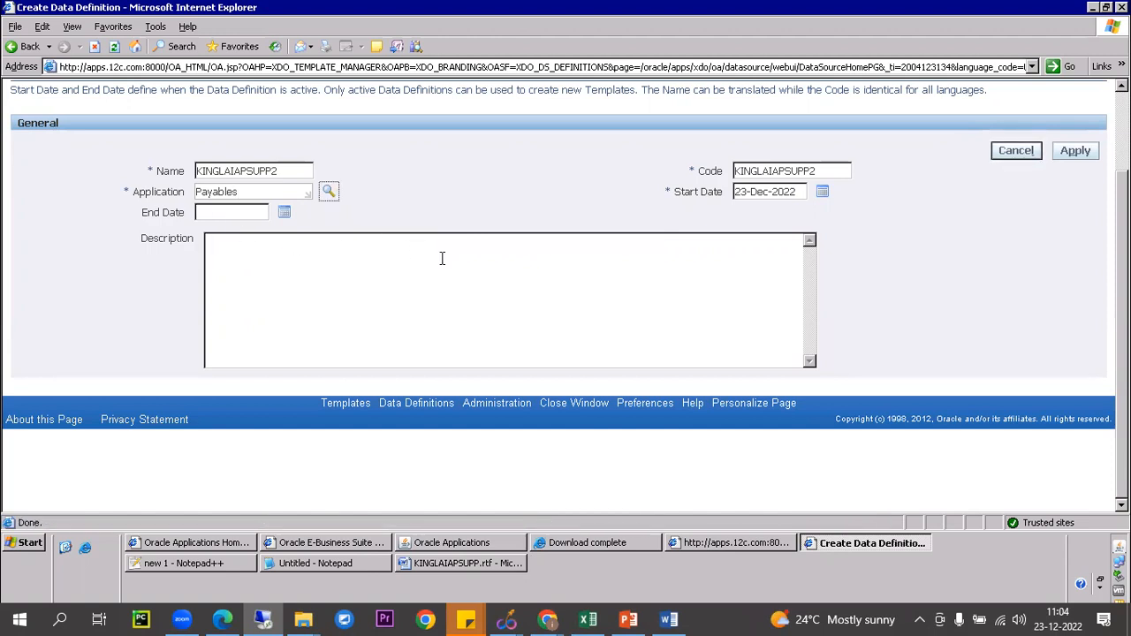
pyautogui.click(1073, 154)
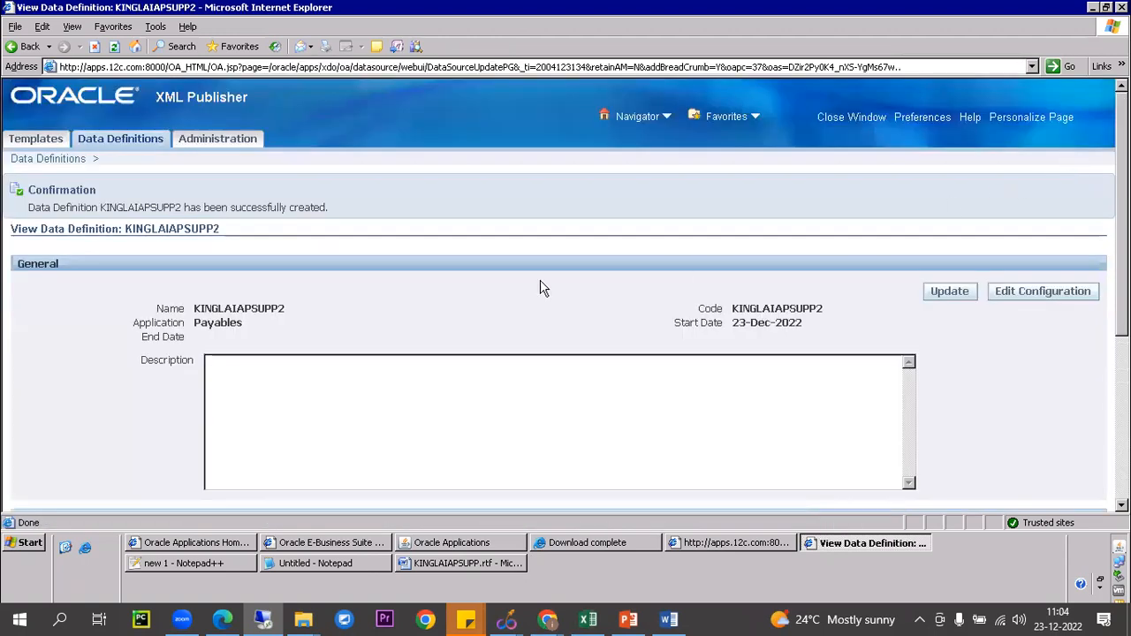
# Step: Add a data template file to the KINGLAIAPSUPP2 data definition, choosing KINGLAIAPSUPP2.xml from the desktop
pyautogui.scroll(-5, 341, 244)
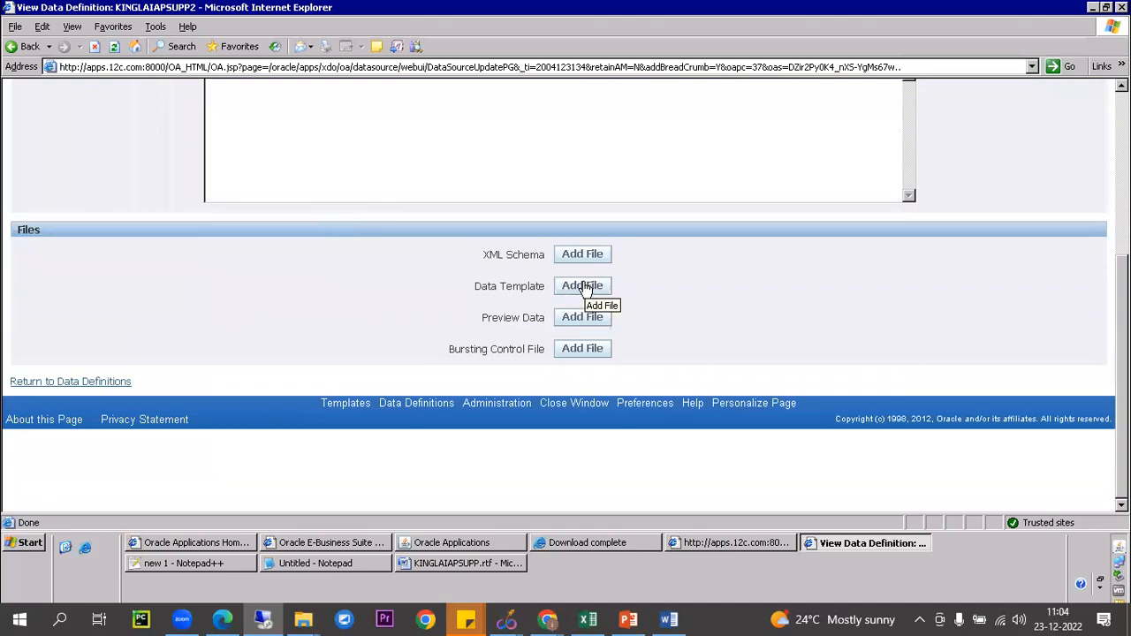
pyautogui.click(583, 284)
pyautogui.click(371, 231)
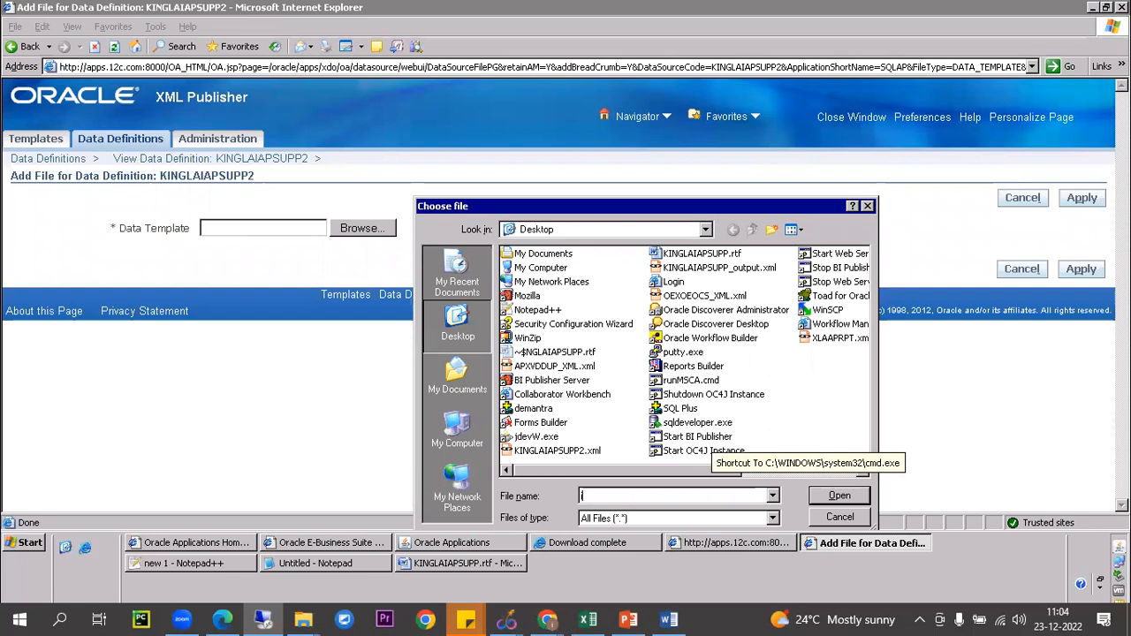
pyautogui.write('kin')
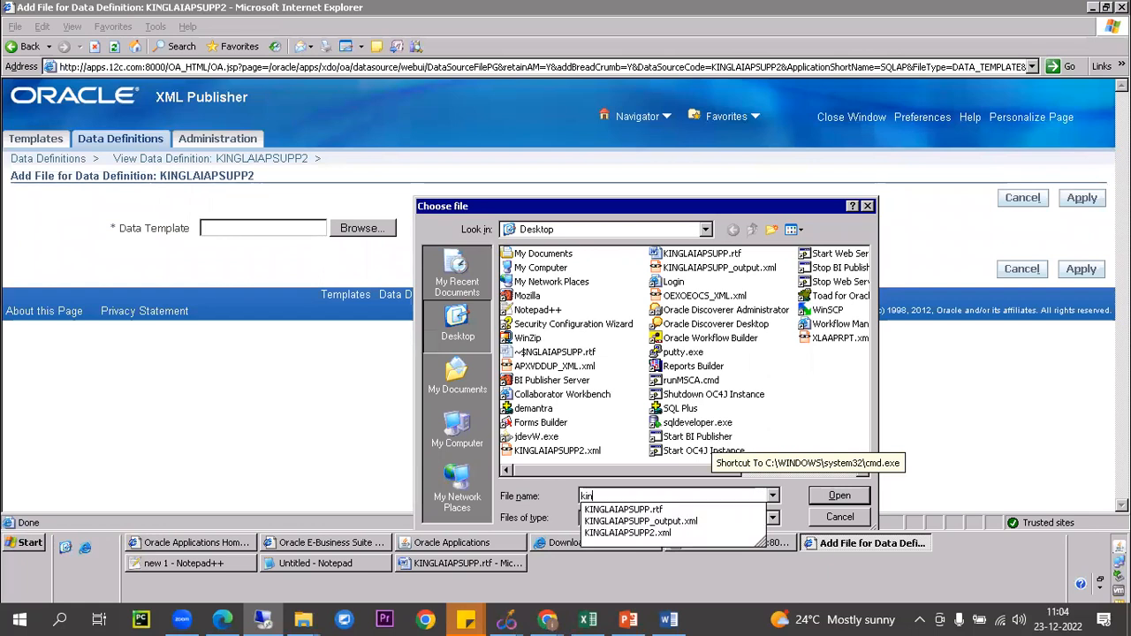
pyautogui.press('Down')
pyautogui.press('Down')
pyautogui.press('Down')
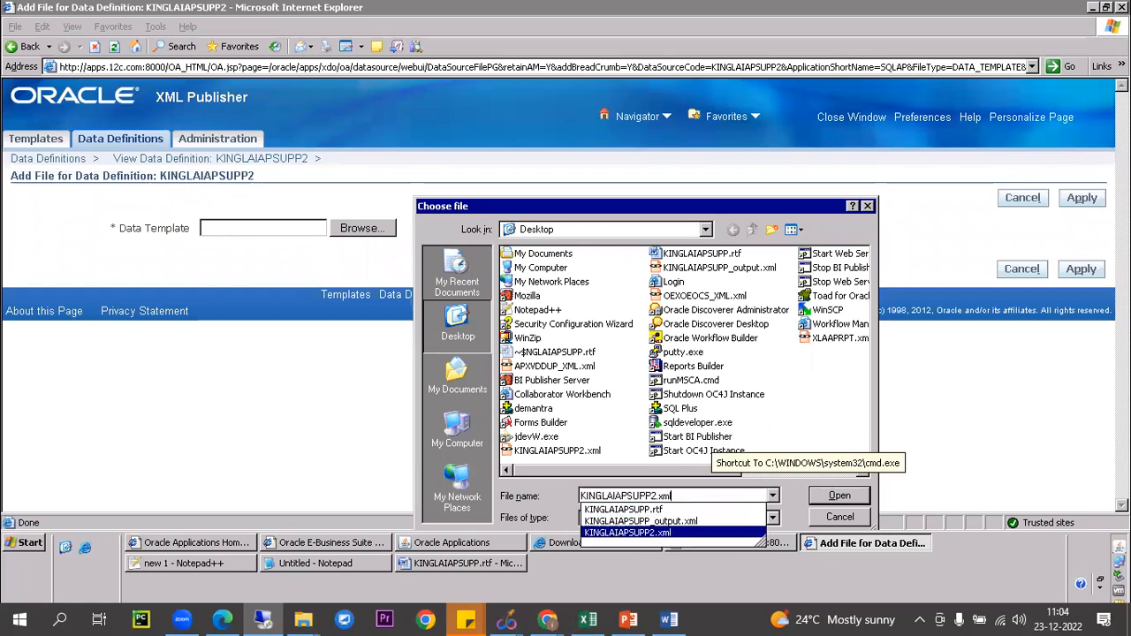
pyautogui.press('Return')
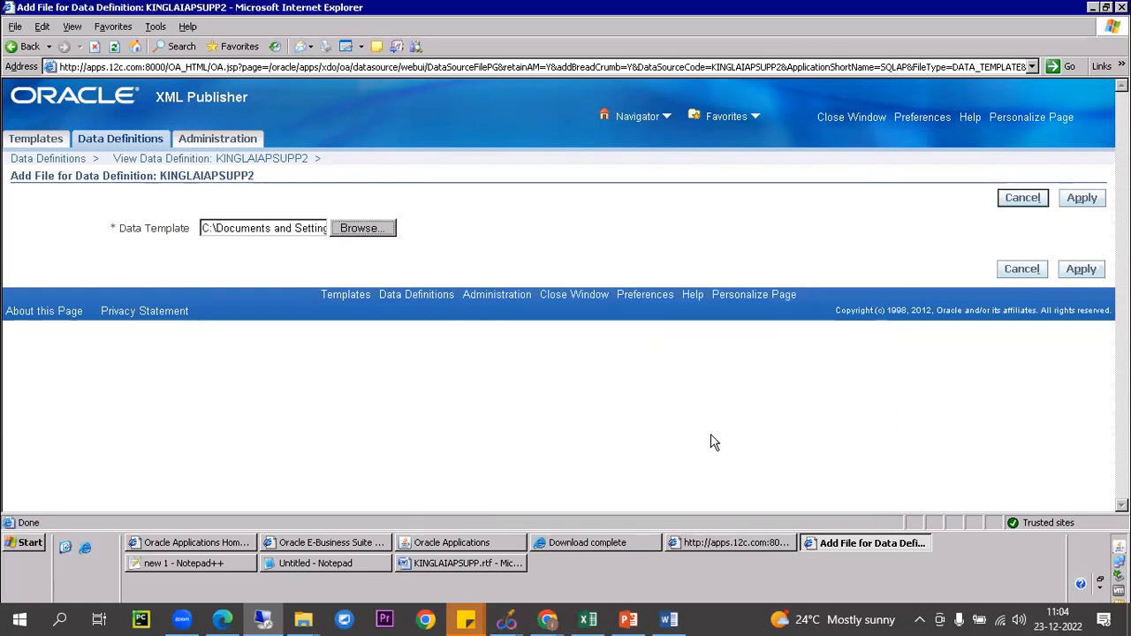
# Step: Apply the chosen data template to the KINGLAIAPSUPP2 data definition and check its entry among the definition's files
pyautogui.click(1083, 197)
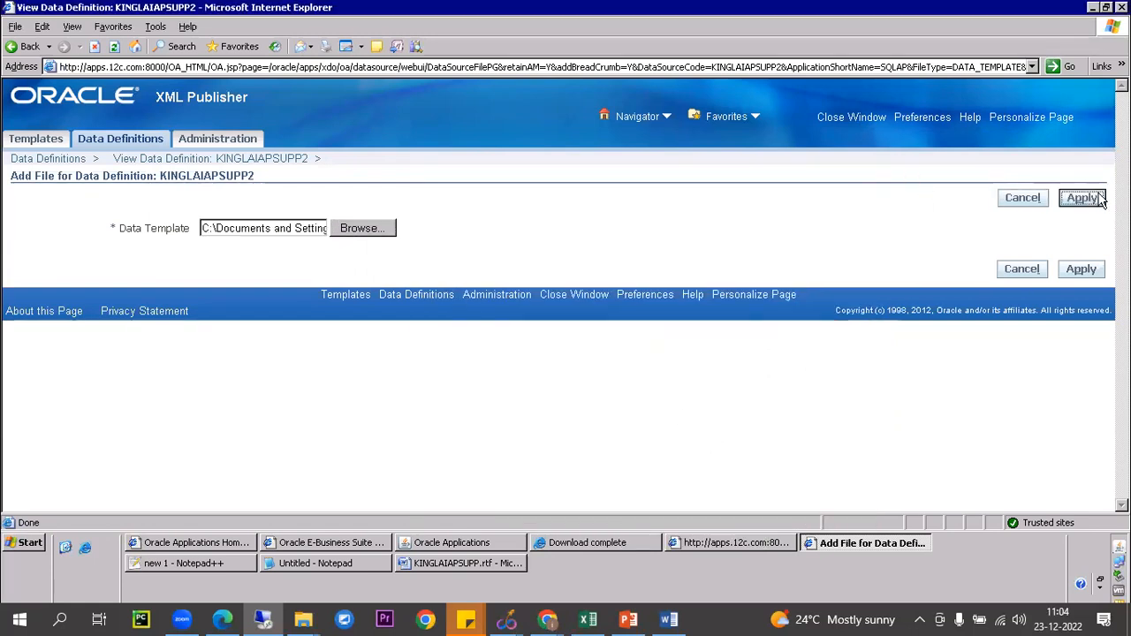
pyautogui.scroll(-5, 615, 302)
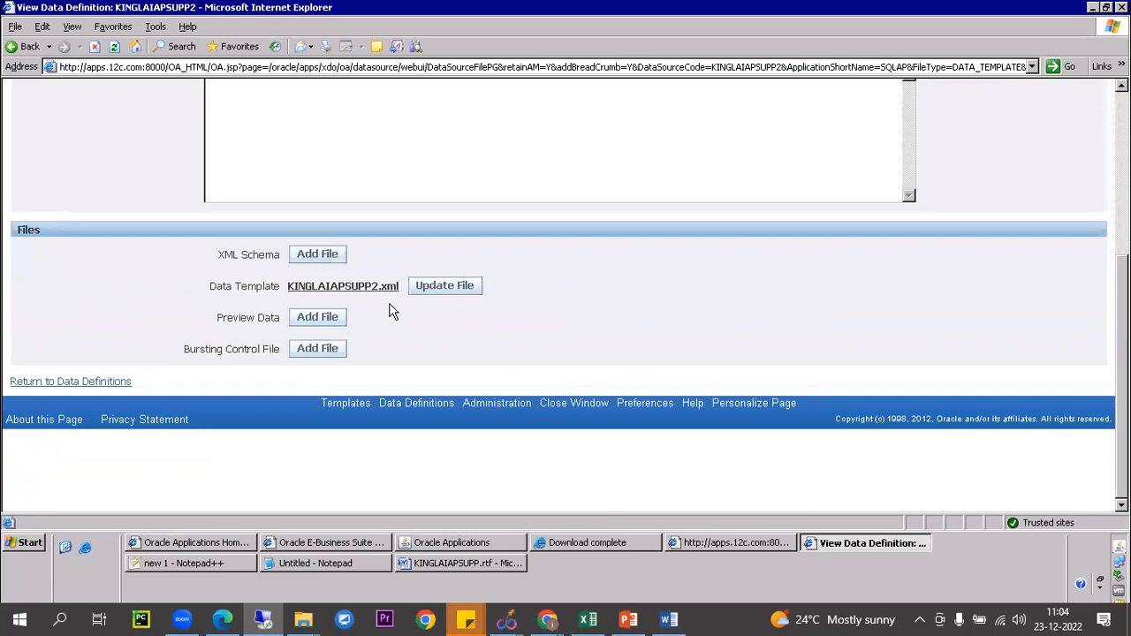
# Step: Switch to the Notepad++ notes and move the missing-file prompt aside to read the registration checklist
pyautogui.hotkey('alt', 'Tab')
pyautogui.press('Tab')
pyautogui.press('Tab')
pyautogui.press('Tab')
pyautogui.press('Tab')
pyautogui.press('Tab')
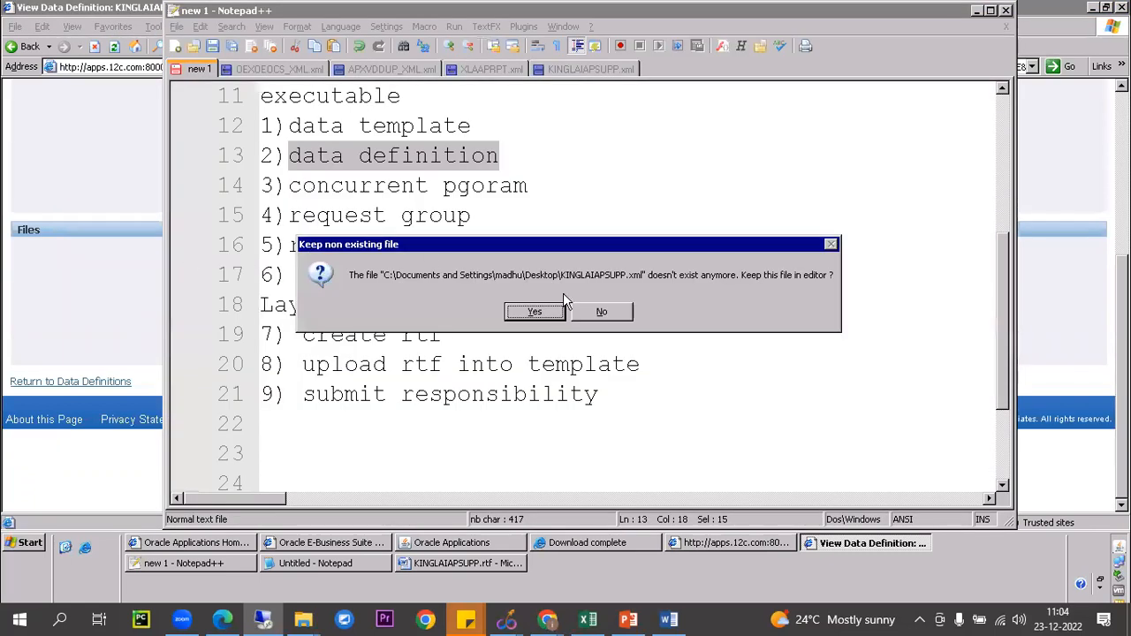
pyautogui.moveTo(524, 250); pyautogui.dragTo(811, 270)
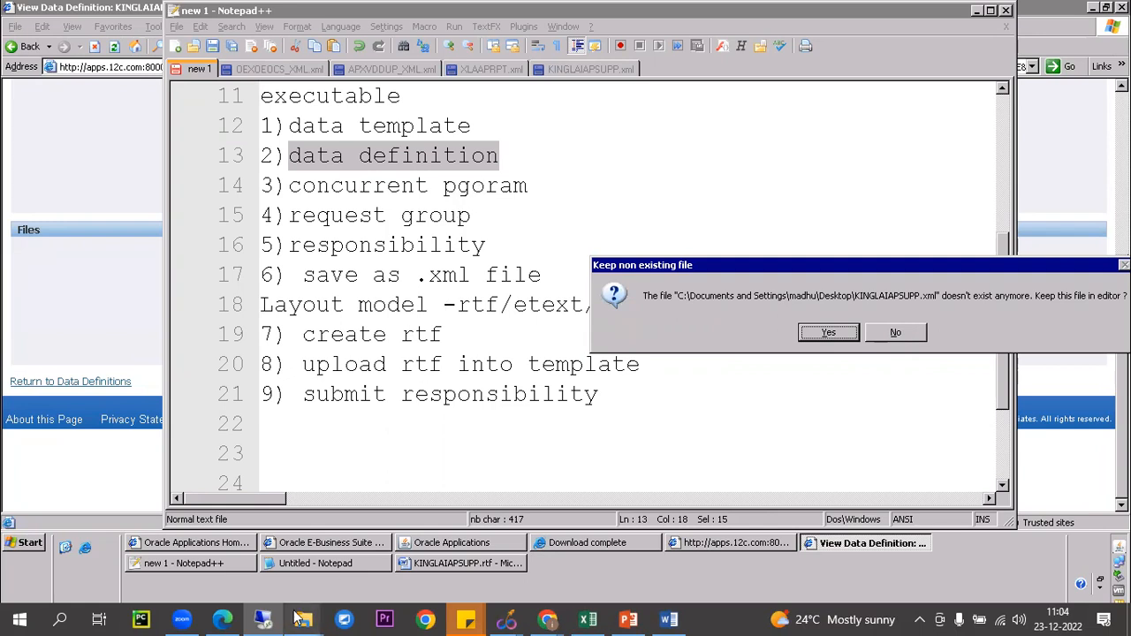
# Step: Switch to Oracle Applications and change the responsibility to System Administrator
pyautogui.click(446, 542)
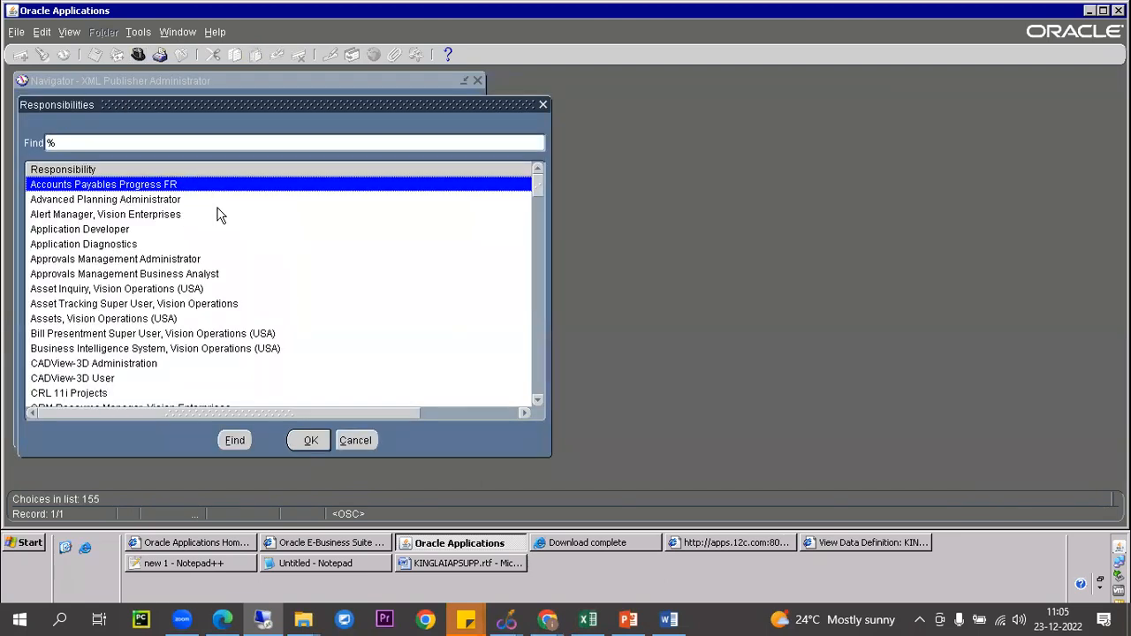
pyautogui.write('system Administrat')
pyautogui.doubleClick(220, 215)
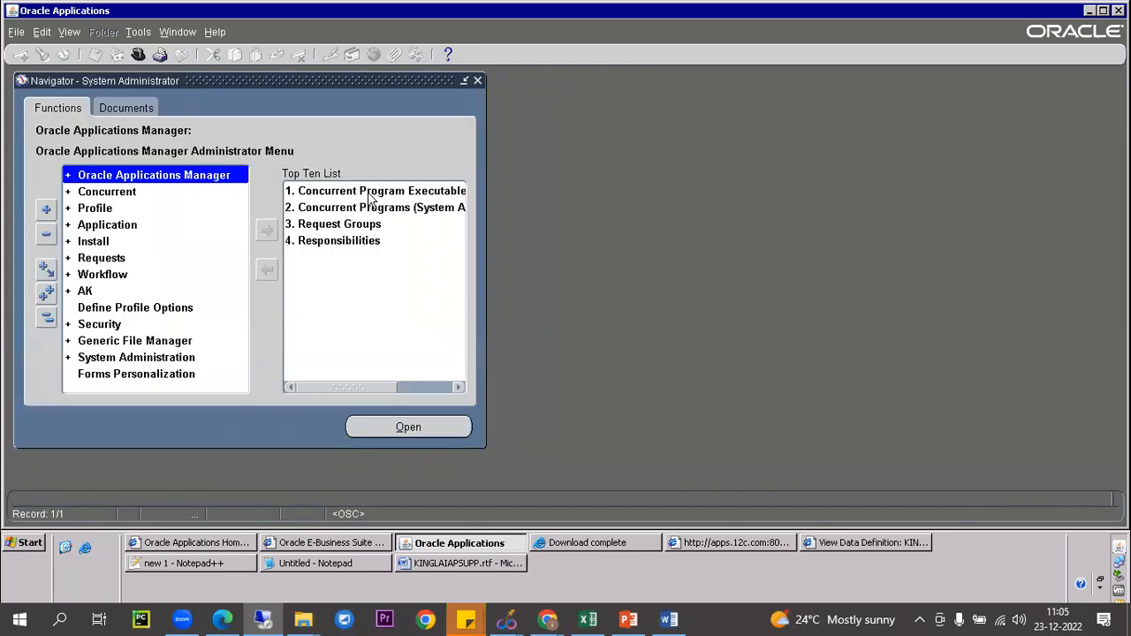
pyautogui.click(393, 210)
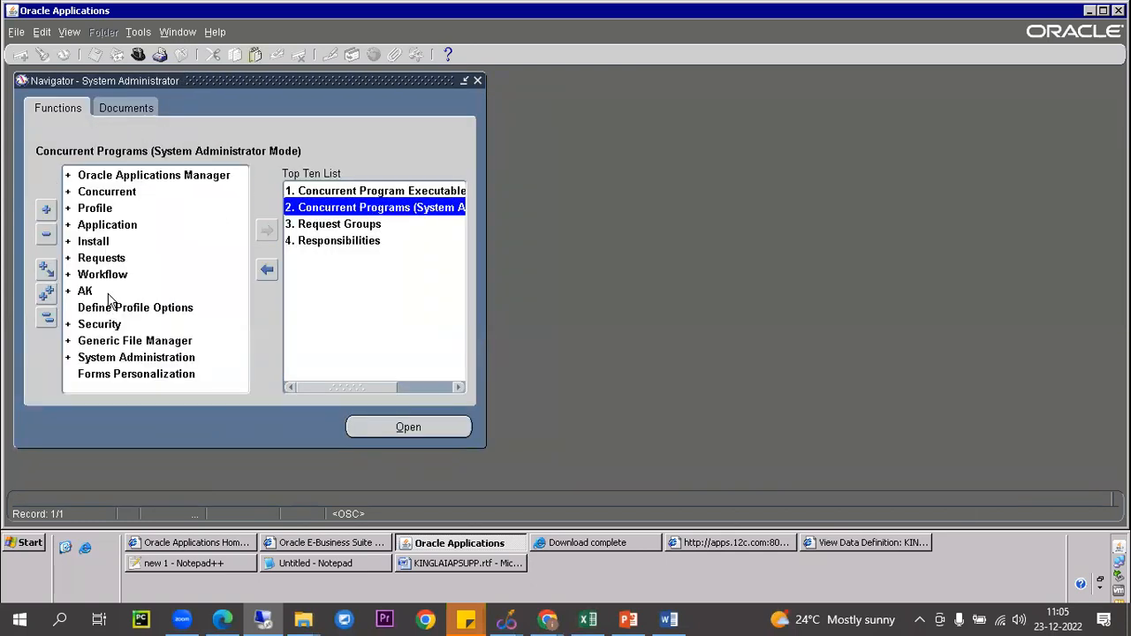
pyautogui.doubleClick(397, 209)
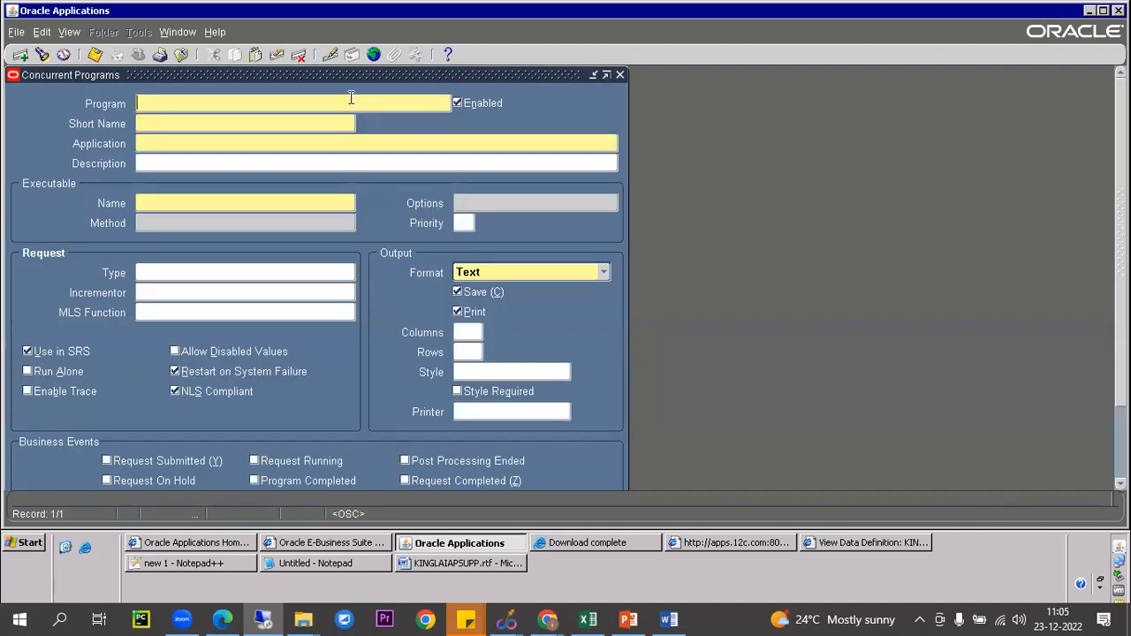
pyautogui.press('F4')
pyautogui.press('c')
pyautogui.press('p')
pyautogui.press('e')
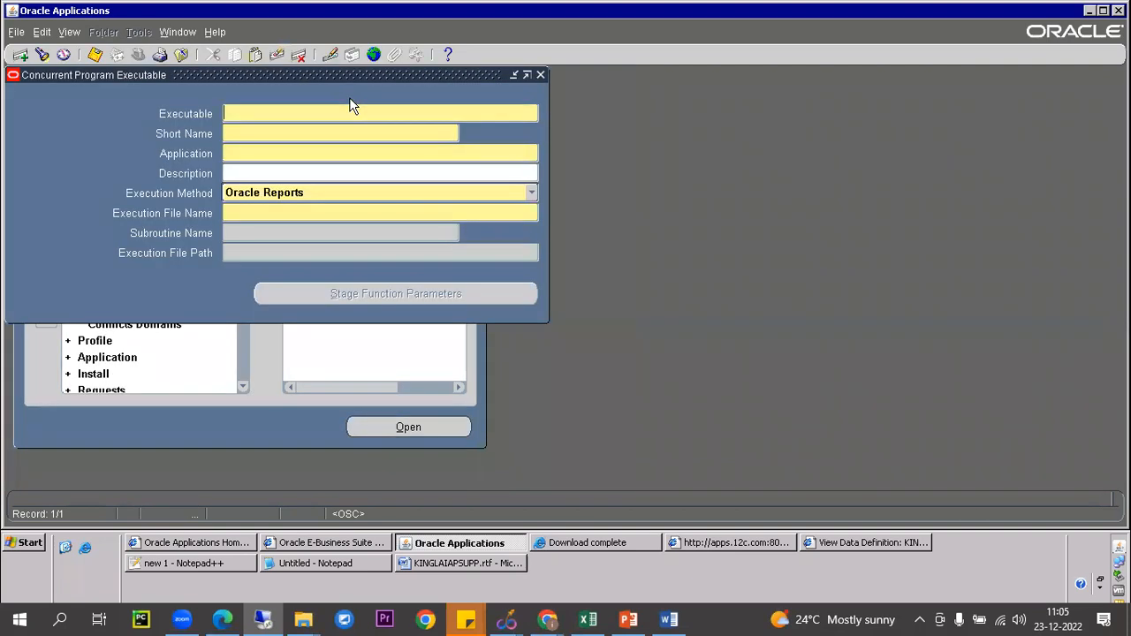
pyautogui.press('F4')
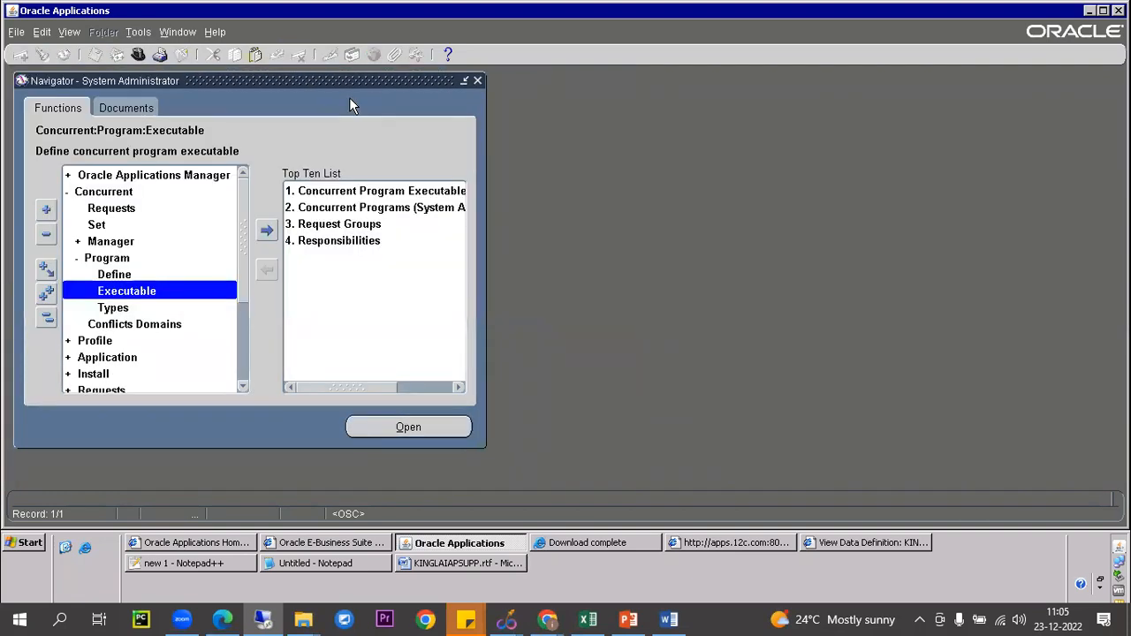
pyautogui.press('2')
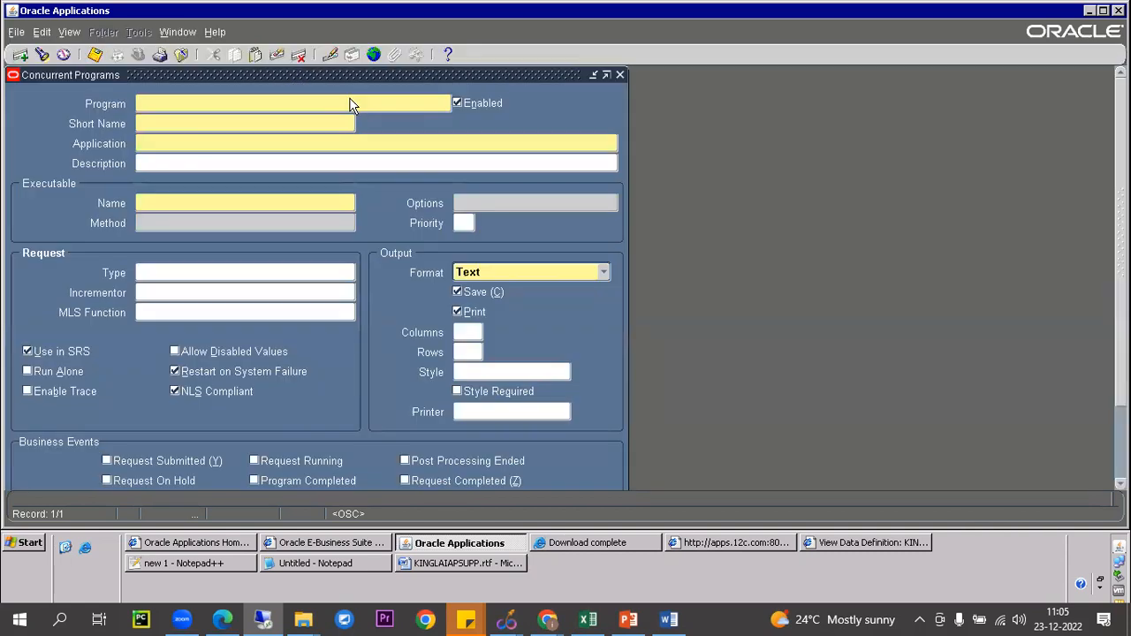
pyautogui.press('F4')
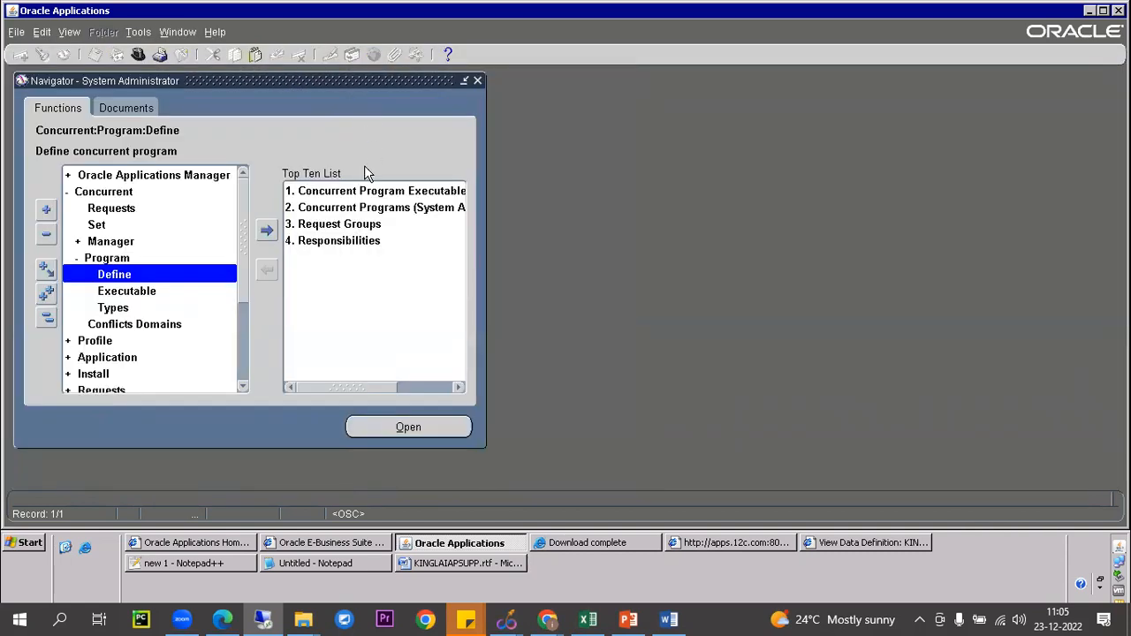
# Step: Start a concurrent program in System Administrator mode, with XML Publisher's XDODTEXE as the executable and XML as the output format
pyautogui.doubleClick(362, 207)
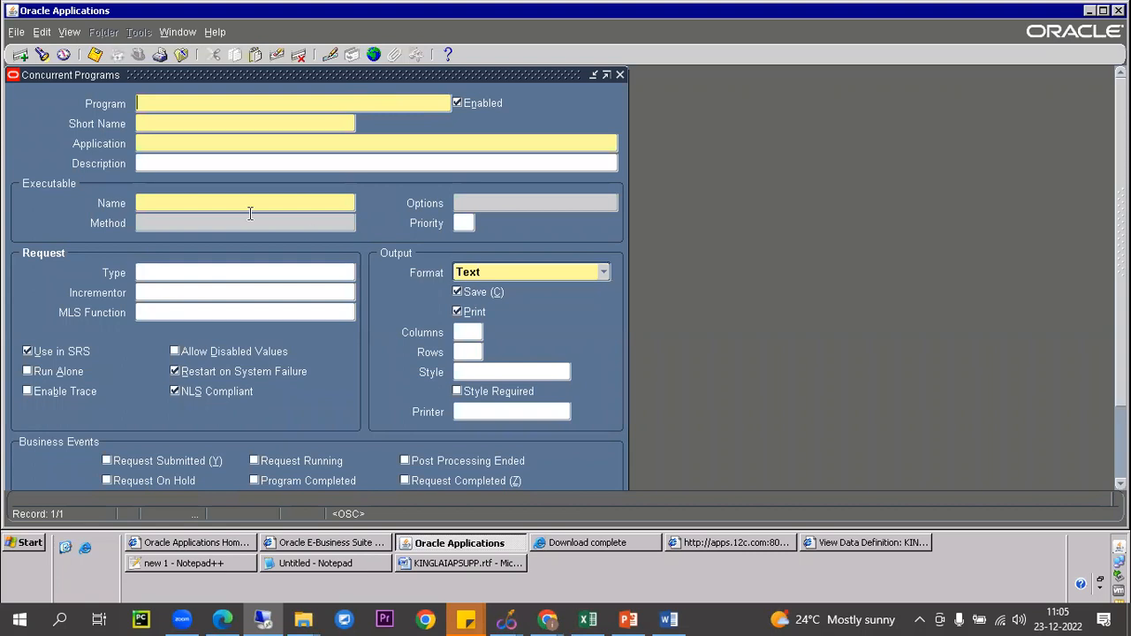
pyautogui.click(155, 204)
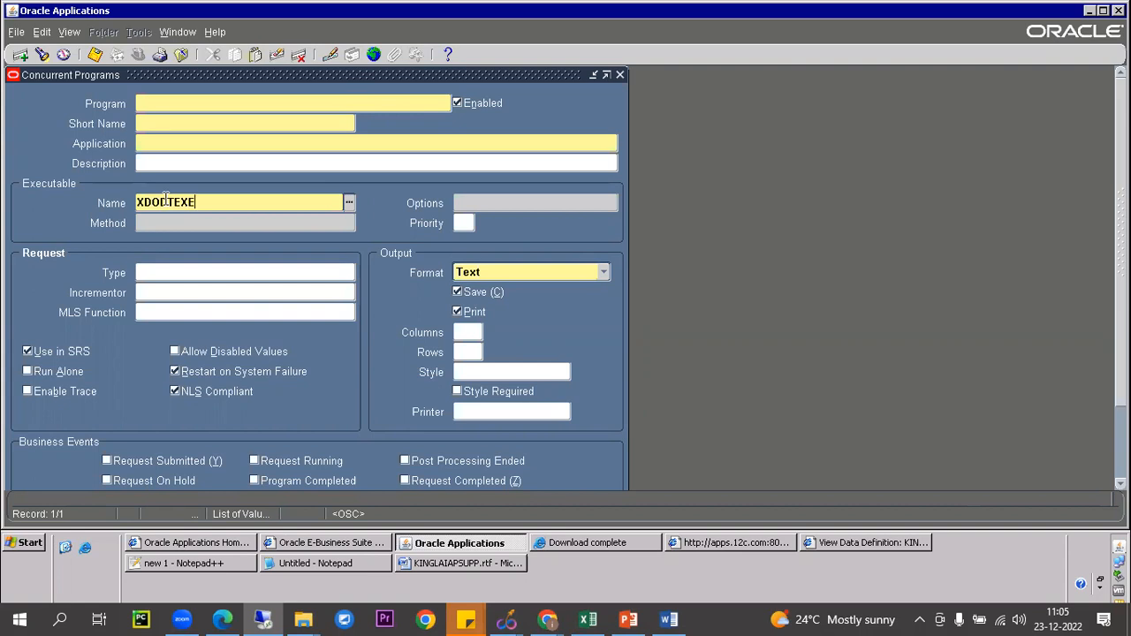
pyautogui.press('Tab')
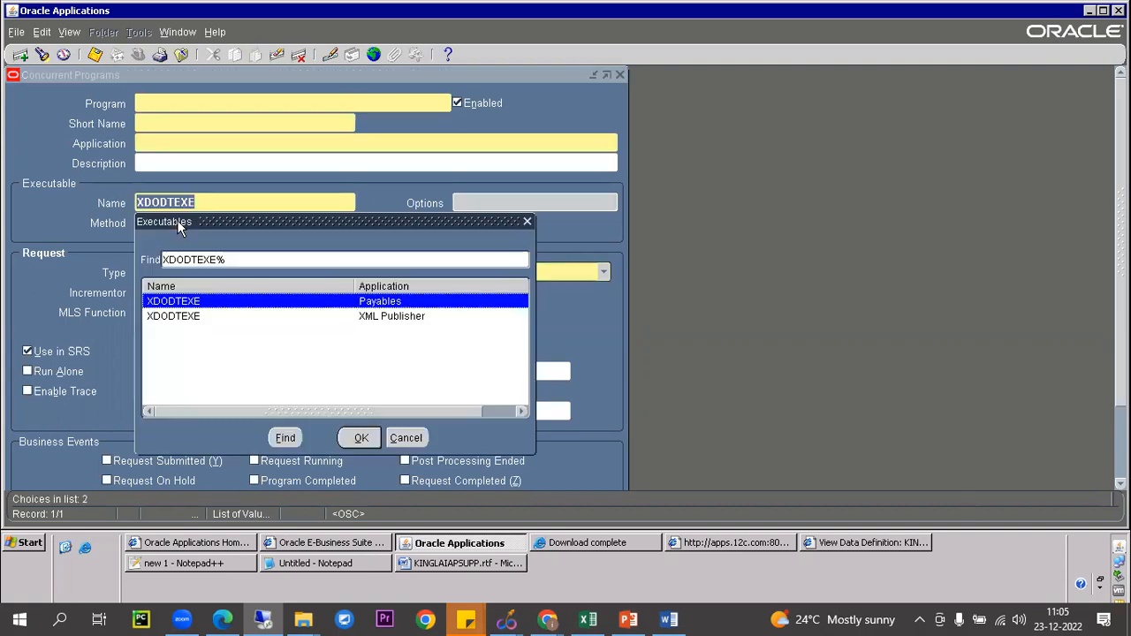
pyautogui.click(381, 318)
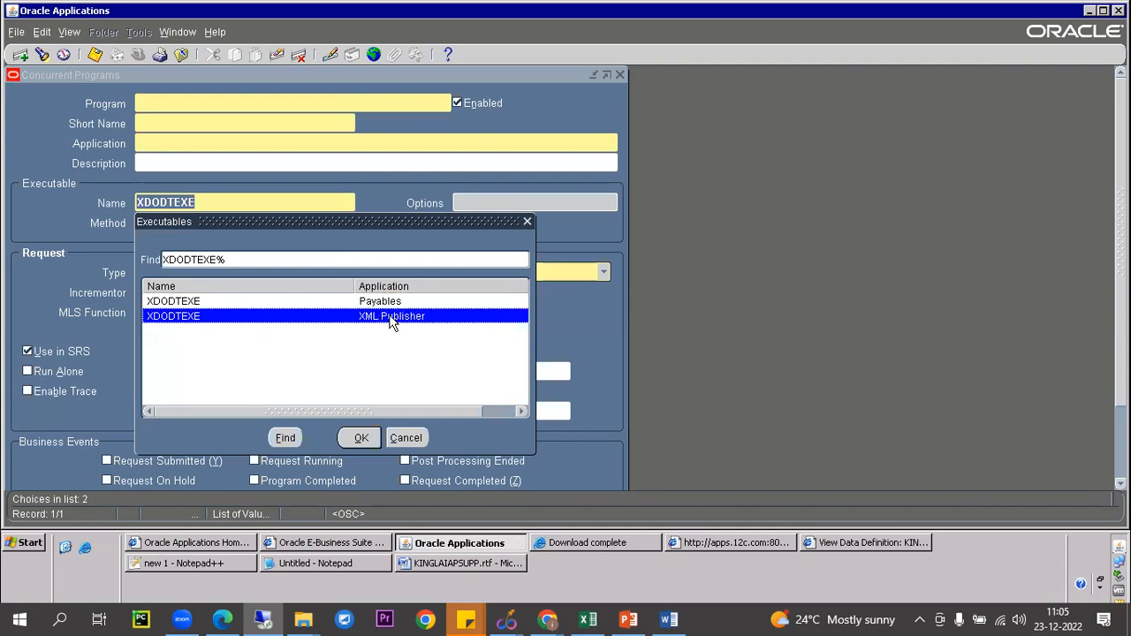
pyautogui.click(379, 307)
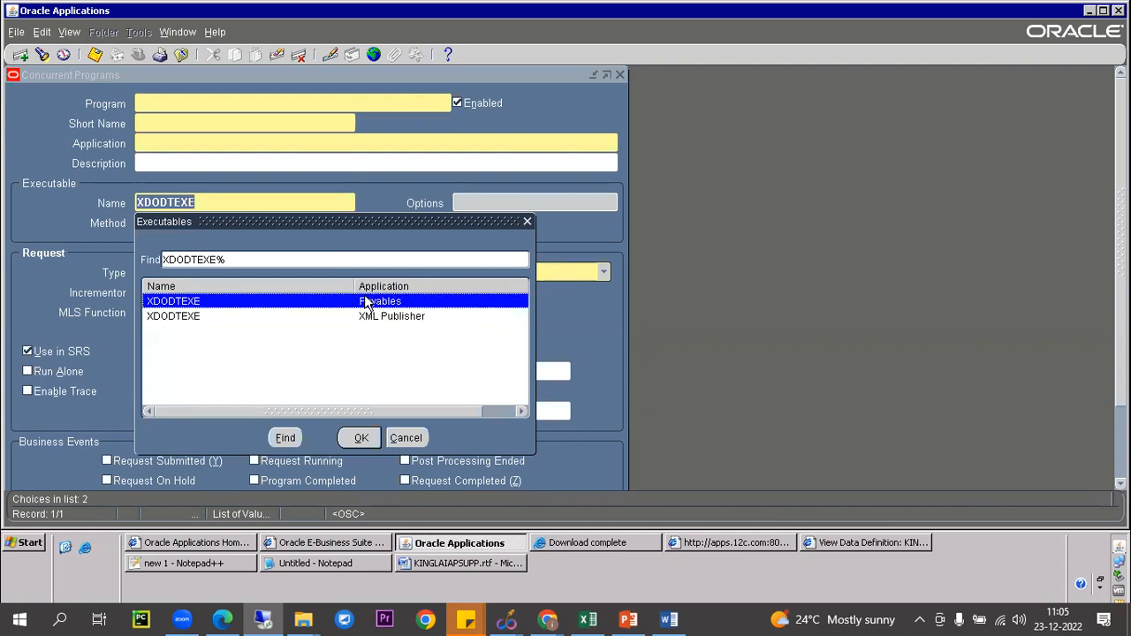
pyautogui.click(382, 318)
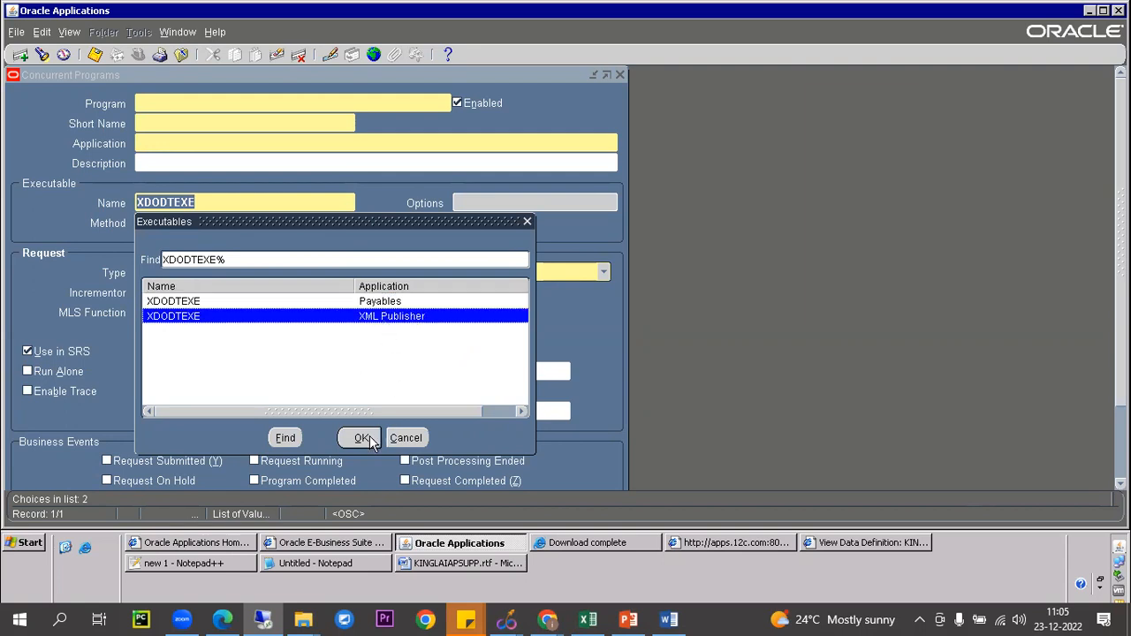
pyautogui.click(367, 439)
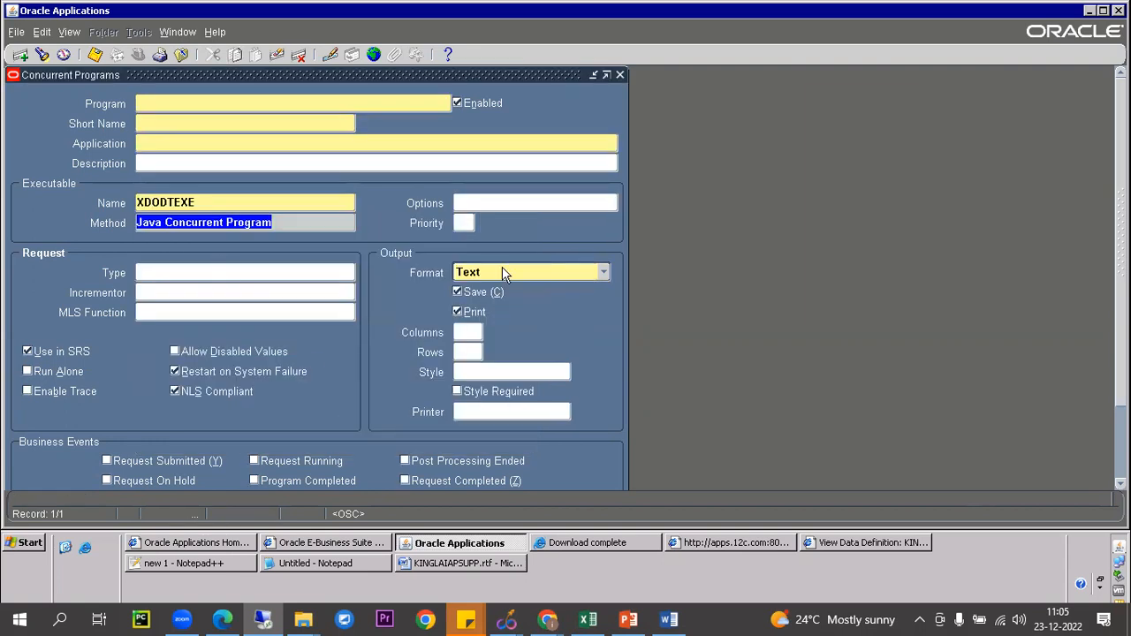
pyautogui.click(504, 274)
pyautogui.click(481, 290)
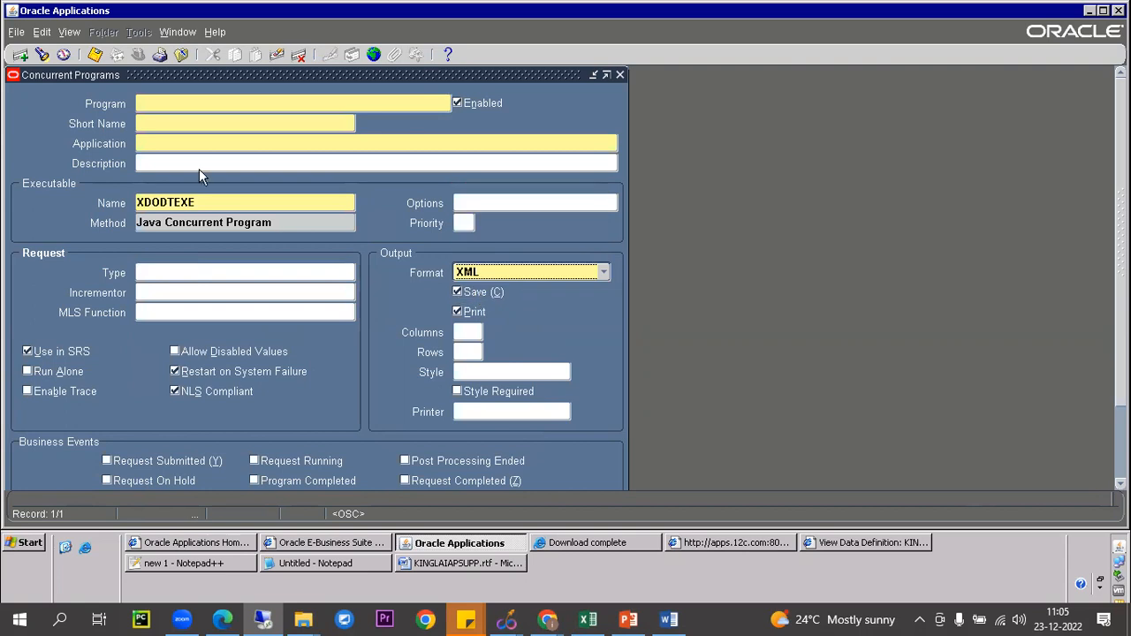
# Step: Name the concurrent program "KINGLAI R2 Supplier Details Report"
pyautogui.click(152, 102)
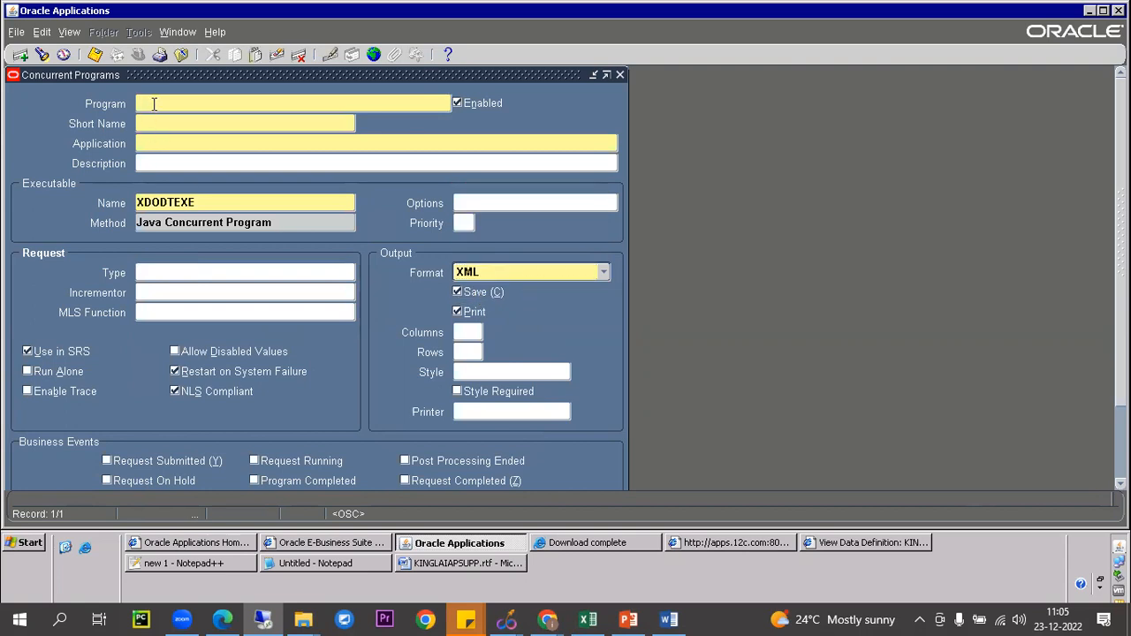
pyautogui.write('KING')
pyautogui.write('LAI R2 Supplier Details Report')
# Step: Copy the data definition code KINGLAIAPSUPP2 into the program's short name and set the application to Payables
pyautogui.click(166, 121)
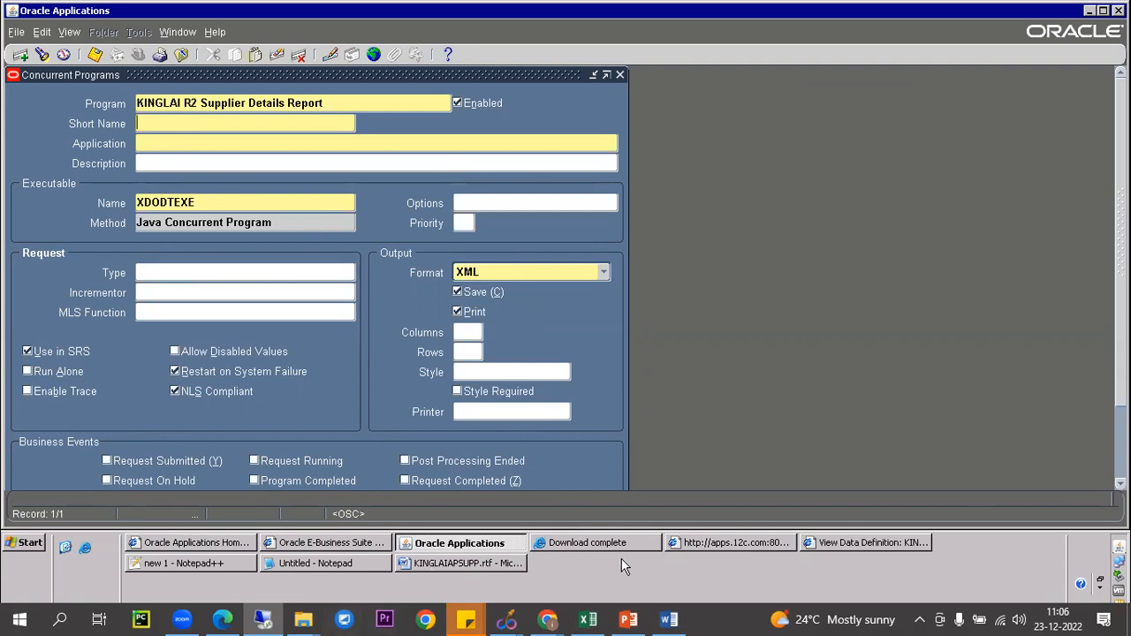
pyautogui.click(856, 543)
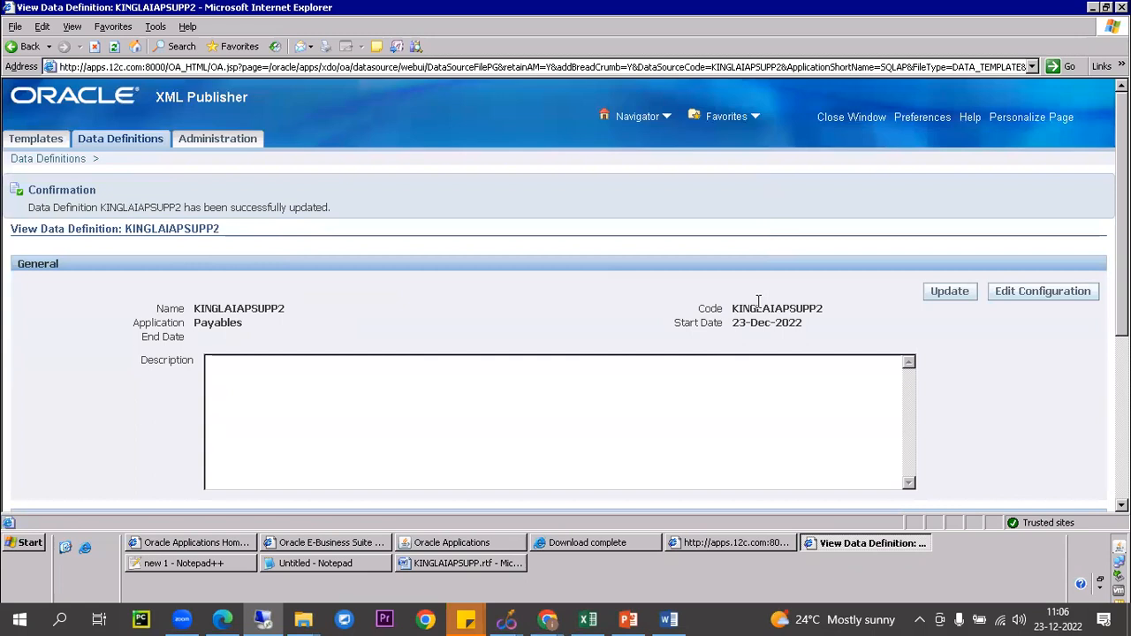
pyautogui.moveTo(732, 305); pyautogui.dragTo(825, 307)
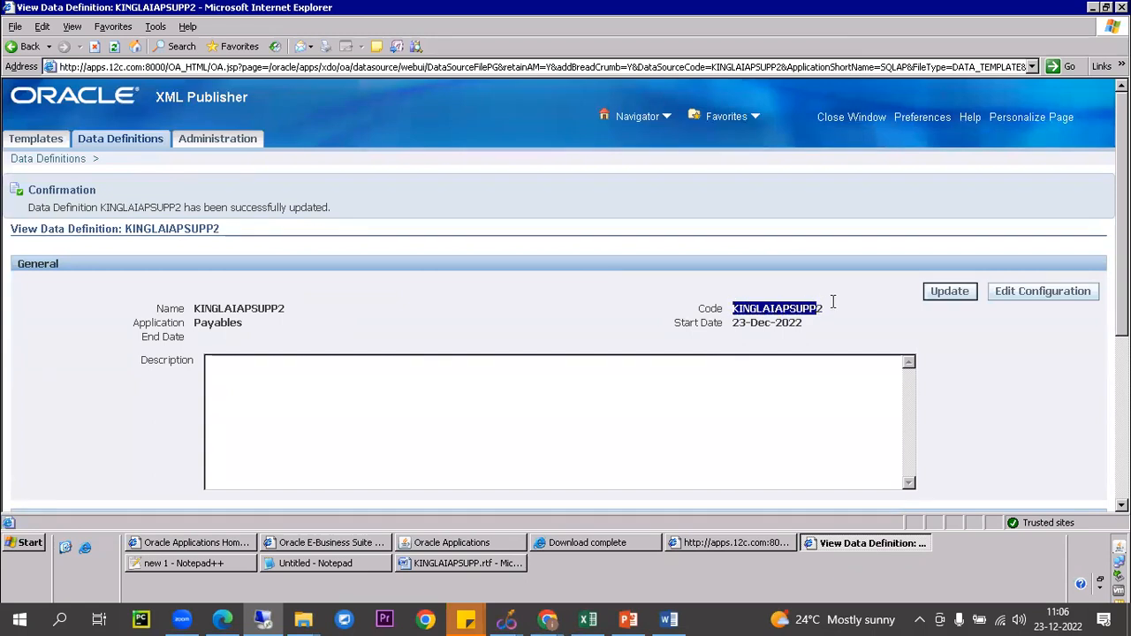
pyautogui.rightClick(809, 318)
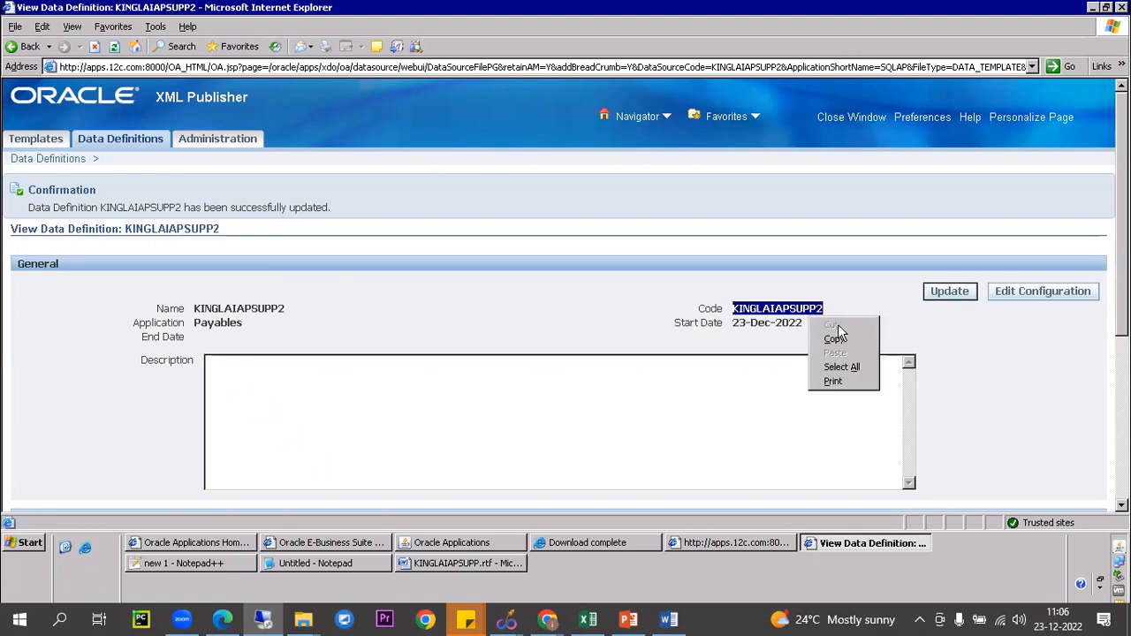
pyautogui.click(835, 334)
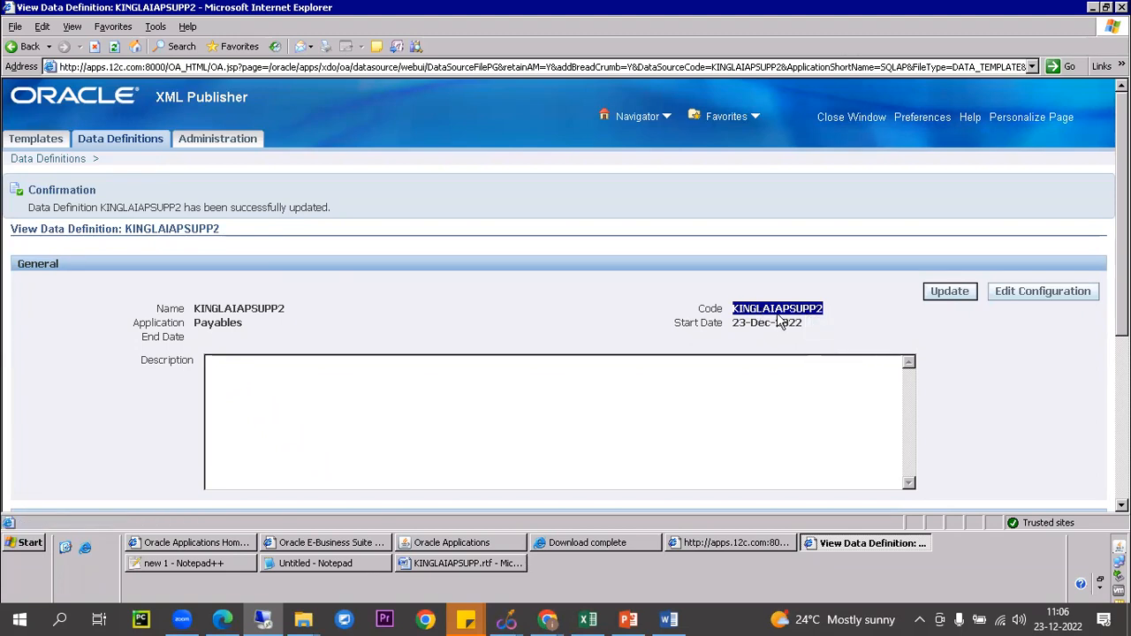
pyautogui.hotkey('alt', 'Tab')
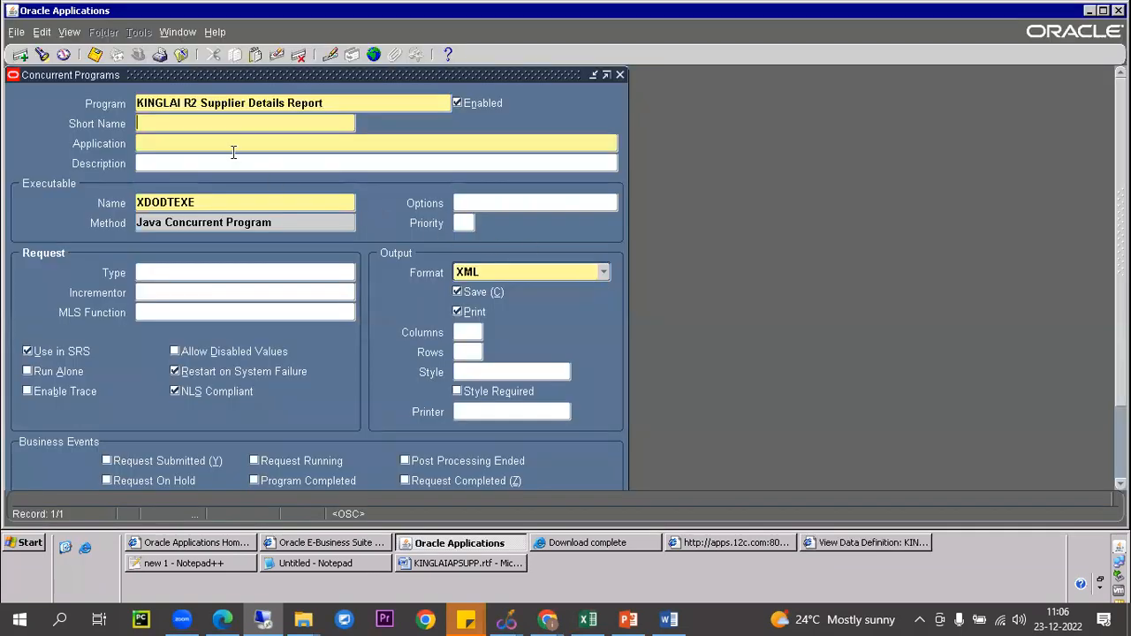
pyautogui.hotkey('ctrl', 'v')
pyautogui.click(184, 142)
pyautogui.write('Payab')
pyautogui.press('Tab')
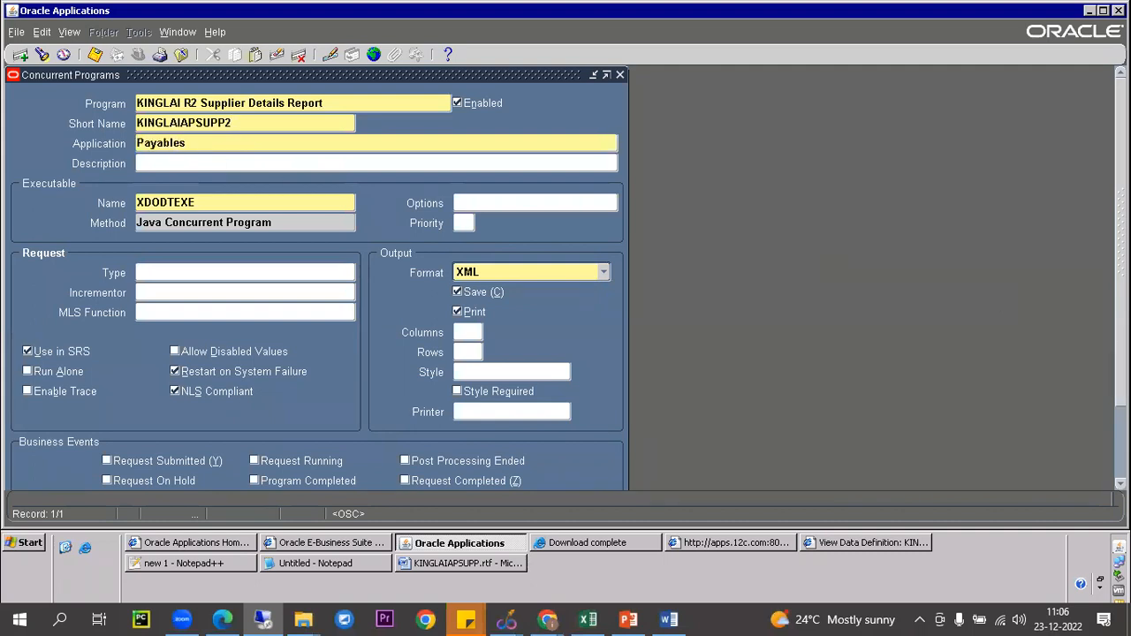
# Step: Add the concurrent program parameter Vendor Name with sequence 1 and the value set 240 Characters
pyautogui.scroll(-3, 530, 398)
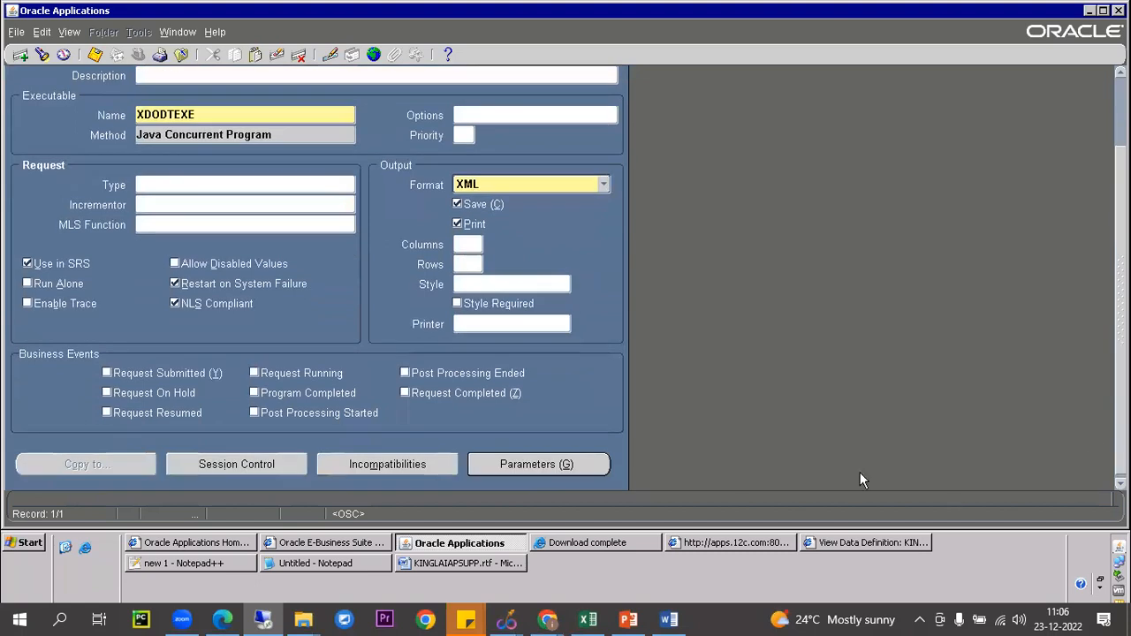
pyautogui.click(530, 464)
pyautogui.click(128, 130)
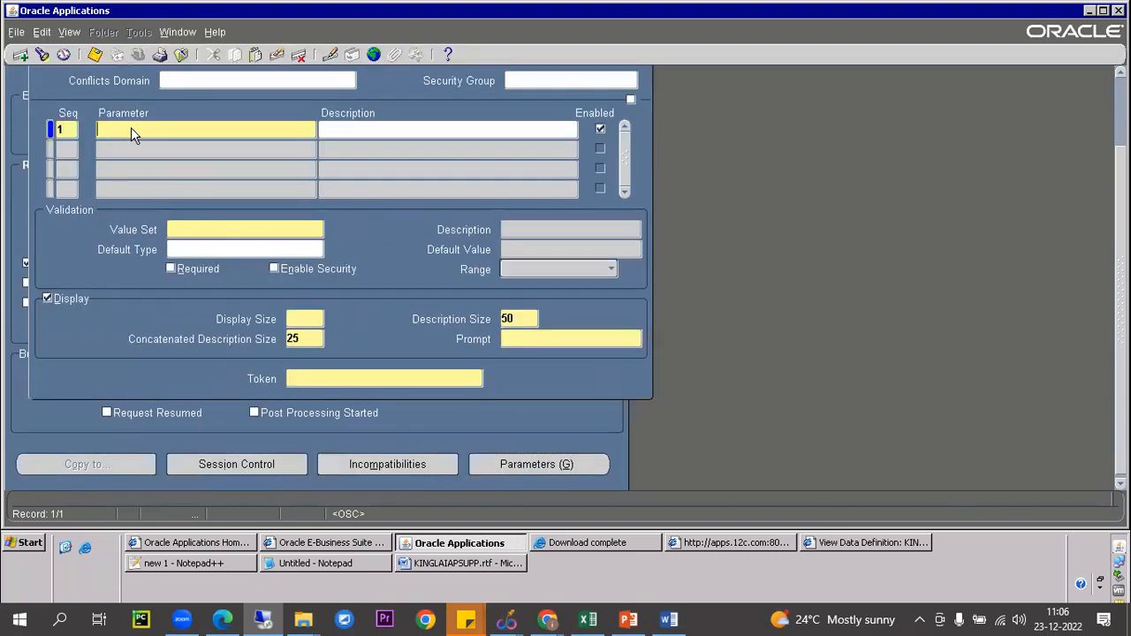
pyautogui.write('Vendor Name')
pyautogui.click(225, 229)
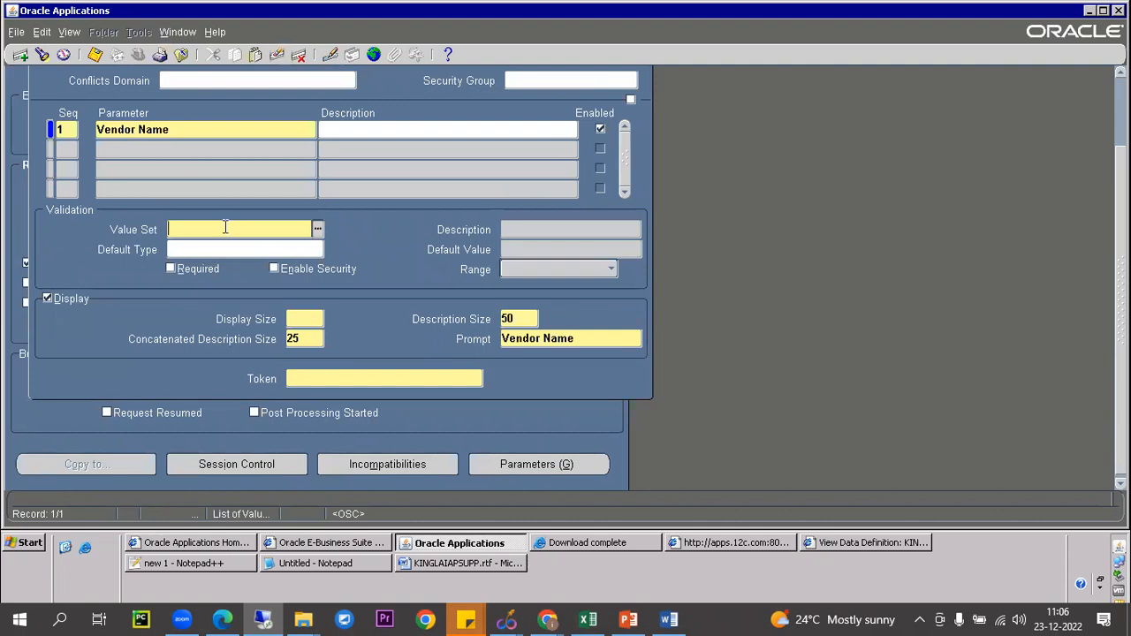
pyautogui.write('240 char')
pyautogui.press('Tab')
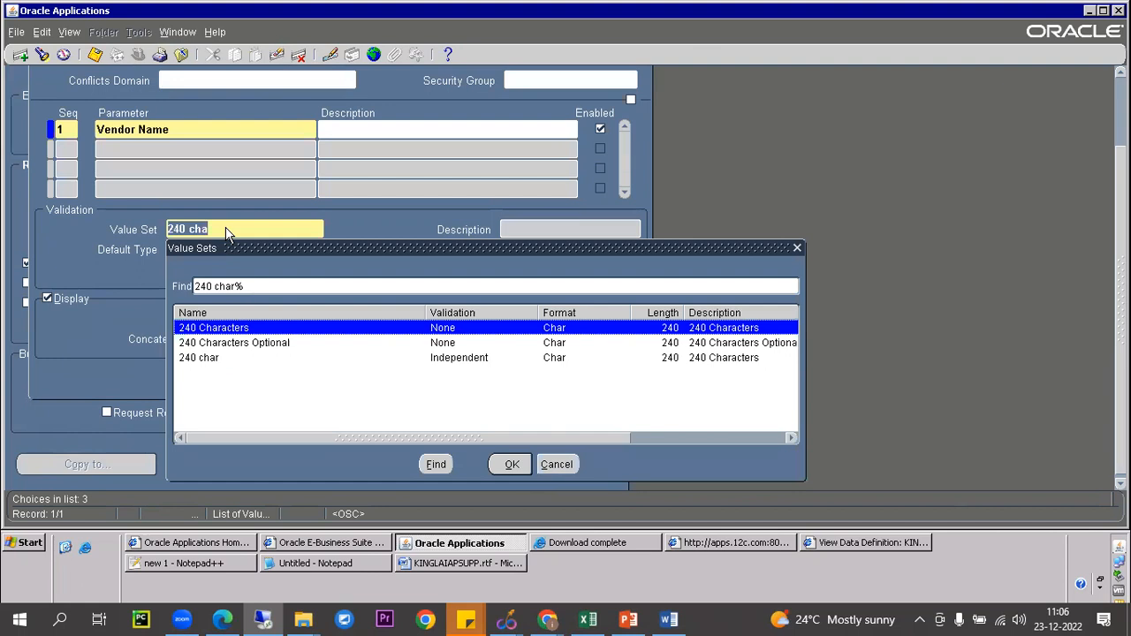
pyautogui.press('Return')
# Step: Give the Vendor Name parameter a default of type Constant with the value GE Plastics
pyautogui.click(220, 249)
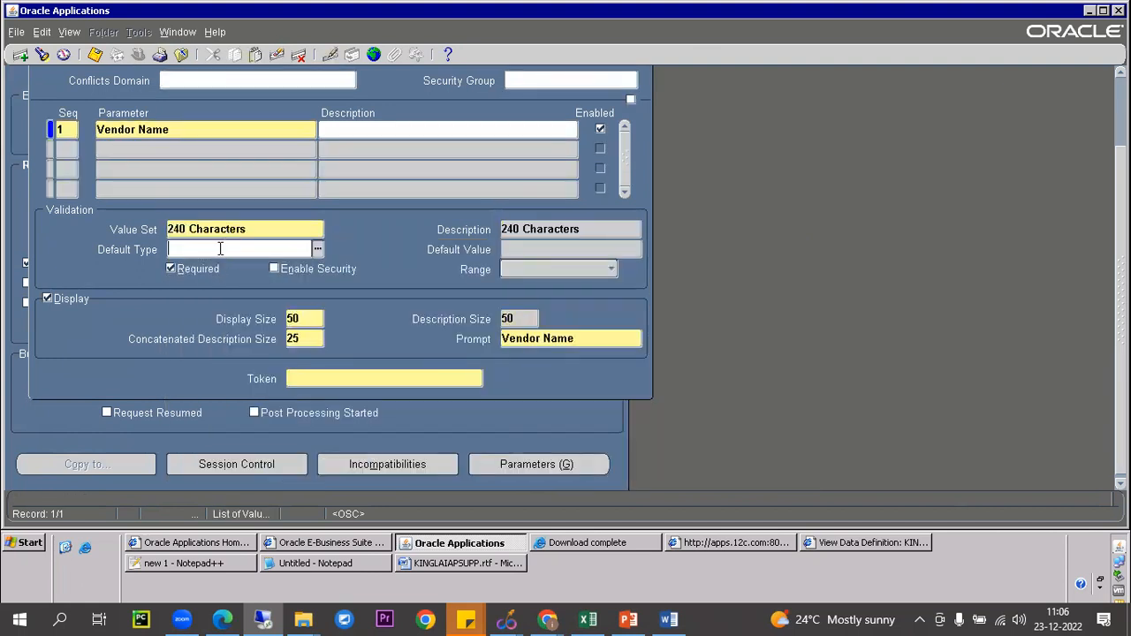
pyautogui.write('consta')
pyautogui.press('Tab')
pyautogui.write('GE ')
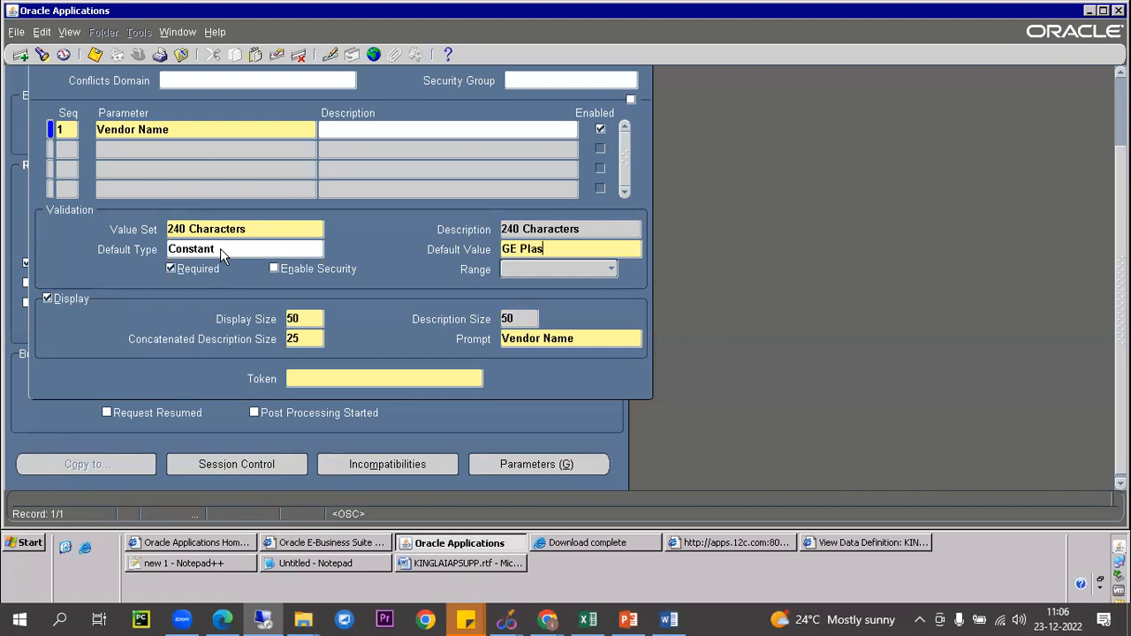
pyautogui.write('Plastics')
pyautogui.press('Tab')
# Step: Switch to Notepad++, drop the missing KINGLAIAPSUPP.xml from the editor, and open KINGLAIAPSUPP2.xml from the Desktop
pyautogui.click(320, 379)
pyautogui.click(189, 563)
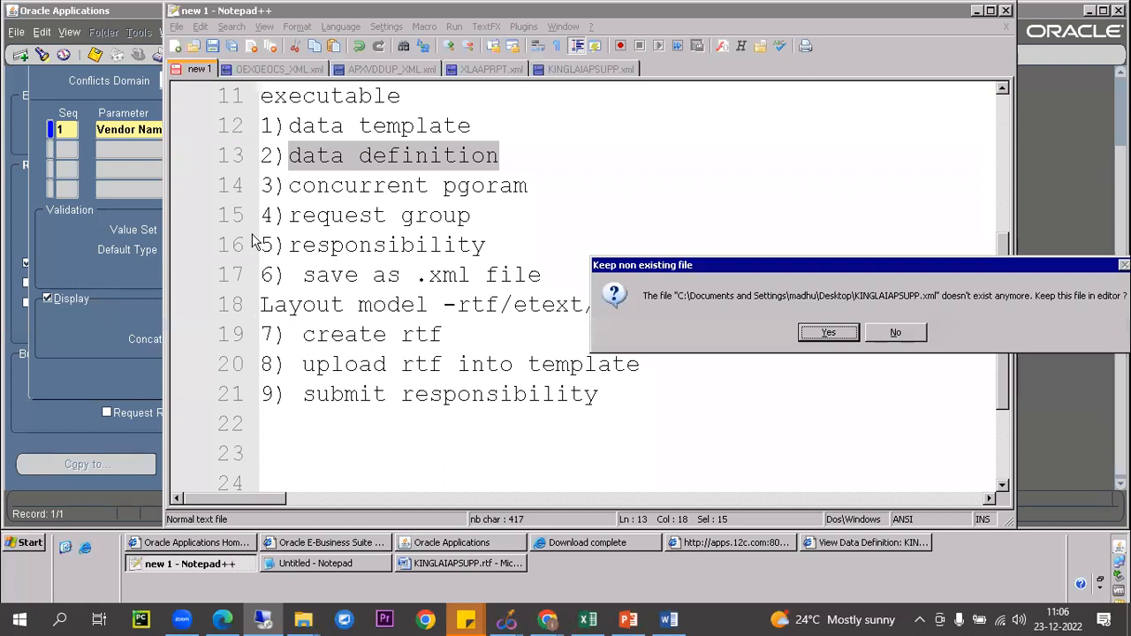
pyautogui.click(893, 332)
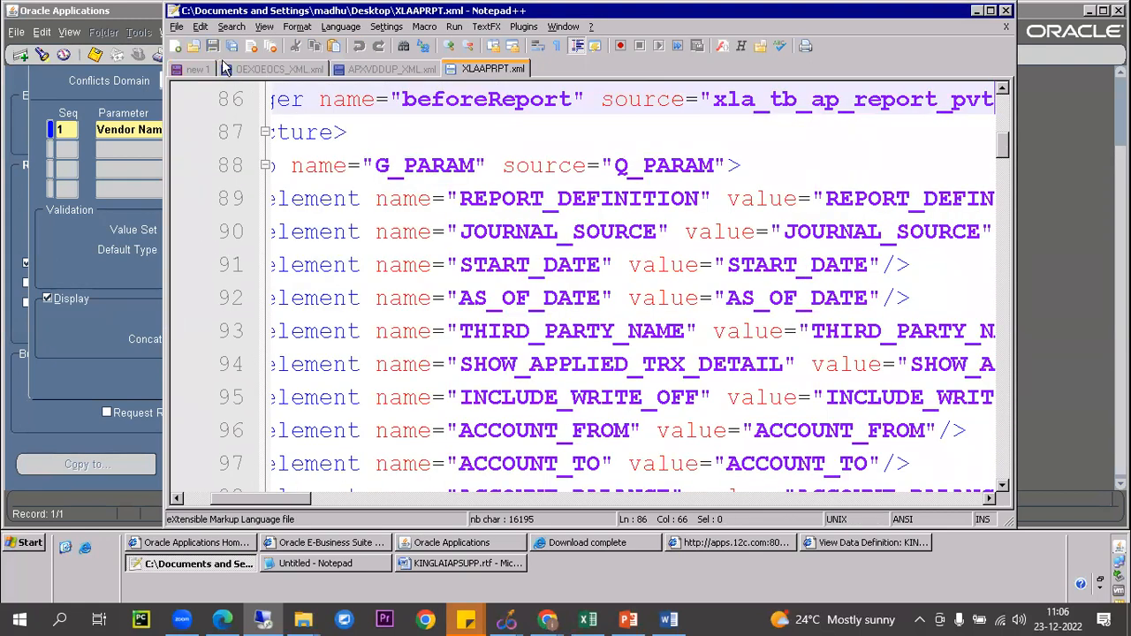
pyautogui.click(176, 46)
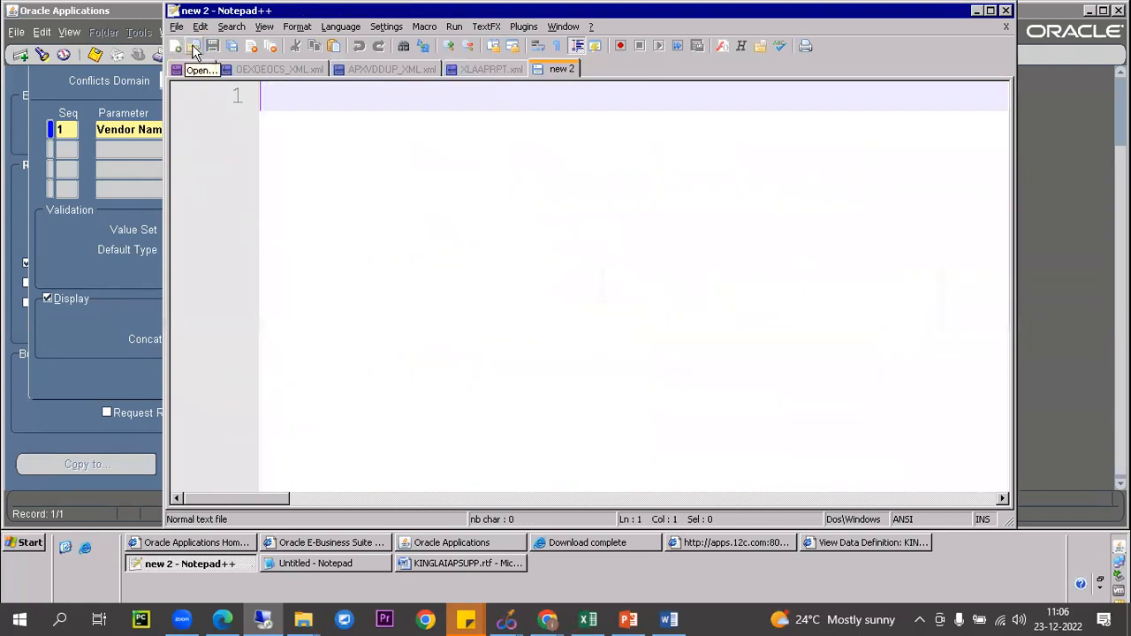
pyautogui.click(192, 44)
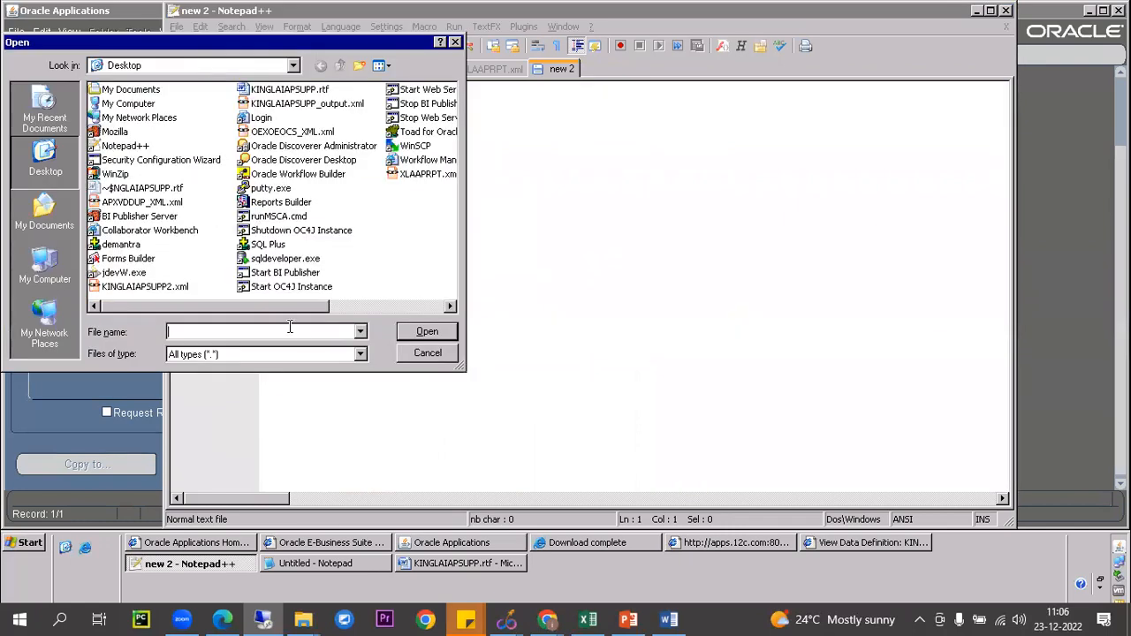
pyautogui.write('kin')
pyautogui.press('Down')
pyautogui.press('Down')
pyautogui.press('Down')
pyautogui.press('Return')
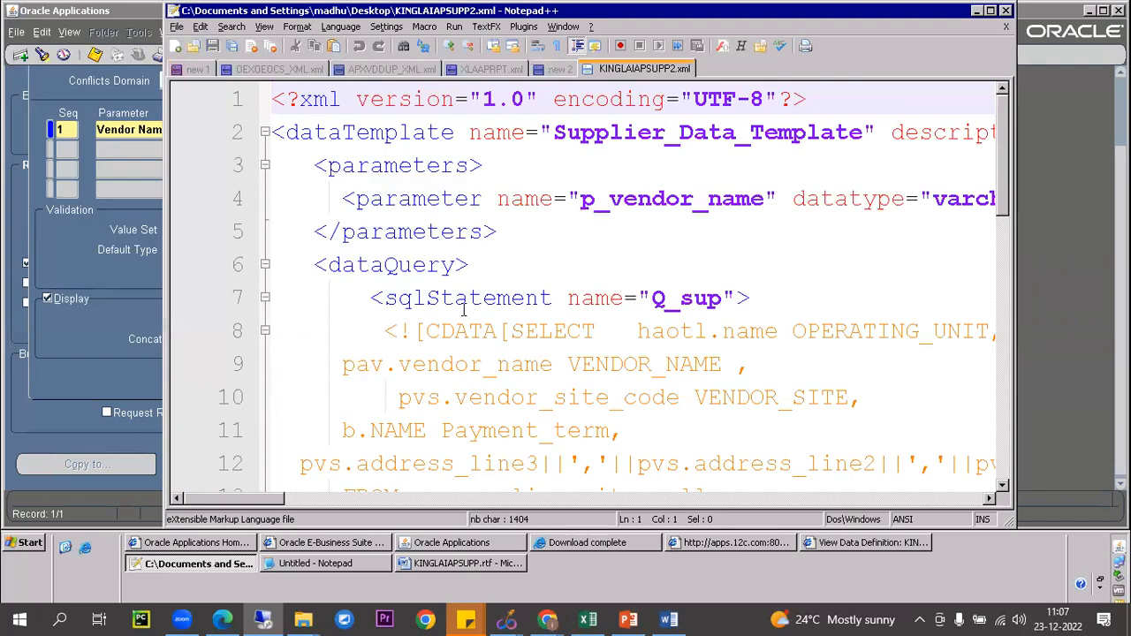
# Step: Copy the parameter name p_vendor_name from the data template into the Vendor Name parameter's token in Oracle Applications and accept the display size
pyautogui.moveTo(581, 198); pyautogui.dragTo(765, 198)
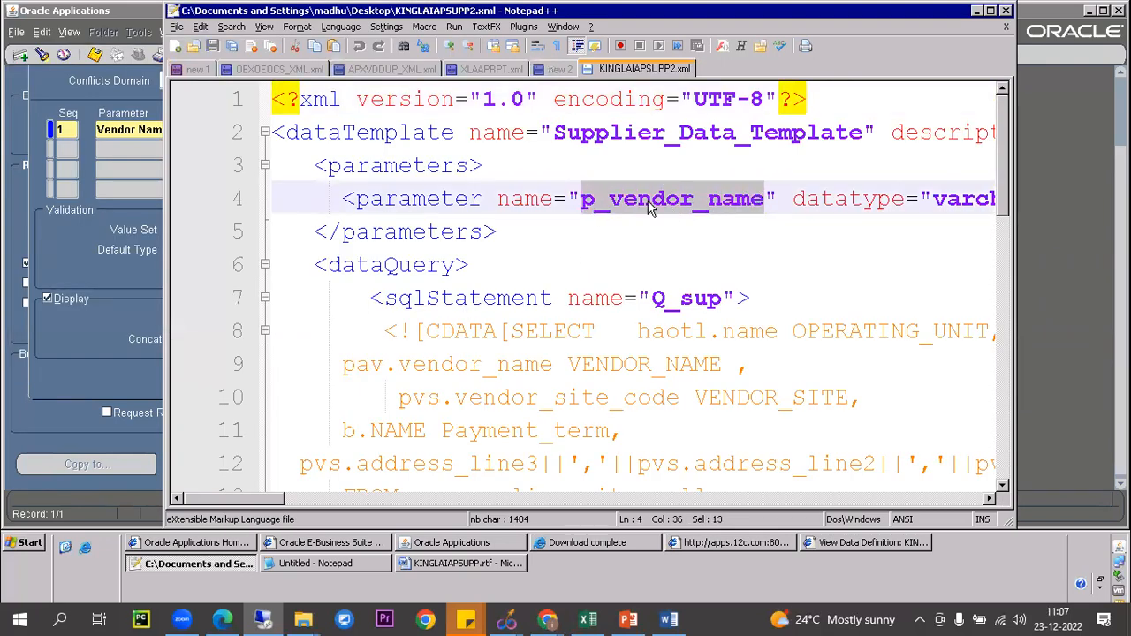
pyautogui.hotkey('alt', 'Tab')
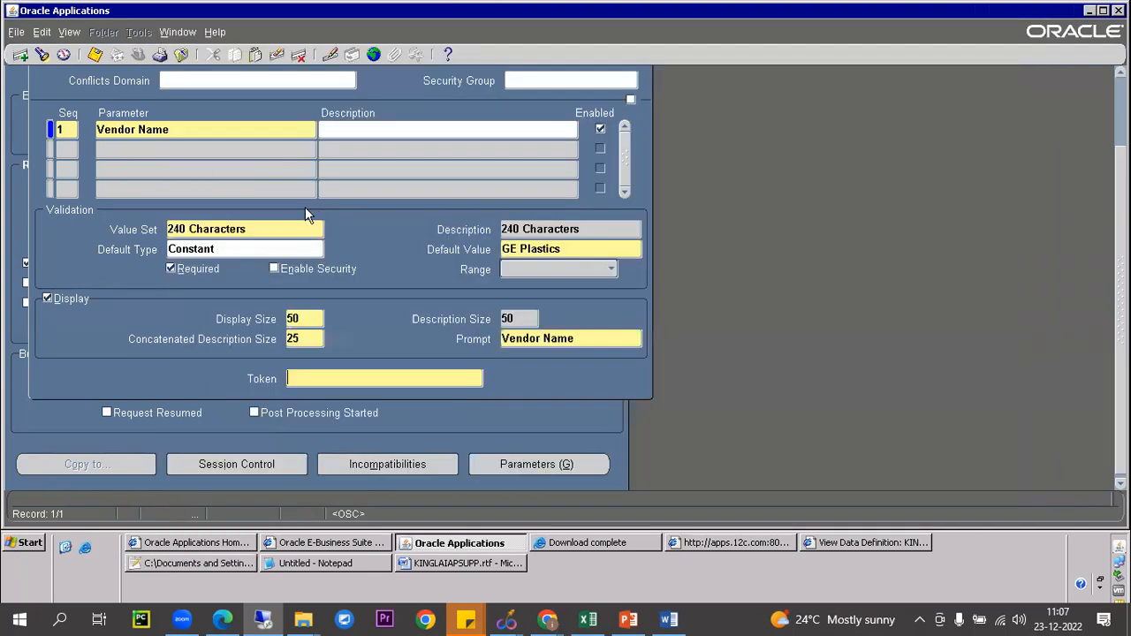
pyautogui.hotkey('ctrl', 'v')
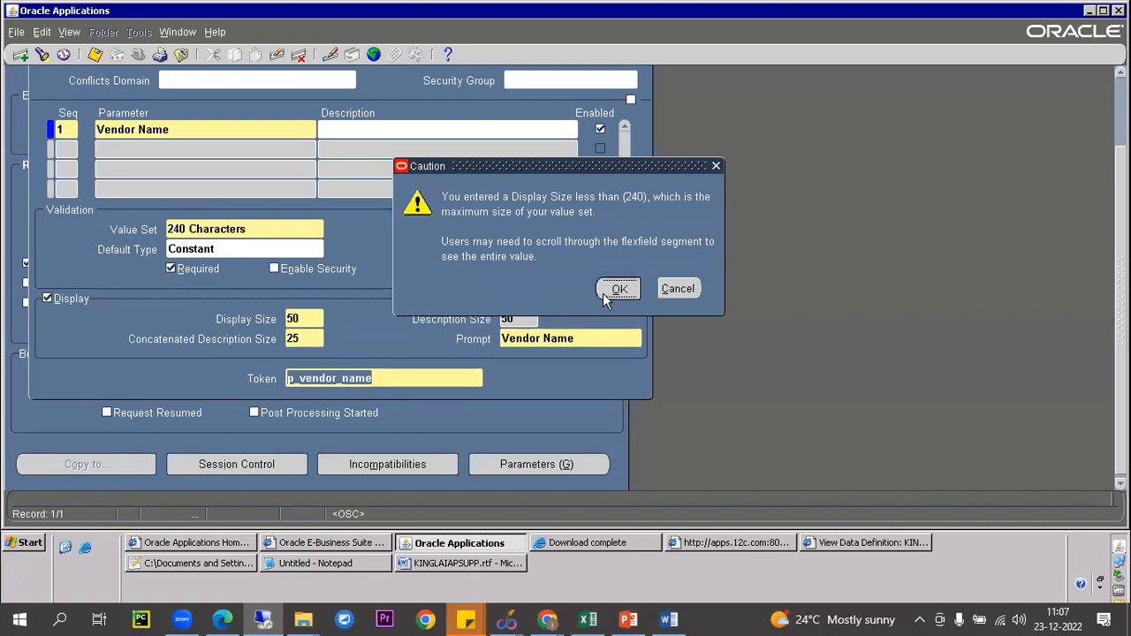
pyautogui.click(616, 287)
# Step: Save the Vendor Name parameter, close its parameters window, and save the concurrent program
pyautogui.click(137, 148)
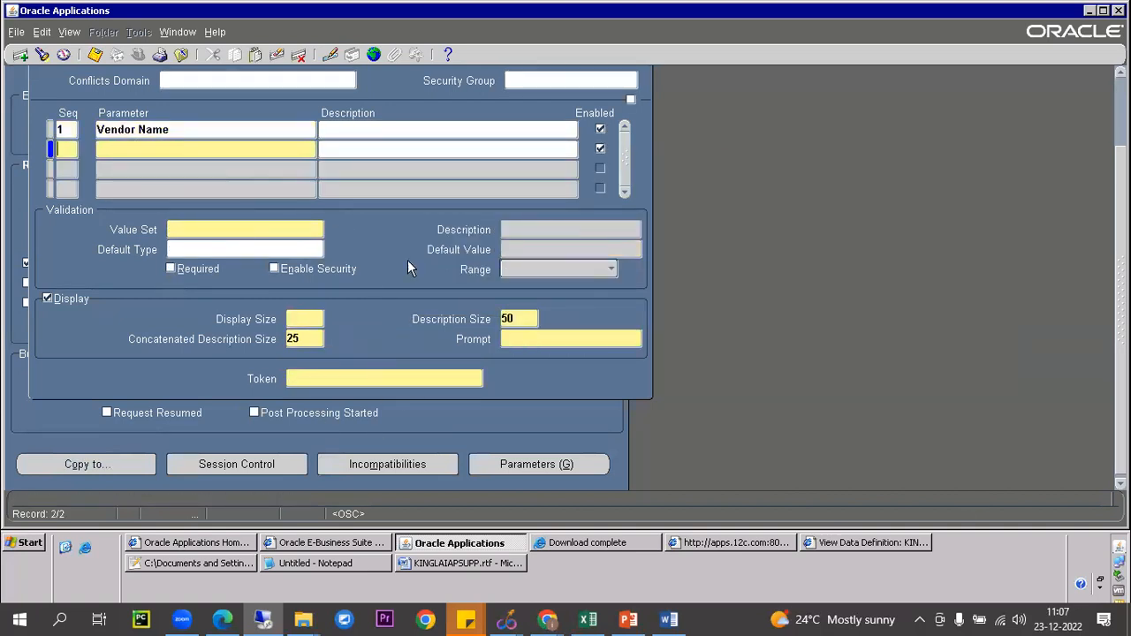
pyautogui.press('Up')
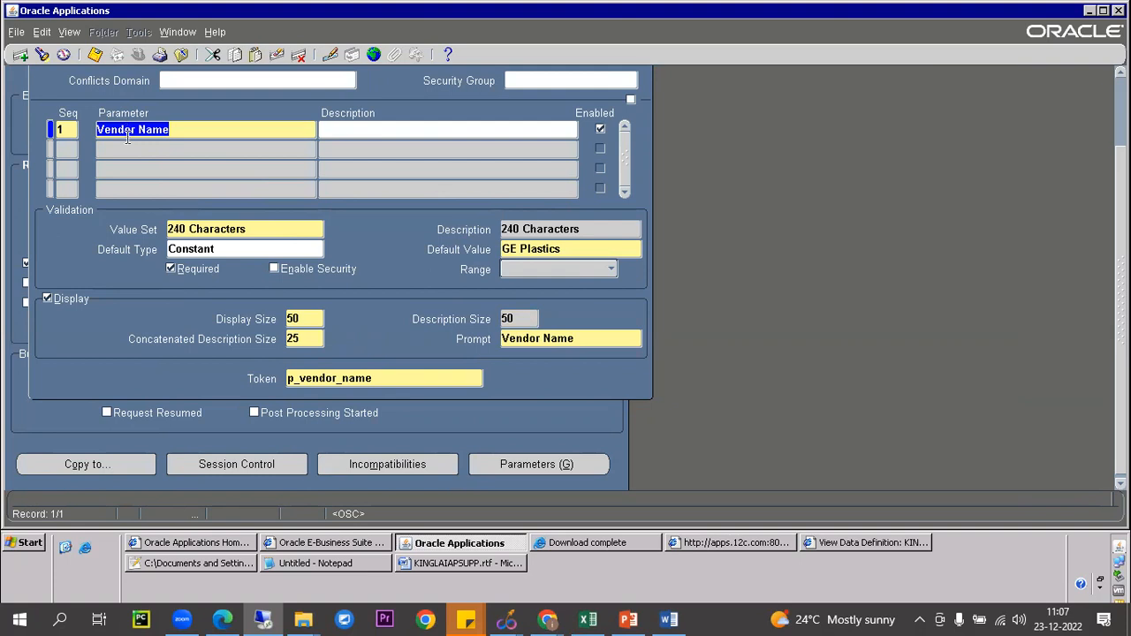
pyautogui.click(95, 54)
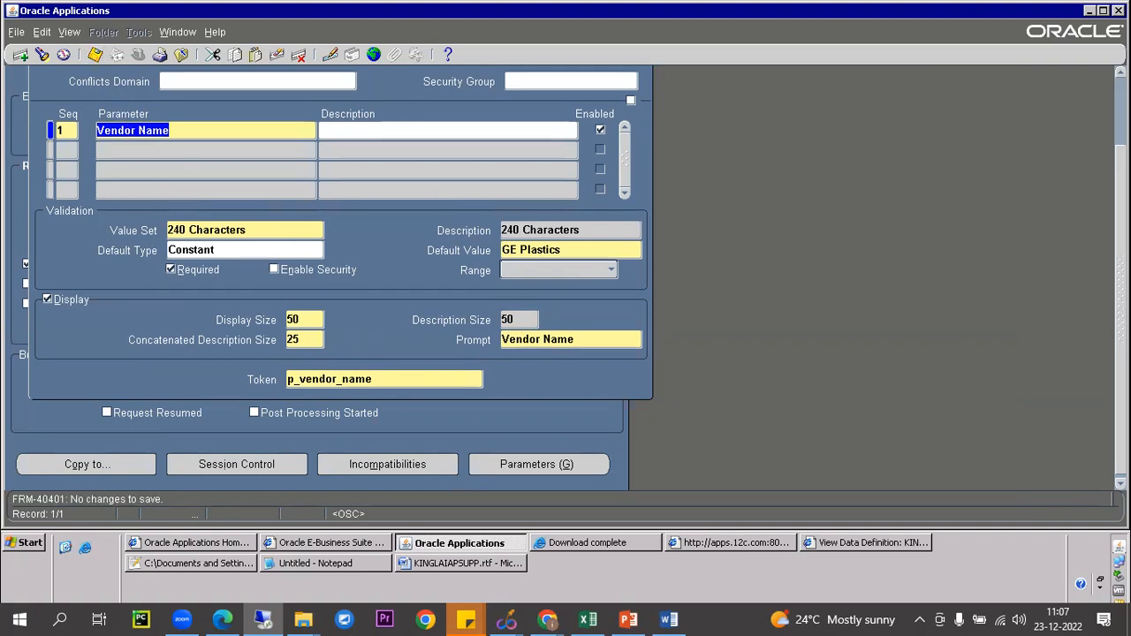
pyautogui.scroll(3, 574, 189)
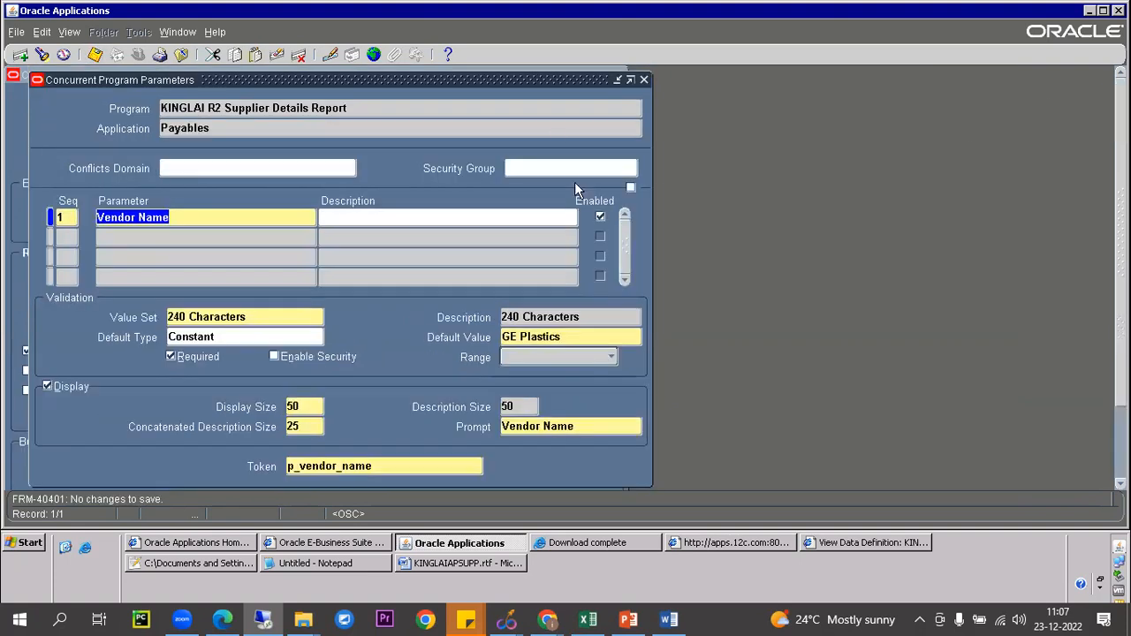
pyautogui.click(643, 80)
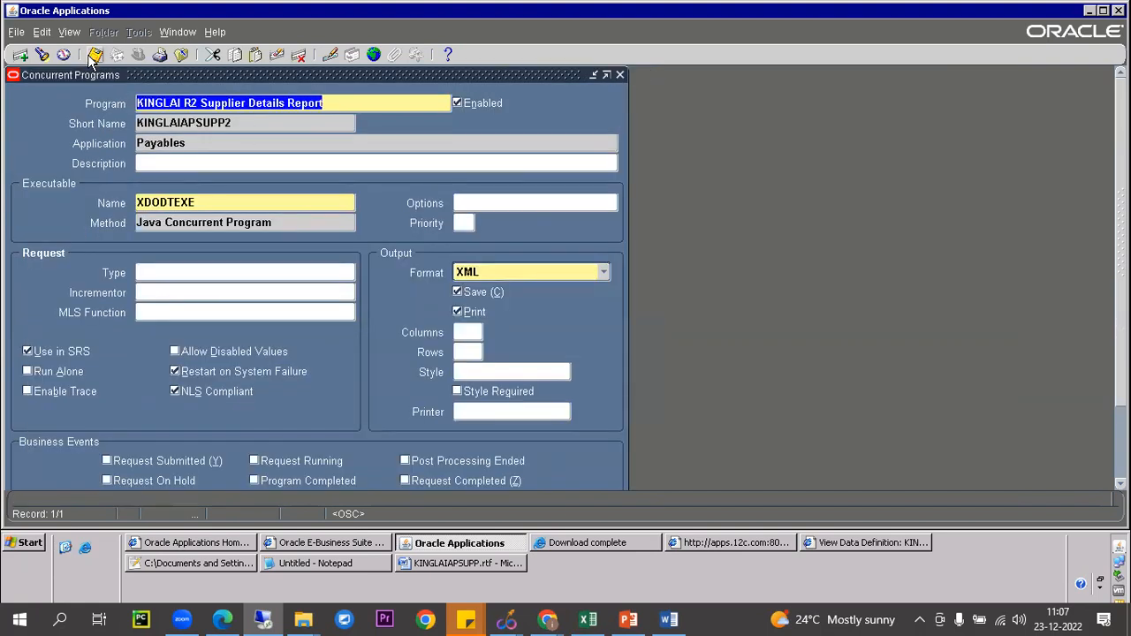
pyautogui.click(95, 54)
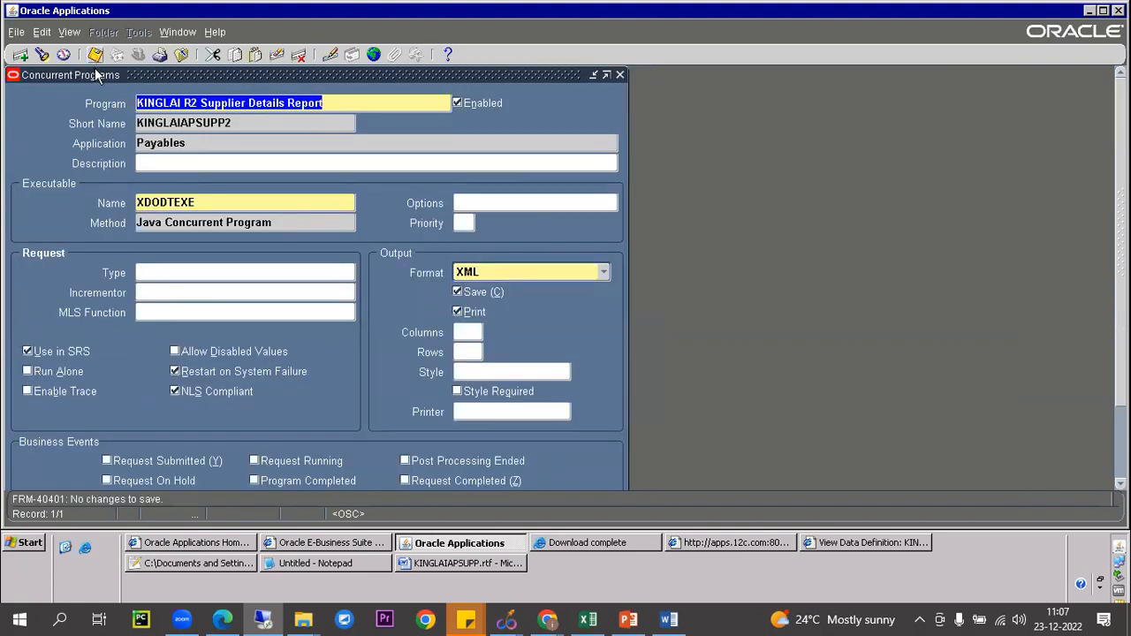
# Step: Switch to KINGLAIAPSUPP2.xml in Notepad++ and examine the vendor name condition and its bind parameter in the query's WHERE clause
pyautogui.click(227, 566)
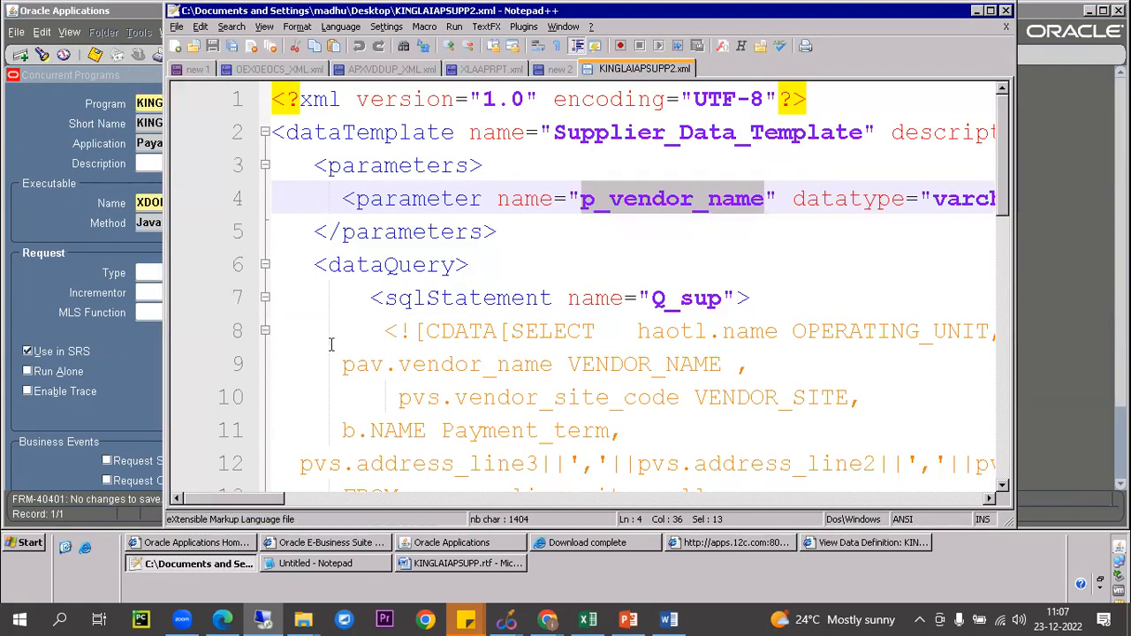
pyautogui.click(523, 285)
pyautogui.scroll(-5, 574, 309)
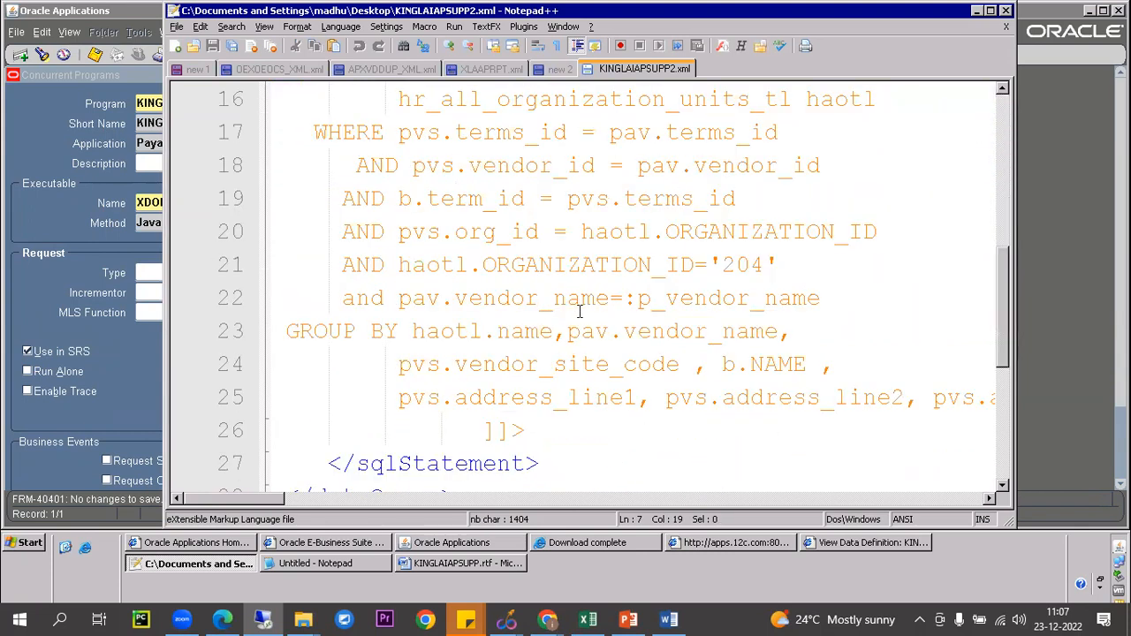
pyautogui.moveTo(626, 298); pyautogui.dragTo(634, 300)
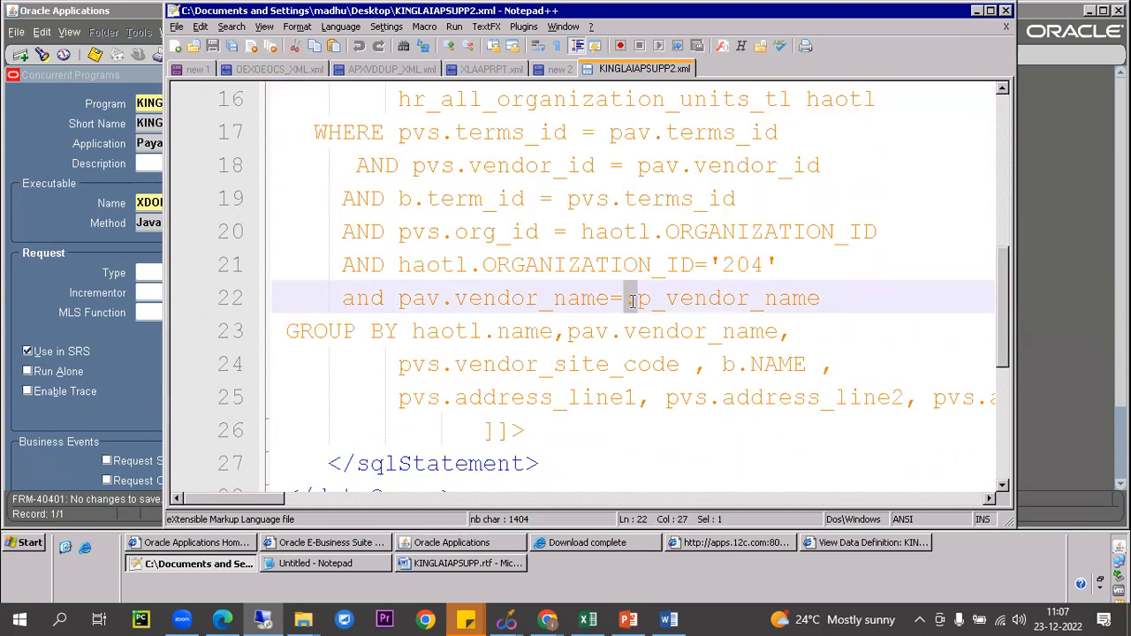
pyautogui.click(665, 265)
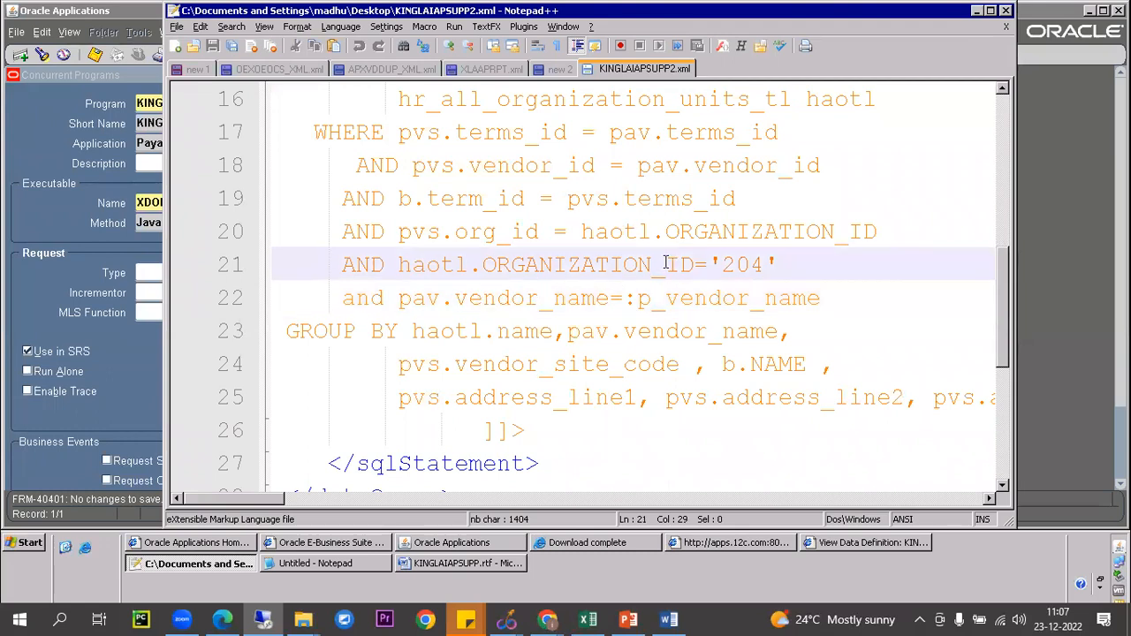
pyautogui.scroll(-1, 663, 265)
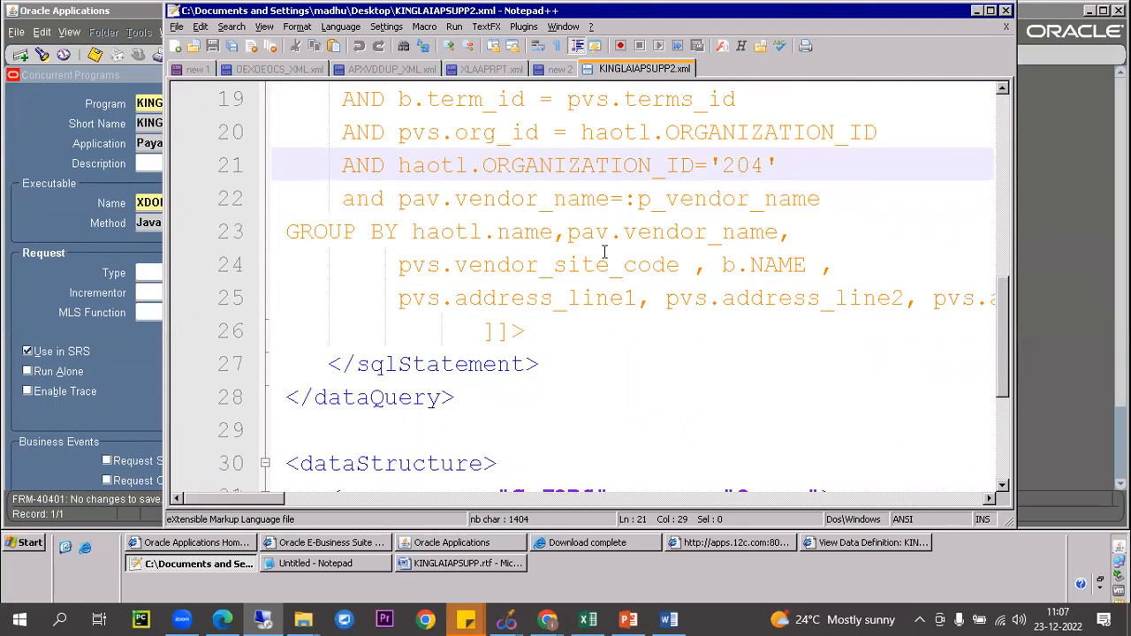
pyautogui.moveTo(637, 198); pyautogui.dragTo(807, 203)
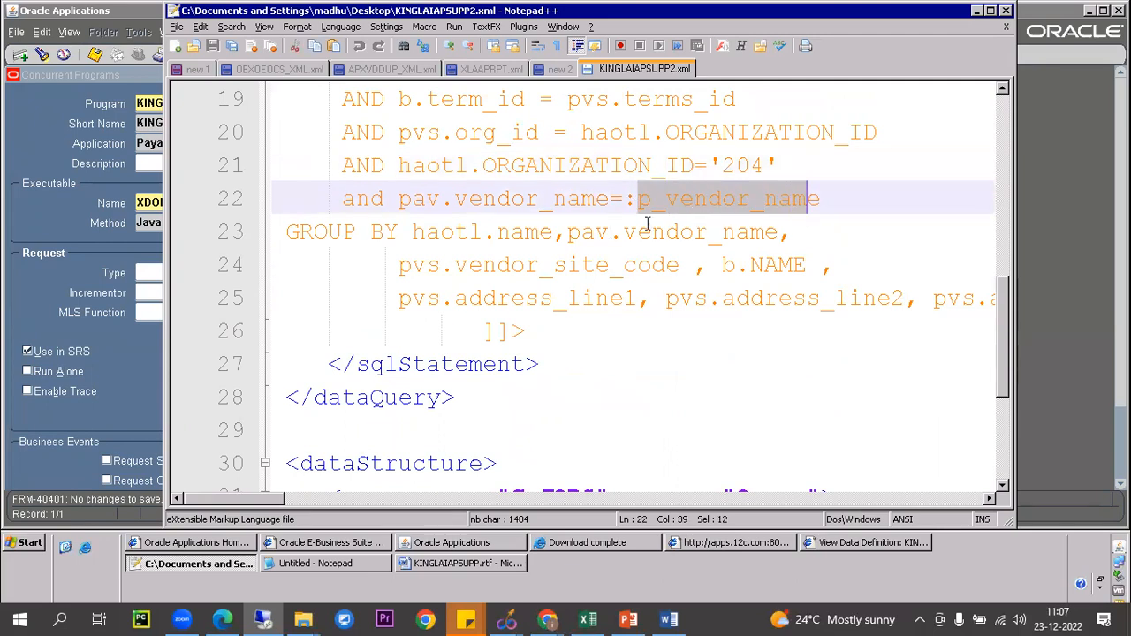
pyautogui.click(146, 122)
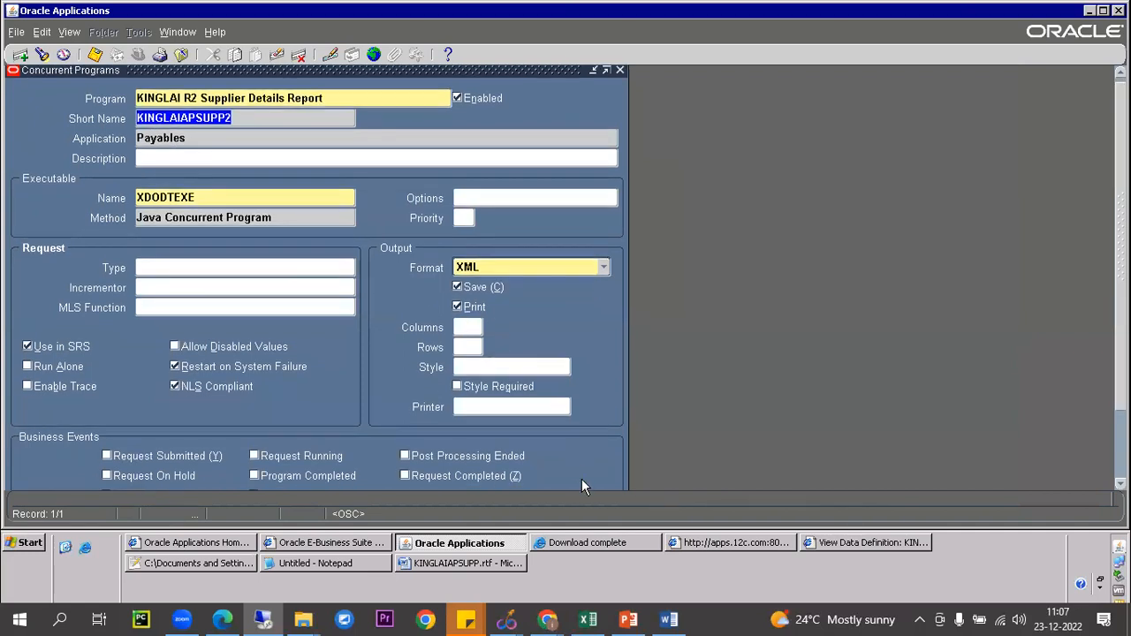
pyautogui.scroll(-1, 566, 478)
pyautogui.scroll(-1, 604, 444)
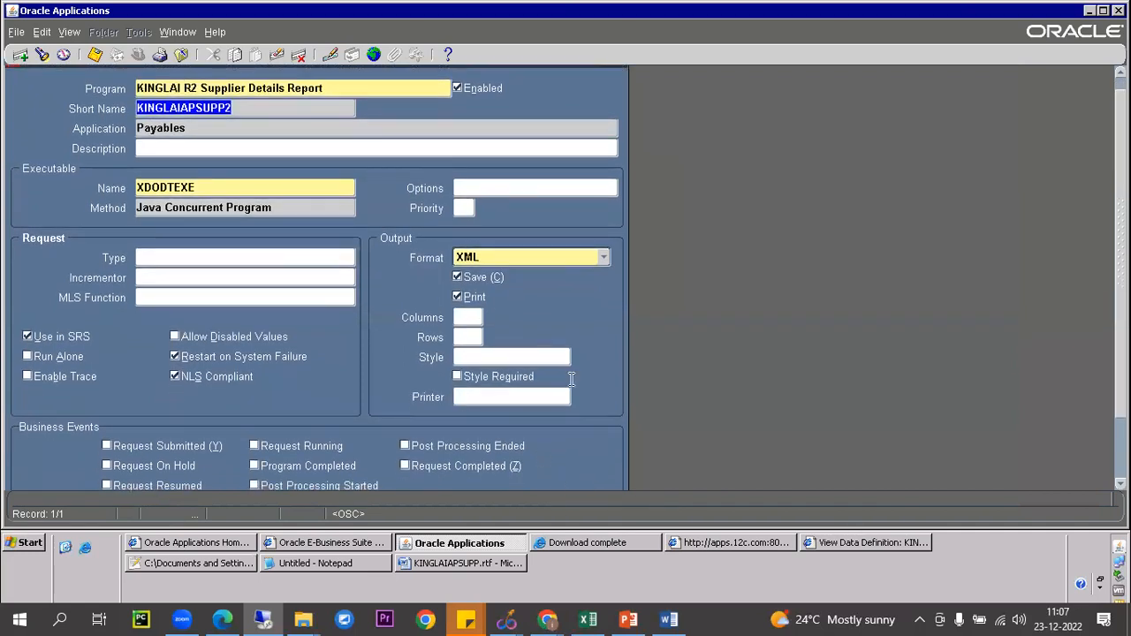
pyautogui.click(212, 564)
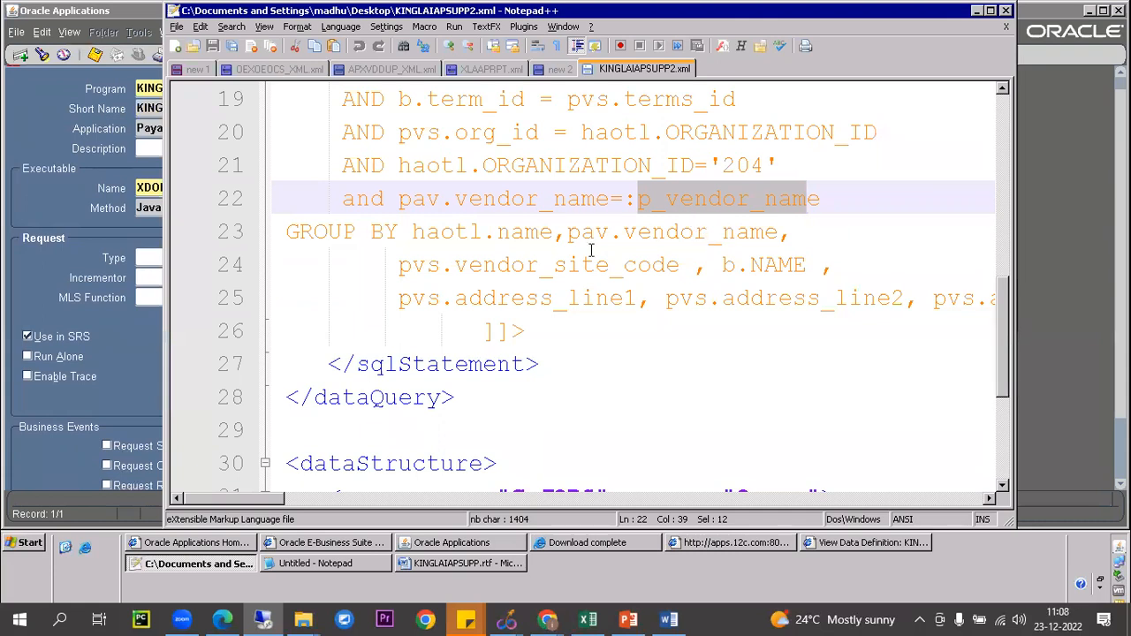
pyautogui.click(498, 544)
# Step: In the "new 1" notes in Notepad++, correct the misspelled word in item 3 so it reads "concurrent program"
pyautogui.click(240, 566)
pyautogui.click(200, 69)
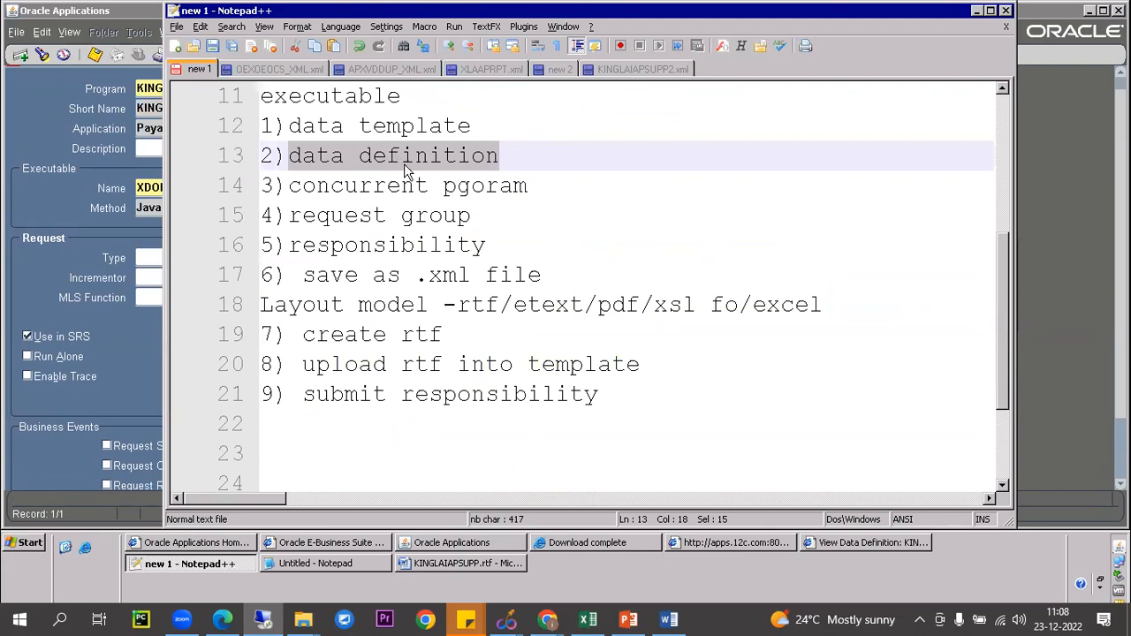
pyautogui.scroll(-2, 402, 199)
pyautogui.scroll(2, 371, 199)
pyautogui.moveTo(533, 212); pyautogui.dragTo(442, 188)
pyautogui.click(497, 238)
pyautogui.moveTo(531, 215); pyautogui.dragTo(443, 222)
pyautogui.write('program')
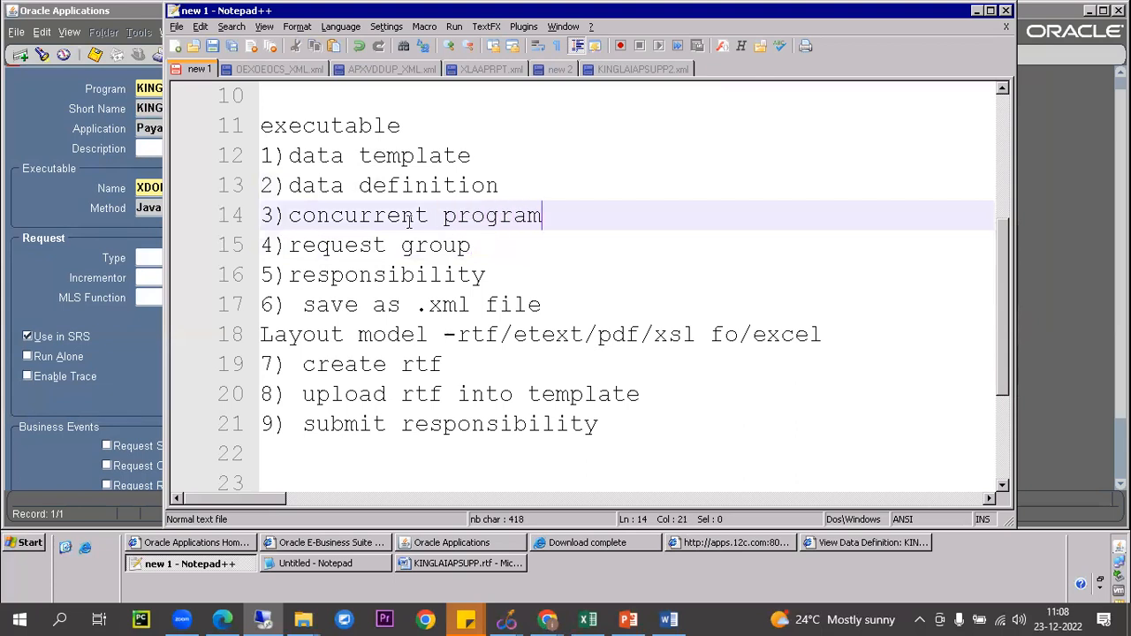
# Step: Append "----- All Reports" to the request group line of the notes
pyautogui.moveTo(279, 244); pyautogui.dragTo(463, 241)
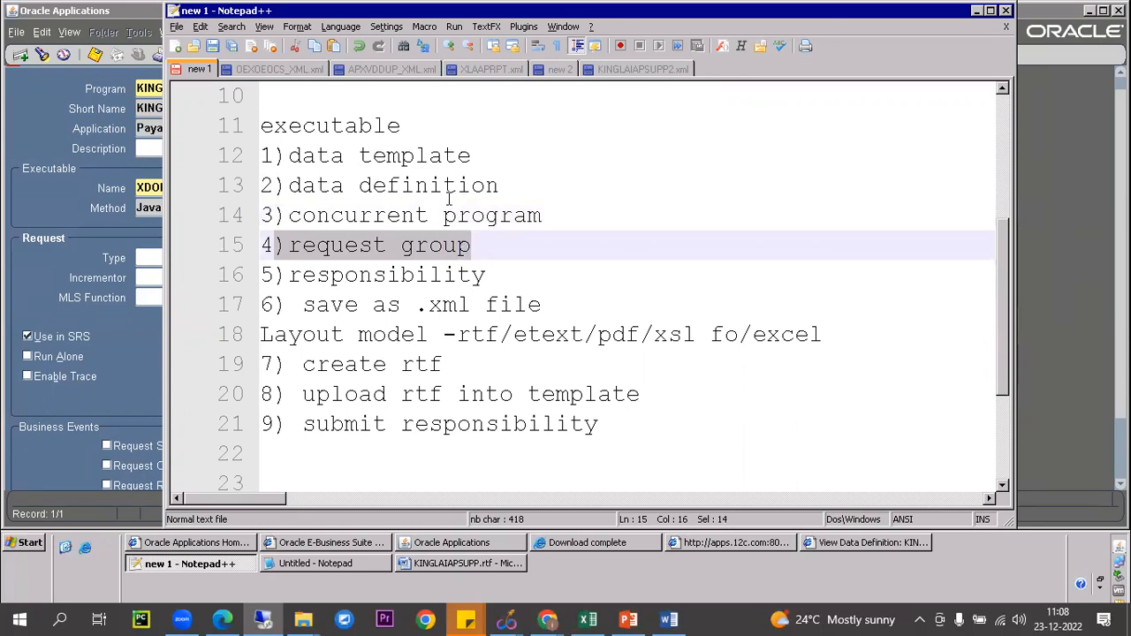
pyautogui.scroll(-2, 445, 189)
pyautogui.scroll(1, 347, 175)
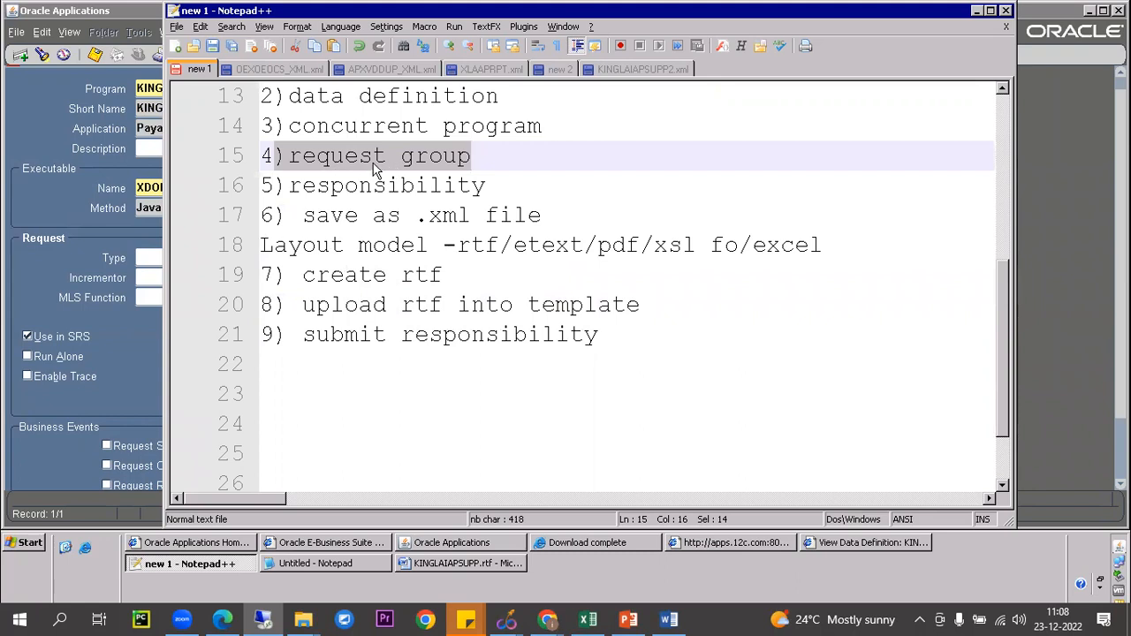
pyautogui.click(511, 152)
pyautogui.write('----')
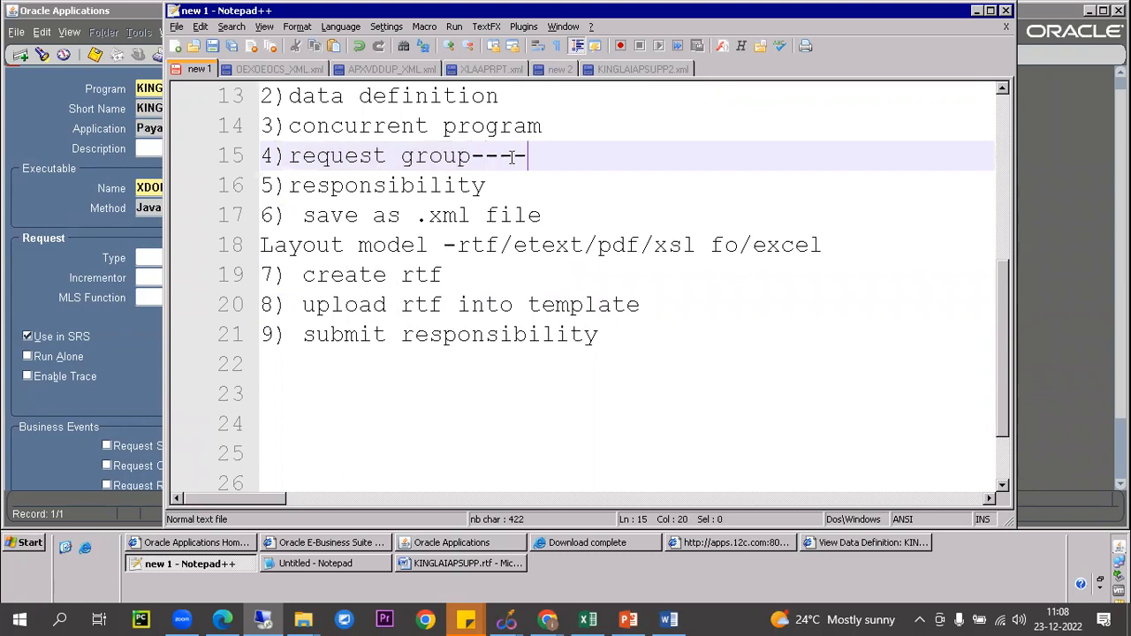
pyautogui.write('- All Reports')
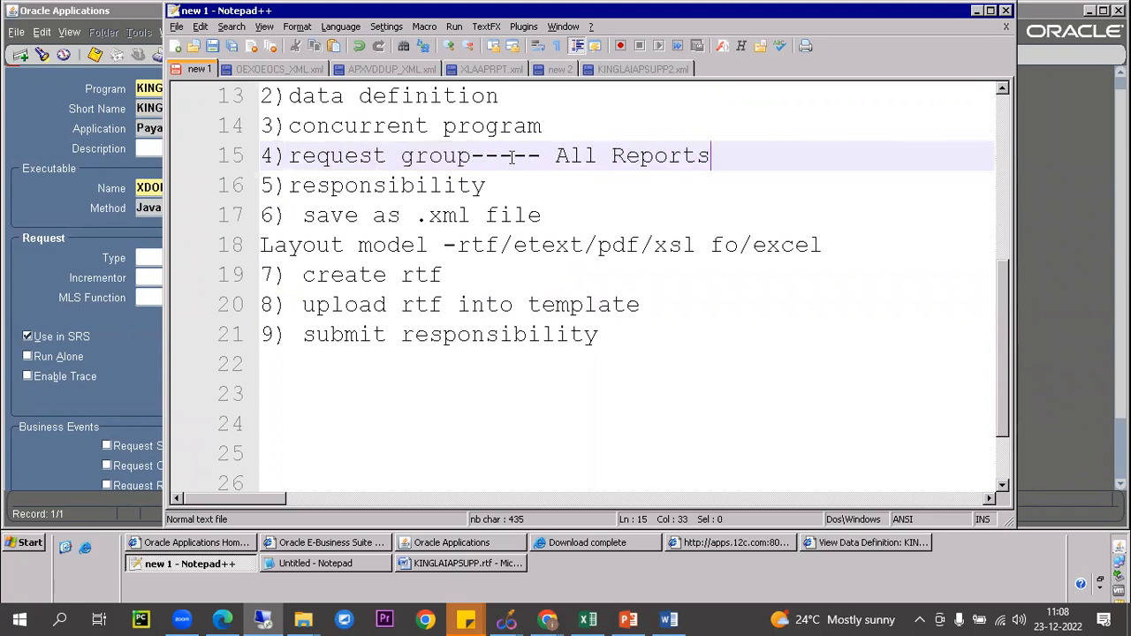
# Step: Append "--- Payables vision operations usa" to the responsibility line of the notes
pyautogui.click(500, 181)
pyautogui.write('--- ')
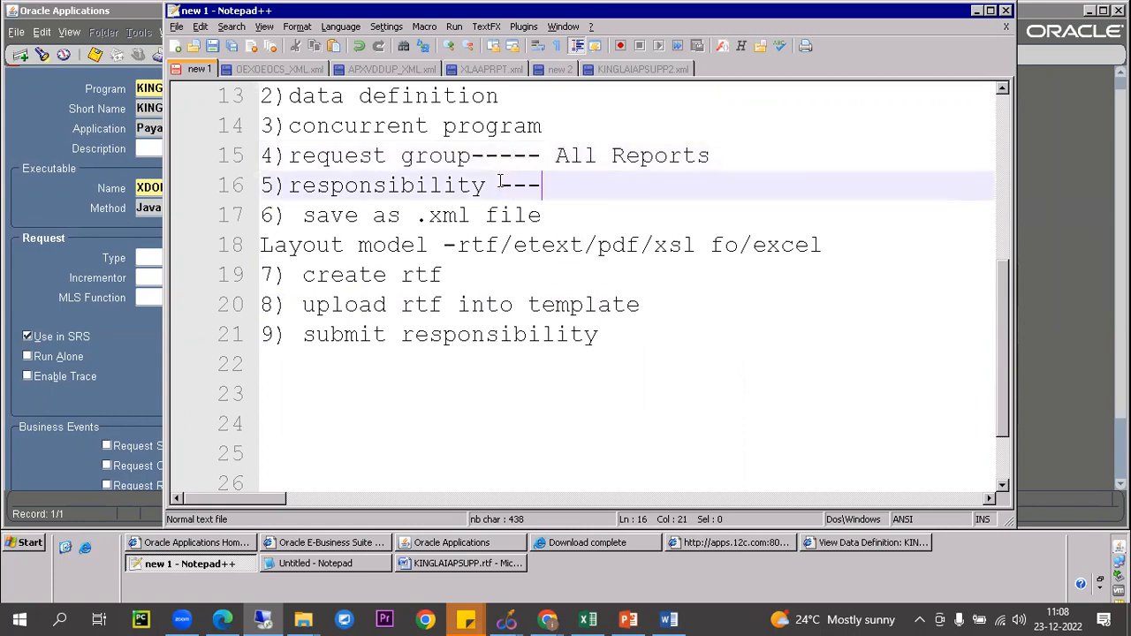
pyautogui.write('Payables v')
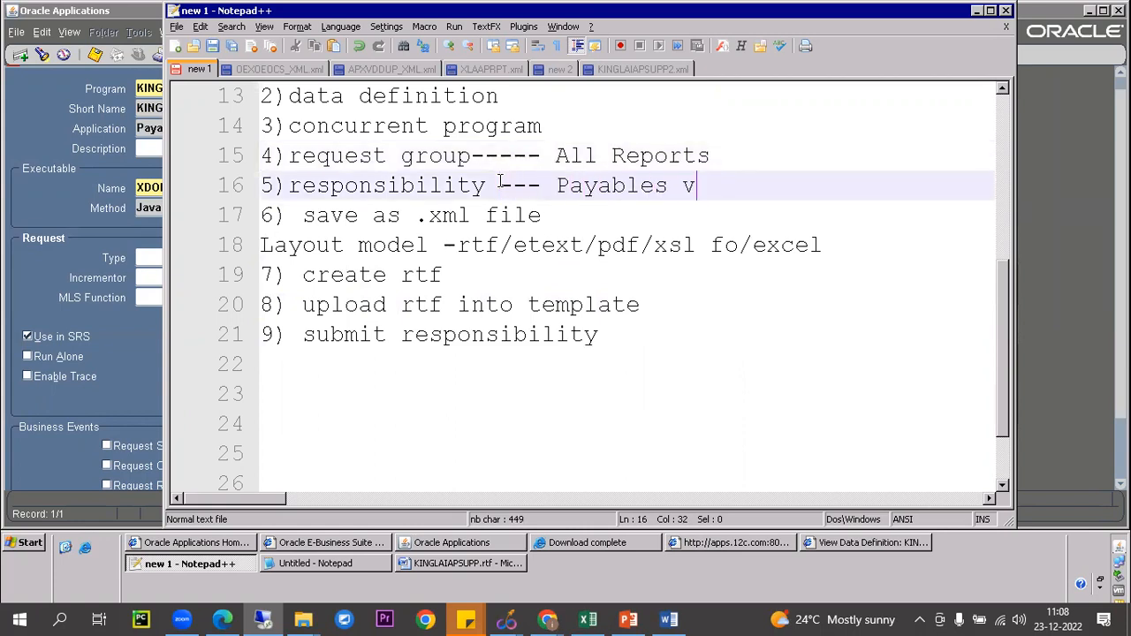
pyautogui.write('ision operations usa')
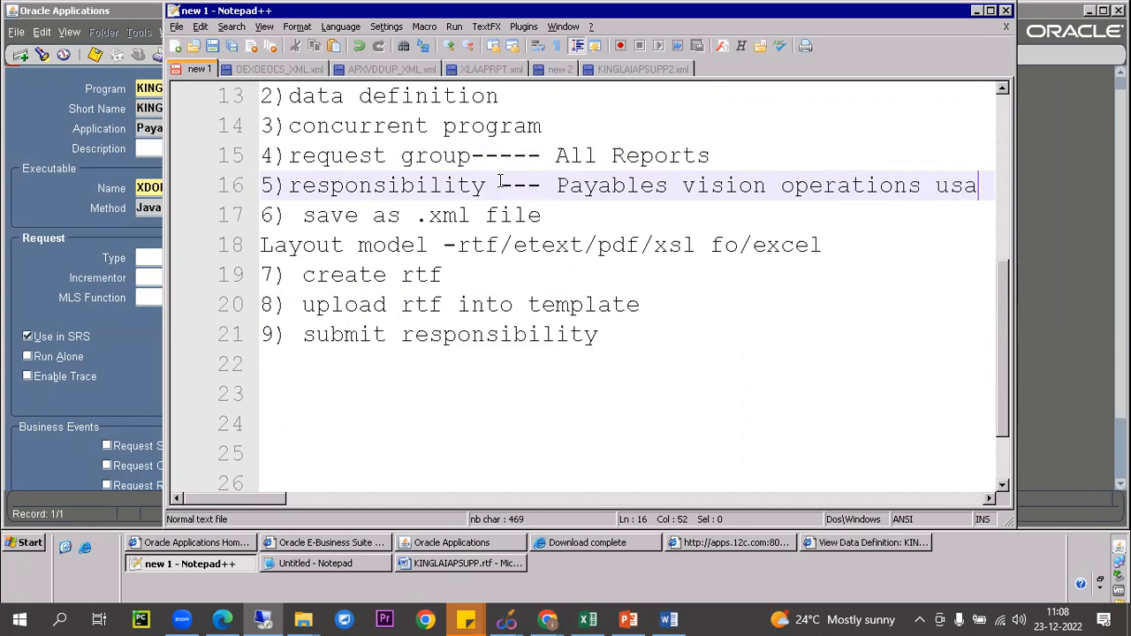
pyautogui.moveTo(555, 155); pyautogui.dragTo(613, 186)
# Step: Append "---" and the program name KINGLAI R2 Supplier Details Report, copied from Oracle Applications, to the concurrent program line of the notes
pyautogui.click(562, 125)
pyautogui.write('---')
pyautogui.click(145, 88)
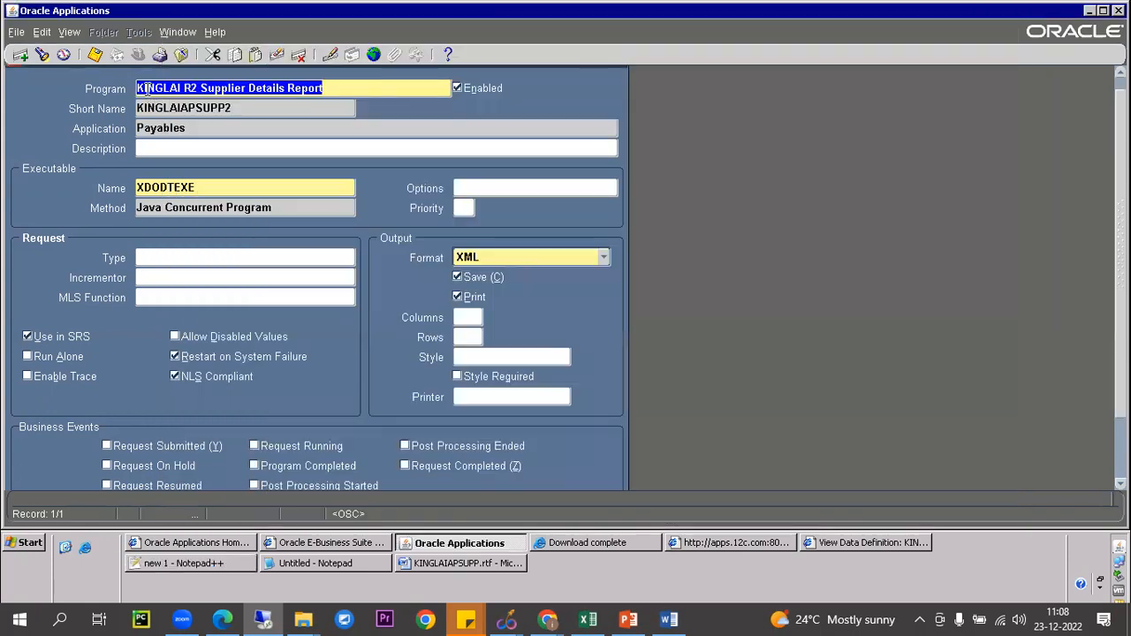
pyautogui.hotkey('ctrl', 'c')
pyautogui.hotkey('alt', 'Tab')
pyautogui.hotkey('ctrl', 'v')
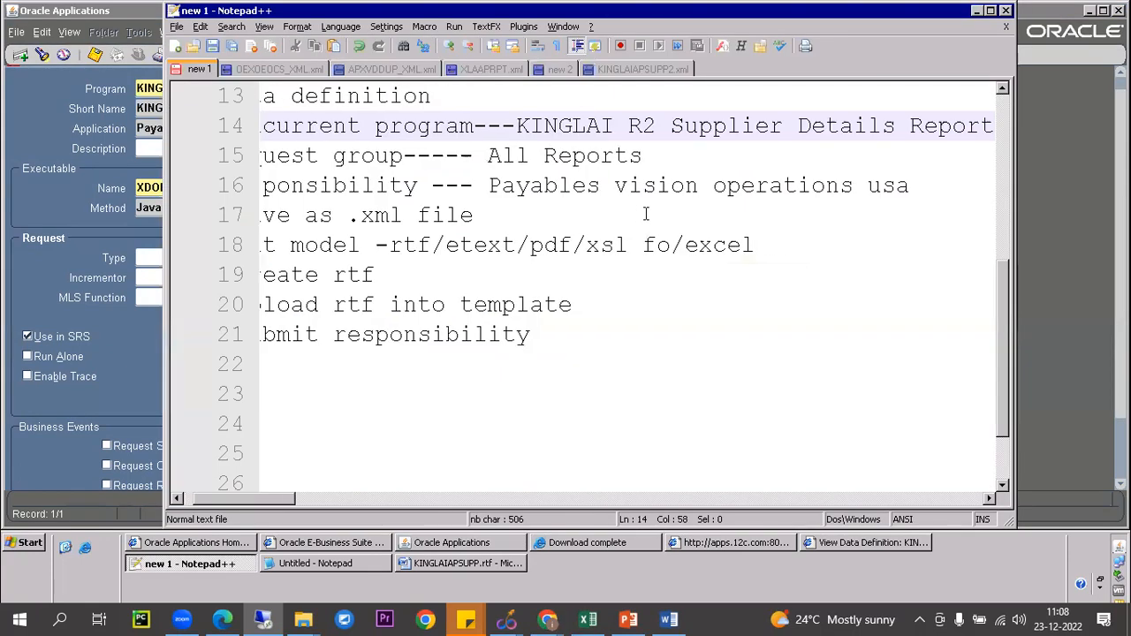
pyautogui.click(488, 95)
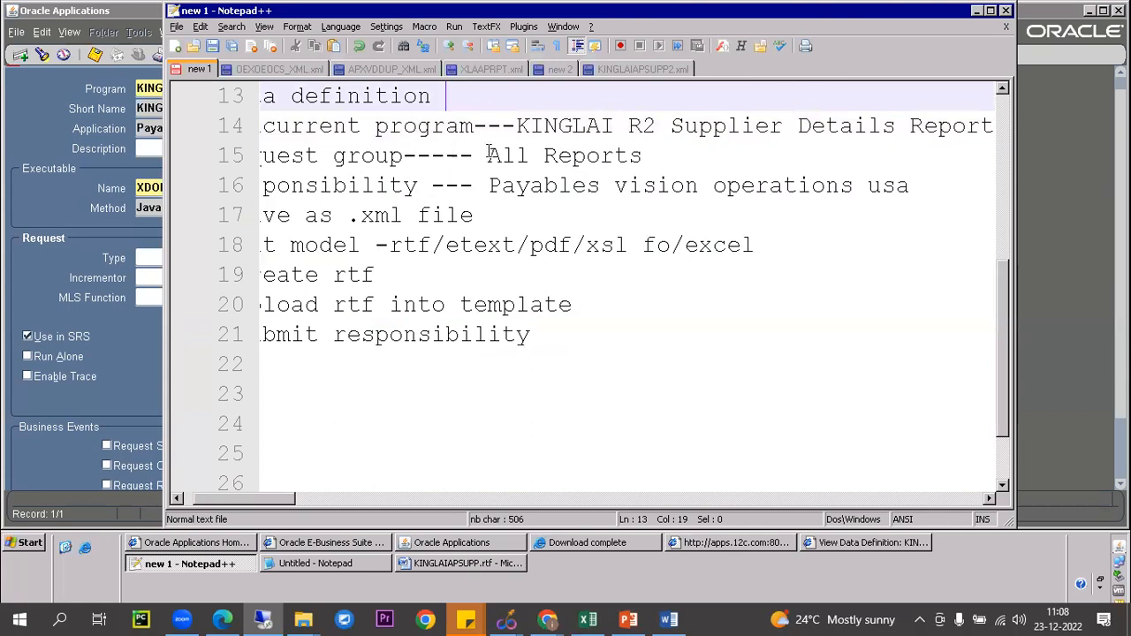
# Step: Review the concurrent program, request group and responsibility lines of the notes
pyautogui.moveTo(267, 500); pyautogui.dragTo(218, 479)
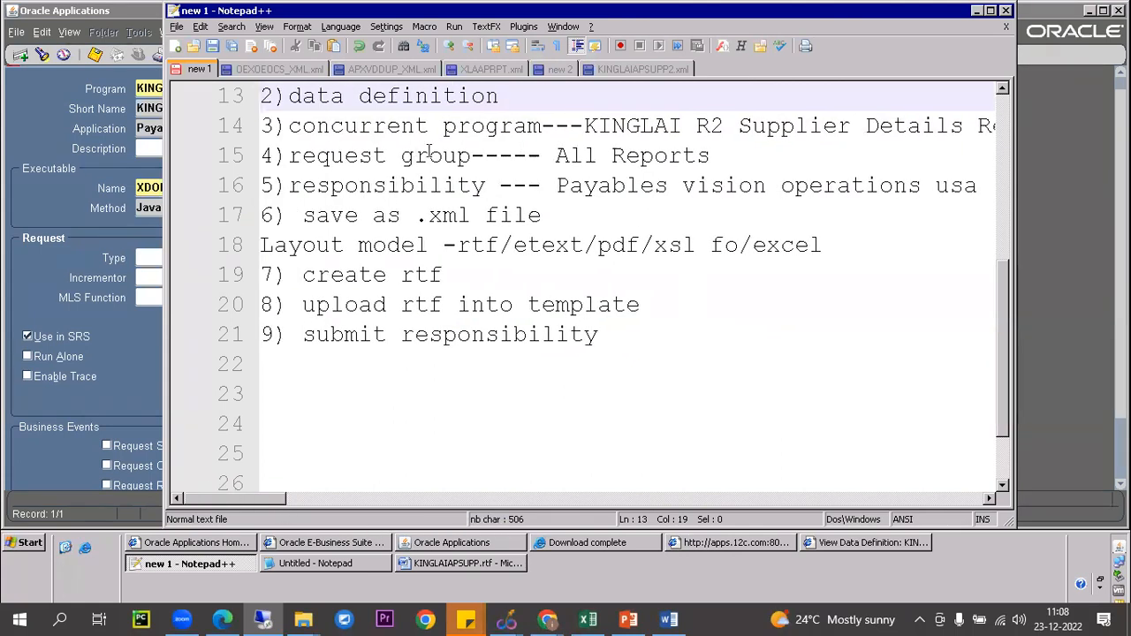
pyautogui.moveTo(290, 156); pyautogui.dragTo(472, 156)
pyautogui.moveTo(534, 103); pyautogui.dragTo(555, 155)
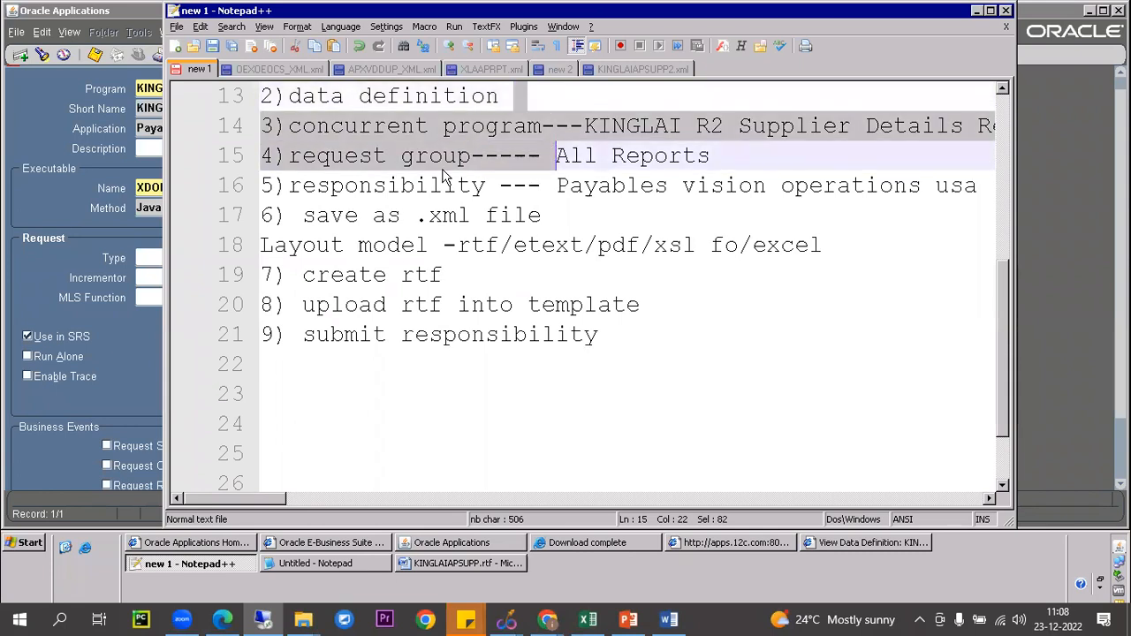
pyautogui.click(417, 179)
pyautogui.moveTo(330, 155); pyautogui.dragTo(501, 185)
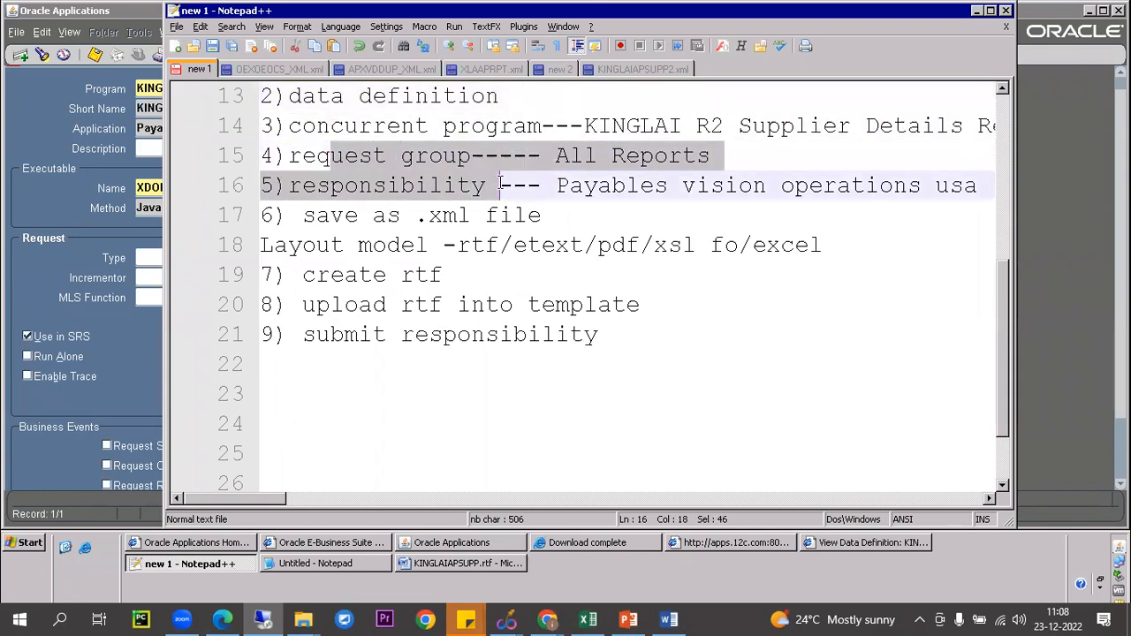
# Step: Switch to Oracle Applications, close the concurrent program form and open the Request Groups form
pyautogui.click(112, 124)
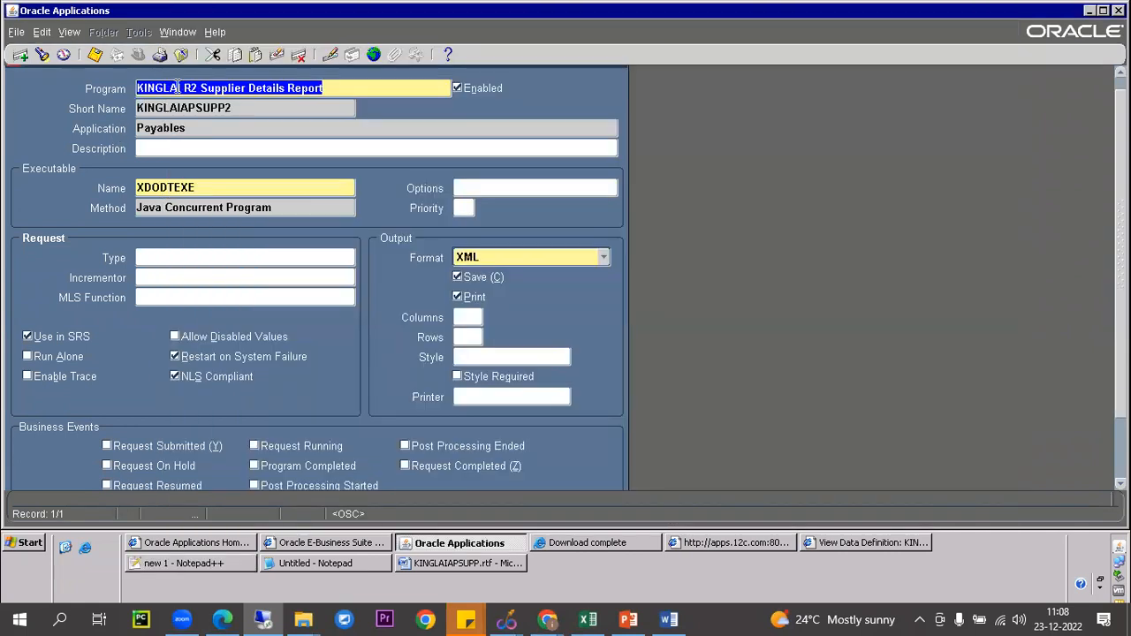
pyautogui.press('F4')
pyautogui.click(344, 240)
pyautogui.doubleClick(343, 225)
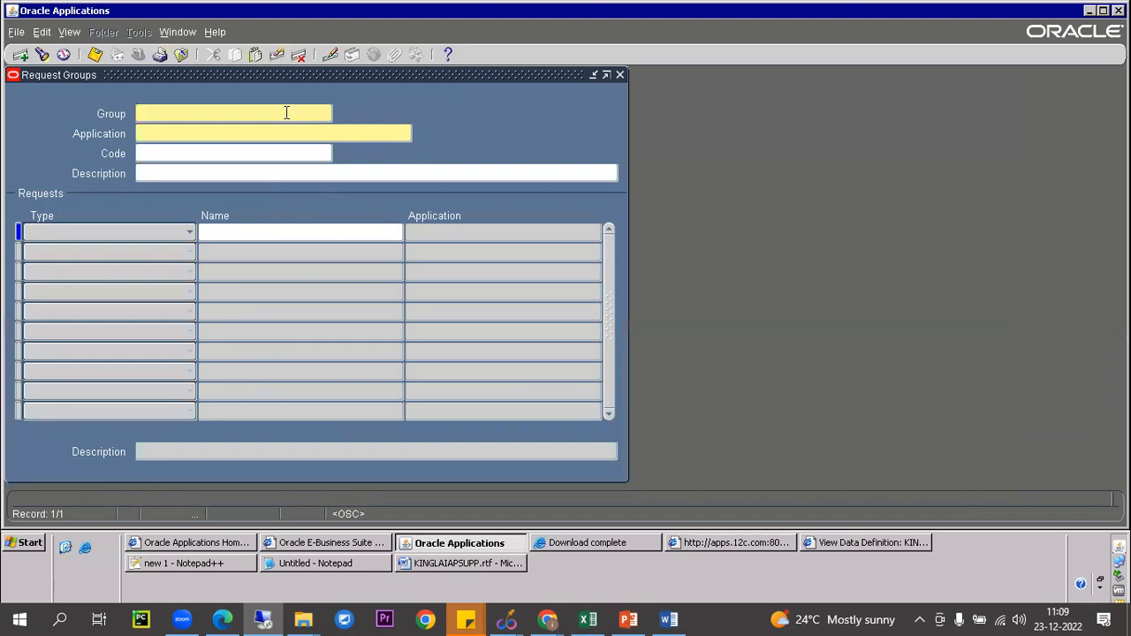
# Step: Query the request group All Reports for the Payables application
pyautogui.press('F11')
pyautogui.write('All REpor')
pyautogui.press('BackSpace')
pyautogui.press('BackSpace')
pyautogui.press('BackSpace')
pyautogui.press('BackSpace')
pyautogui.write('eports')
pyautogui.press('Tab')
pyautogui.write('Payables')
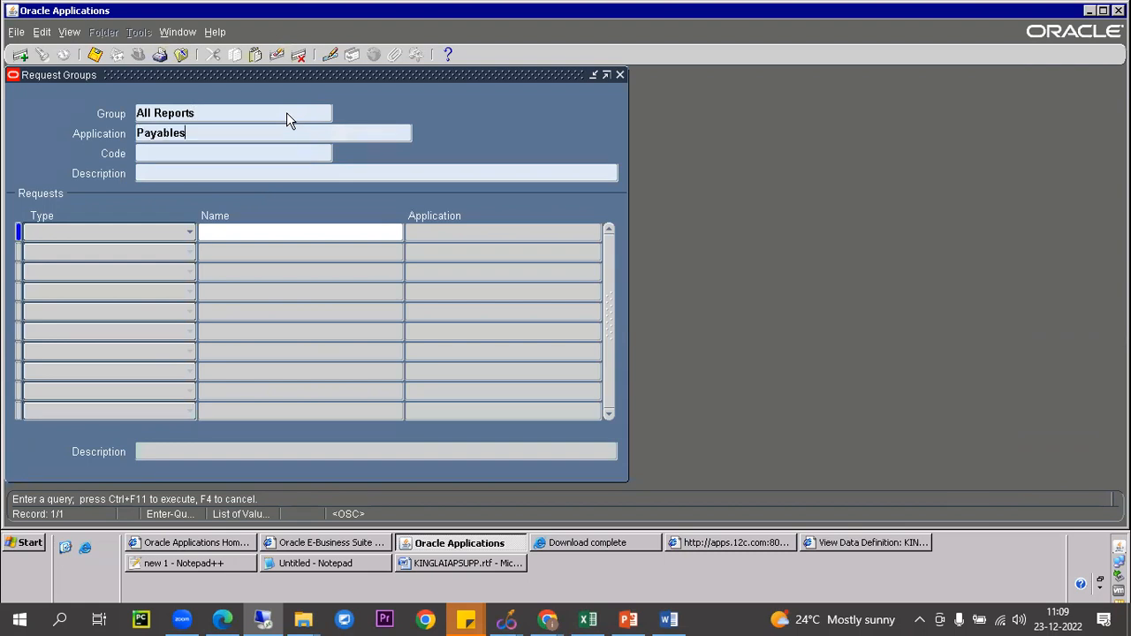
pyautogui.hotkey('ctrl', 'F11')
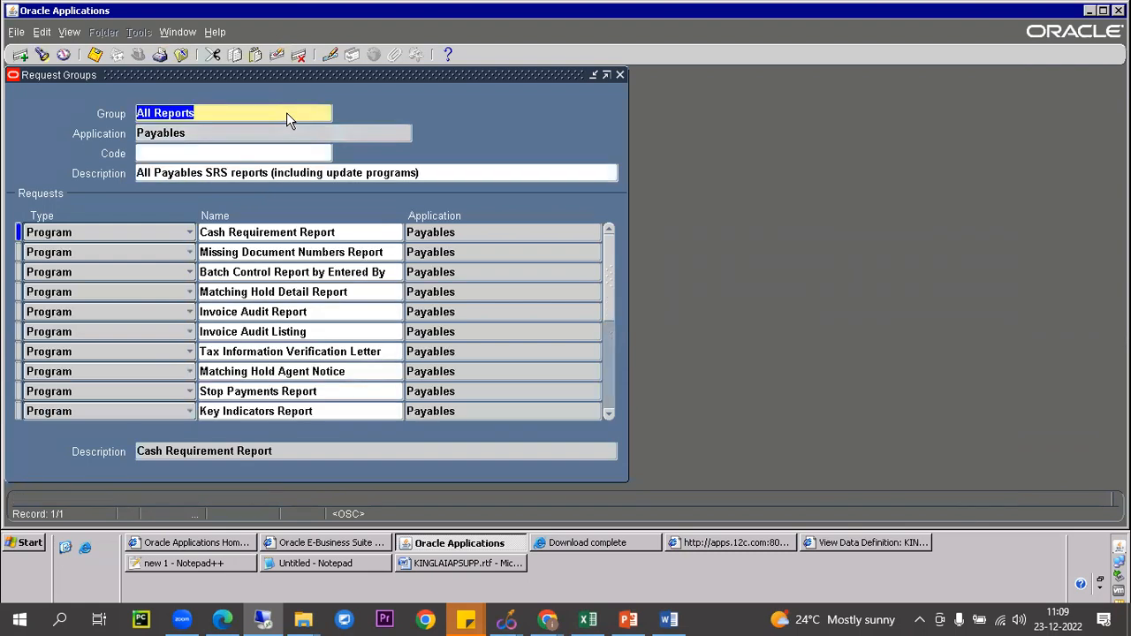
# Step: Add the program KINGLAI R2 Supplier Details Report to the All Reports request group, save it and close the form
pyautogui.click(301, 228)
pyautogui.hotkey('ctrl', 'Down')
pyautogui.hotkey('ctrl', 'v')
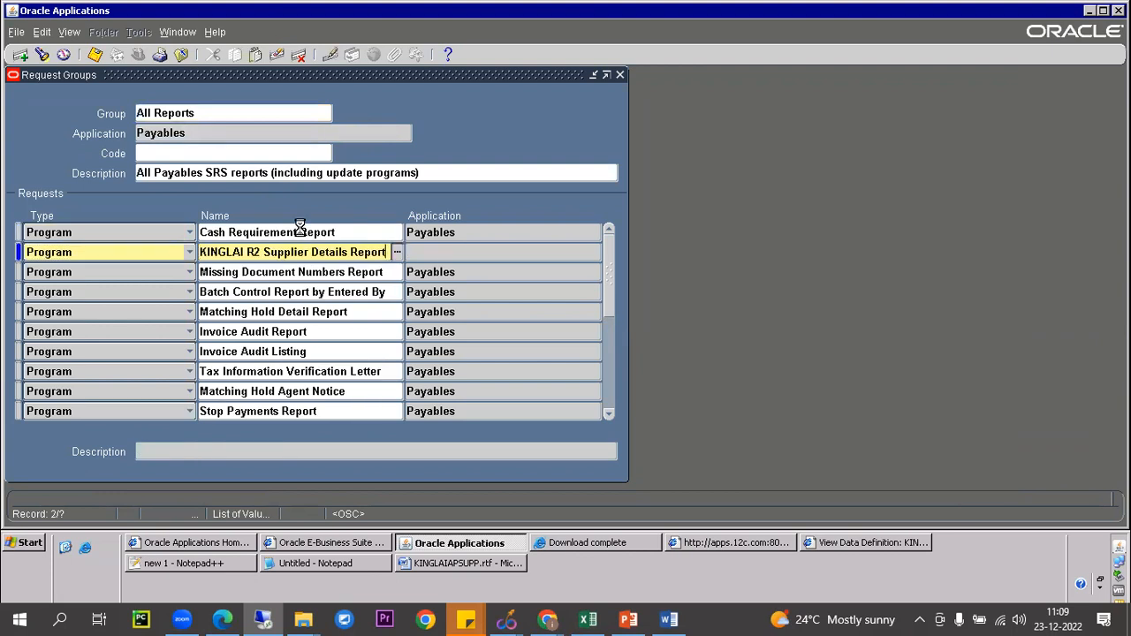
pyautogui.press('Tab')
pyautogui.hotkey('ctrl', 's')
pyautogui.press('F4')
# Step: Switch the responsibility to Payables, Vision Operations (USA)
pyautogui.hotkey('alt', 'f')
pyautogui.press('w')
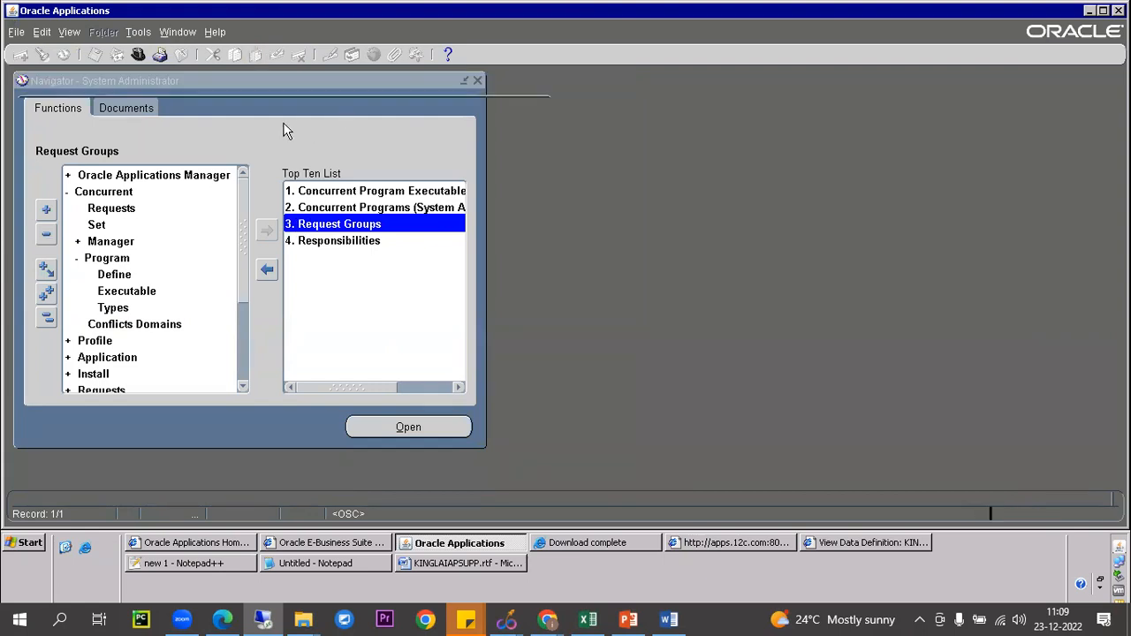
pyautogui.doubleClick(137, 189)
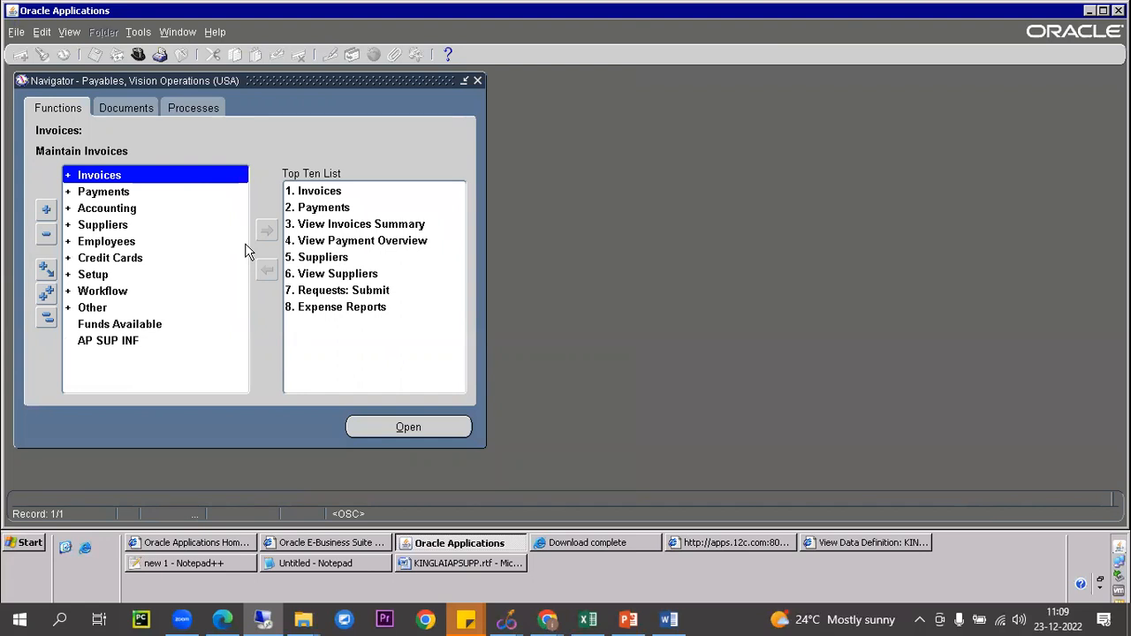
# Step: Start a new single request and choose KINGLAI R2 Supplier Details Report as the program to run
pyautogui.hotkey('alt', 'v')
pyautogui.press('r')
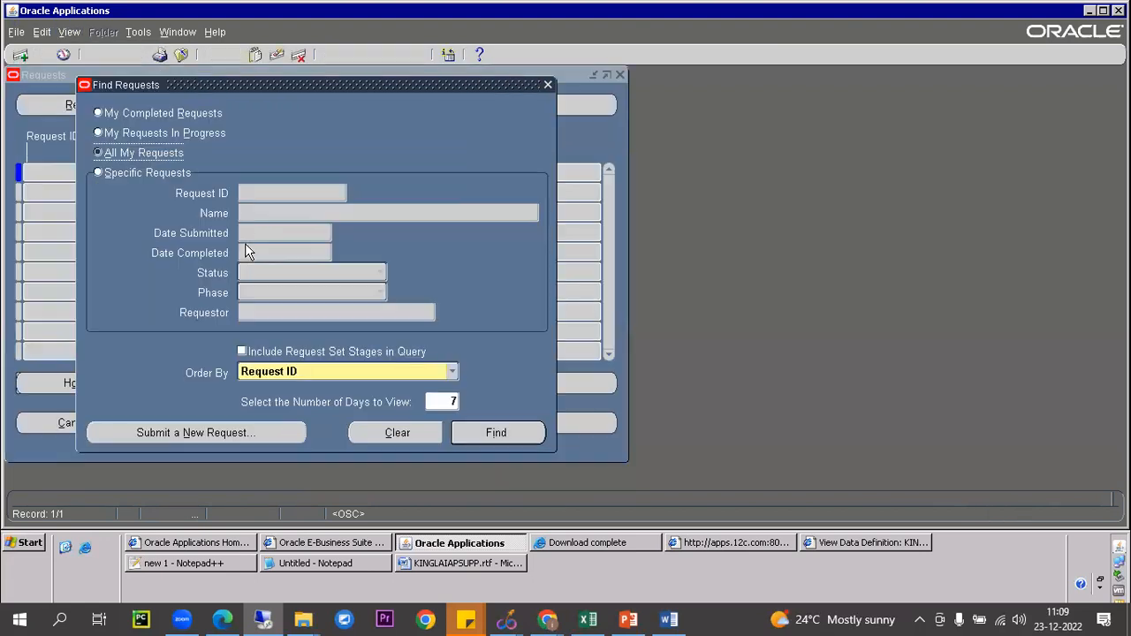
pyautogui.press('Return')
pyautogui.press('Return')
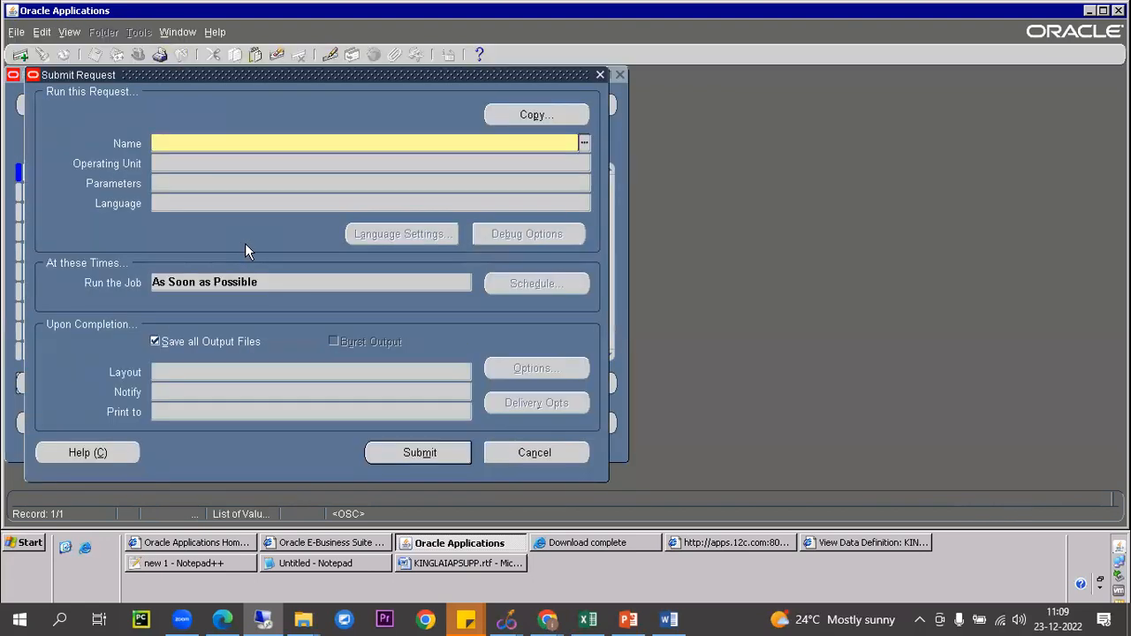
pyautogui.write('king')
pyautogui.press('Tab')
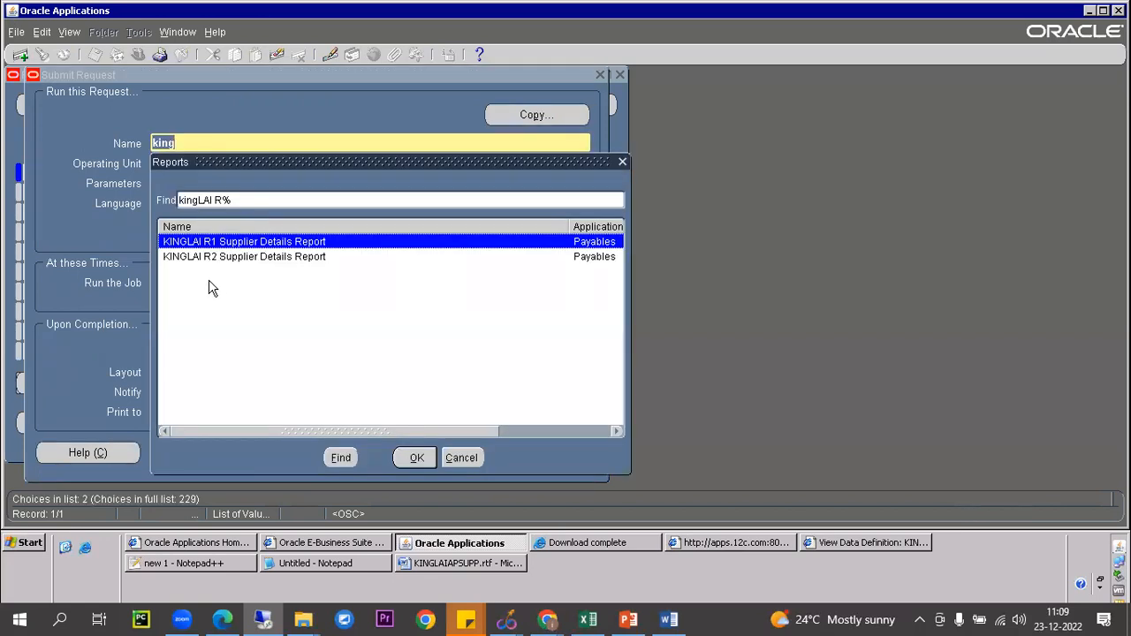
pyautogui.click(216, 257)
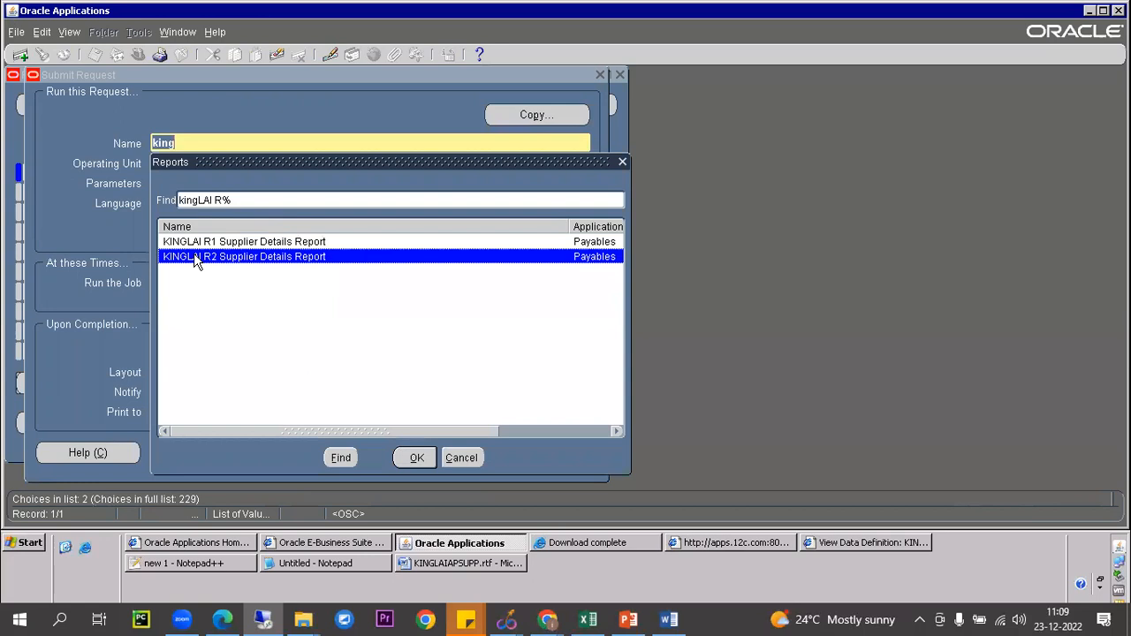
pyautogui.doubleClick(196, 256)
# Step: Submit the report request with Vendor Name GE Plastics, without adding another, and check its status in the list of all requests
pyautogui.click(654, 322)
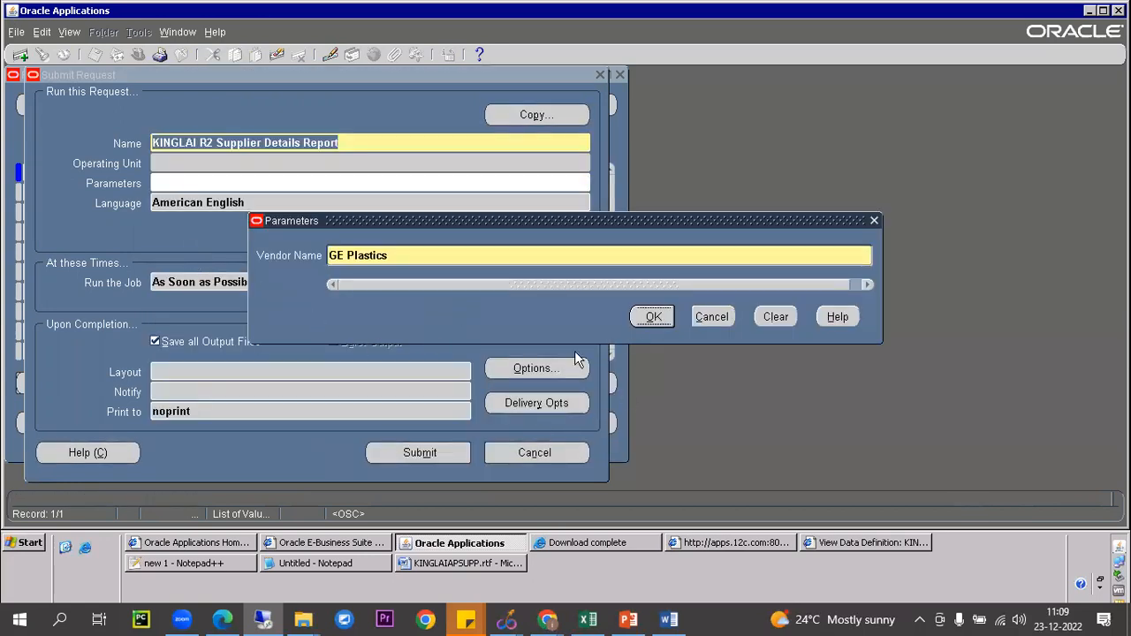
pyautogui.click(448, 452)
pyautogui.click(613, 323)
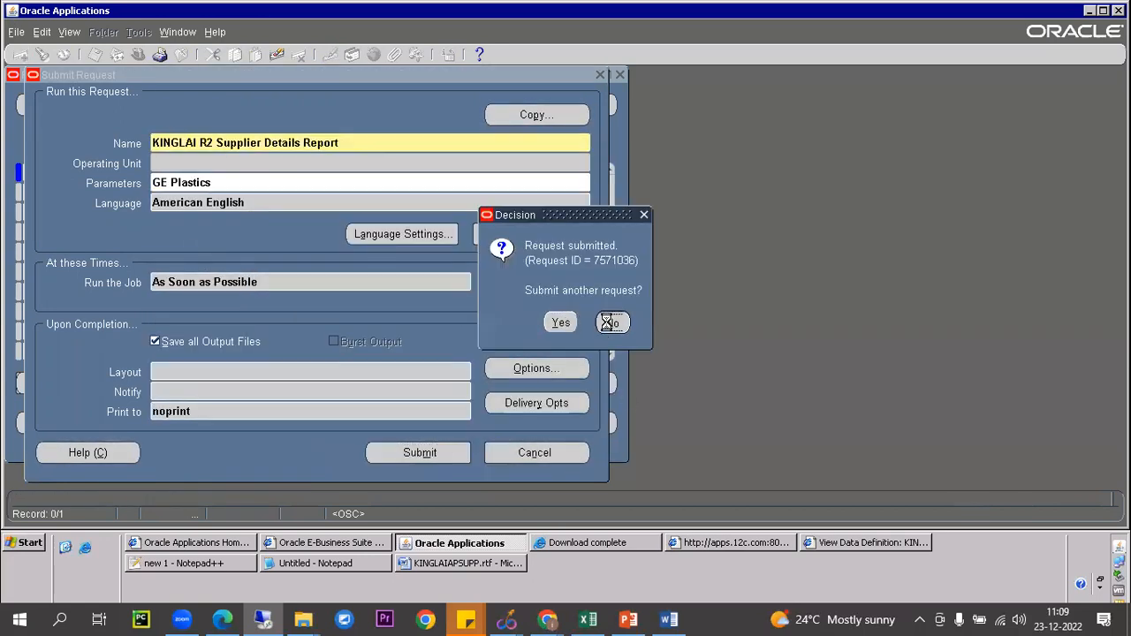
pyautogui.click(497, 432)
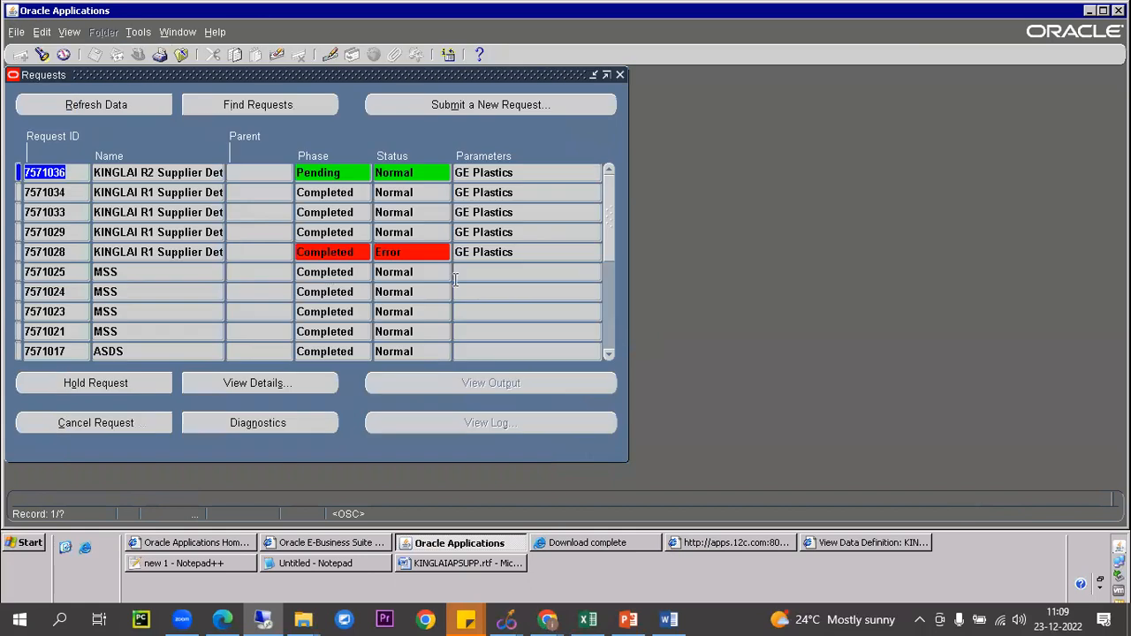
pyautogui.click(127, 105)
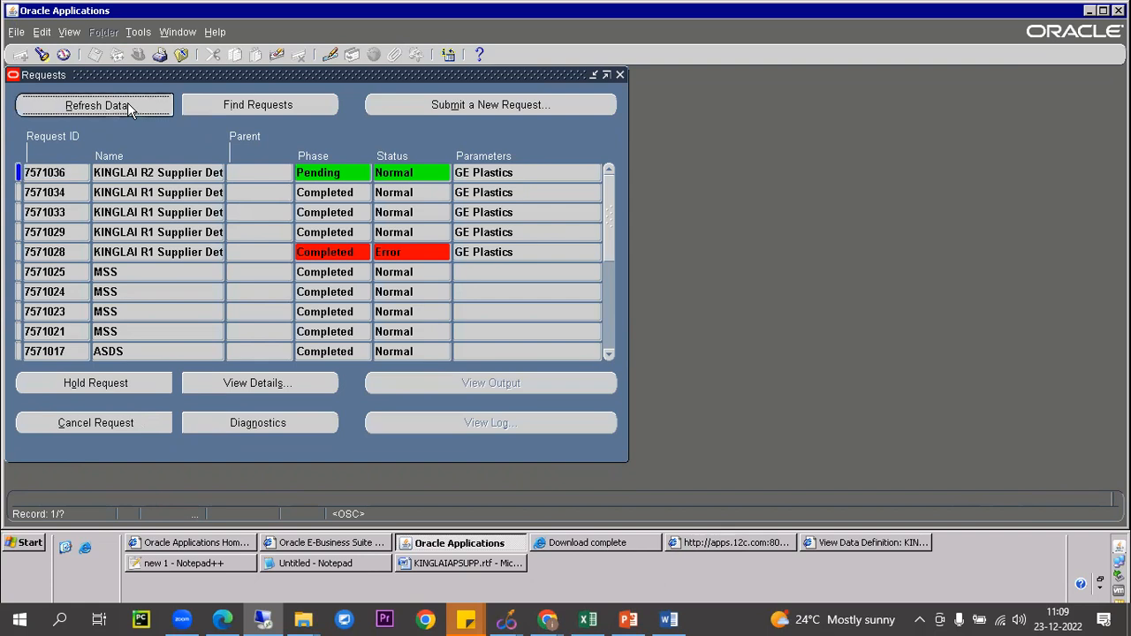
# Step: Switch to the Notepad++ notes and review the remaining items on saving the XML file, creating the rtf and uploading it
pyautogui.click(231, 567)
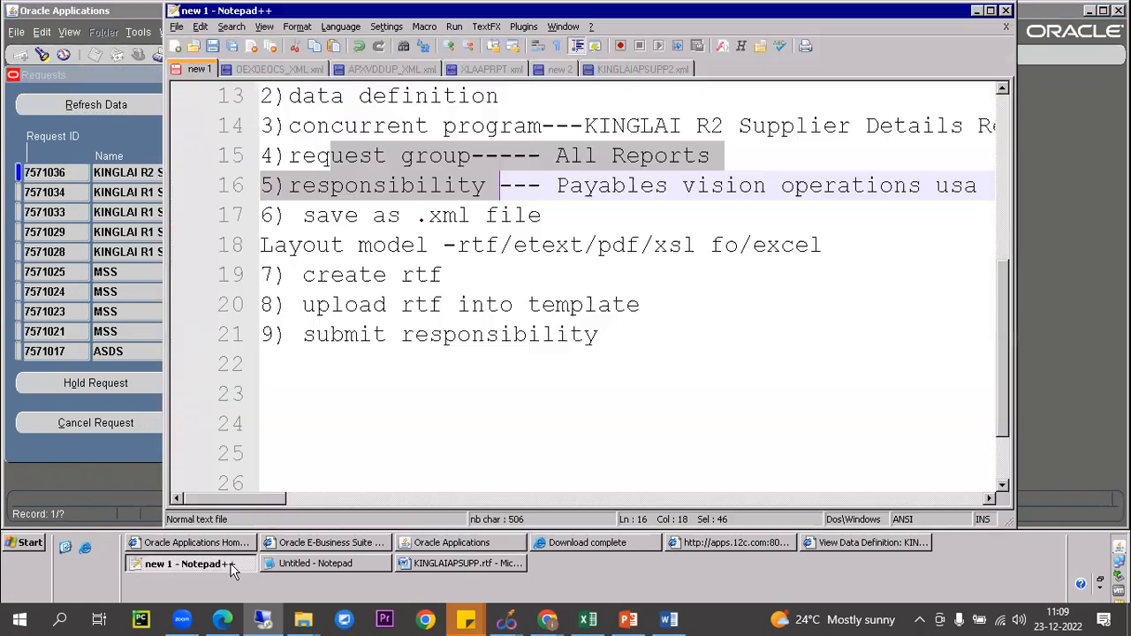
pyautogui.moveTo(308, 219); pyautogui.dragTo(540, 219)
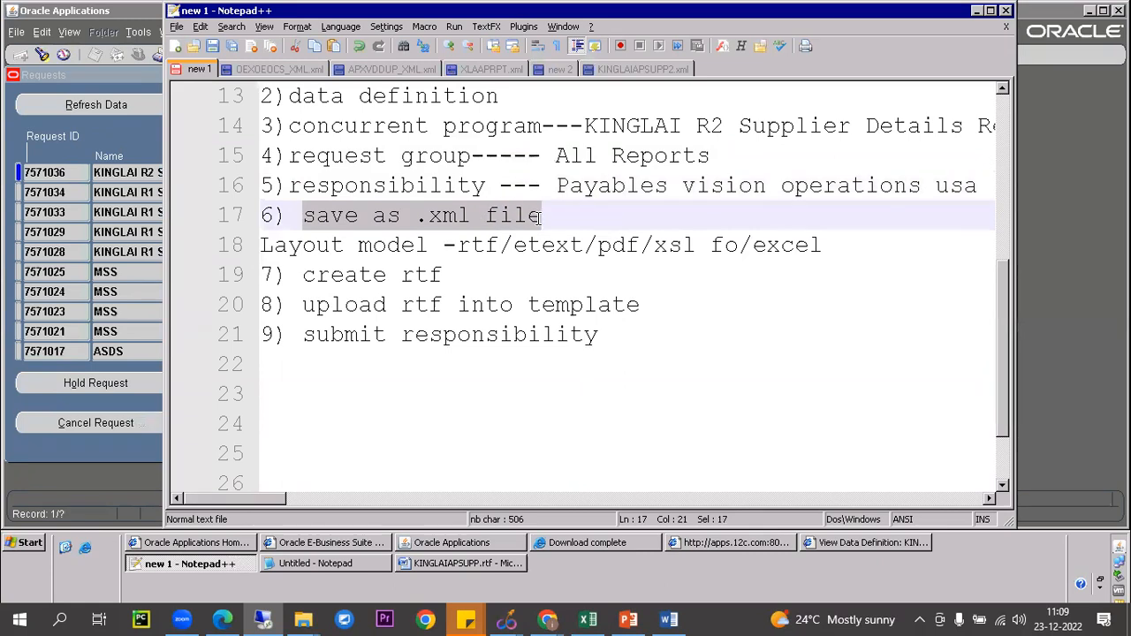
pyautogui.moveTo(320, 276); pyautogui.dragTo(517, 305)
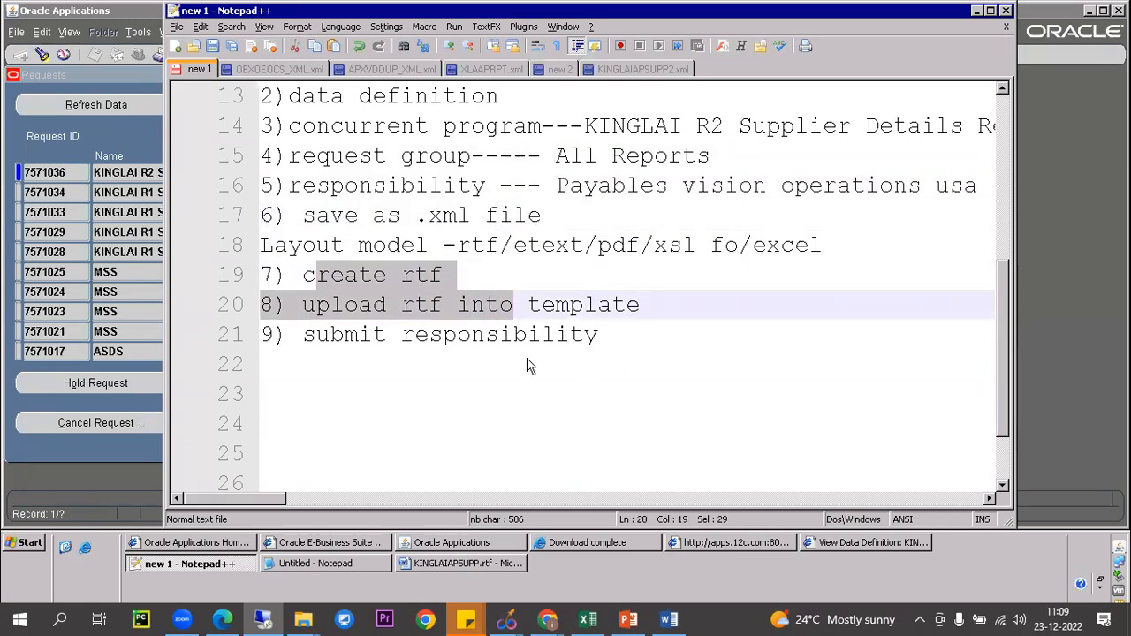
pyautogui.click(445, 275)
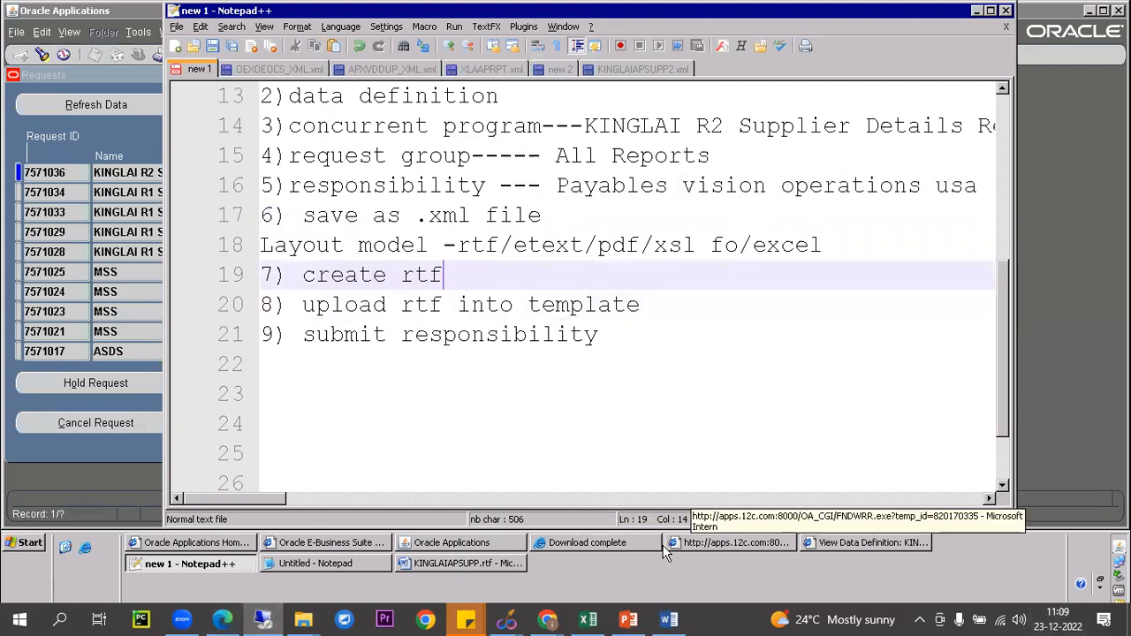
# Step: Return to Oracle Applications, refresh the request list and view the output of the KINGLAI R2 Supplier Details Report request
pyautogui.click(453, 543)
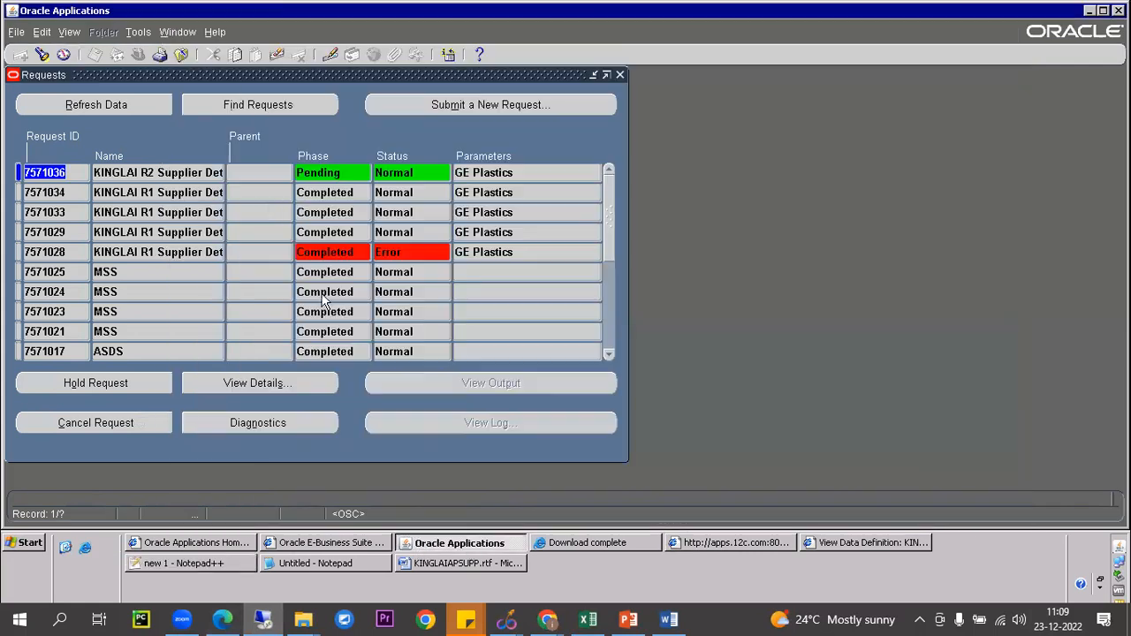
pyautogui.click(105, 105)
pyautogui.click(523, 376)
# Step: Save the report output to the Desktop as an XML file named KINGLAIAPSUPP2_output.xml
pyautogui.click(198, 65)
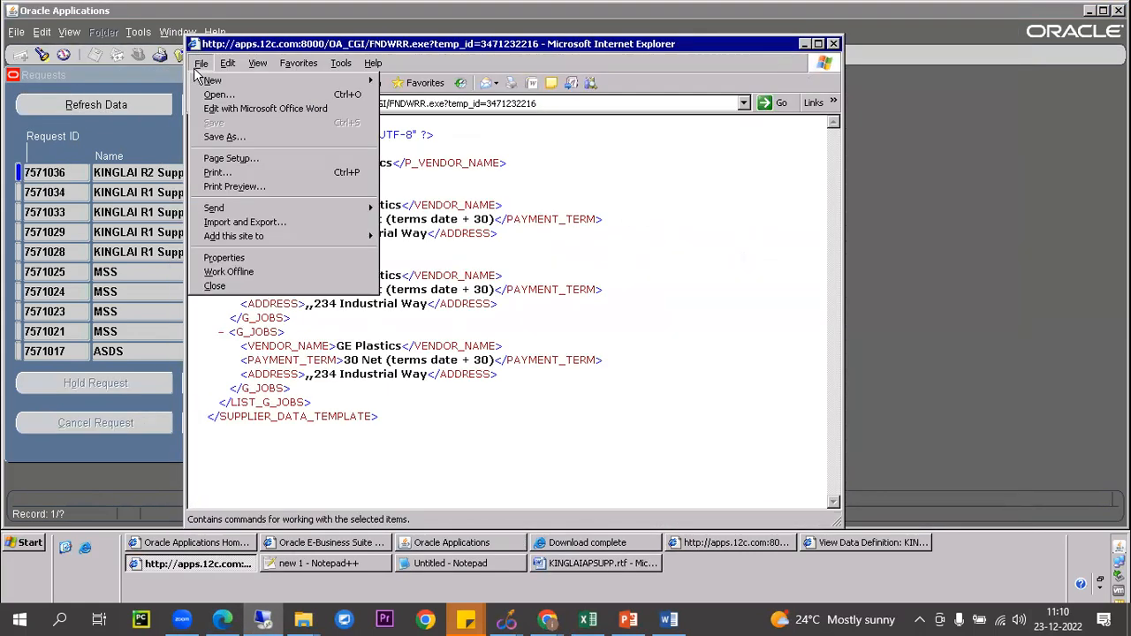
pyautogui.click(237, 137)
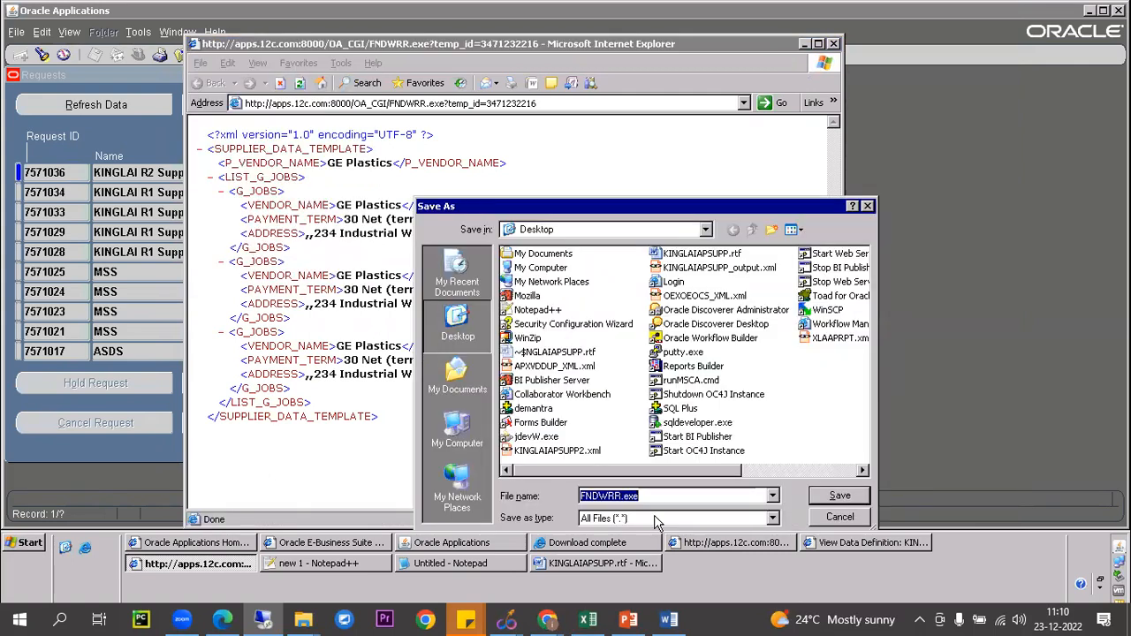
pyautogui.moveTo(604, 213); pyautogui.dragTo(379, 138)
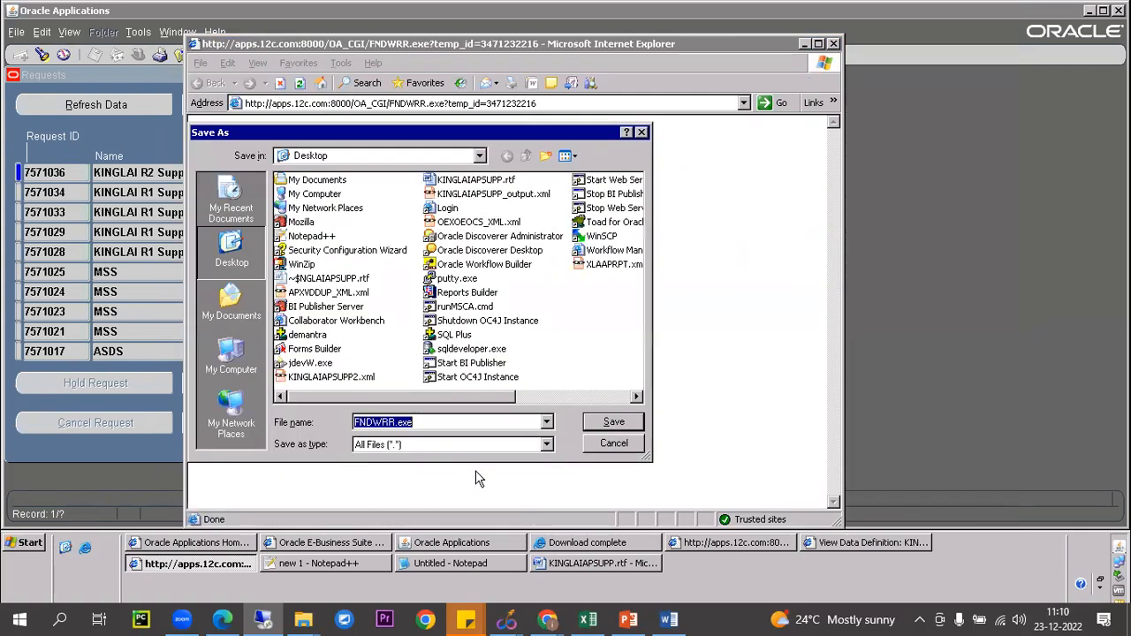
pyautogui.click(466, 444)
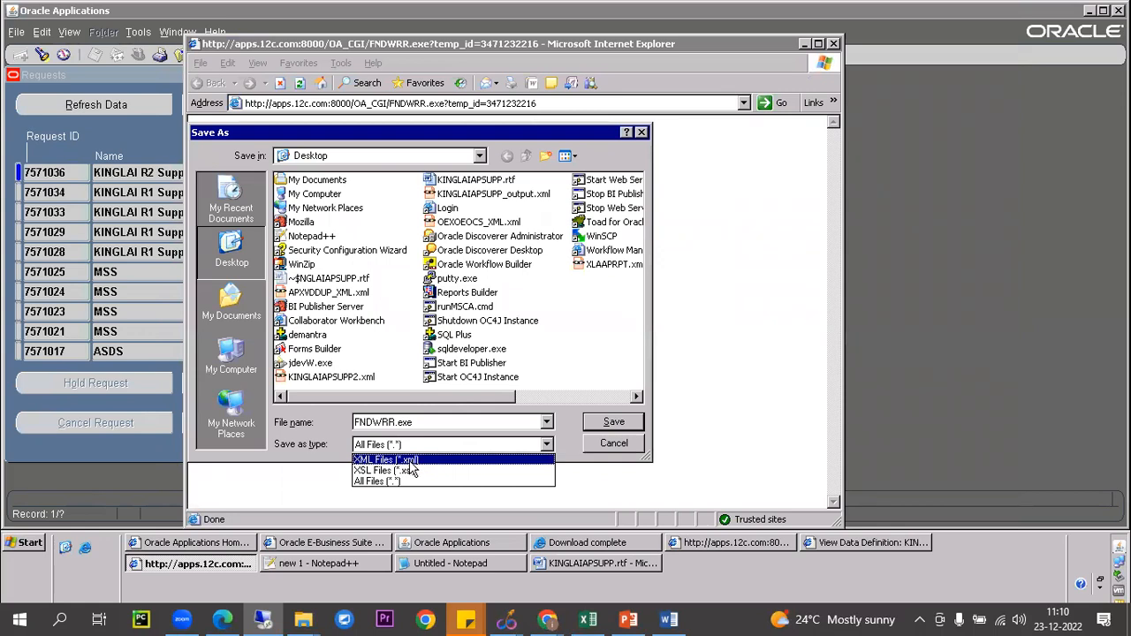
pyautogui.click(412, 460)
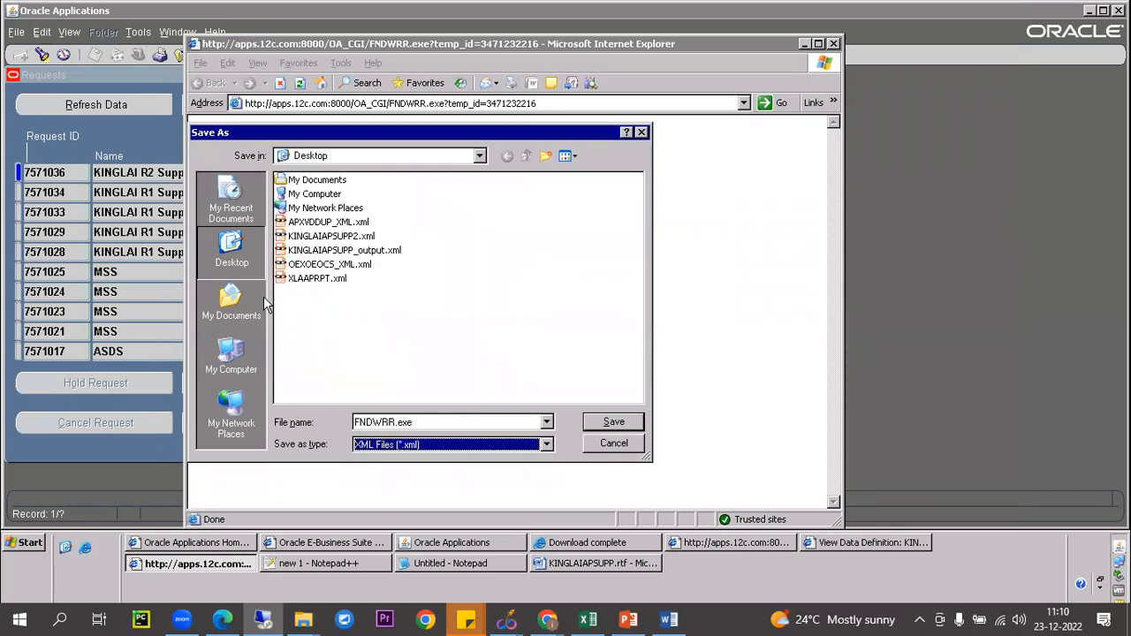
pyautogui.click(341, 251)
pyautogui.click(428, 423)
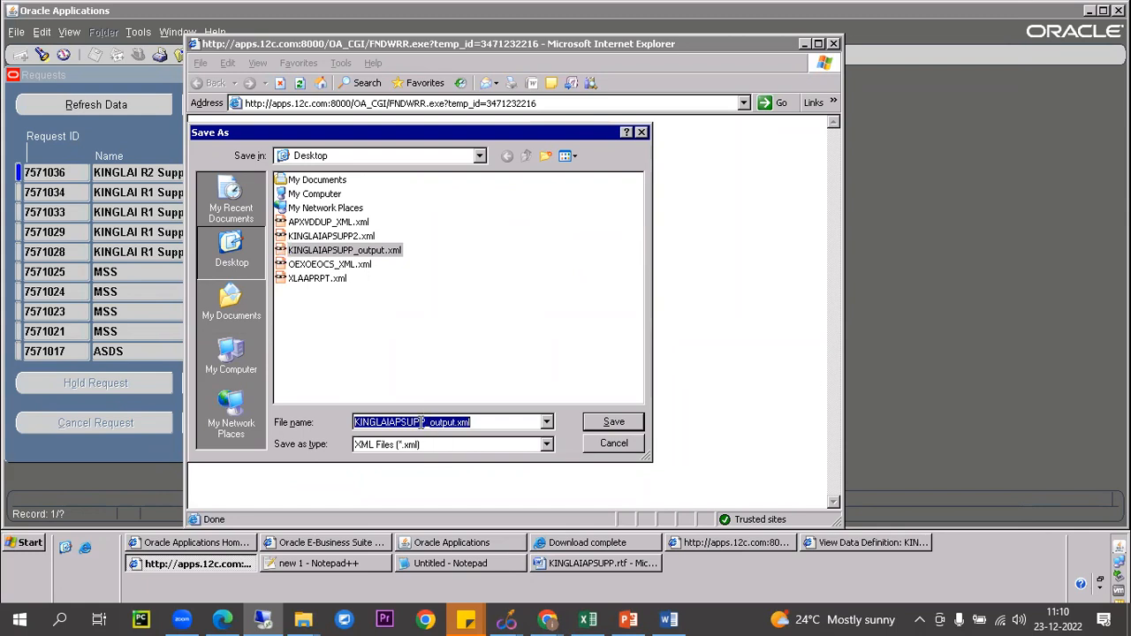
pyautogui.click(424, 422)
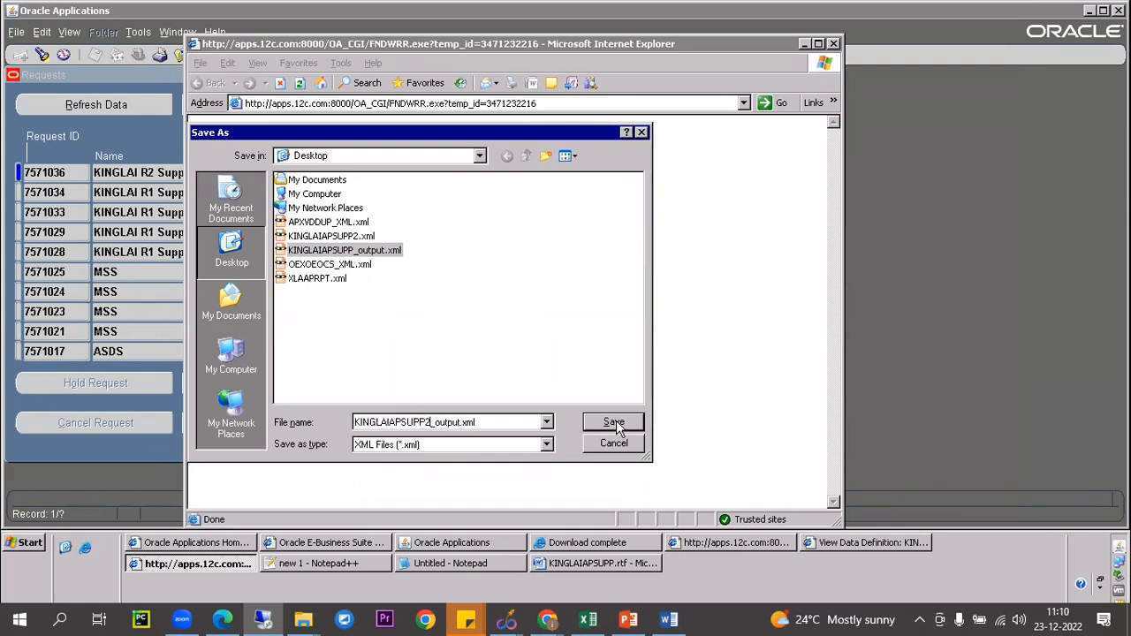
pyautogui.click(617, 424)
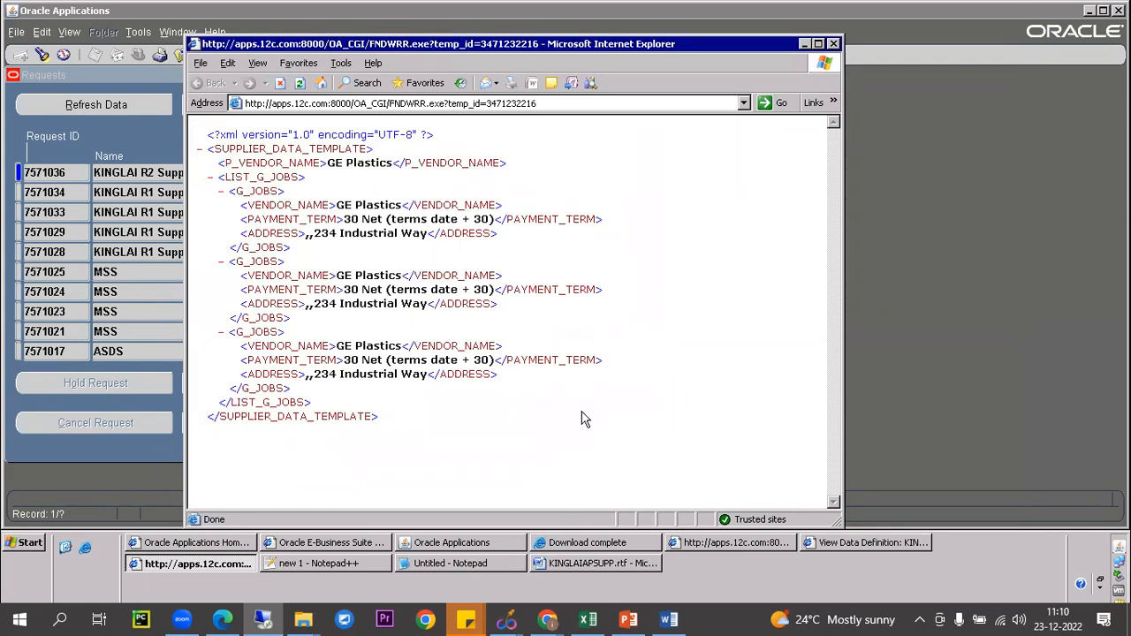
# Step: Switch to Word and create a new blank document
pyautogui.click(574, 562)
pyautogui.click(19, 18)
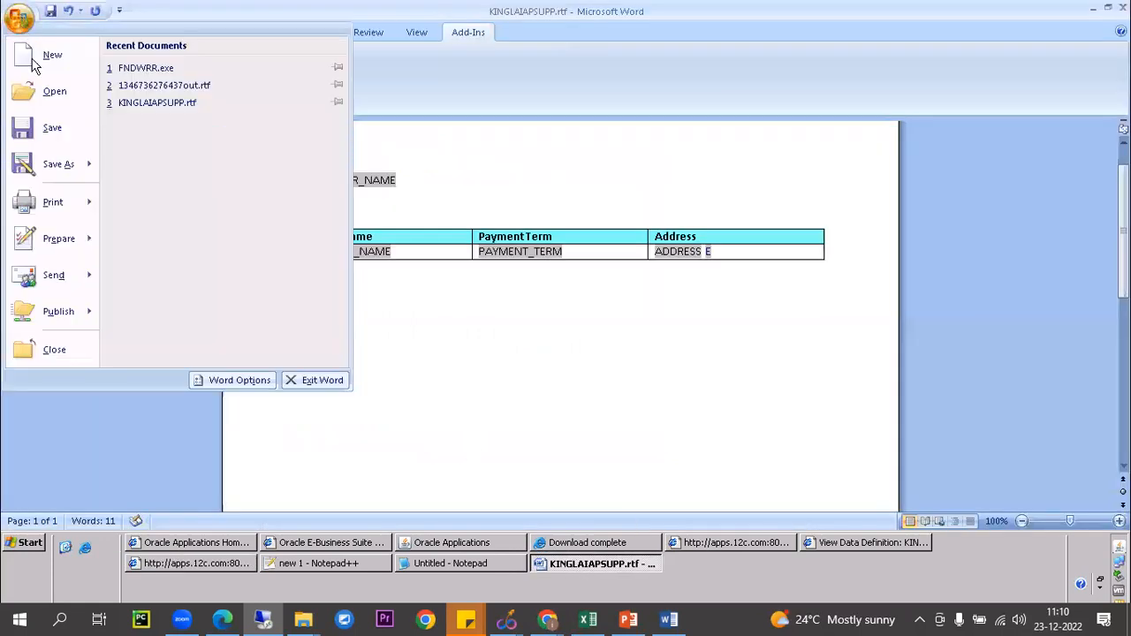
pyautogui.click(35, 605)
pyautogui.click(745, 308)
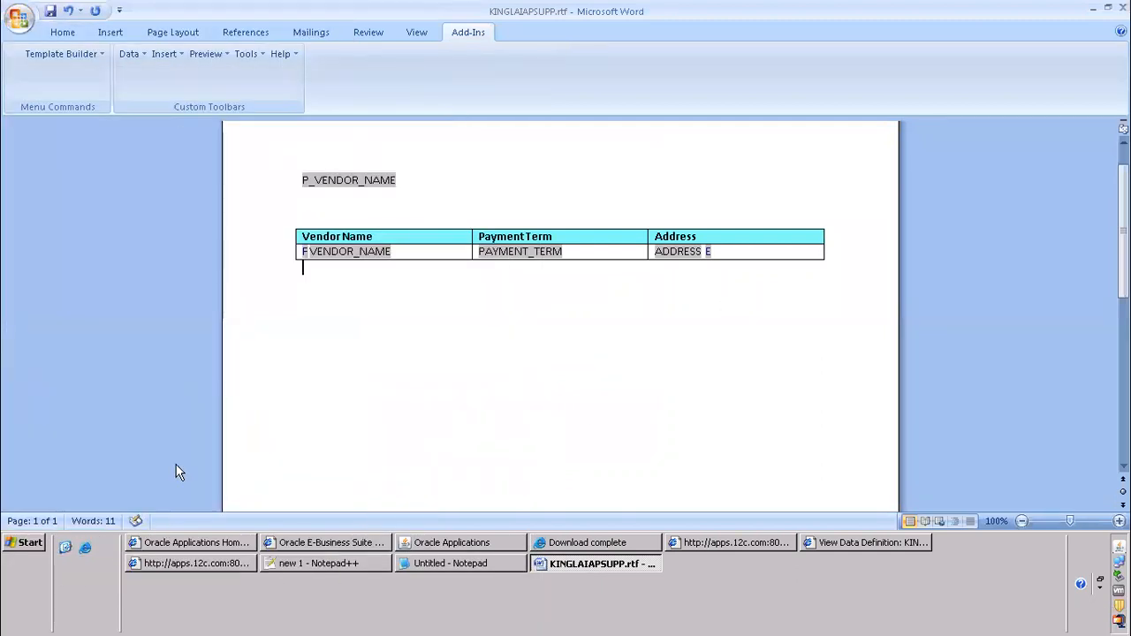
pyautogui.click(19, 19)
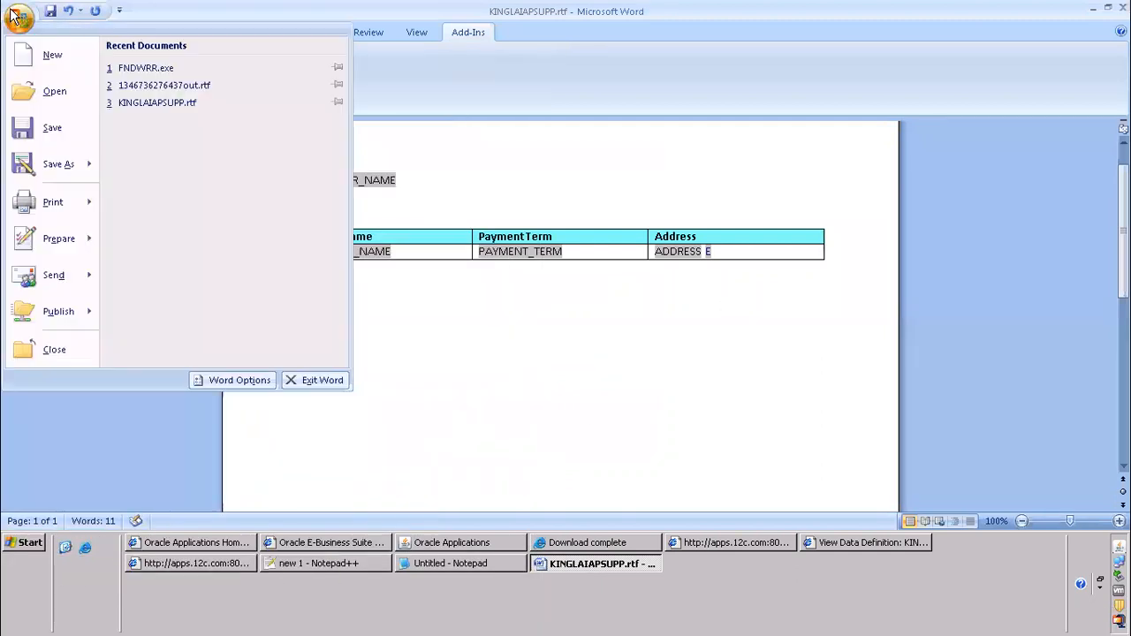
pyautogui.click(46, 53)
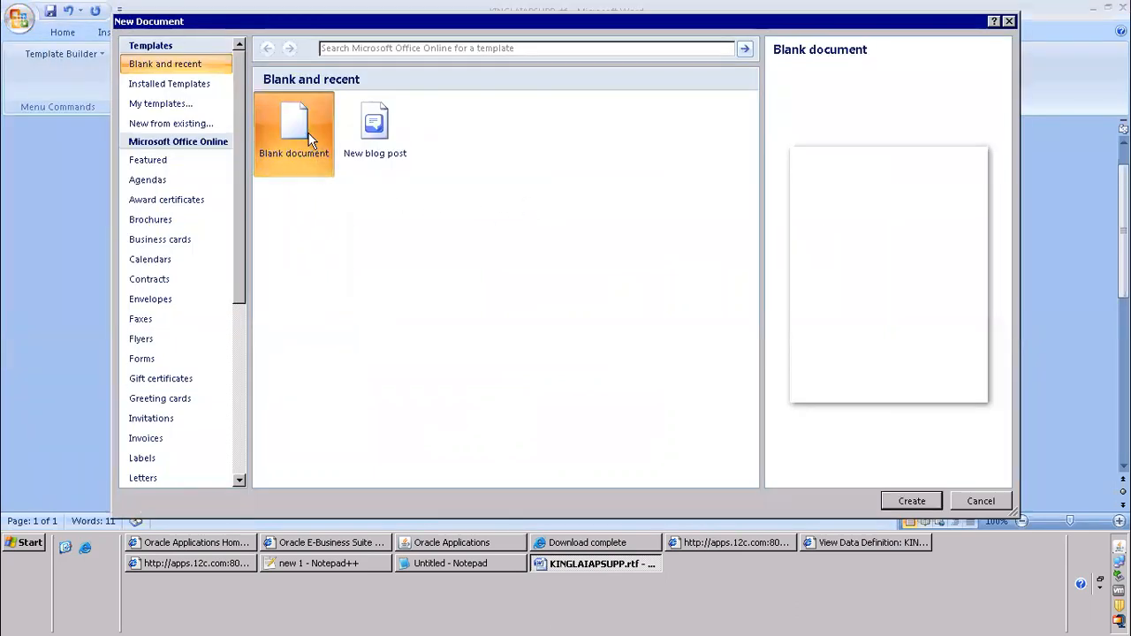
pyautogui.doubleClick(311, 140)
# Step: Load the XML data file KINGLAIAPSUPP2_output.xml from the Desktop into the blank document with Template Builder
pyautogui.click(467, 35)
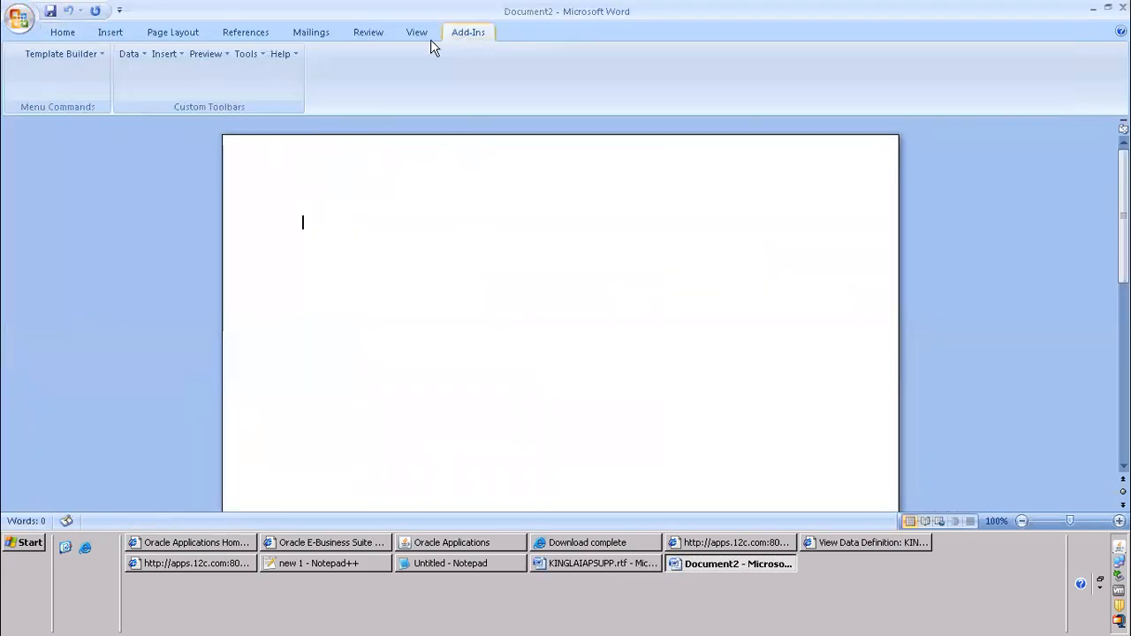
pyautogui.click(133, 56)
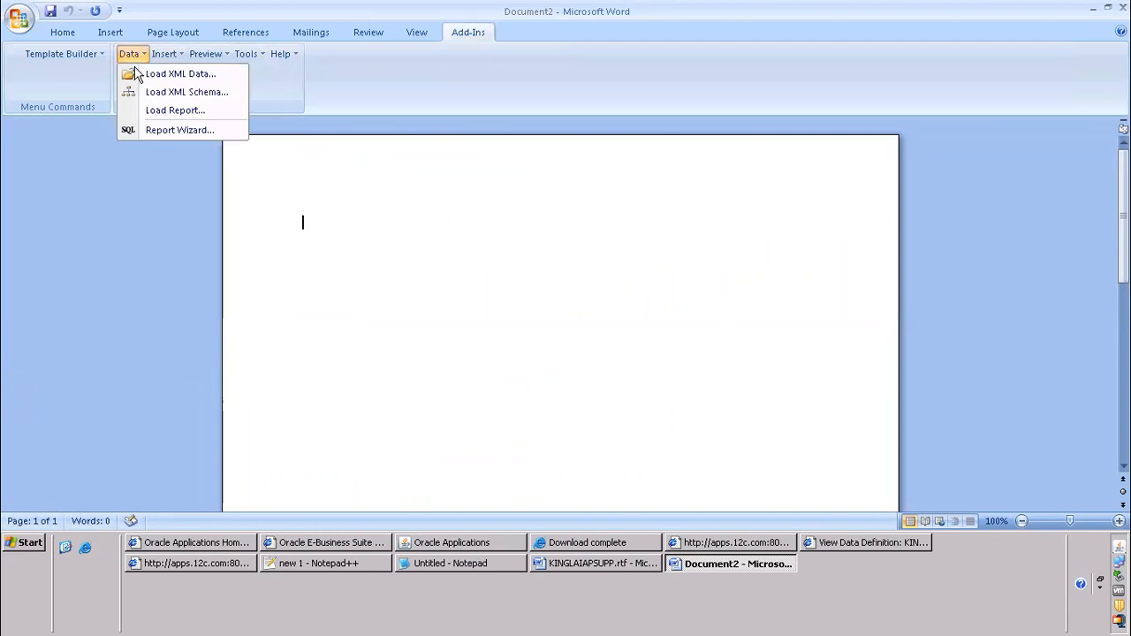
pyautogui.click(137, 78)
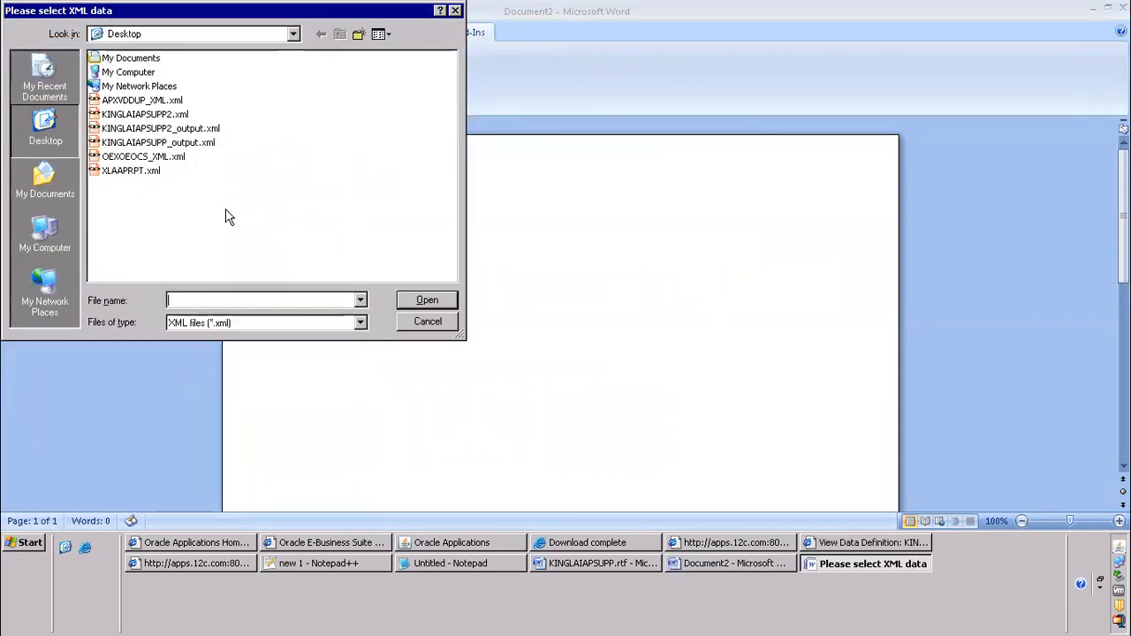
pyautogui.click(176, 129)
pyautogui.click(438, 302)
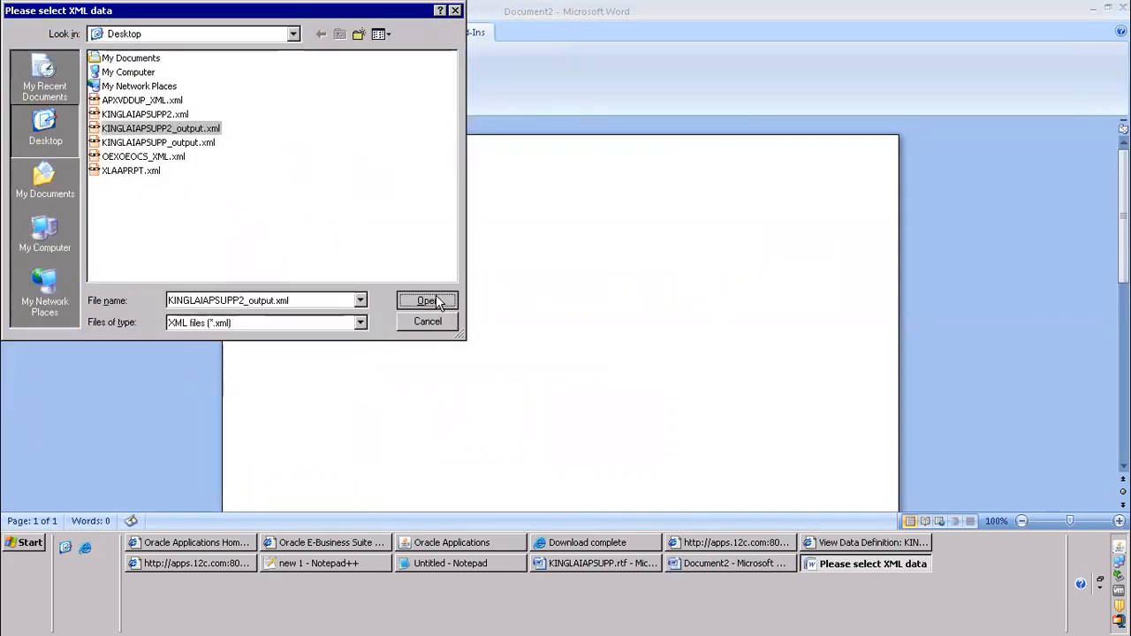
pyautogui.click(567, 304)
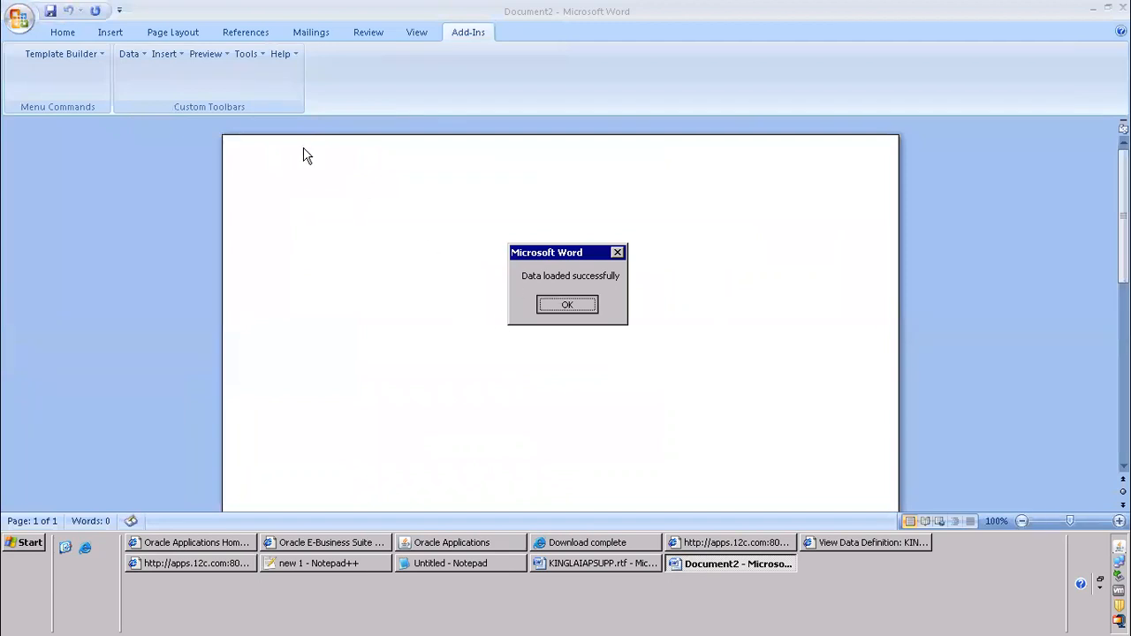
# Step: Start a table with the template wizard, keeping the default grouping field, including all three fields and placing Address before Payment Term
pyautogui.click(164, 55)
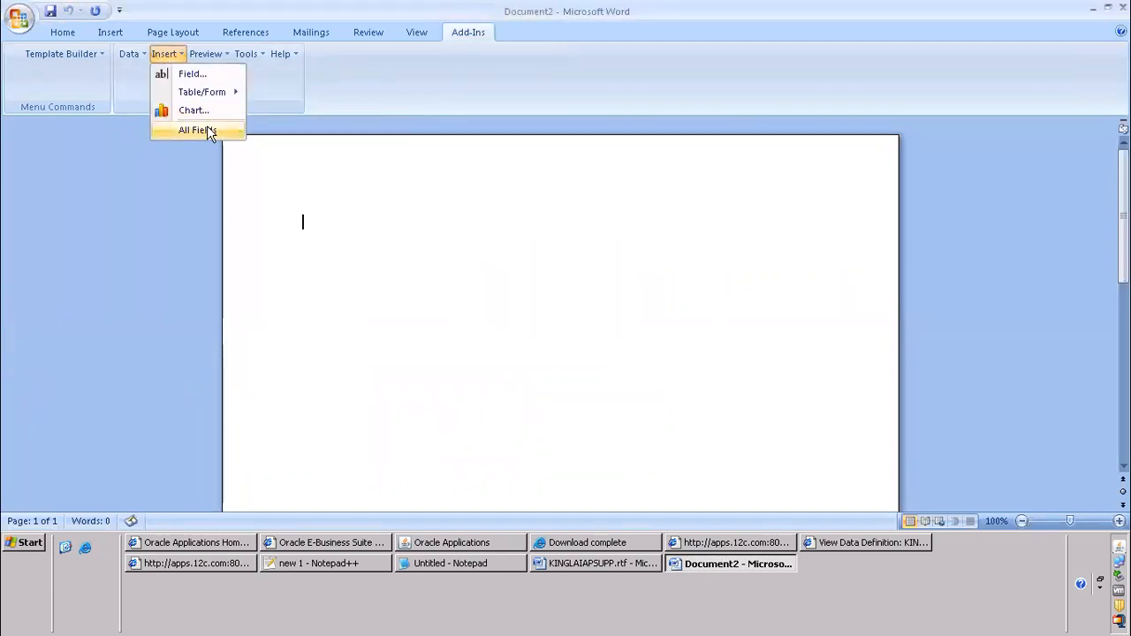
pyautogui.moveTo(222, 99)
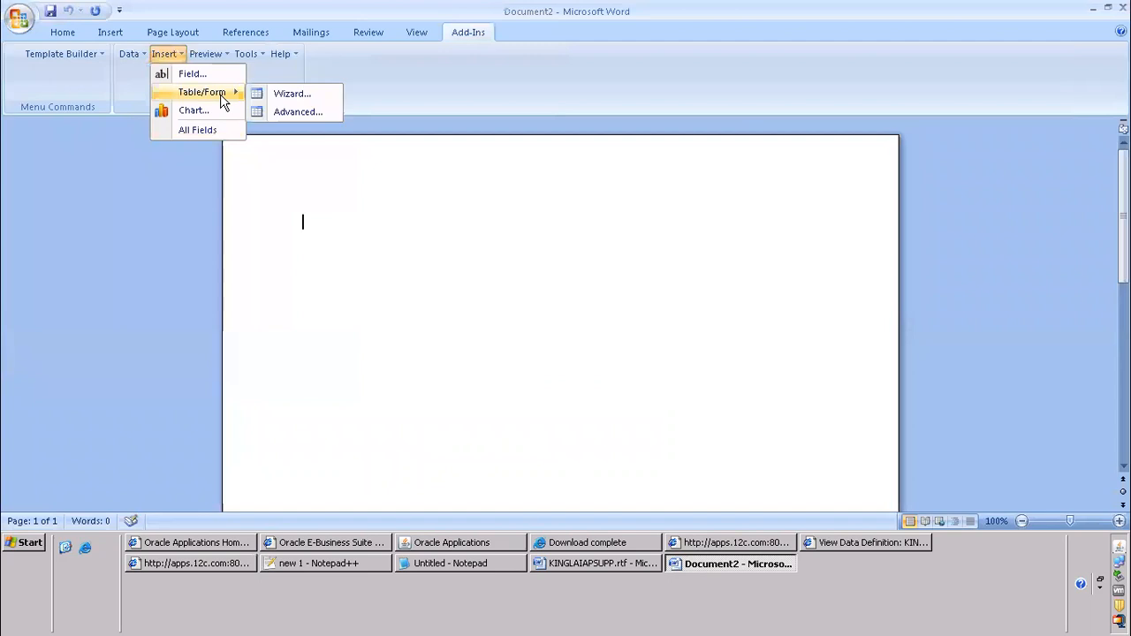
pyautogui.click(304, 97)
pyautogui.click(672, 393)
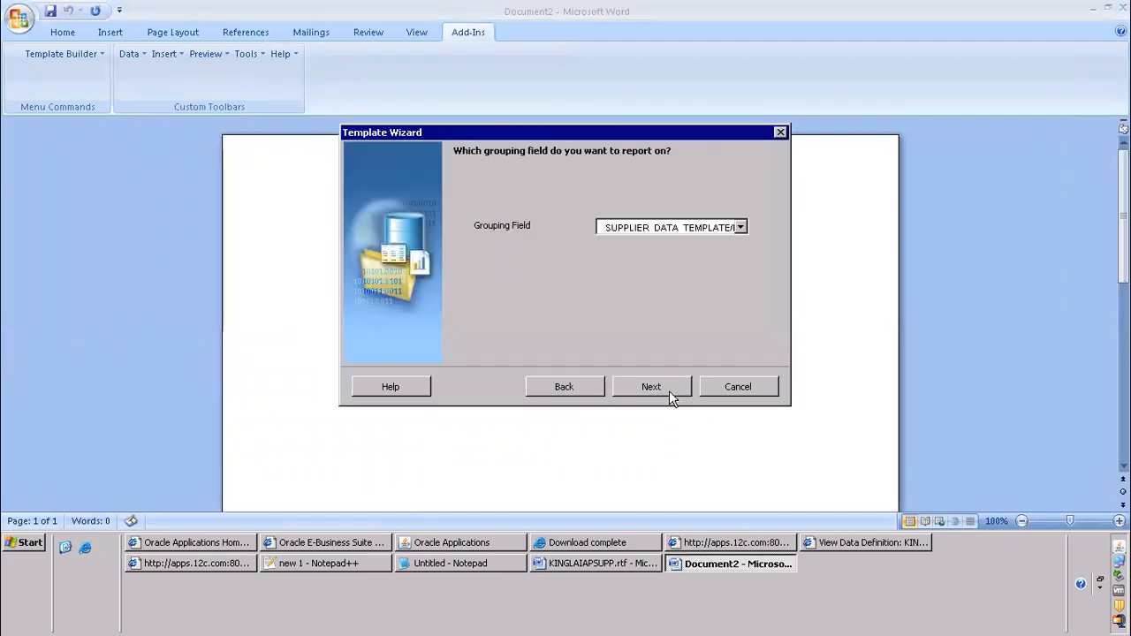
pyautogui.click(668, 391)
pyautogui.click(604, 263)
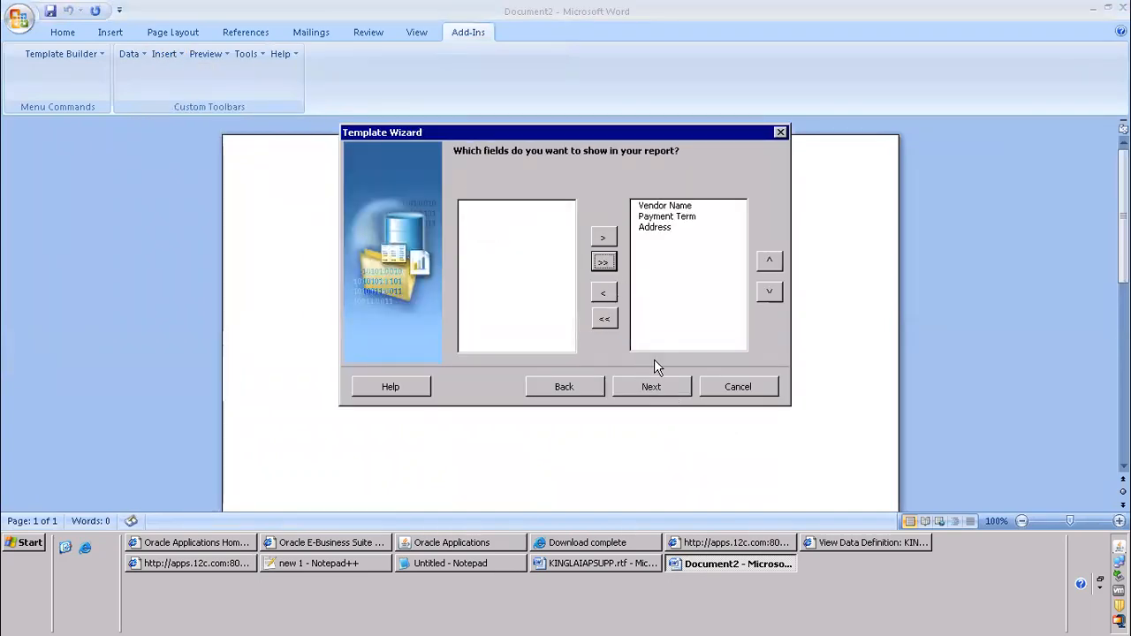
pyautogui.click(729, 228)
pyautogui.click(769, 260)
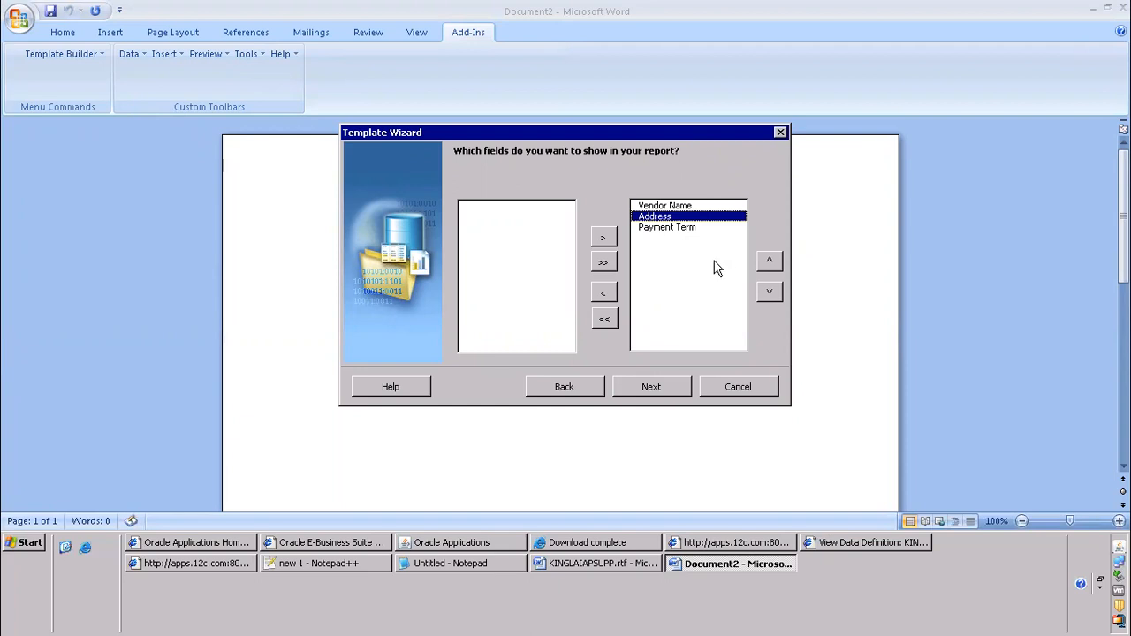
pyautogui.click(654, 395)
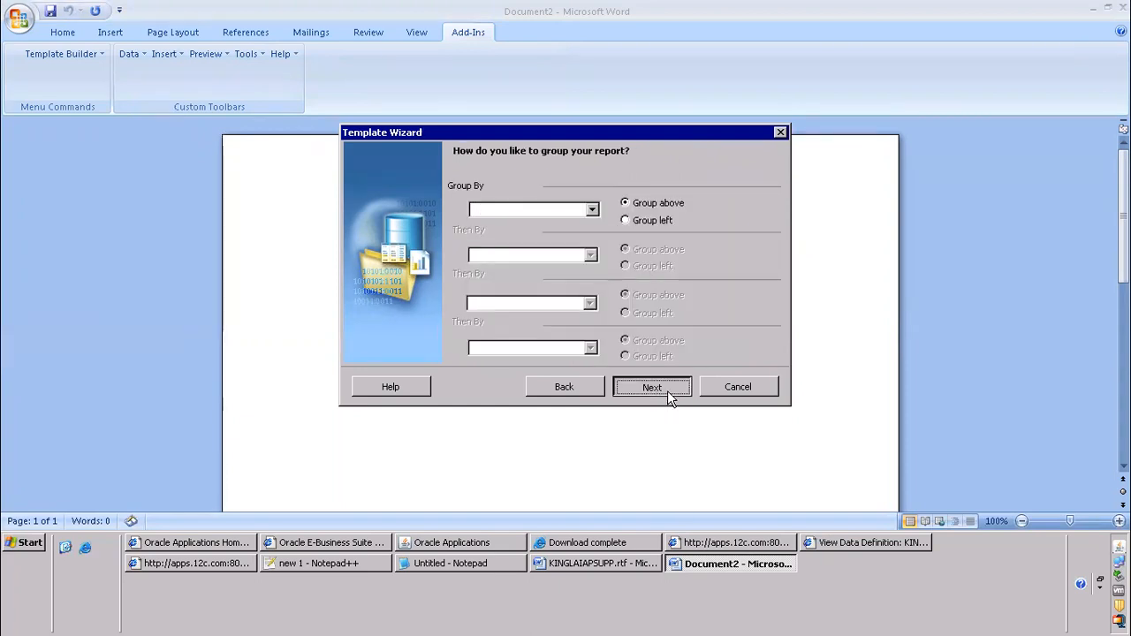
# Step: Leave the report ungrouped, sort the data by Address ascending, keep the default labels and finish the table
pyautogui.click(669, 396)
pyautogui.click(556, 210)
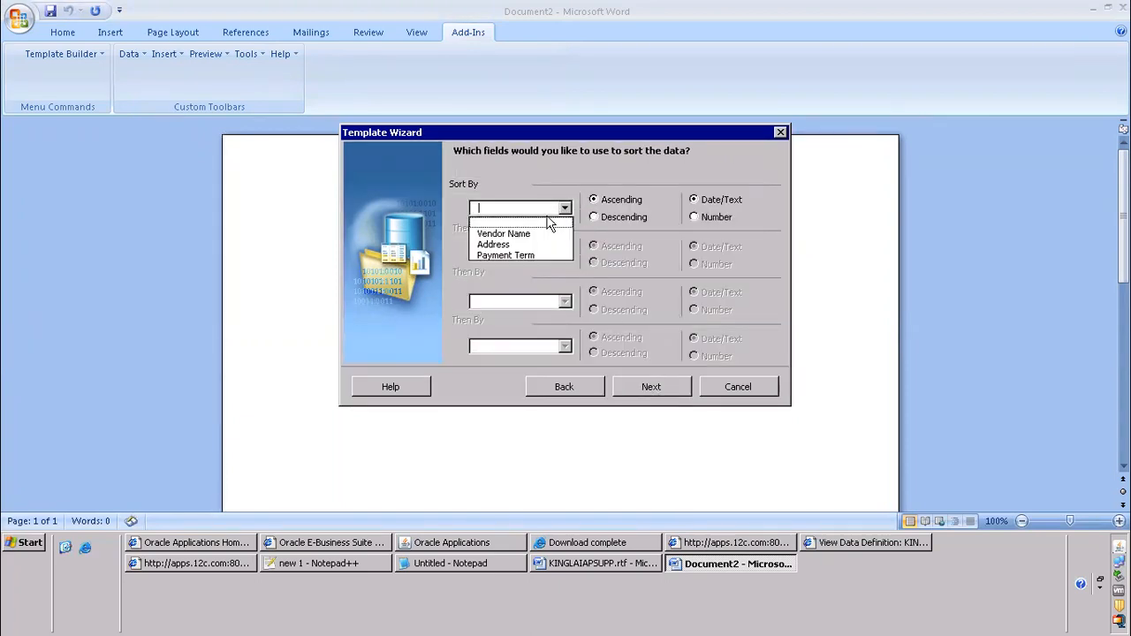
pyautogui.click(502, 233)
pyautogui.click(563, 215)
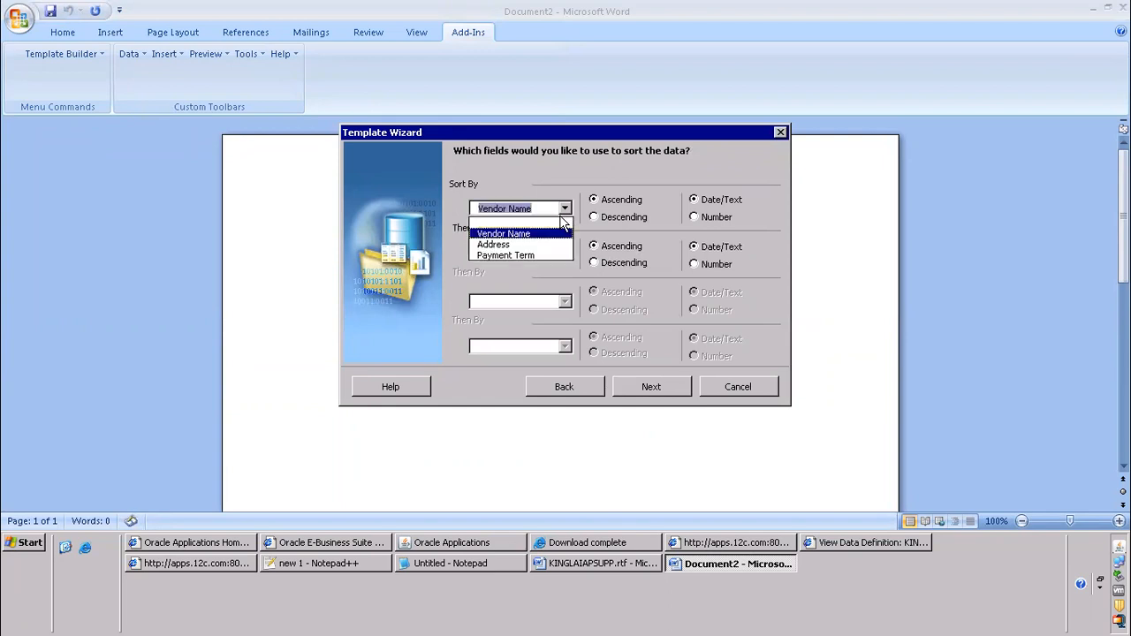
pyautogui.click(492, 243)
pyautogui.click(648, 386)
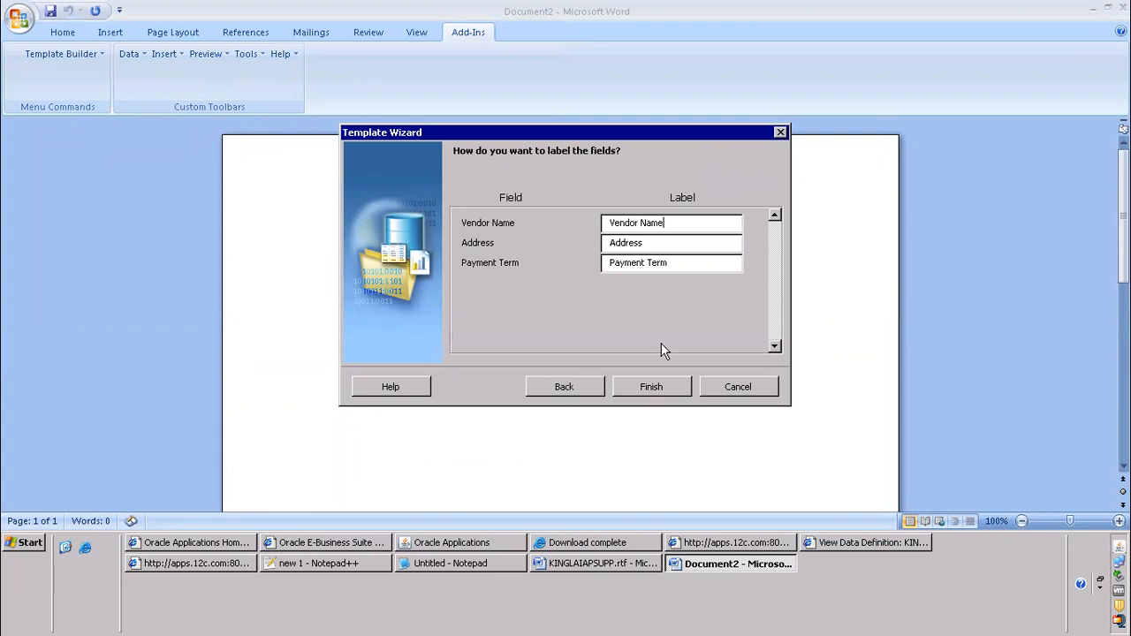
pyautogui.click(651, 386)
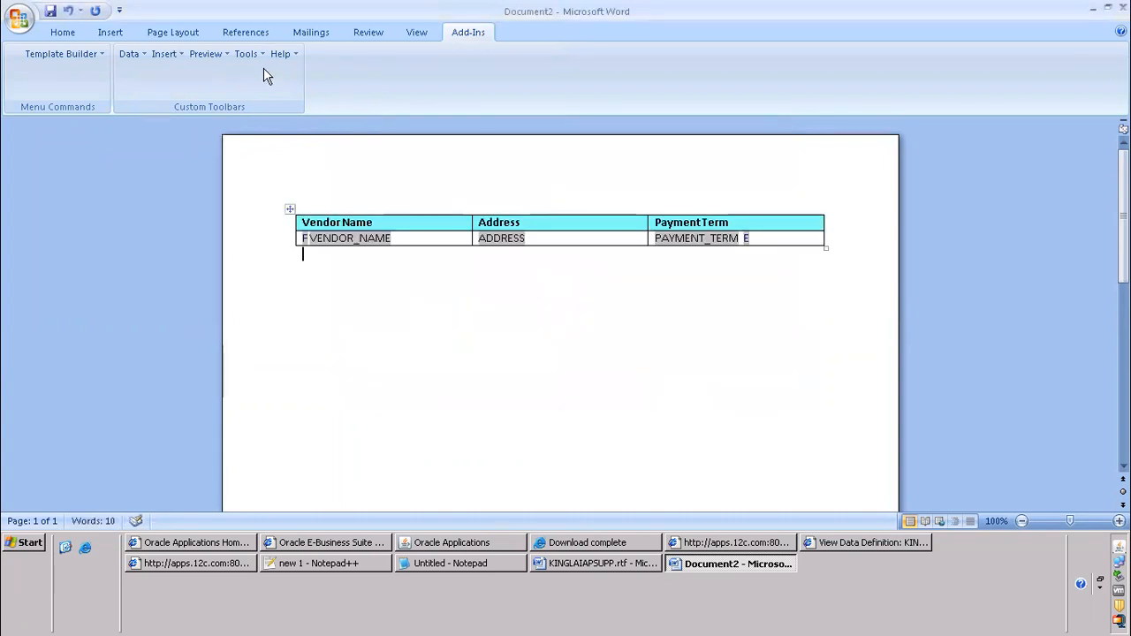
# Step: Examine the for-each and sort code in the help text of the F form field before VENDOR_NAME
pyautogui.doubleClick(304, 239)
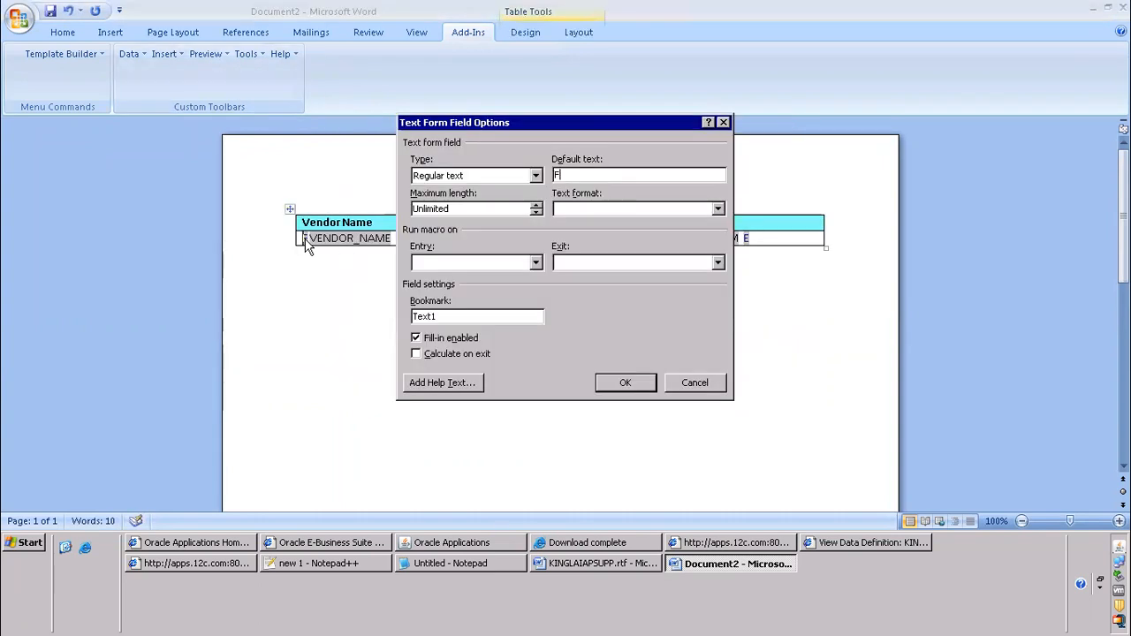
pyautogui.click(441, 383)
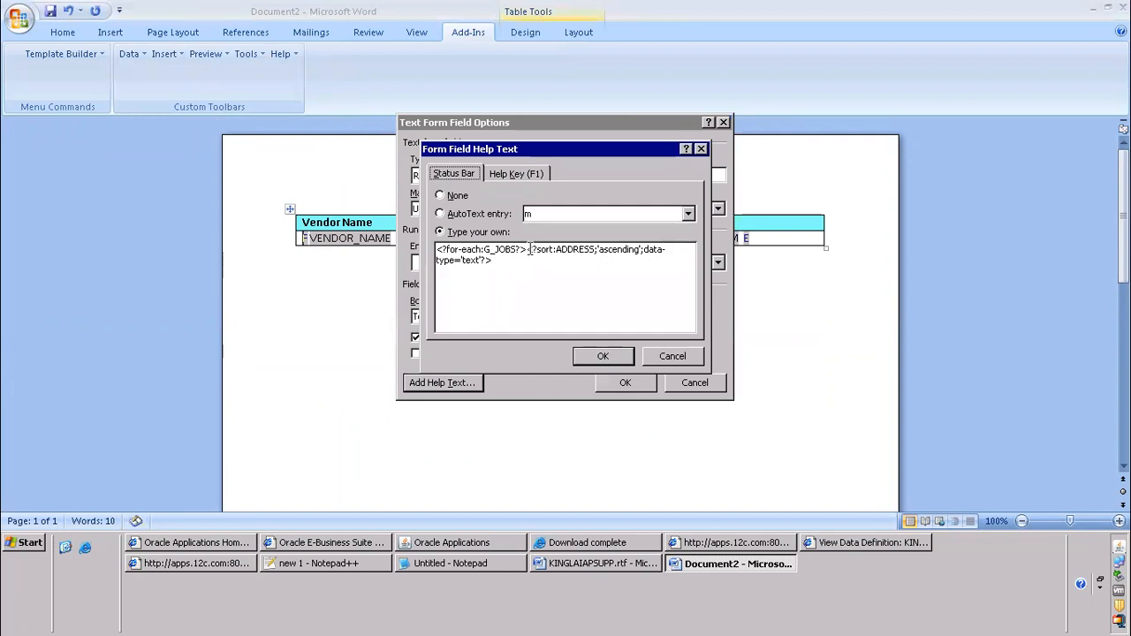
pyautogui.moveTo(528, 251); pyautogui.dragTo(534, 288)
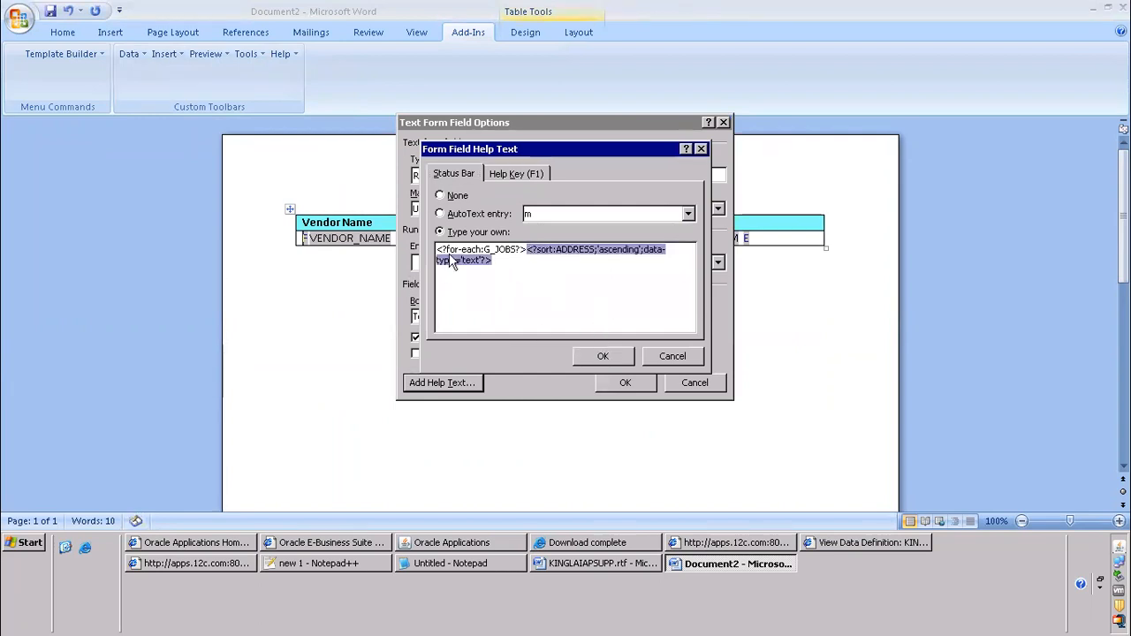
pyautogui.click(548, 303)
pyautogui.moveTo(448, 249); pyautogui.dragTo(484, 249)
pyautogui.click(603, 356)
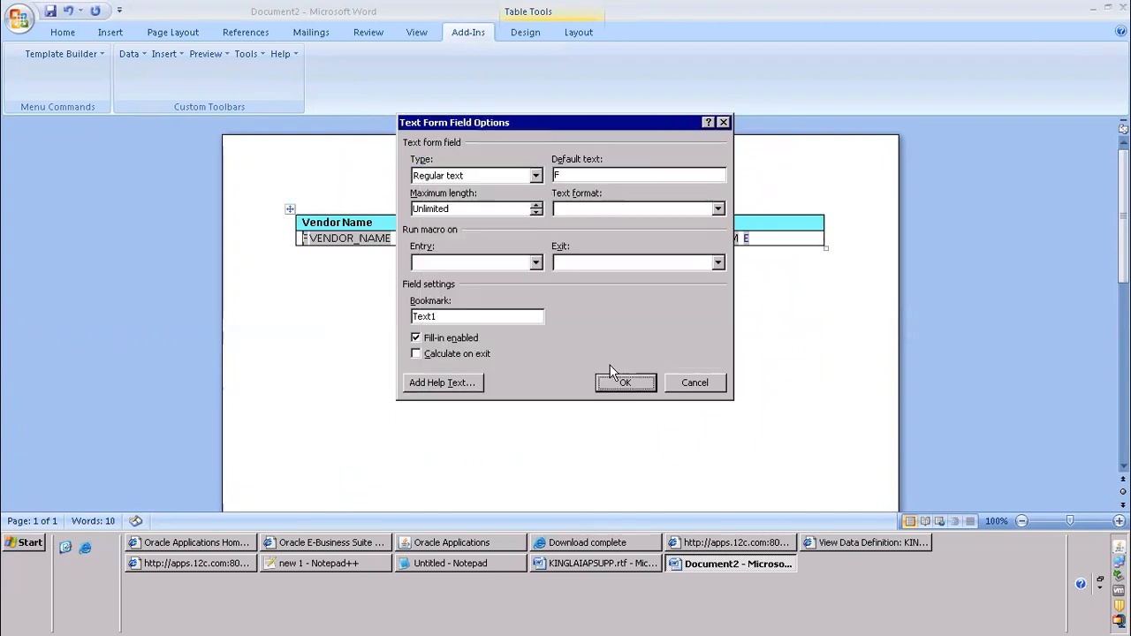
pyautogui.click(625, 382)
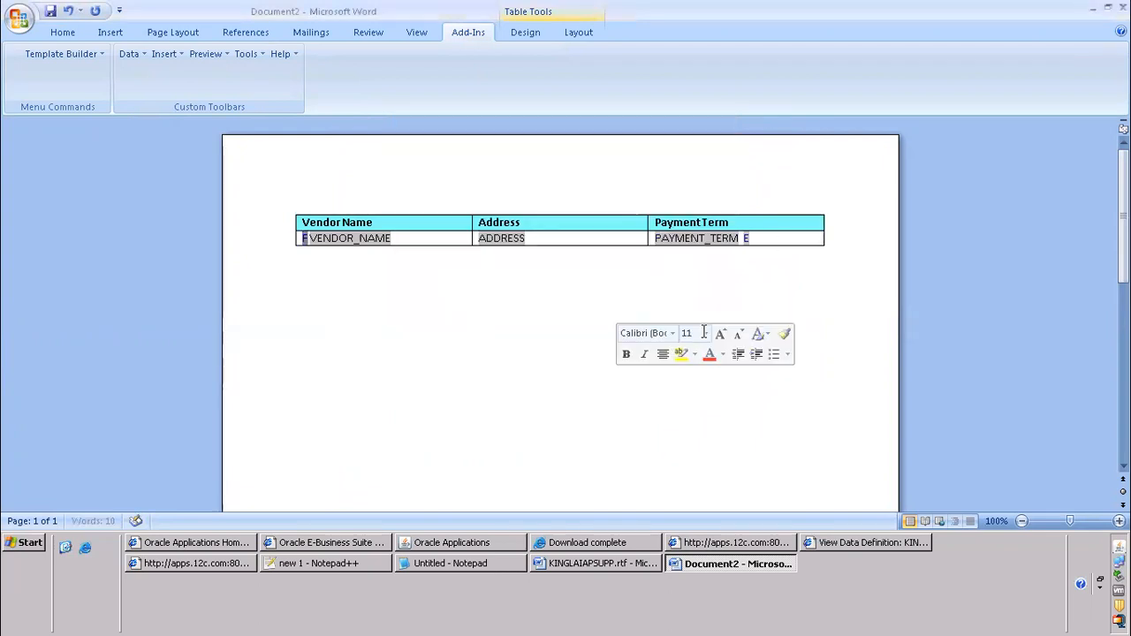
# Step: Examine the closing loop code in the help text of the E form field after PAYMENT_TERM
pyautogui.doubleClick(747, 238)
pyautogui.click(455, 383)
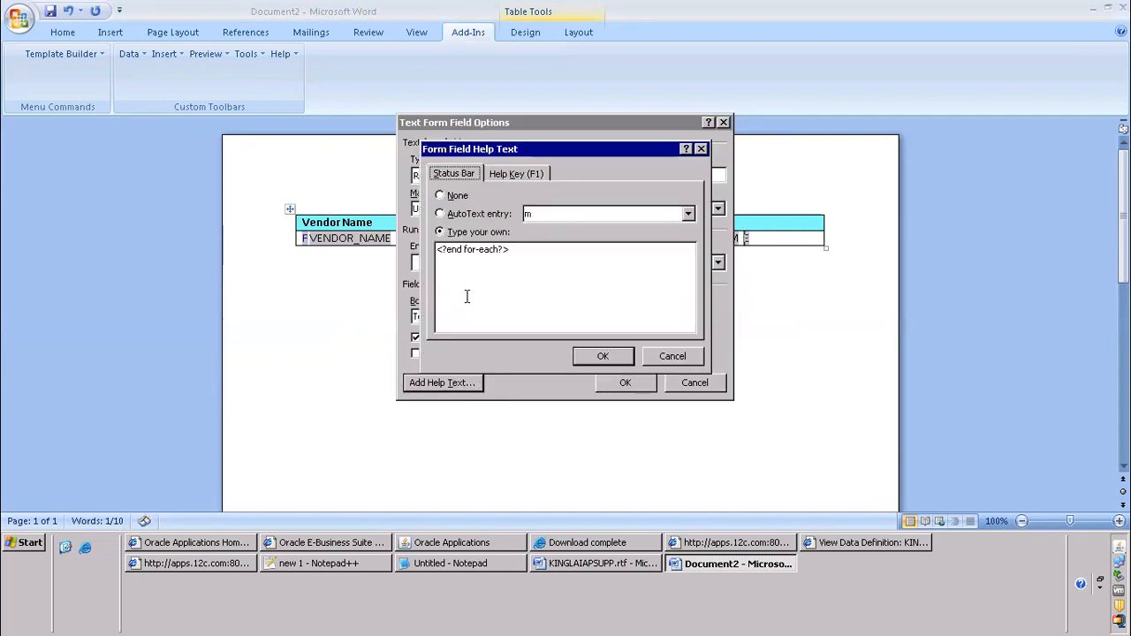
pyautogui.moveTo(440, 250); pyautogui.dragTo(662, 247)
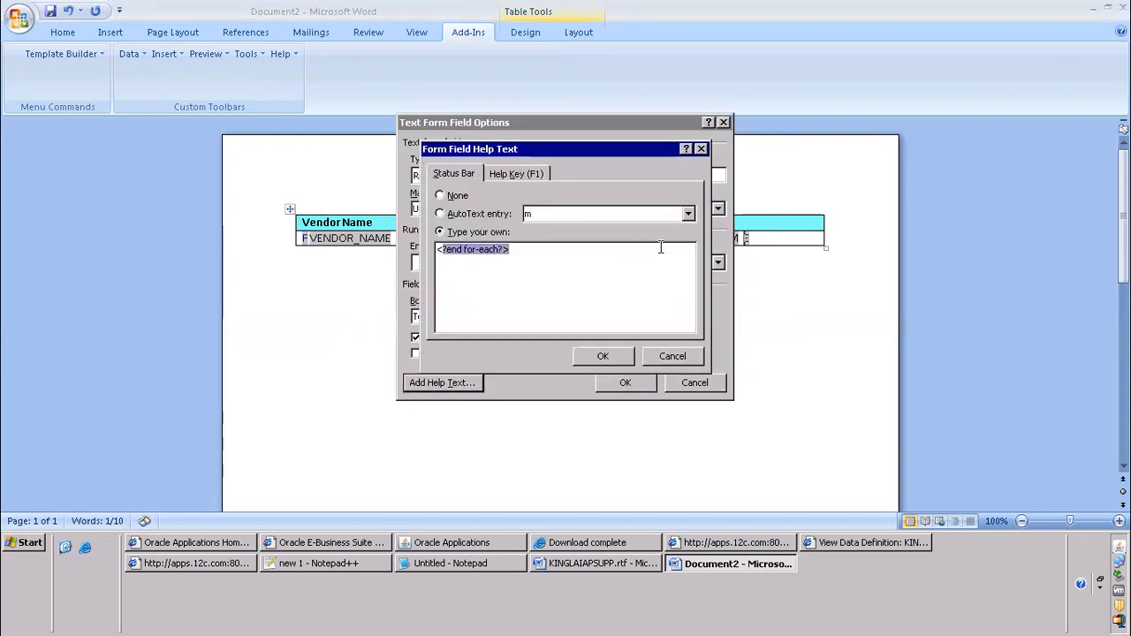
pyautogui.click(602, 356)
pyautogui.click(621, 382)
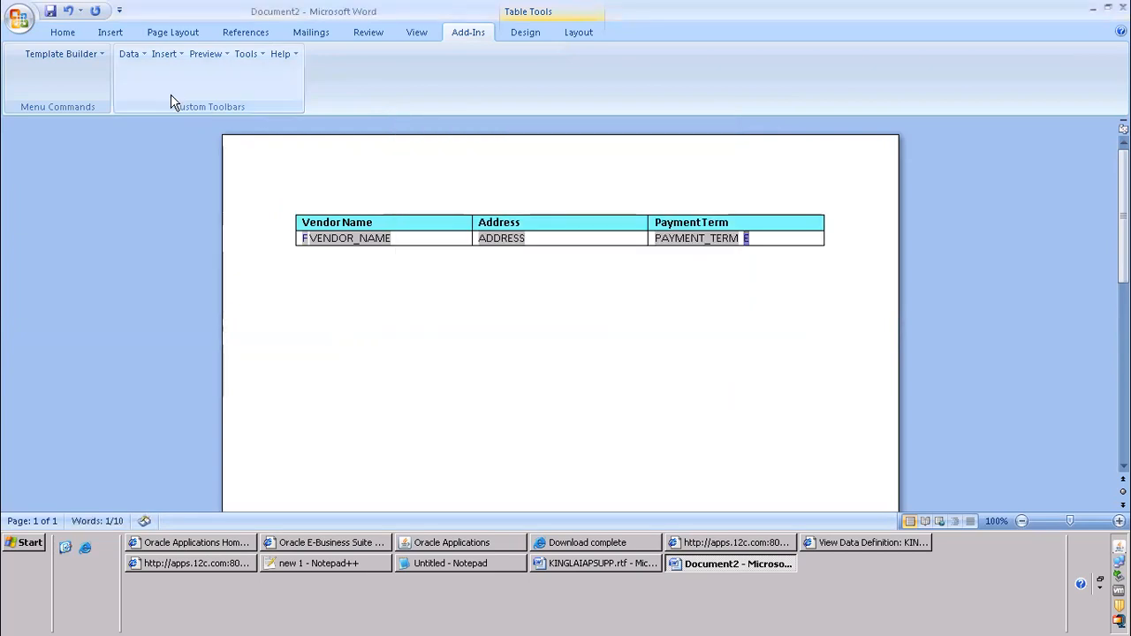
# Step: Preview the template as PDF, saving the document to the Desktop as KINGLAIAPSUPP2.rtf
pyautogui.click(202, 58)
pyautogui.click(218, 84)
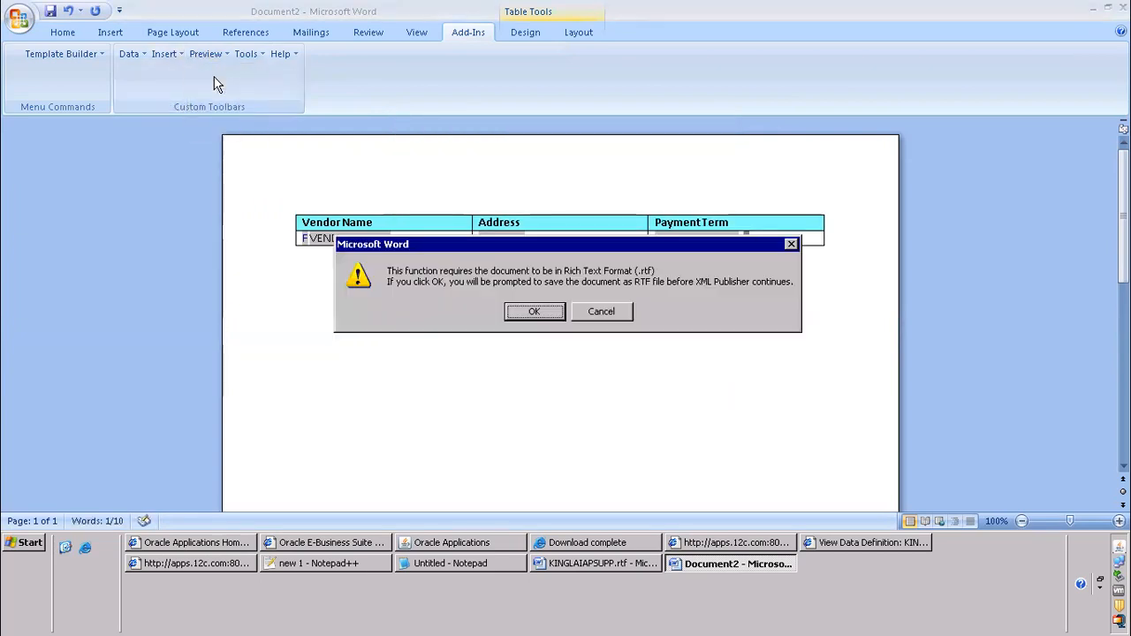
pyautogui.click(540, 312)
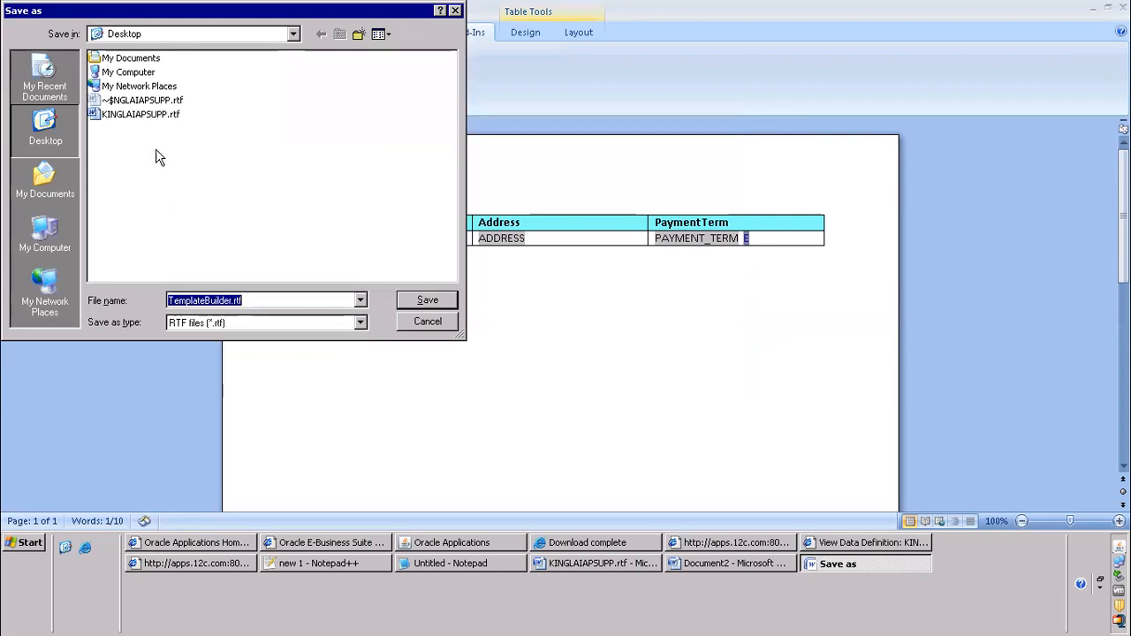
pyautogui.click(163, 116)
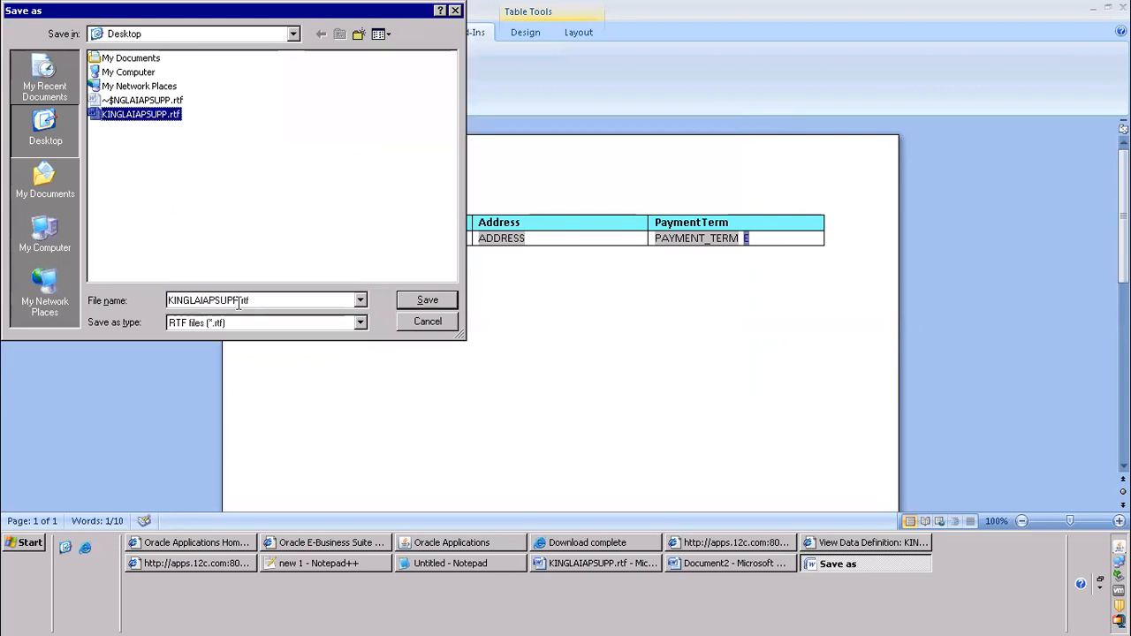
pyautogui.doubleClick(237, 301)
pyautogui.click(239, 301)
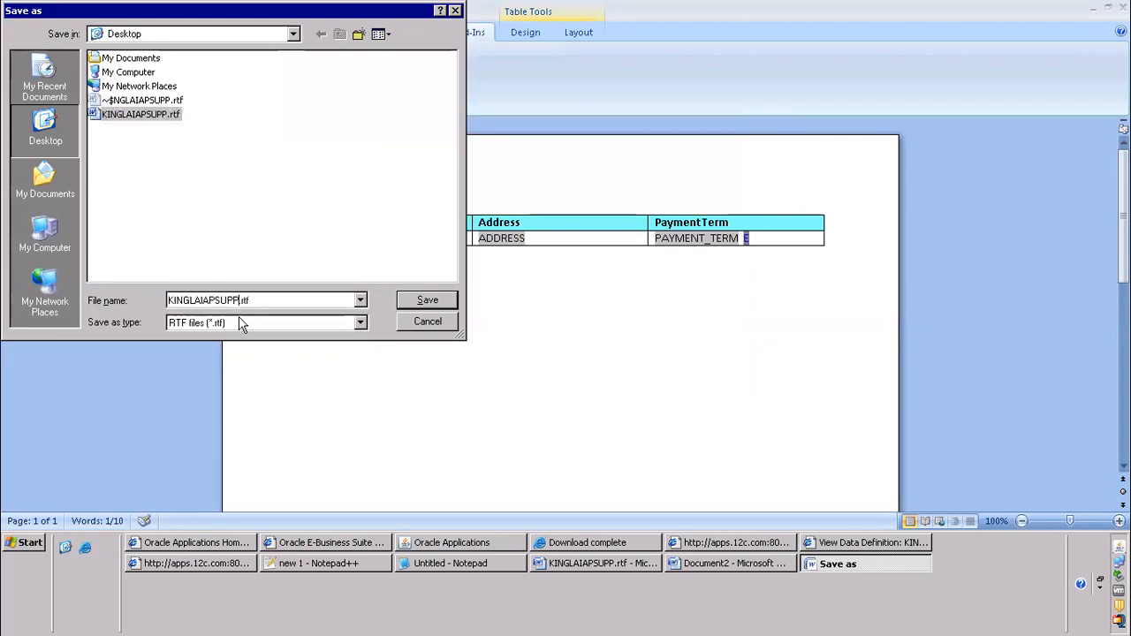
pyautogui.write('2')
pyautogui.click(426, 301)
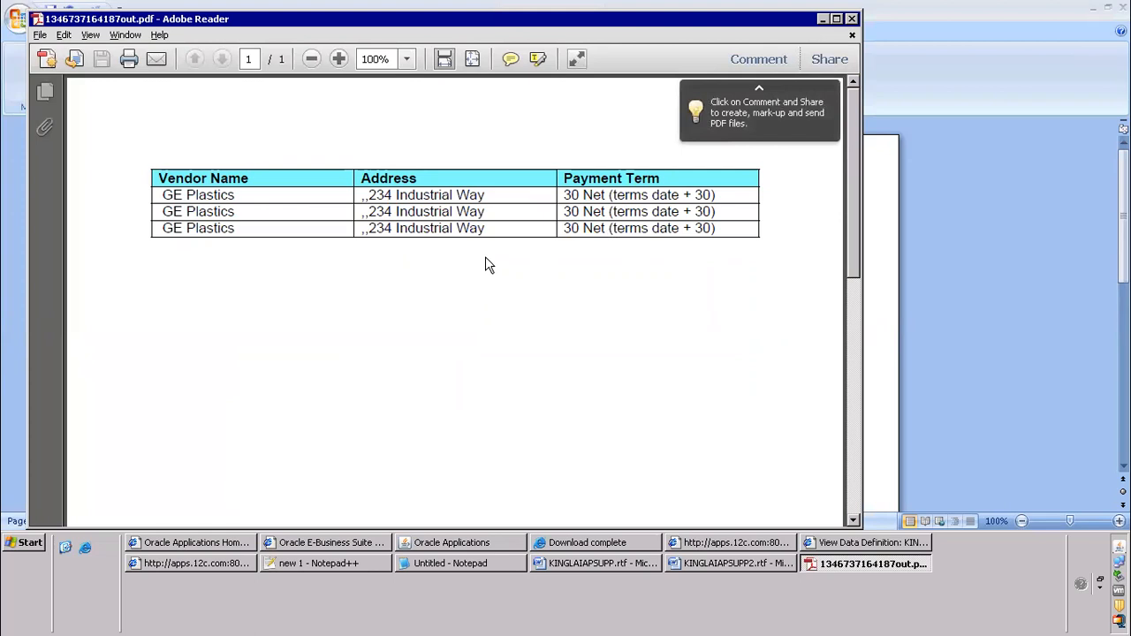
# Step: Review the "upload rtf into template" item in the Notepad++ notes and switch to the KINGLAIAPSUPP2 data definition page in XML Publisher
pyautogui.hotkey('alt', 'Tab')
pyautogui.hotkey('alt', 'Tab')
pyautogui.hotkey('alt', 'Tab')
pyautogui.hotkey('alt', 'Tab')
pyautogui.hotkey('alt', 'Tab')
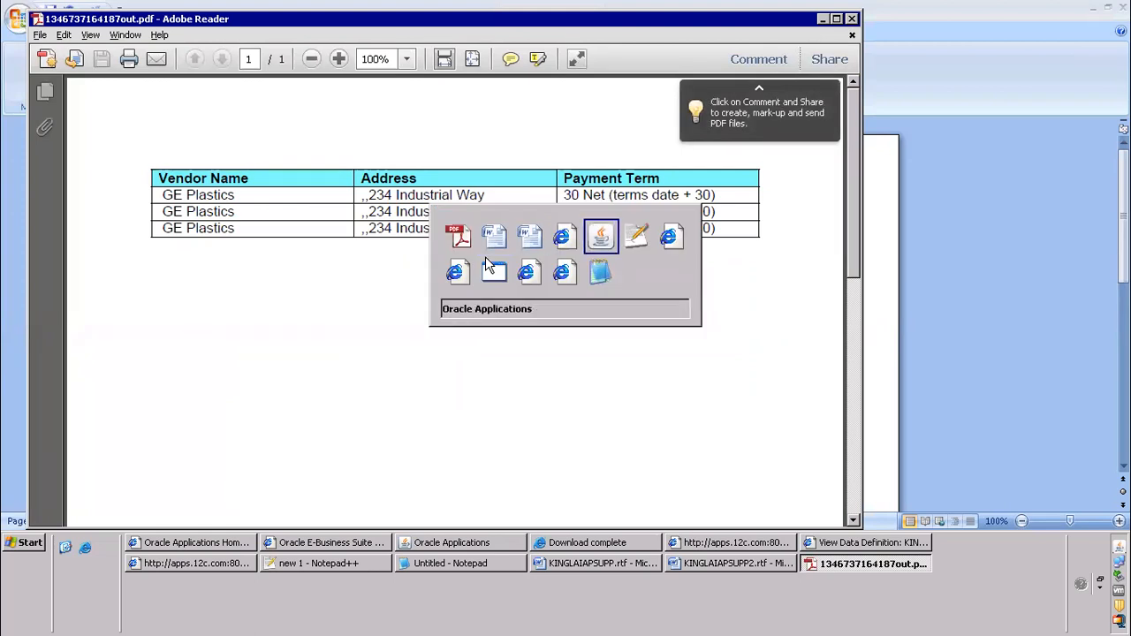
pyautogui.moveTo(301, 304); pyautogui.dragTo(648, 304)
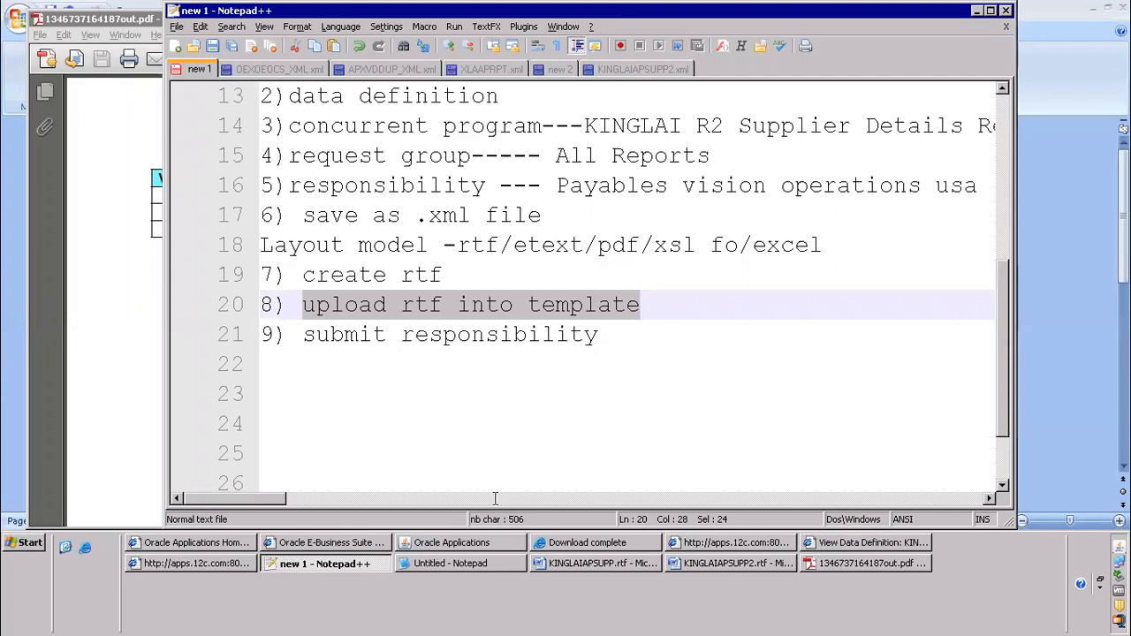
pyautogui.click(833, 544)
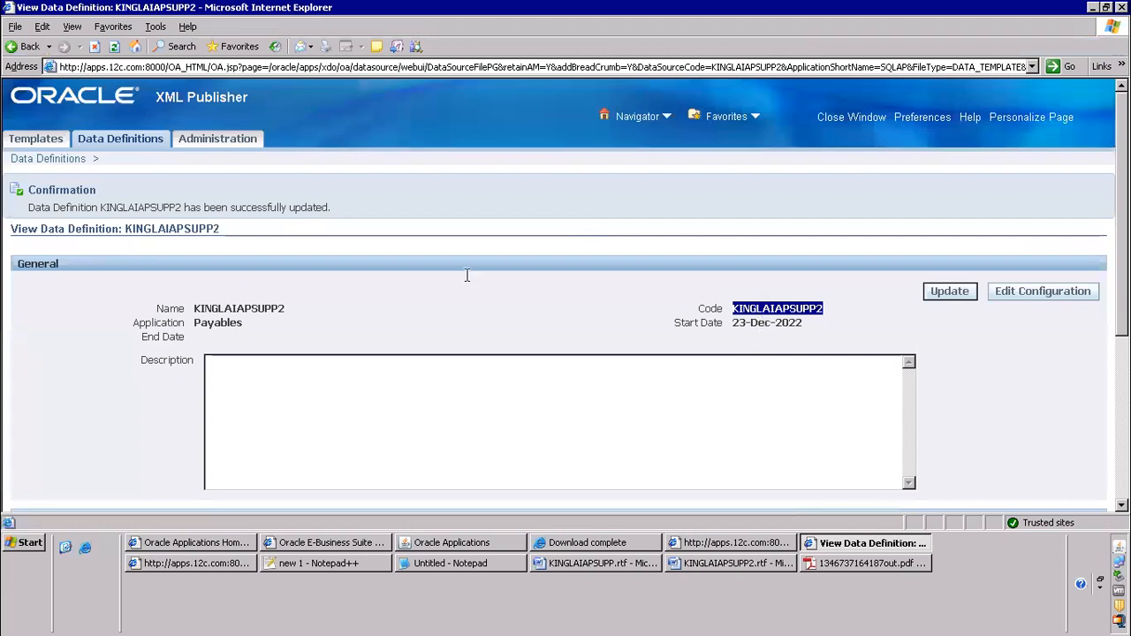
# Step: Create a new XML Publisher template with KINGLAIAPSUPP2 as its code, data definition and name
pyautogui.doubleClick(220, 311)
pyautogui.rightClick(219, 315)
pyautogui.click(251, 338)
pyautogui.click(41, 143)
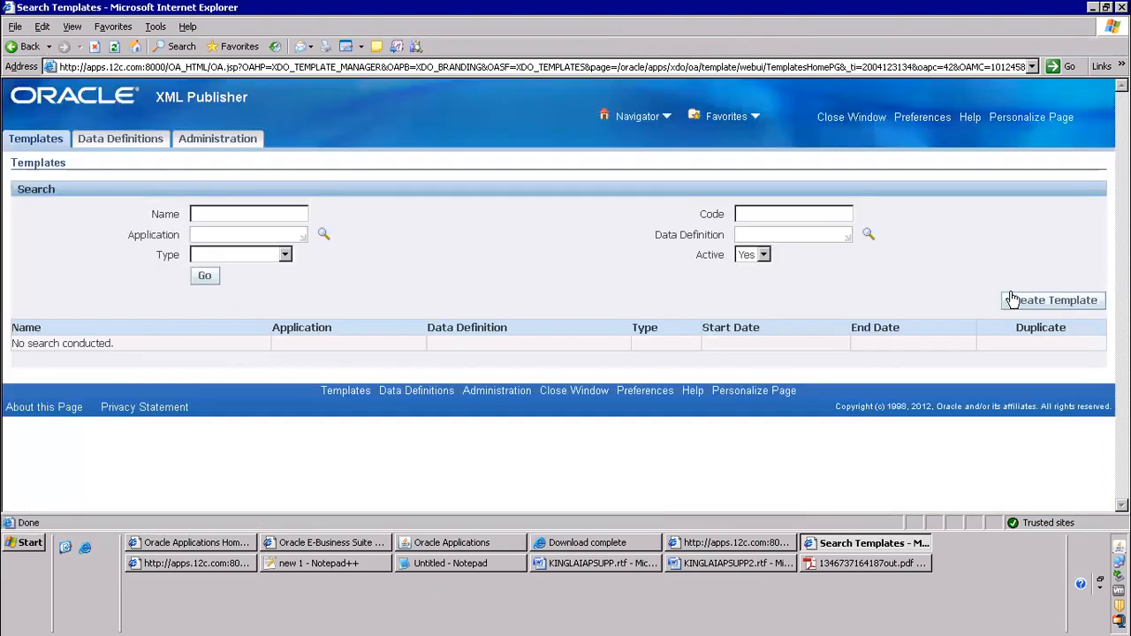
pyautogui.click(1012, 300)
pyautogui.click(762, 254)
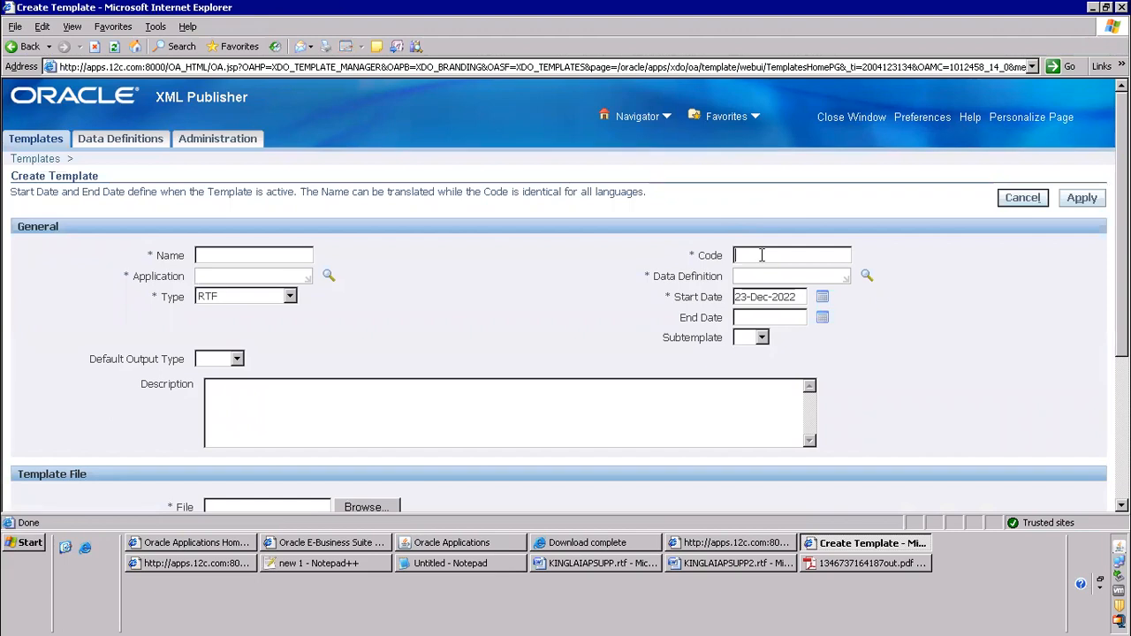
pyautogui.hotkey('ctrl', 'v')
pyautogui.click(756, 276)
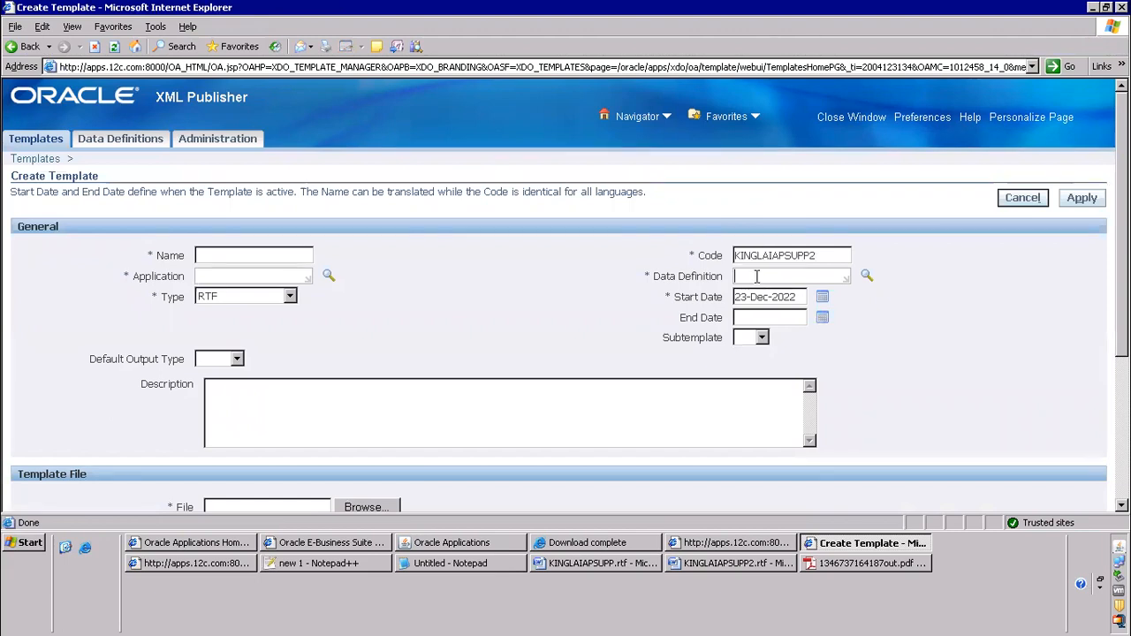
pyautogui.hotkey('ctrl', 'v')
pyautogui.click(245, 257)
pyautogui.hotkey('ctrl', 'v')
# Step: Set the template's application to Payables and its default output type to PDF
pyautogui.click(228, 277)
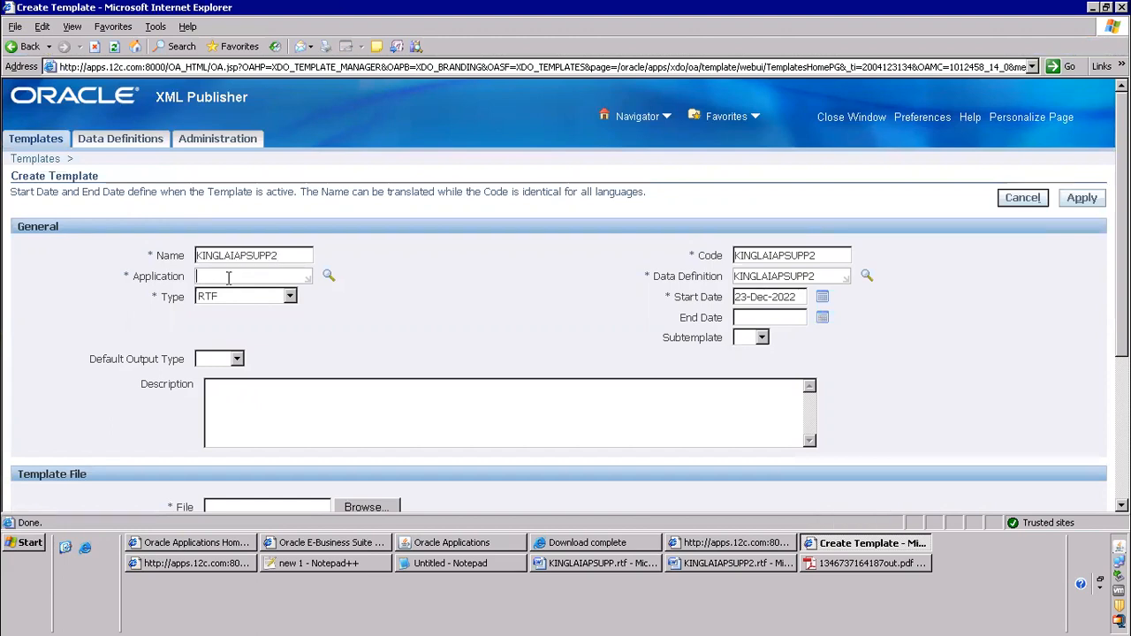
pyautogui.press('Tab')
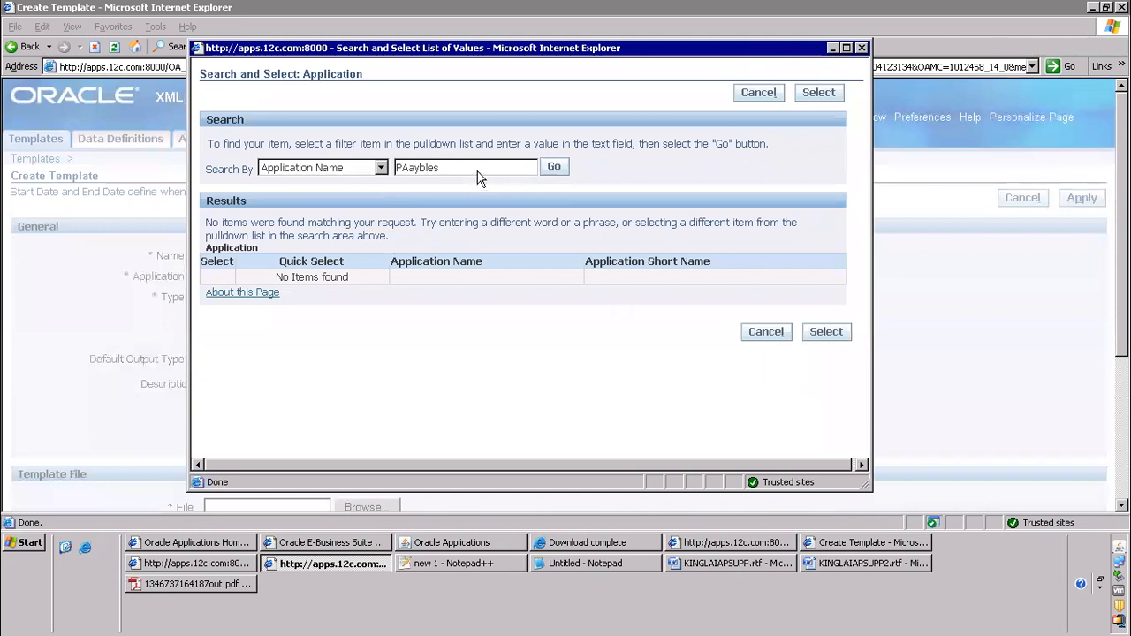
pyautogui.hotkey('ctrl', 'a')
pyautogui.write('PAyab')
pyautogui.hotkey('ctrl', 'a')
pyautogui.press('BackSpace')
pyautogui.write('Payables')
pyautogui.press('Return')
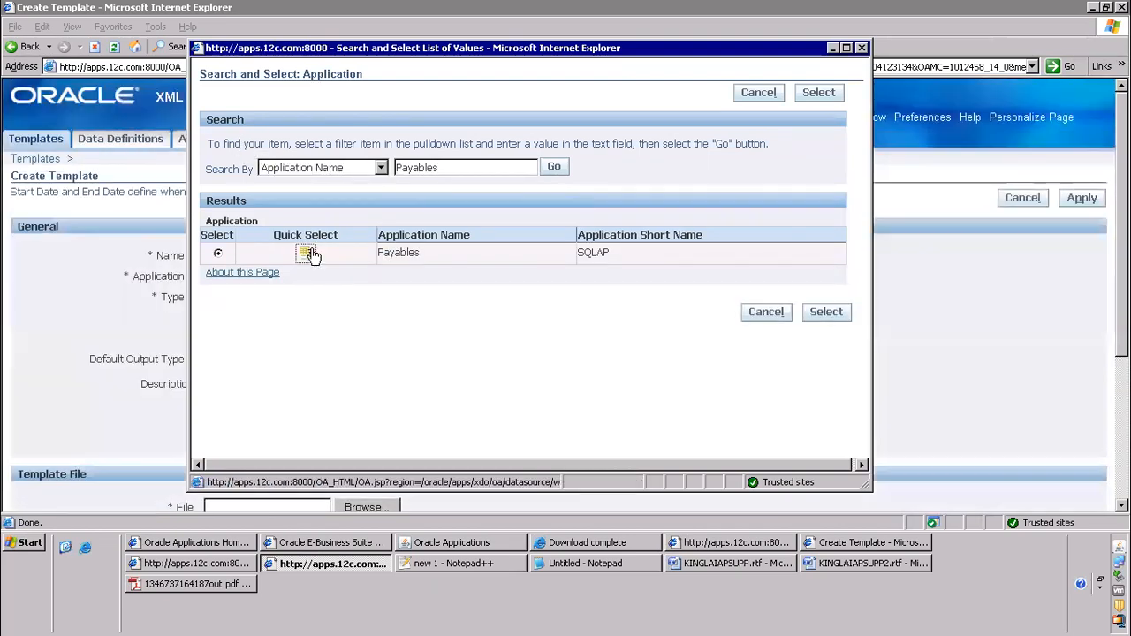
pyautogui.click(309, 253)
pyautogui.scroll(-3, 429, 353)
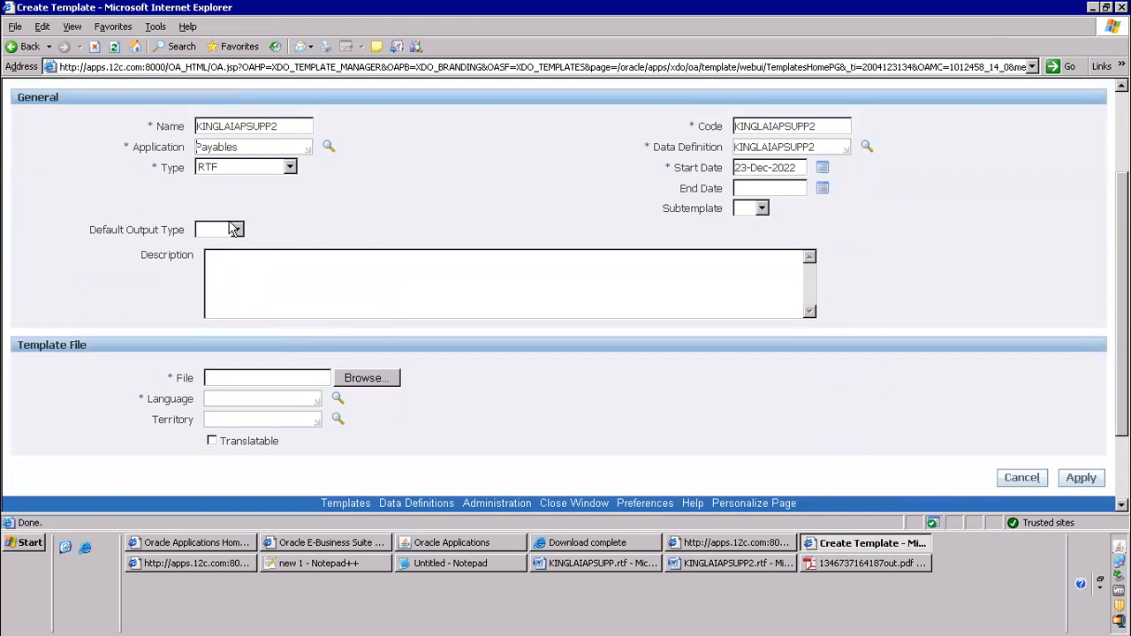
pyautogui.click(235, 229)
pyautogui.click(205, 299)
# Step: Choose KINGLAIAPSUPP2.rtf from the Desktop as the template file
pyautogui.click(364, 378)
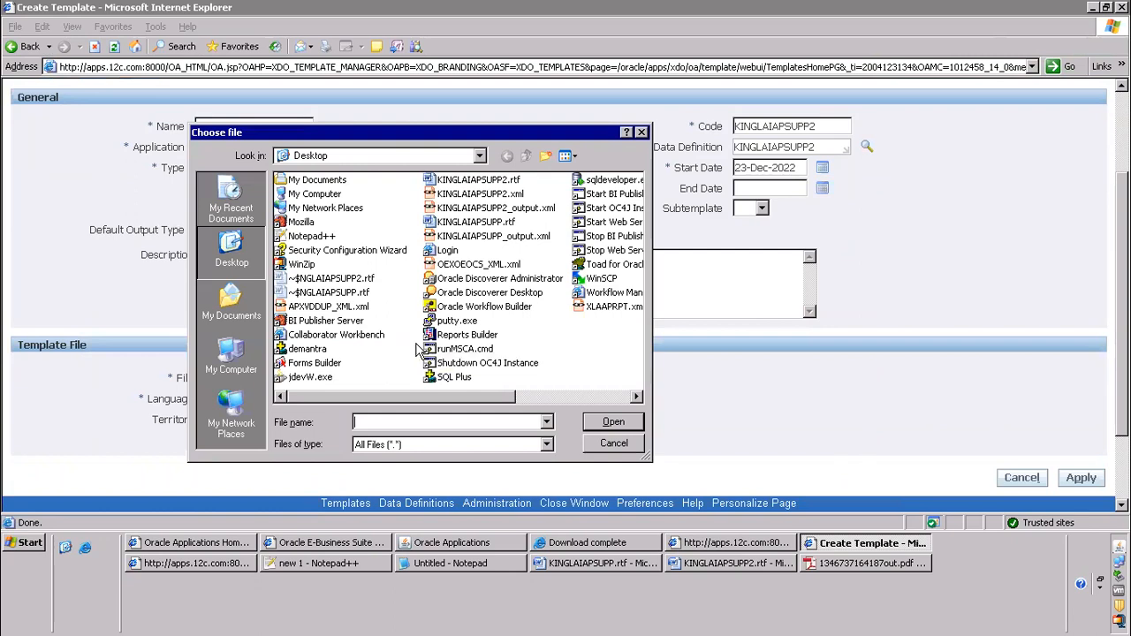
pyautogui.write('ki')
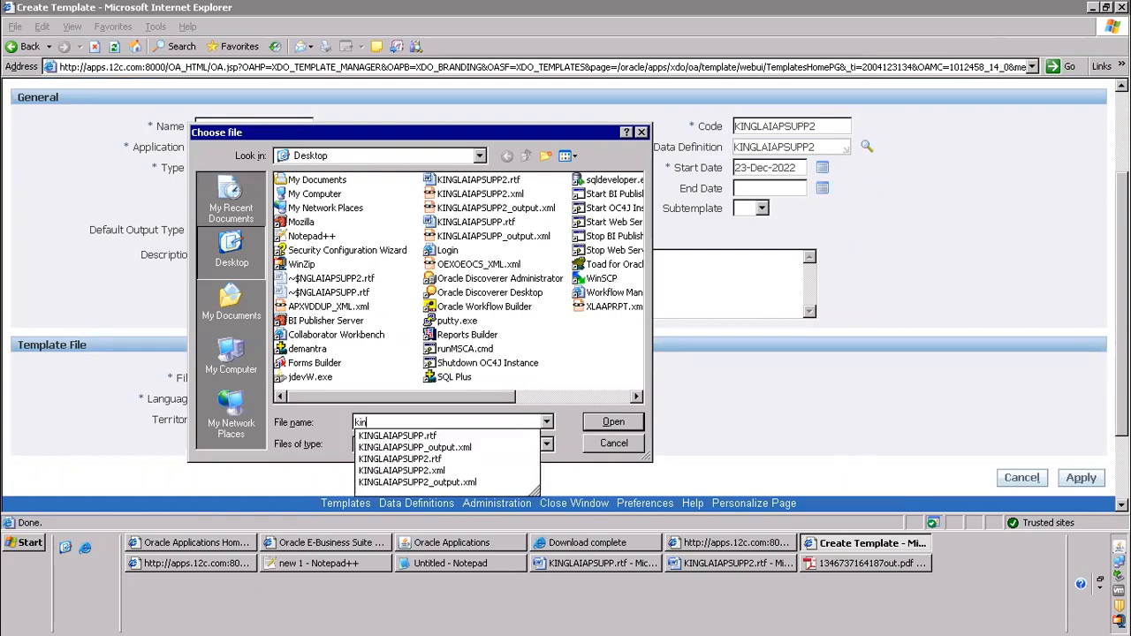
pyautogui.write('n')
pyautogui.press('Down')
pyautogui.press('Down')
pyautogui.press('Down')
pyautogui.press('Down')
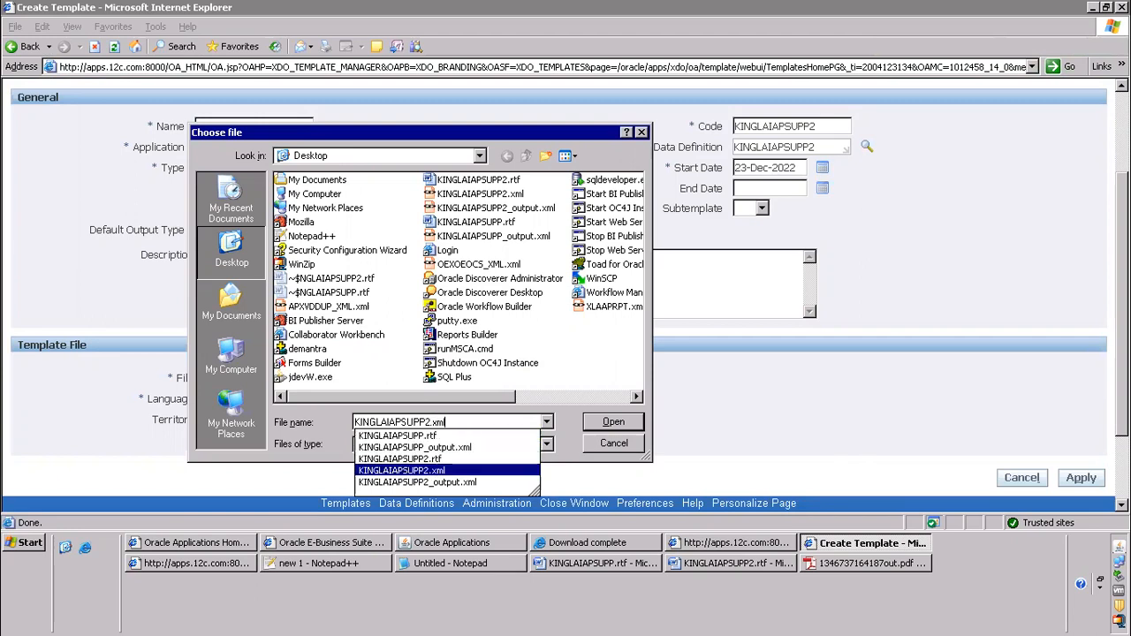
pyautogui.press('Up')
pyautogui.press('Return')
pyautogui.press('Return')
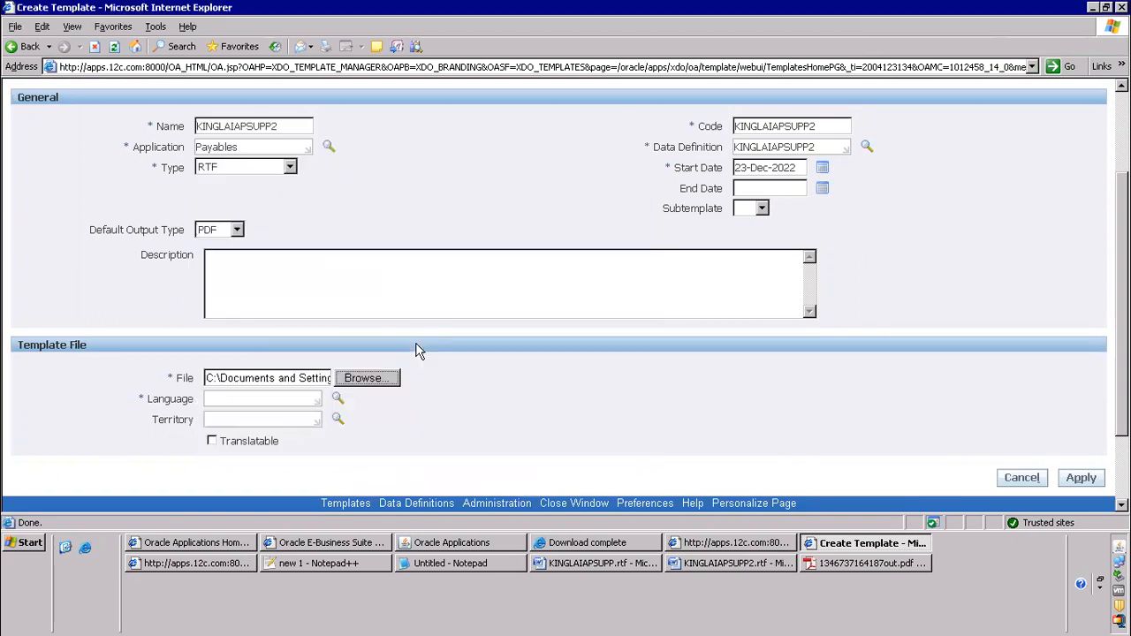
# Step: Set the template file's language to English and territory to United States, and apply the new template
pyautogui.click(253, 397)
pyautogui.press('Tab')
pyautogui.click(235, 422)
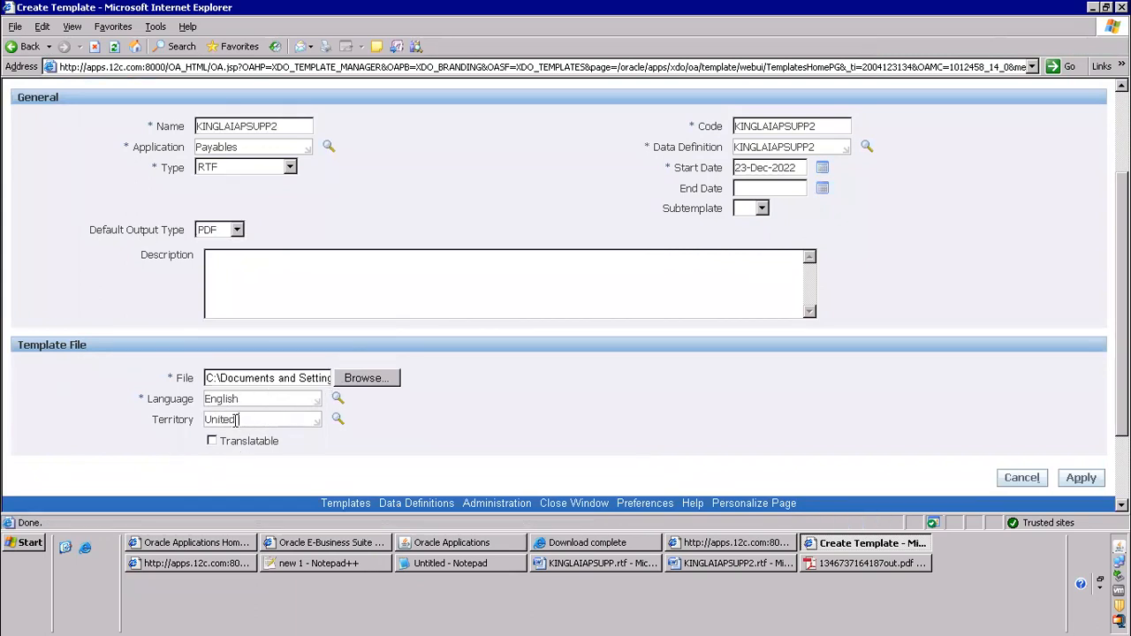
pyautogui.write('United Stat')
pyautogui.press('Tab')
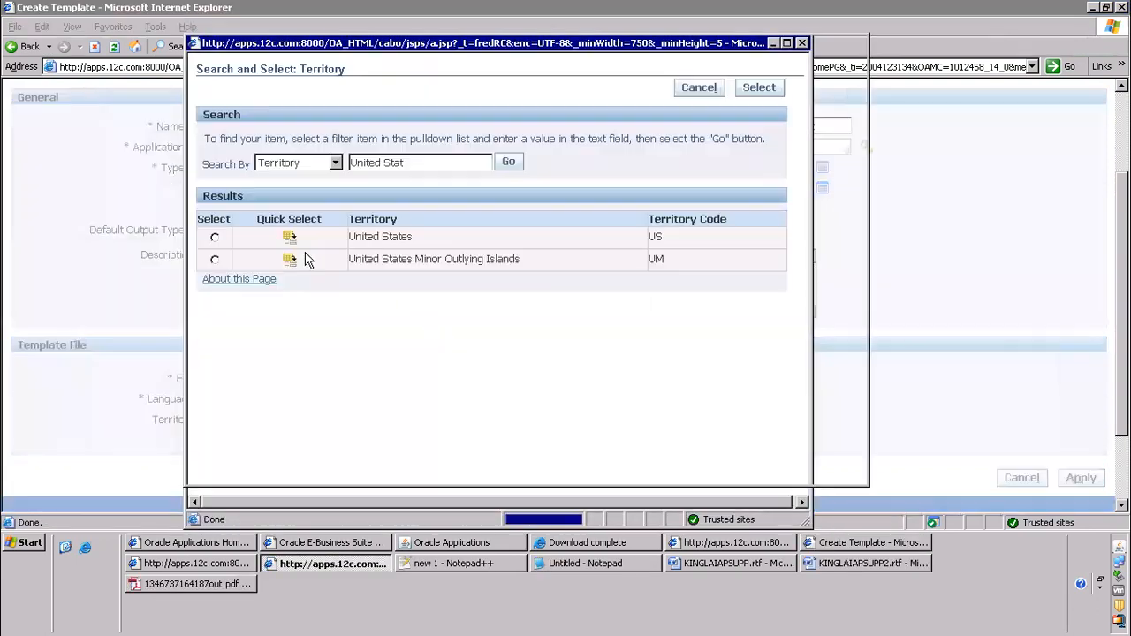
pyautogui.click(297, 241)
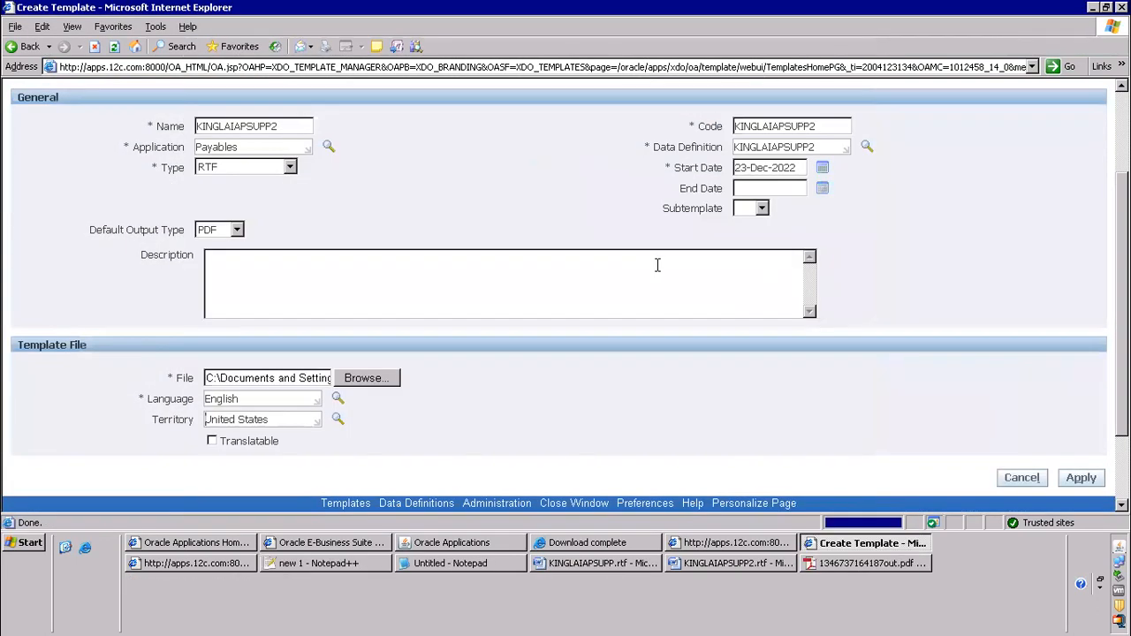
pyautogui.click(1079, 478)
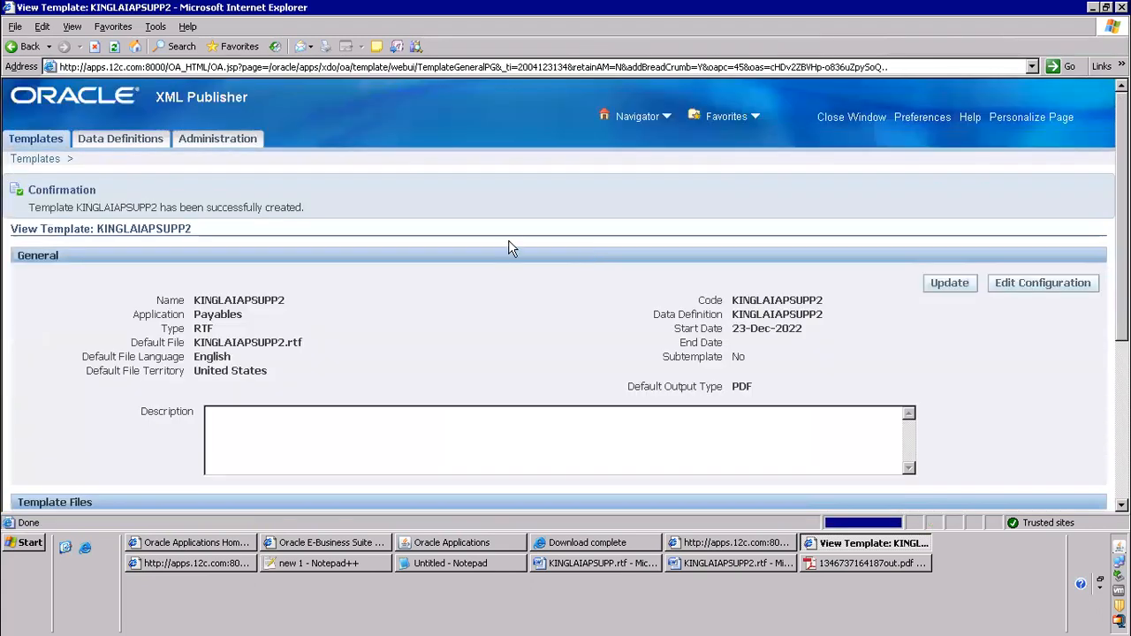
# Step: Check the localized template files and review the "submit responsibility" item in the Notepad++ notes
pyautogui.scroll(-3, 497, 250)
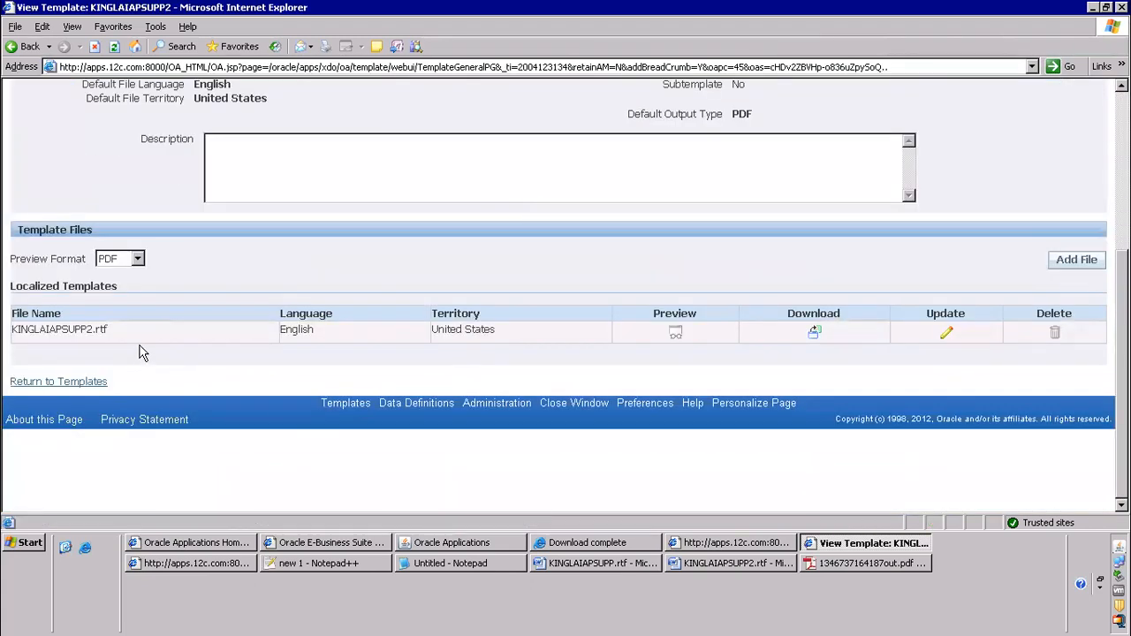
pyautogui.click(301, 566)
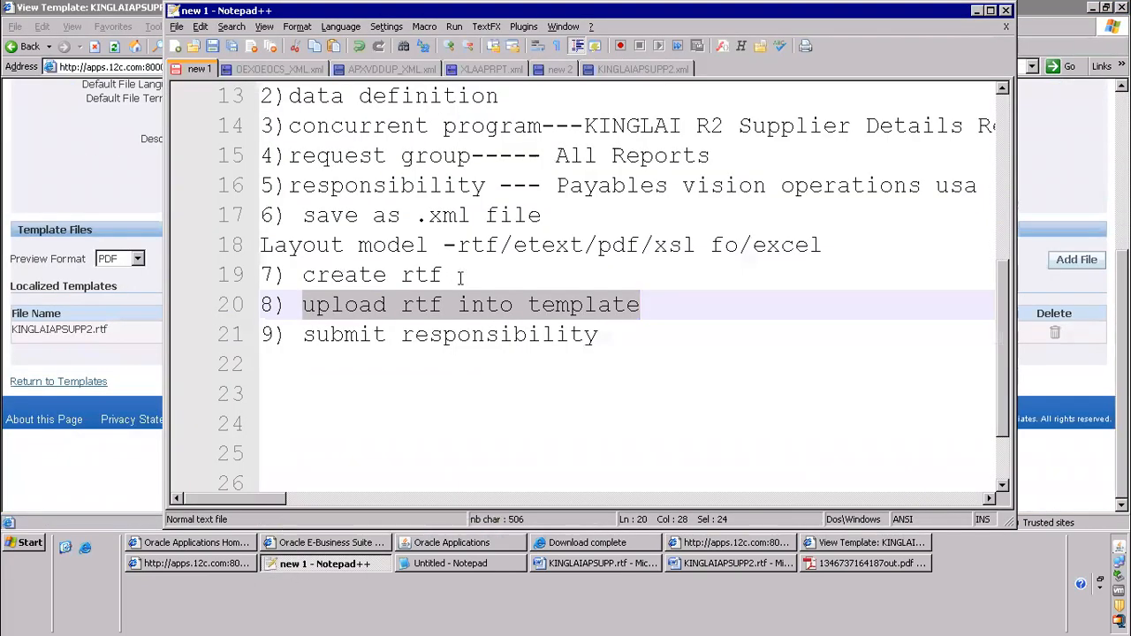
pyautogui.scroll(-1, 459, 277)
pyautogui.moveTo(288, 245); pyautogui.dragTo(648, 250)
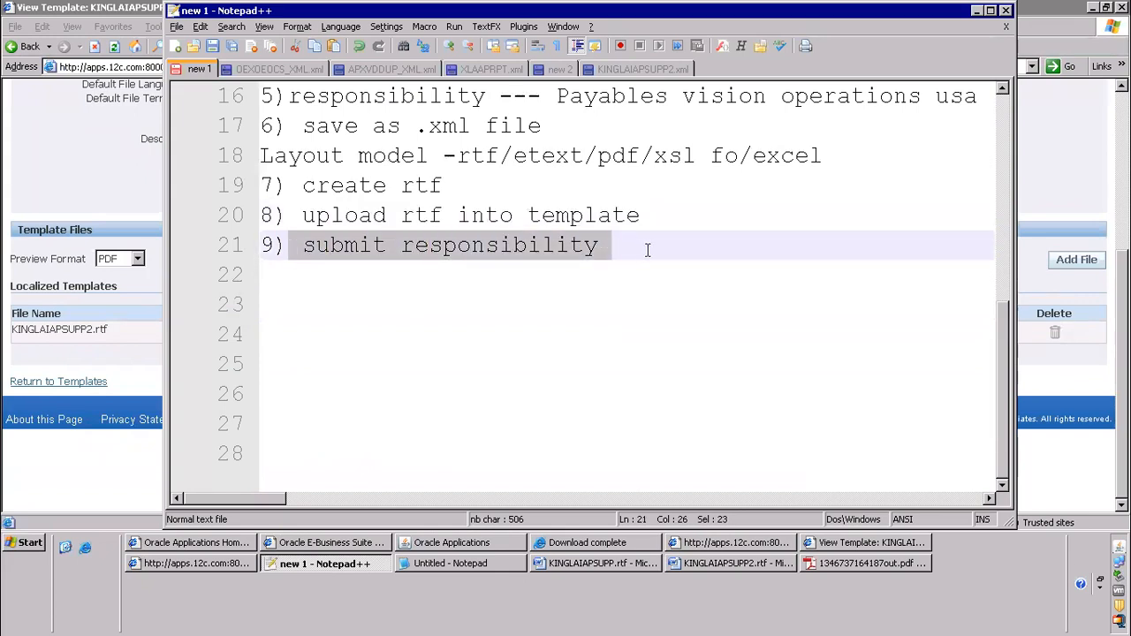
# Step: Start a new single request in Oracle Applications by copying the prior KINGLAI R2 Supplier Details Report request
pyautogui.click(482, 544)
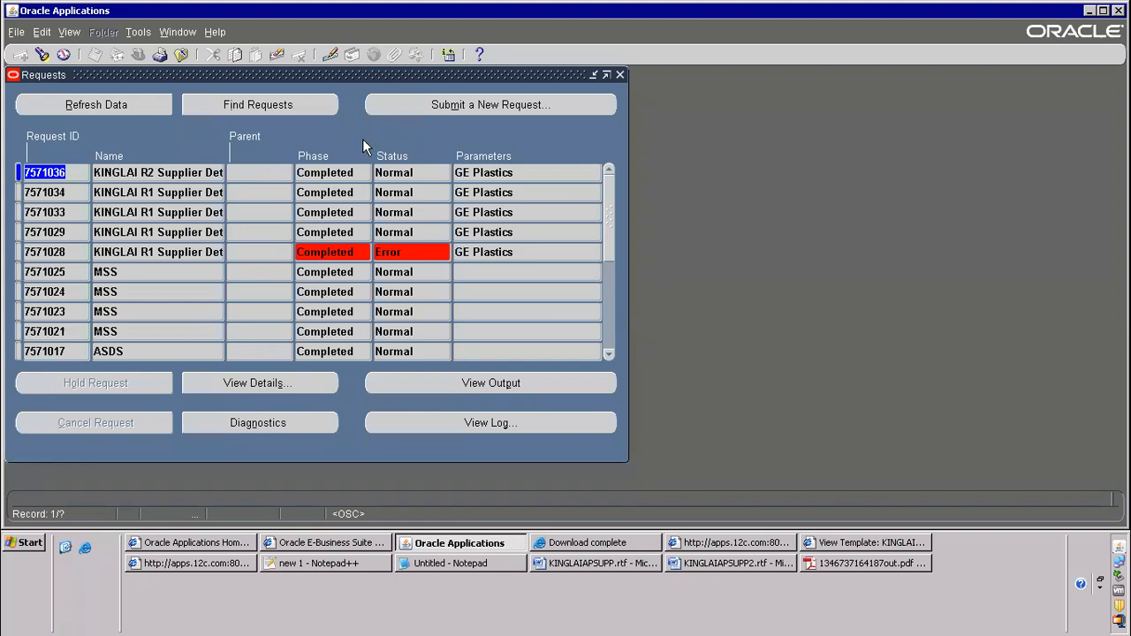
pyautogui.click(417, 111)
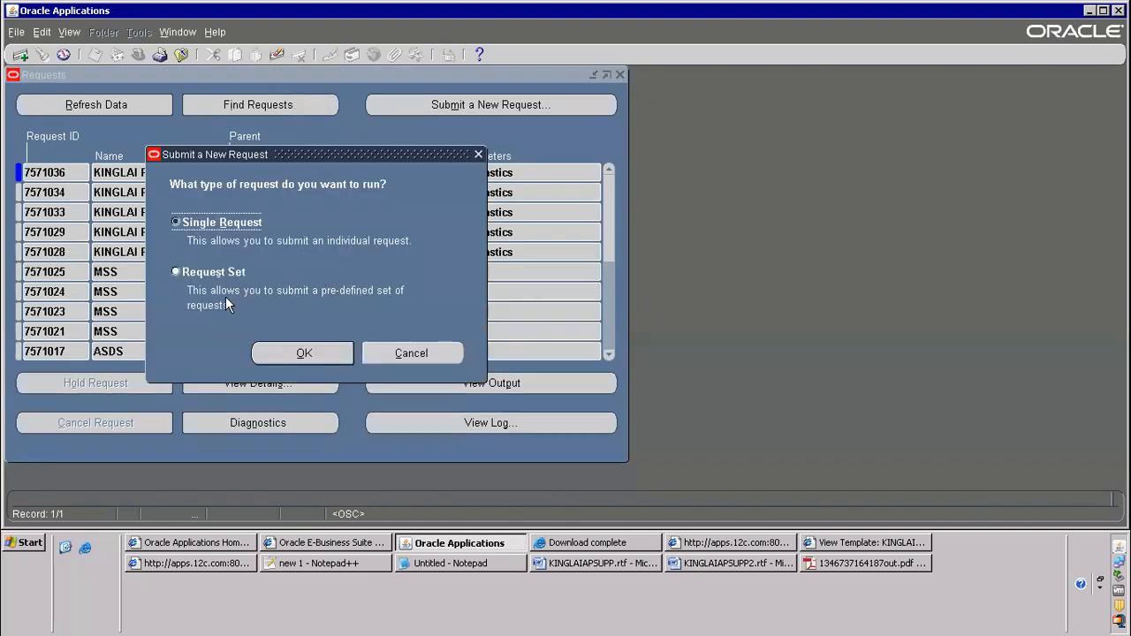
pyautogui.click(258, 351)
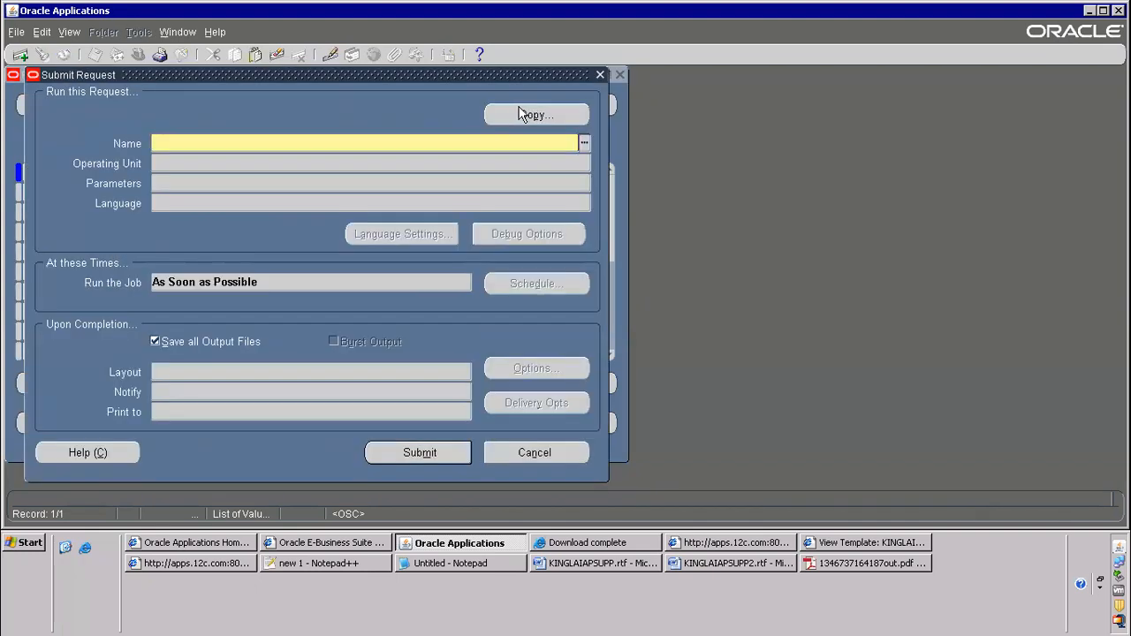
pyautogui.click(523, 115)
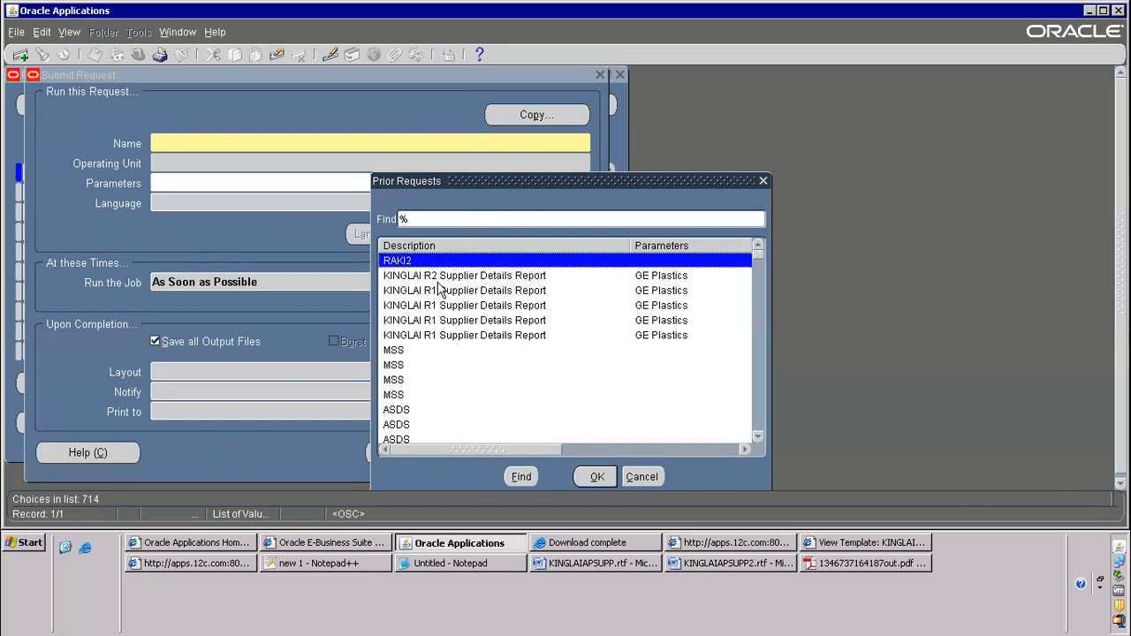
pyautogui.doubleClick(497, 275)
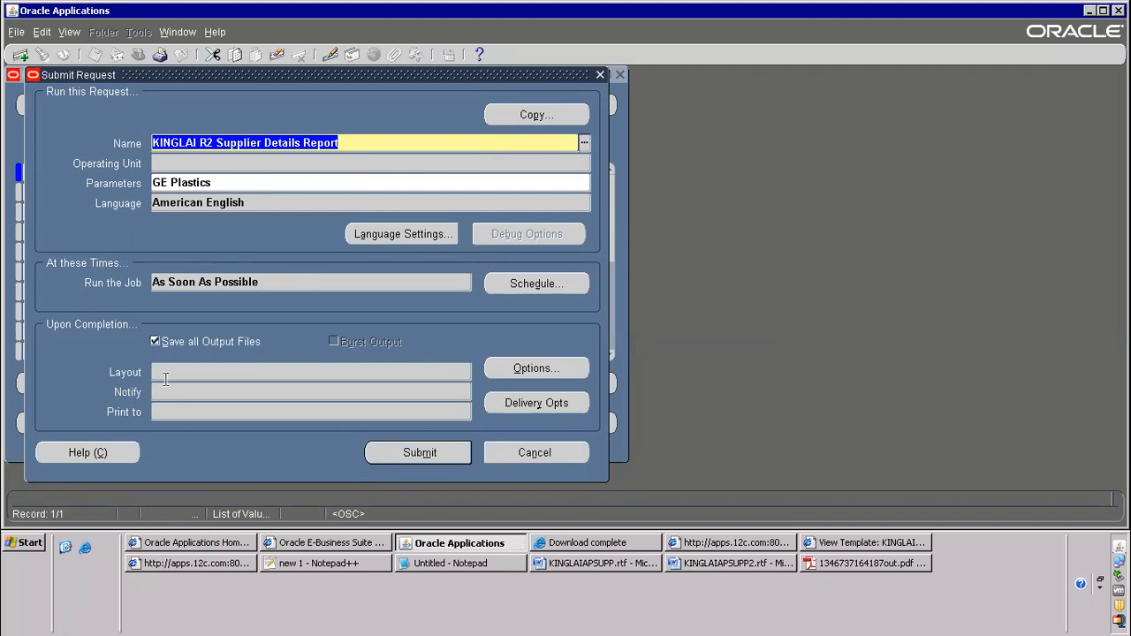
# Step: Reselect KINGLAI R2 Supplier Details Report with vendor name GE Plastics, and submit the request without adding another
pyautogui.write('king')
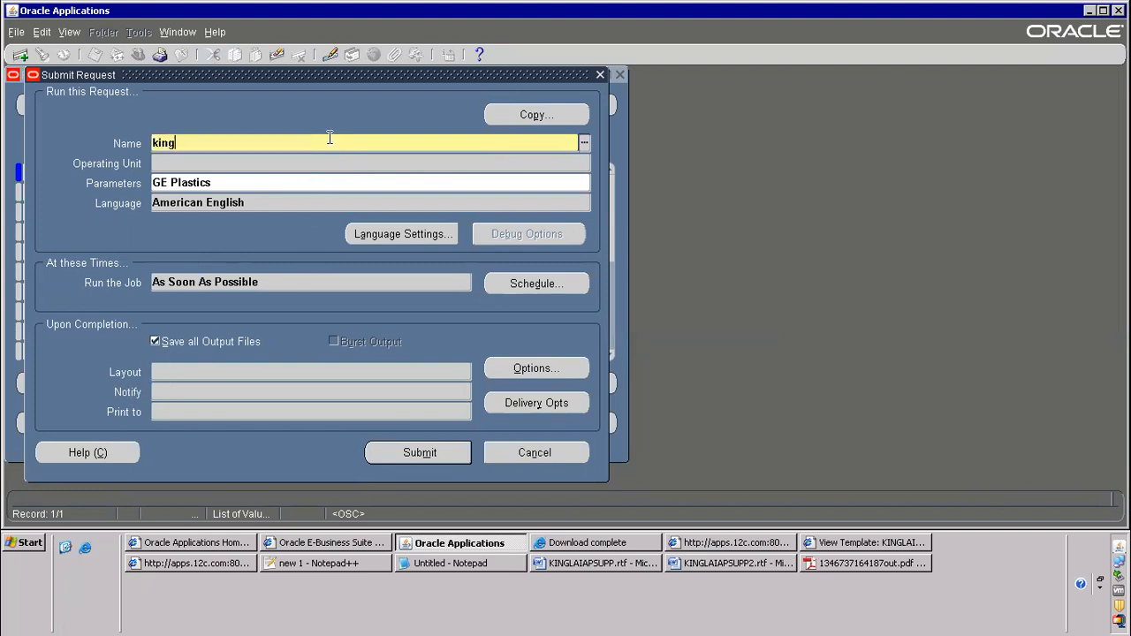
pyautogui.press('Tab')
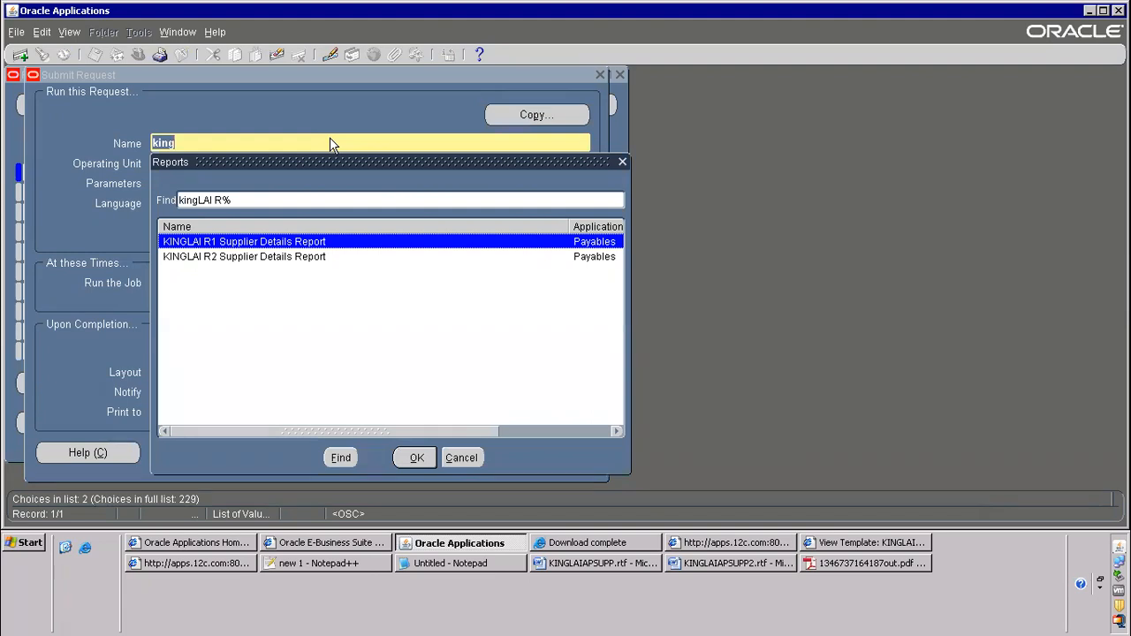
pyautogui.press('Down')
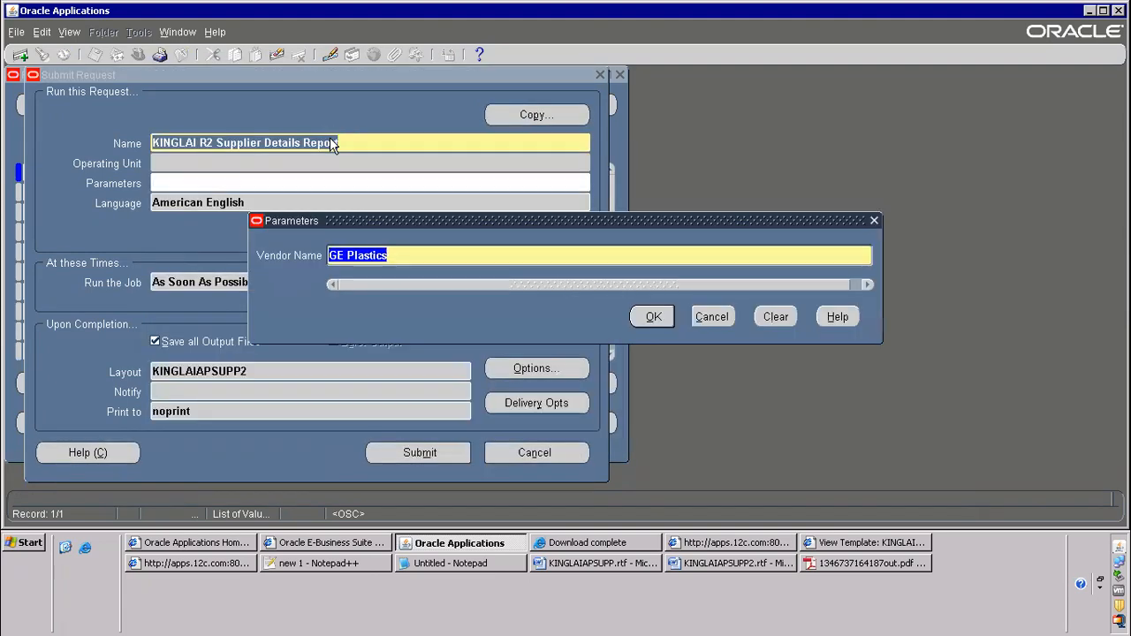
pyautogui.click(652, 317)
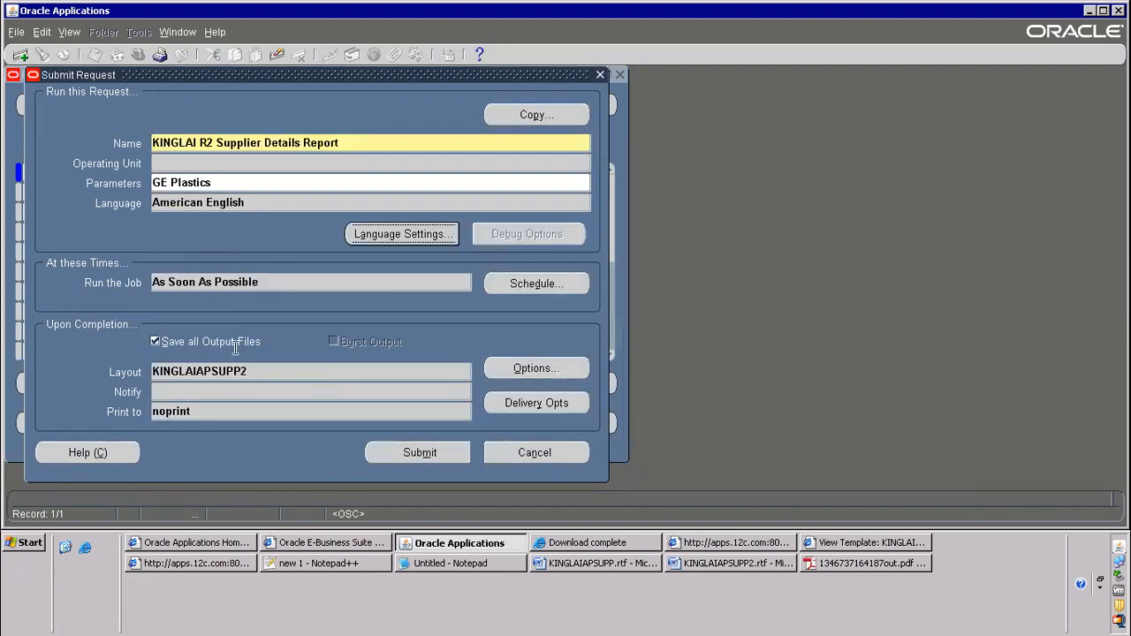
pyautogui.click(430, 453)
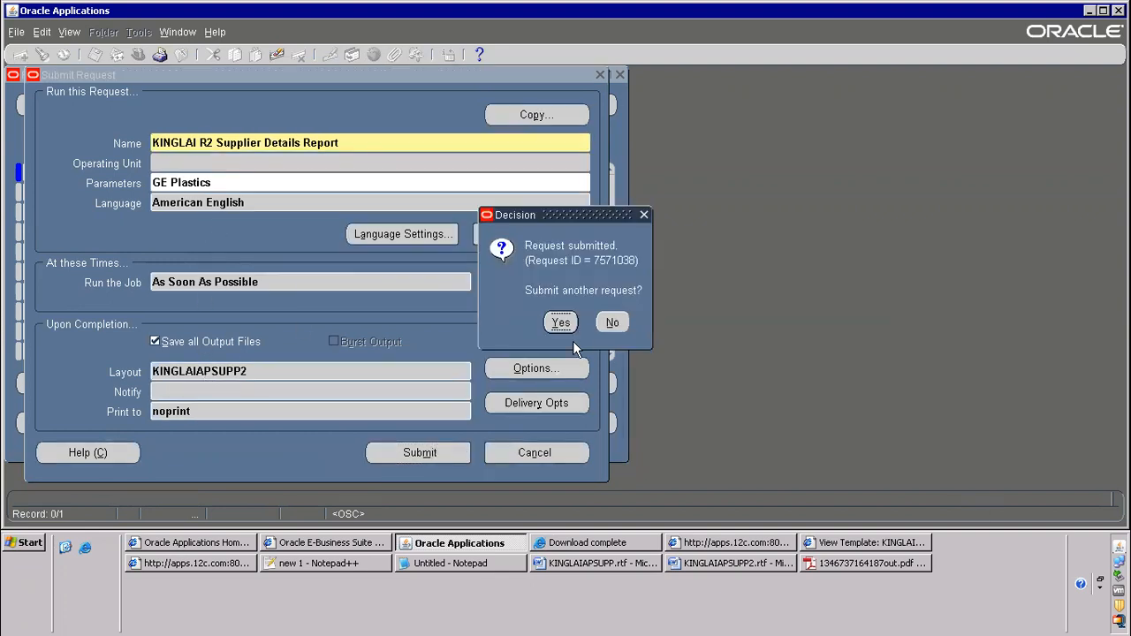
pyautogui.click(610, 322)
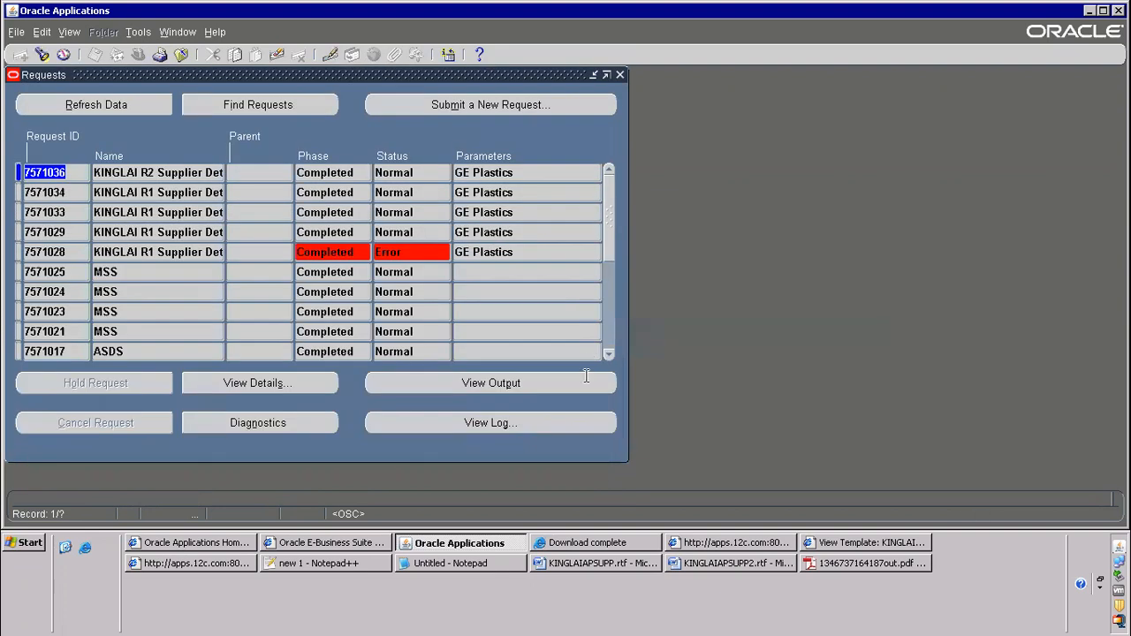
# Step: Refresh the request list to check the progress of the newly submitted KINGLAI R2 Supplier Details Report
pyautogui.click(104, 110)
pyautogui.click(105, 110)
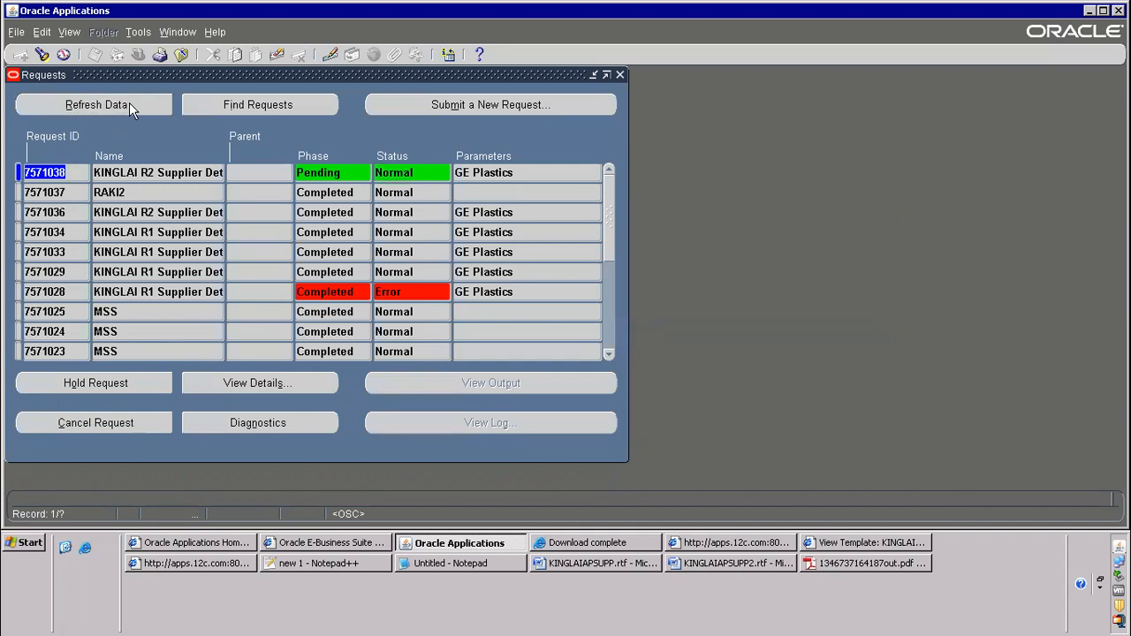
pyautogui.click(129, 106)
pyautogui.click(129, 105)
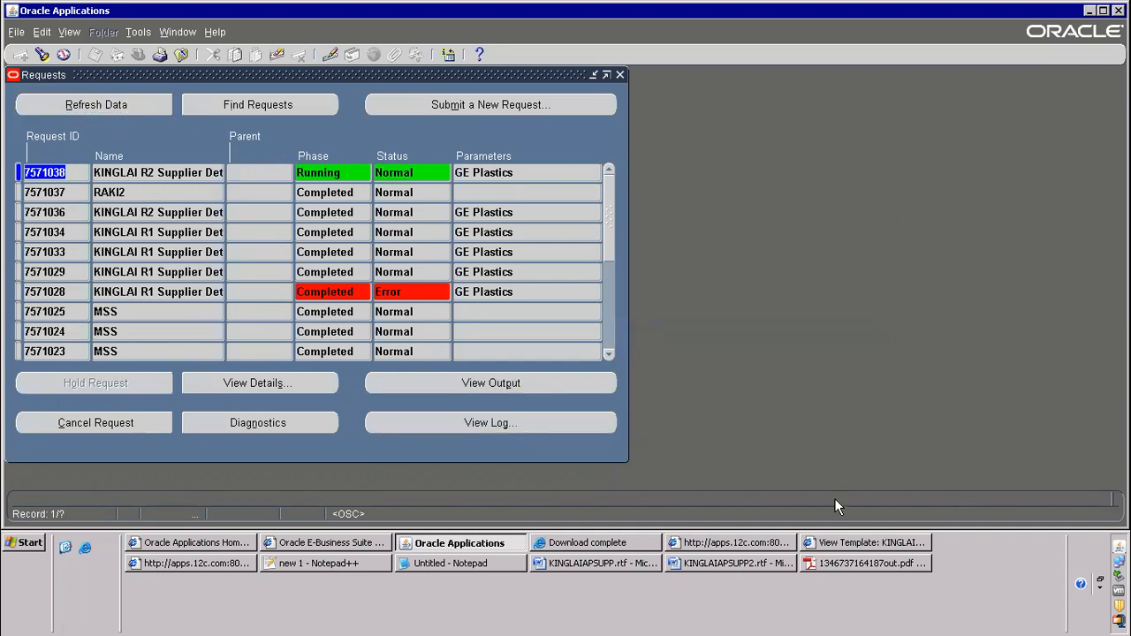
# Step: Open a blank data definition form in XML Publisher and switch back to Oracle Applications
pyautogui.click(840, 543)
pyautogui.scroll(5, 466, 250)
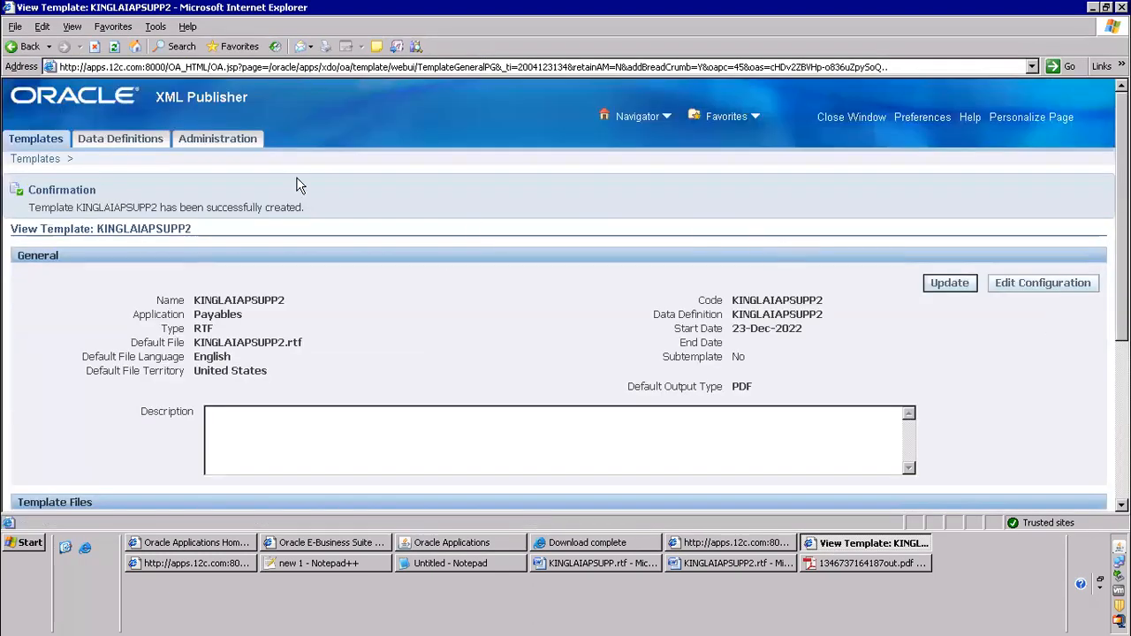
pyautogui.click(121, 141)
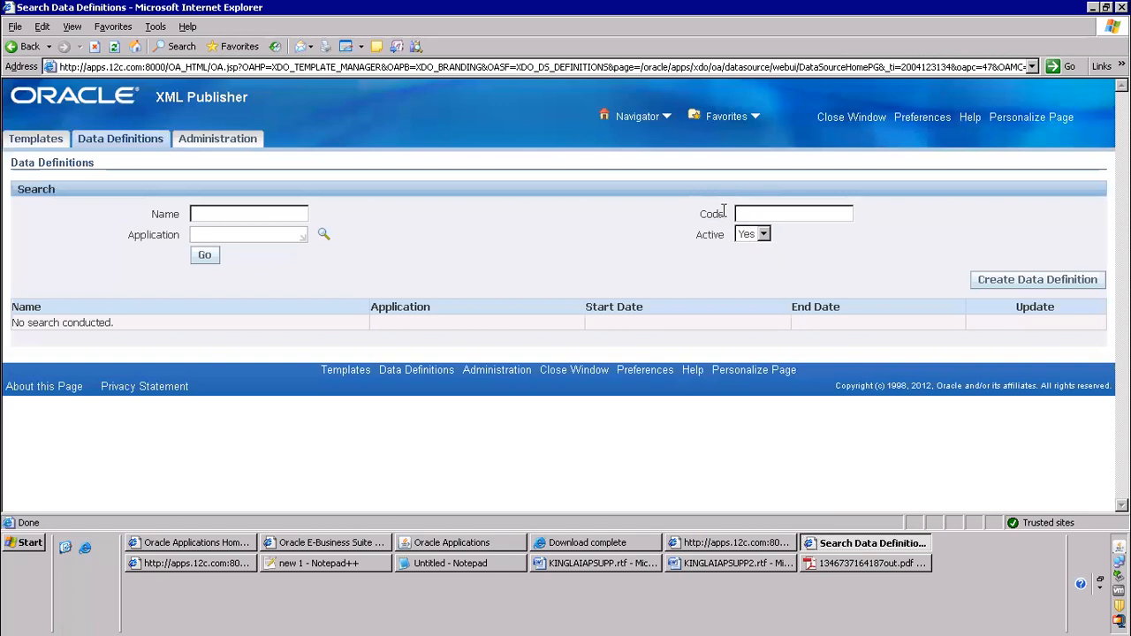
pyautogui.click(773, 217)
pyautogui.click(433, 543)
pyautogui.click(446, 541)
pyautogui.click(1072, 281)
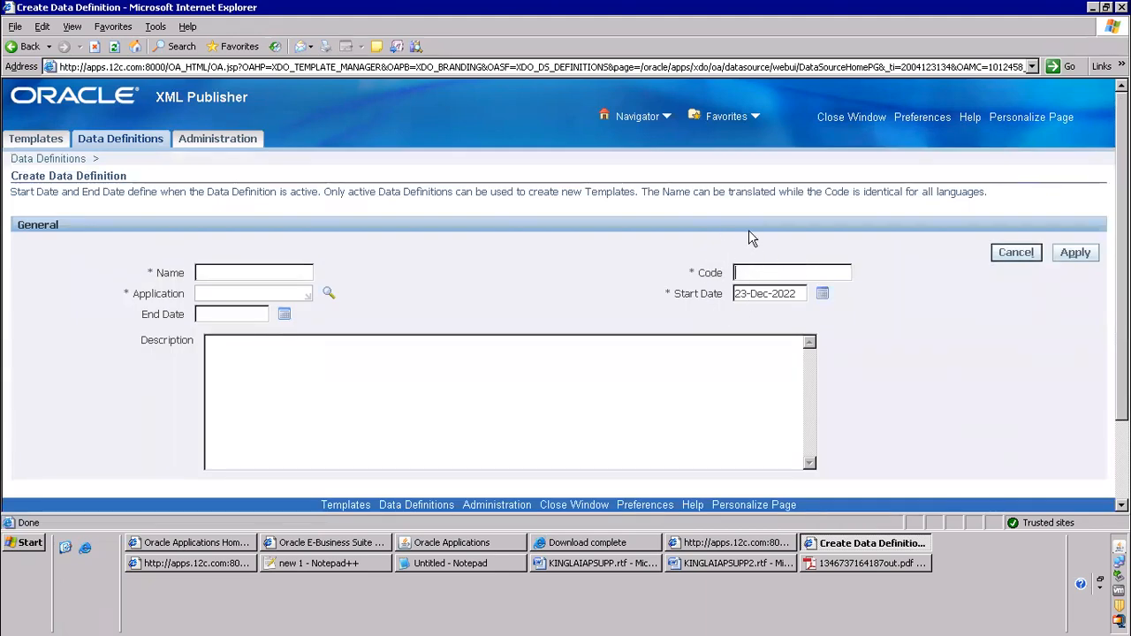
pyautogui.click(418, 547)
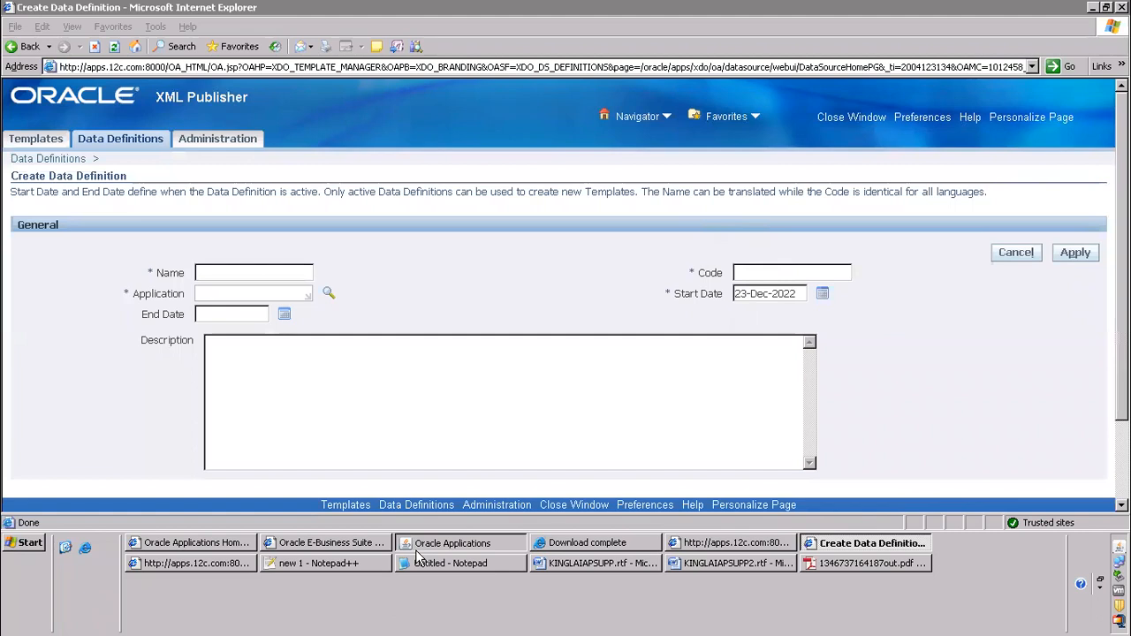
# Step: Refresh the request list and view the output of the newest KINGLAI R2 Supplier Details Report request
pyautogui.click(89, 103)
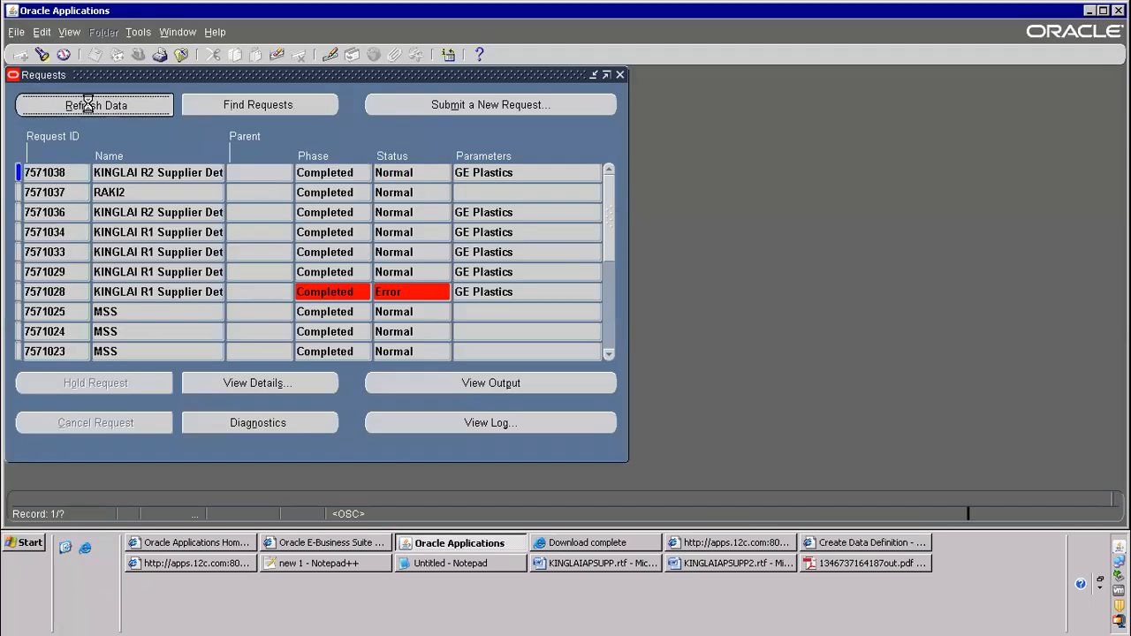
pyautogui.click(485, 384)
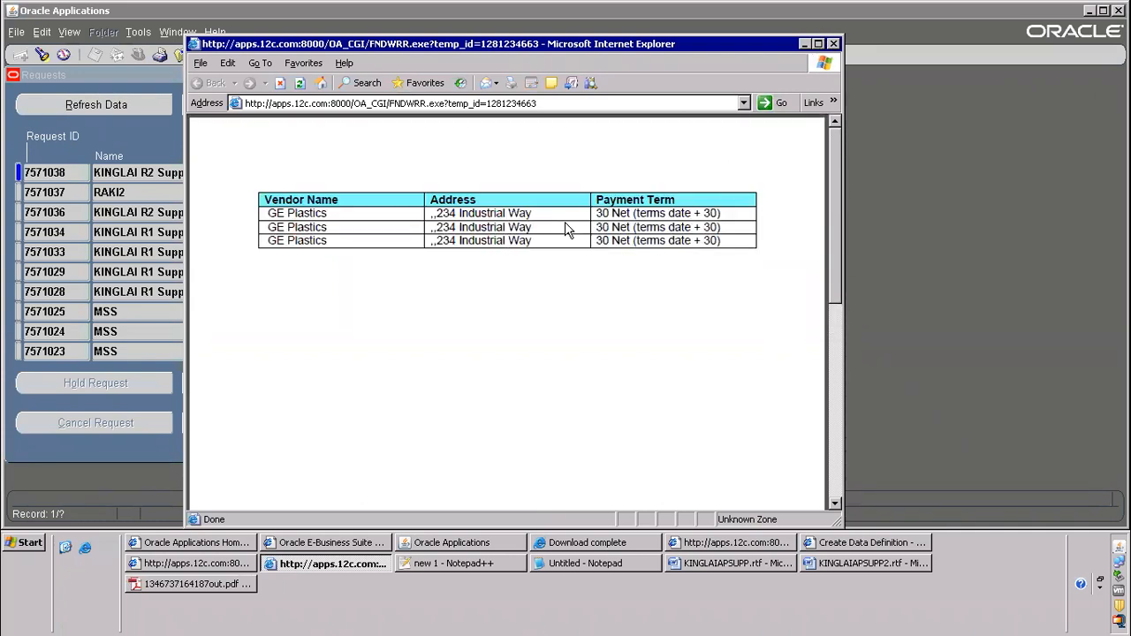
# Step: Switch to Notepad++ and review the XML Publisher notes, from the data model through the nine registration, RTF layout and submission steps
pyautogui.click(509, 561)
pyautogui.scroll(5, 315, 274)
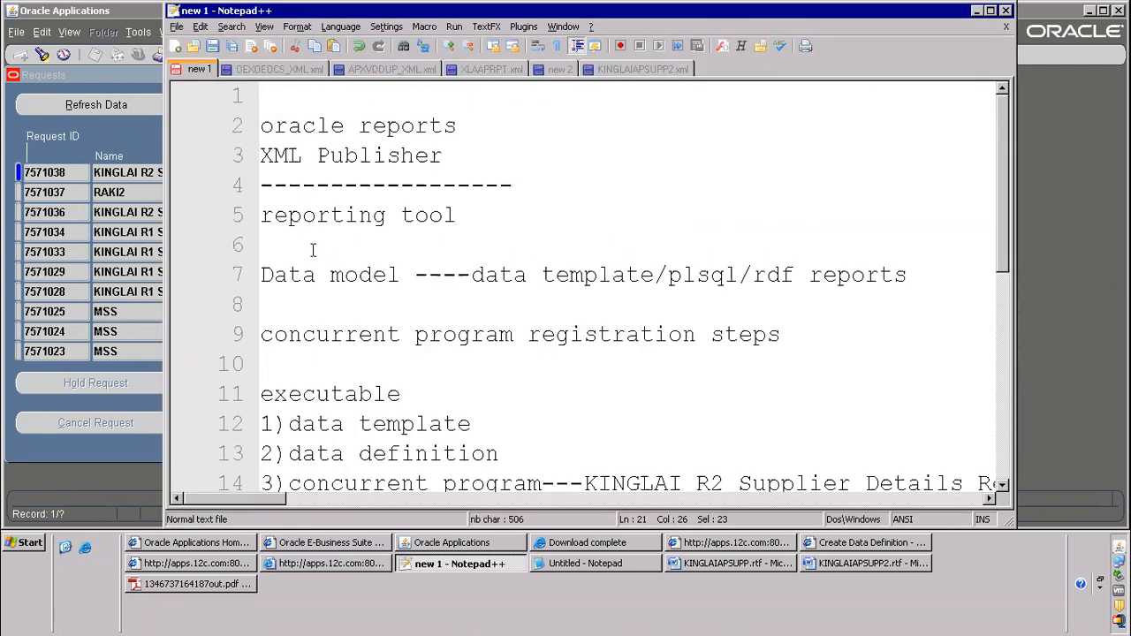
pyautogui.click(273, 159)
pyautogui.click(288, 159)
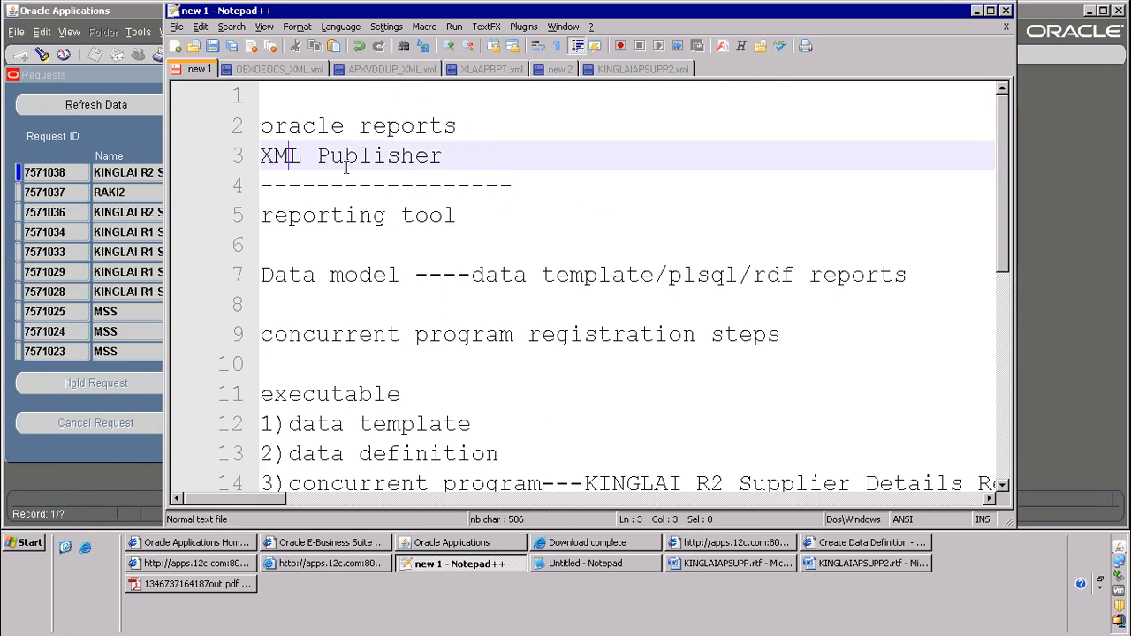
pyautogui.scroll(-5, 433, 212)
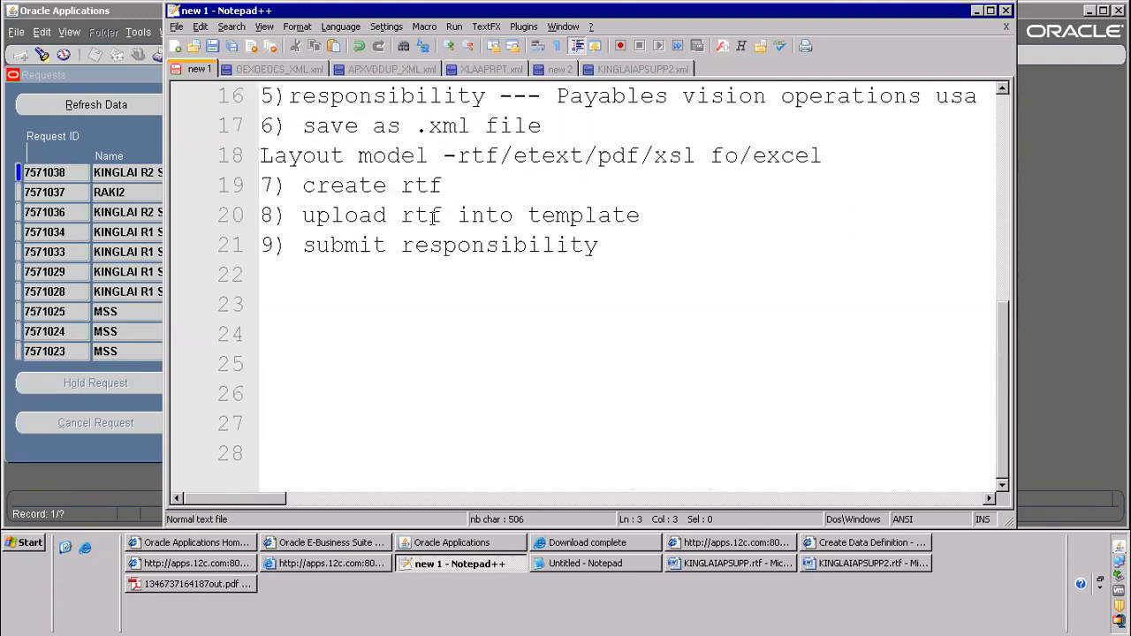
pyautogui.scroll(5, 435, 217)
pyautogui.scroll(-4, 449, 215)
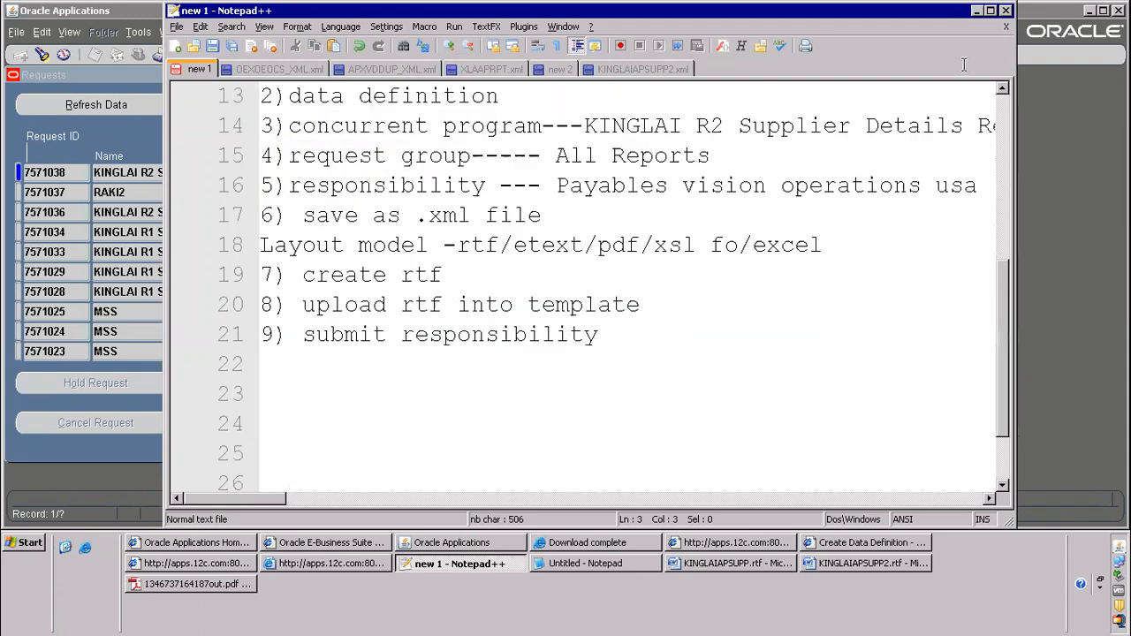
pyautogui.click(990, 11)
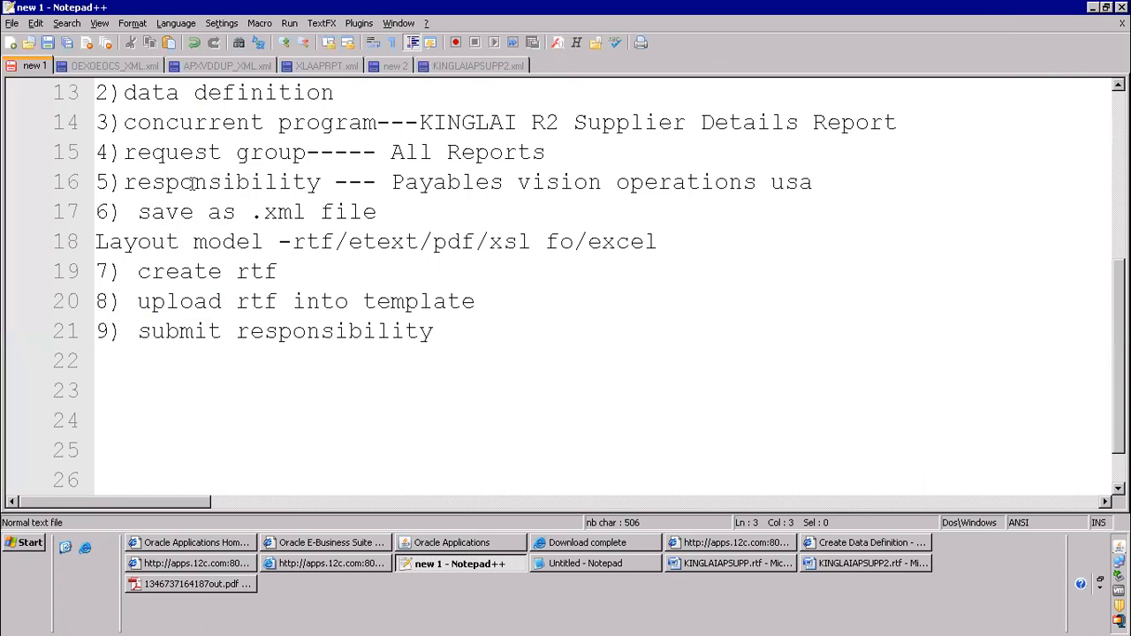
pyautogui.scroll(2, 191, 212)
pyautogui.scroll(-2, 157, 209)
pyautogui.moveTo(109, 92); pyautogui.dragTo(477, 387)
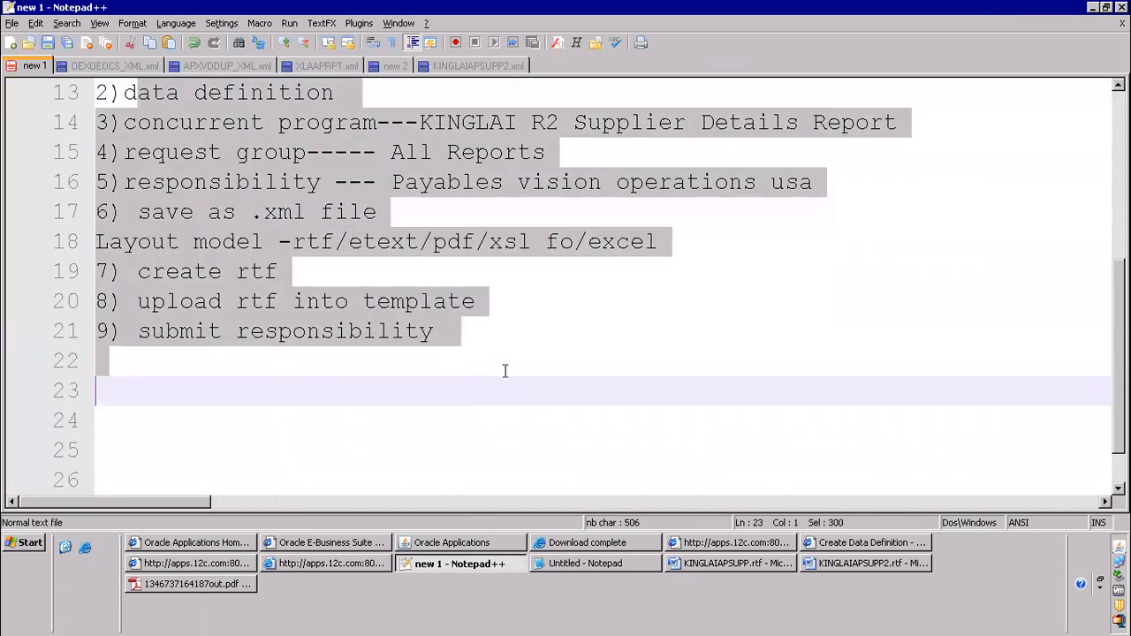
# Step: Minimize the remote desktop session and switch to Zoom on the local computer
pyautogui.click(730, 12)
pyautogui.click(182, 619)
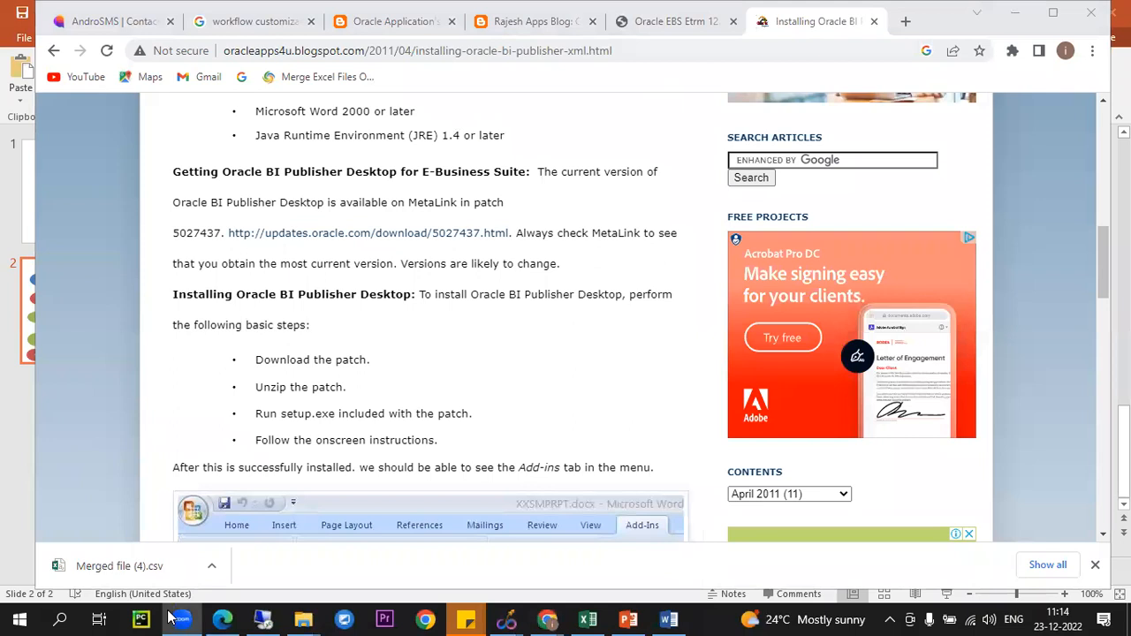